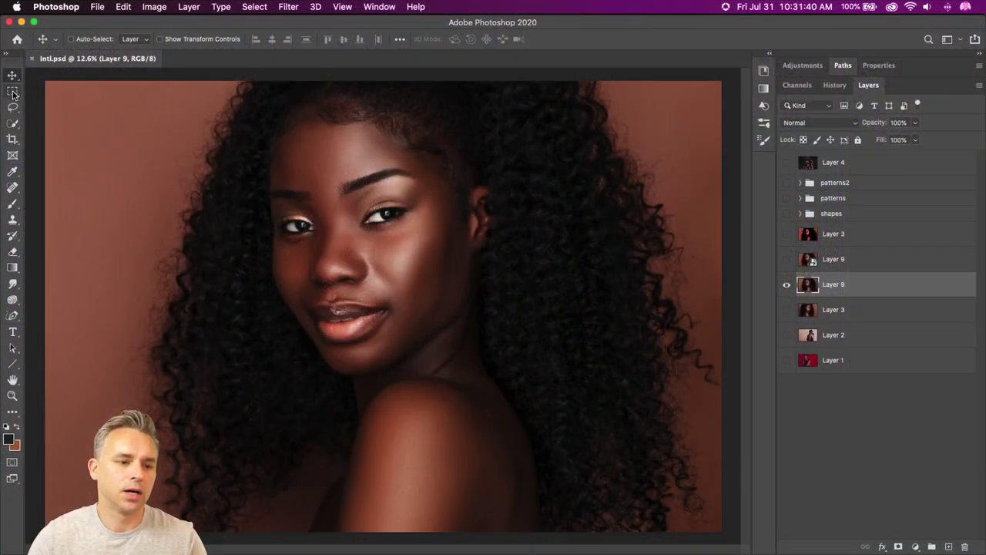
# Hide Layer 9's portrait, show Layers 1 and 2, and make Layer 2 the active layer.
pyautogui.click(13, 91)
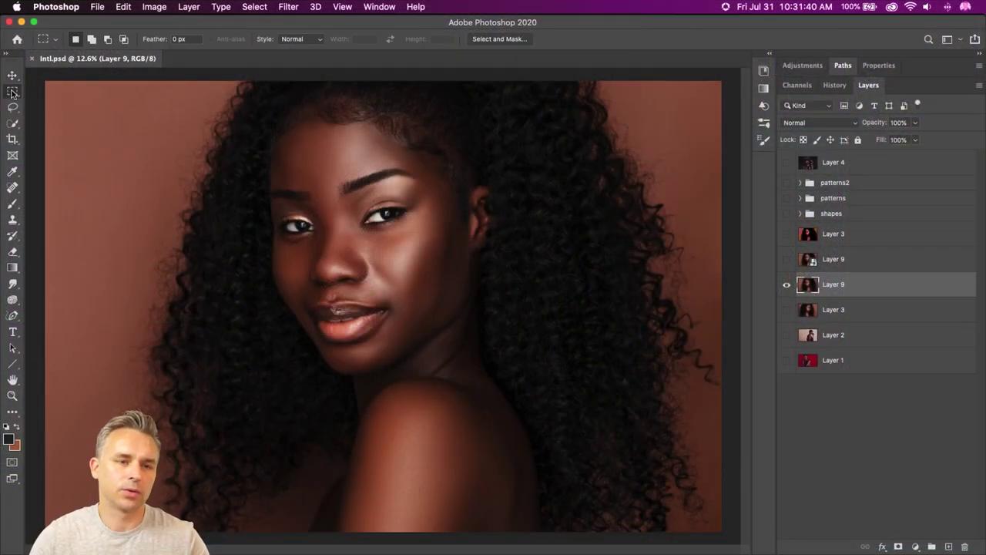
pyautogui.click(786, 285)
pyautogui.click(786, 309)
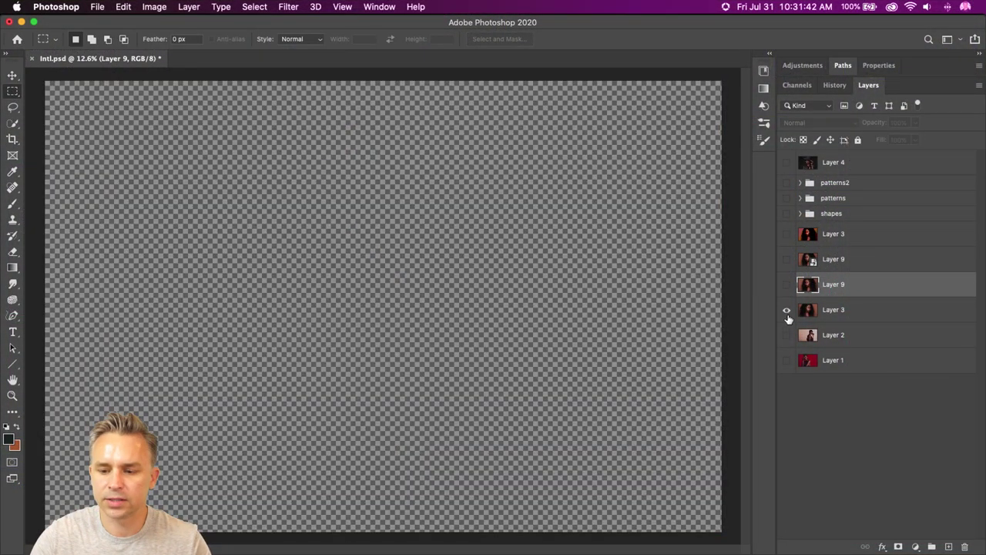
pyautogui.click(786, 334)
pyautogui.click(786, 310)
pyautogui.click(787, 360)
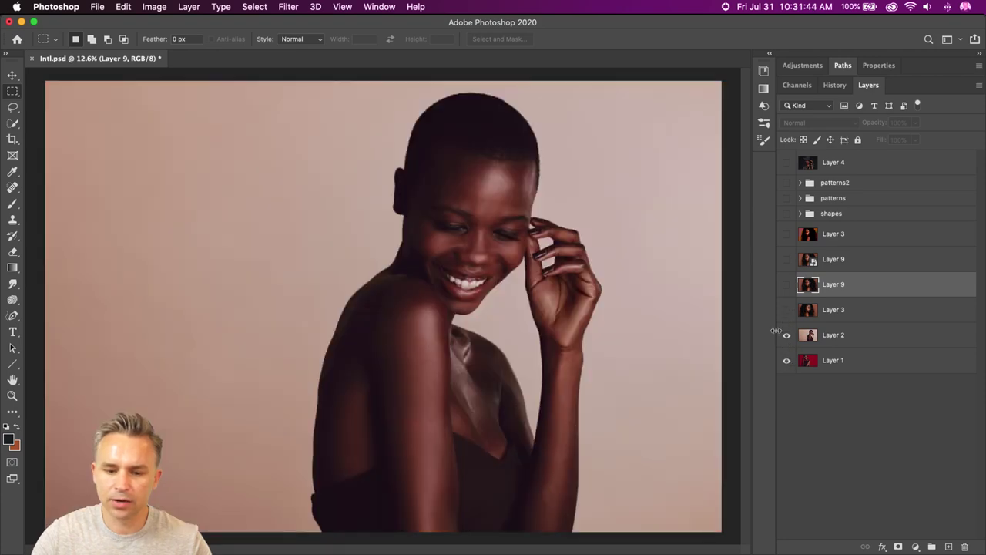
pyautogui.click(786, 334)
pyautogui.click(853, 360)
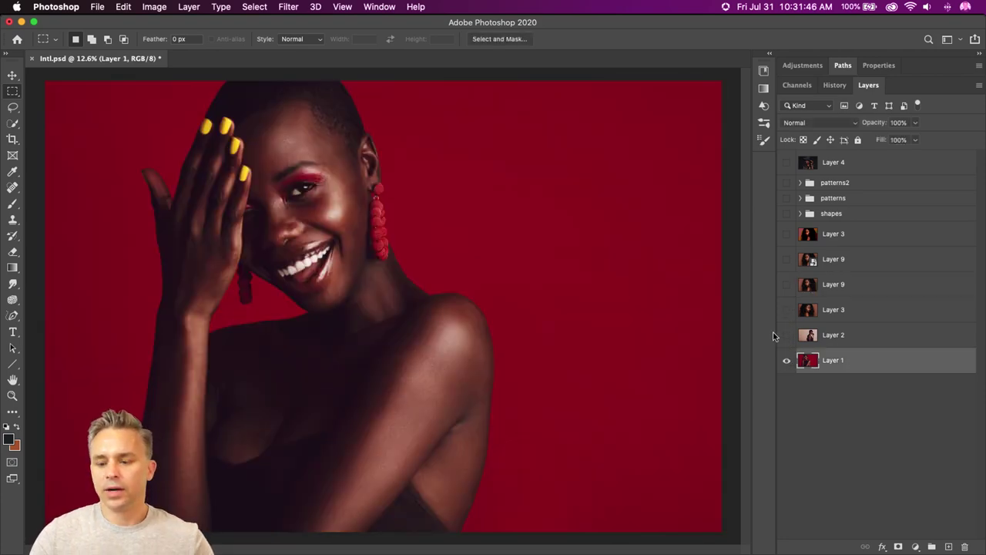
pyautogui.click(785, 336)
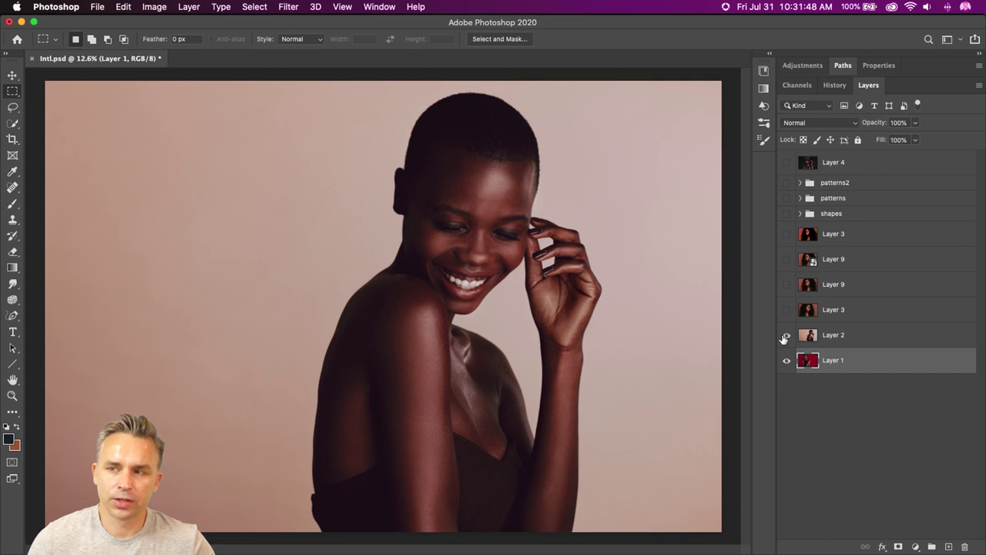
pyautogui.click(820, 342)
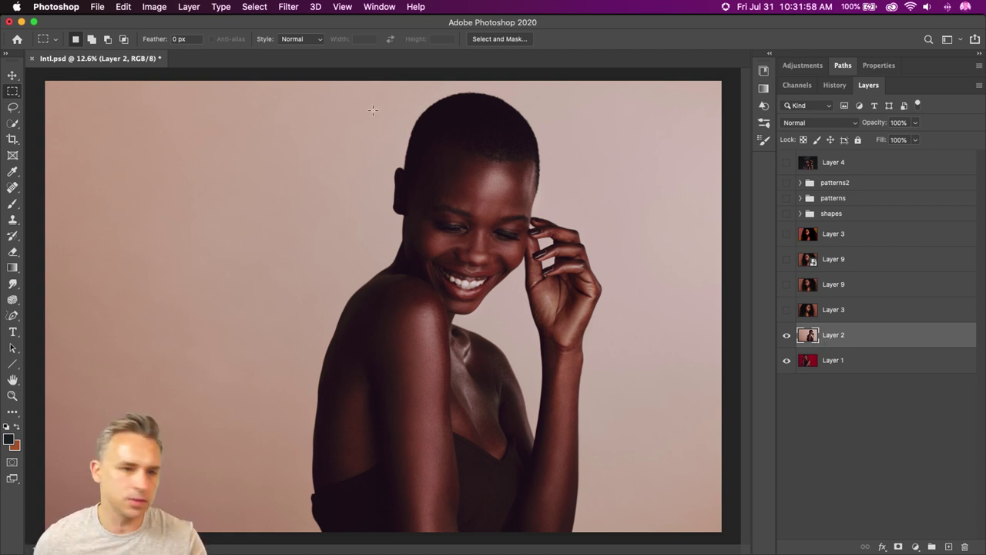
# Browse the File > Import from iPhone or iPad submenu, then dismiss it and bring up system search.
pyautogui.click(98, 6)
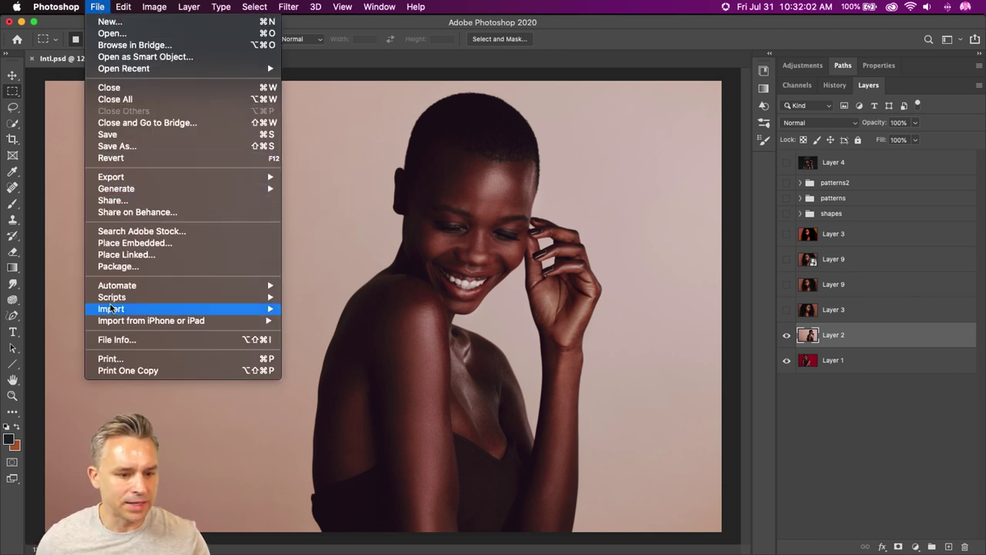
pyautogui.moveTo(115, 321)
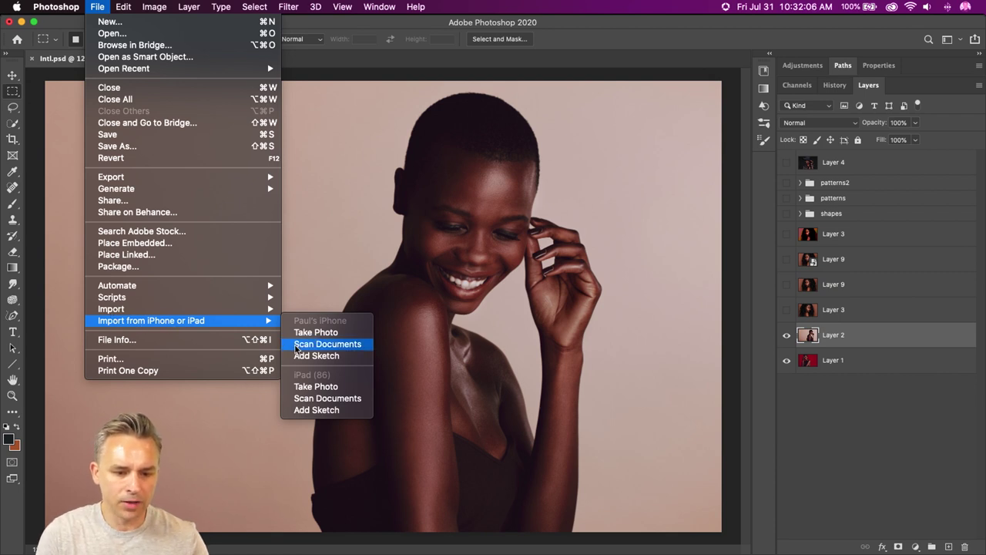
pyautogui.click(333, 246)
pyautogui.press('super+space')
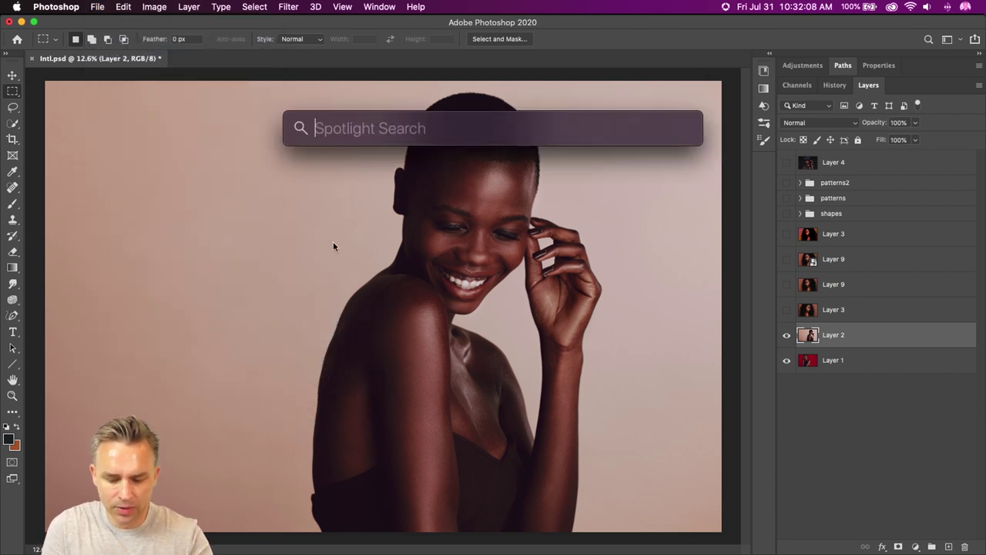
# Launch QuickTime Player by searching 'quick', then cancel its Open dialog.
pyautogui.write('quick')
pyautogui.press('Return')
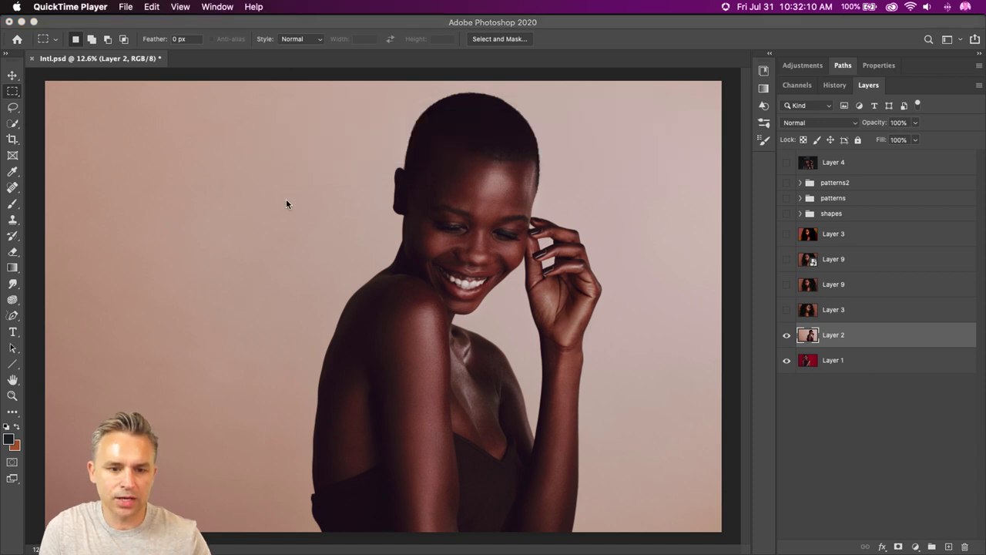
pyautogui.click(128, 7)
pyautogui.click(492, 274)
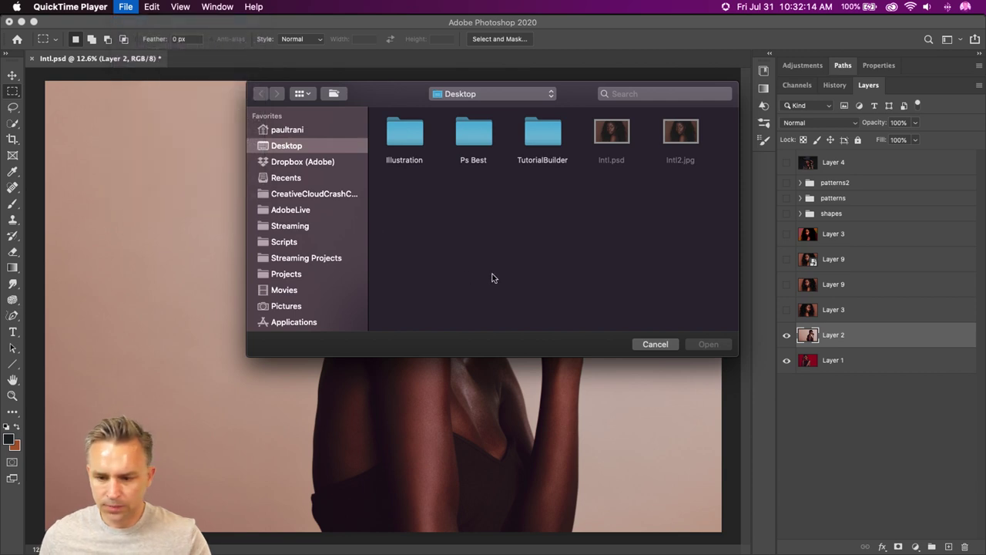
pyautogui.click(652, 344)
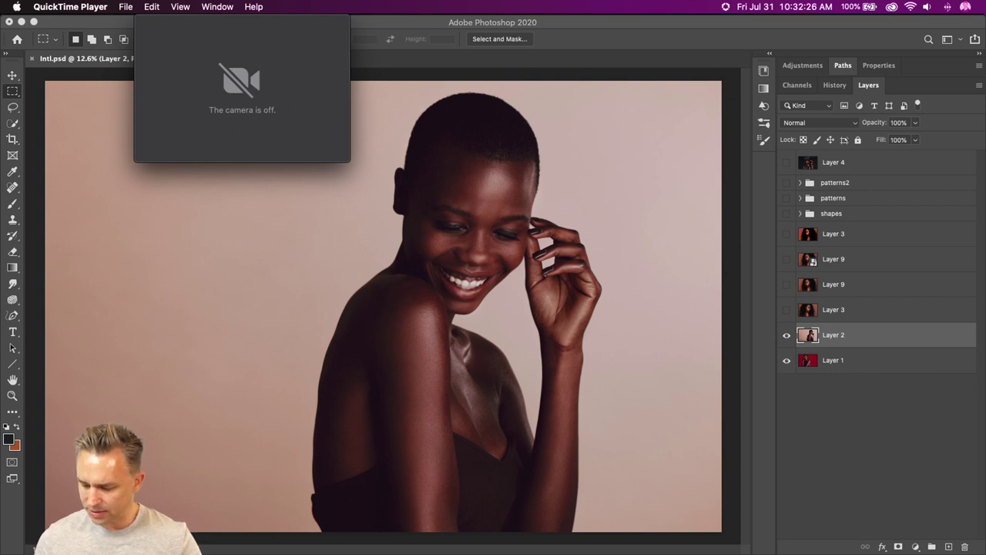
# Check the movie recording's camera and microphone options, then quit QuickTime Player.
pyautogui.click(255, 117)
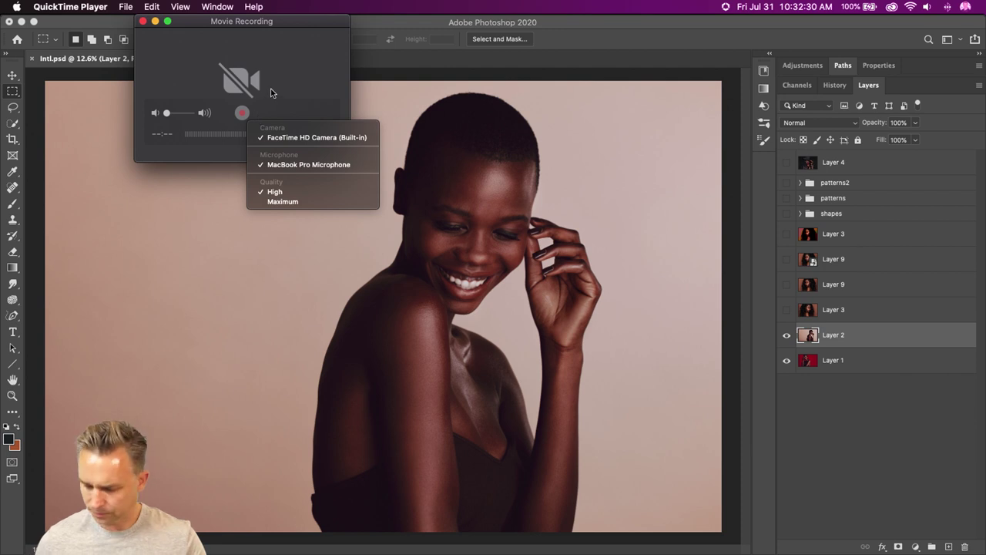
pyautogui.click(270, 93)
pyautogui.click(254, 114)
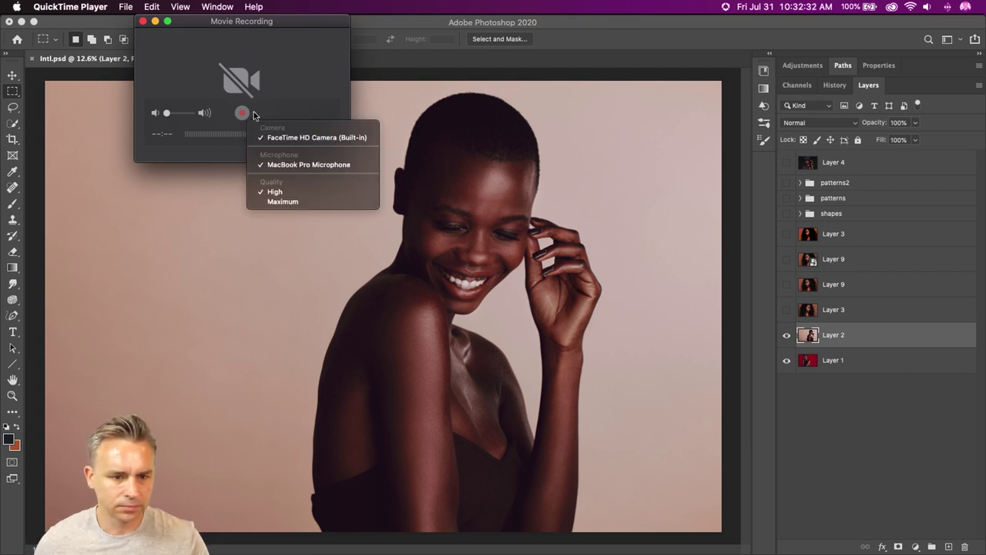
pyautogui.click(255, 116)
pyautogui.click(126, 7)
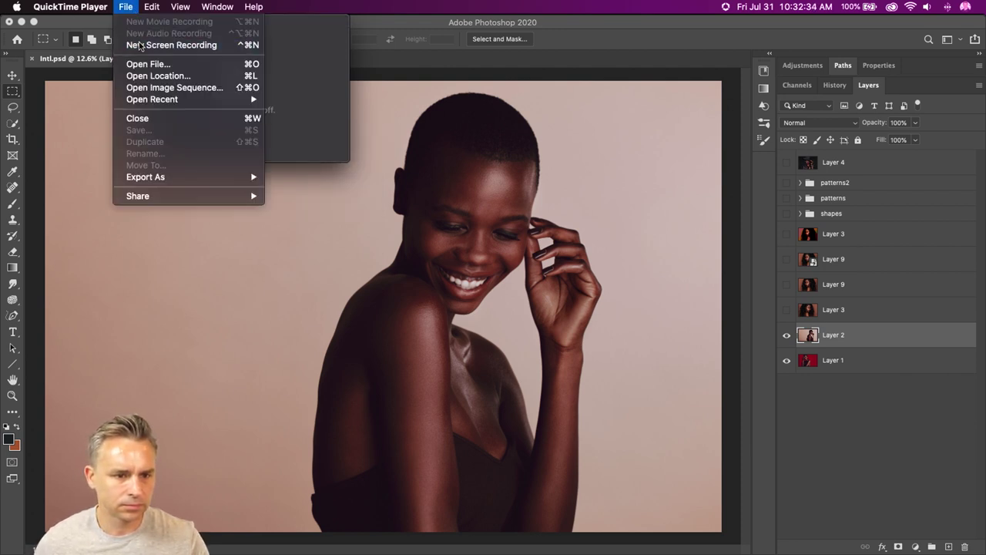
pyautogui.click(140, 46)
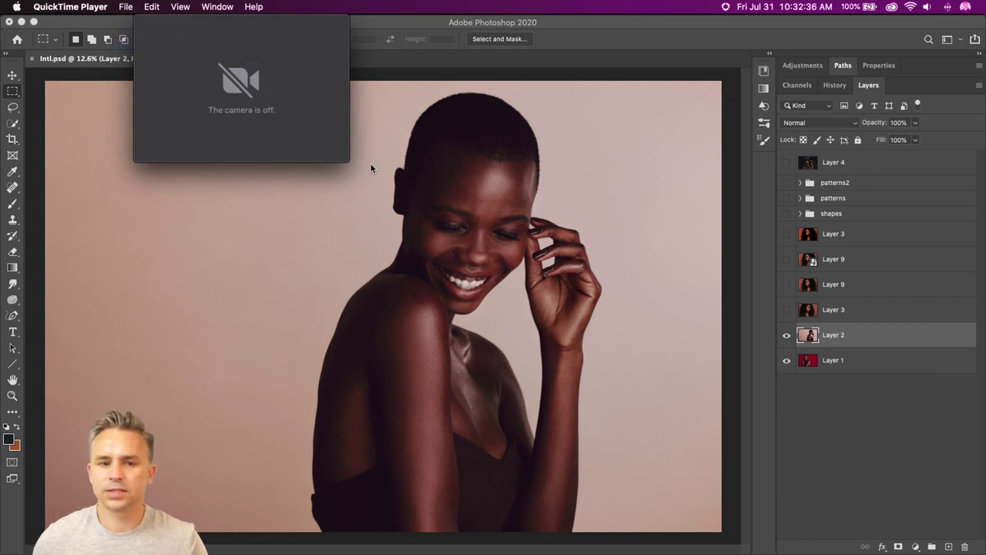
pyautogui.moveTo(195, 35)
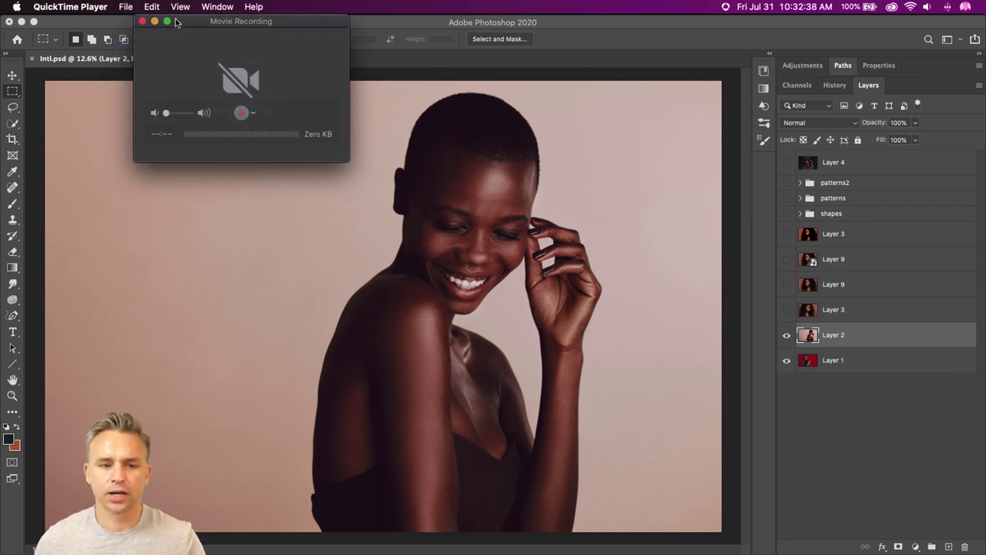
pyautogui.click(255, 114)
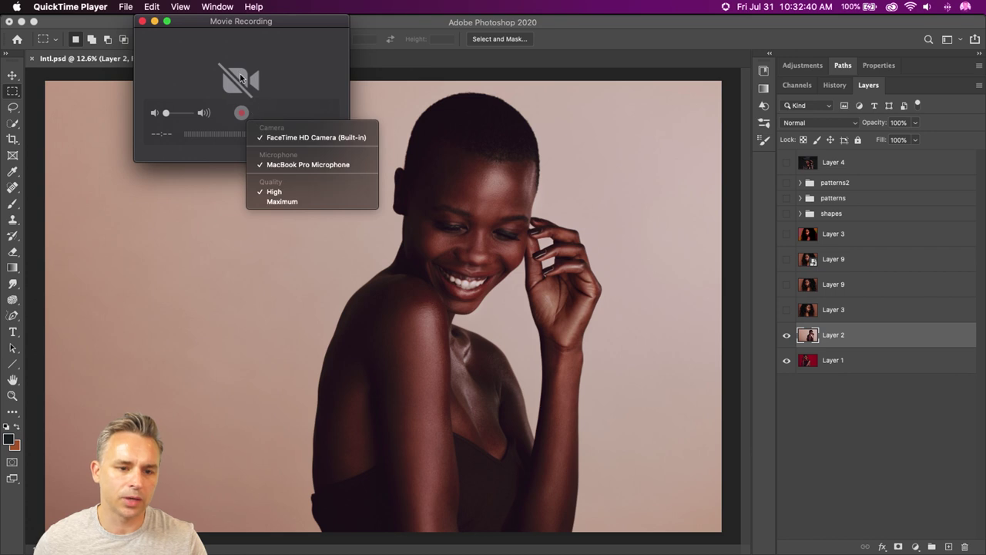
pyautogui.click(185, 23)
pyautogui.moveTo(184, 23); pyautogui.dragTo(451, 106)
pyautogui.press('super+q')
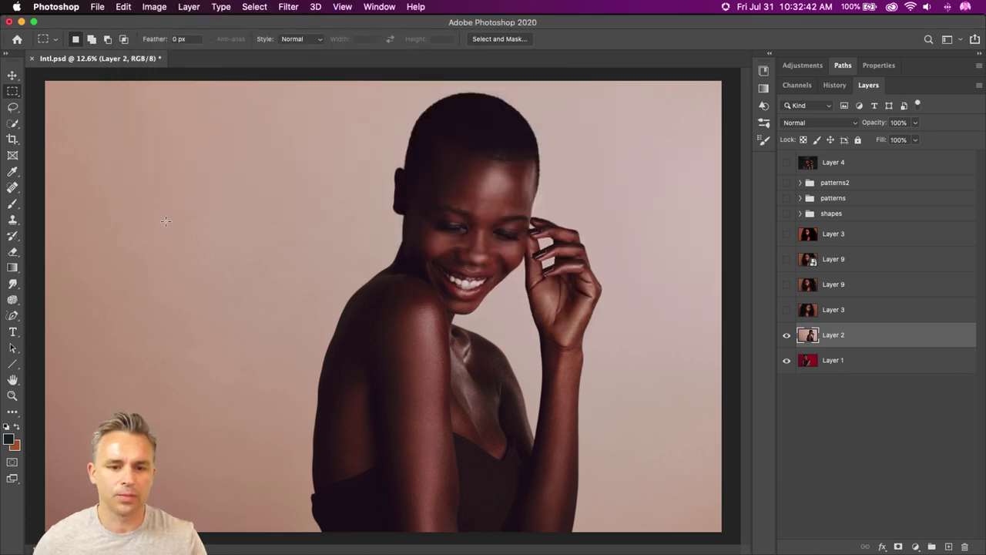
# Import a photo via Import from iPhone or iPad > Take Photo into a new document, viewed at 50%.
pyautogui.click(97, 7)
pyautogui.moveTo(184, 320)
pyautogui.press('super+shift+5')
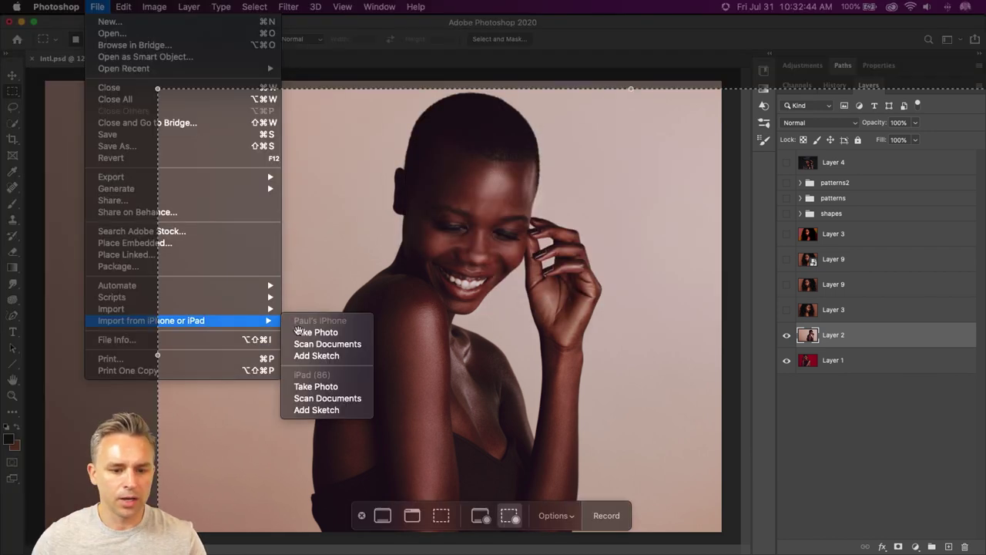
pyautogui.press('Escape')
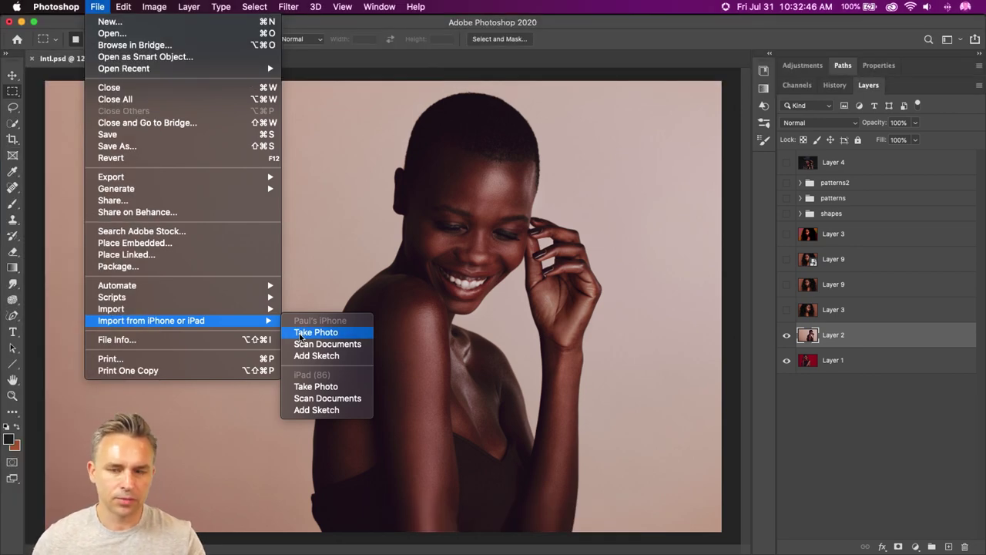
pyautogui.click(299, 334)
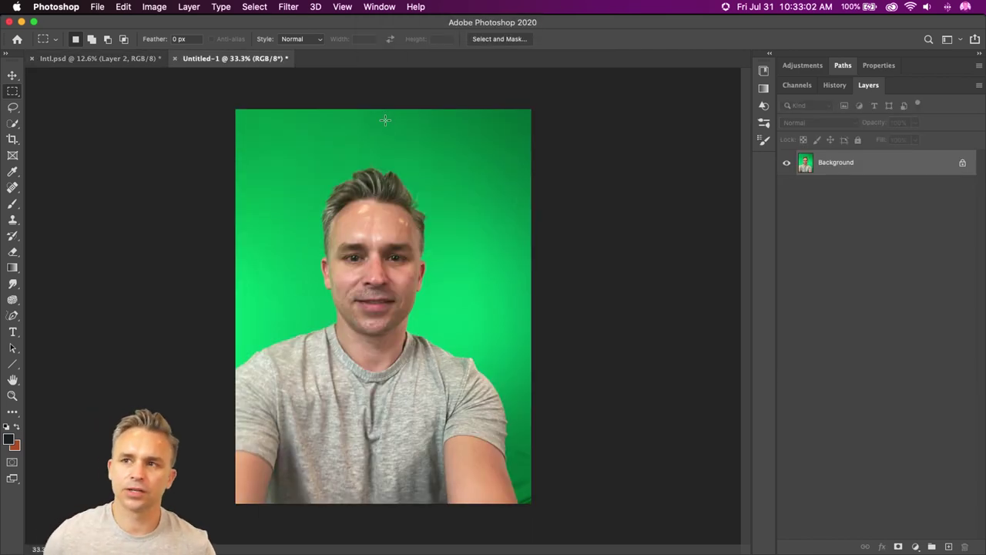
pyautogui.press('super+plus')
pyautogui.press('super+plus')
pyautogui.press('super+plus')
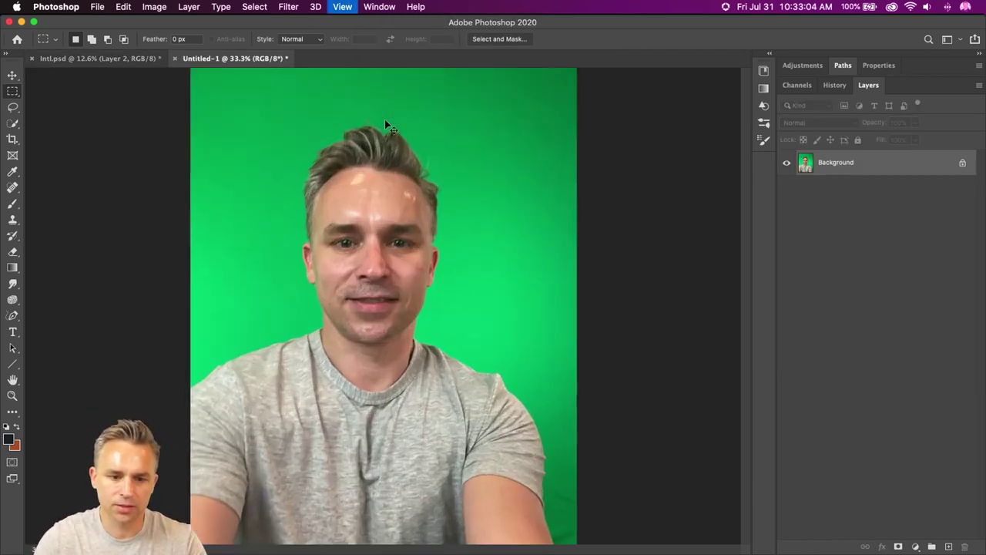
pyautogui.press('super+minus')
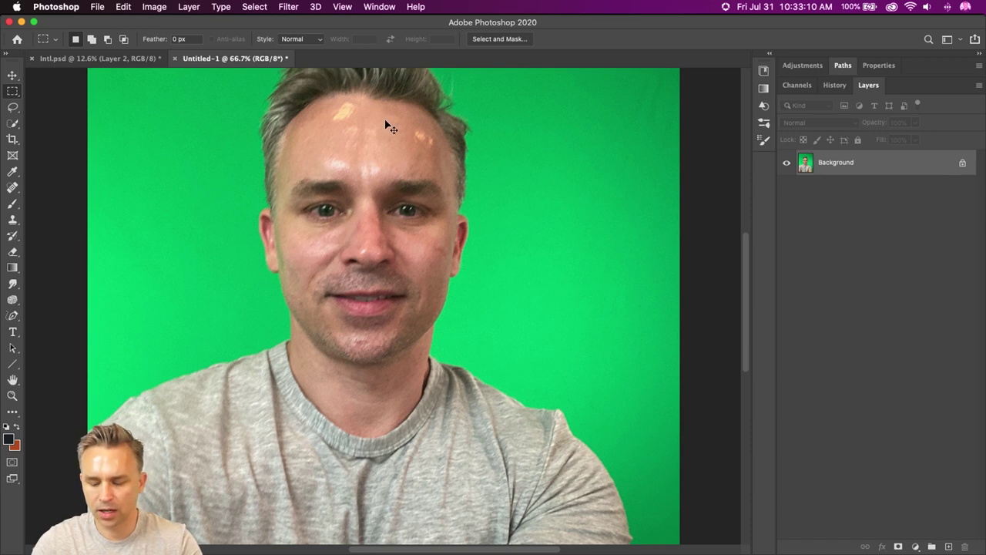
pyautogui.press('super+minus')
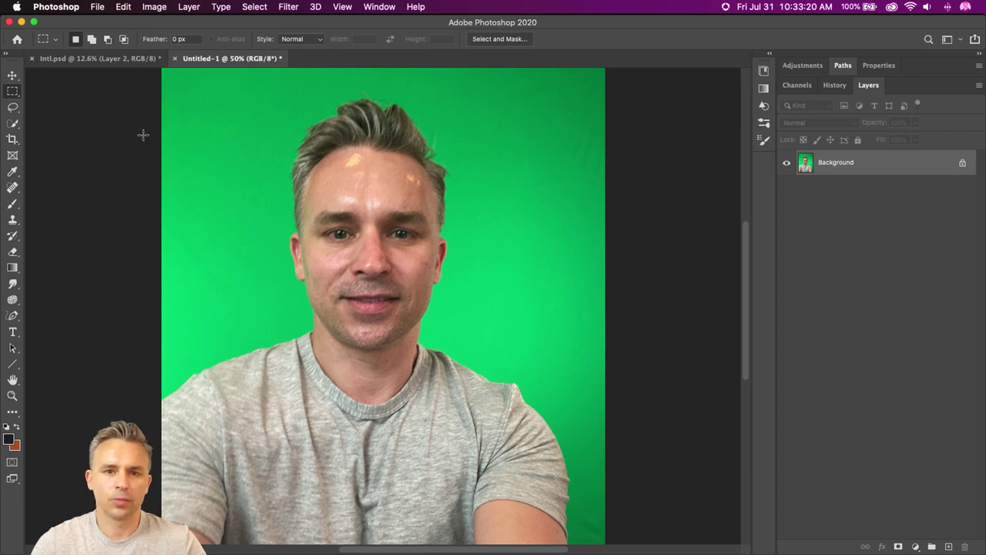
# Back in Intl.psd, show Layer 9 and make it active with the Move tool selected.
pyautogui.click(123, 59)
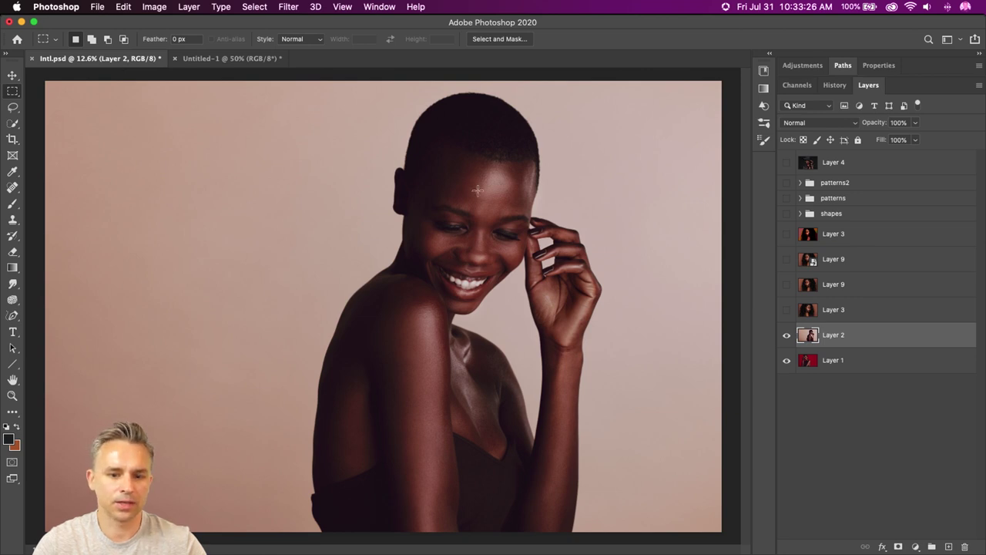
pyautogui.click(787, 284)
pyautogui.click(823, 286)
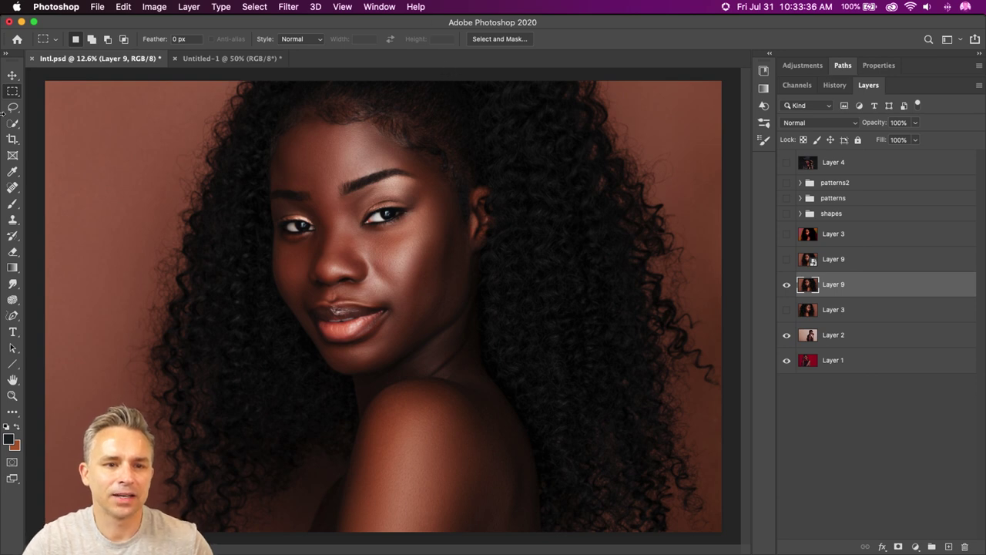
pyautogui.click(12, 74)
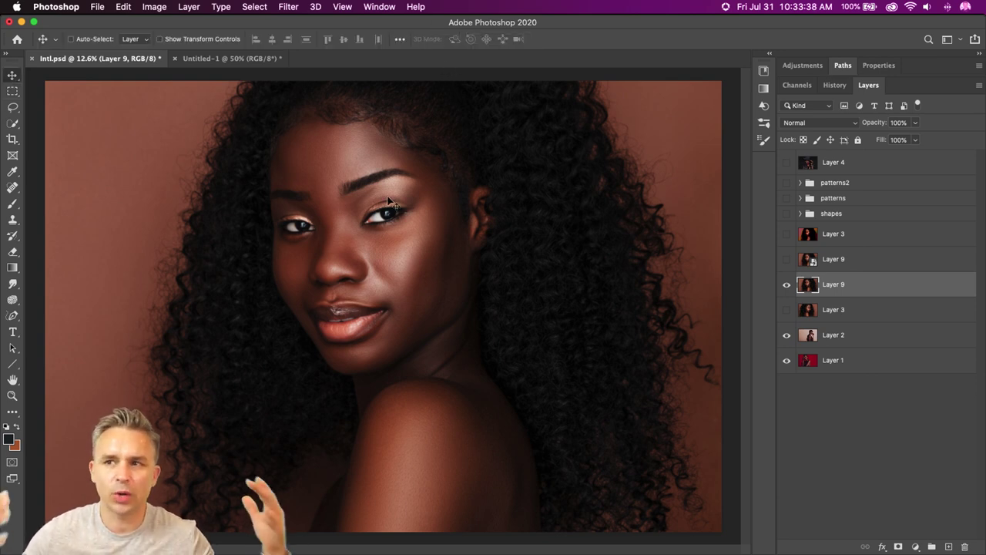
pyautogui.press('super+equal')
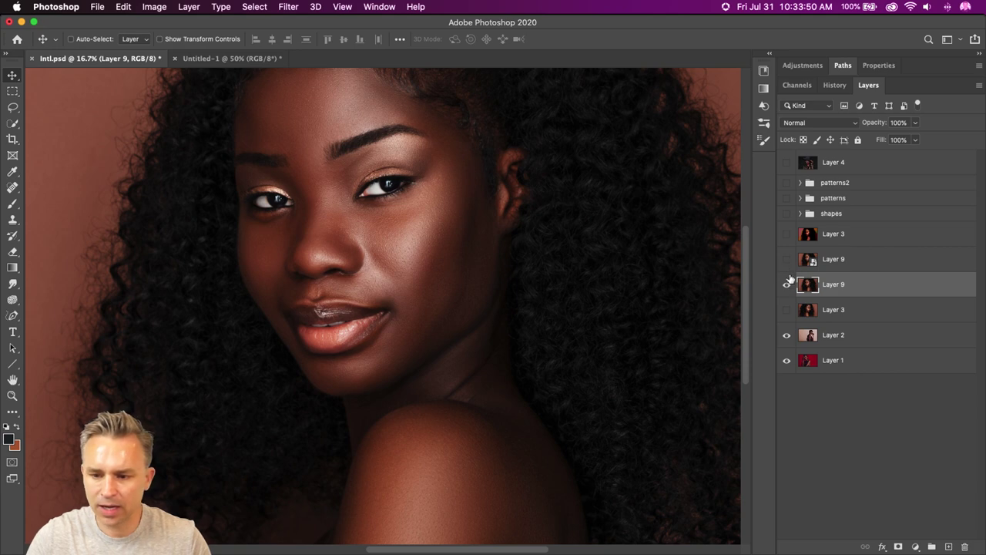
pyautogui.press('super+equal')
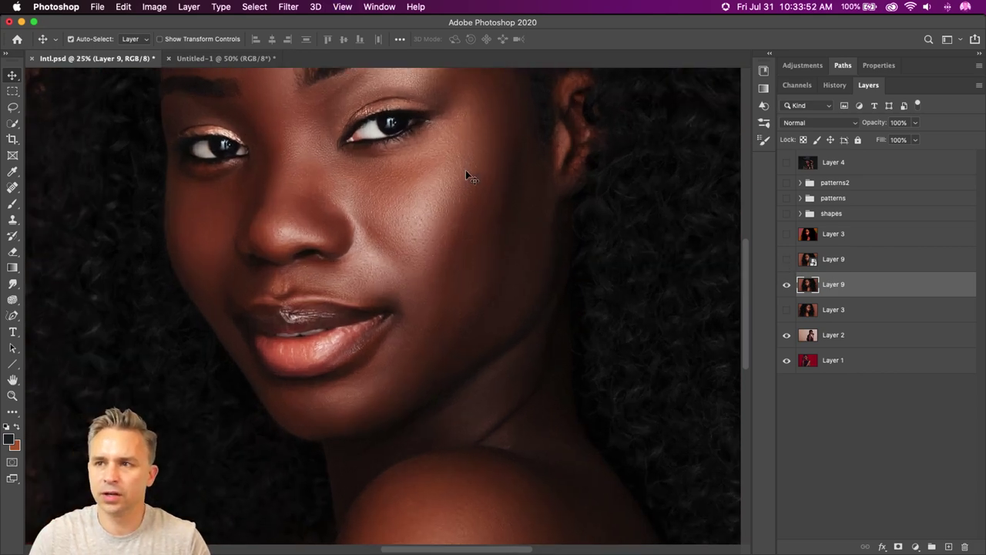
pyautogui.press('super+minus')
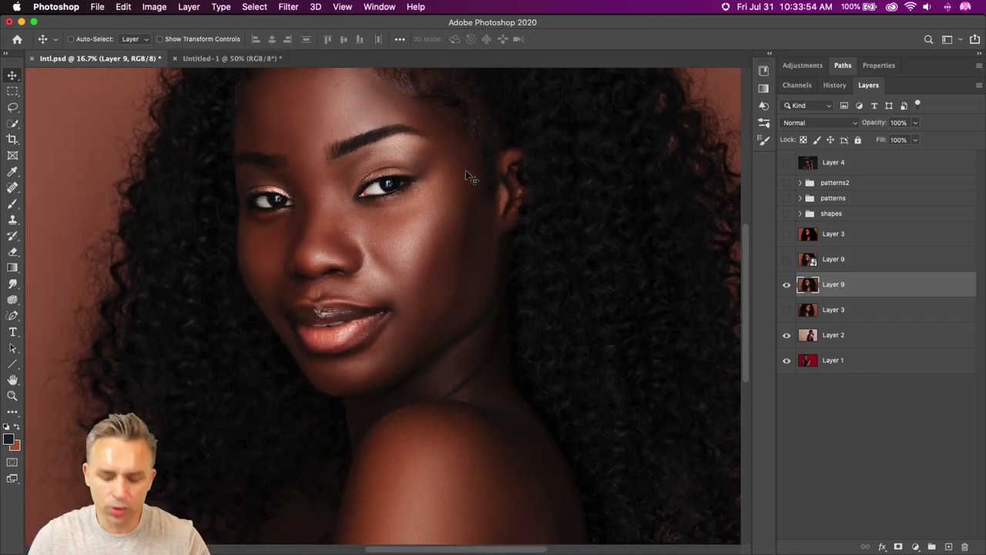
pyautogui.press('super+minus')
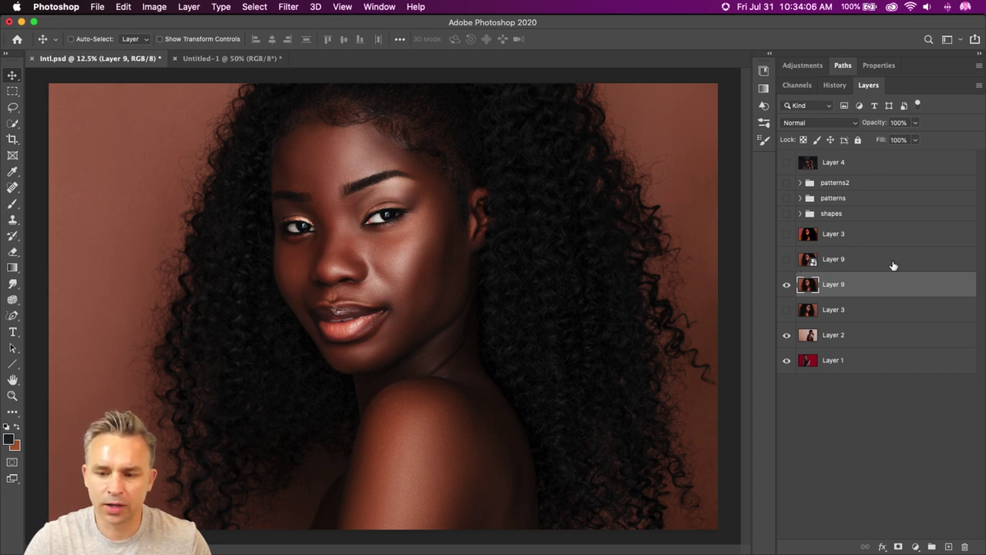
# Rename Layer 9 to 'woman'.
pyautogui.doubleClick(834, 284)
pyautogui.write('woman')
pyautogui.press('Return')
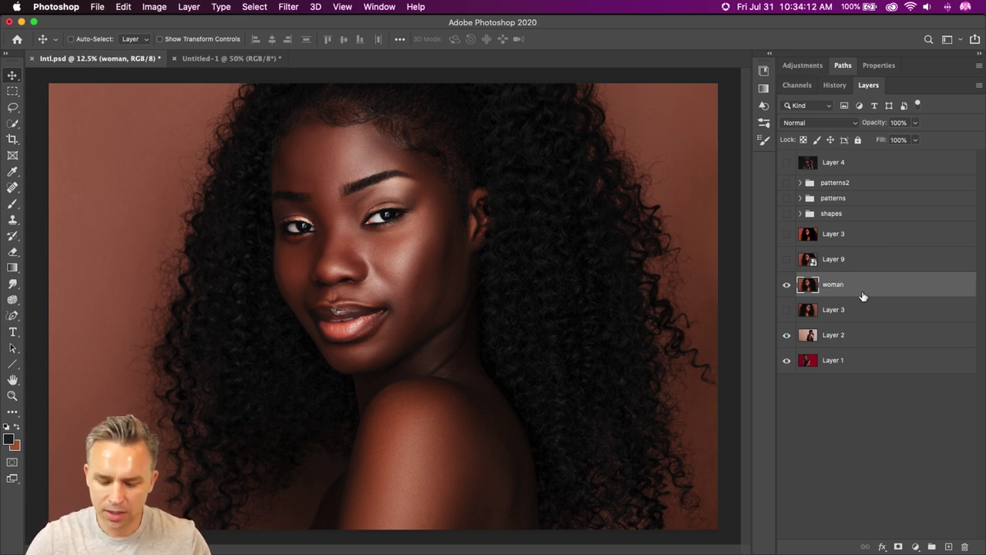
# Duplicate the woman layer and convert the top copy to a smart object.
pyautogui.press('super+j')
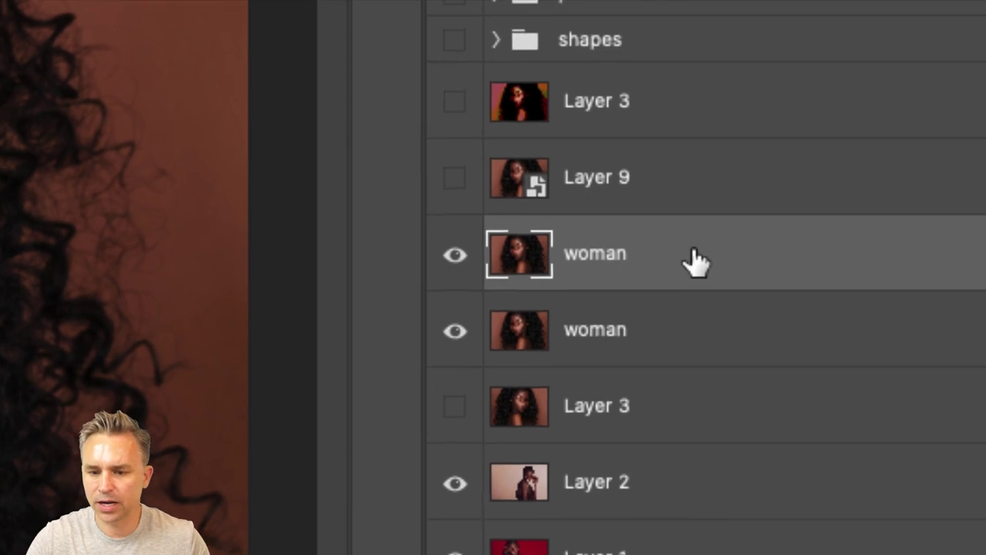
pyautogui.rightClick(691, 263)
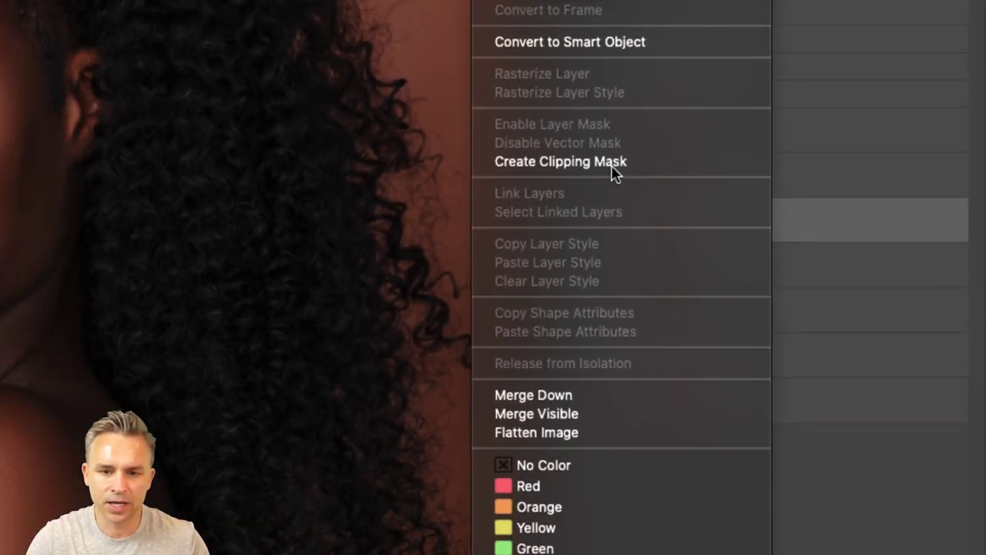
pyautogui.click(521, 43)
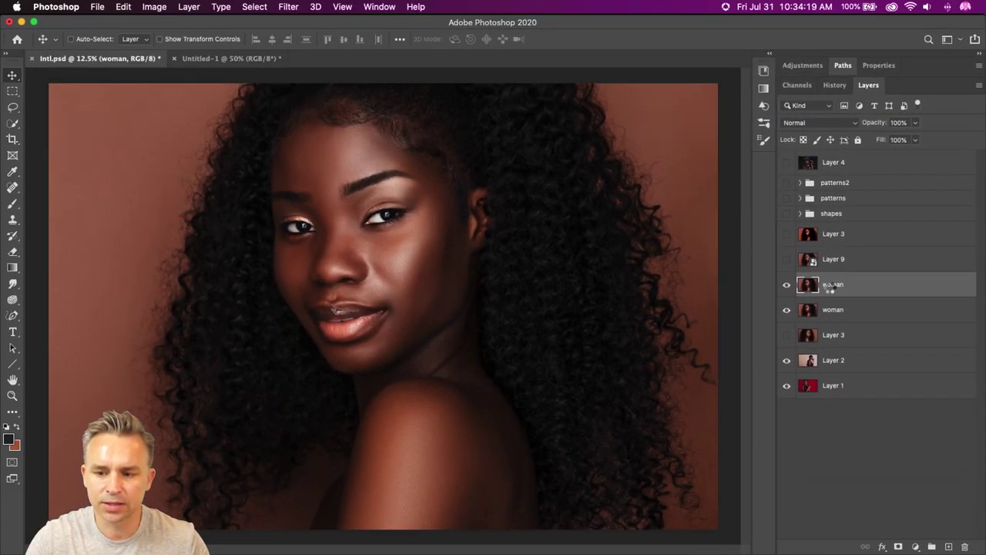
pyautogui.click(288, 7)
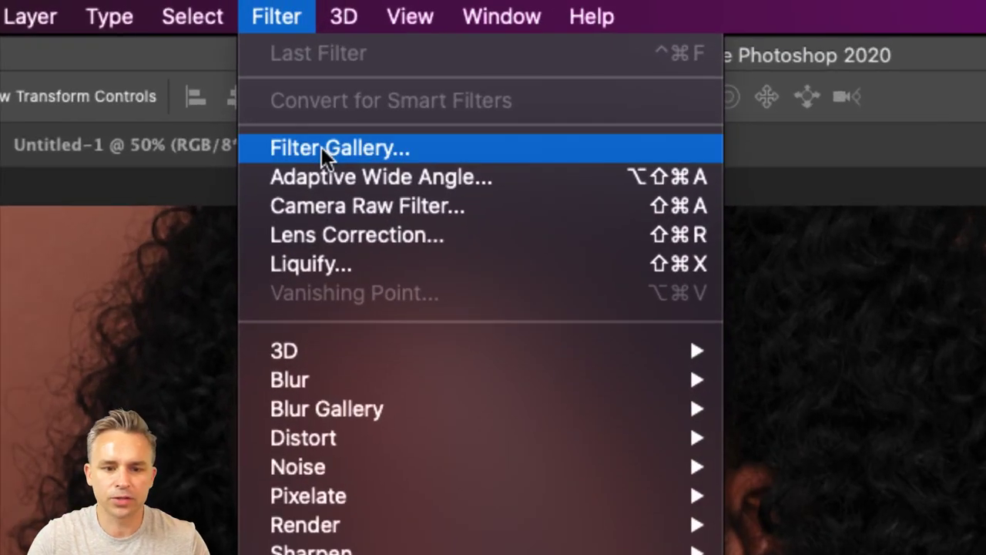
pyautogui.click(320, 148)
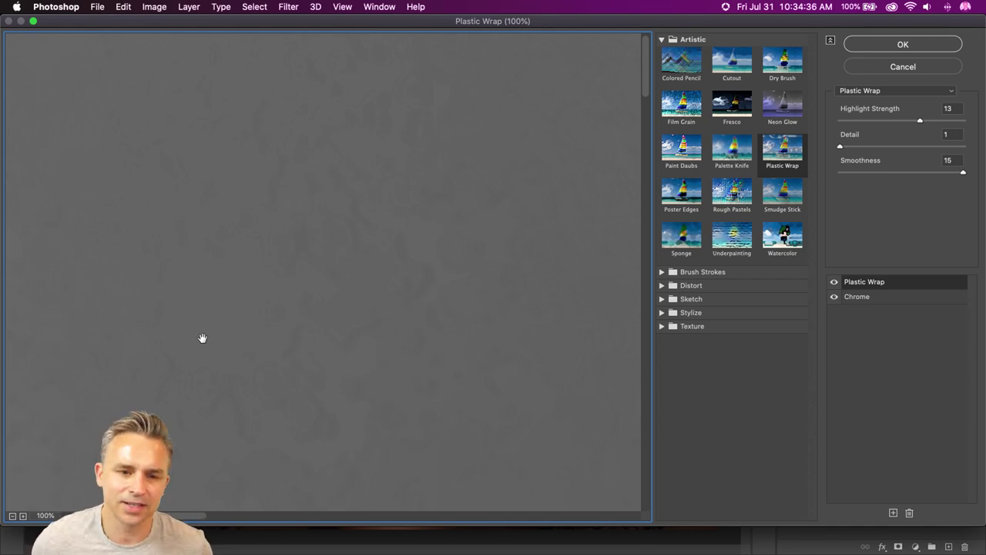
pyautogui.press('Escape')
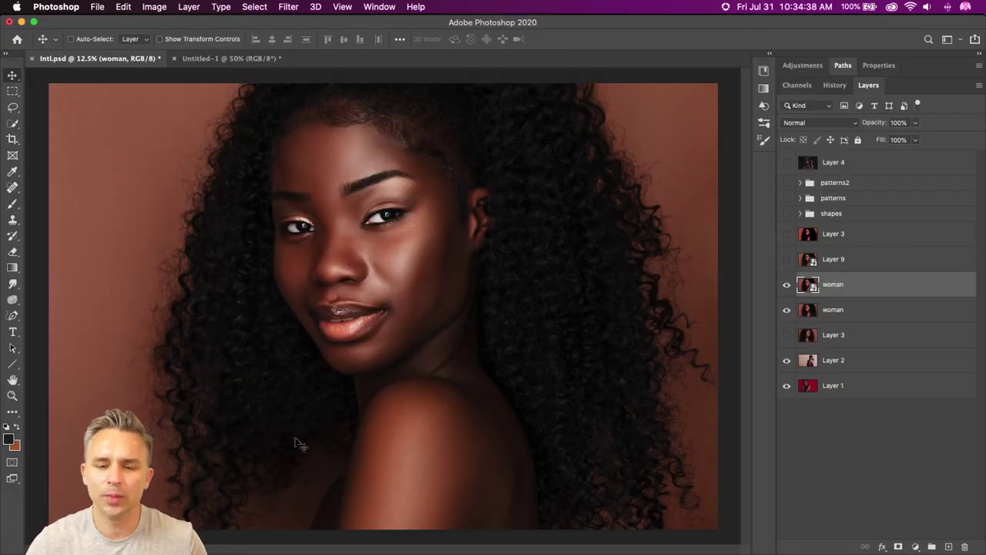
# Resize the image to 72 pixels/inch and 3000 px wide (2000 px high).
pyautogui.click(155, 7)
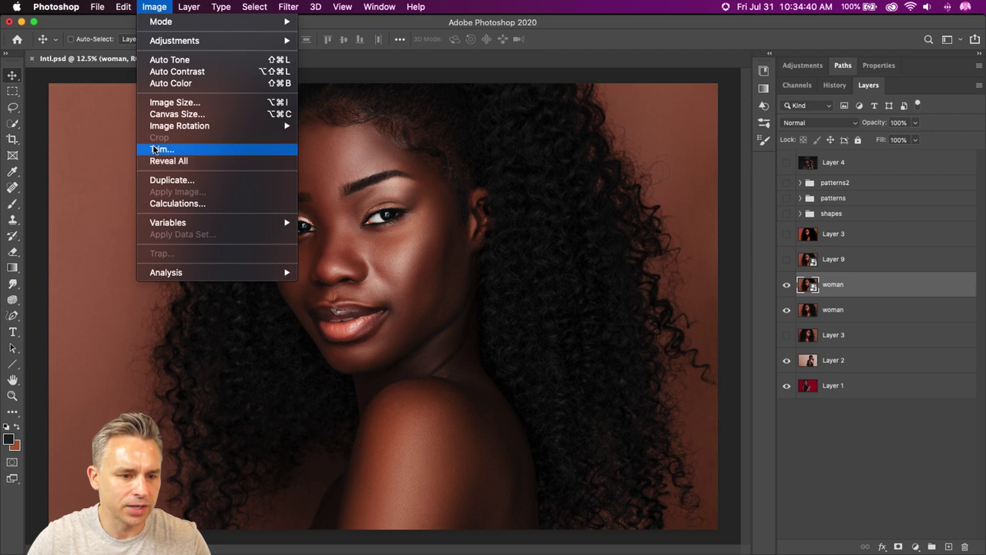
pyautogui.press('Return')
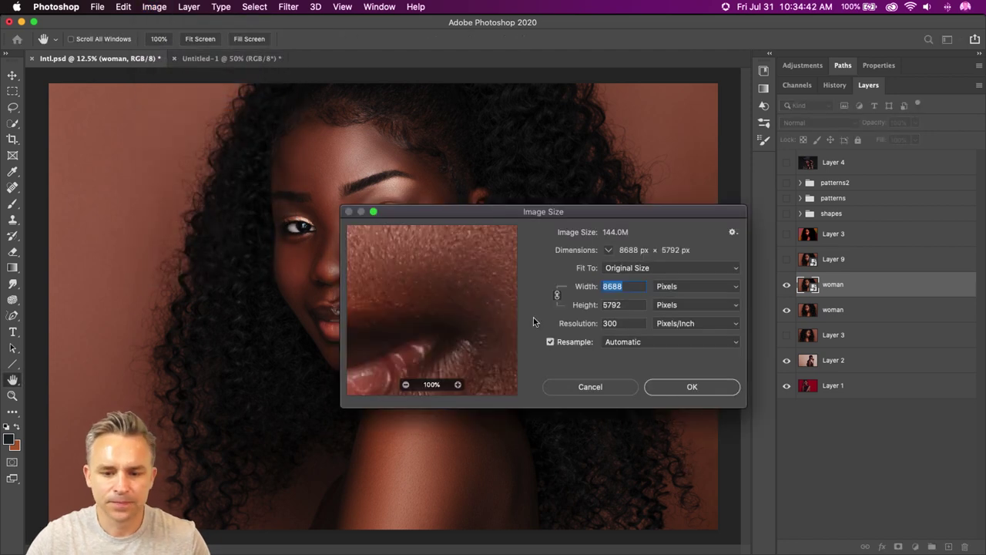
pyautogui.doubleClick(610, 323)
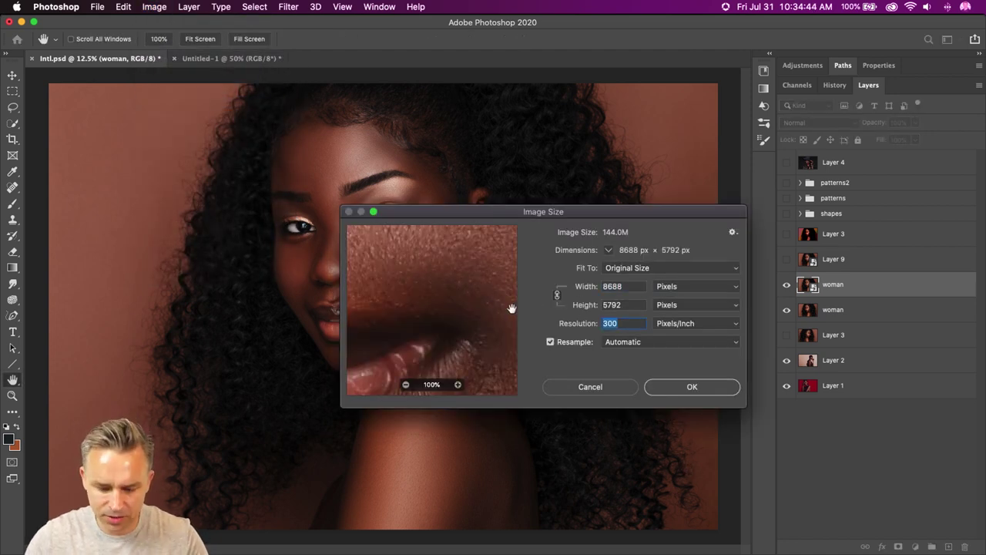
pyautogui.write('72')
pyautogui.doubleClick(640, 288)
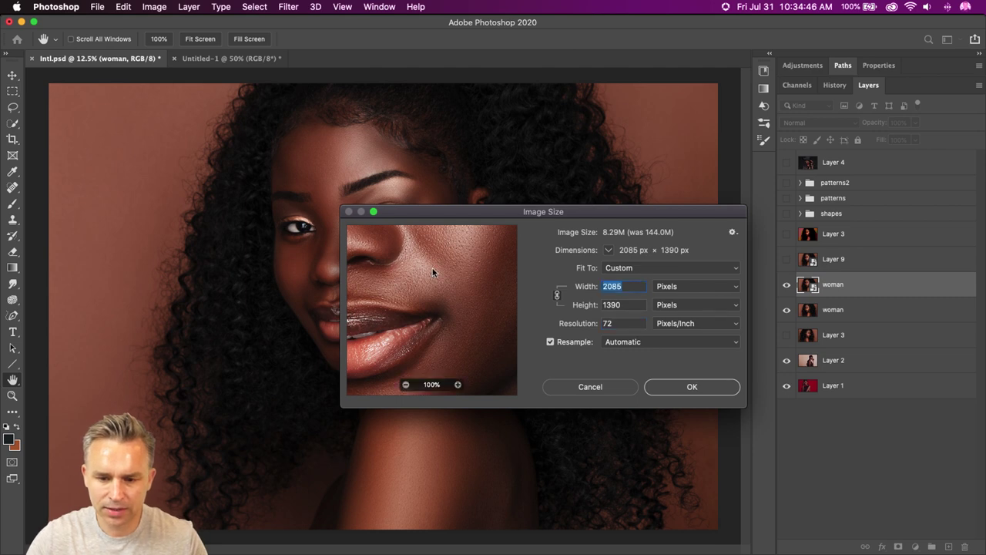
pyautogui.write('3000')
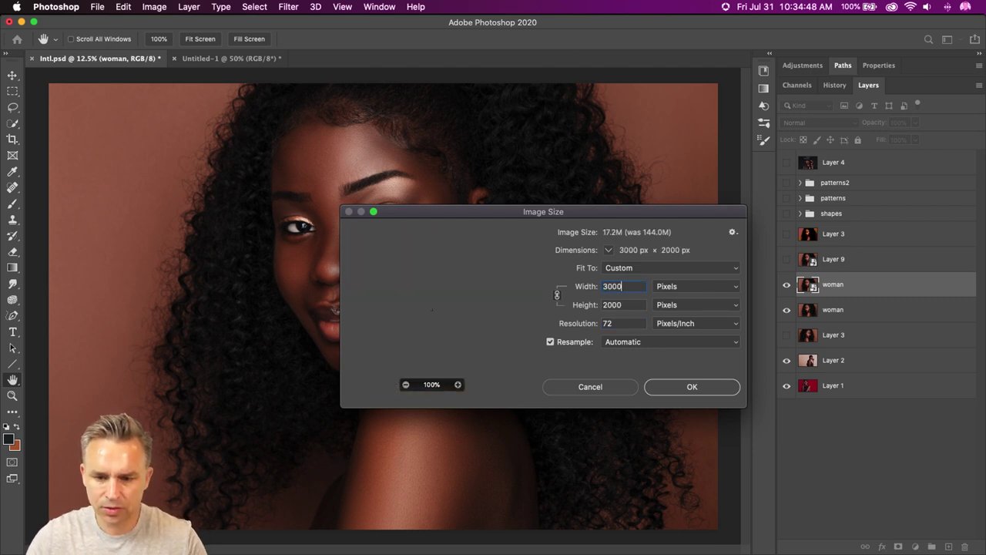
pyautogui.click(690, 386)
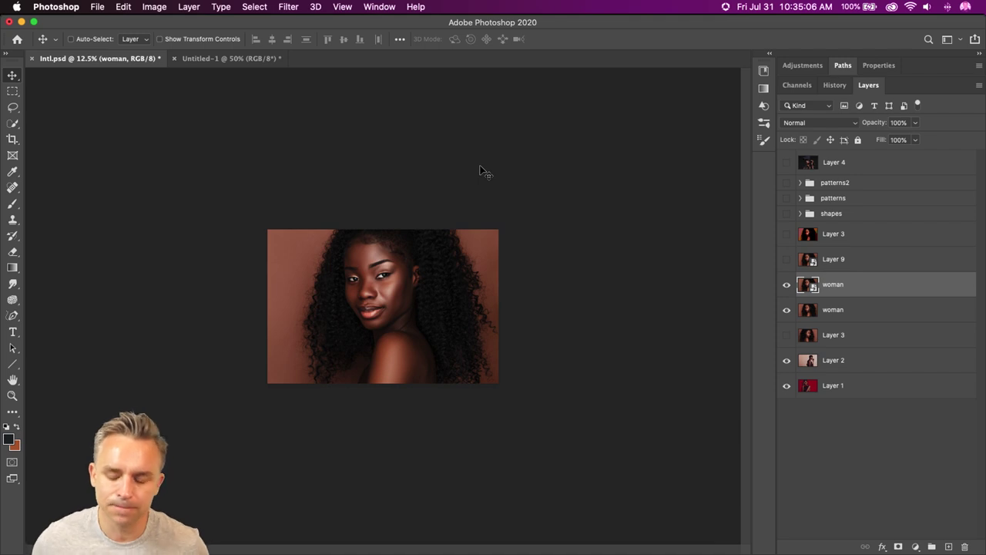
# Fit the resized portrait on screen and open the Filter menu.
pyautogui.press('super+0')
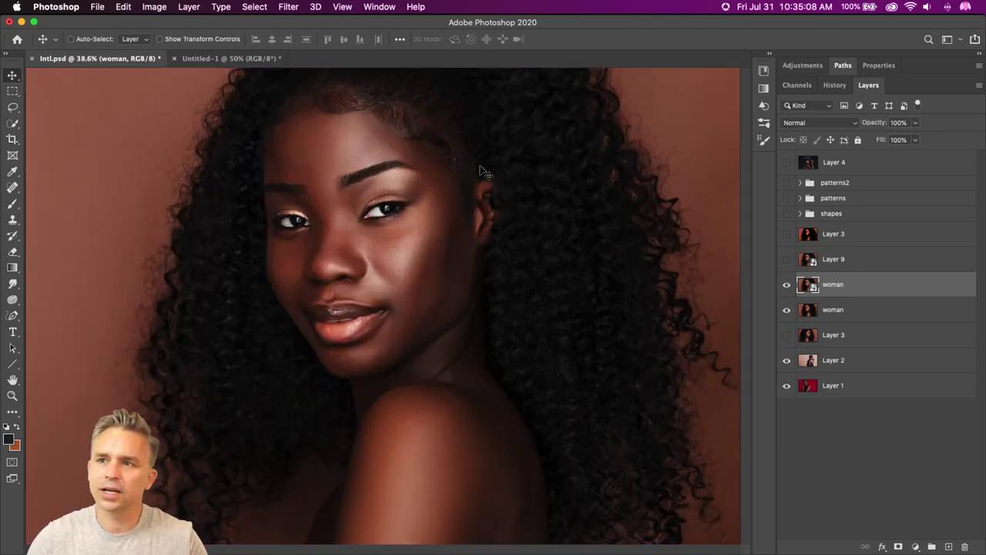
pyautogui.click(246, 7)
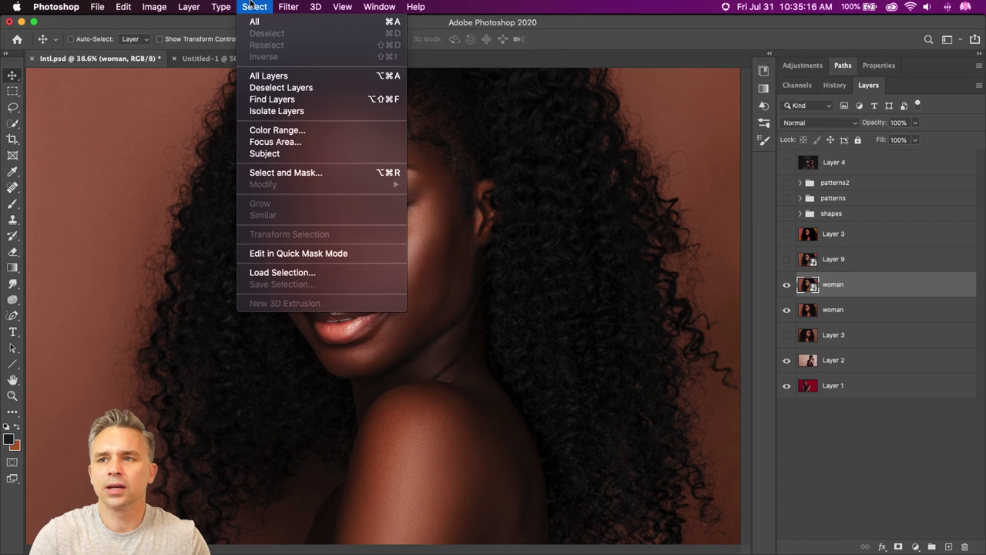
# In the Filter Gallery, delete the Chrome effect and preview Colored Pencil on the whole portrait.
pyautogui.moveTo(281, 6)
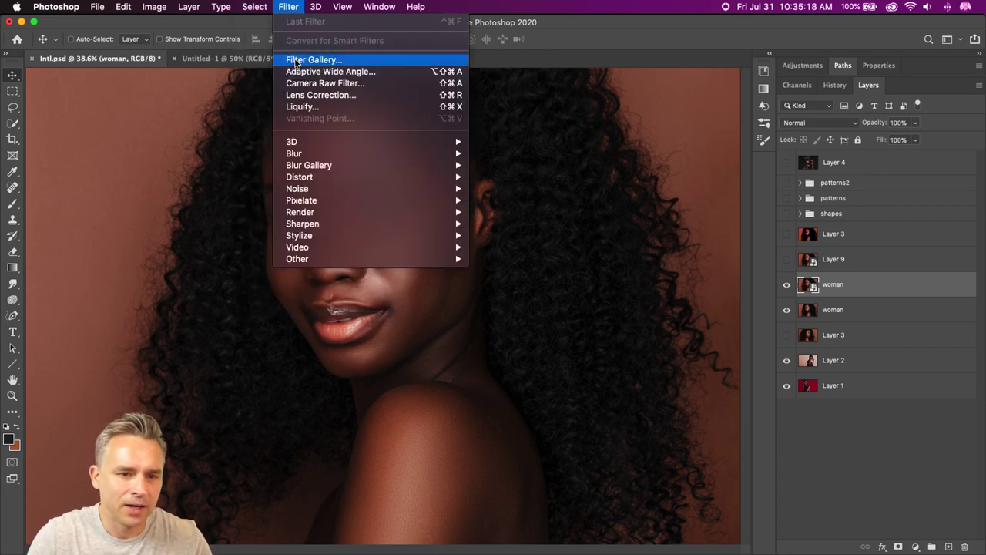
pyautogui.click(295, 62)
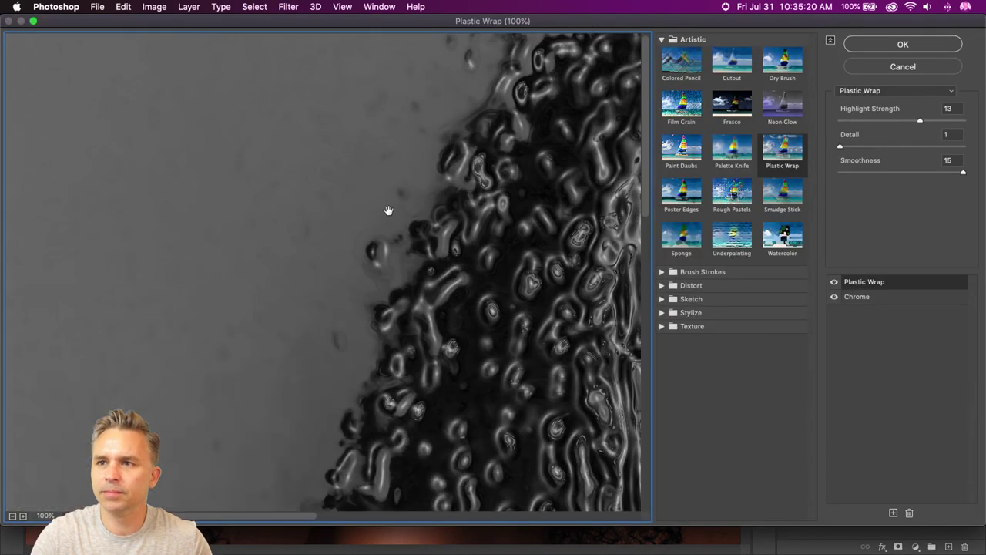
pyautogui.moveTo(541, 371); pyautogui.dragTo(111, 220)
pyautogui.press('super+minus')
pyautogui.press('super+minus')
pyautogui.press('super+minus')
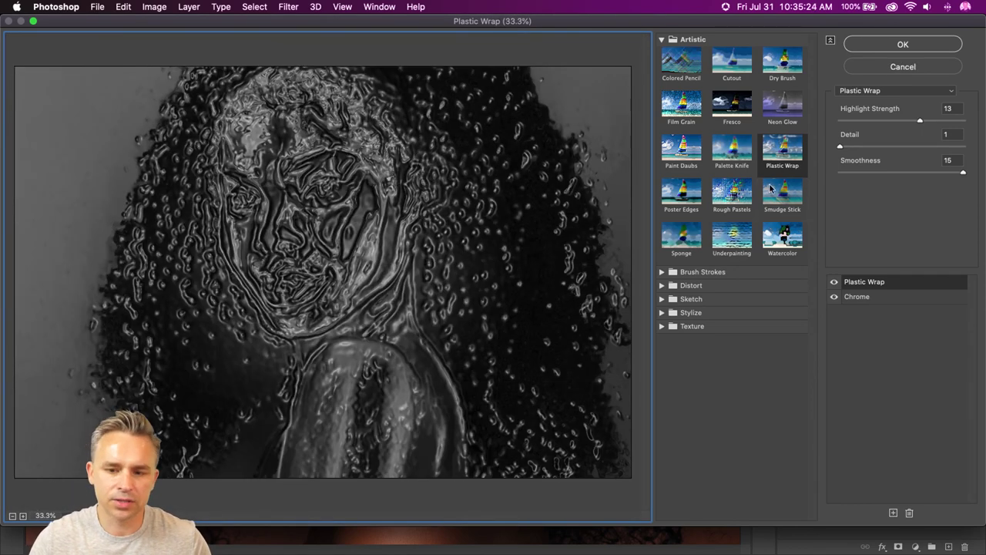
pyautogui.click(862, 296)
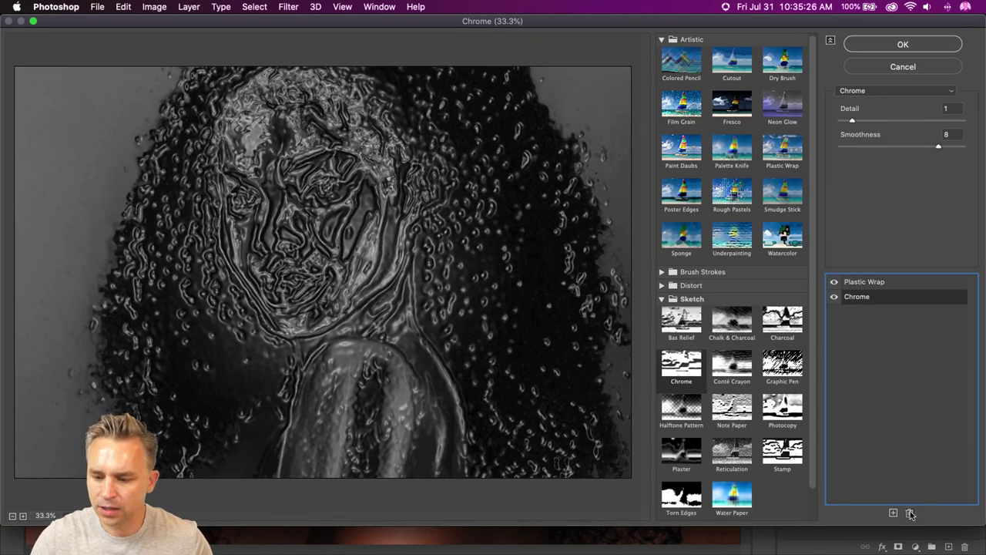
pyautogui.click(911, 514)
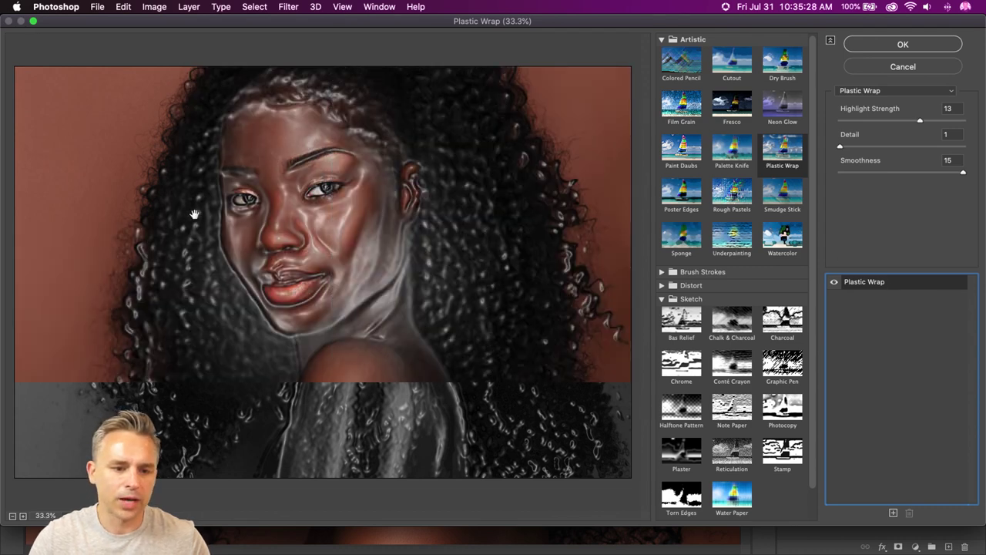
pyautogui.click(677, 60)
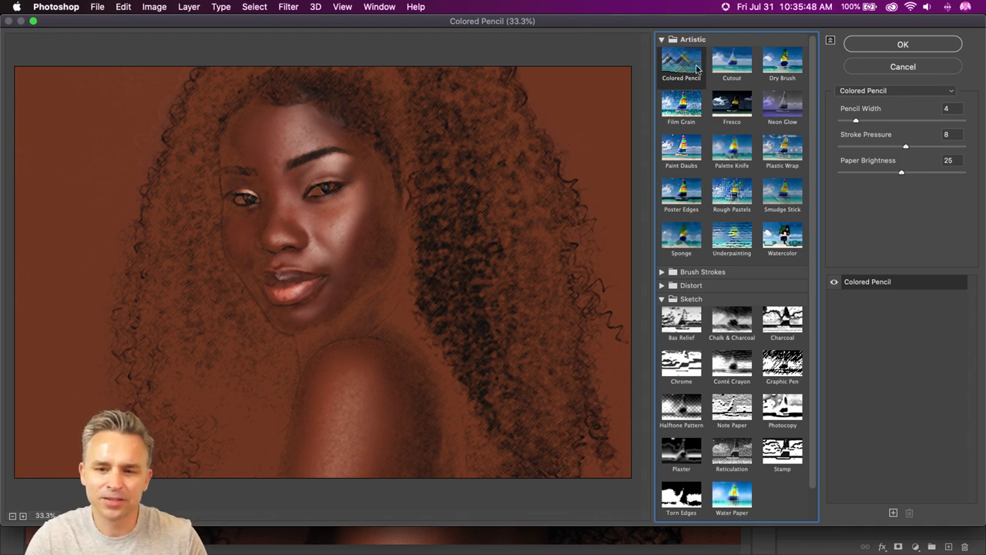
# Try Cutout, Dry Brush, Film Grain, Paint Daubs and Palette Knife, settling on Rough Pastels.
pyautogui.click(733, 68)
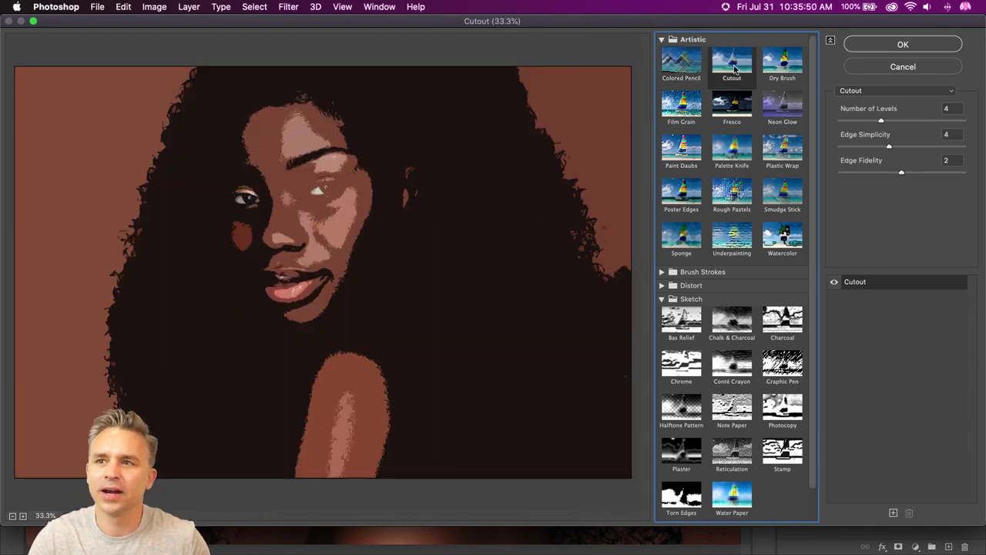
pyautogui.click(778, 69)
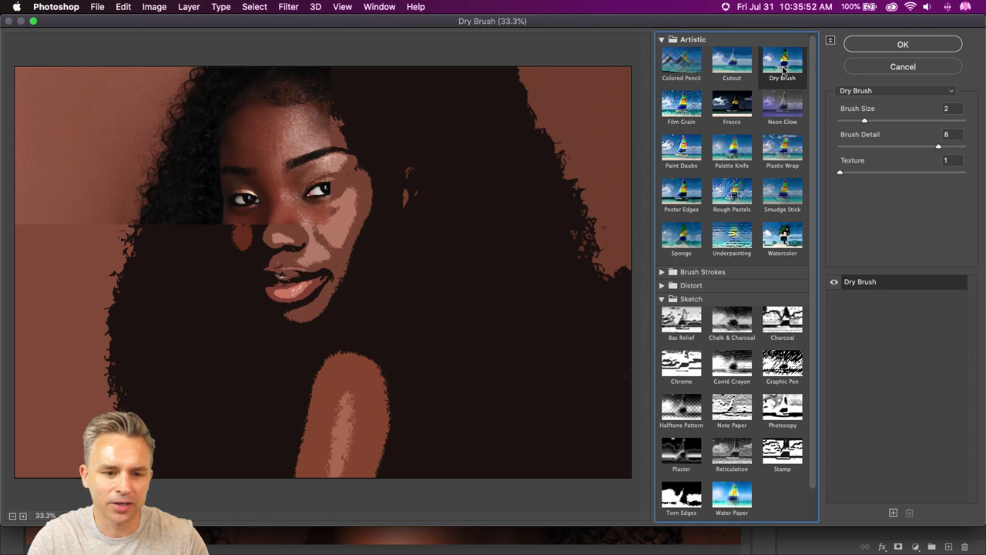
pyautogui.click(724, 68)
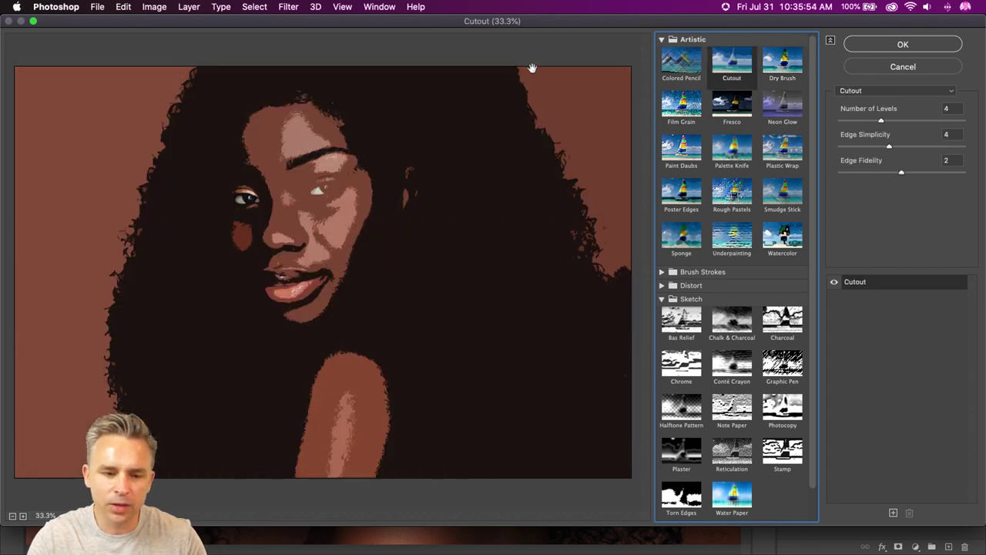
pyautogui.click(672, 110)
pyautogui.click(678, 151)
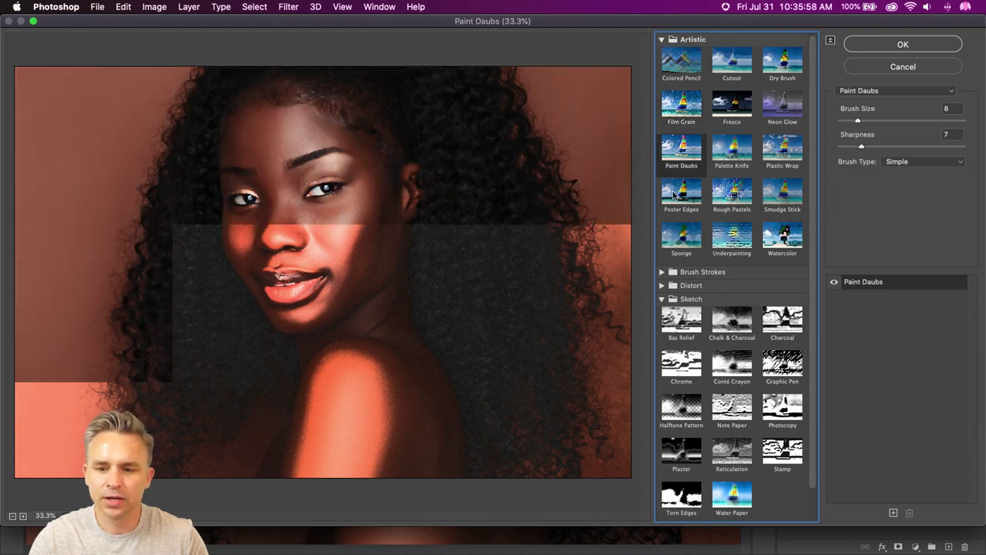
pyautogui.click(725, 147)
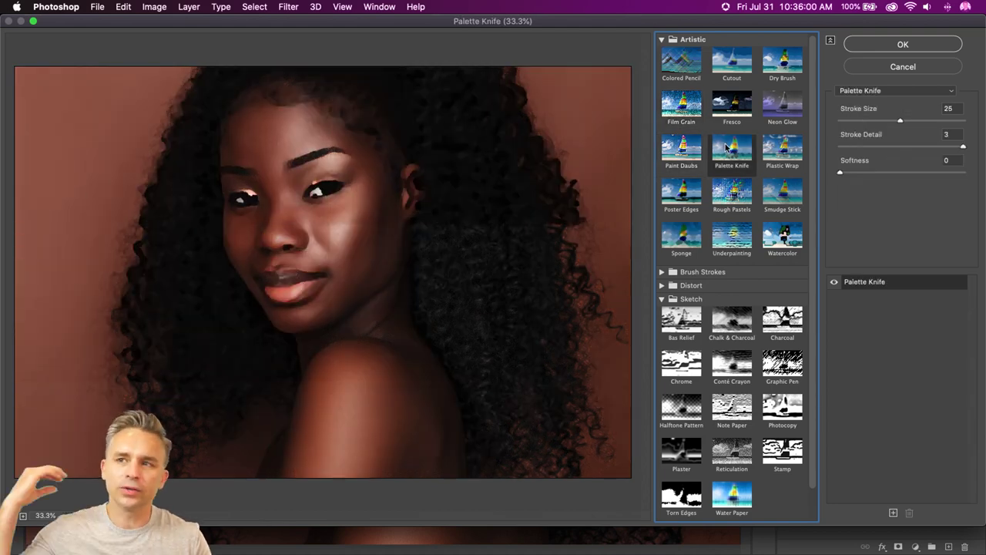
pyautogui.click(719, 194)
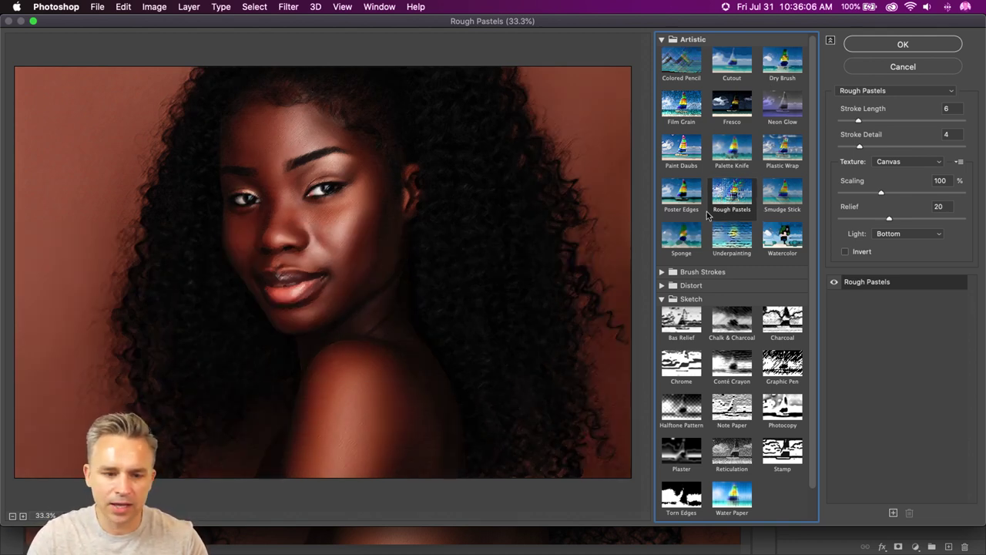
# Set Rough Pastels stroke length to 24 and stroke detail to 15, previewing the face.
pyautogui.keyDown('super'); pyautogui.click(273, 191); pyautogui.keyUp('super')
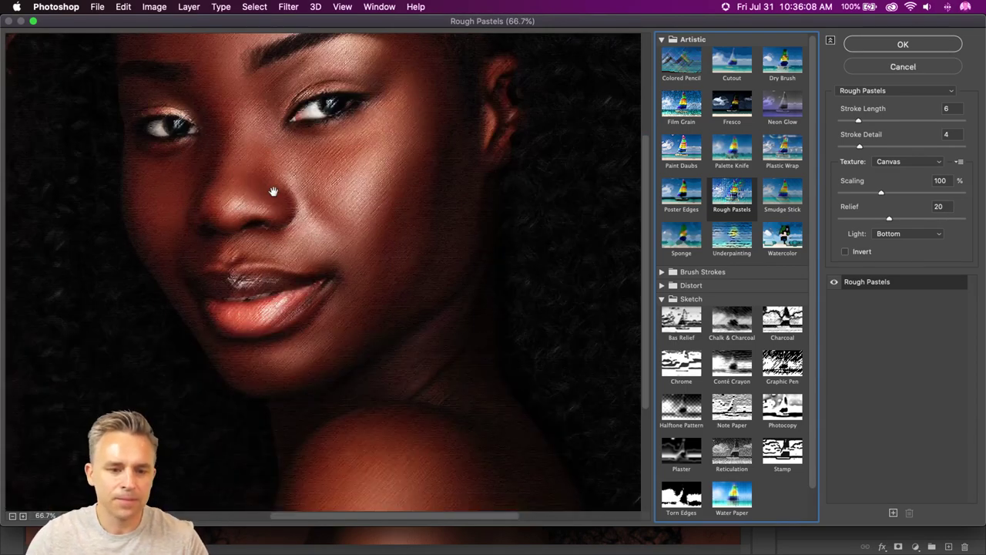
pyautogui.moveTo(274, 191); pyautogui.dragTo(305, 315)
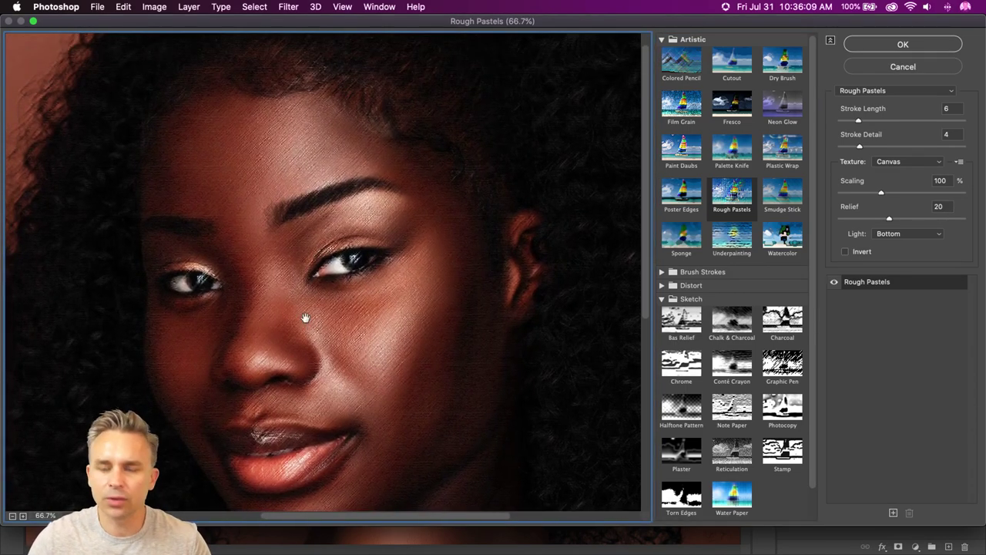
pyautogui.click(912, 120)
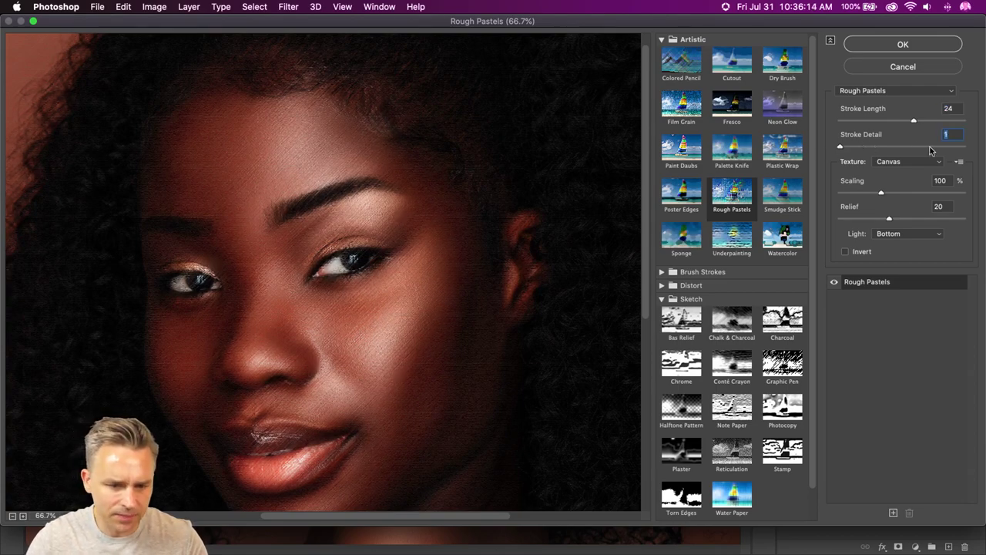
pyautogui.click(930, 147)
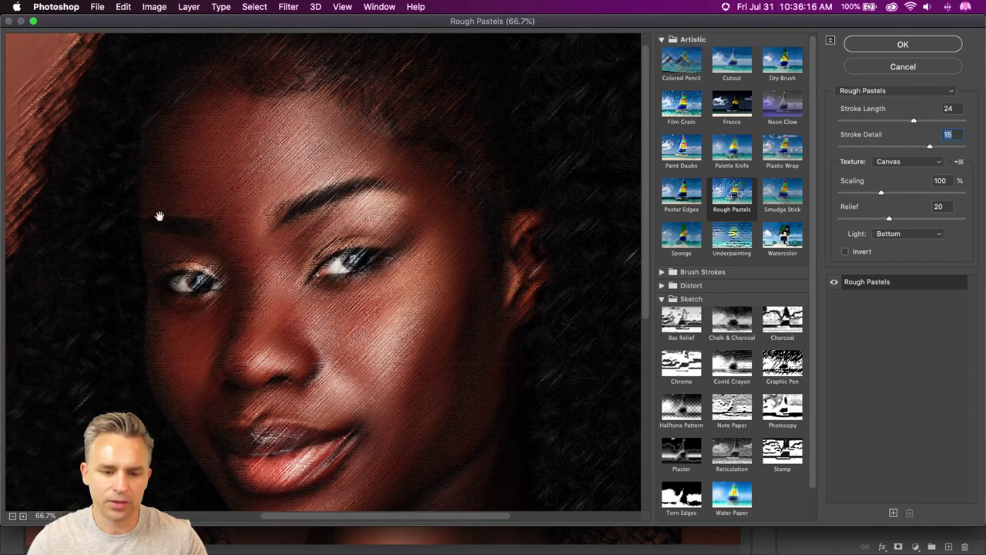
pyautogui.press('super+equal')
pyautogui.press('super+equal')
pyautogui.press('super+equal')
pyautogui.press('super+minus')
pyautogui.press('super+minus')
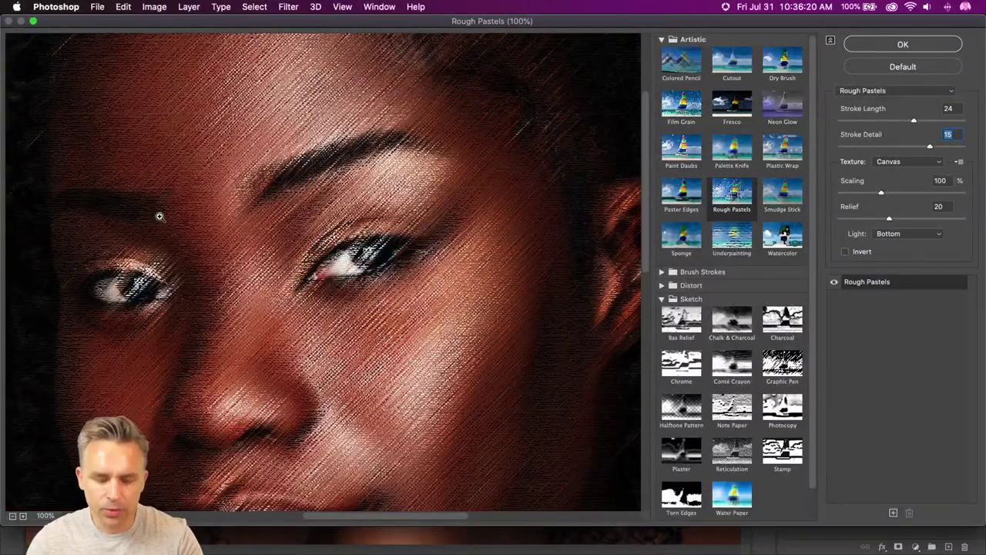
pyautogui.press('super+equal')
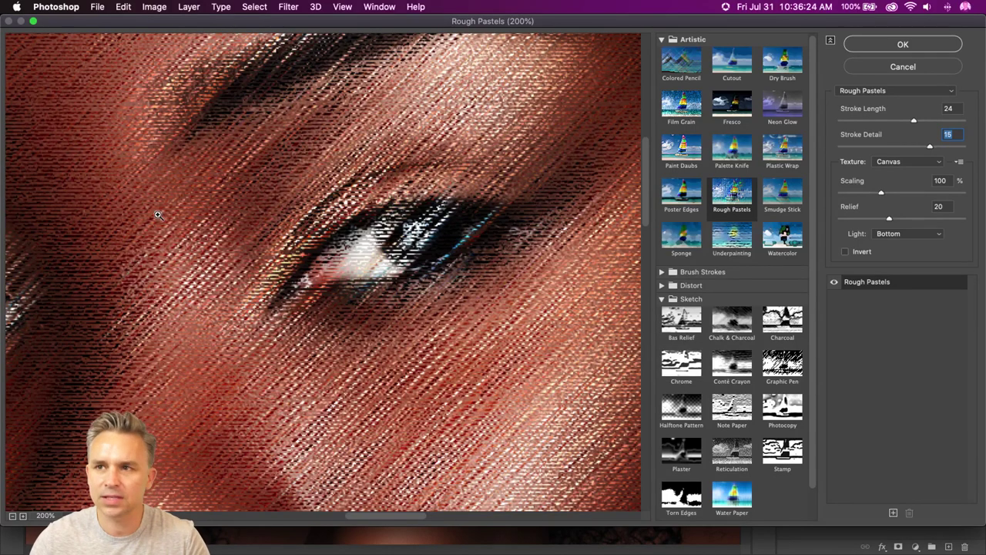
pyautogui.press('super+0')
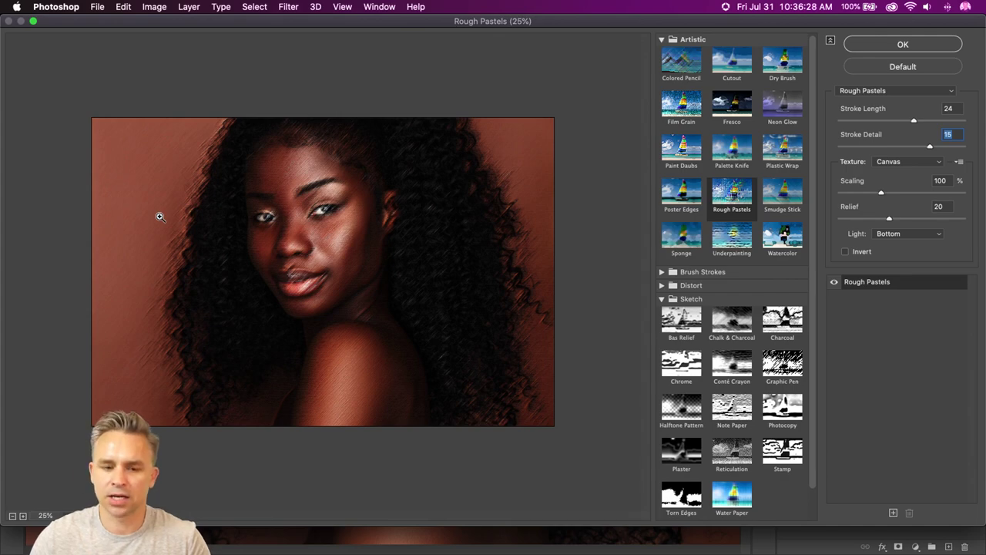
pyautogui.press('super+equal')
pyautogui.press('super+equal')
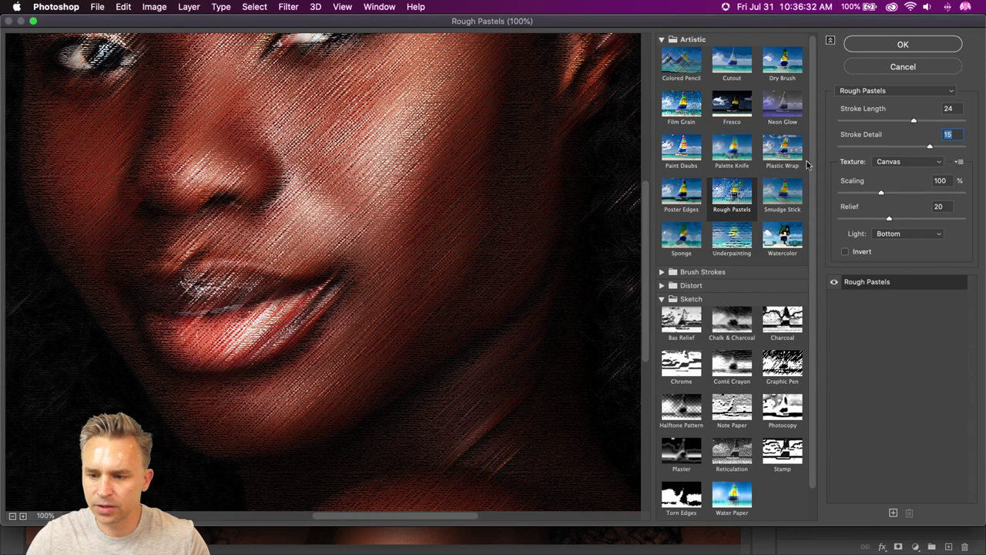
# Give the texture Burlap at 146% scaling with relief 31, then apply Rough Pastels.
pyautogui.moveTo(881, 195); pyautogui.dragTo(919, 198)
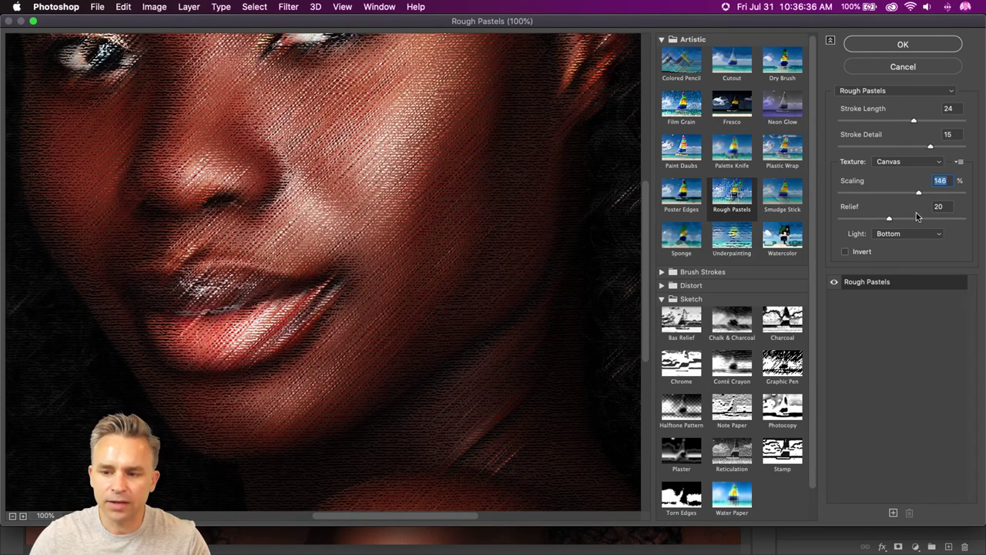
pyautogui.click(917, 220)
pyautogui.click(906, 161)
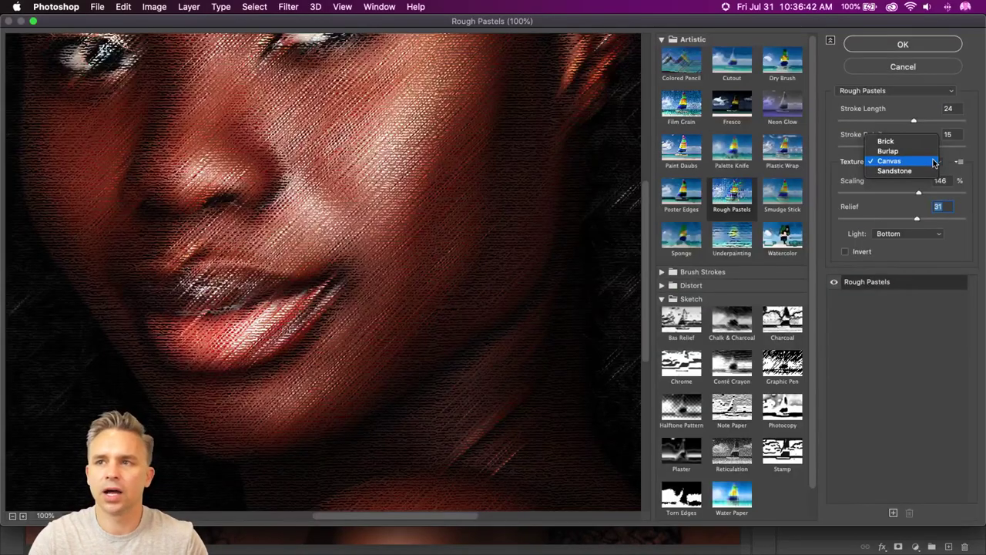
pyautogui.click(876, 356)
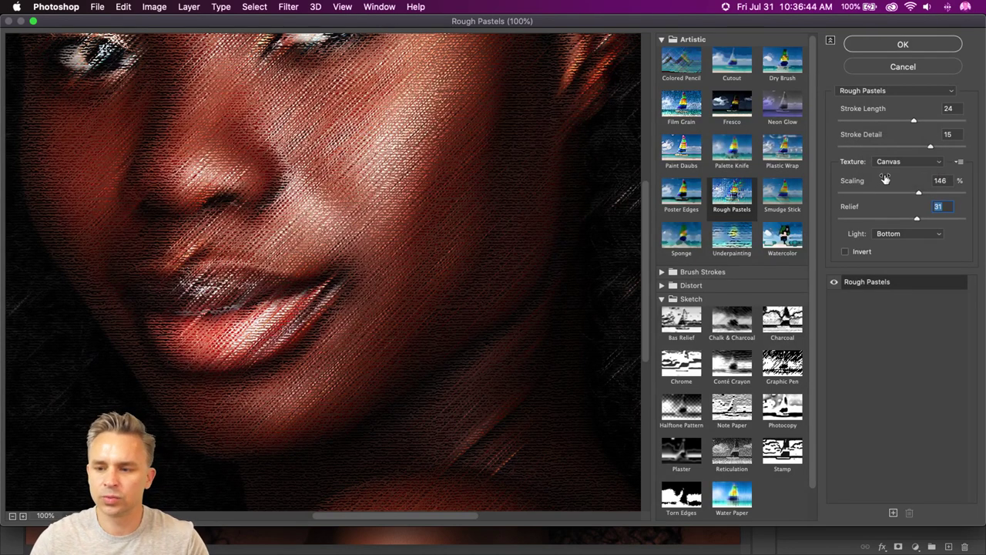
pyautogui.click(888, 162)
pyautogui.click(891, 150)
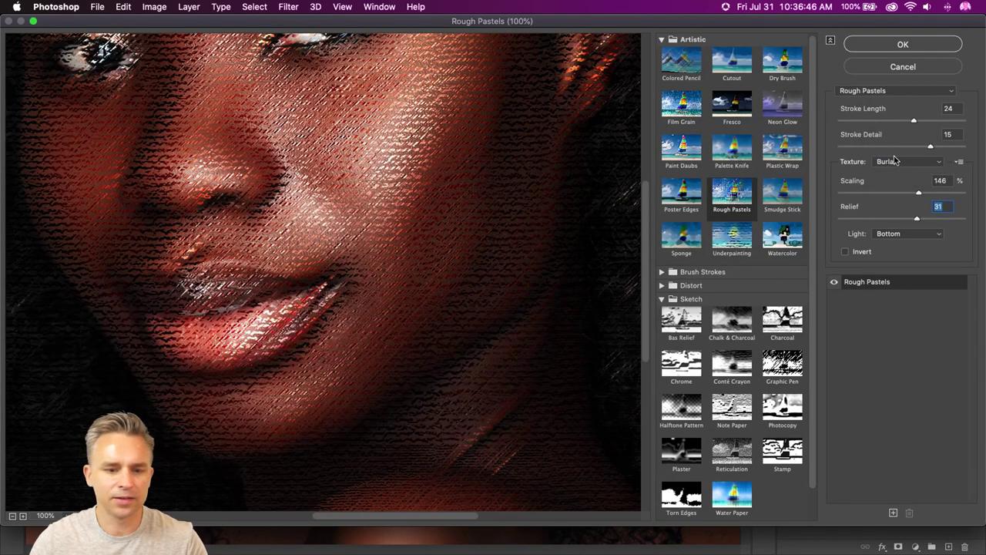
pyautogui.moveTo(49, 151); pyautogui.dragTo(206, 349)
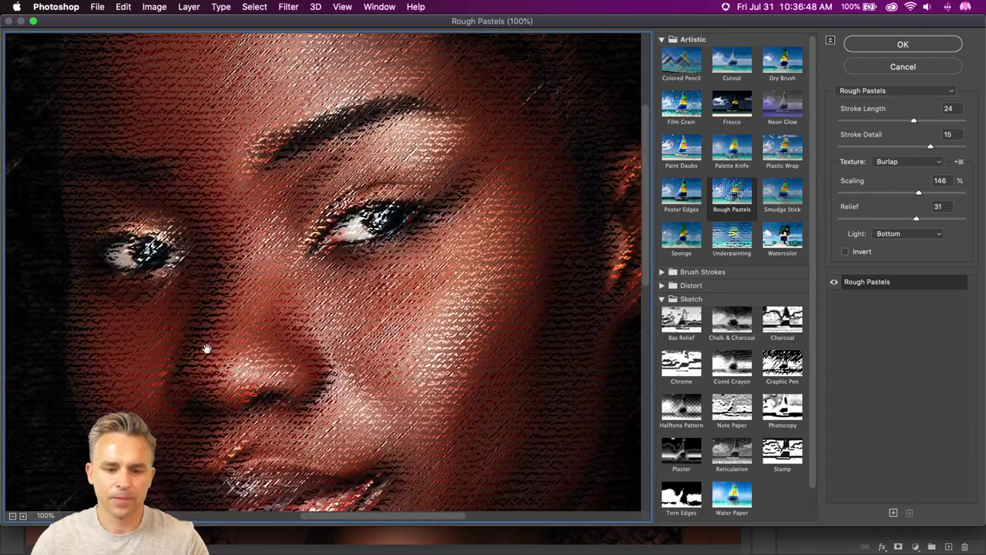
pyautogui.press('super+minus')
pyautogui.press('super+plus')
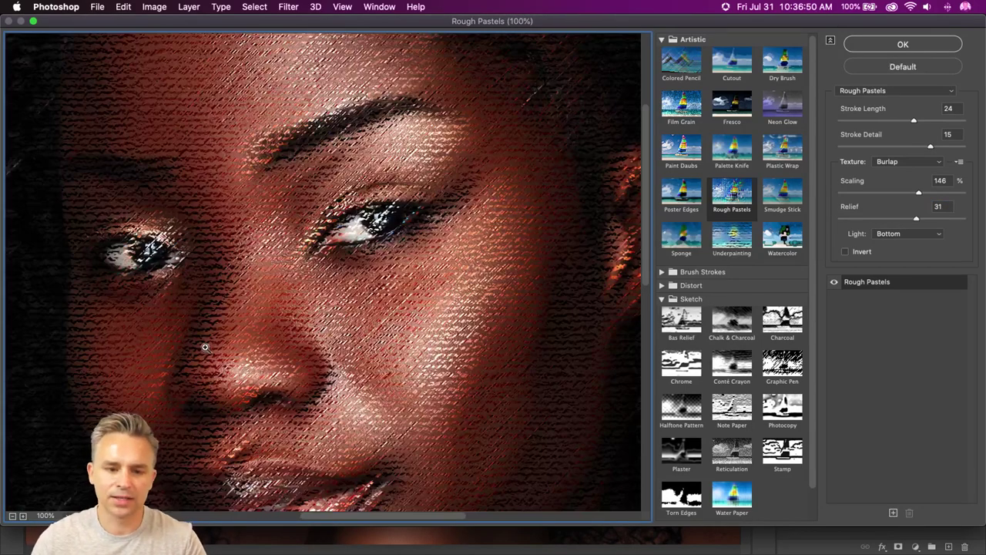
pyautogui.press('super+minus')
pyautogui.click(855, 48)
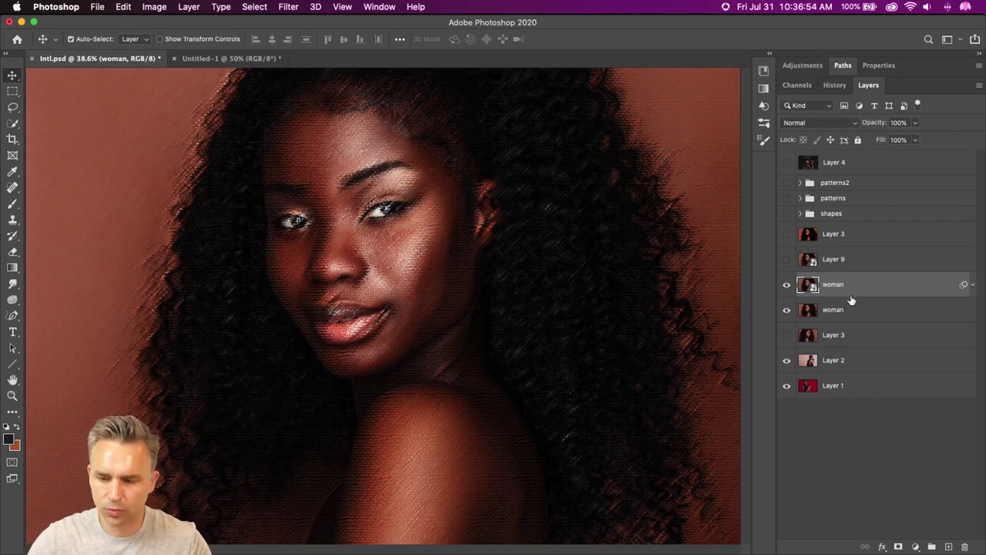
# Duplicate the woman smart-object layer and reopen its Filter Gallery, trying Sponge.
pyautogui.press('super+j')
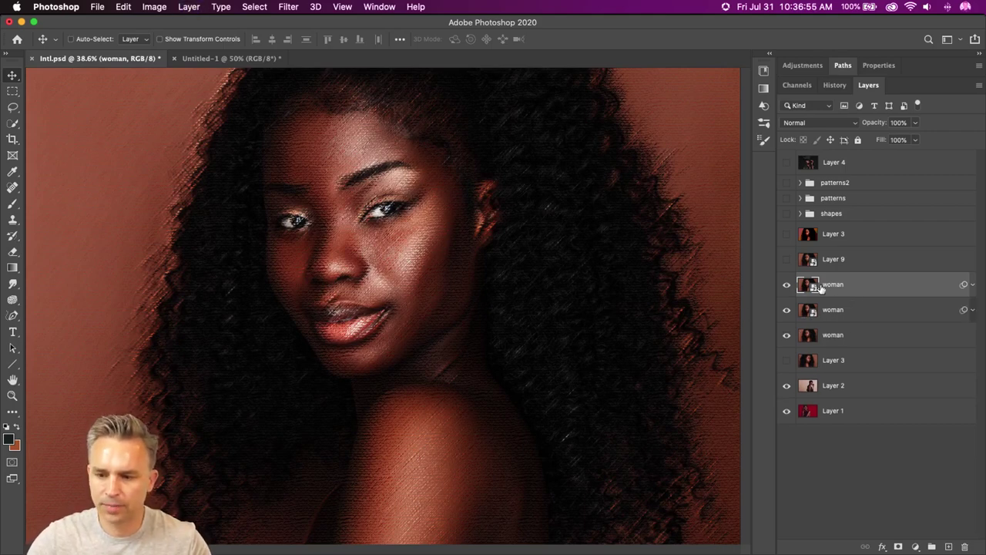
pyautogui.click(971, 285)
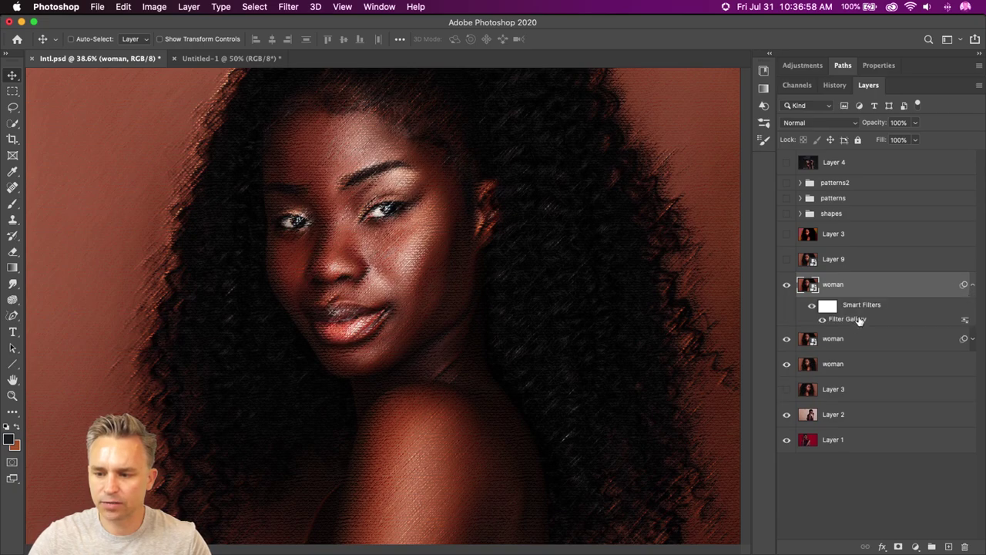
pyautogui.doubleClick(845, 321)
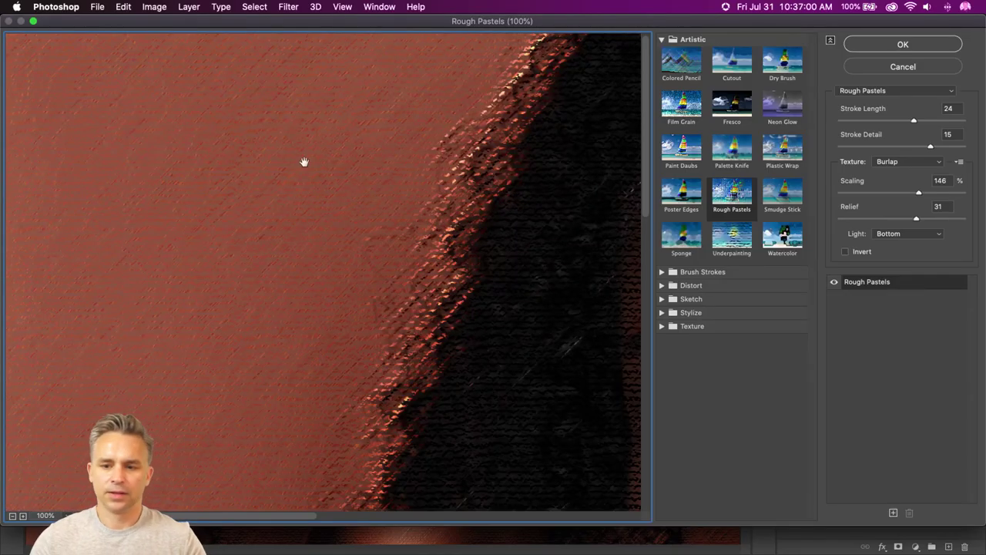
pyautogui.click(665, 242)
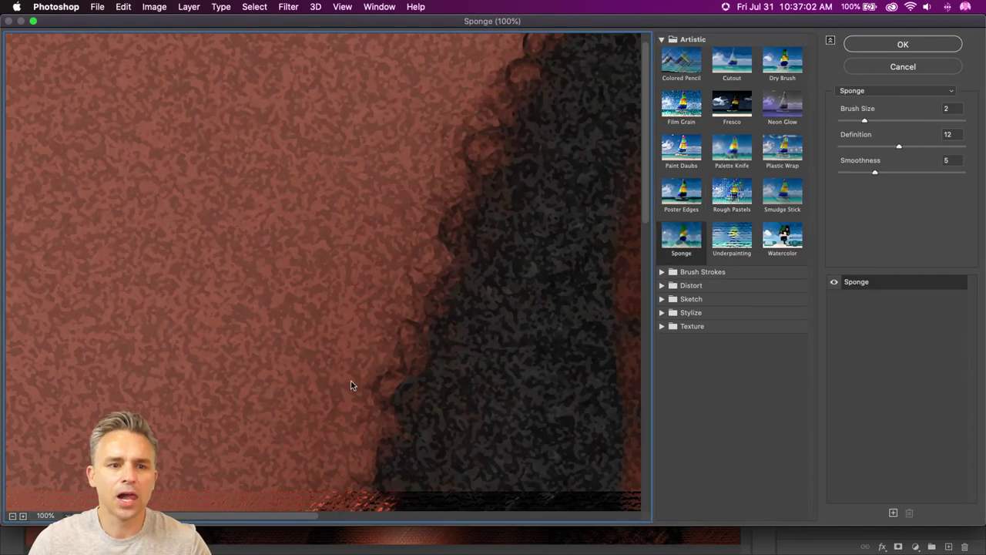
# Frame the eyes and nose in the preview and switch the effect to Underpainting.
pyautogui.moveTo(353, 385); pyautogui.dragTo(314, 265)
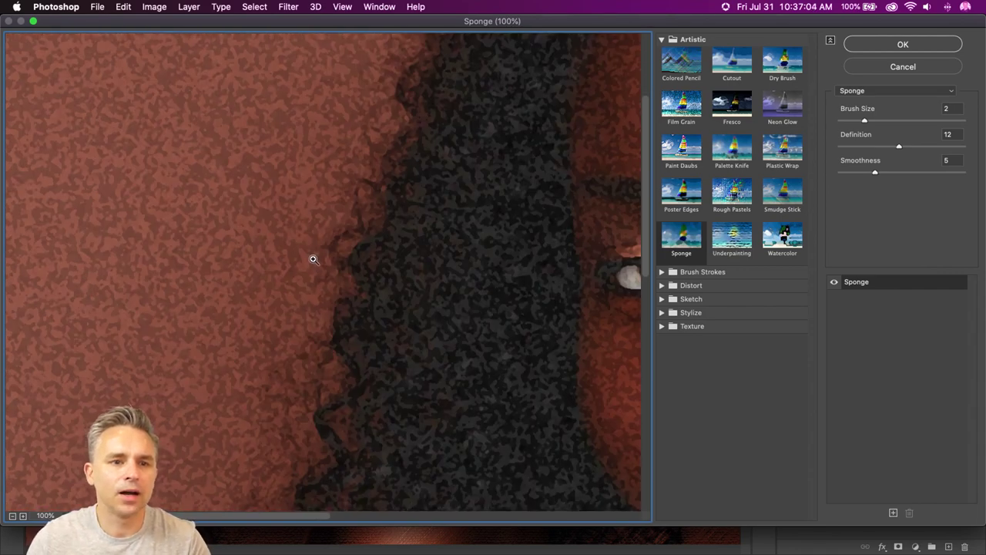
pyautogui.keyDown('alt'); pyautogui.keyDown('super'); pyautogui.click(313, 260); pyautogui.keyUp('super'); pyautogui.keyUp('alt')
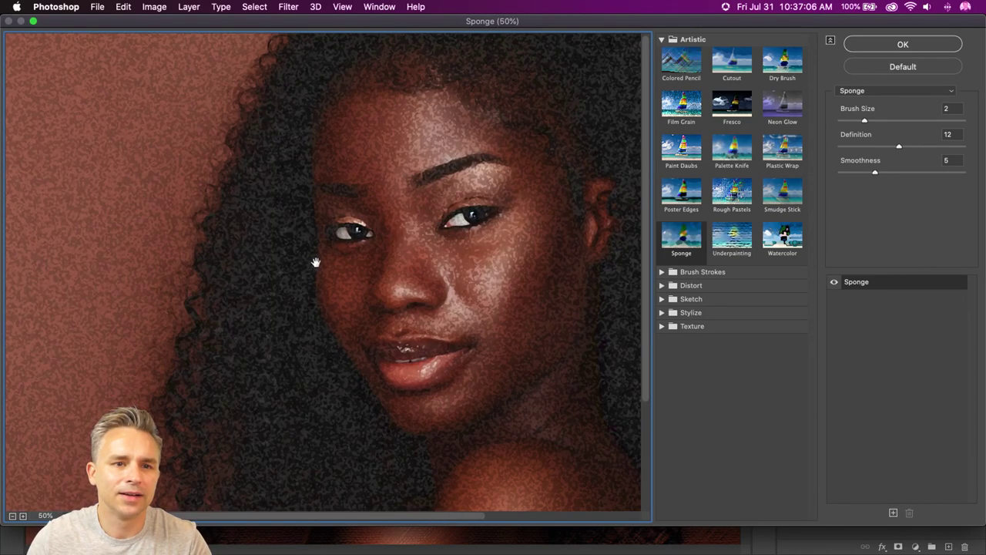
pyautogui.keyDown('alt'); pyautogui.keyDown('super'); pyautogui.click(314, 261); pyautogui.keyUp('super'); pyautogui.keyUp('alt')
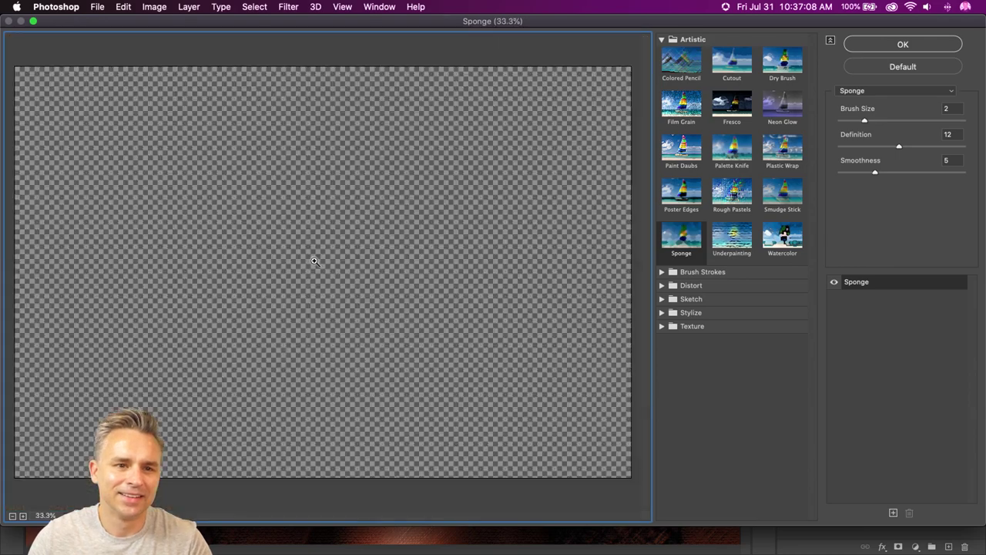
pyautogui.keyDown('super'); pyautogui.click(315, 261); pyautogui.keyUp('super')
pyautogui.keyDown('super'); pyautogui.click(315, 261); pyautogui.keyUp('super')
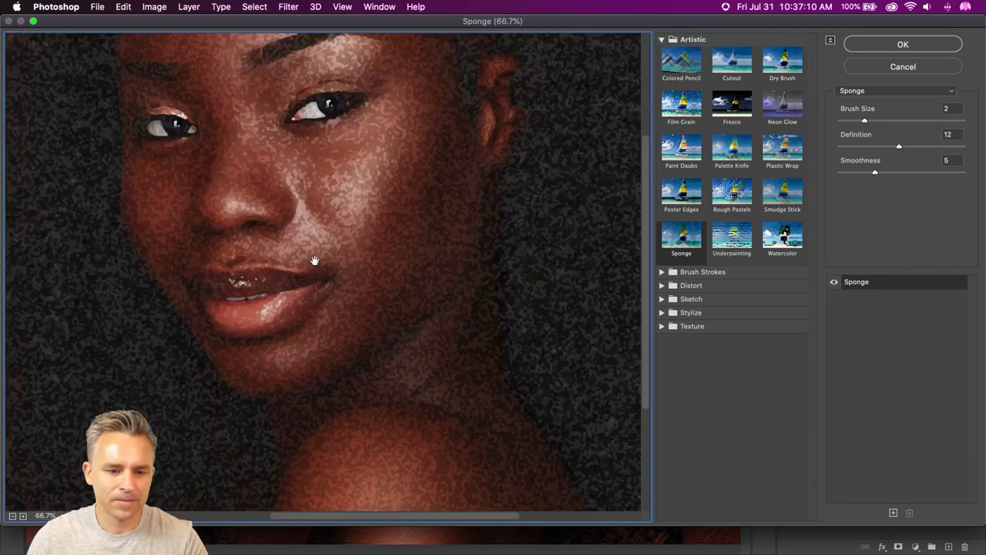
pyautogui.keyDown('super'); pyautogui.click(314, 262); pyautogui.keyUp('super')
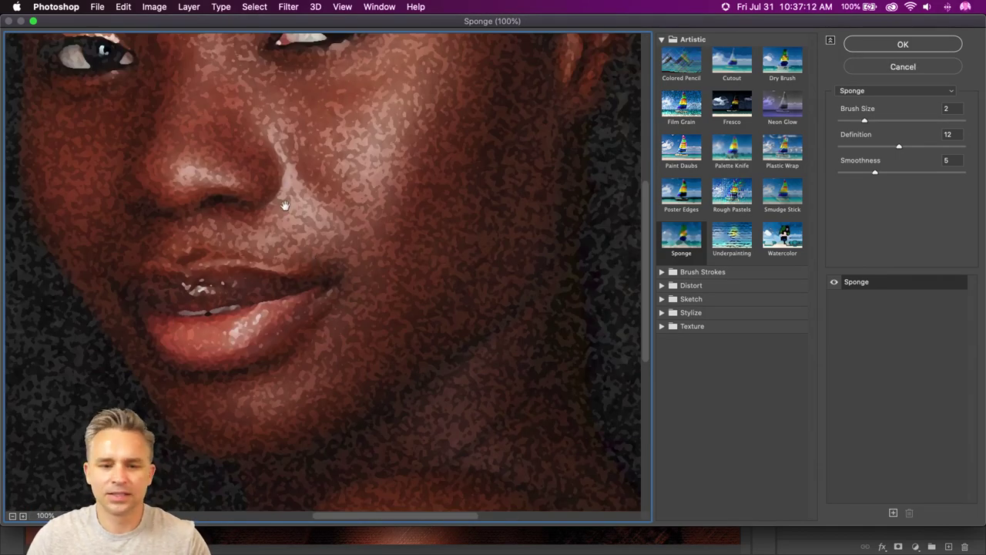
pyautogui.moveTo(286, 202); pyautogui.dragTo(365, 326)
pyautogui.click(732, 245)
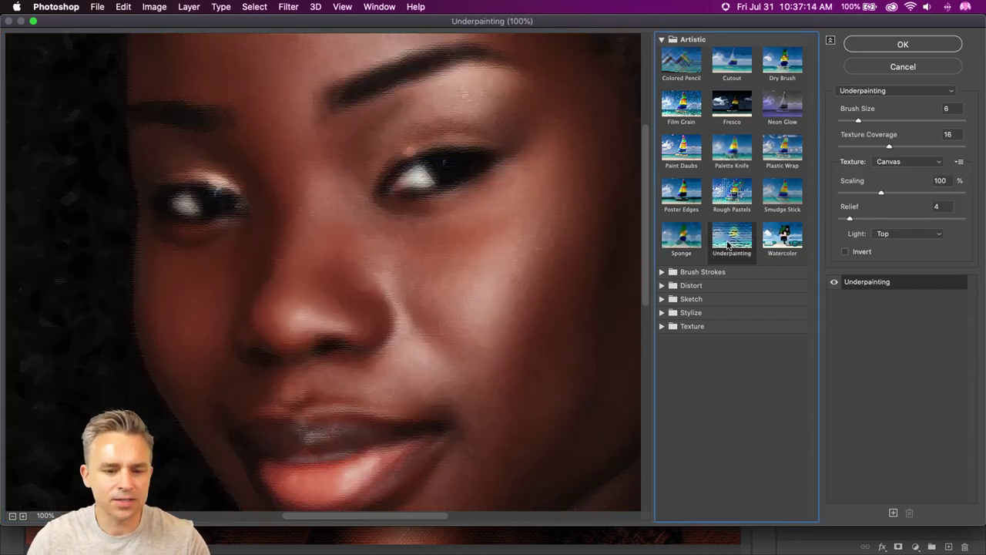
# Apply Watercolor with brush detail 4, shadow intensity 4, texture 2, and add a second effect layer.
pyautogui.click(794, 248)
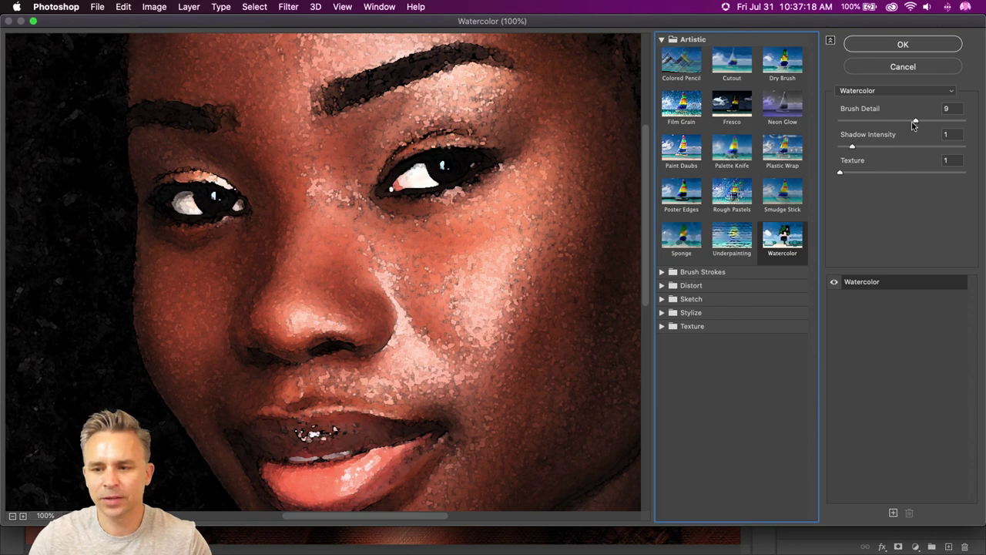
pyautogui.click(864, 121)
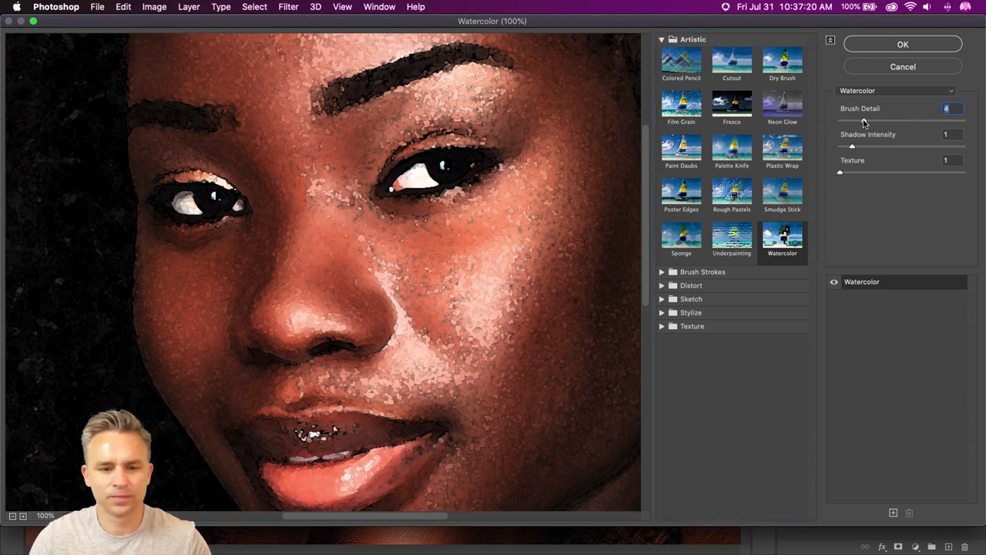
pyautogui.click(890, 148)
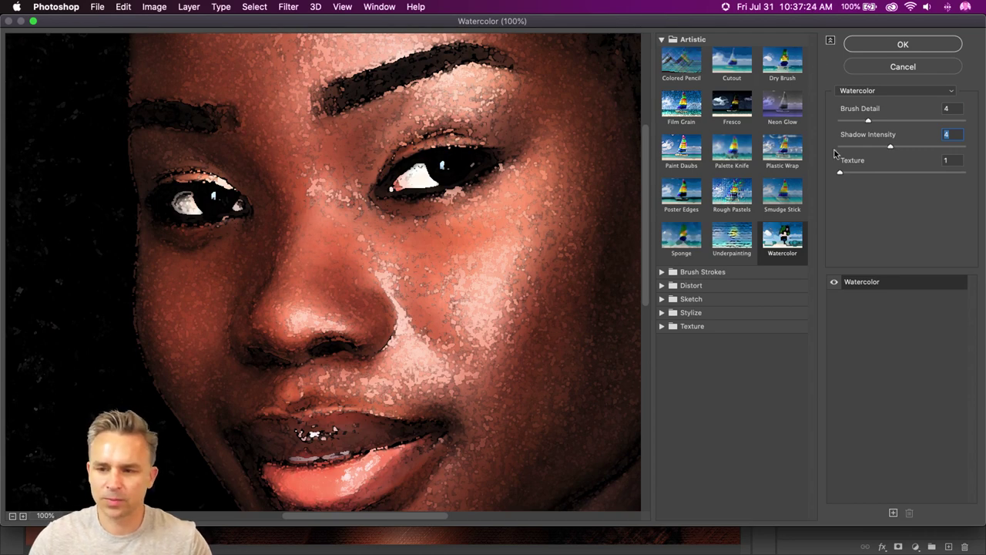
pyautogui.click(897, 171)
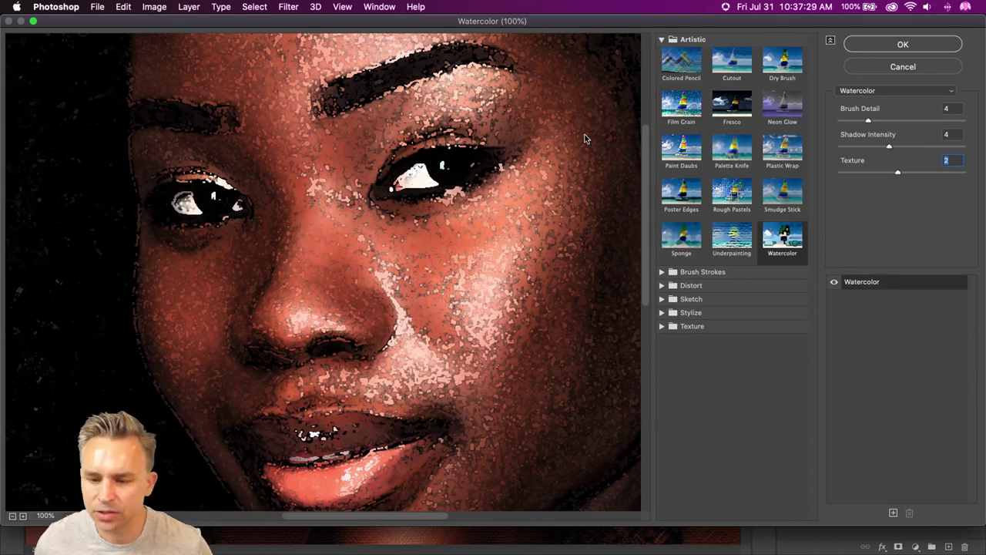
pyautogui.click(662, 312)
pyautogui.click(661, 313)
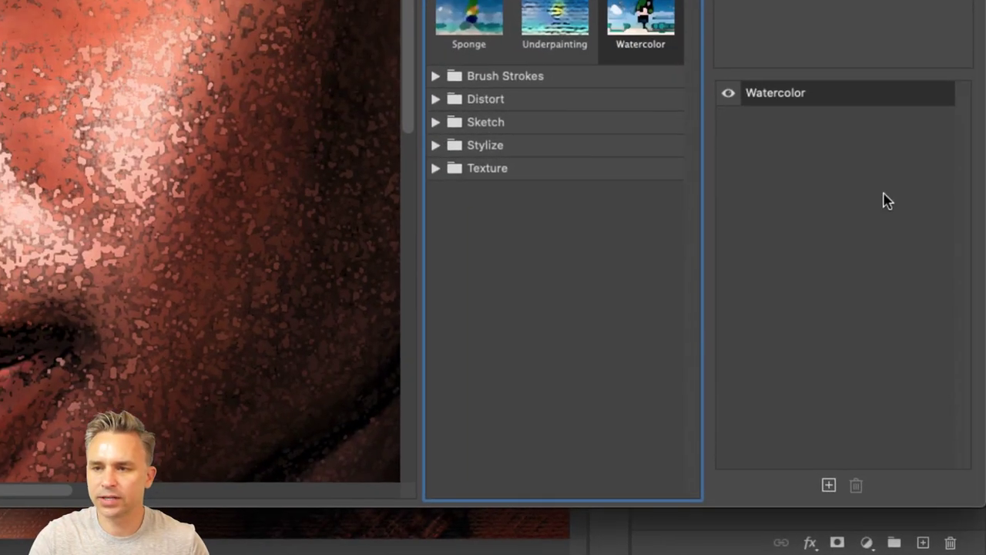
pyautogui.click(829, 485)
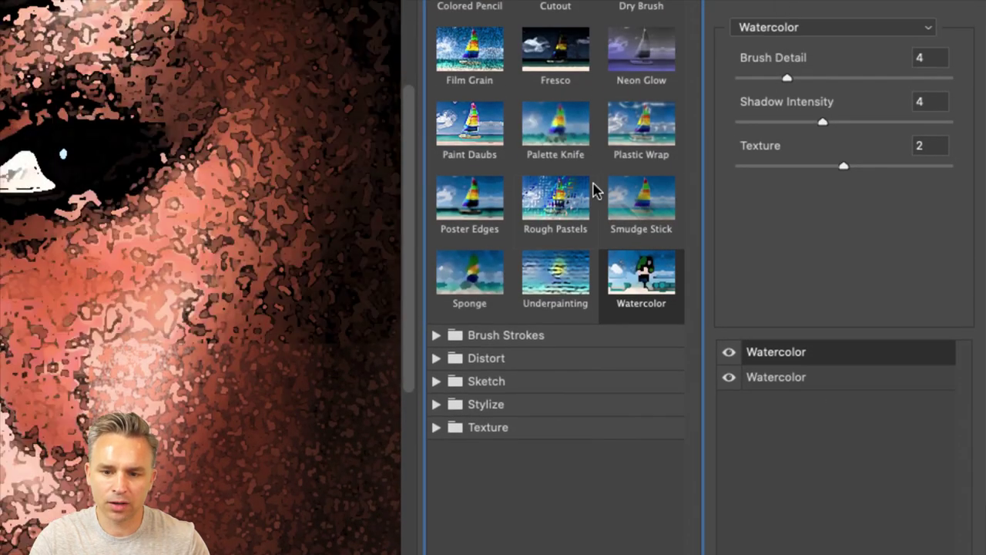
# Try Smudge Stick, Fresco, Film Grain, Cutout, Sponge and Underpainting, then apply Distort > Glass.
pyautogui.click(645, 208)
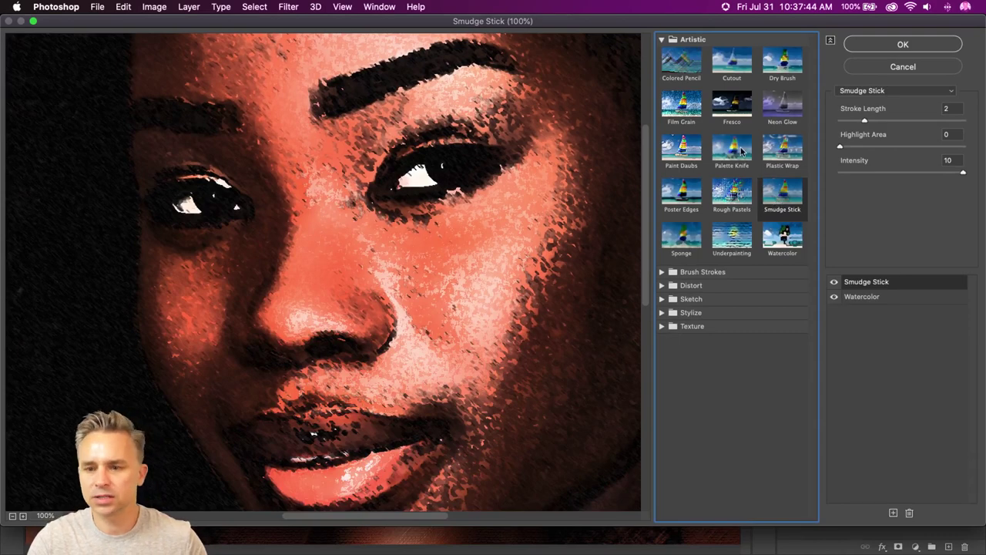
pyautogui.click(721, 111)
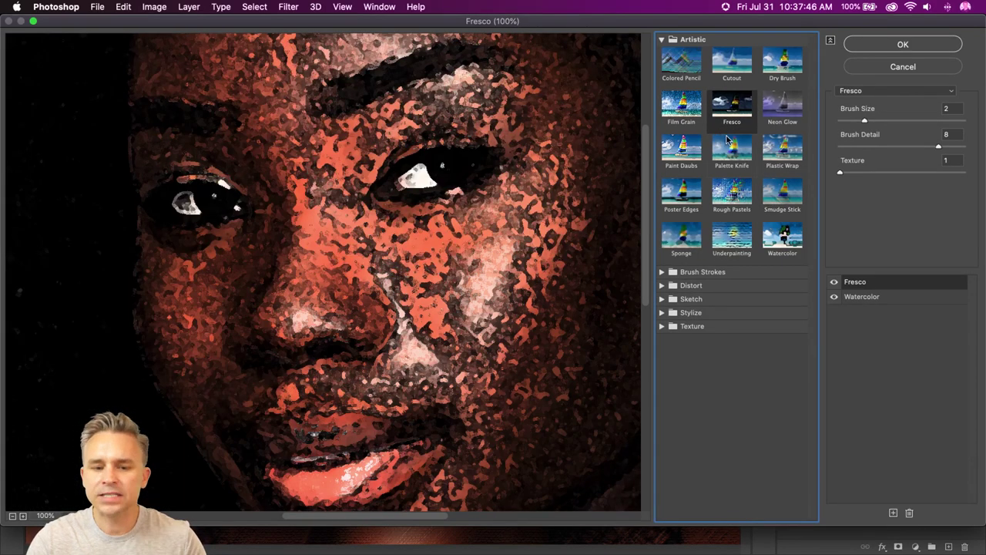
pyautogui.click(684, 106)
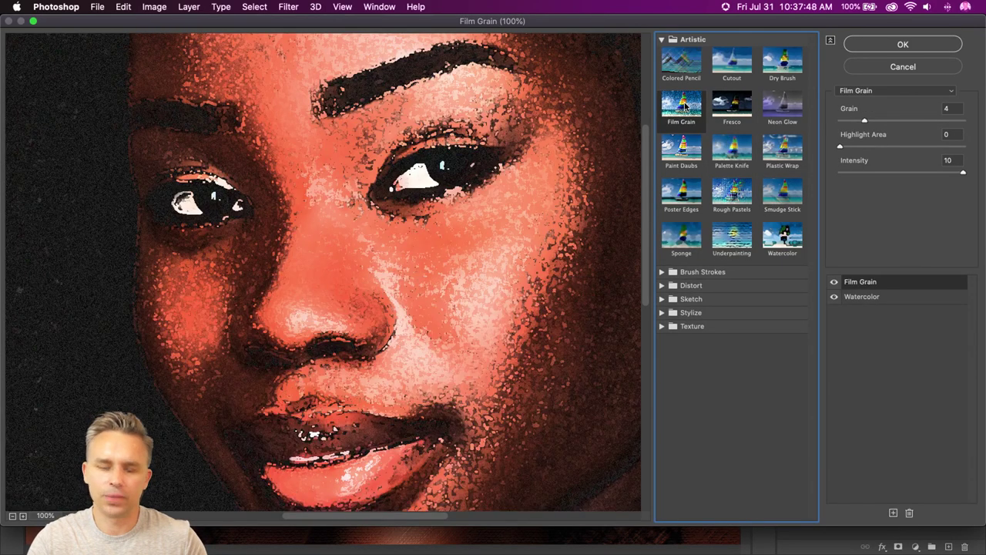
pyautogui.click(733, 77)
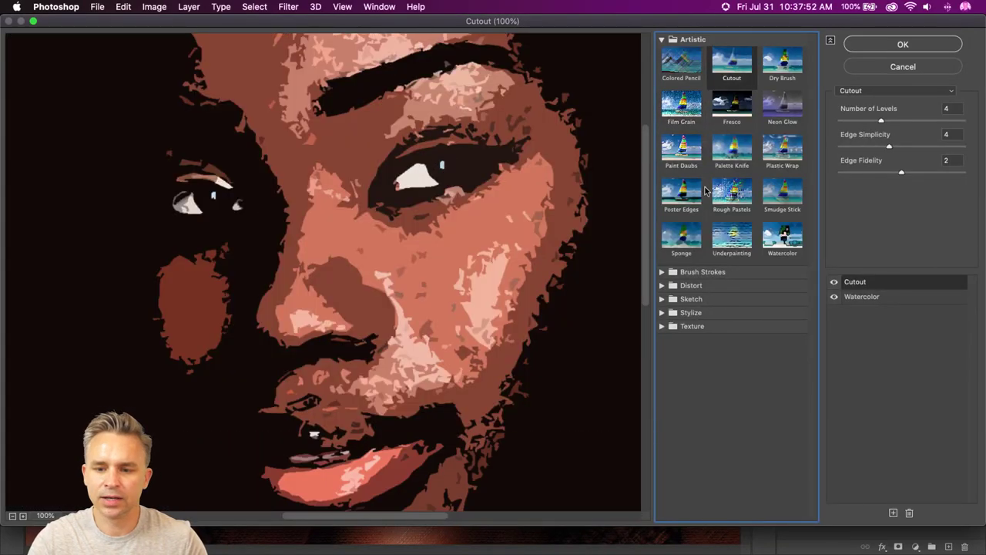
pyautogui.click(683, 236)
pyautogui.click(732, 236)
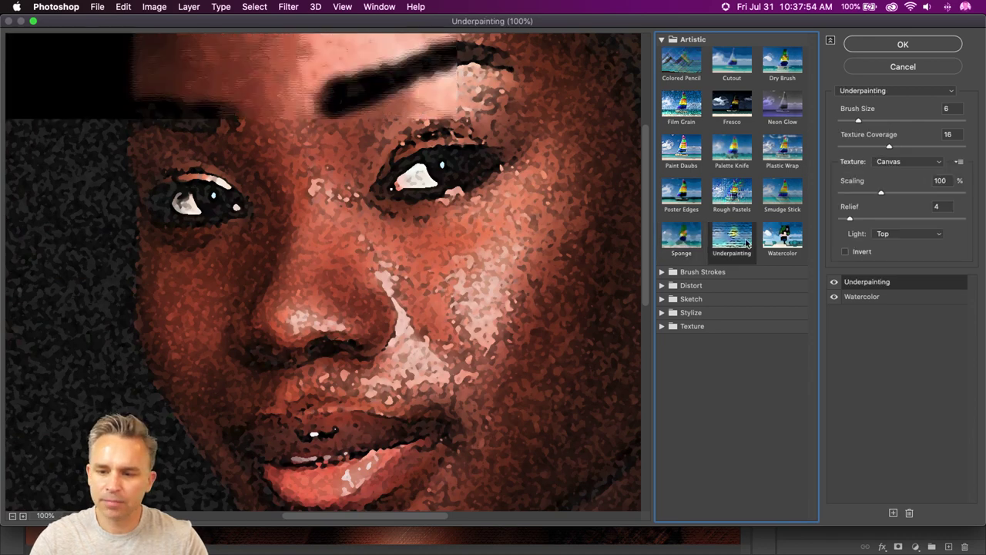
pyautogui.click(661, 272)
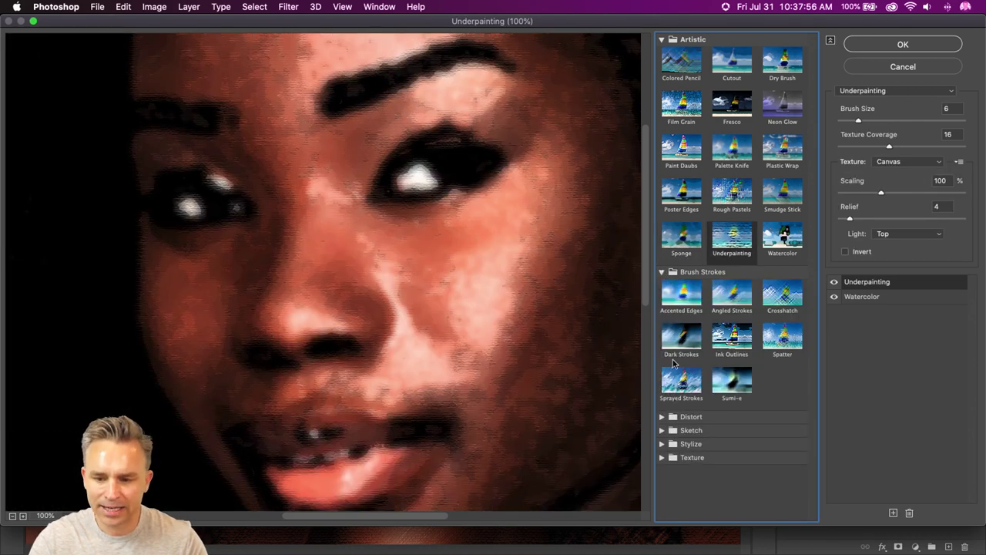
pyautogui.click(663, 417)
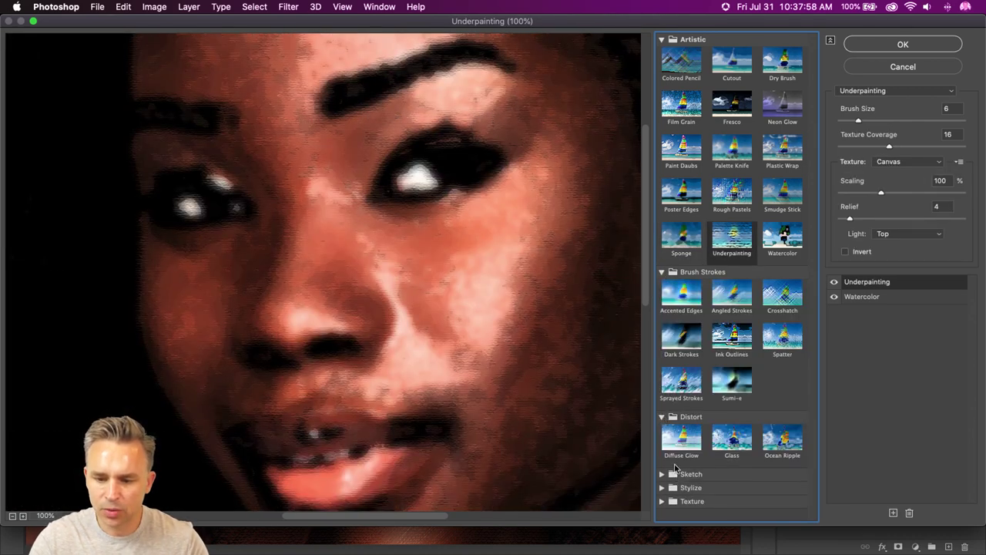
pyautogui.click(732, 439)
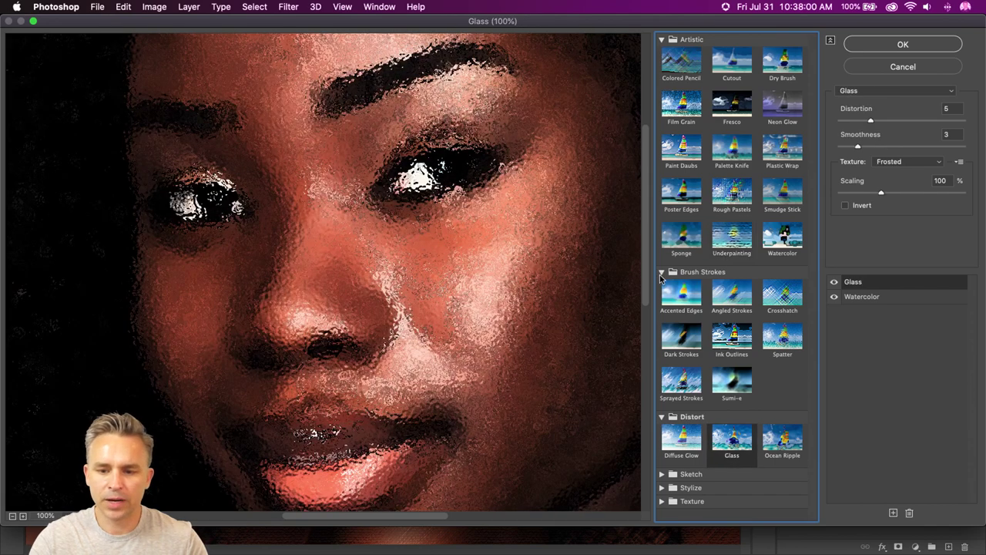
pyautogui.click(661, 272)
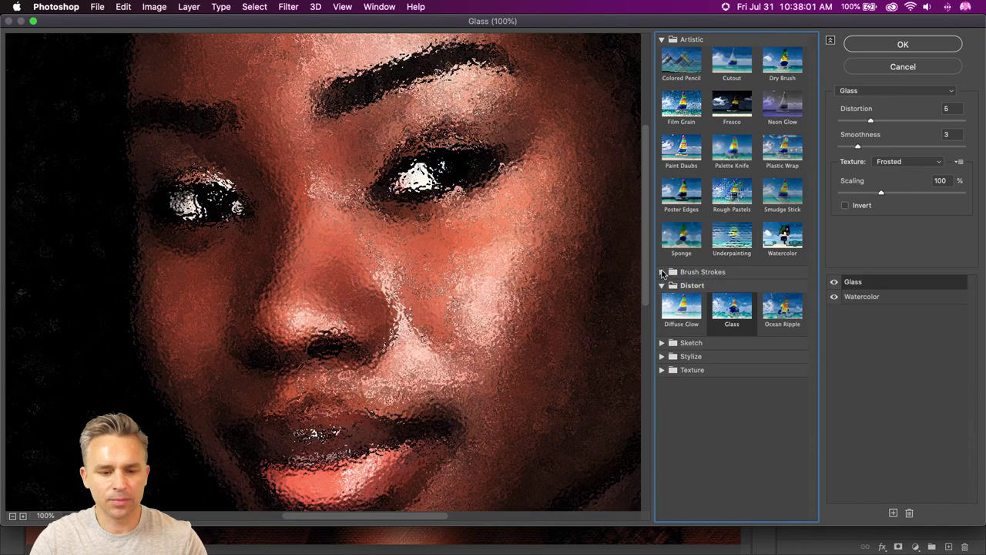
pyautogui.click(861, 46)
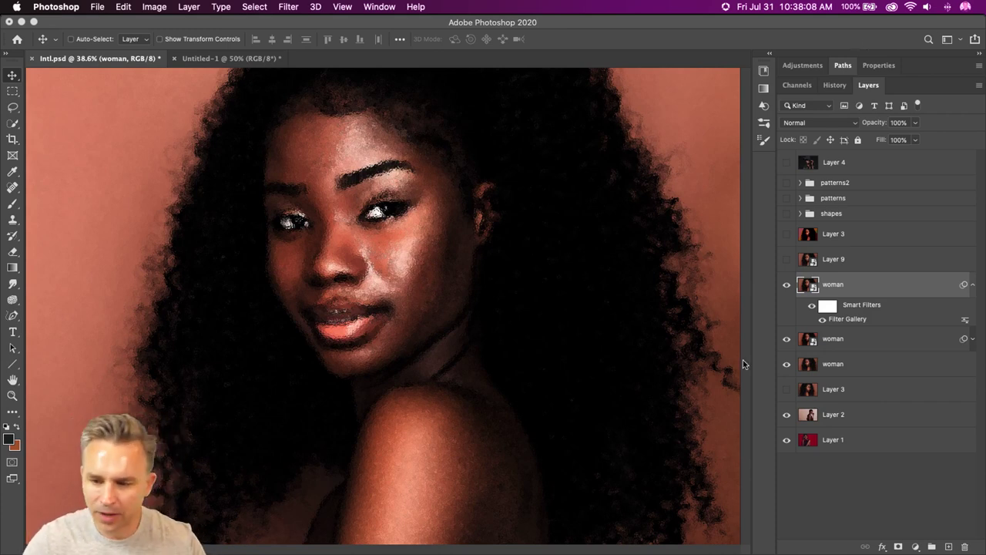
# Copy the Filter Gallery smart filter onto the lower woman layer, then browse the Image and Layer menus.
pyautogui.moveTo(809, 332); pyautogui.dragTo(805, 343)
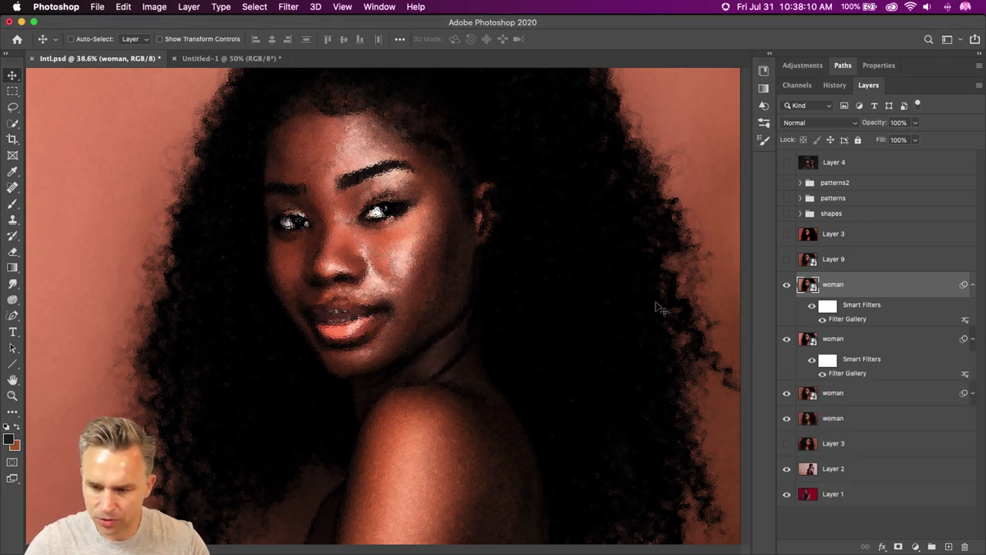
pyautogui.click(167, 5)
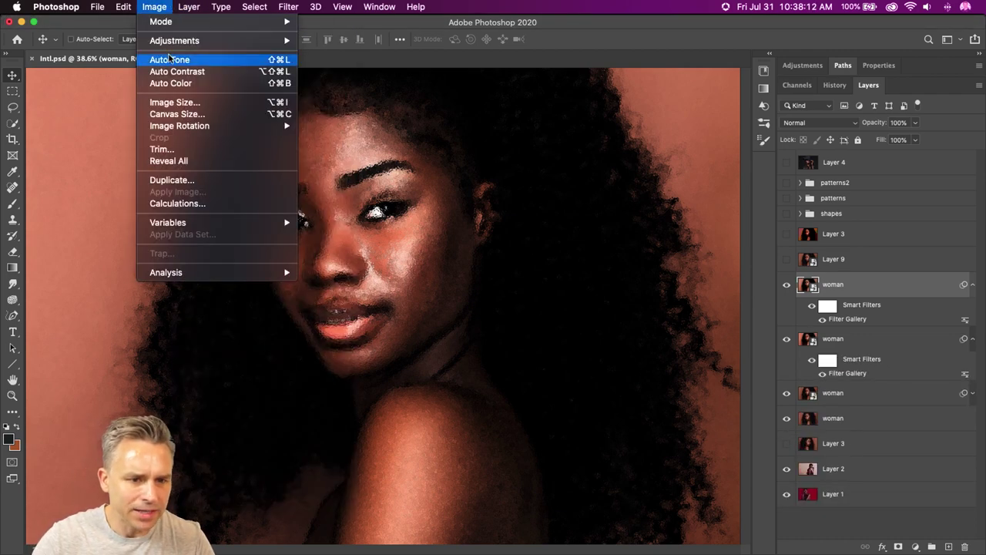
pyautogui.moveTo(166, 43)
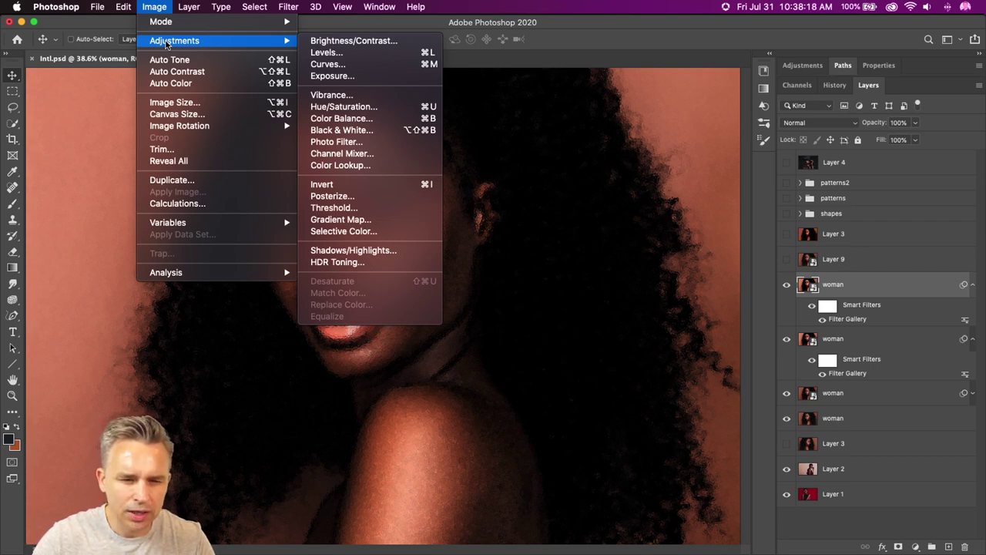
pyautogui.moveTo(189, 8)
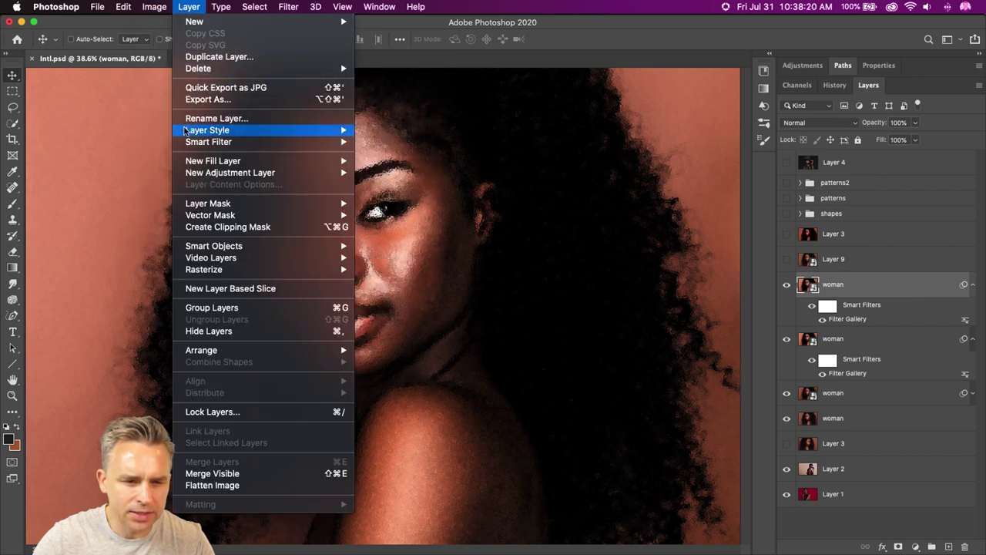
pyautogui.moveTo(192, 164)
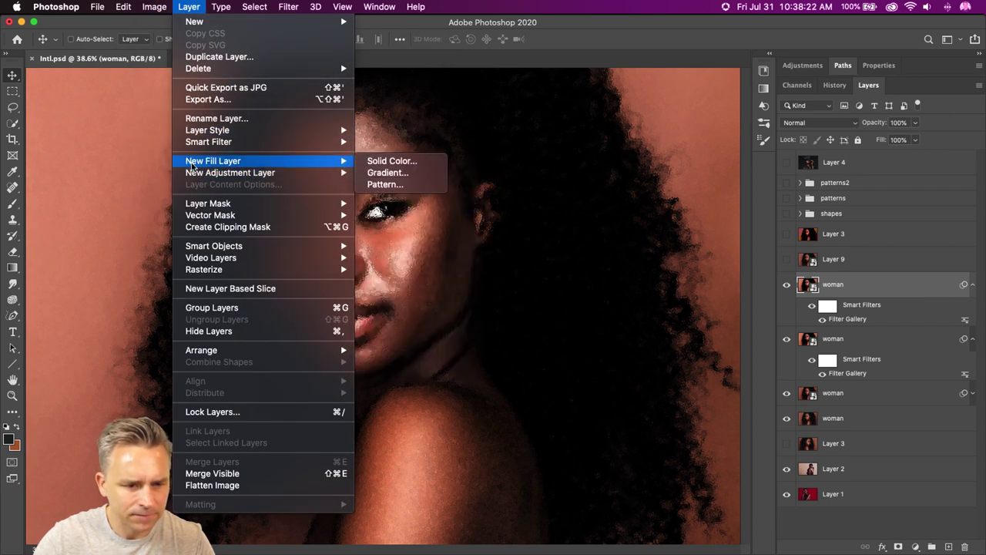
pyautogui.moveTo(155, 7)
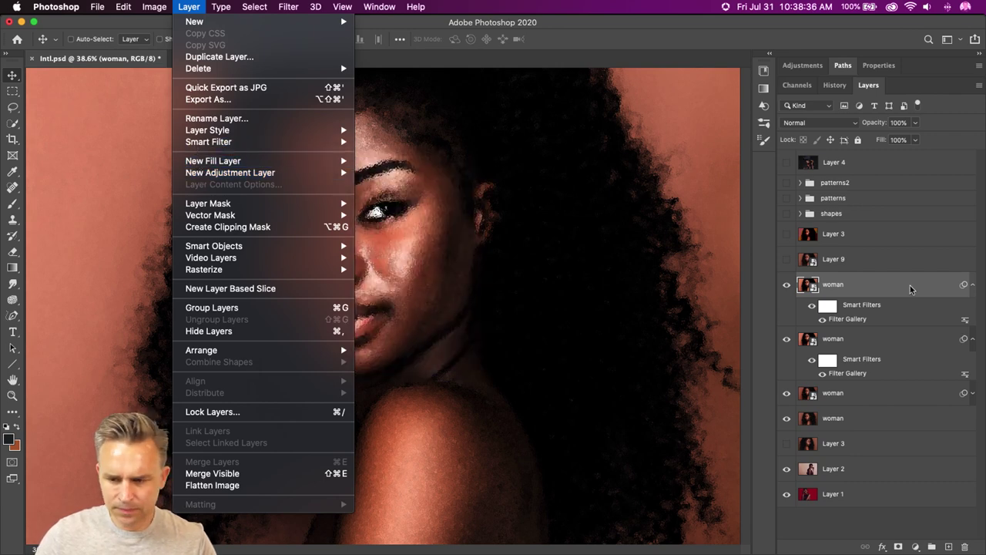
pyautogui.click(863, 285)
# Rasterize the top woman layer, undo it, then rasterize it again.
pyautogui.rightClick(876, 312)
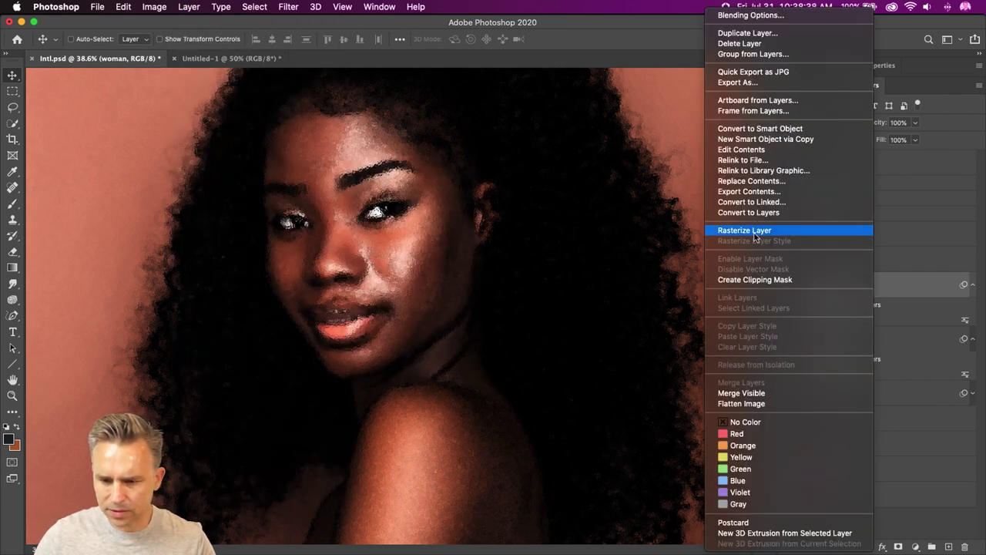
pyautogui.click(741, 230)
pyautogui.press('super+z')
pyautogui.press('super+z')
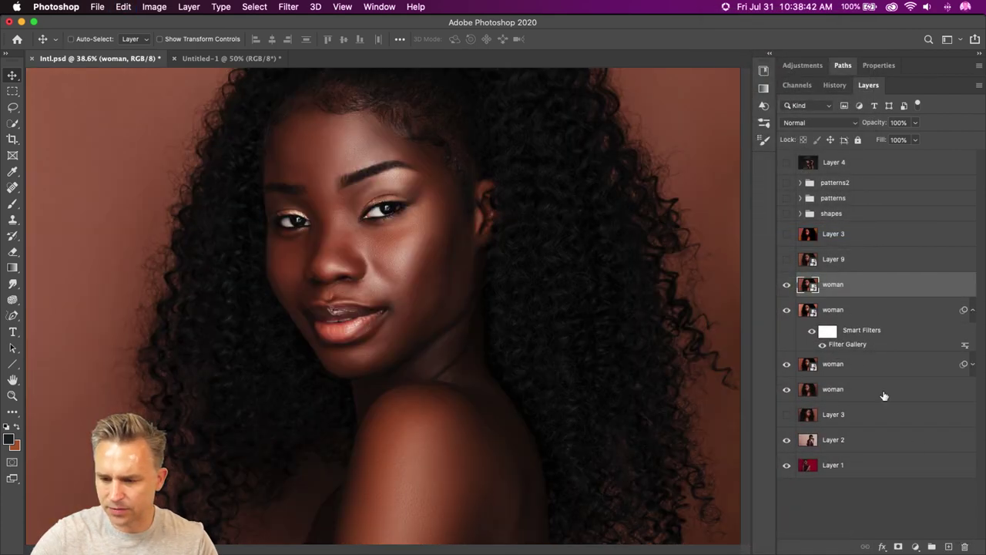
pyautogui.rightClick(866, 290)
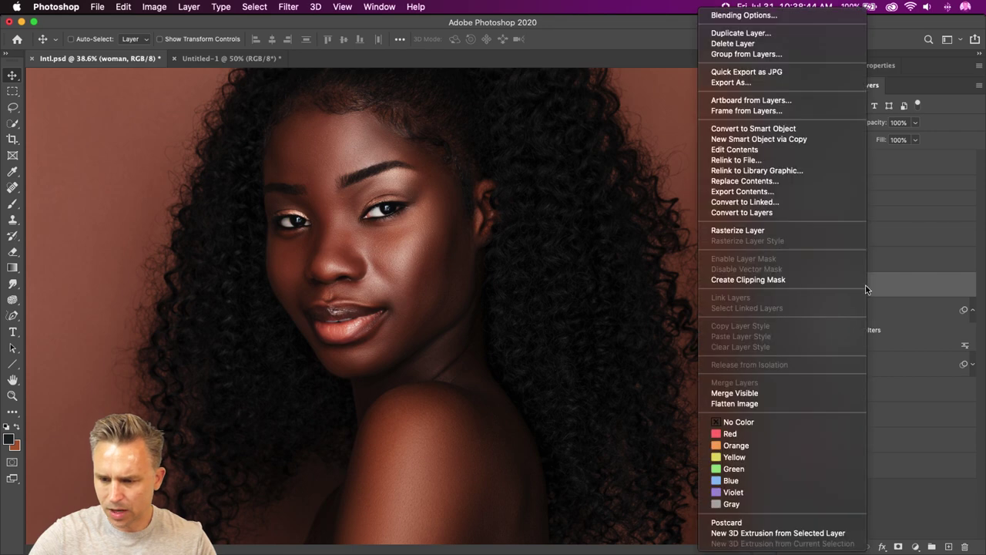
pyautogui.click(768, 229)
# Search Help for 'paint', then convert the woman layer to a smart object.
pyautogui.click(408, 7)
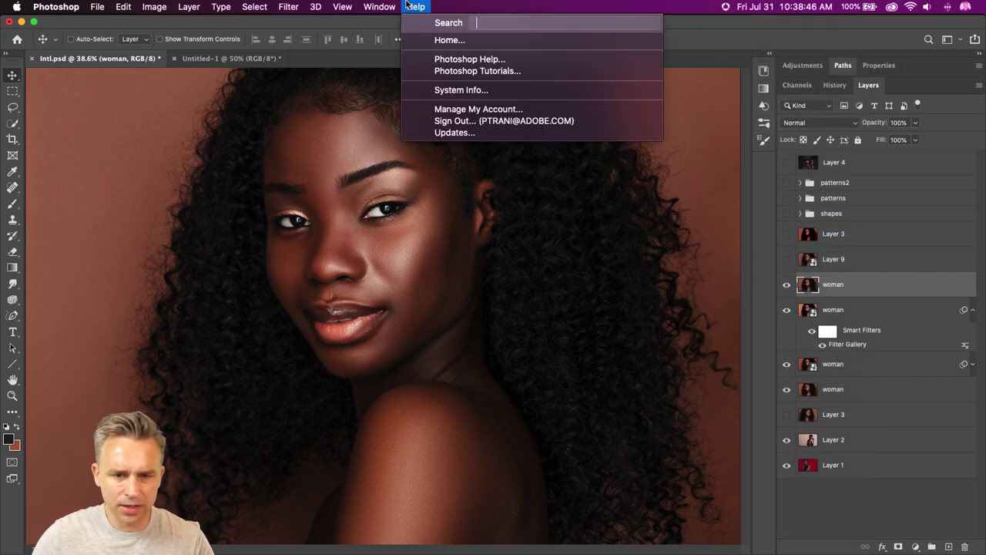
pyautogui.write('paint')
pyautogui.moveTo(490, 44)
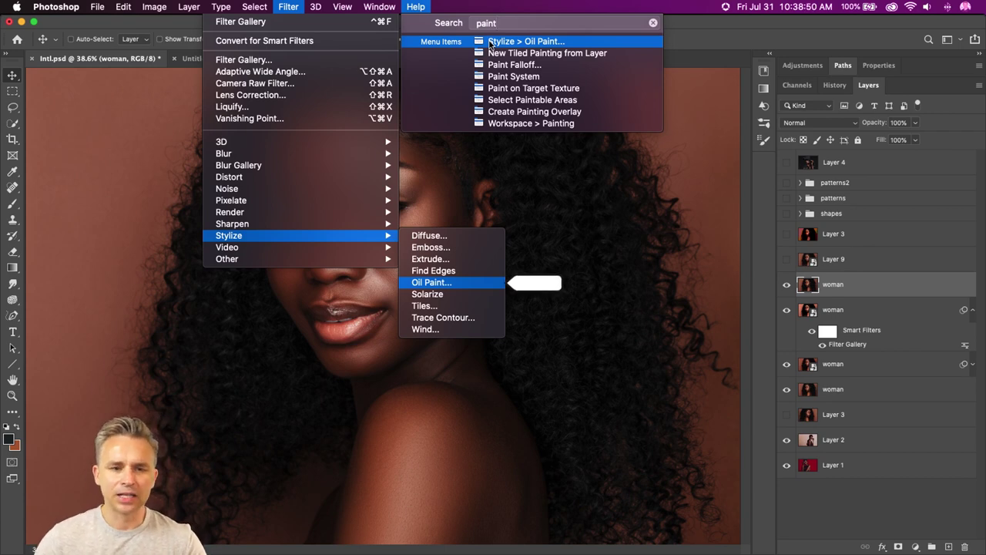
pyautogui.moveTo(292, 8)
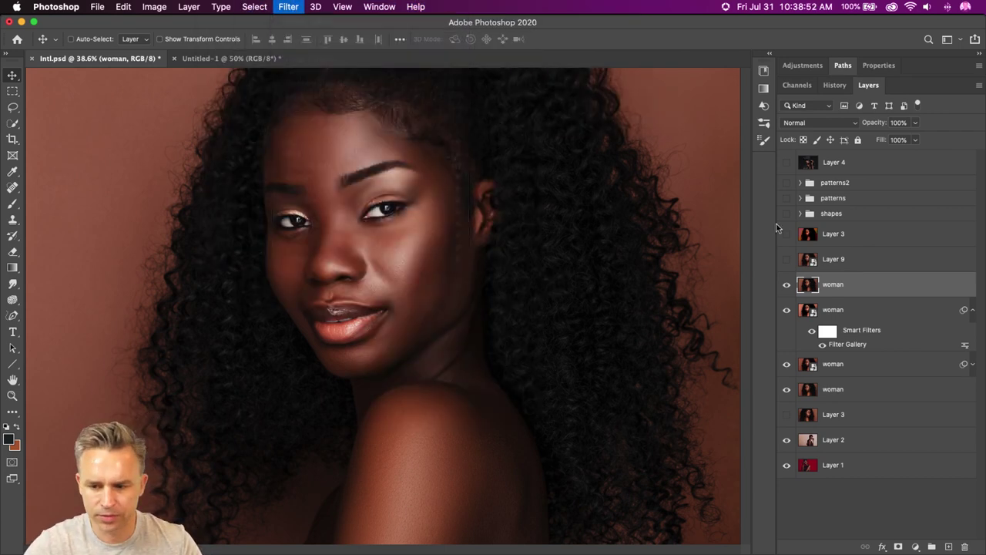
pyautogui.rightClick(883, 279)
pyautogui.click(757, 184)
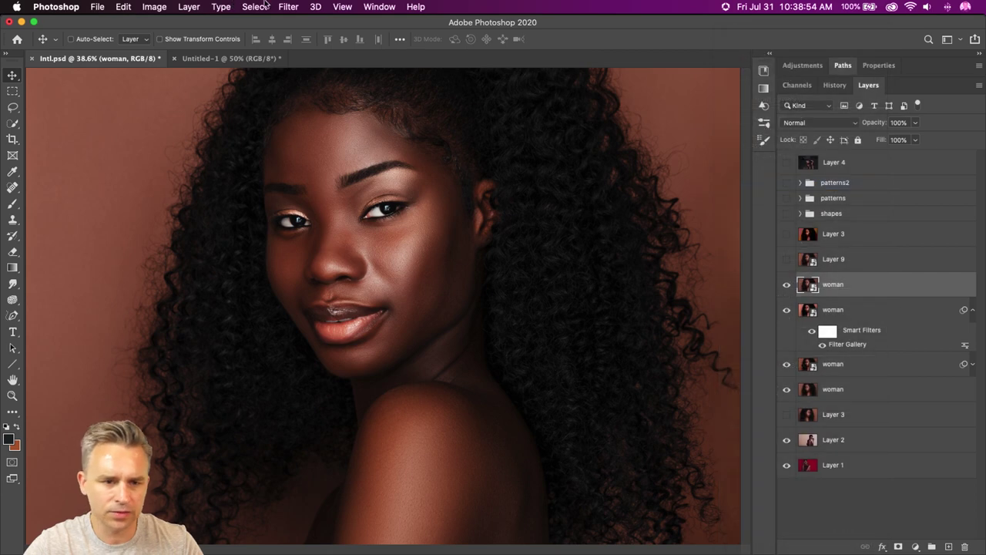
# Browse the Filter menu down to the Stylize submenu.
pyautogui.click(288, 7)
pyautogui.moveTo(327, 219)
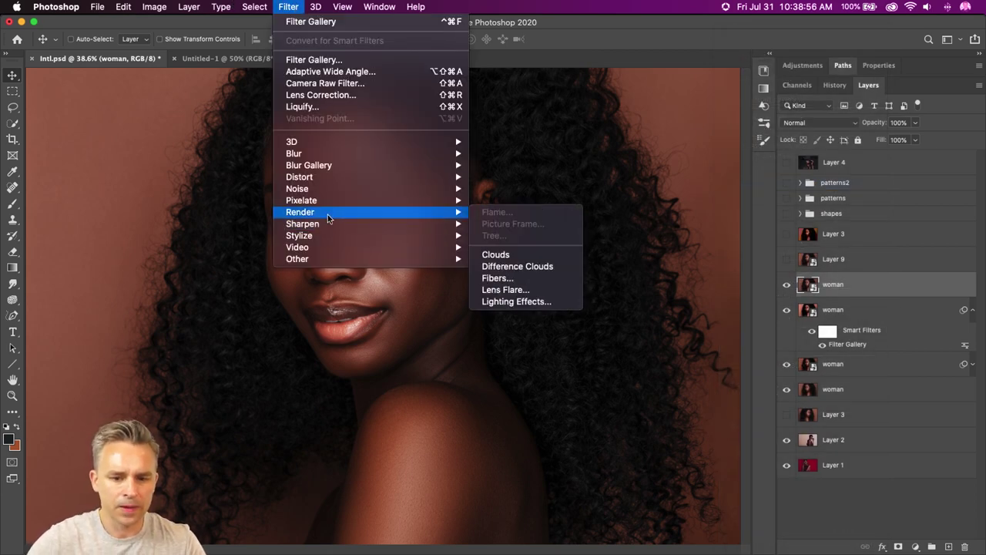
pyautogui.moveTo(329, 242)
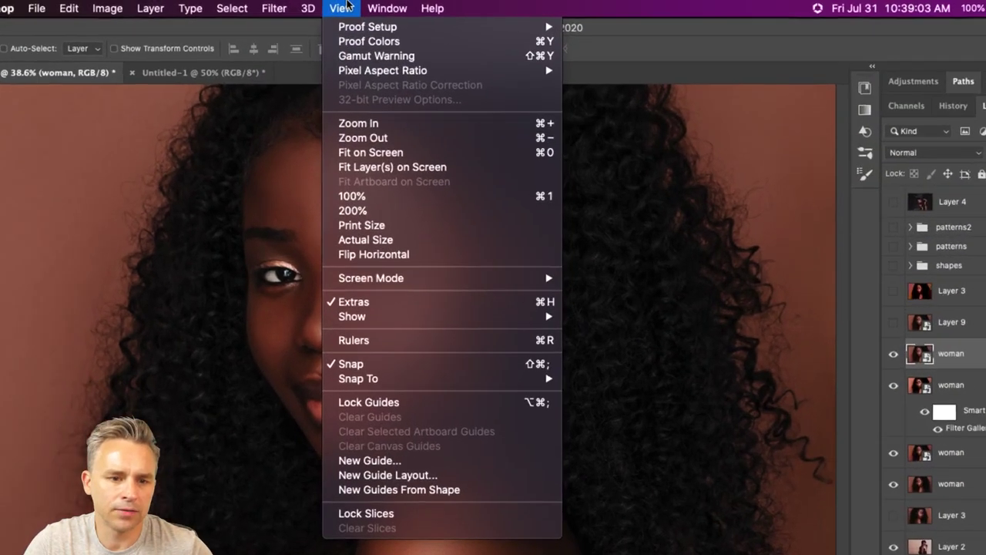
pyautogui.moveTo(308, 7)
pyautogui.moveTo(274, 7)
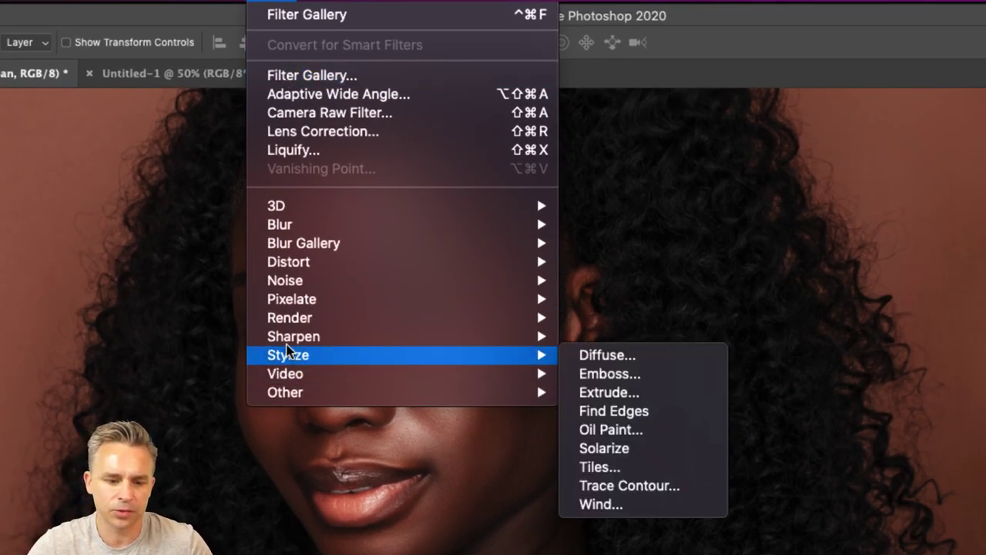
pyautogui.moveTo(287, 284)
pyautogui.moveTo(289, 355)
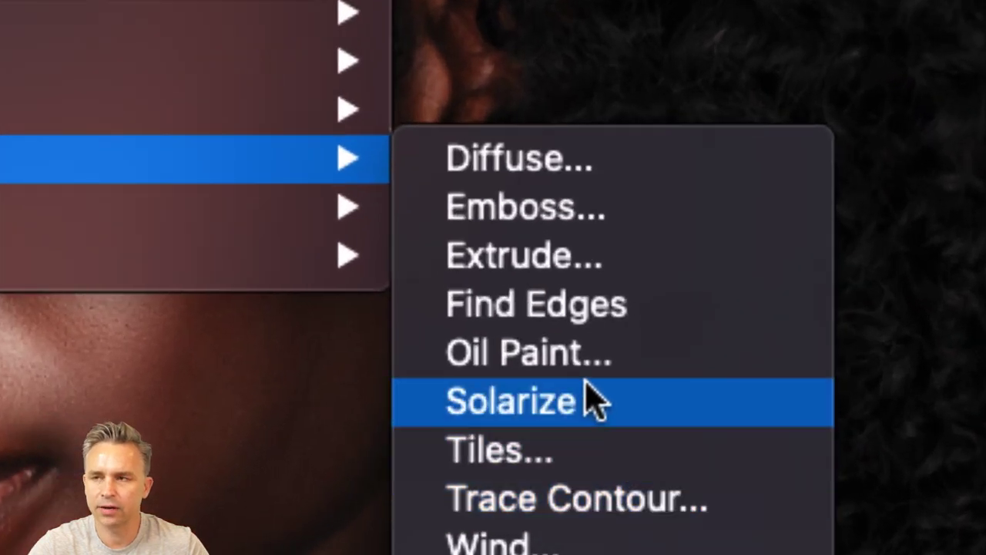
# Open the Oil Paint filter and centre its preview on the eye.
pyautogui.click(605, 380)
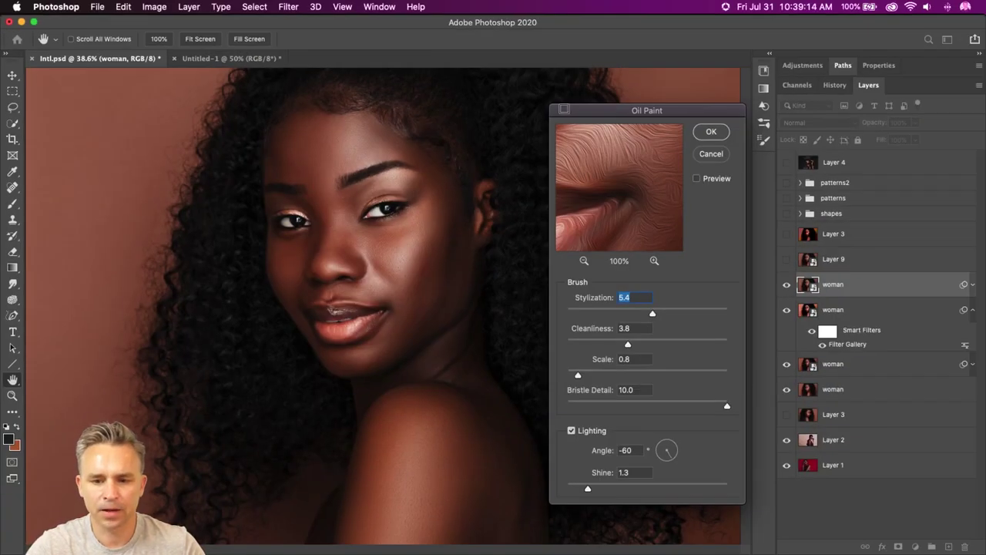
pyautogui.moveTo(582, 110); pyautogui.dragTo(426, 109)
pyautogui.click(379, 209)
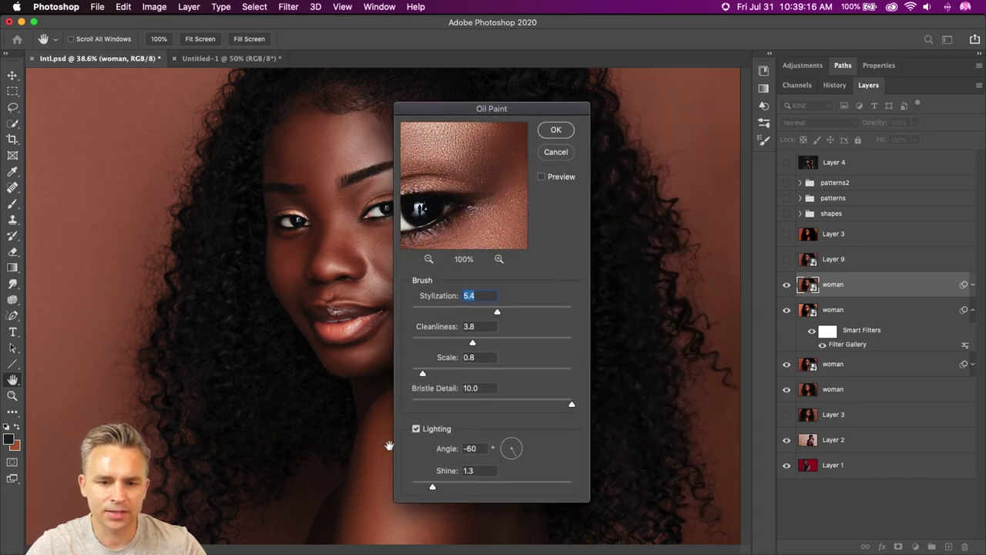
pyautogui.moveTo(463, 185); pyautogui.dragTo(455, 195)
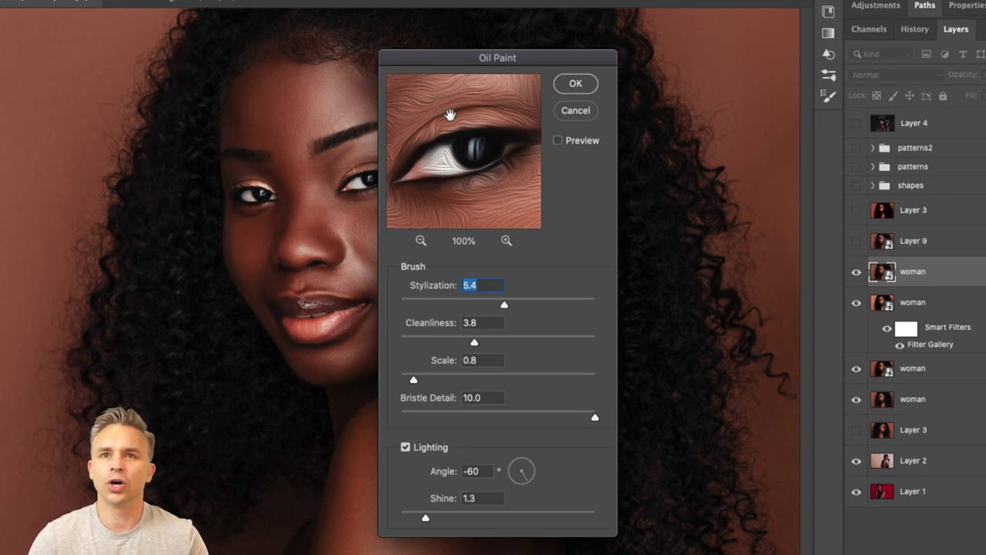
pyautogui.moveTo(473, 58); pyautogui.dragTo(571, 54)
# Set Stylization 7.0, Cleanliness 5.9, Scale 4.8, Bristle Detail 3.9 and apply Oil Paint.
pyautogui.click(544, 299)
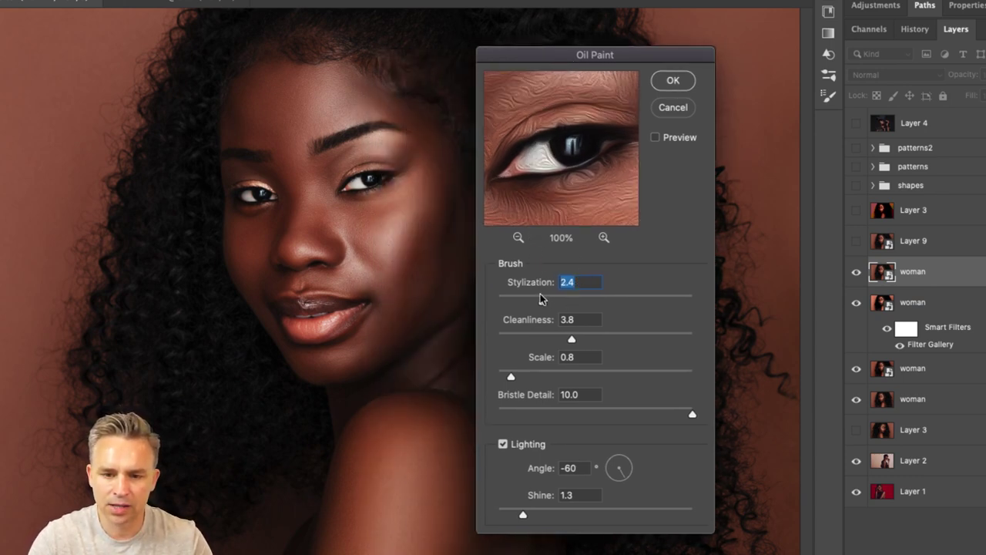
pyautogui.click(622, 300)
pyautogui.click(662, 300)
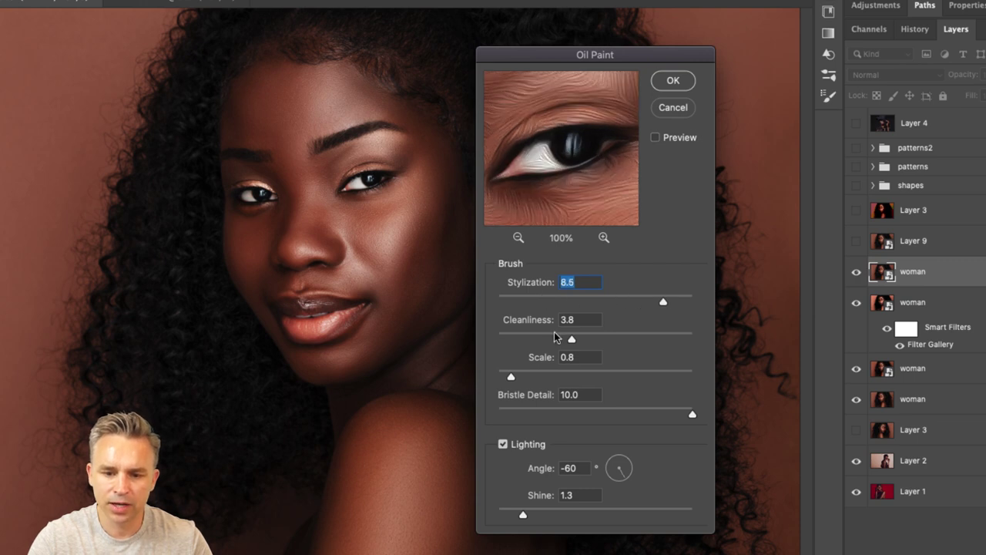
pyautogui.moveTo(571, 339); pyautogui.dragTo(655, 343)
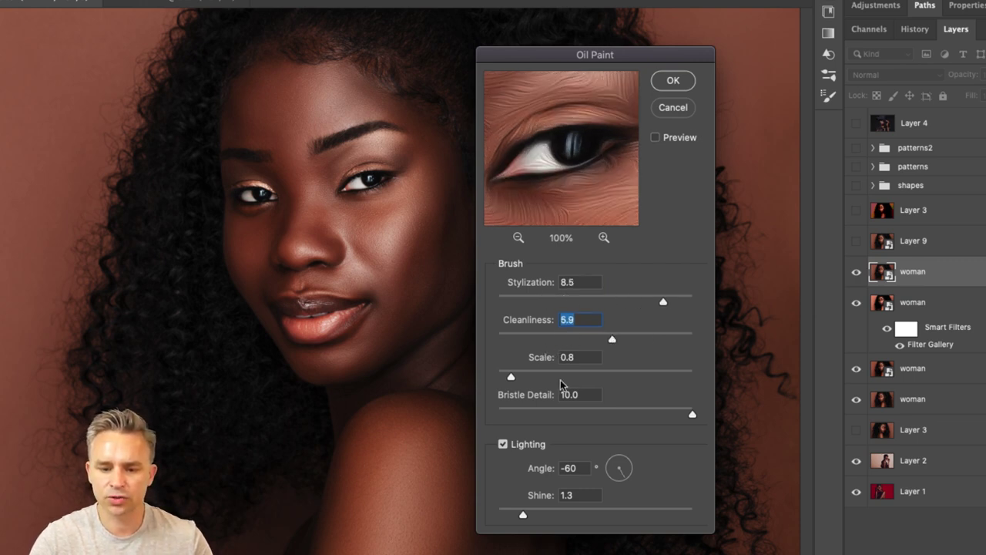
pyautogui.moveTo(564, 377); pyautogui.dragTo(616, 377)
pyautogui.click(664, 303)
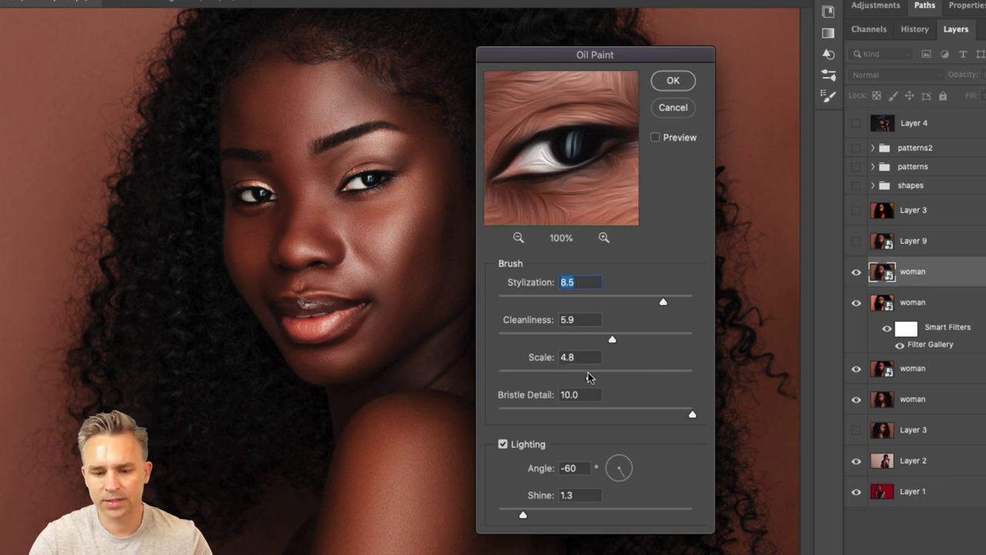
pyautogui.click(622, 414)
pyautogui.moveTo(623, 414); pyautogui.dragTo(554, 414)
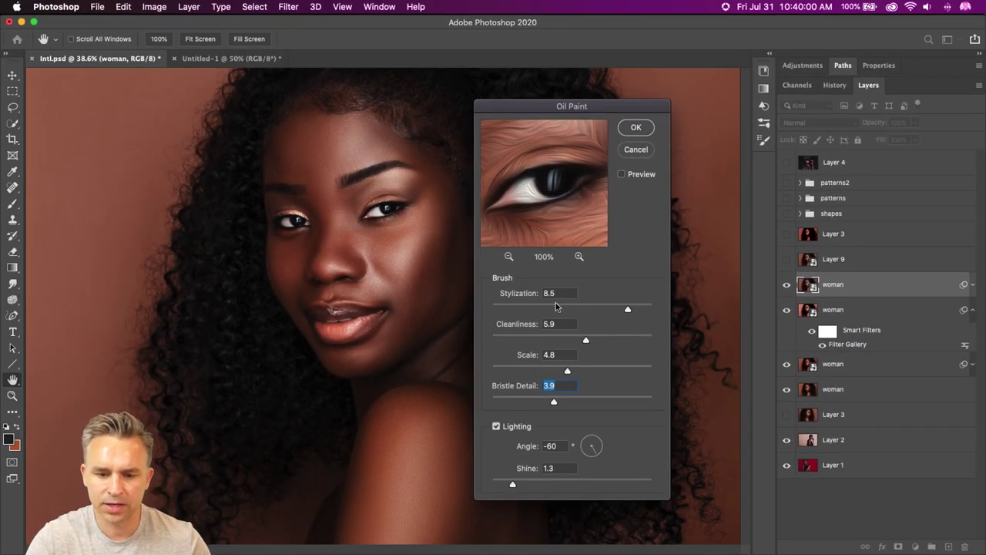
pyautogui.click(517, 306)
pyautogui.moveTo(578, 308); pyautogui.dragTo(602, 308)
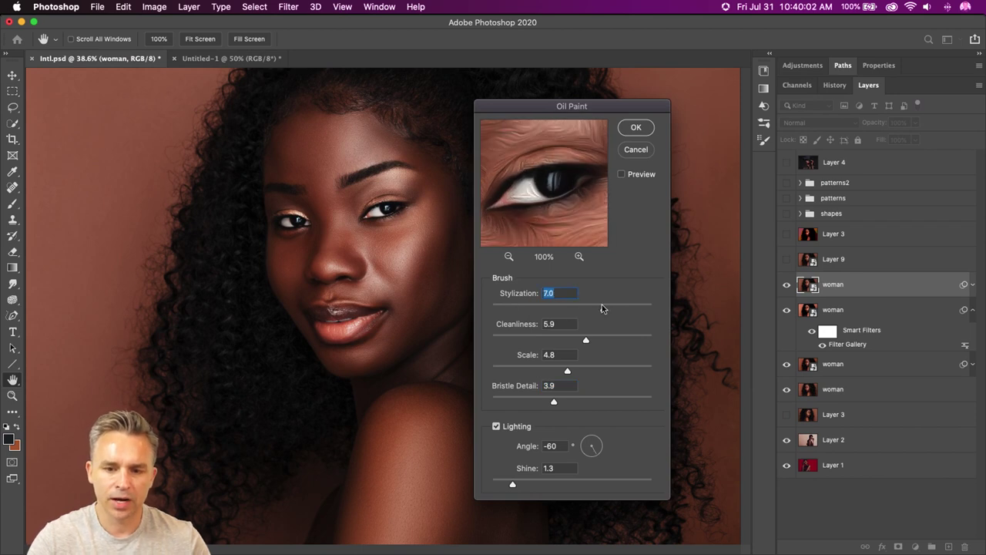
pyautogui.click(634, 129)
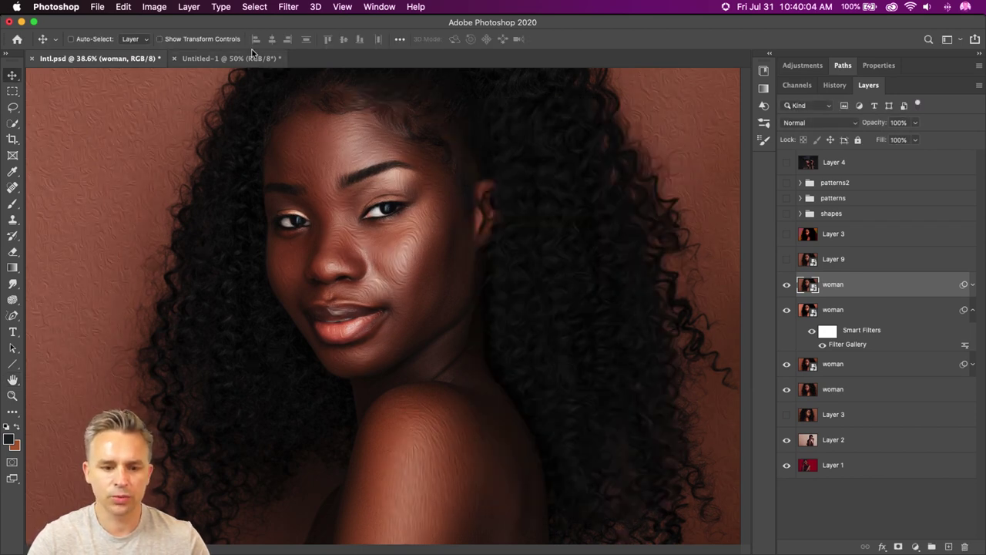
# Zoom to 200% to inspect the oil brushstrokes, then back out to 50%.
pyautogui.press('super+equal')
pyautogui.press('super+equal')
pyautogui.press('super+equal')
pyautogui.press('super+equal')
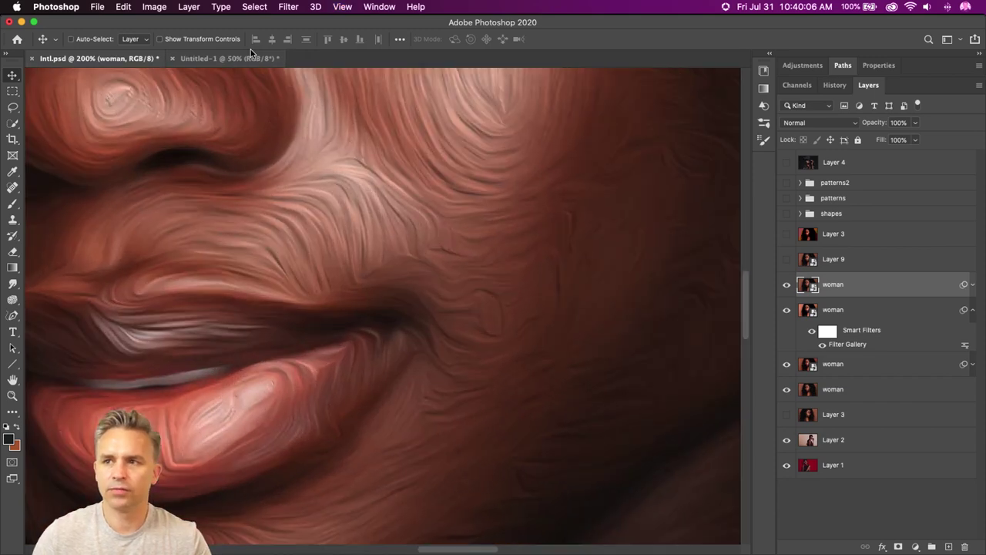
pyautogui.scroll(10, 205, 223)
pyautogui.hscroll(-4, 205, 223)
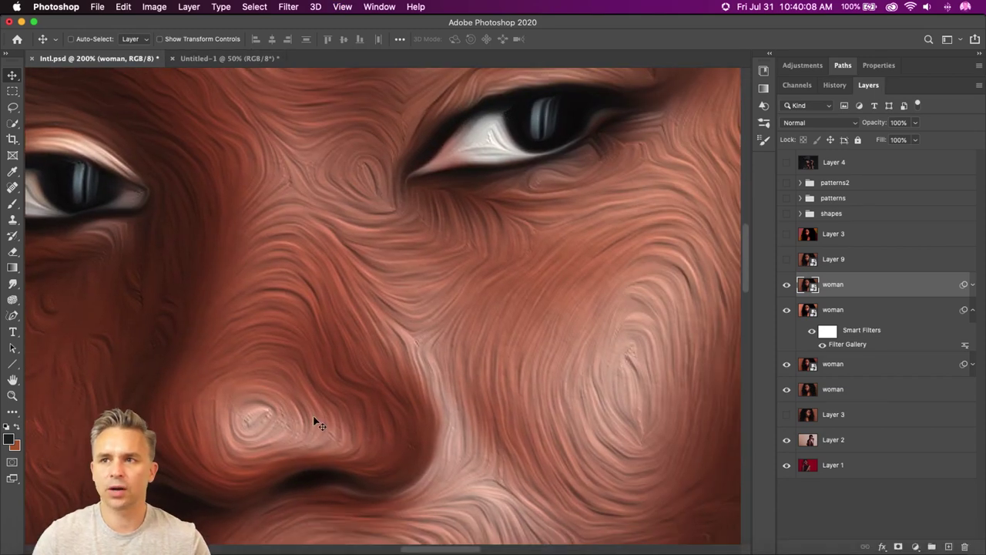
pyautogui.scroll(3, 289, 339)
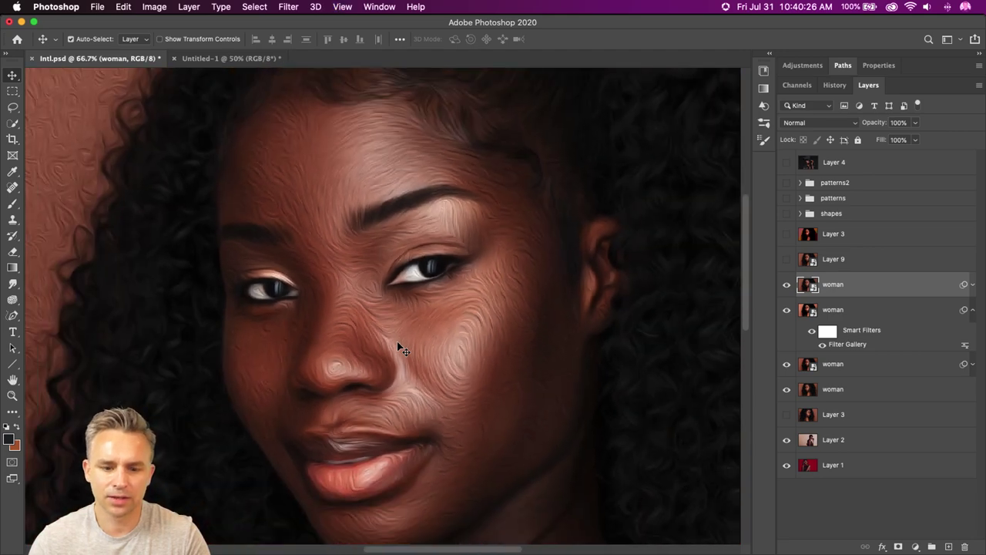
pyautogui.press('super+minus')
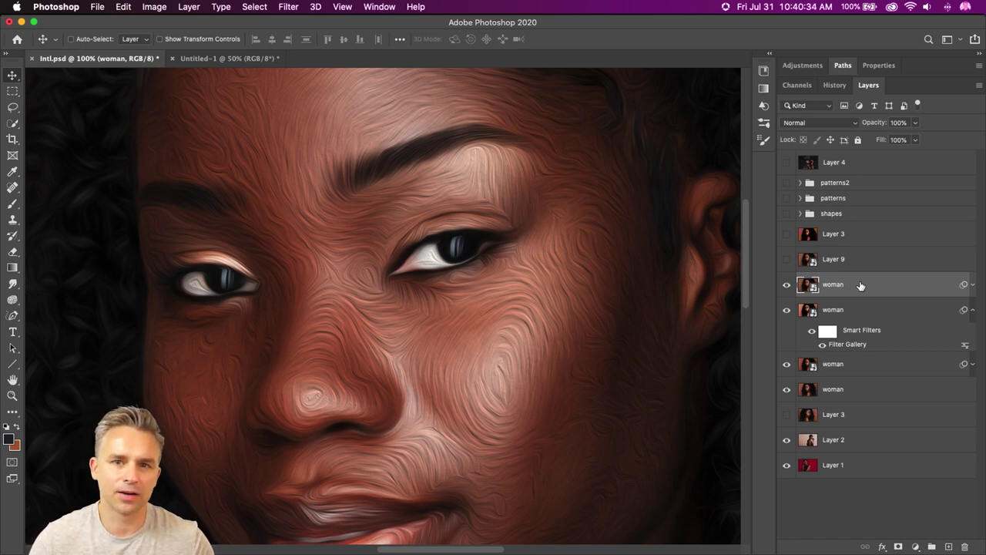
pyautogui.press('super+minus')
pyautogui.press('super+minus')
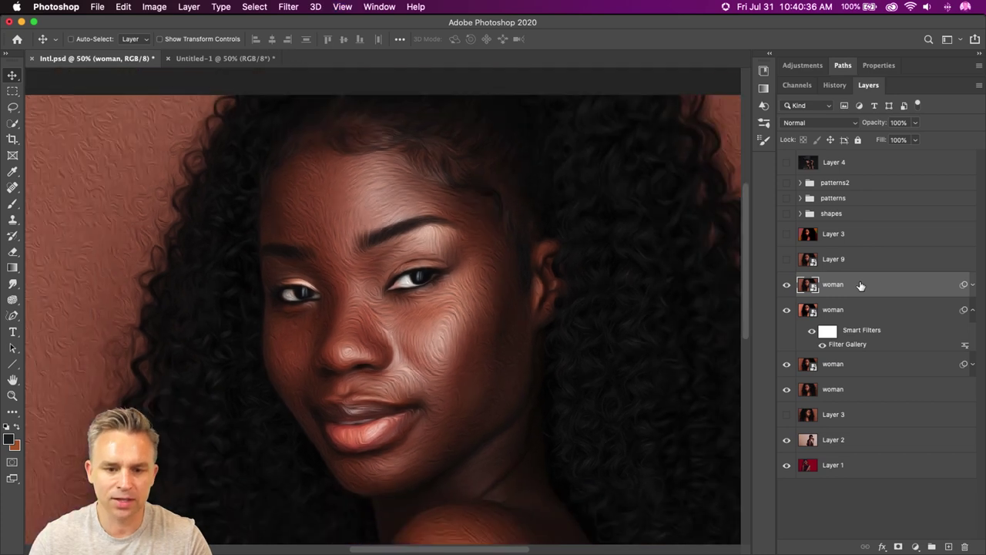
pyautogui.moveTo(608, 375); pyautogui.dragTo(549, 383)
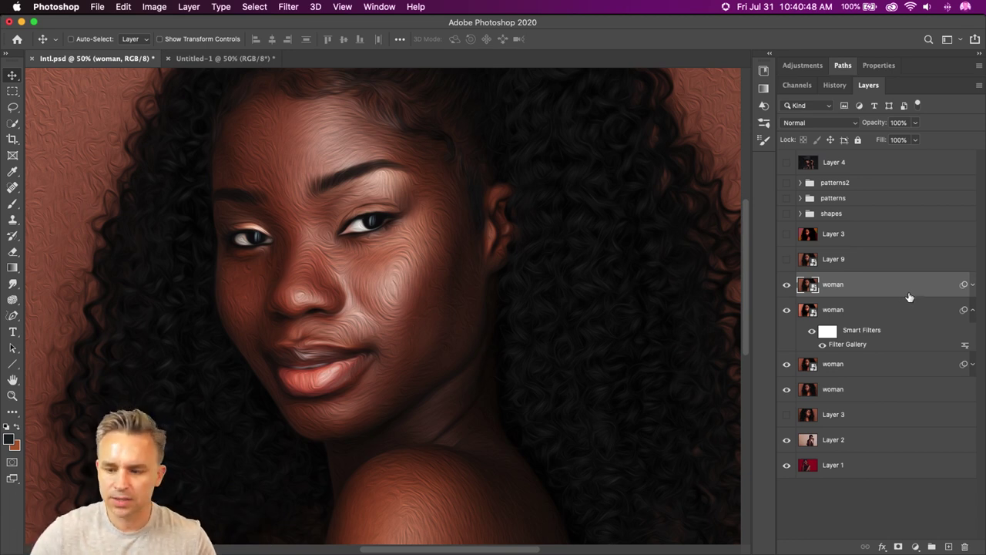
# Duplicate the oil-painted layer and delete the copy's Oil Paint smart filter.
pyautogui.press('super+j')
pyautogui.click(972, 285)
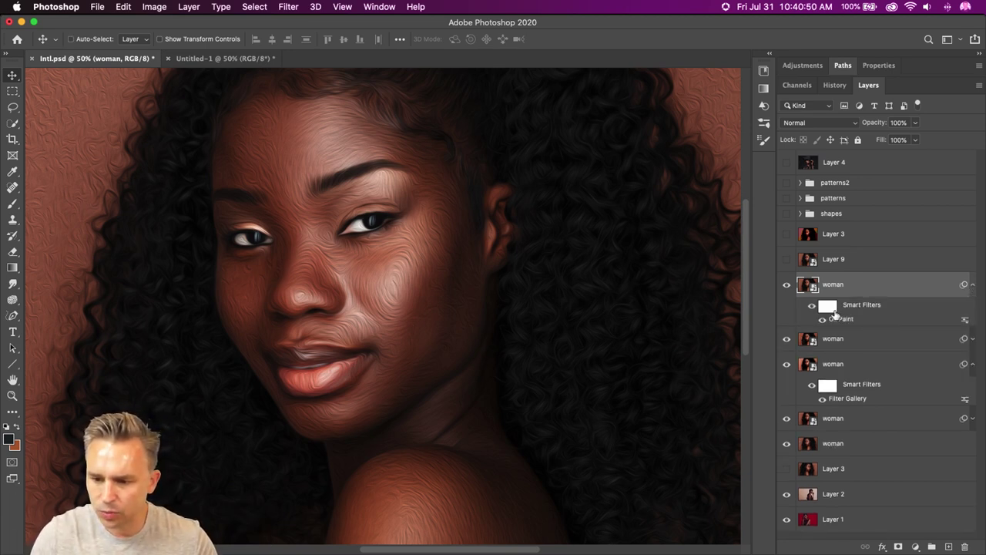
pyautogui.moveTo(836, 314)
pyautogui.mouseDown()
pyautogui.moveTo(899, 547)
pyautogui.moveTo(964, 546)
pyautogui.mouseUp()
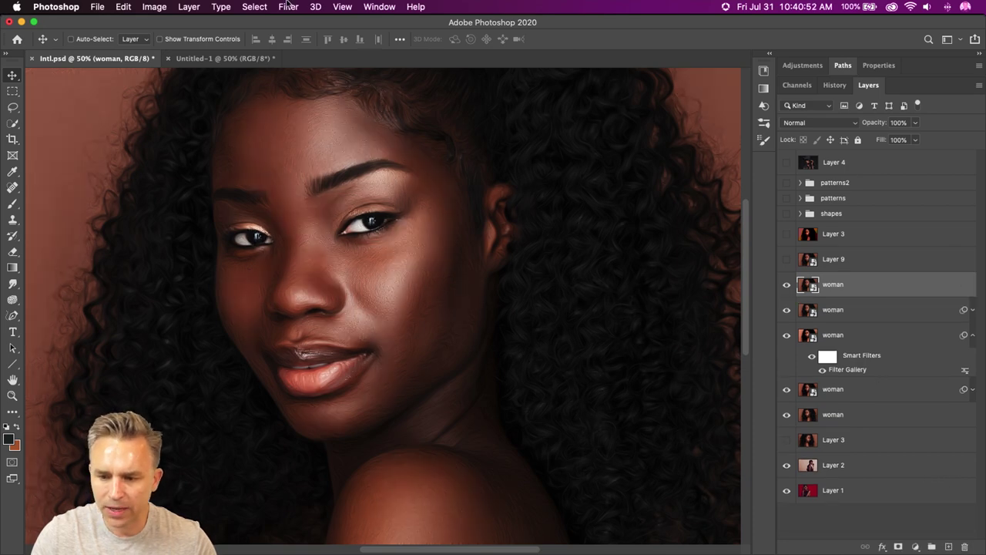
# Open Filter Gallery on the top woman layer, expand Stylize, Texture and Sketch, and pick Cutout.
pyautogui.click(255, 7)
pyautogui.moveTo(289, 6)
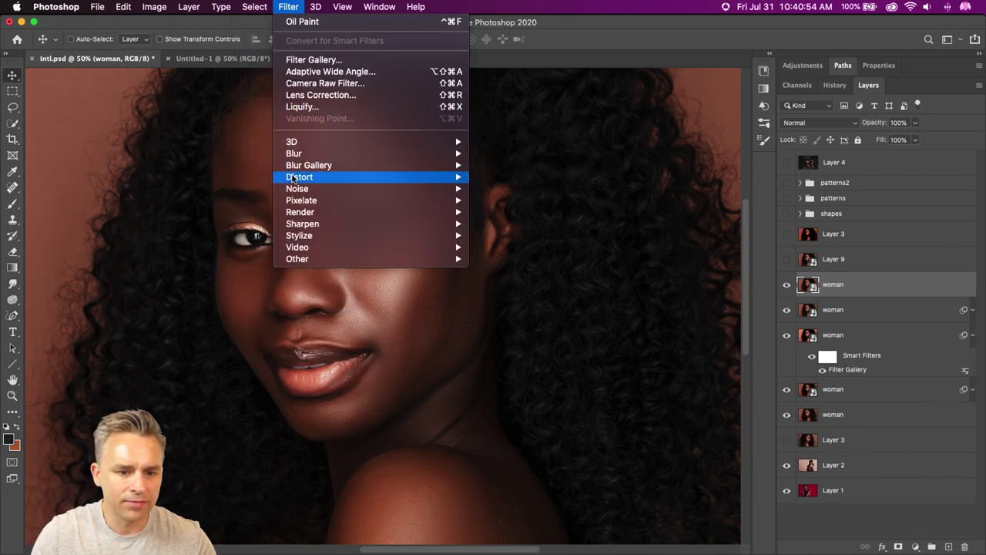
pyautogui.click(293, 60)
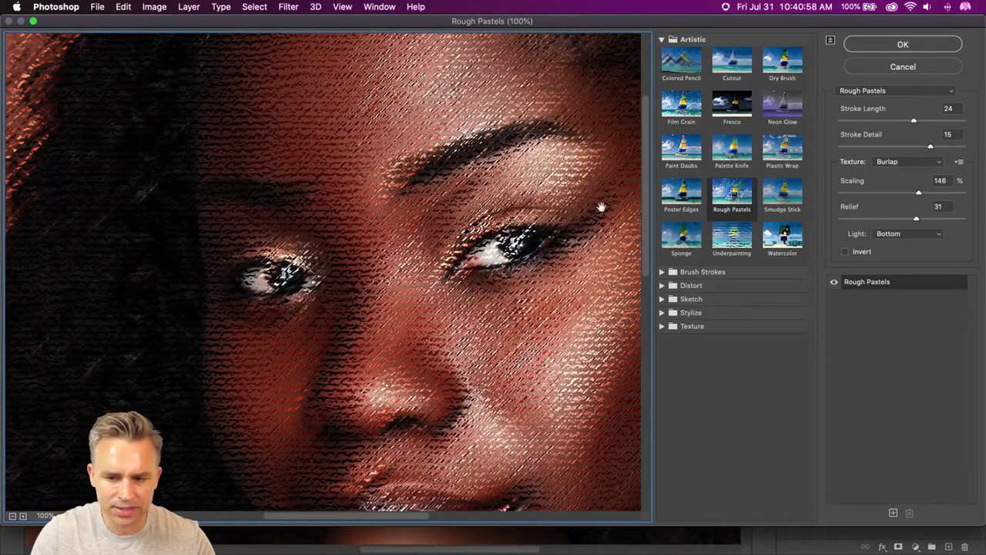
pyautogui.click(661, 313)
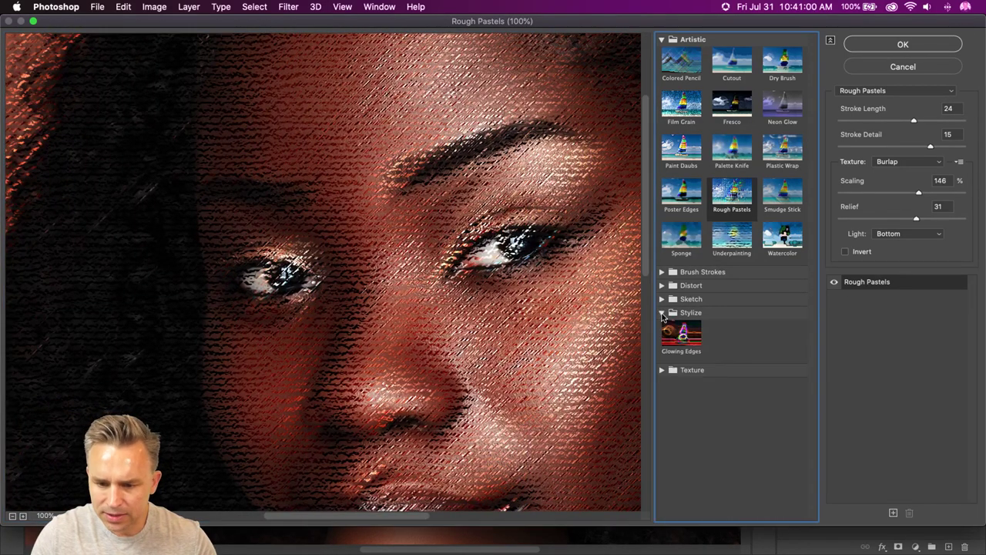
pyautogui.click(661, 371)
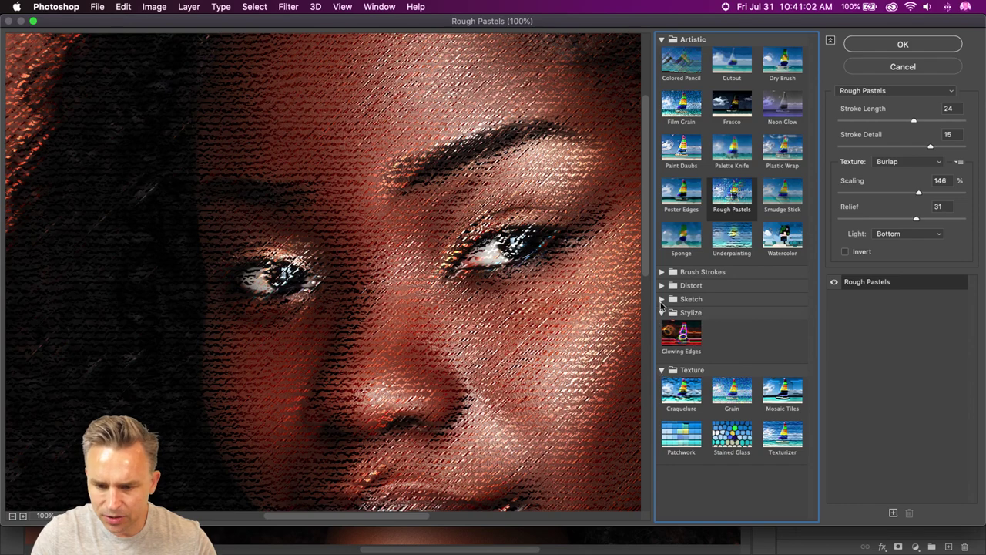
pyautogui.click(662, 299)
pyautogui.scroll(-4, 666, 317)
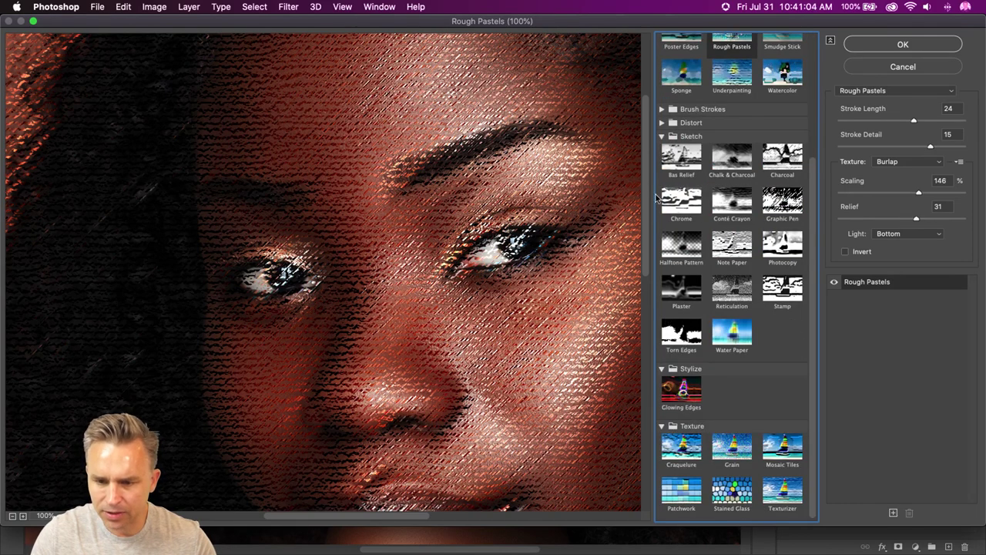
pyautogui.scroll(4, 659, 204)
pyautogui.click(728, 59)
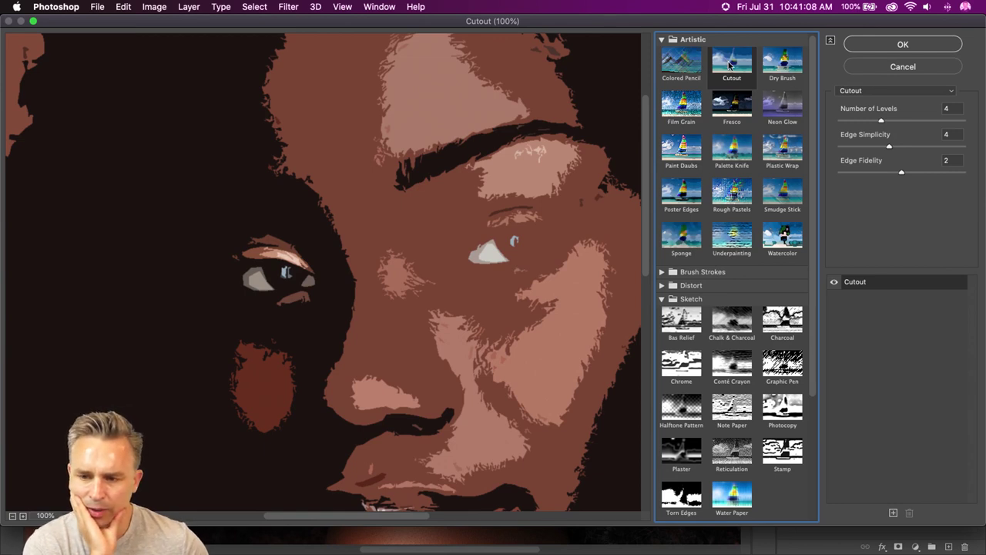
# Tweak Cutout with fewer levels, Edge Simplicity 3 and Edge Fidelity at its minimum.
pyautogui.click(851, 148)
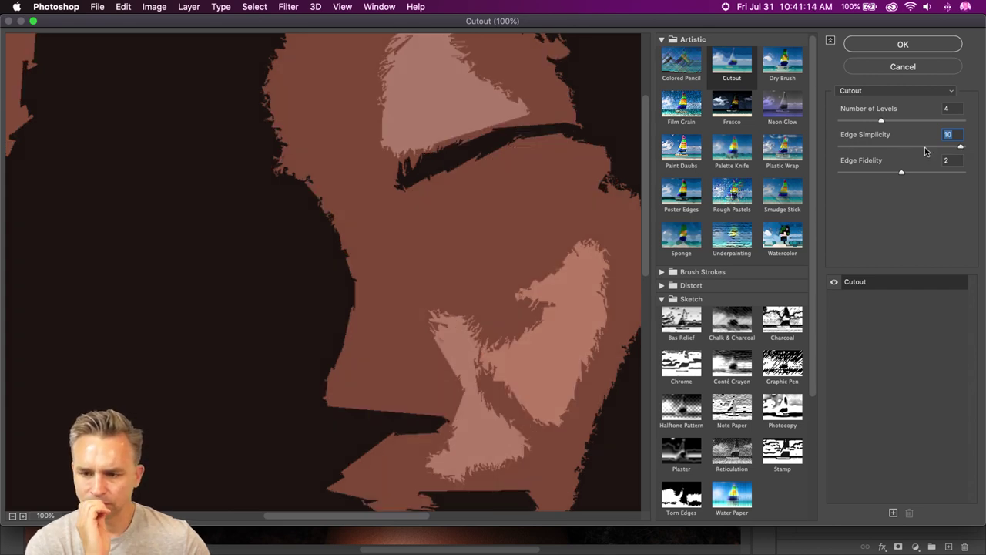
pyautogui.click(925, 147)
pyautogui.hotkey('shift', 'Tab')
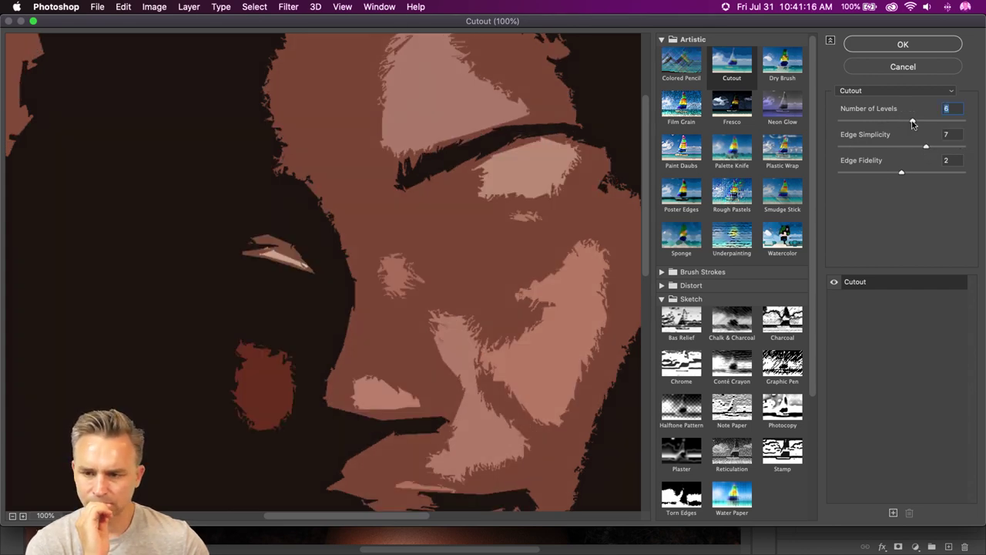
pyautogui.moveTo(913, 124); pyautogui.dragTo(815, 154)
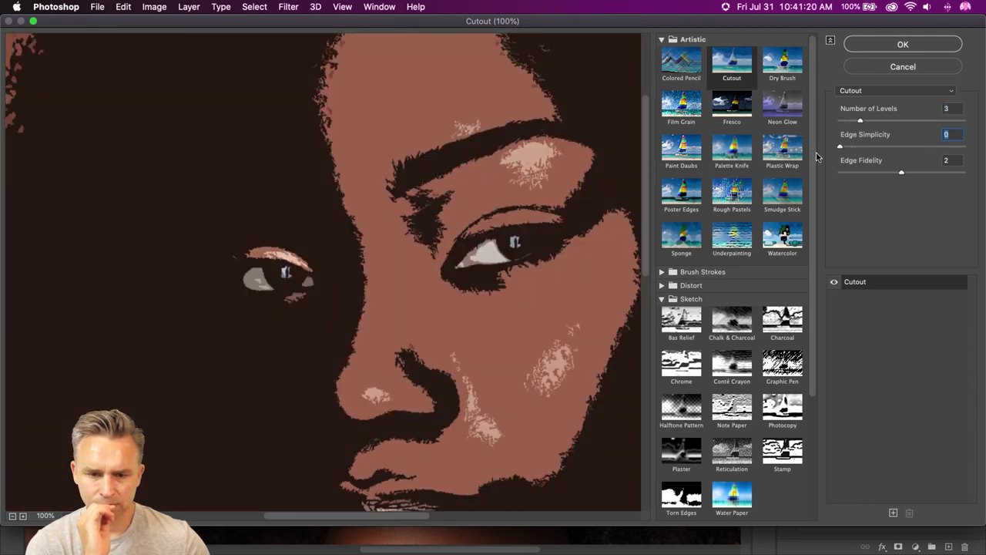
pyautogui.click(962, 147)
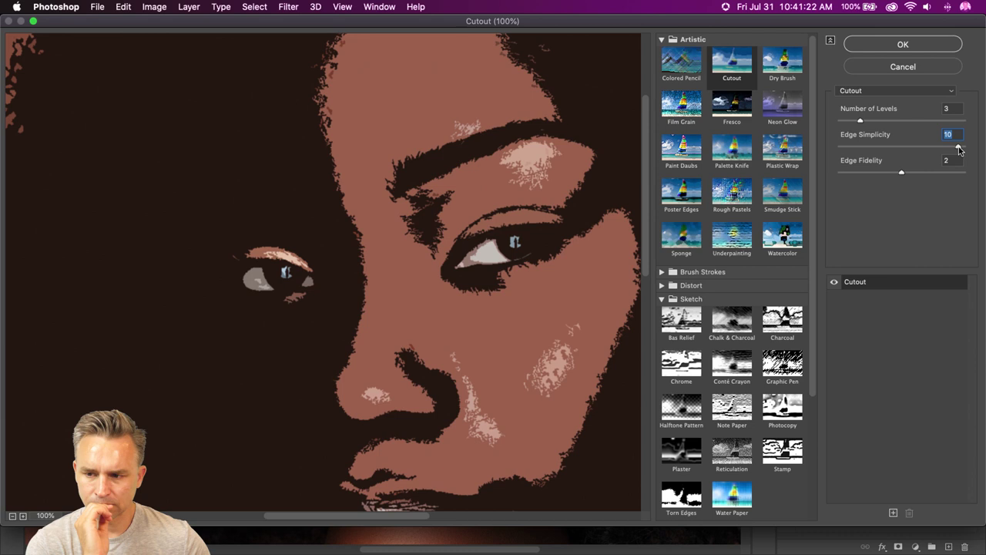
pyautogui.moveTo(963, 147); pyautogui.dragTo(924, 147)
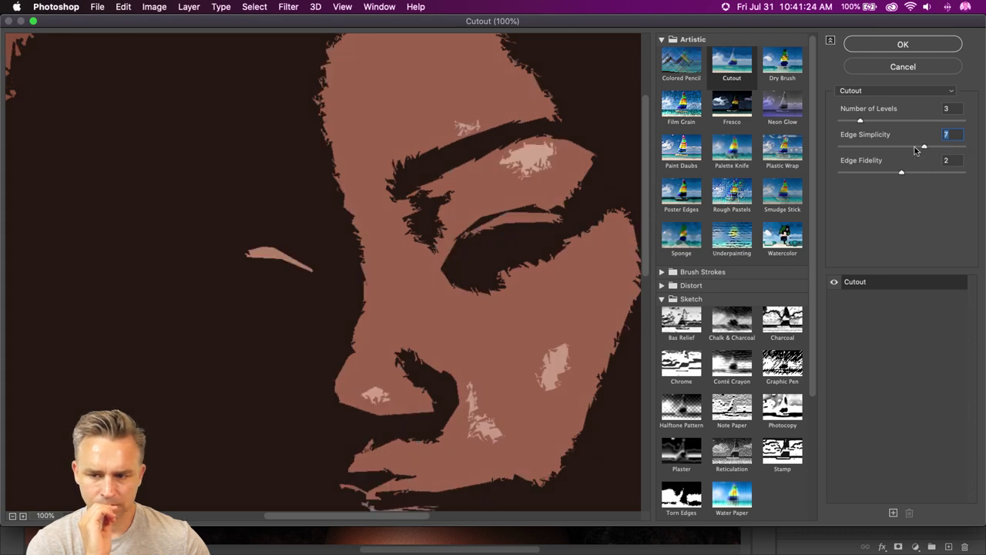
pyautogui.click(875, 146)
pyautogui.click(866, 173)
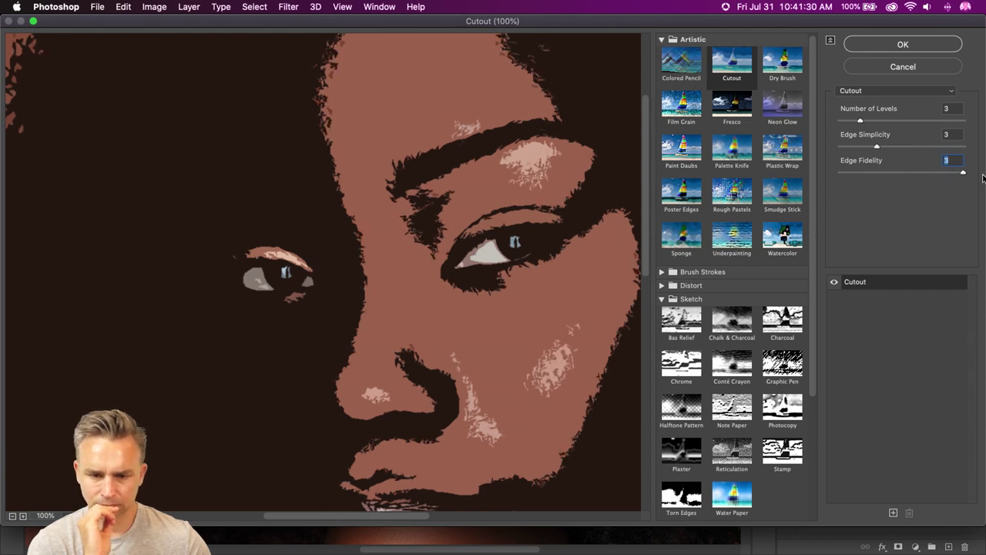
pyautogui.moveTo(867, 173); pyautogui.dragTo(819, 174)
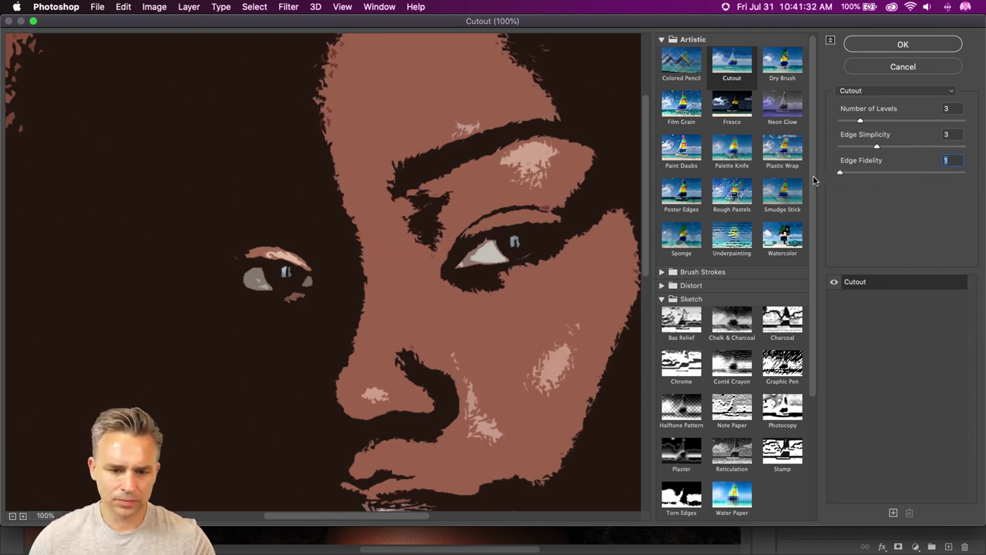
# Preview the Plaster filter from the Sketch group on the face.
pyautogui.scroll(-5, 250, 156)
pyautogui.scroll(7, 378, 317)
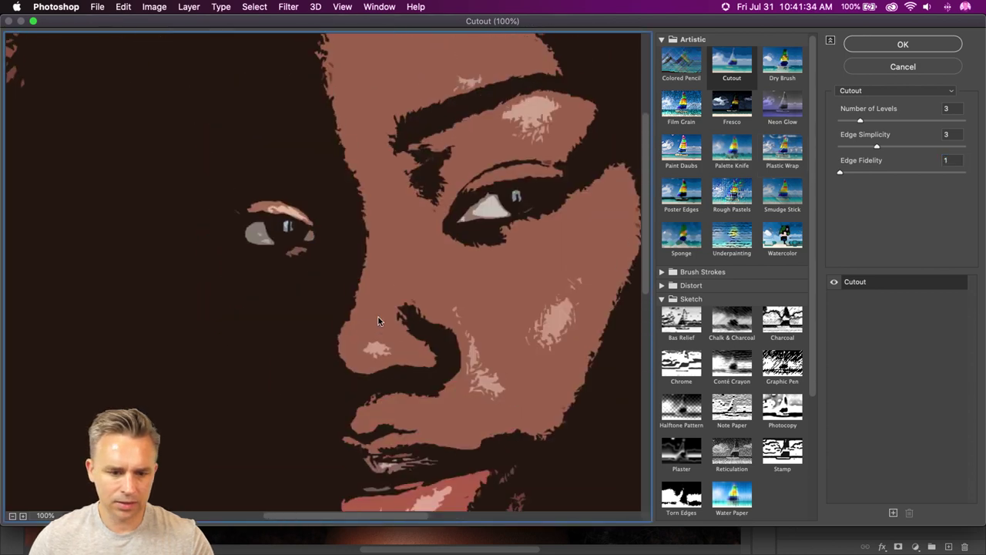
pyautogui.hscroll(1, 344, 342)
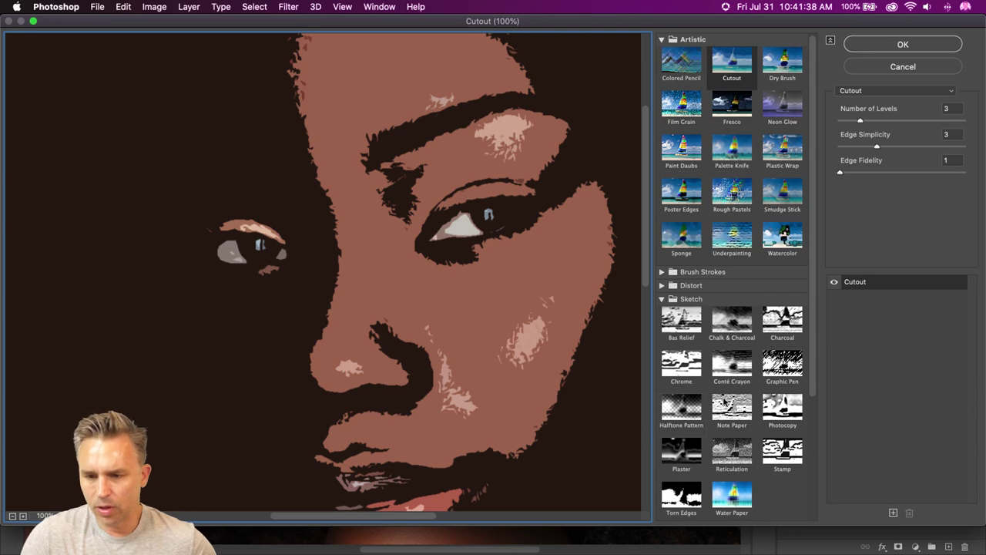
pyautogui.click(672, 456)
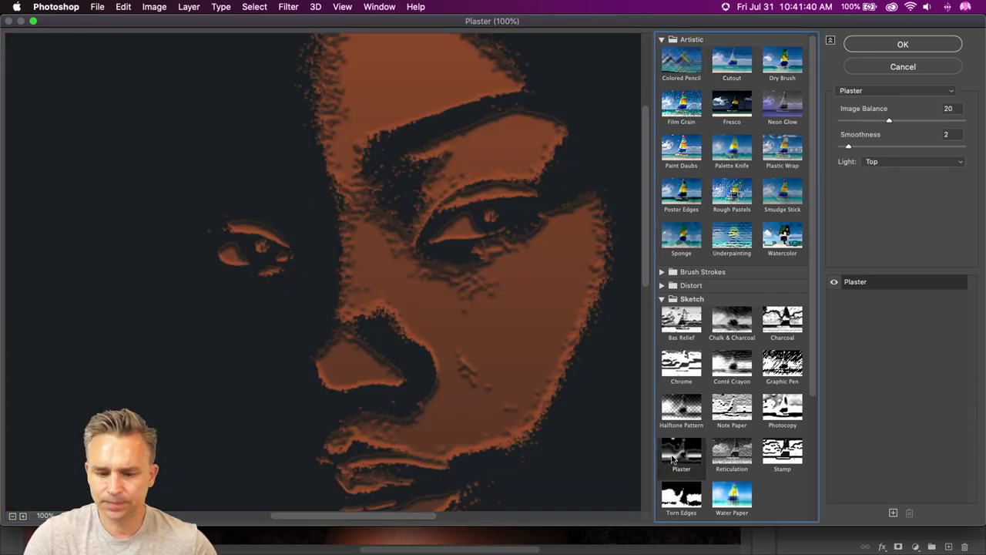
# Preview Halftone Pattern, Note Paper, Reticulation, Glowing Edges, Patchwork, Craquelure and Chalk & Charcoal on the portrait.
pyautogui.click(693, 410)
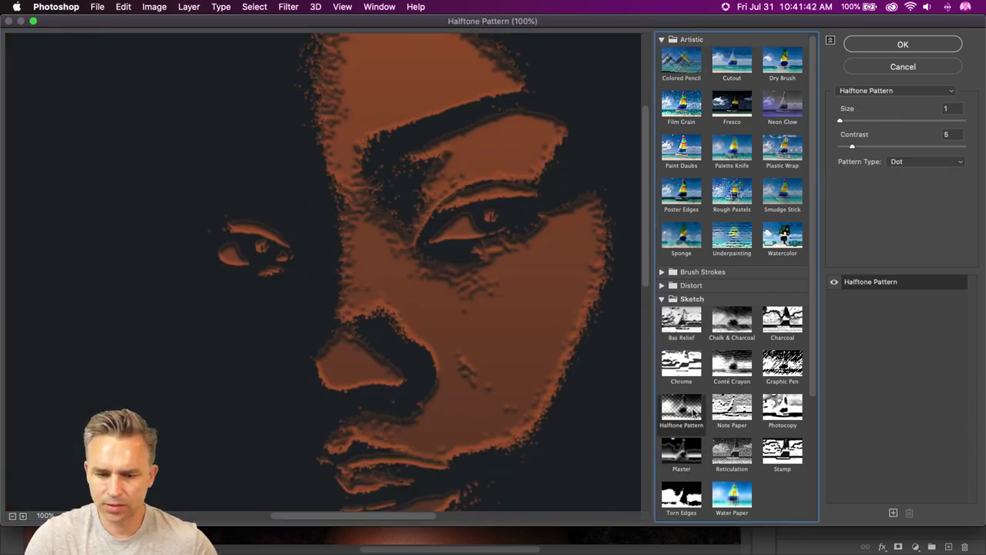
pyautogui.click(722, 411)
pyautogui.click(729, 459)
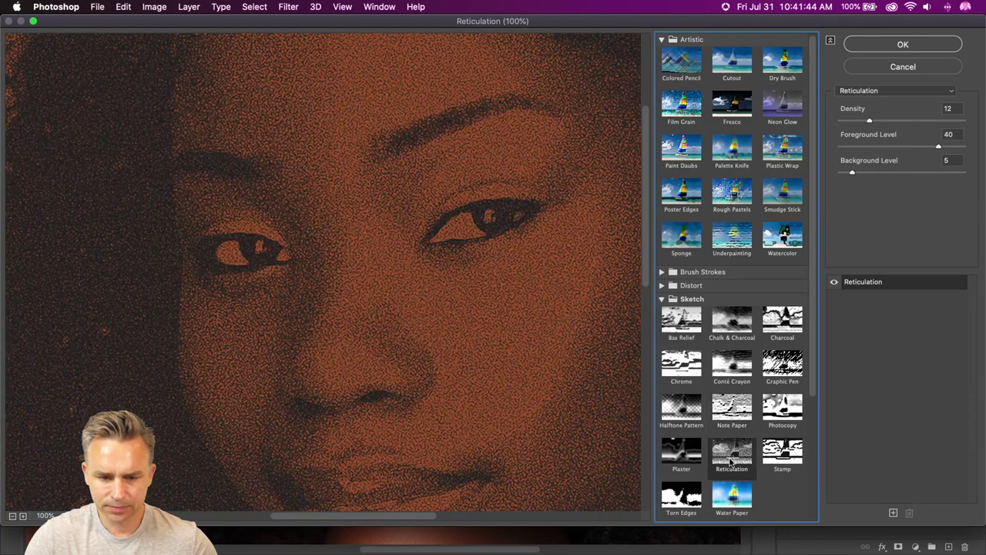
pyautogui.scroll(-4, 732, 460)
pyautogui.click(681, 392)
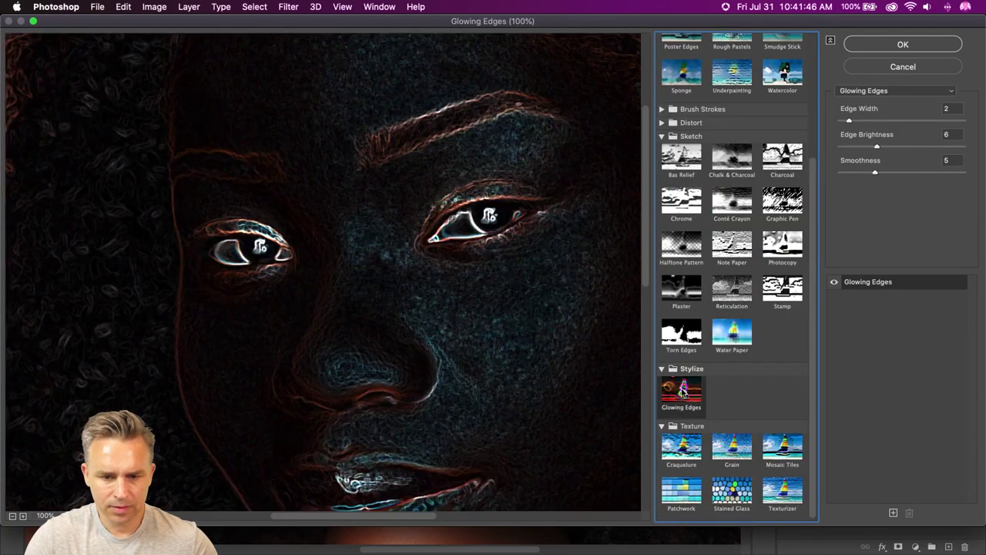
pyautogui.moveTo(425, 376); pyautogui.dragTo(385, 259)
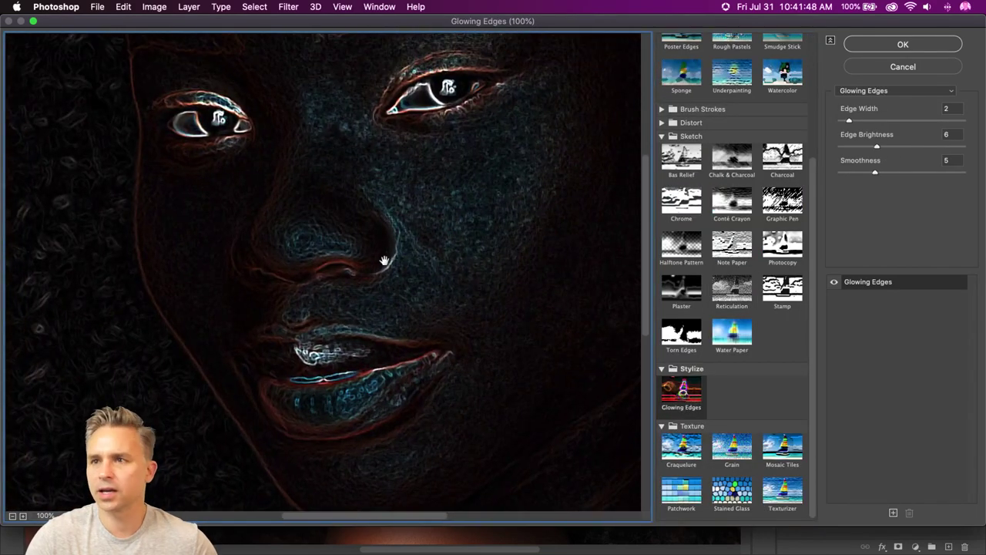
pyautogui.click(689, 495)
pyautogui.click(673, 455)
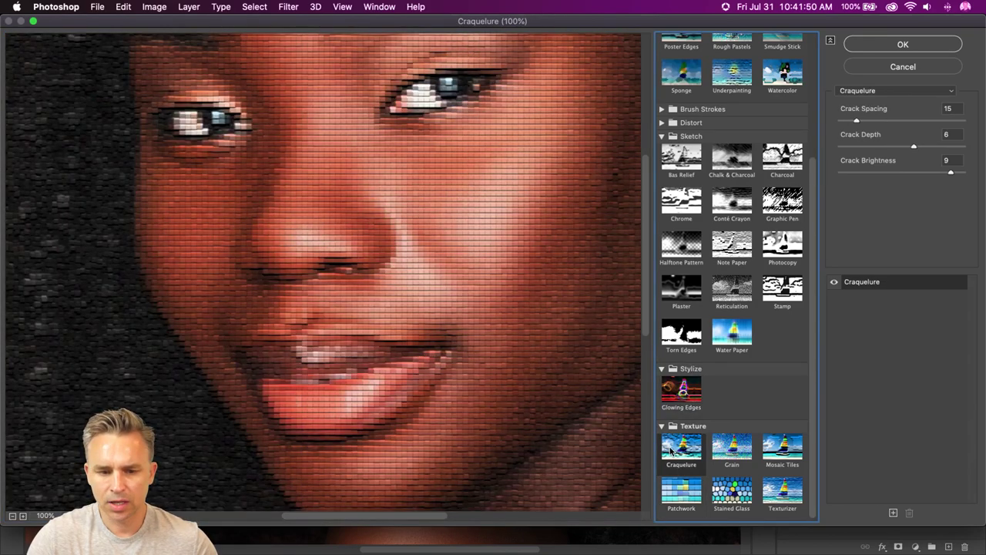
pyautogui.click(743, 285)
pyautogui.scroll(4, 731, 286)
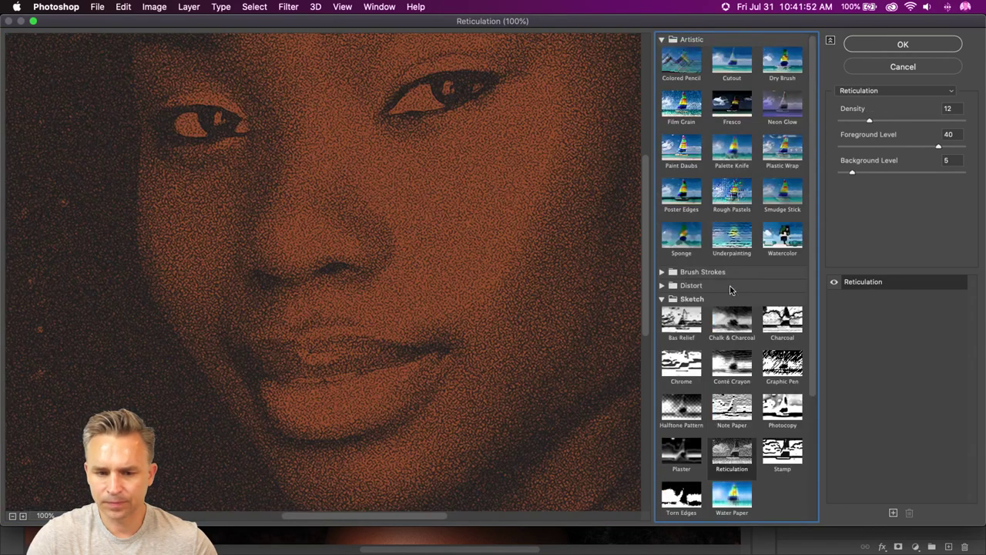
pyautogui.click(721, 324)
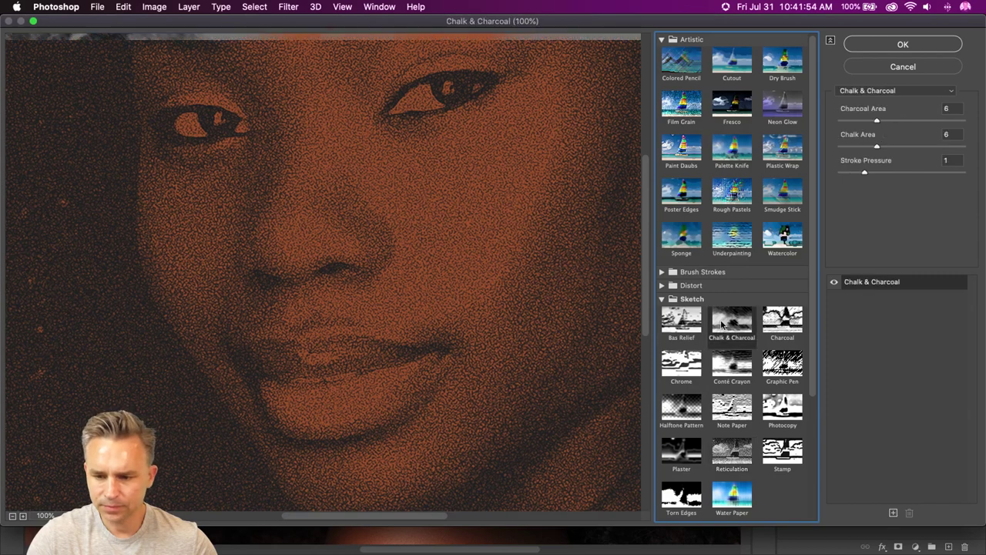
# Compare Cutout, Dry Brush and Colored Pencil, settling on Cutout and inspecting the face.
pyautogui.click(721, 69)
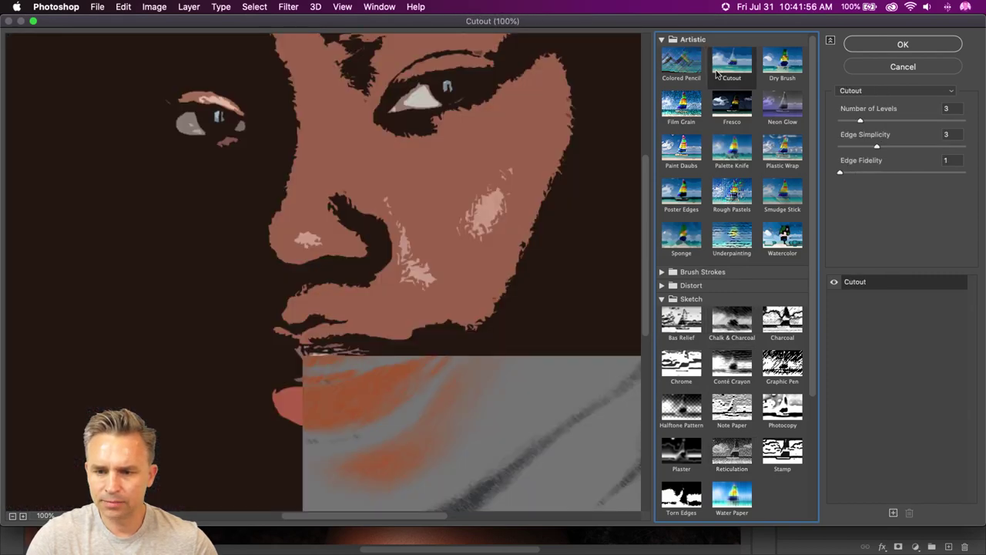
pyautogui.click(780, 61)
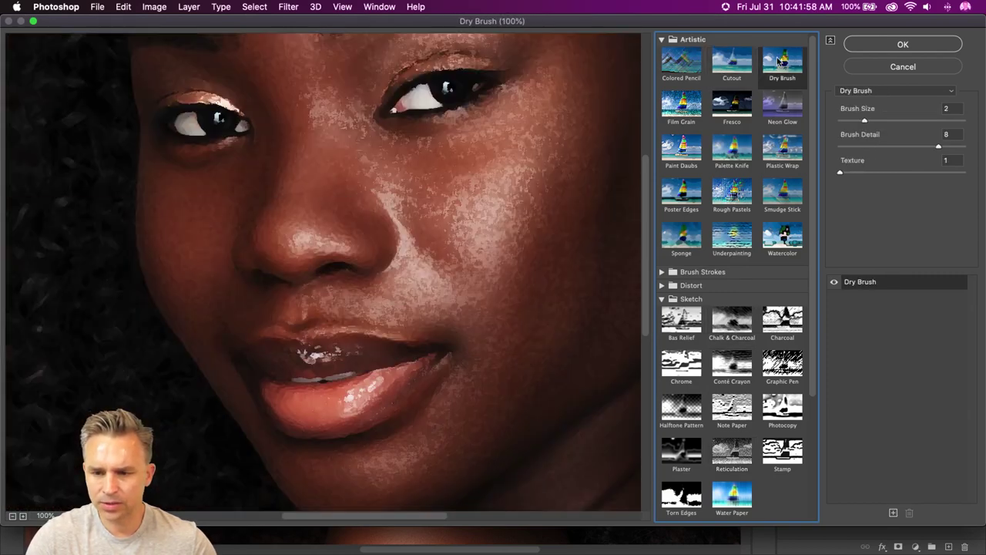
pyautogui.click(737, 61)
pyautogui.click(667, 74)
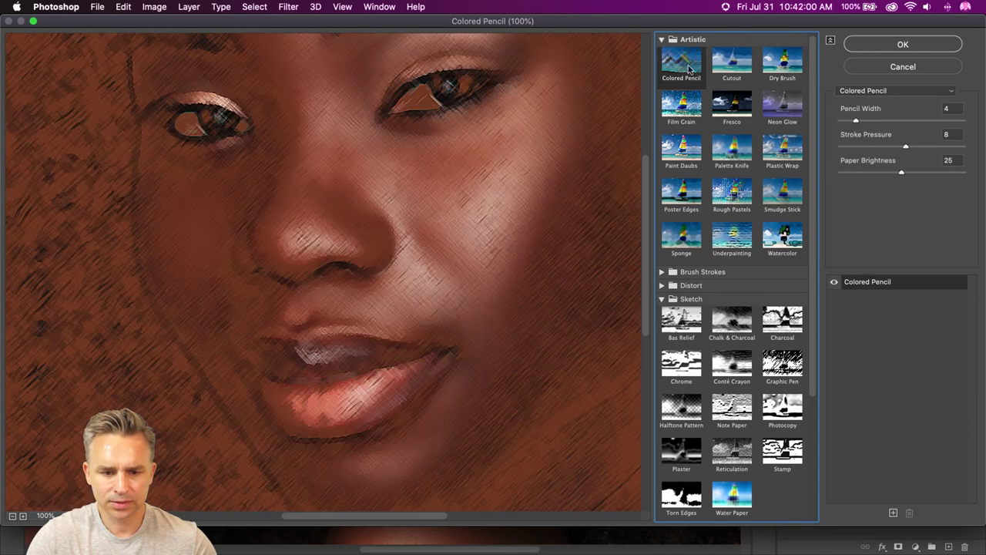
pyautogui.click(730, 61)
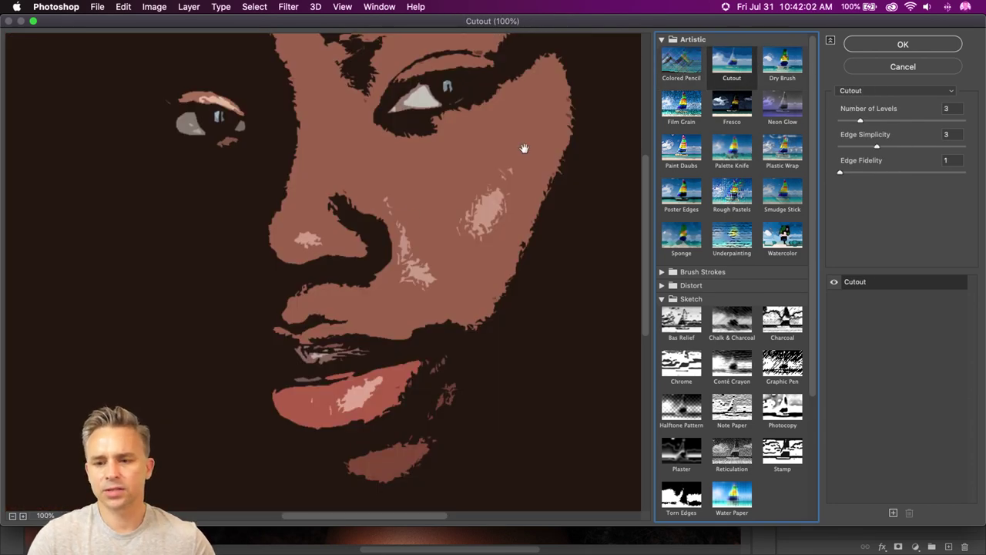
pyautogui.moveTo(524, 148); pyautogui.dragTo(409, 157)
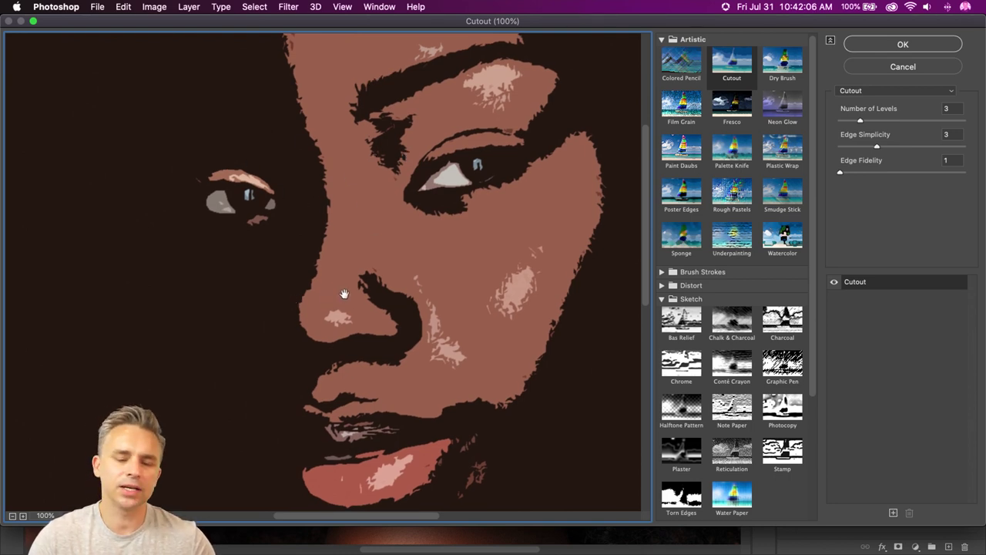
pyautogui.moveTo(344, 294); pyautogui.dragTo(329, 308)
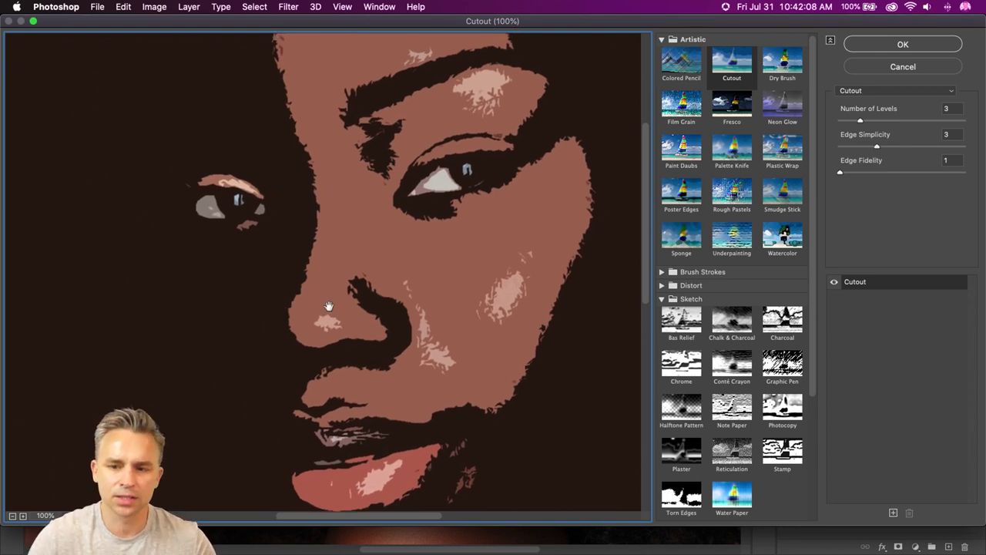
# Apply Cutout, then Magic Wand-select the face's flat skin plus its light highlight patches.
pyautogui.click(910, 42)
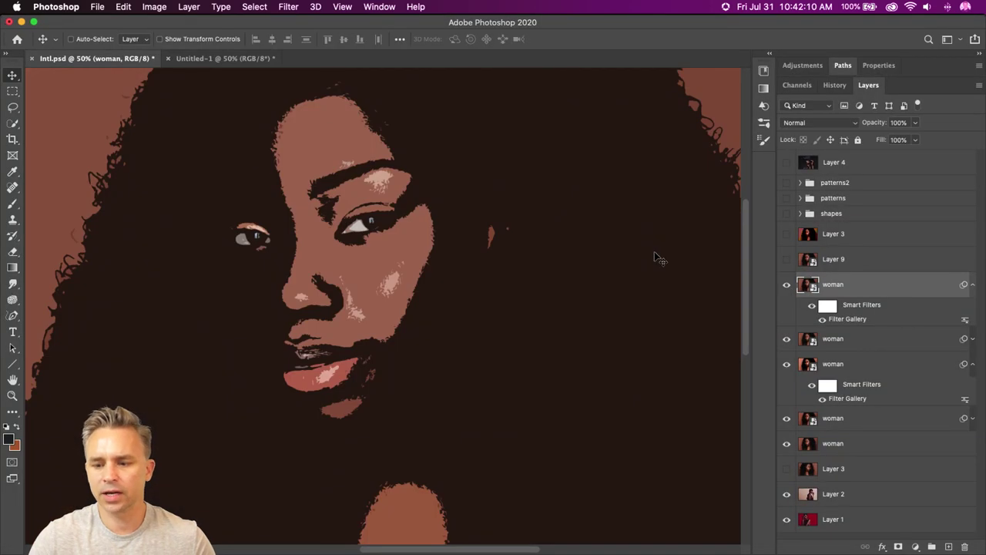
pyautogui.hscroll(-3, 312, 184)
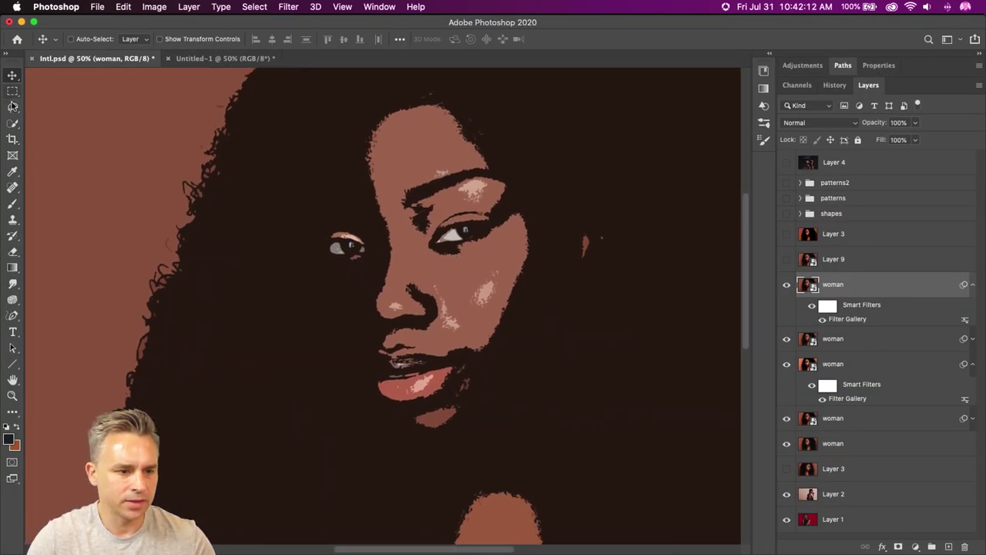
pyautogui.click(13, 124)
pyautogui.rightClick(13, 123)
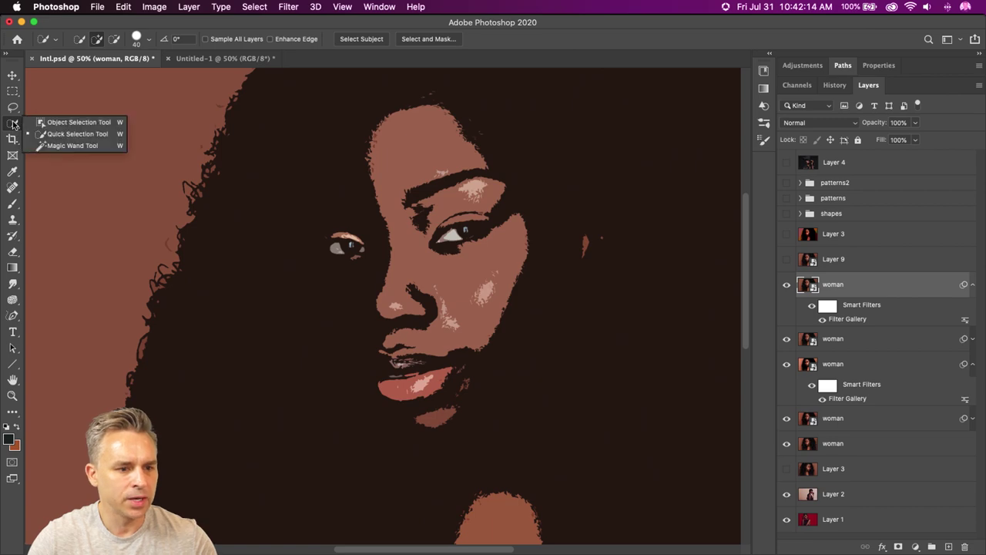
pyautogui.click(71, 146)
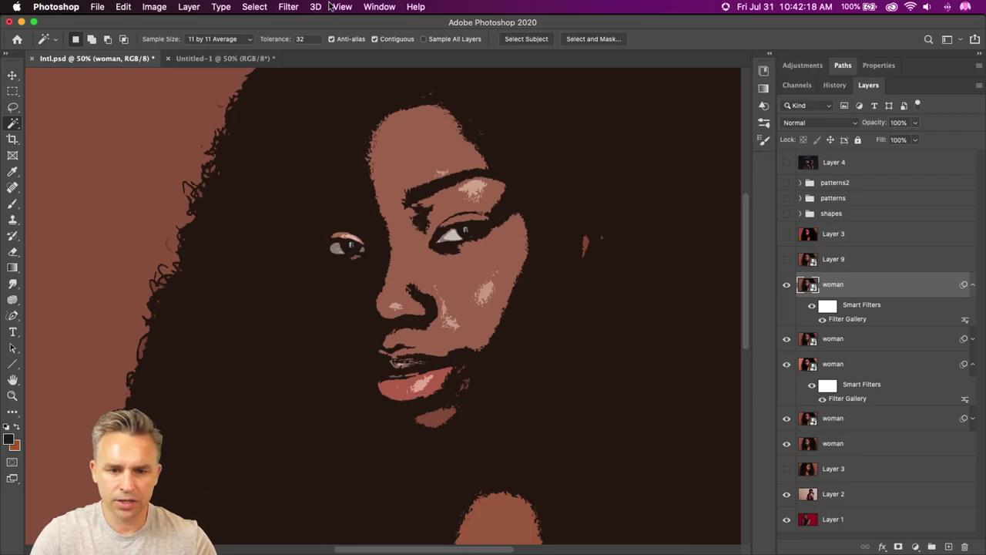
pyautogui.click(391, 155)
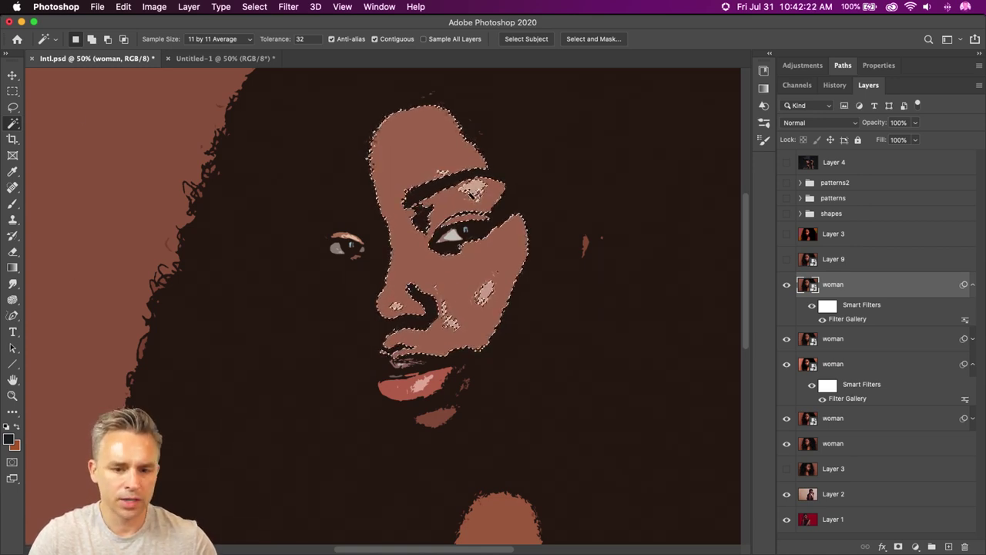
pyautogui.keyDown('shift'); pyautogui.click(467, 188); pyautogui.keyUp('shift')
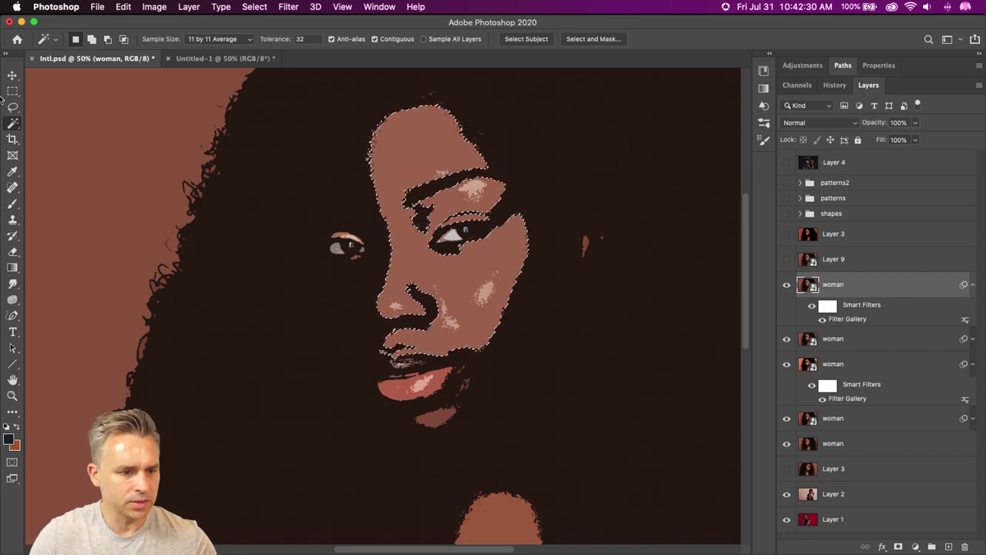
# Lasso around the face from forehead to below the chin and make it a layer mask.
pyautogui.press('l')
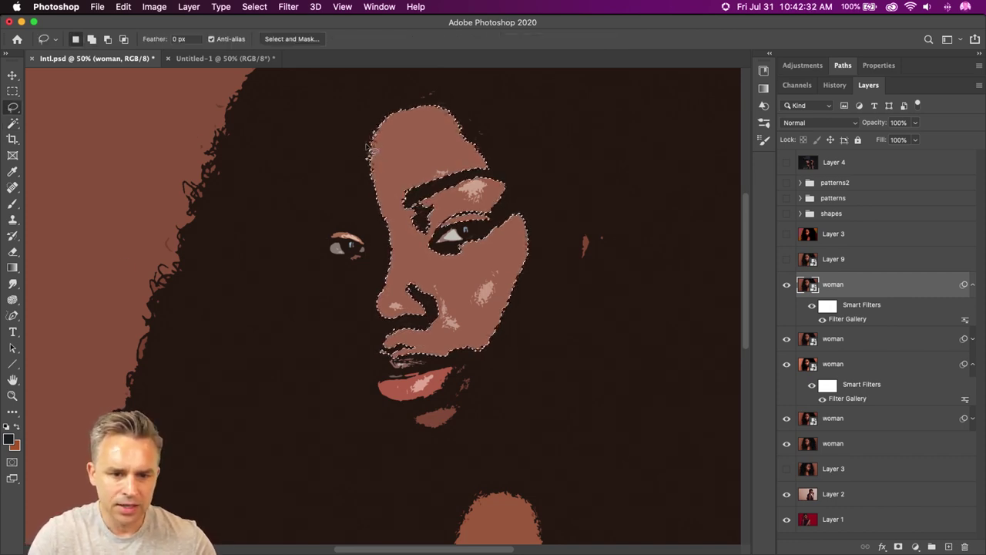
pyautogui.moveTo(367, 148)
pyautogui.mouseDown()
pyautogui.moveTo(372, 123)
pyautogui.moveTo(416, 100)
pyautogui.moveTo(444, 102)
pyautogui.moveTo(466, 122)
pyautogui.mouseUp()
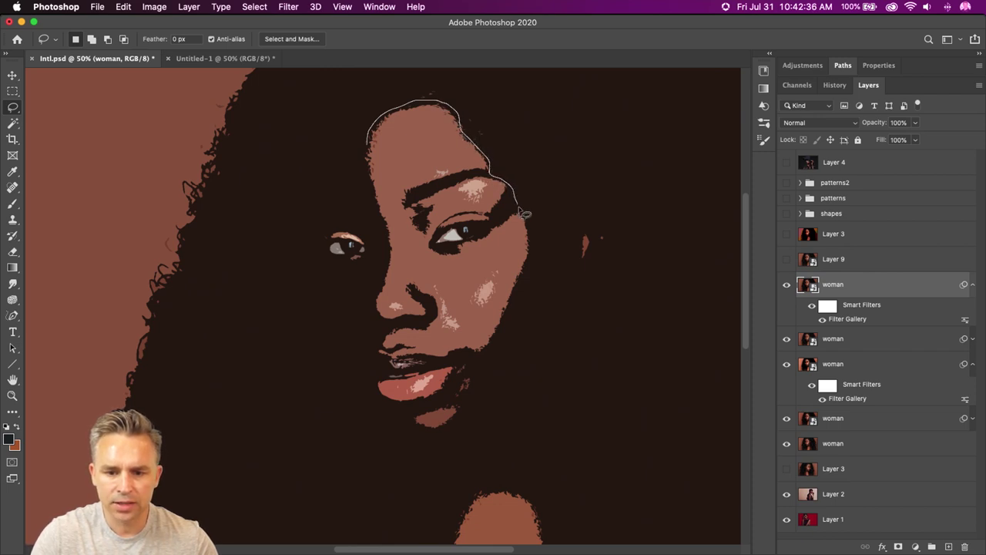
pyautogui.moveTo(525, 214)
pyautogui.mouseDown()
pyautogui.moveTo(527, 267)
pyautogui.moveTo(477, 368)
pyautogui.moveTo(475, 399)
pyautogui.moveTo(461, 422)
pyautogui.moveTo(423, 439)
pyautogui.moveTo(376, 387)
pyautogui.moveTo(386, 333)
pyautogui.moveTo(375, 317)
pyautogui.moveTo(388, 252)
pyautogui.moveTo(368, 143)
pyautogui.mouseUp()
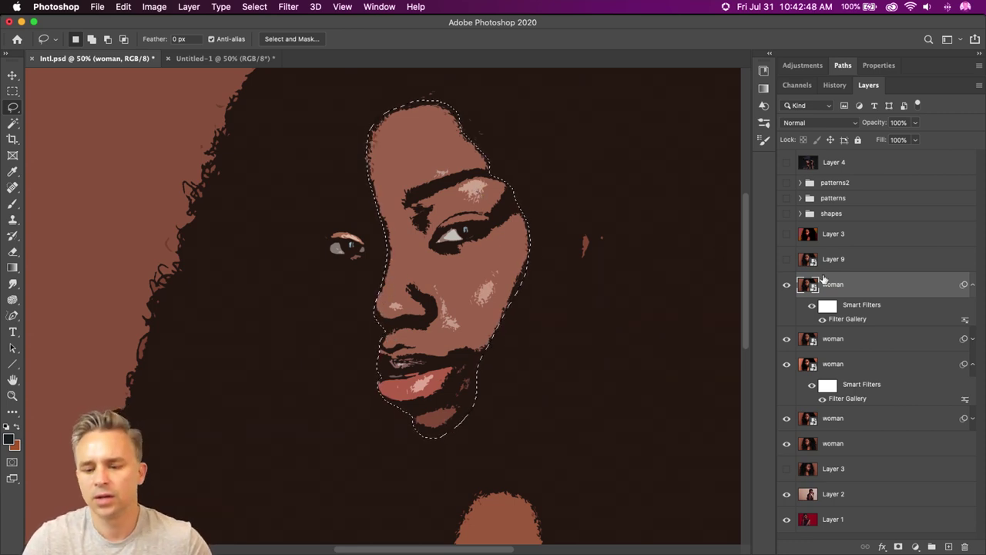
pyautogui.click(897, 546)
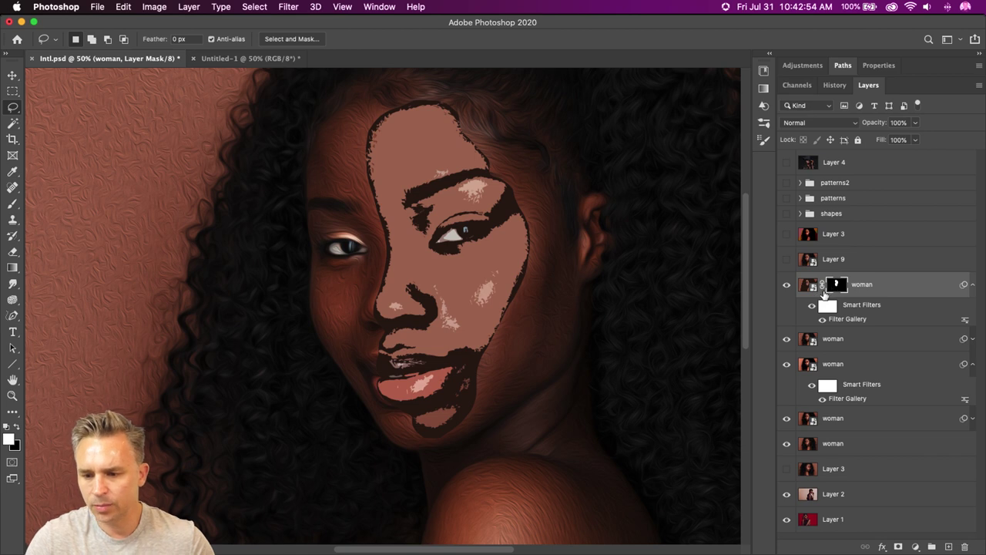
# Hide the masked Cutout layer and view its face mask on its own.
pyautogui.click(786, 284)
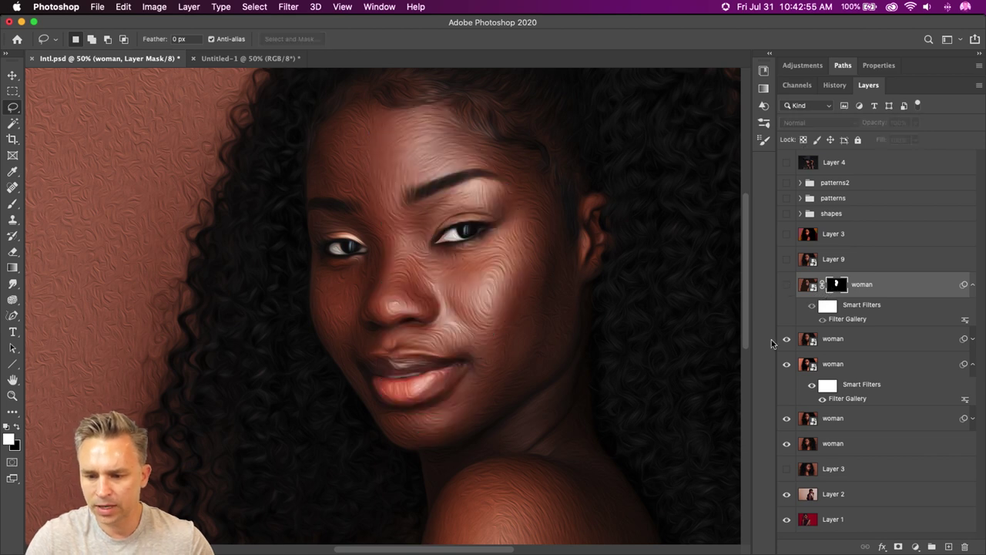
pyautogui.moveTo(837, 284)
pyautogui.mouseDown()
pyautogui.moveTo(841, 330)
pyautogui.moveTo(837, 269)
pyautogui.moveTo(837, 284)
pyautogui.mouseUp()
pyautogui.keyDown('alt'); pyautogui.click(837, 284); pyautogui.keyUp('alt')
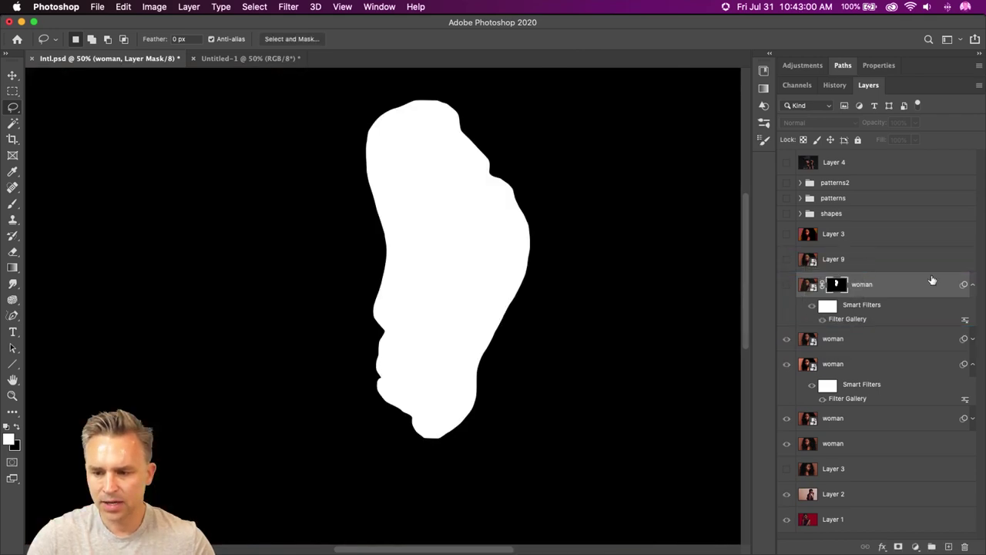
pyautogui.click(972, 285)
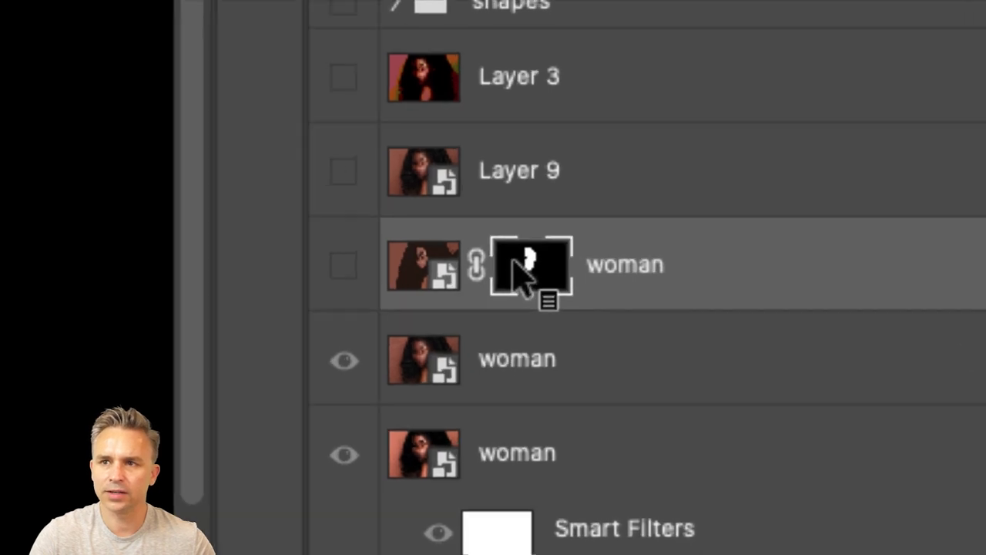
# Copy the face mask onto the woman layer below and invert it.
pyautogui.moveTo(529, 270); pyautogui.dragTo(527, 352)
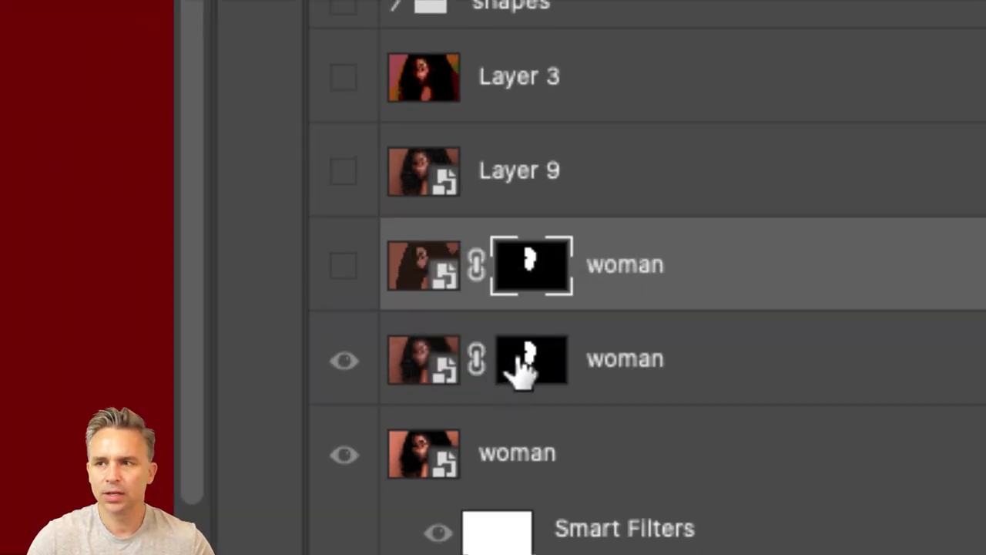
pyautogui.moveTo(519, 264); pyautogui.dragTo(554, 403)
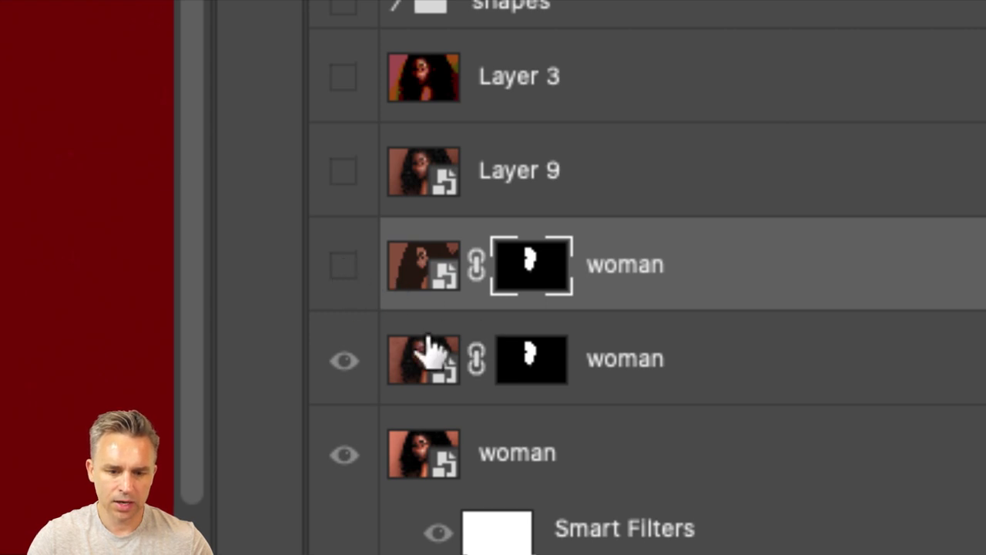
pyautogui.click(516, 366)
pyautogui.moveTo(505, 339); pyautogui.dragTo(520, 366)
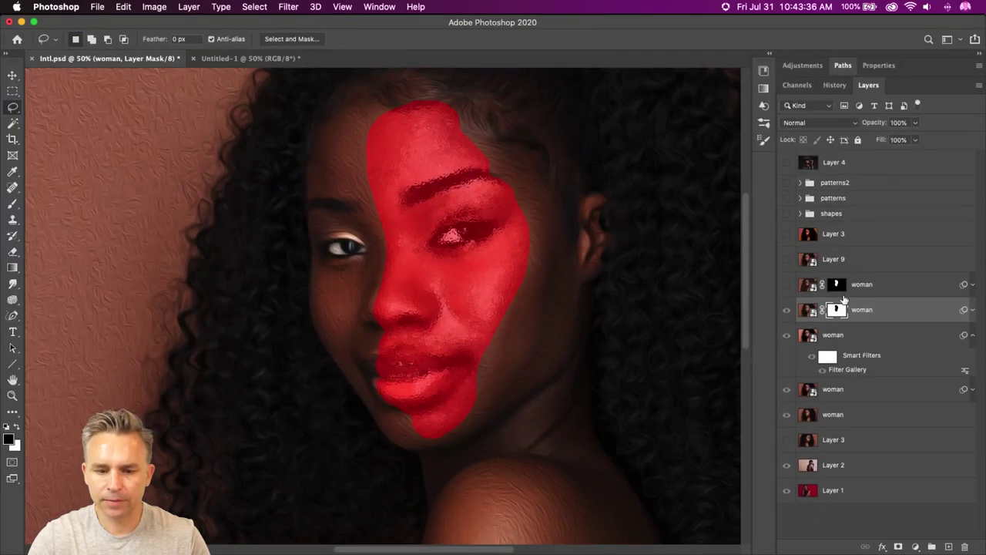
# Hide the two Filter Gallery woman layers and expand the masked layer's smart filters.
pyautogui.click(805, 309)
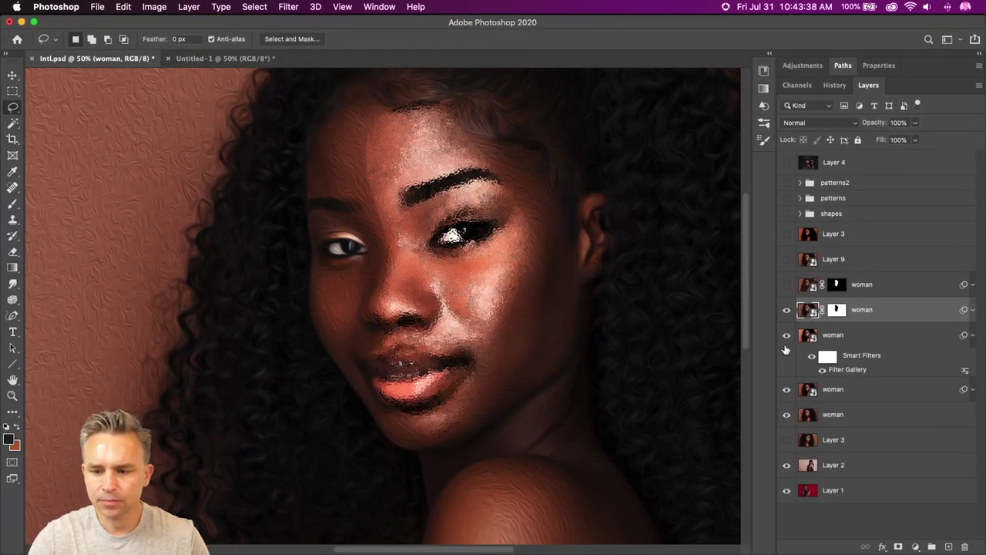
pyautogui.click(787, 335)
pyautogui.click(787, 389)
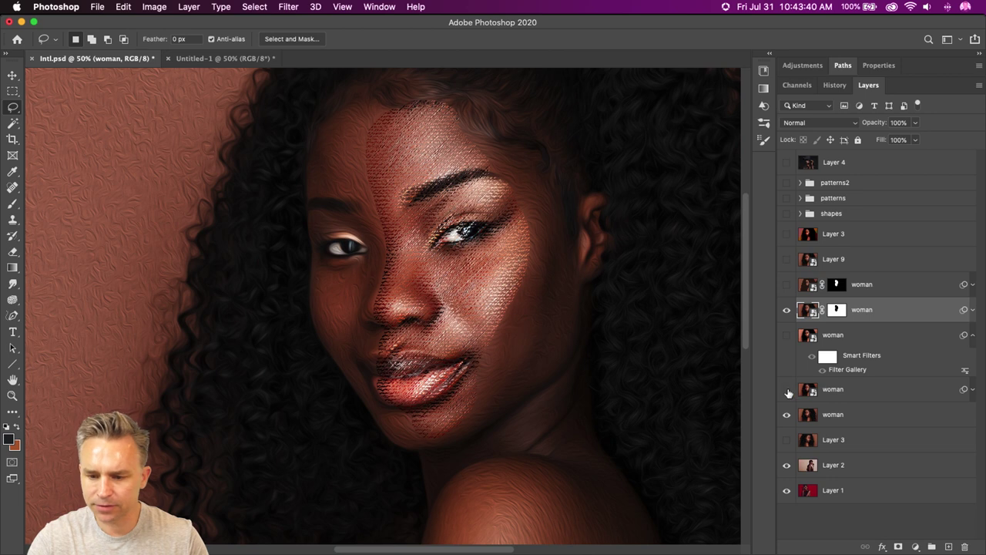
pyautogui.click(836, 310)
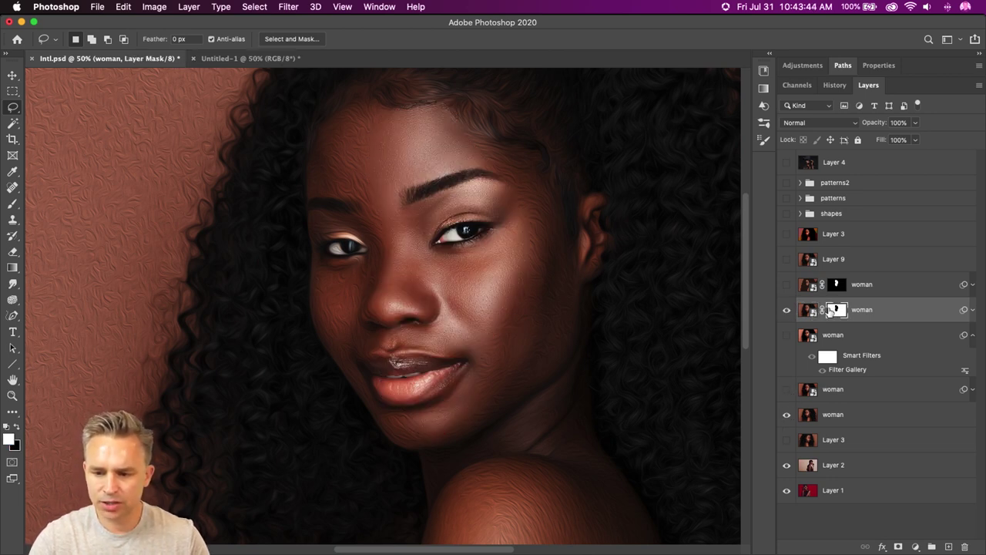
pyautogui.click(973, 311)
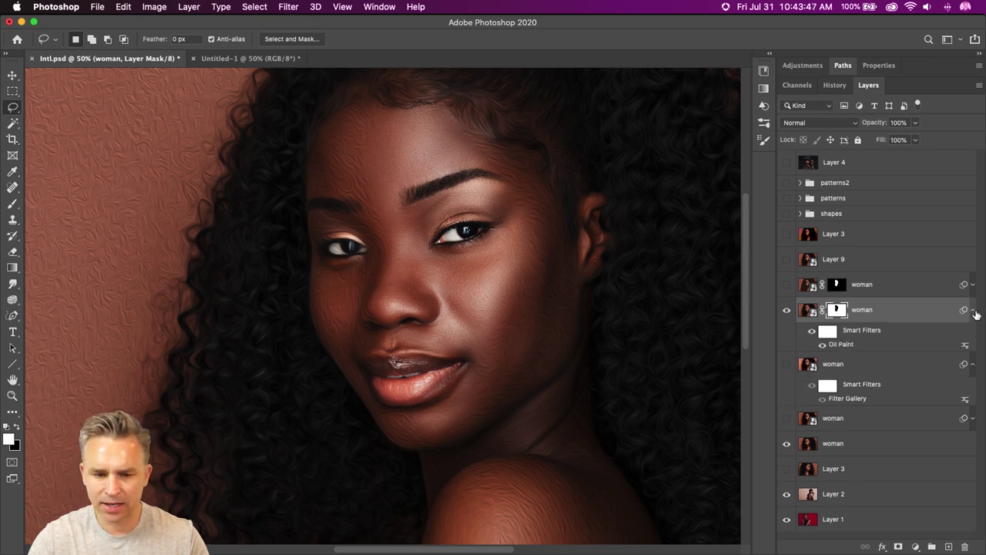
# Check the Oil Paint settings without changes, then enable Outer Glow on the layer.
pyautogui.doubleClick(868, 345)
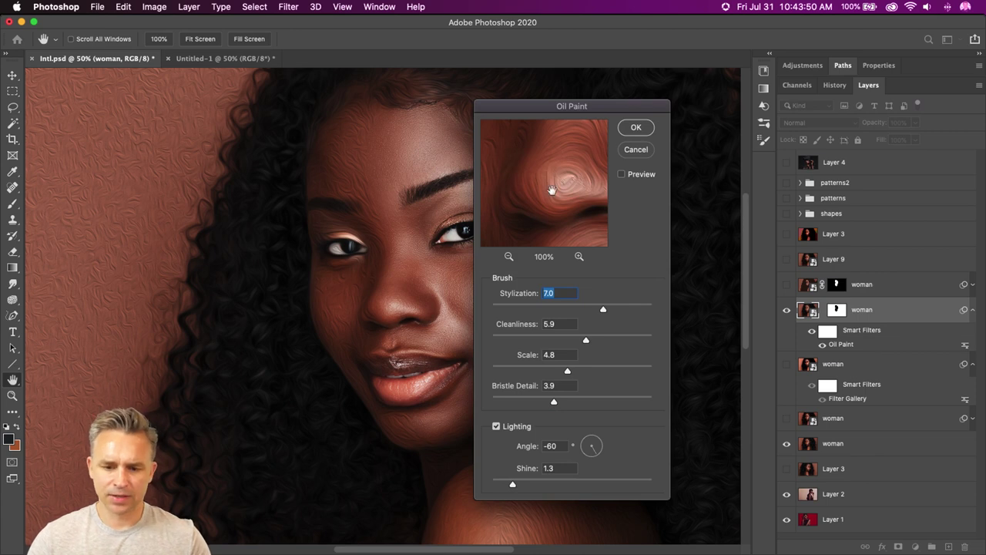
pyautogui.click(630, 152)
pyautogui.doubleClick(929, 313)
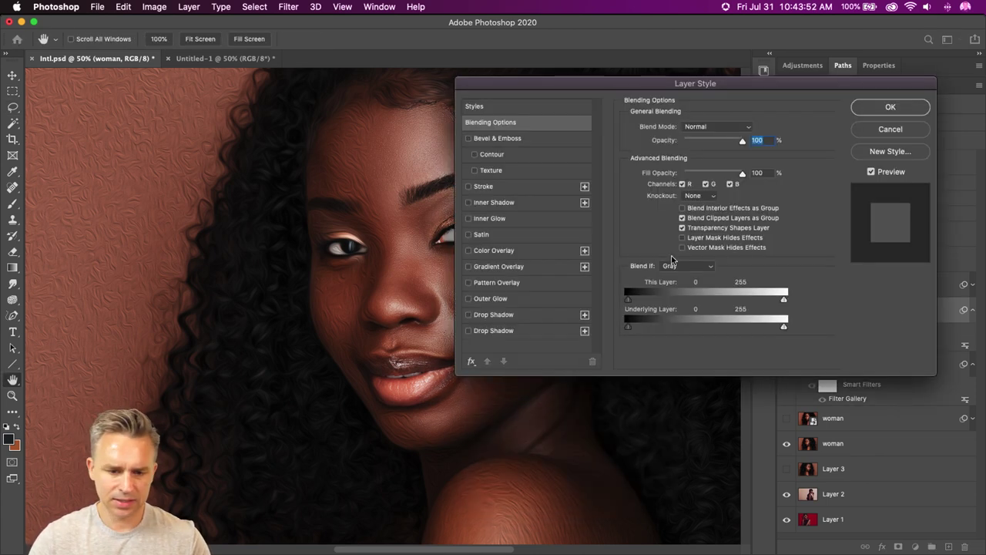
pyautogui.click(469, 299)
pyautogui.click(500, 298)
pyautogui.moveTo(555, 80); pyautogui.dragTo(472, 68)
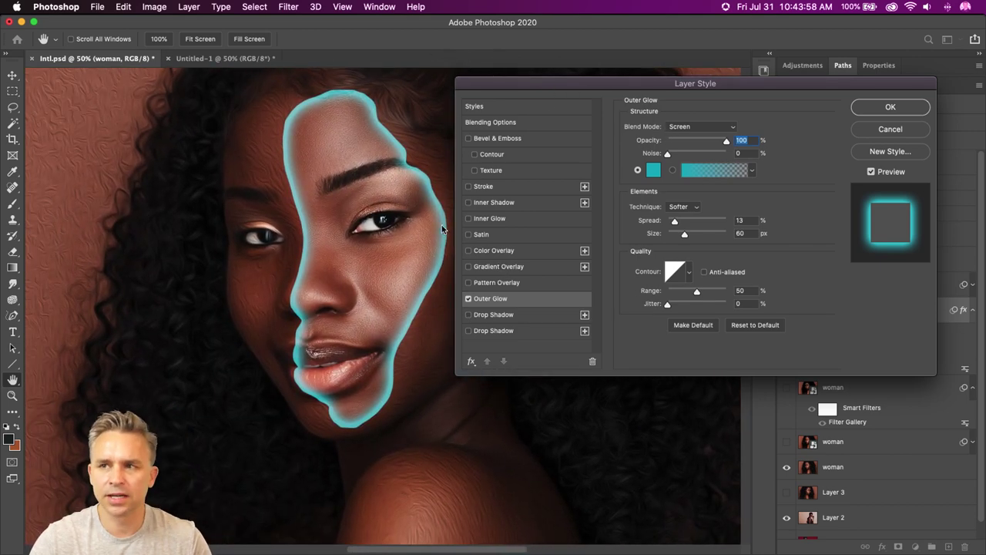
# Set the outer glow colour to pale ebfdff with Overlay blend mode and apply it.
pyautogui.click(651, 173)
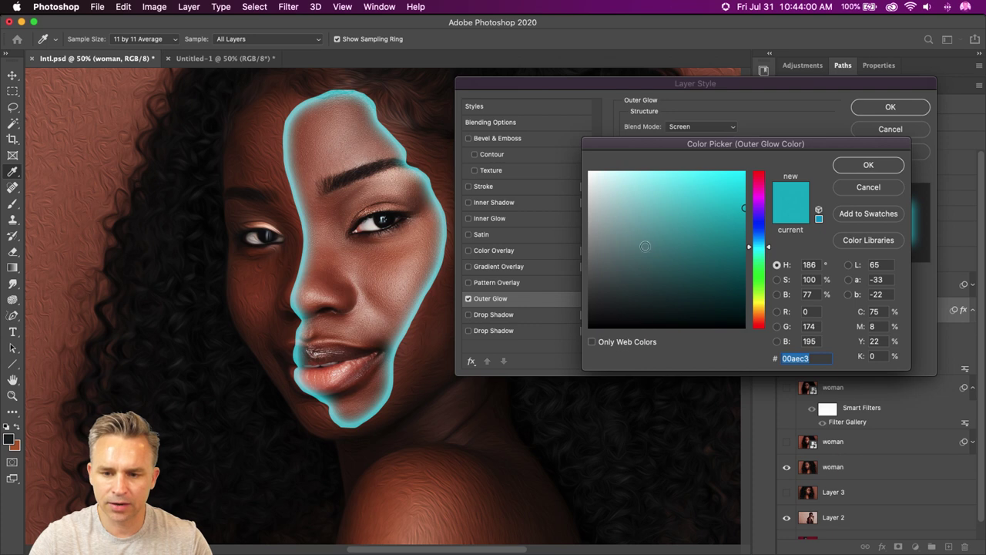
pyautogui.click(601, 171)
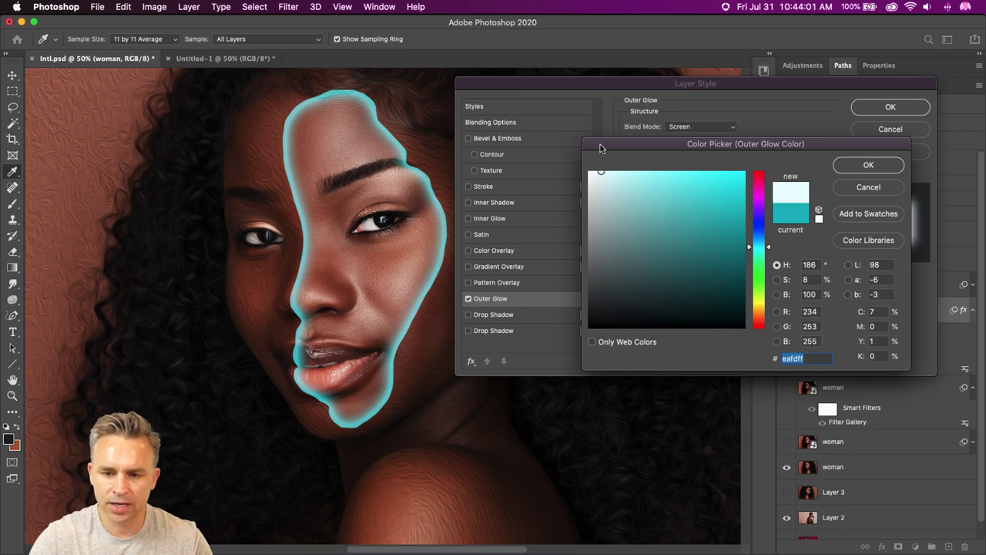
pyautogui.click(866, 168)
pyautogui.click(703, 129)
pyautogui.click(703, 171)
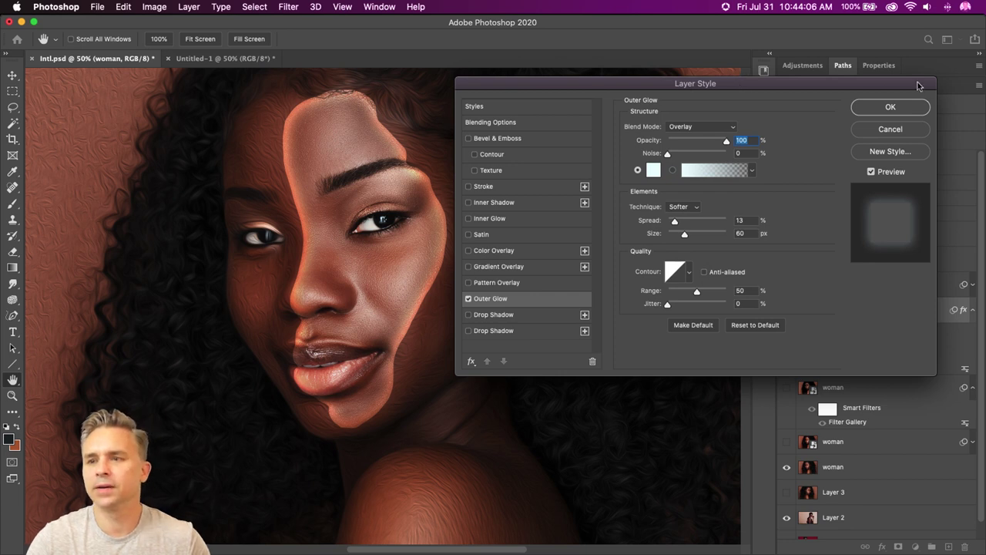
pyautogui.click(897, 110)
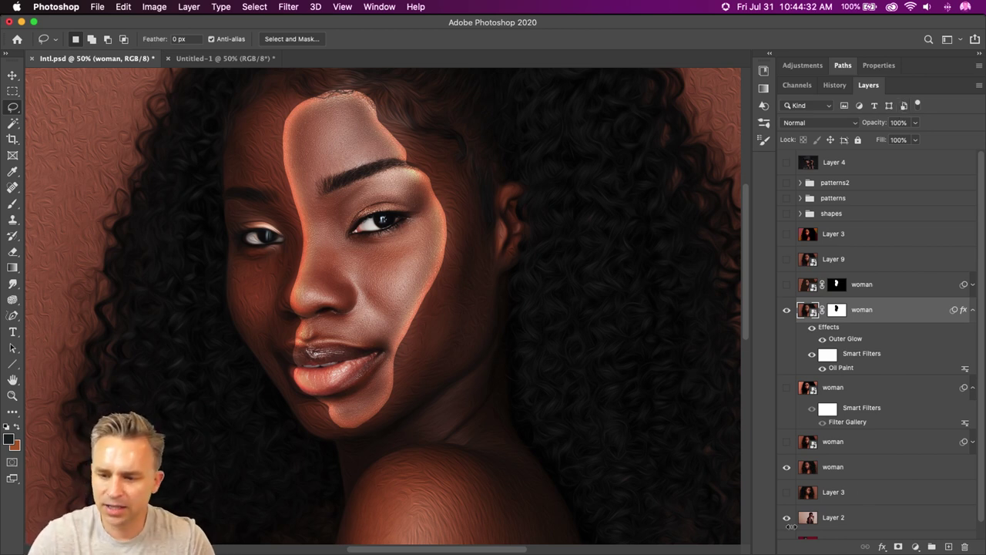
# Collapse the glowing layer's effects and the lower layer's filter list, then recentre the face.
pyautogui.click(972, 309)
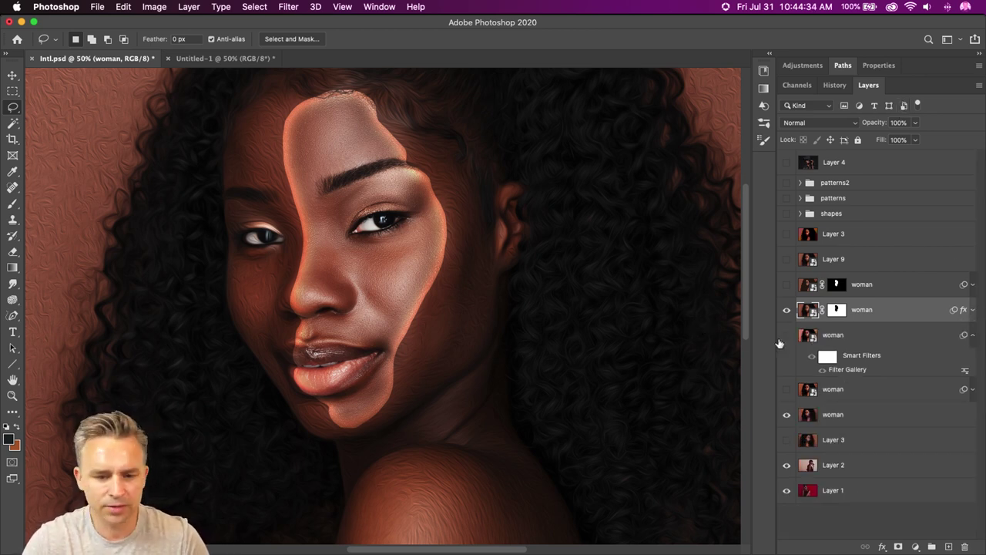
pyautogui.click(973, 335)
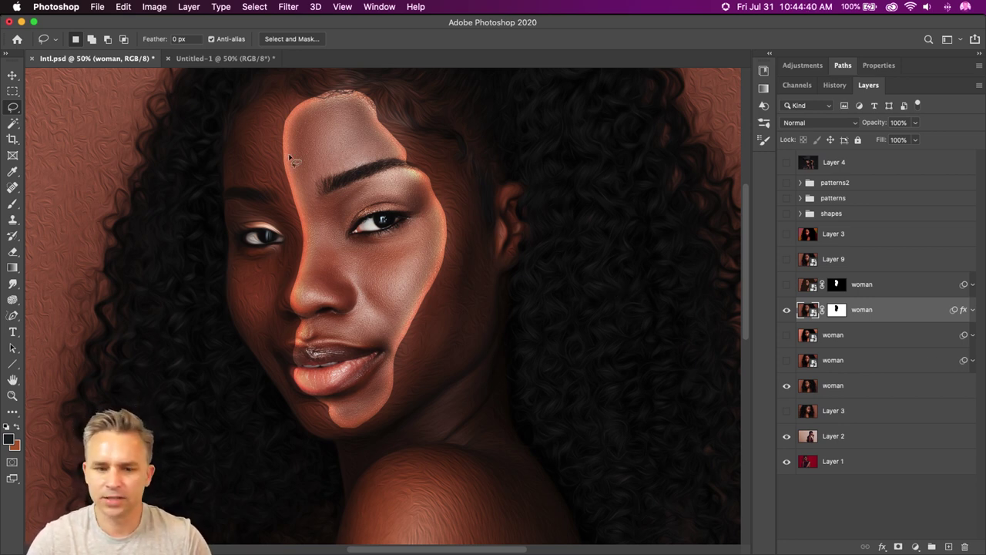
pyautogui.moveTo(245, 192)
pyautogui.mouseDown()
pyautogui.moveTo(358, 215)
pyautogui.moveTo(324, 205)
pyautogui.mouseUp()
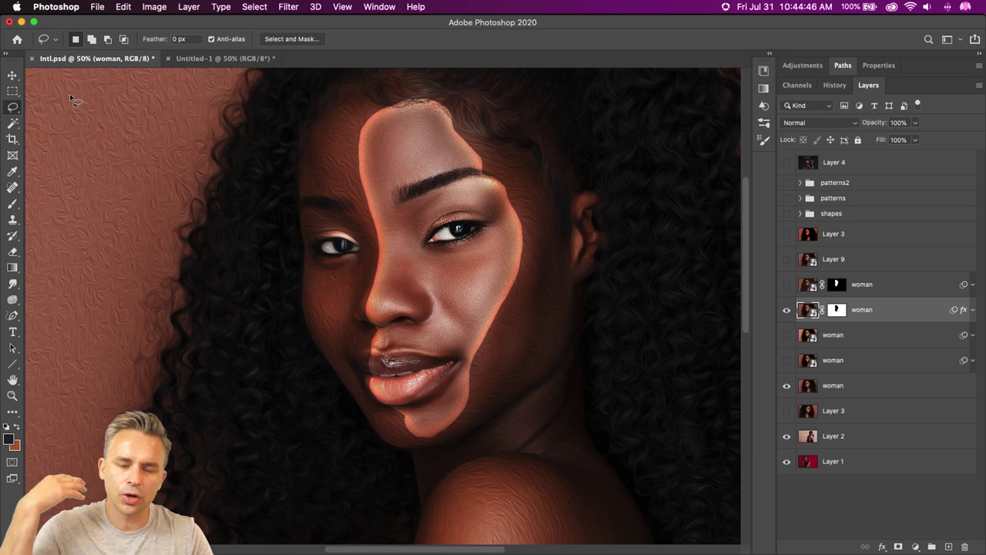
# Browse the Filter > Stylize menu and close it without applying a filter.
pyautogui.click(288, 6)
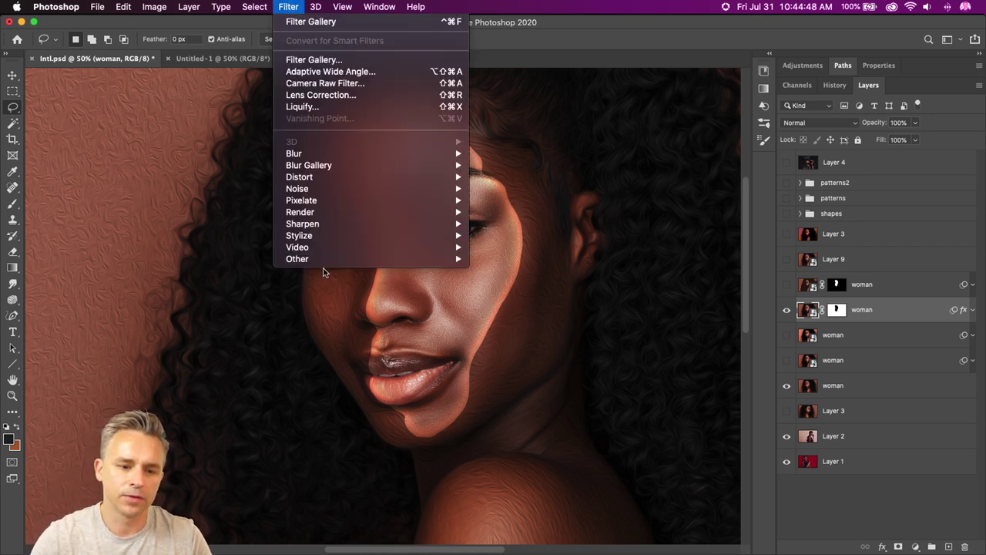
pyautogui.moveTo(314, 243)
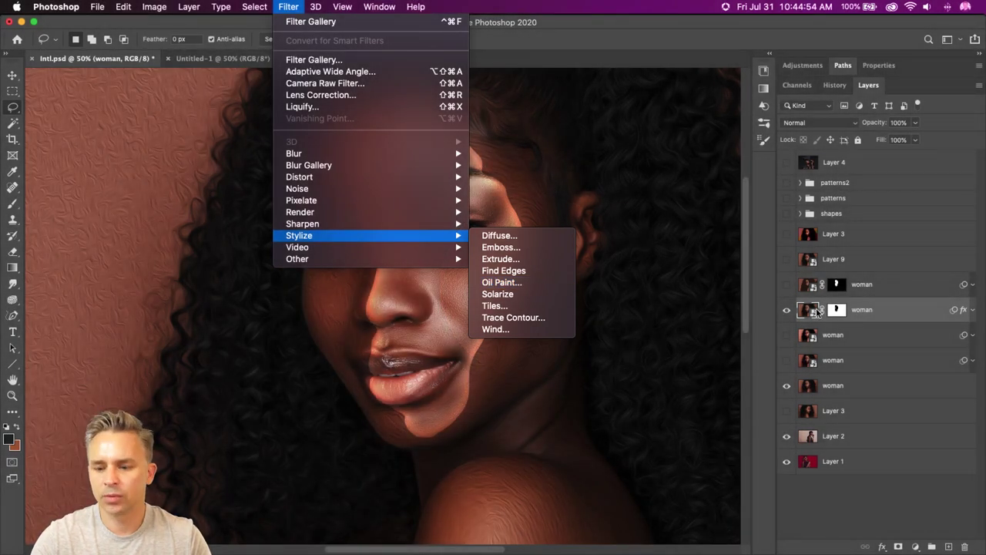
pyautogui.click(819, 312)
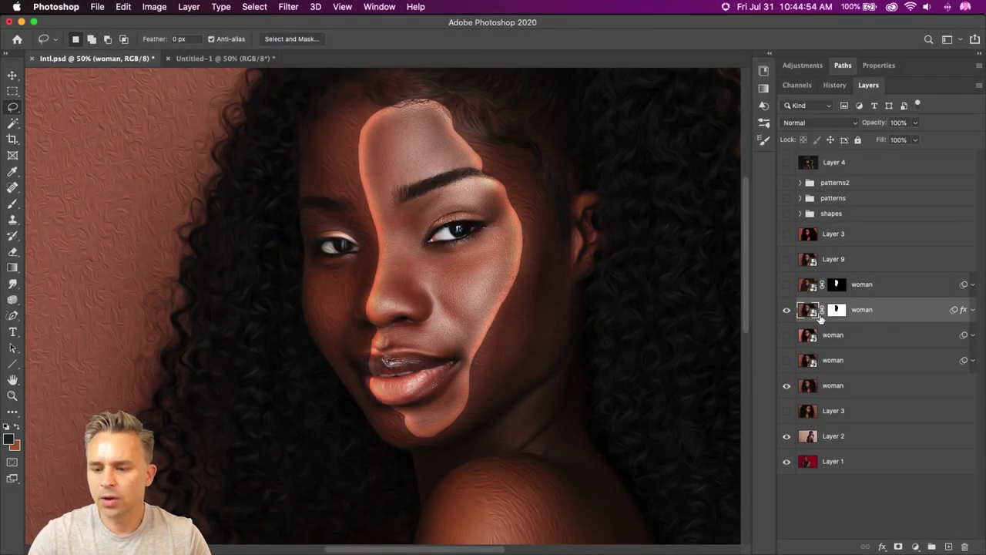
# Duplicate the woman layer, delete the copy's layer mask and trash its Oil Paint filter.
pyautogui.moveTo(863, 312); pyautogui.dragTo(885, 324)
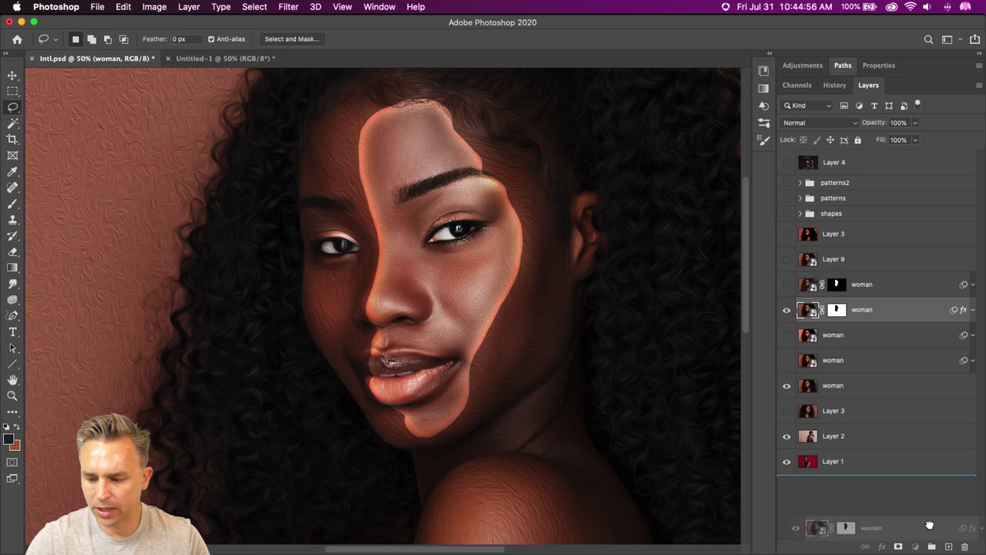
pyautogui.rightClick(836, 310)
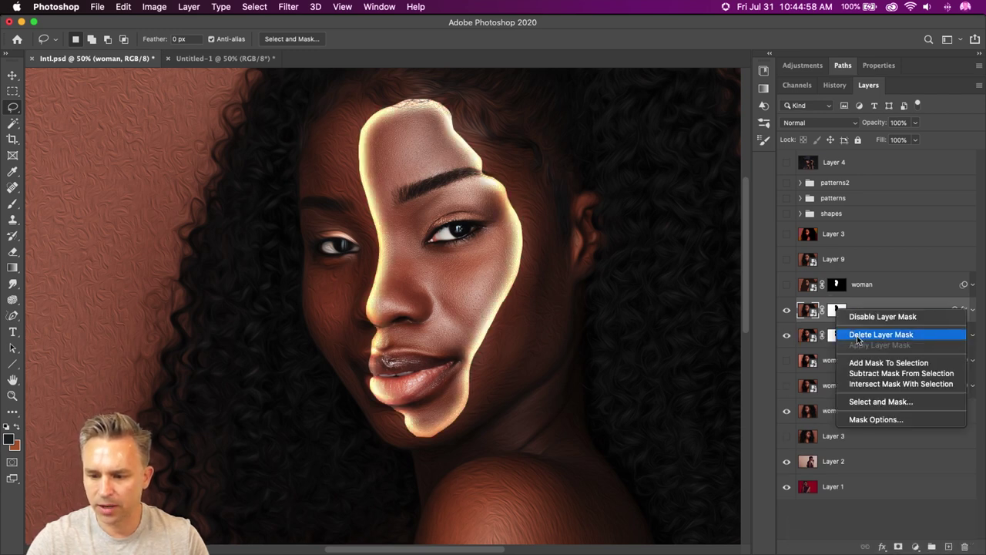
pyautogui.click(881, 334)
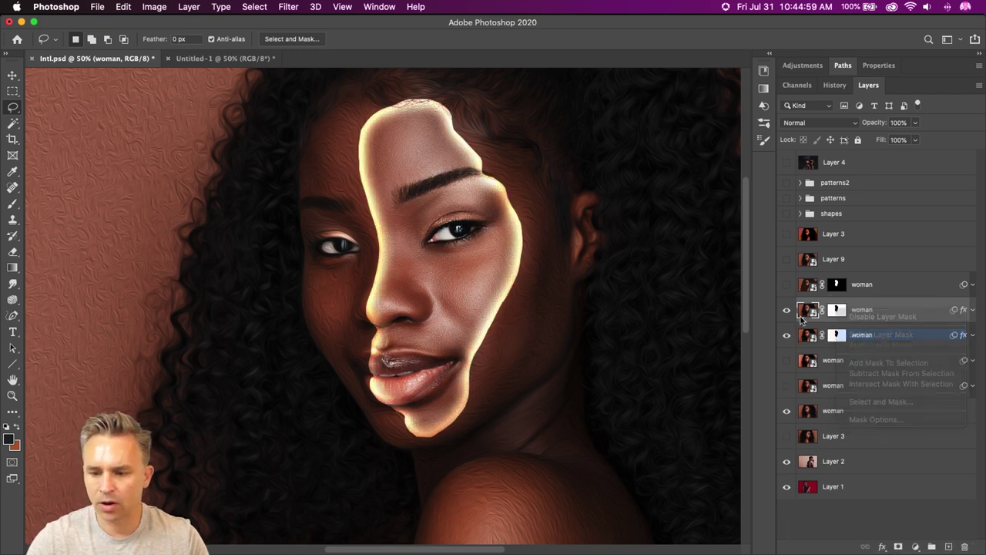
pyautogui.click(973, 310)
pyautogui.moveTo(847, 354); pyautogui.dragTo(965, 547)
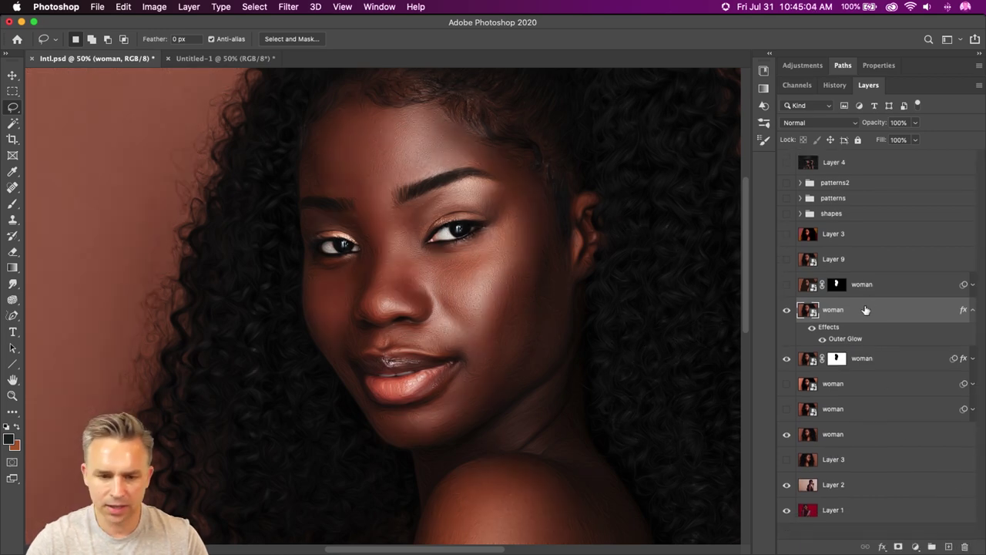
# Remove the copy's Outer Glow effect and rasterize the copied woman layer.
pyautogui.rightClick(860, 310)
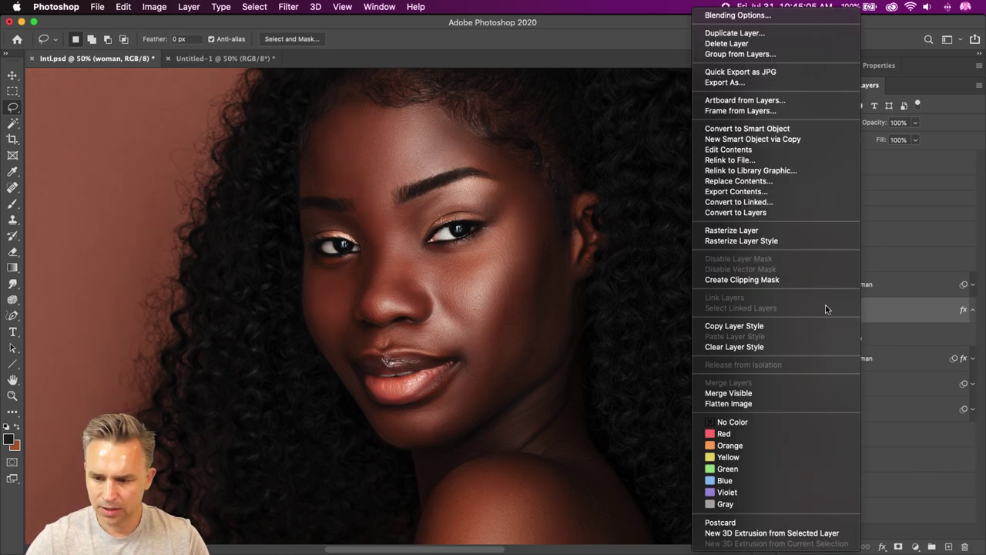
pyautogui.click(928, 324)
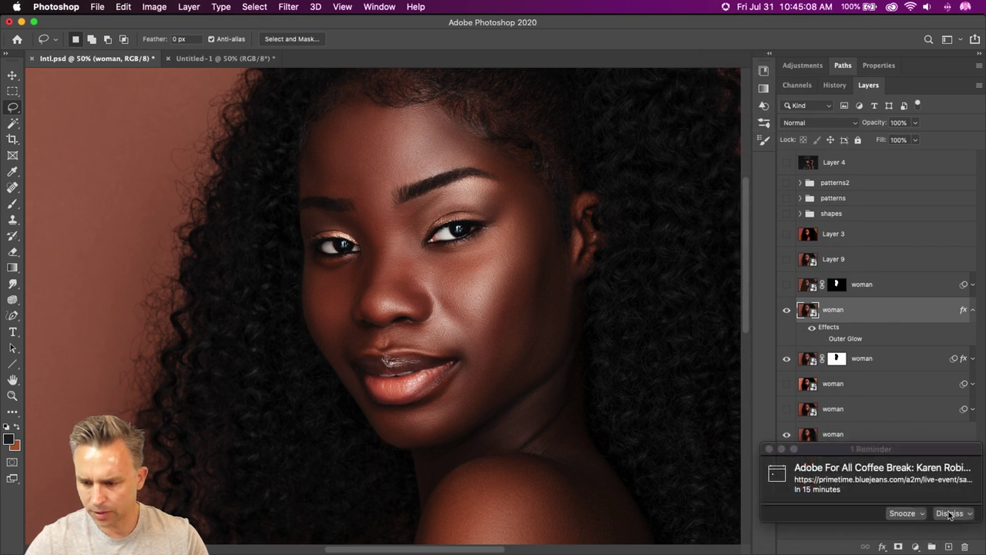
pyautogui.click(950, 515)
pyautogui.moveTo(840, 339); pyautogui.dragTo(963, 544)
pyautogui.rightClick(873, 311)
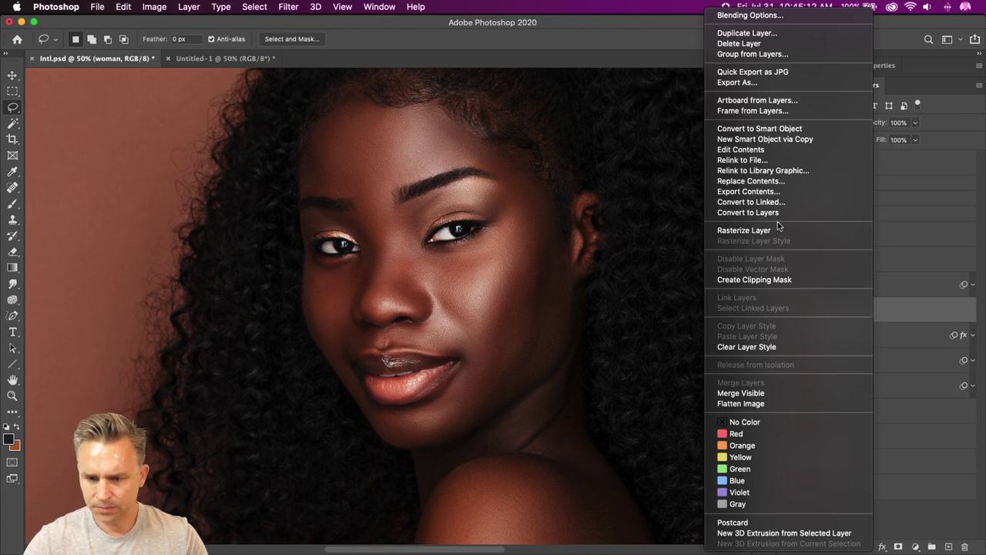
pyautogui.click(774, 229)
# Pick the Mixer Brush and paint a dark leaf stroke across the forehead, then undo it.
pyautogui.click(13, 203)
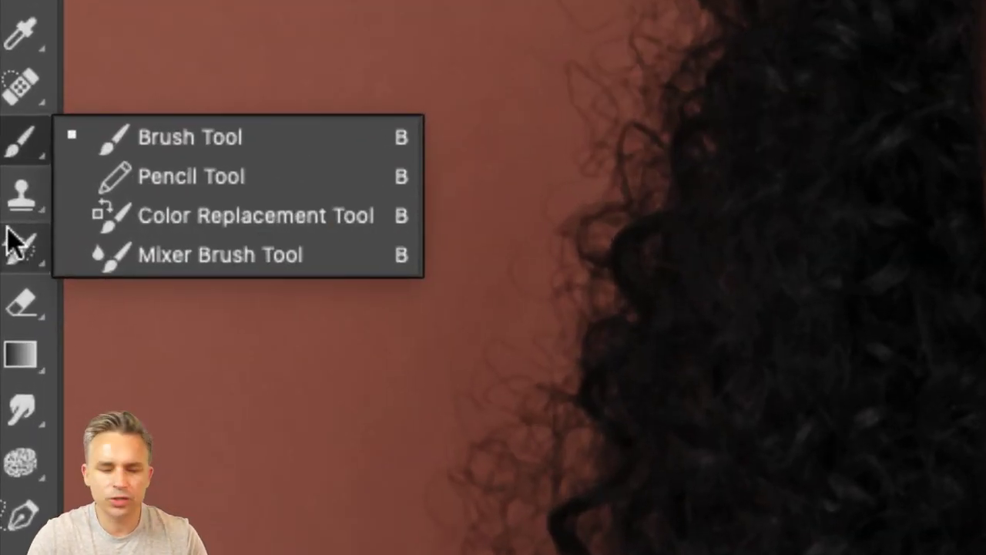
pyautogui.click(25, 154)
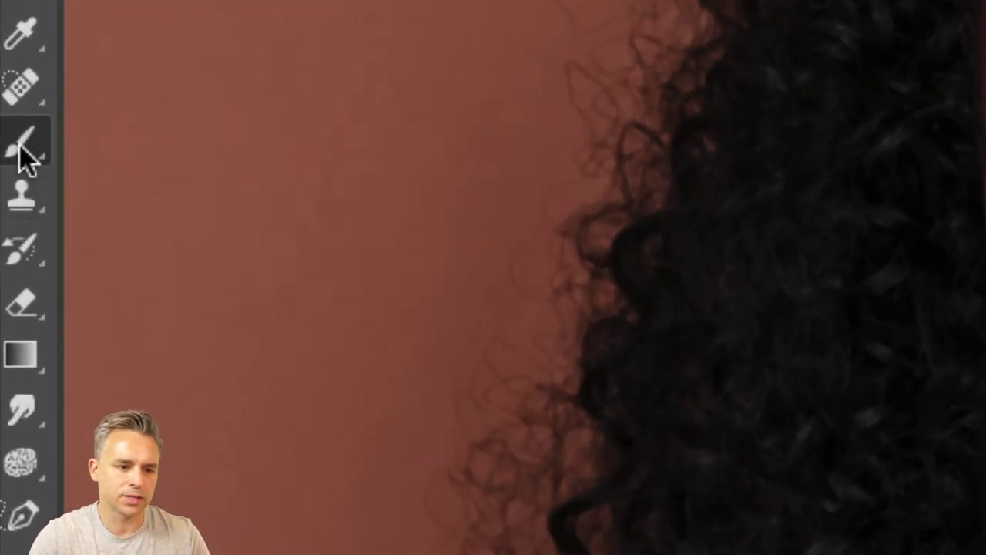
pyautogui.moveTo(26, 154)
pyautogui.mouseDown()
pyautogui.moveTo(165, 177)
pyautogui.moveTo(170, 249)
pyautogui.moveTo(31, 253)
pyautogui.mouseUp()
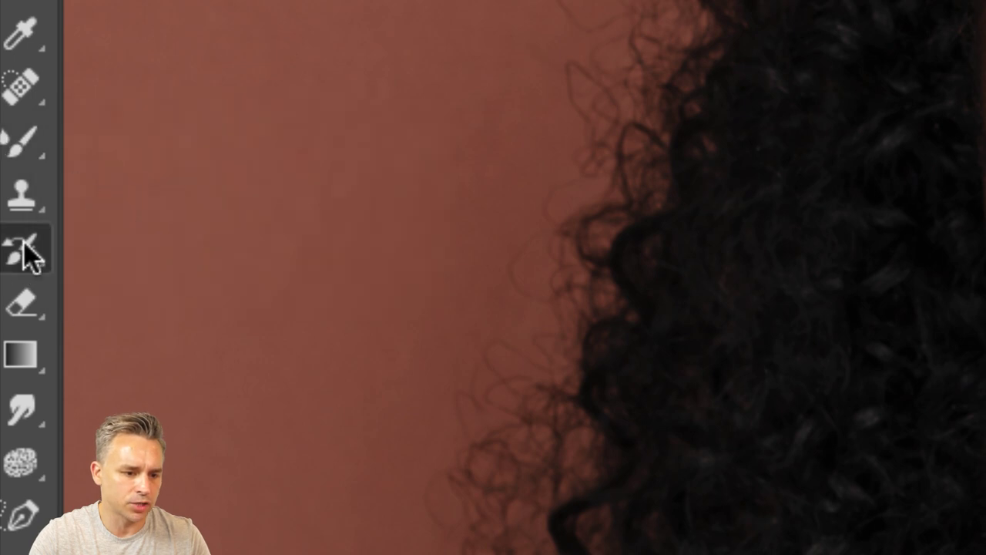
pyautogui.click(25, 254)
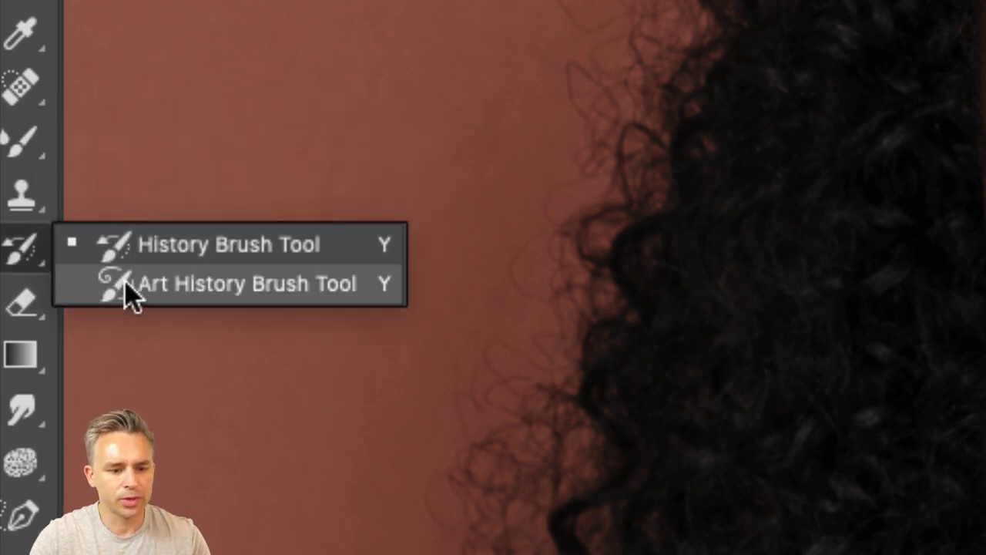
pyautogui.click(10, 152)
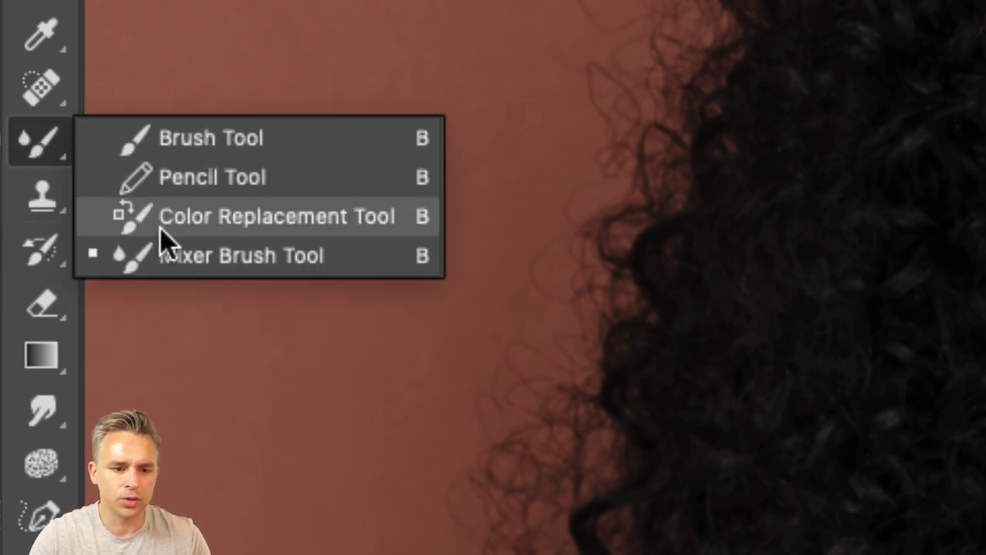
pyautogui.press('Escape')
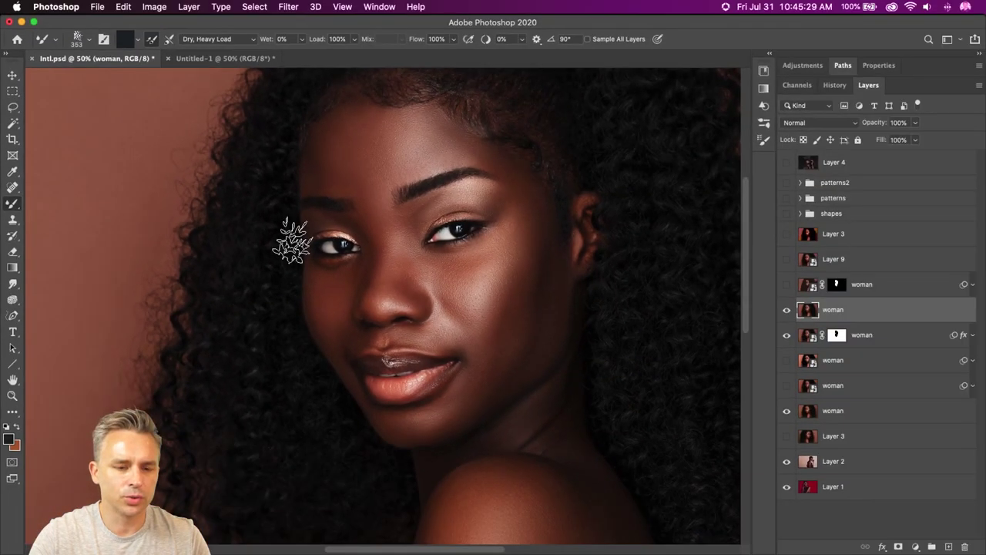
pyautogui.moveTo(339, 162)
pyautogui.mouseDown()
pyautogui.moveTo(374, 108)
pyautogui.moveTo(389, 143)
pyautogui.mouseUp()
pyautogui.press('super+z')
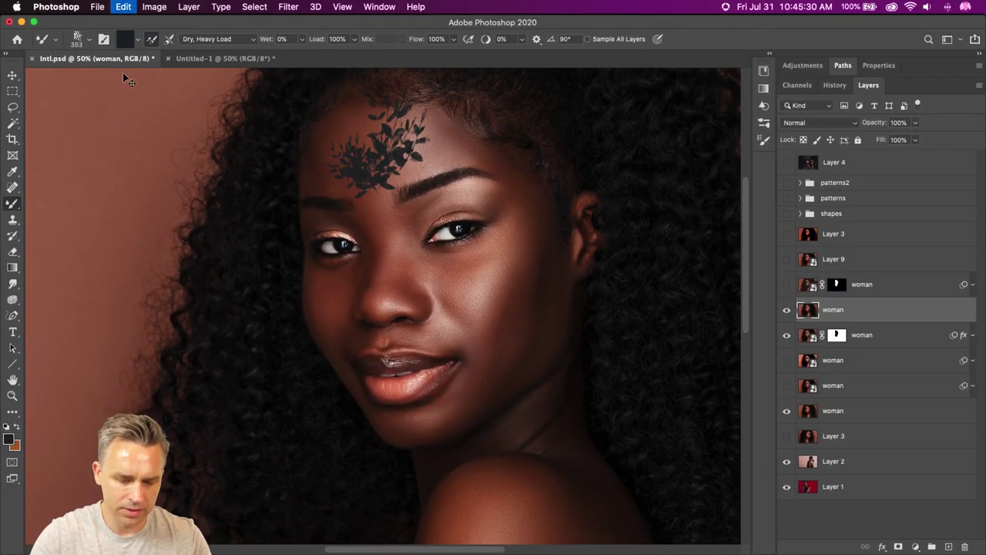
# Reset the Mixer Brush and choose the Wet, Heavy Mix preset (Wet 50%, Load 50%, Mix 100%).
pyautogui.click(93, 40)
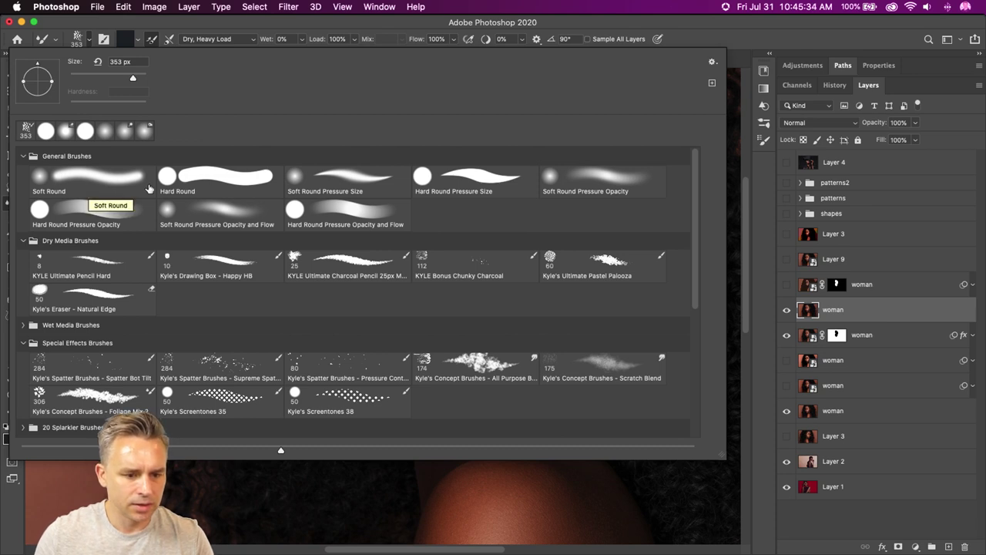
pyautogui.rightClick(50, 38)
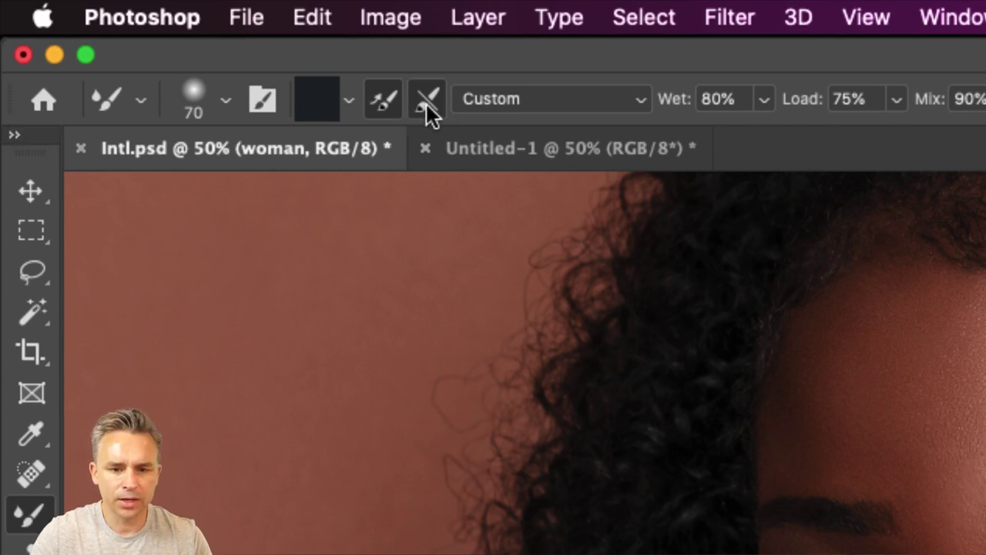
pyautogui.rightClick(113, 98)
pyautogui.press('Escape')
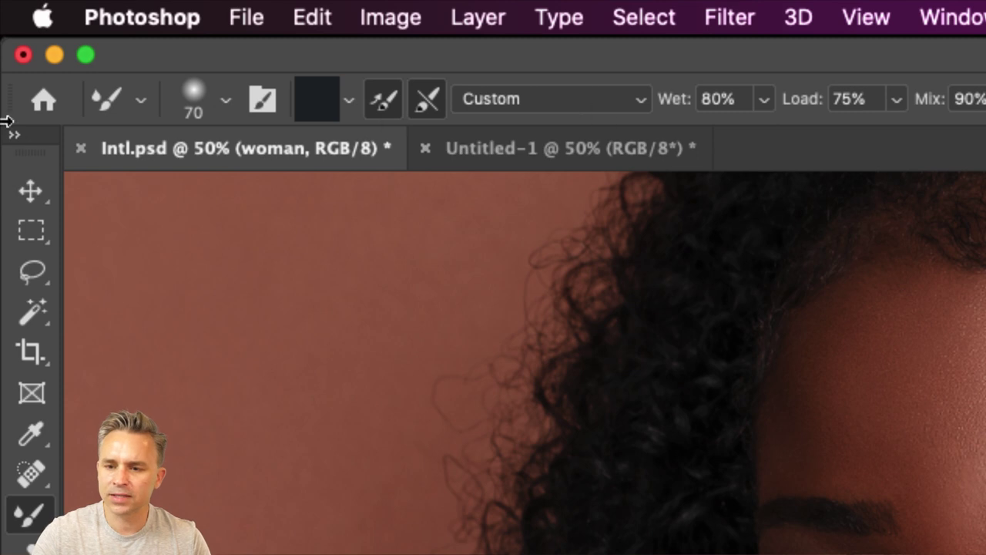
pyautogui.rightClick(109, 98)
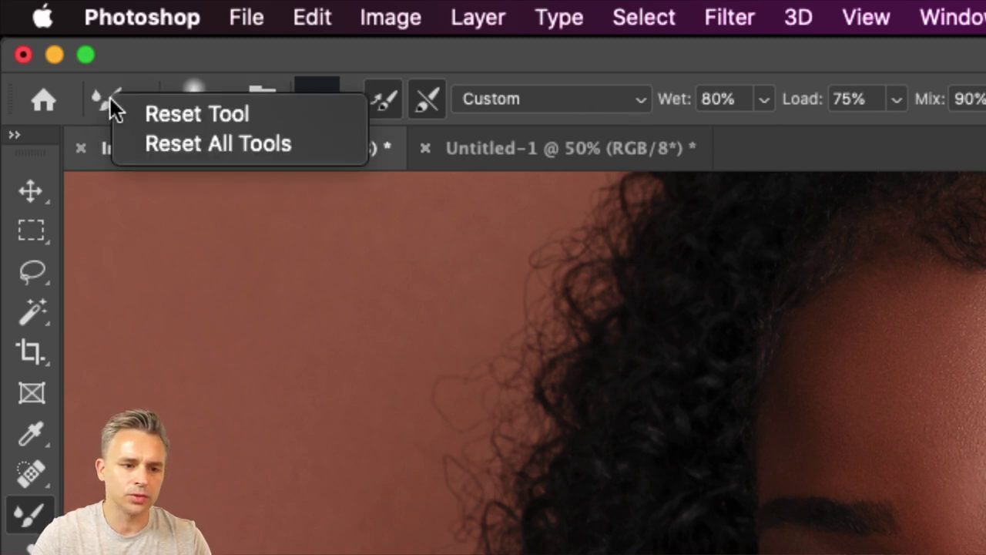
pyautogui.click(178, 113)
pyautogui.click(564, 116)
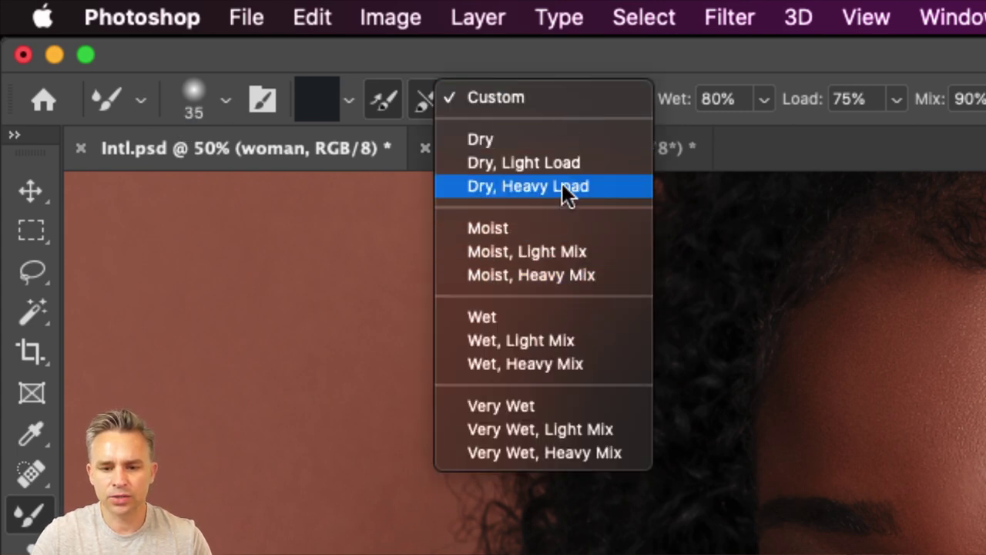
pyautogui.click(580, 367)
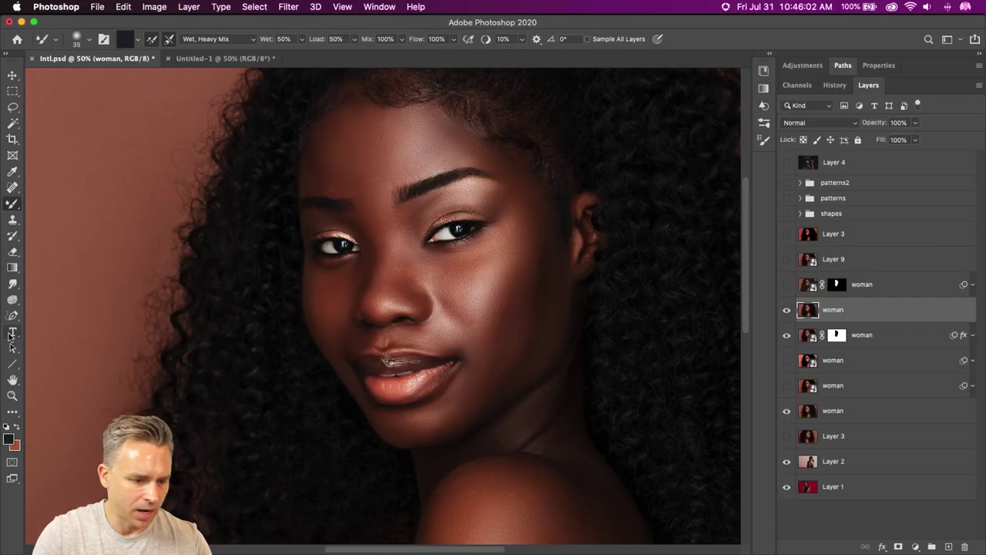
# Set an orange foreground colour and brush a smoothing, lightening stroke over the forehead.
pyautogui.click(17, 428)
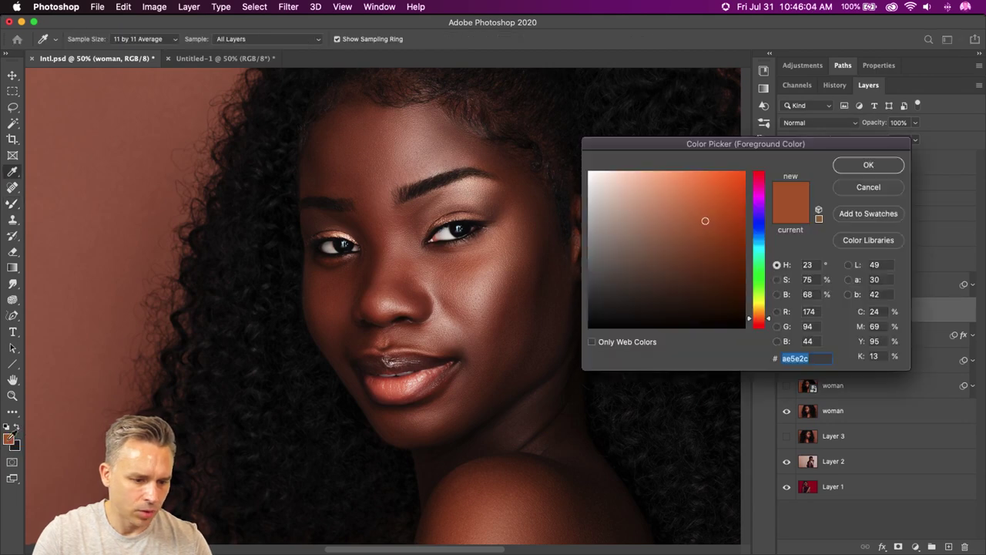
pyautogui.click(8, 438)
pyautogui.click(730, 183)
pyautogui.press('Return')
pyautogui.press('b')
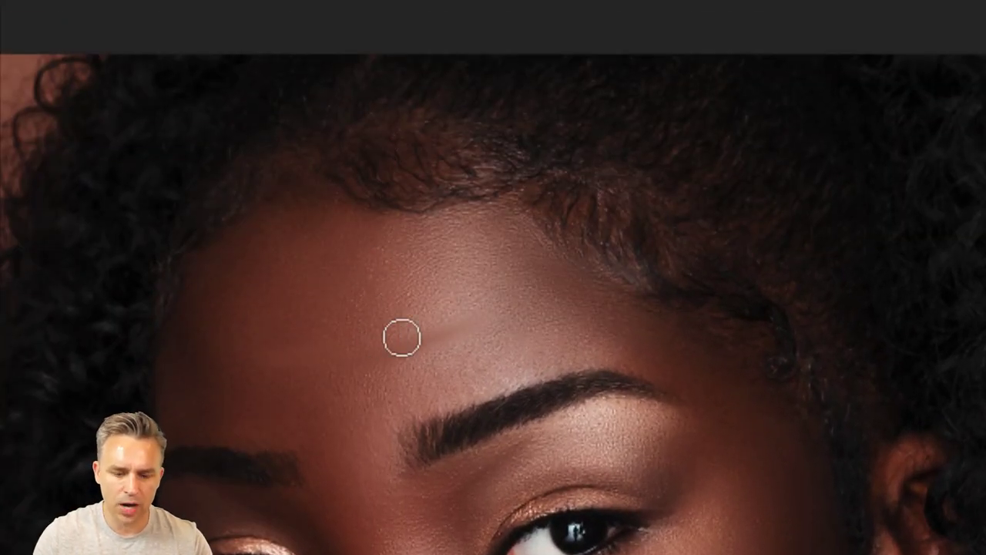
pyautogui.moveTo(400, 337)
pyautogui.mouseDown()
pyautogui.moveTo(543, 322)
pyautogui.moveTo(445, 320)
pyautogui.moveTo(484, 299)
pyautogui.moveTo(597, 341)
pyautogui.mouseUp()
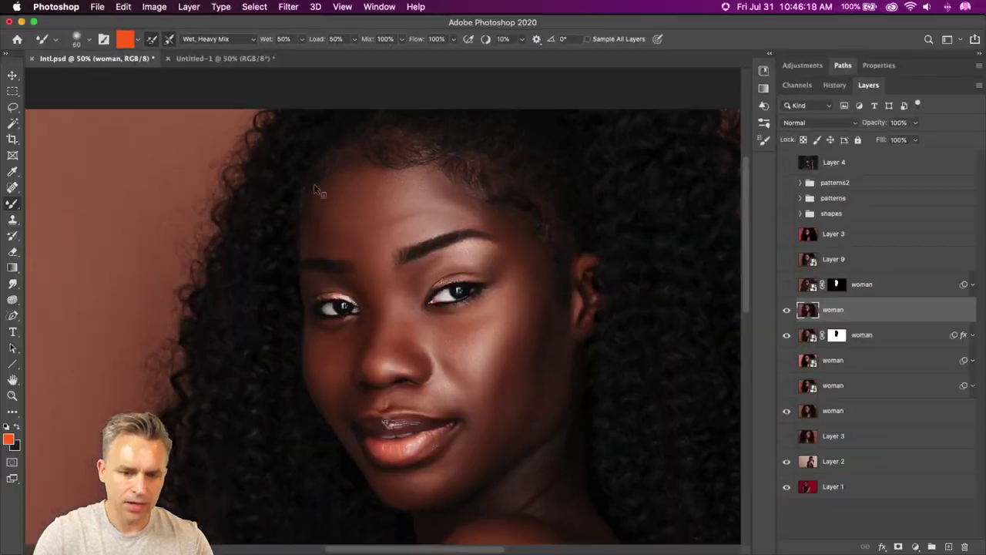
# Raise the Mixer Brush hardness to about 54%.
pyautogui.click(88, 39)
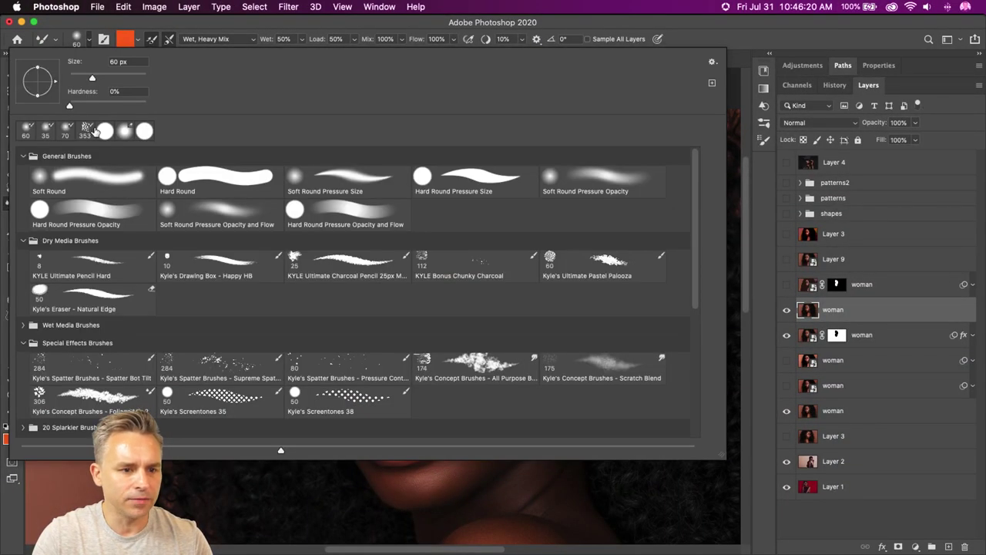
pyautogui.moveTo(86, 107); pyautogui.dragTo(112, 107)
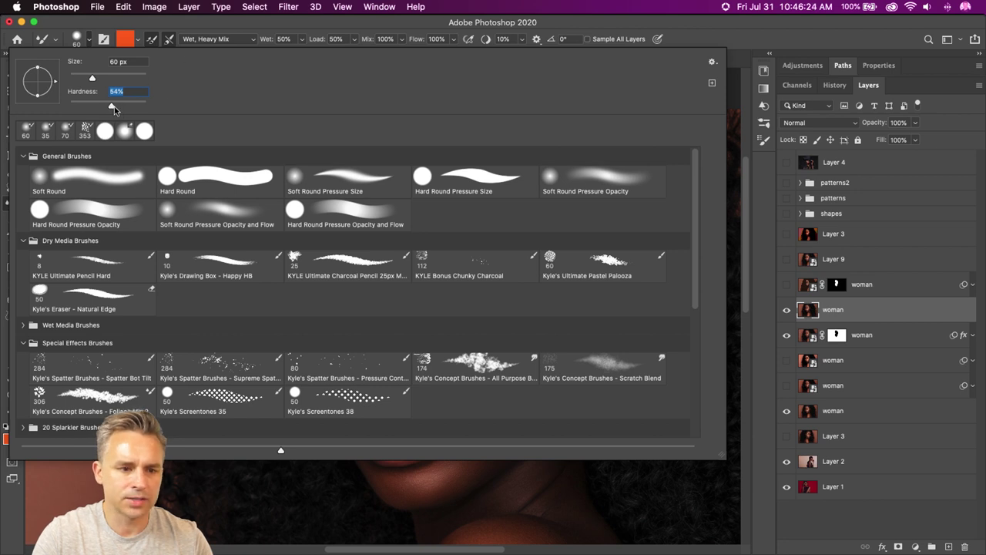
pyautogui.press('Return')
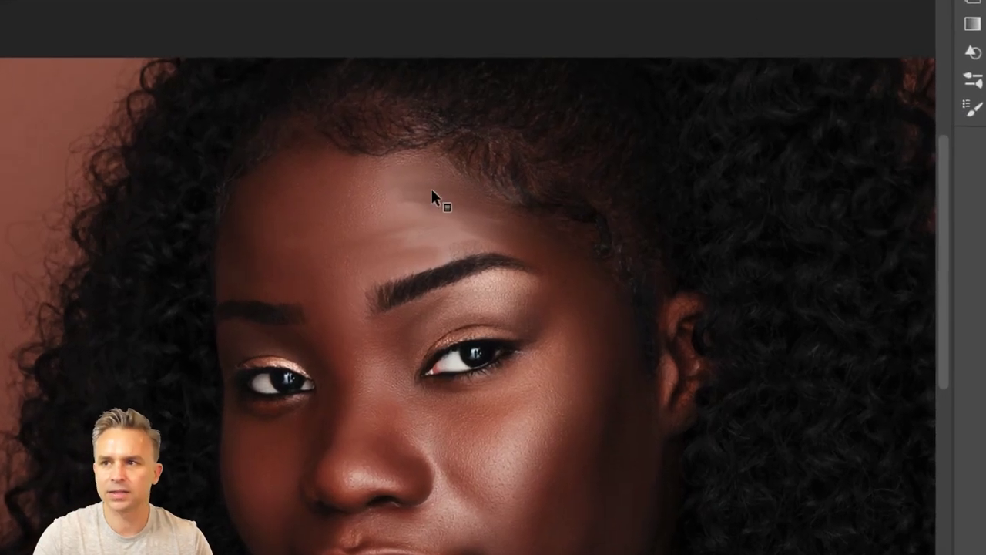
# Smear the forehead, right eyebrow, eyelid shadow and under-eye lash line into smooth skin.
pyautogui.moveTo(431, 192); pyautogui.dragTo(455, 209)
pyautogui.moveTo(367, 350)
pyautogui.mouseDown()
pyautogui.moveTo(466, 326)
pyautogui.moveTo(376, 352)
pyautogui.moveTo(375, 340)
pyautogui.moveTo(446, 305)
pyautogui.moveTo(413, 322)
pyautogui.moveTo(506, 290)
pyautogui.moveTo(521, 308)
pyautogui.moveTo(463, 329)
pyautogui.moveTo(529, 299)
pyautogui.moveTo(590, 309)
pyautogui.moveTo(510, 315)
pyautogui.moveTo(445, 347)
pyautogui.moveTo(553, 336)
pyautogui.moveTo(571, 358)
pyautogui.moveTo(444, 362)
pyautogui.moveTo(519, 374)
pyautogui.moveTo(513, 365)
pyautogui.moveTo(409, 407)
pyautogui.moveTo(404, 376)
pyautogui.mouseUp()
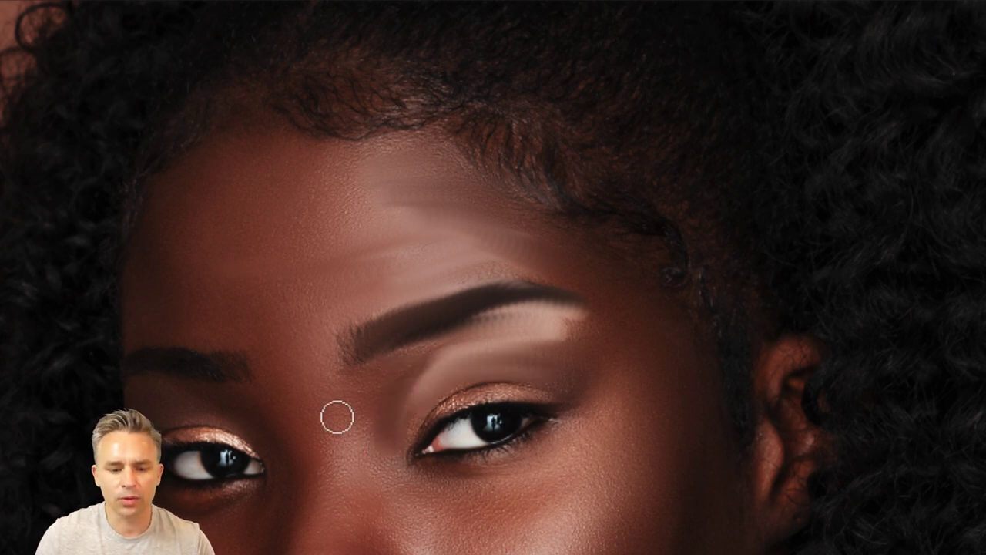
pyautogui.moveTo(412, 432)
pyautogui.mouseDown()
pyautogui.moveTo(479, 383)
pyautogui.moveTo(469, 398)
pyautogui.moveTo(575, 396)
pyautogui.mouseUp()
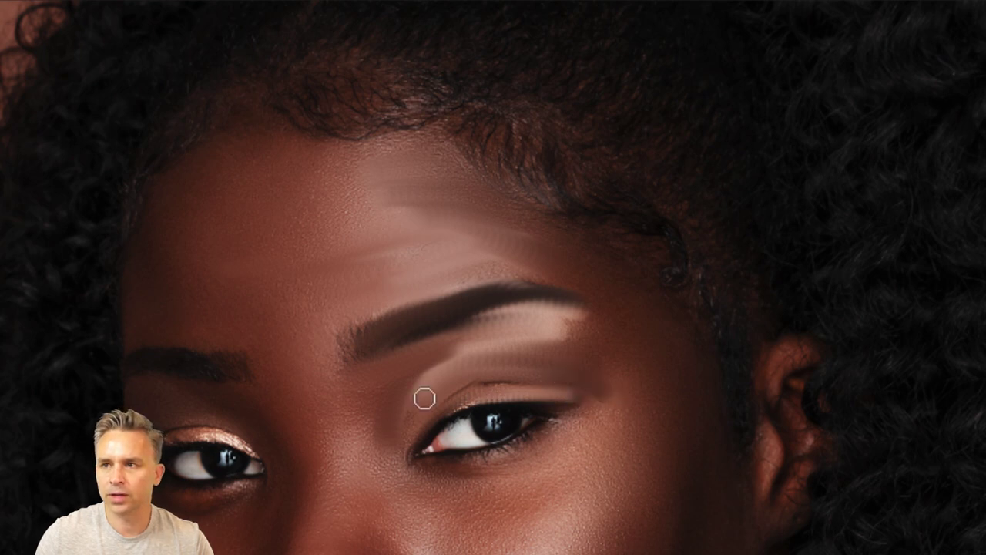
pyautogui.moveTo(453, 337); pyautogui.dragTo(446, 224)
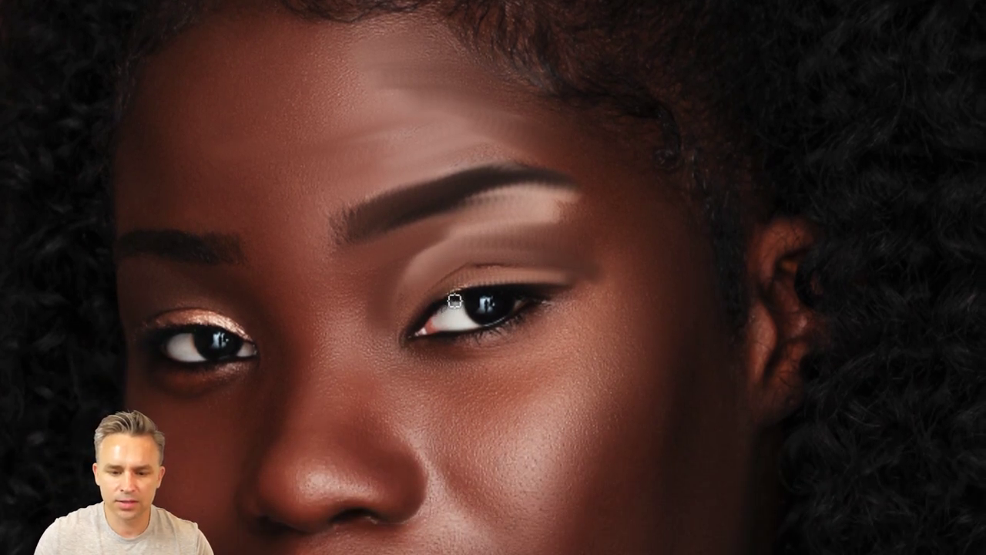
pyautogui.moveTo(417, 337)
pyautogui.mouseDown()
pyautogui.moveTo(496, 342)
pyautogui.moveTo(523, 318)
pyautogui.moveTo(476, 336)
pyautogui.moveTo(554, 299)
pyautogui.moveTo(523, 310)
pyautogui.moveTo(539, 301)
pyautogui.moveTo(604, 292)
pyautogui.mouseUp()
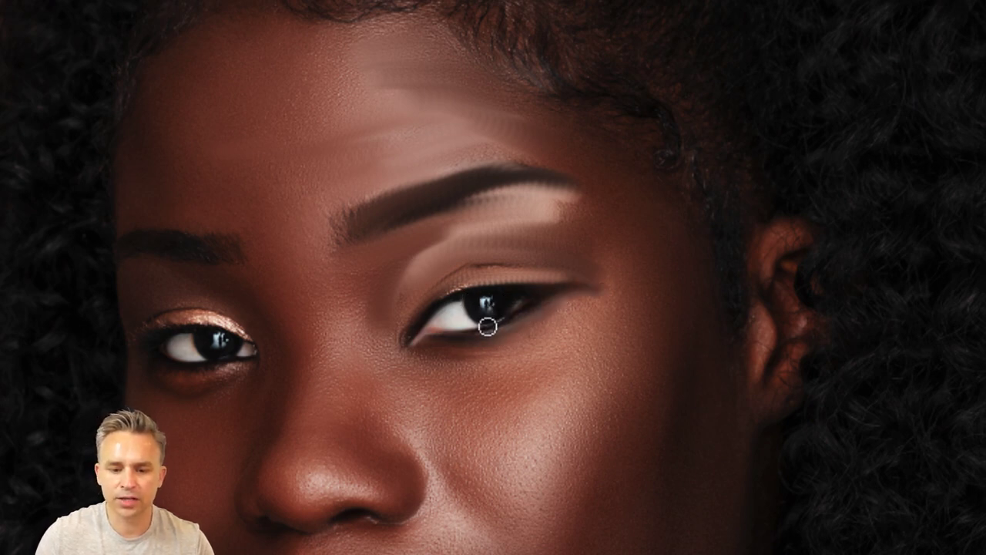
pyautogui.moveTo(466, 350)
pyautogui.mouseDown()
pyautogui.moveTo(523, 371)
pyautogui.moveTo(389, 343)
pyautogui.moveTo(502, 391)
pyautogui.moveTo(399, 375)
pyautogui.moveTo(401, 365)
pyautogui.moveTo(458, 380)
pyautogui.moveTo(483, 401)
pyautogui.moveTo(448, 365)
pyautogui.moveTo(491, 391)
pyautogui.moveTo(500, 369)
pyautogui.moveTo(553, 358)
pyautogui.moveTo(501, 340)
pyautogui.moveTo(619, 323)
pyautogui.moveTo(584, 315)
pyautogui.mouseUp()
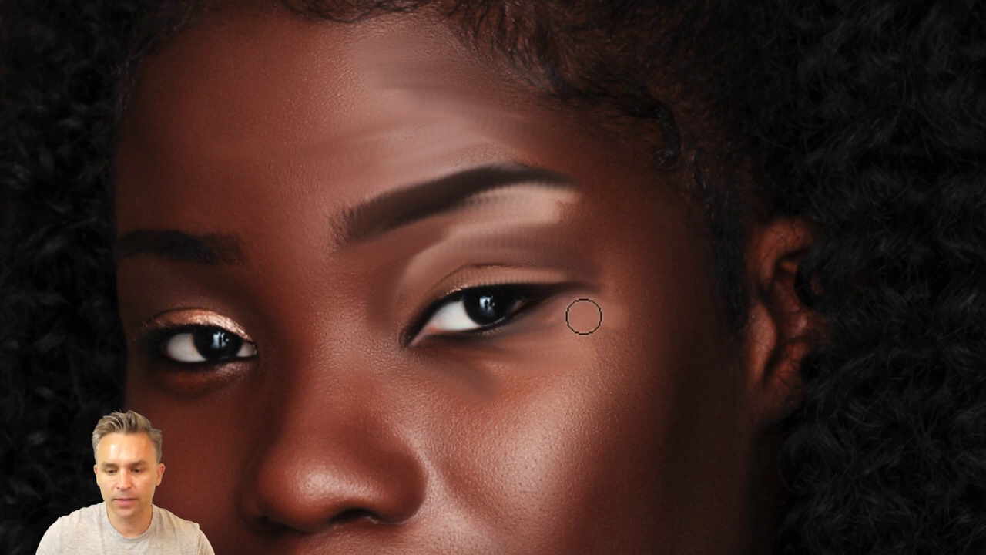
# With a larger brush, paint a lighter blended patch on the right cheek and soften its edge.
pyautogui.press(']')
pyautogui.moveTo(558, 390)
pyautogui.mouseDown()
pyautogui.moveTo(589, 425)
pyautogui.moveTo(515, 451)
pyautogui.moveTo(521, 401)
pyautogui.moveTo(564, 455)
pyautogui.moveTo(527, 469)
pyautogui.moveTo(544, 399)
pyautogui.moveTo(510, 422)
pyautogui.moveTo(513, 454)
pyautogui.moveTo(507, 390)
pyautogui.moveTo(463, 413)
pyautogui.moveTo(514, 442)
pyautogui.moveTo(516, 429)
pyautogui.moveTo(456, 467)
pyautogui.moveTo(472, 478)
pyautogui.moveTo(500, 423)
pyautogui.moveTo(486, 507)
pyautogui.moveTo(460, 487)
pyautogui.moveTo(445, 405)
pyautogui.moveTo(451, 384)
pyautogui.moveTo(441, 460)
pyautogui.moveTo(420, 376)
pyautogui.moveTo(397, 434)
pyautogui.moveTo(407, 449)
pyautogui.moveTo(406, 417)
pyautogui.moveTo(356, 360)
pyautogui.moveTo(363, 351)
pyautogui.moveTo(347, 329)
pyautogui.moveTo(415, 370)
pyautogui.moveTo(436, 365)
pyautogui.moveTo(395, 322)
pyautogui.moveTo(391, 300)
pyautogui.moveTo(403, 289)
pyautogui.moveTo(358, 312)
pyautogui.moveTo(352, 305)
pyautogui.moveTo(369, 262)
pyautogui.moveTo(348, 309)
pyautogui.moveTo(351, 331)
pyautogui.moveTo(340, 269)
pyautogui.moveTo(334, 353)
pyautogui.moveTo(297, 199)
pyautogui.moveTo(308, 240)
pyautogui.moveTo(339, 163)
pyautogui.moveTo(390, 130)
pyautogui.moveTo(322, 152)
pyautogui.moveTo(290, 178)
pyautogui.moveTo(343, 91)
pyautogui.moveTo(366, 95)
pyautogui.moveTo(282, 105)
pyautogui.moveTo(269, 141)
pyautogui.moveTo(358, 102)
pyautogui.moveTo(305, 119)
pyautogui.moveTo(272, 154)
pyautogui.moveTo(361, 69)
pyautogui.moveTo(227, 75)
pyautogui.moveTo(169, 89)
pyautogui.moveTo(248, 58)
pyautogui.moveTo(368, 78)
pyautogui.moveTo(232, 121)
pyautogui.moveTo(201, 140)
pyautogui.moveTo(211, 155)
pyautogui.moveTo(180, 183)
pyautogui.moveTo(275, 211)
pyautogui.moveTo(270, 293)
pyautogui.moveTo(286, 295)
pyautogui.moveTo(309, 425)
pyautogui.moveTo(310, 370)
pyautogui.moveTo(277, 493)
pyautogui.moveTo(305, 512)
pyautogui.moveTo(328, 496)
pyautogui.moveTo(319, 483)
pyautogui.moveTo(338, 488)
pyautogui.moveTo(321, 467)
pyautogui.moveTo(308, 486)
pyautogui.moveTo(397, 482)
pyautogui.moveTo(343, 445)
pyautogui.moveTo(368, 411)
pyautogui.moveTo(356, 442)
pyautogui.moveTo(396, 471)
pyautogui.moveTo(410, 506)
pyautogui.moveTo(382, 502)
pyautogui.mouseUp()
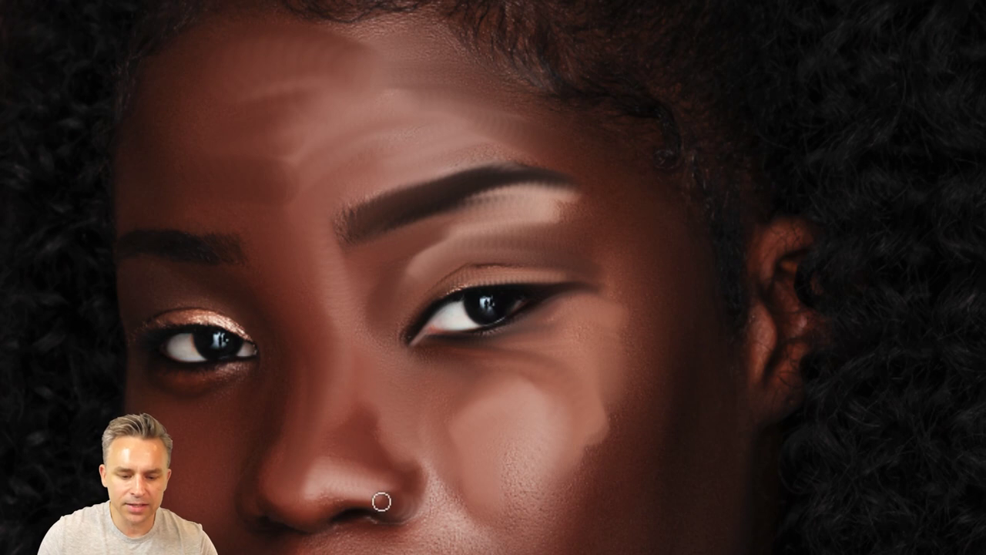
pyautogui.moveTo(323, 525); pyautogui.dragTo(339, 296)
pyautogui.press(']')
pyautogui.press(']')
pyautogui.press(']')
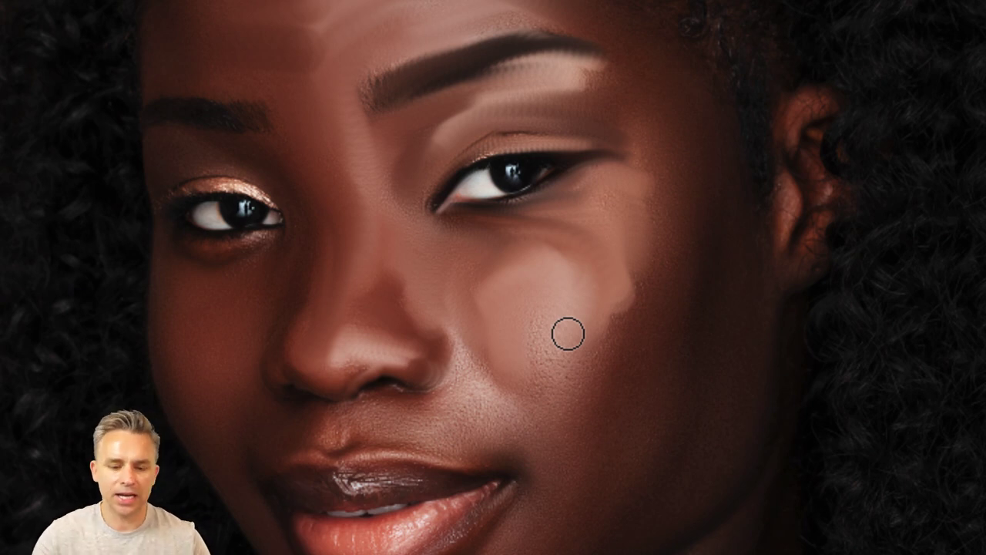
pyautogui.moveTo(568, 333)
pyautogui.mouseDown()
pyautogui.moveTo(538, 336)
pyautogui.moveTo(548, 323)
pyautogui.moveTo(531, 373)
pyautogui.moveTo(586, 282)
pyautogui.moveTo(658, 254)
pyautogui.moveTo(617, 327)
pyautogui.moveTo(625, 271)
pyautogui.moveTo(638, 268)
pyautogui.moveTo(560, 400)
pyautogui.moveTo(621, 255)
pyautogui.moveTo(625, 316)
pyautogui.moveTo(548, 396)
pyautogui.moveTo(606, 427)
pyautogui.mouseUp()
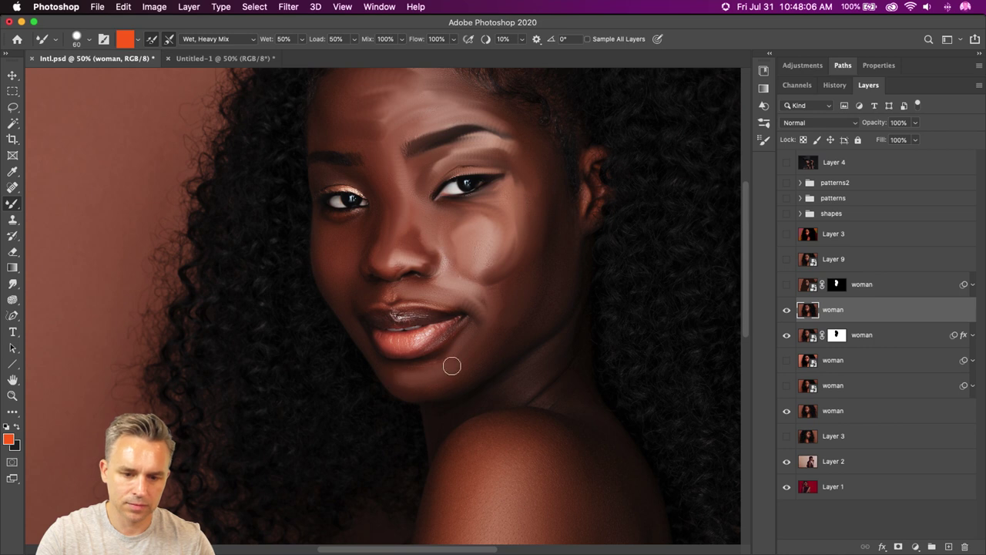
# Blend the lower lip corner, then zoom to 100% and smooth the skin under the left eye.
pyautogui.moveTo(433, 329)
pyautogui.mouseDown()
pyautogui.moveTo(360, 339)
pyautogui.moveTo(422, 340)
pyautogui.mouseUp()
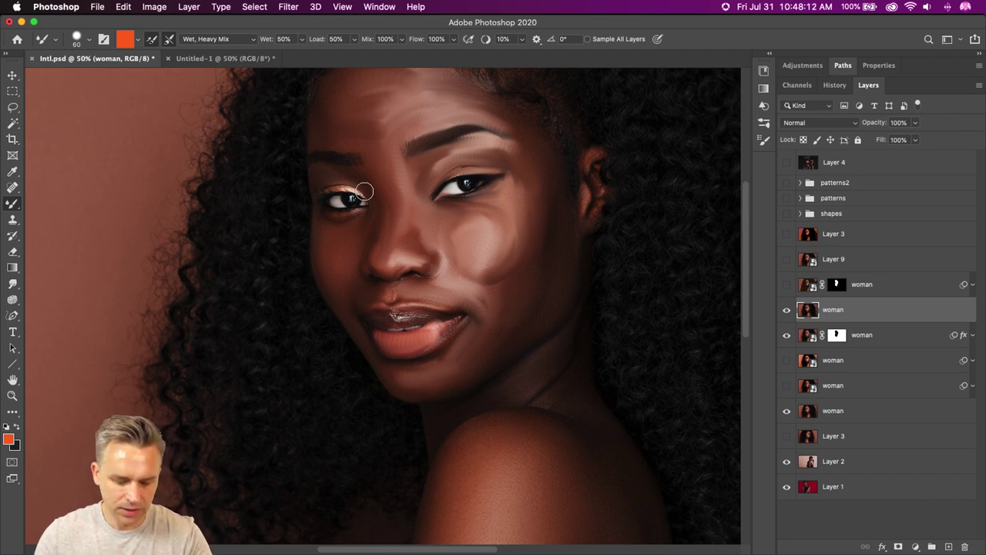
pyautogui.press('super+plus')
pyautogui.press('super+plus')
pyautogui.scroll(3, 242, 188)
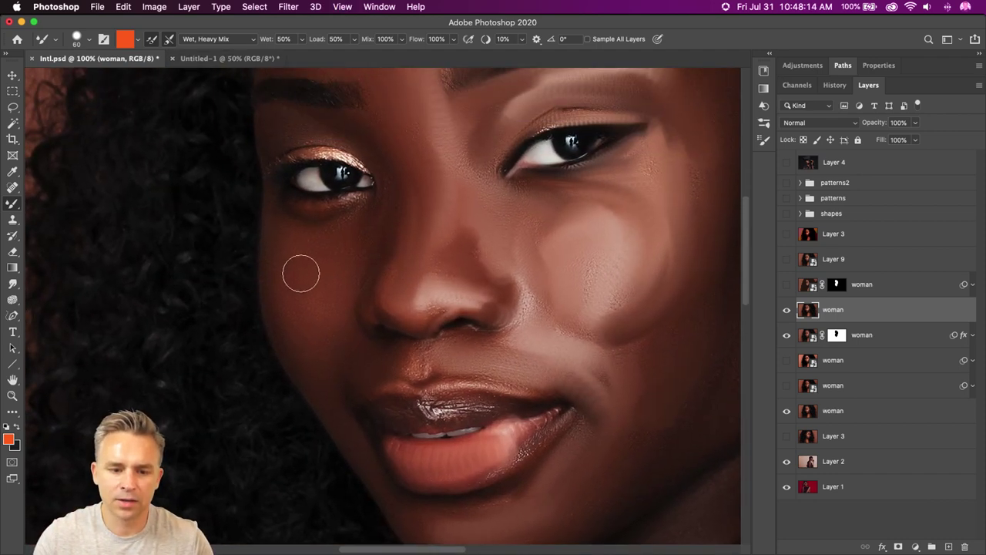
pyautogui.press('[')
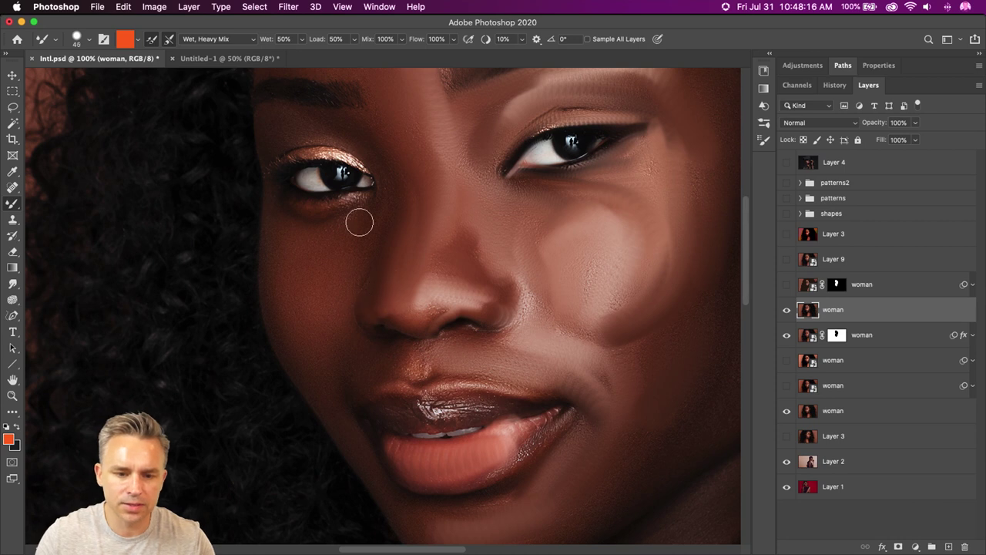
pyautogui.press(']')
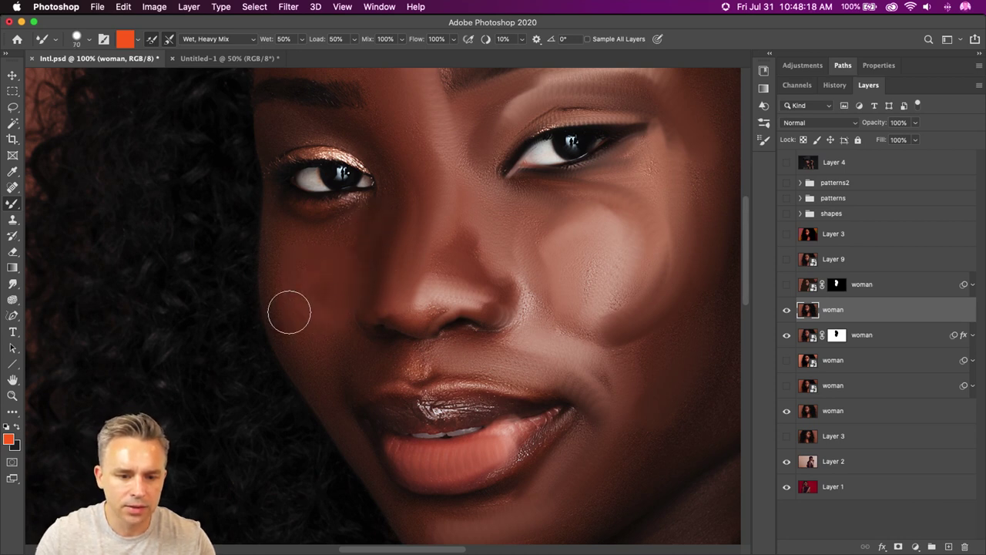
pyautogui.press('[')
pyautogui.press('[')
pyautogui.press('[')
pyautogui.press('[')
pyautogui.press('[')
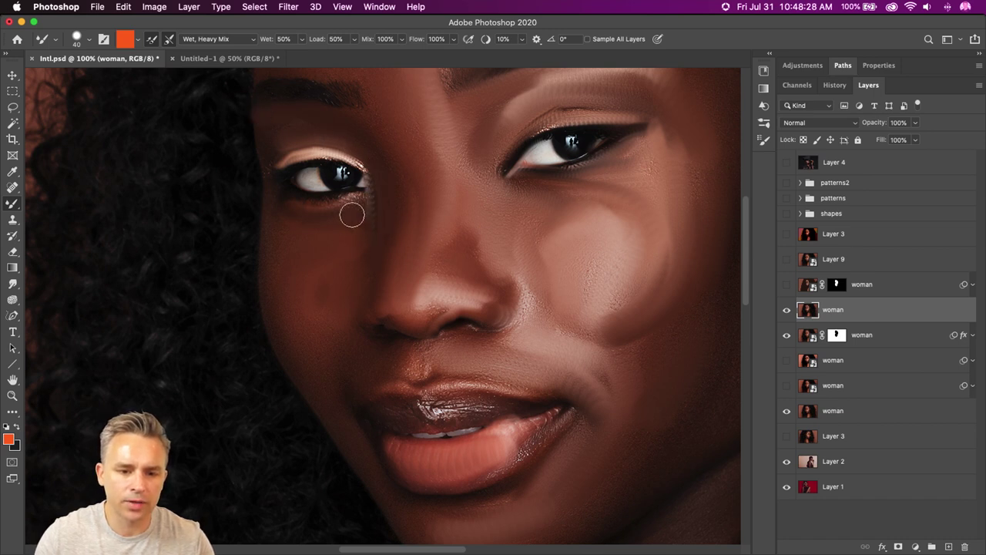
pyautogui.moveTo(365, 199); pyautogui.dragTo(291, 219)
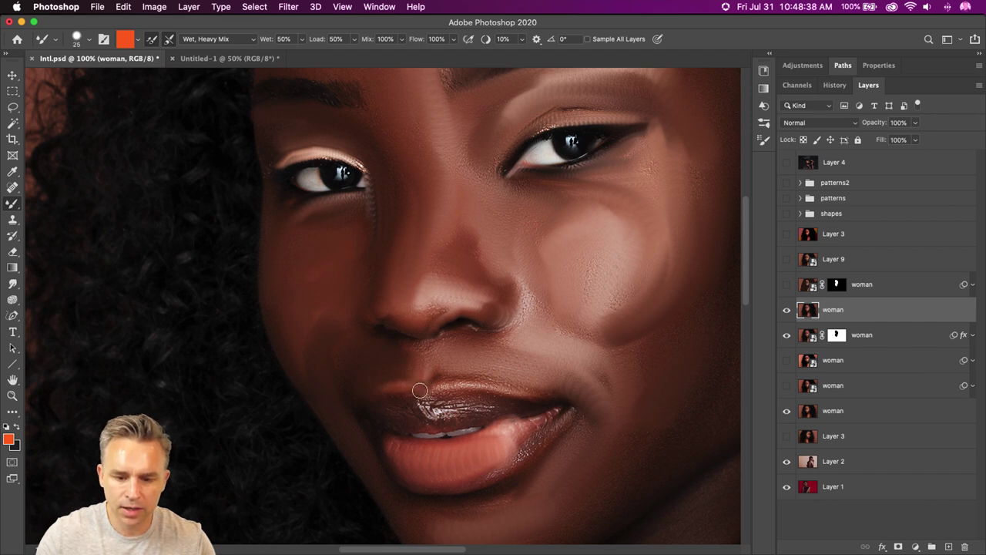
# Soften the upper lip line, lip highlights, right lower lip and skin above the lip corner.
pyautogui.moveTo(419, 391); pyautogui.dragTo(548, 394)
pyautogui.moveTo(449, 376); pyautogui.dragTo(546, 382)
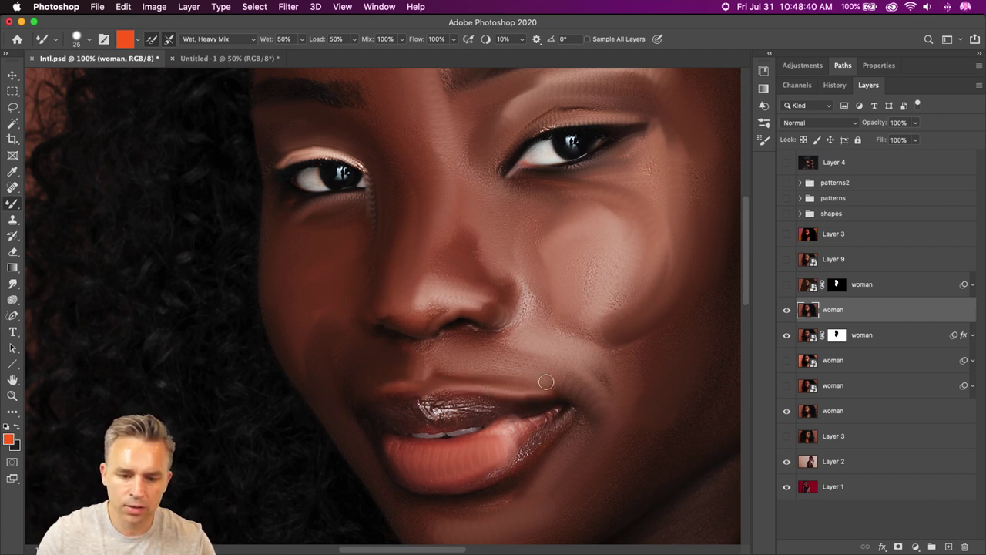
pyautogui.moveTo(426, 408)
pyautogui.mouseDown()
pyautogui.moveTo(493, 410)
pyautogui.moveTo(348, 423)
pyautogui.mouseUp()
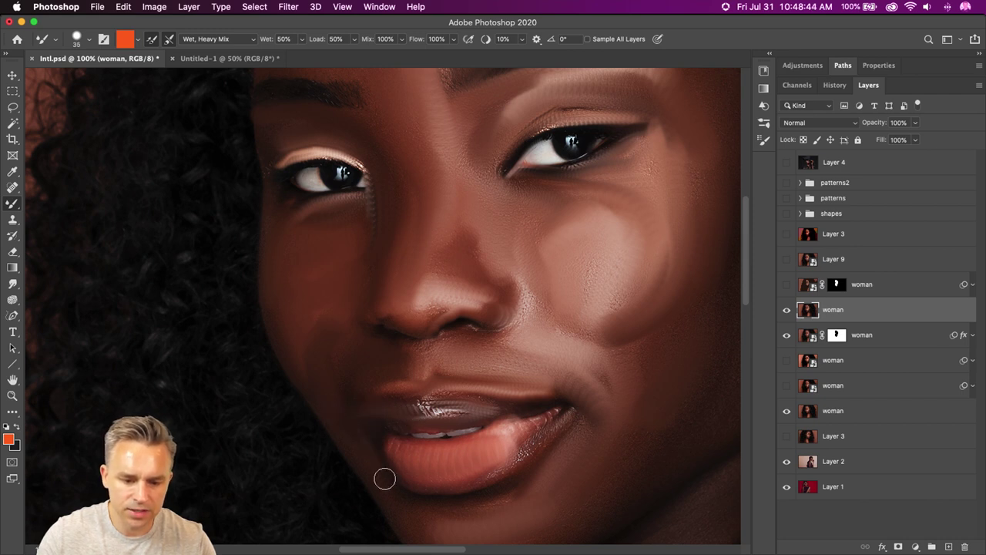
pyautogui.moveTo(533, 437)
pyautogui.mouseDown()
pyautogui.moveTo(564, 413)
pyautogui.moveTo(518, 461)
pyautogui.moveTo(482, 475)
pyautogui.mouseUp()
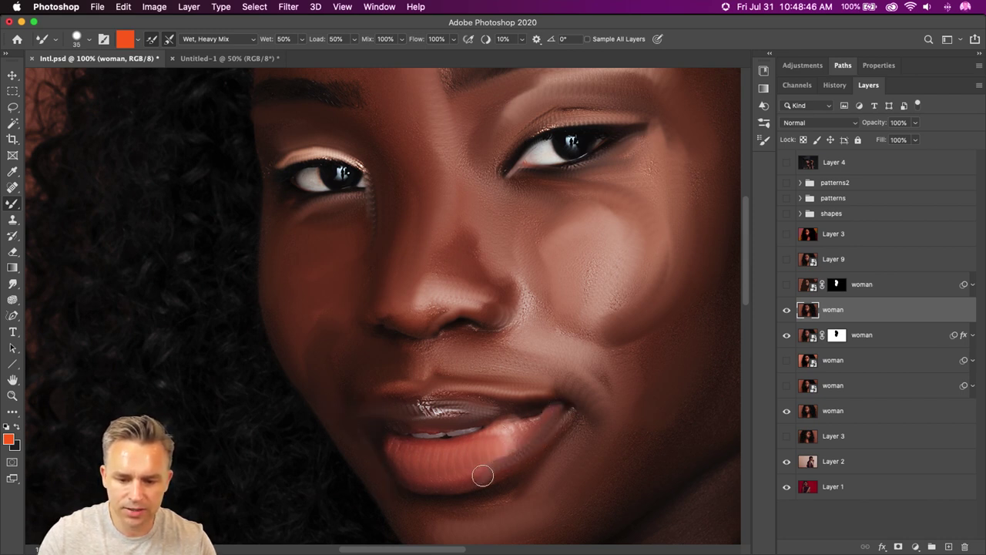
pyautogui.moveTo(564, 433)
pyautogui.mouseDown()
pyautogui.moveTo(590, 423)
pyautogui.moveTo(366, 388)
pyautogui.mouseUp()
# Enlarge the brush to about 80 and smudge skin tone up over the forehead hairline.
pyautogui.press(']')
pyautogui.press(']')
pyautogui.press(']')
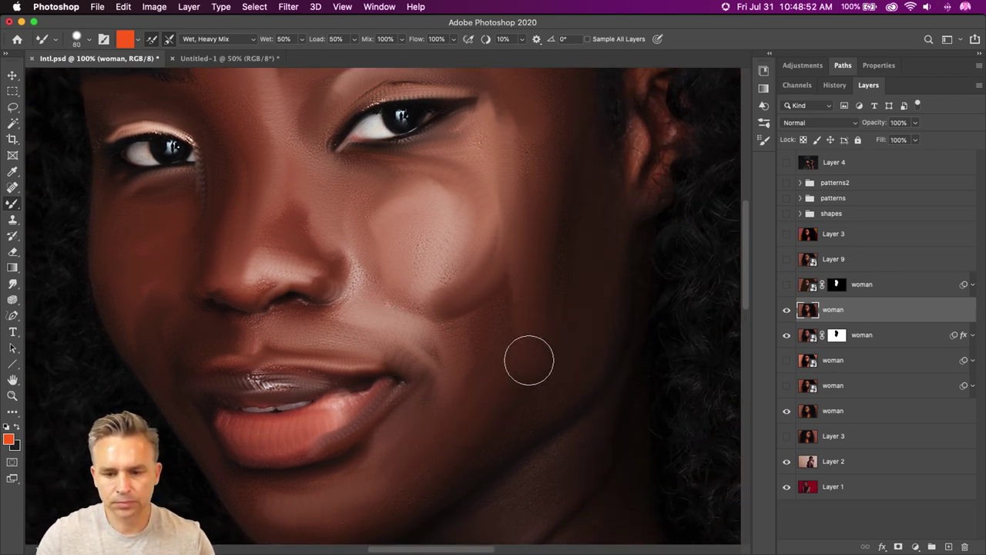
pyautogui.moveTo(494, 183); pyautogui.dragTo(497, 311)
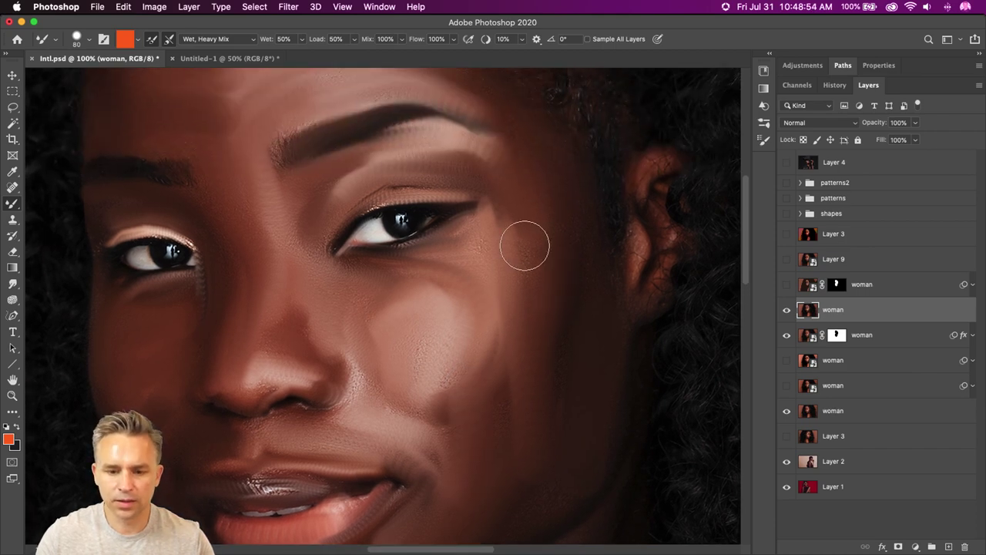
pyautogui.moveTo(502, 114)
pyautogui.mouseDown()
pyautogui.moveTo(540, 342)
pyautogui.moveTo(501, 269)
pyautogui.mouseUp()
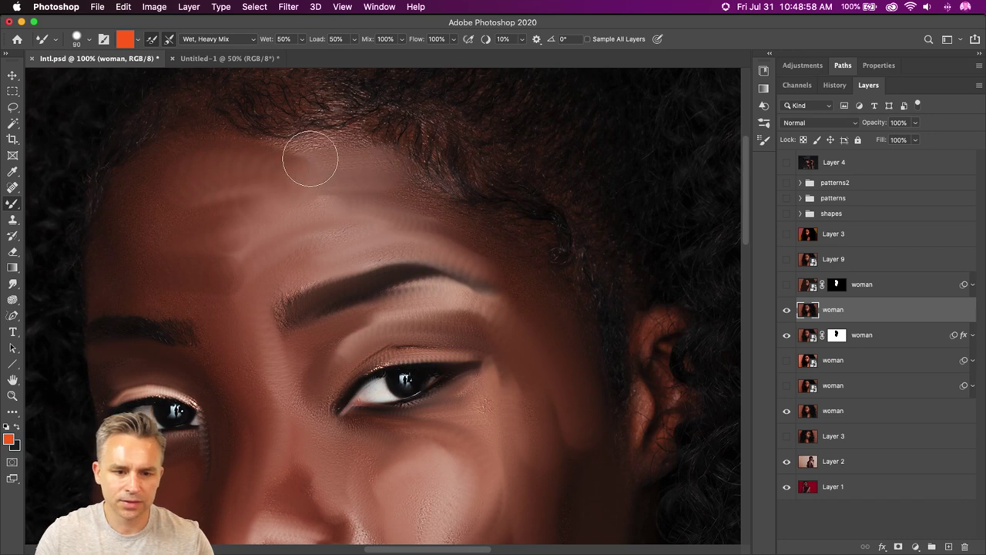
pyautogui.moveTo(384, 176)
pyautogui.mouseDown()
pyautogui.moveTo(468, 219)
pyautogui.moveTo(544, 268)
pyautogui.moveTo(472, 231)
pyautogui.mouseUp()
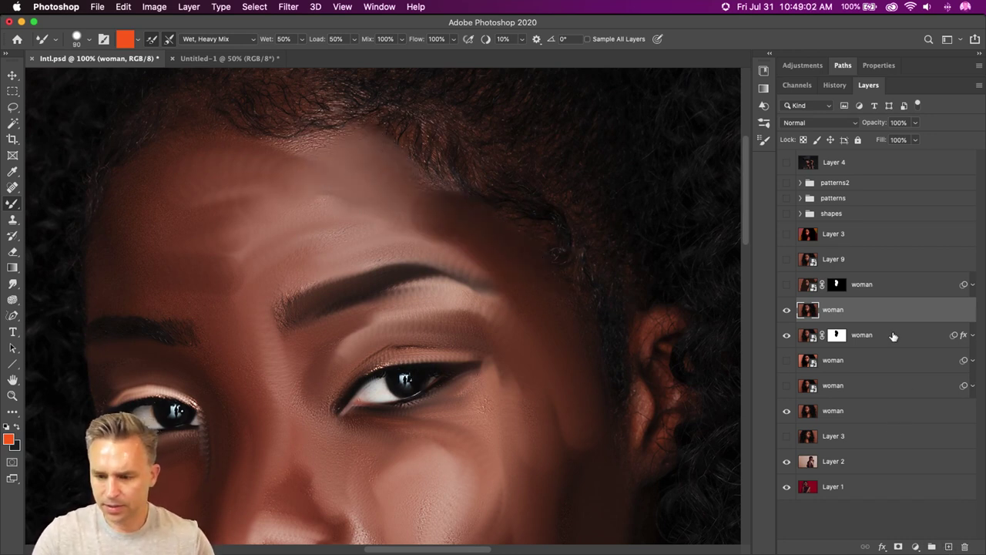
# Duplicate the woman layer with Cmd+J.
pyautogui.press('super+j')
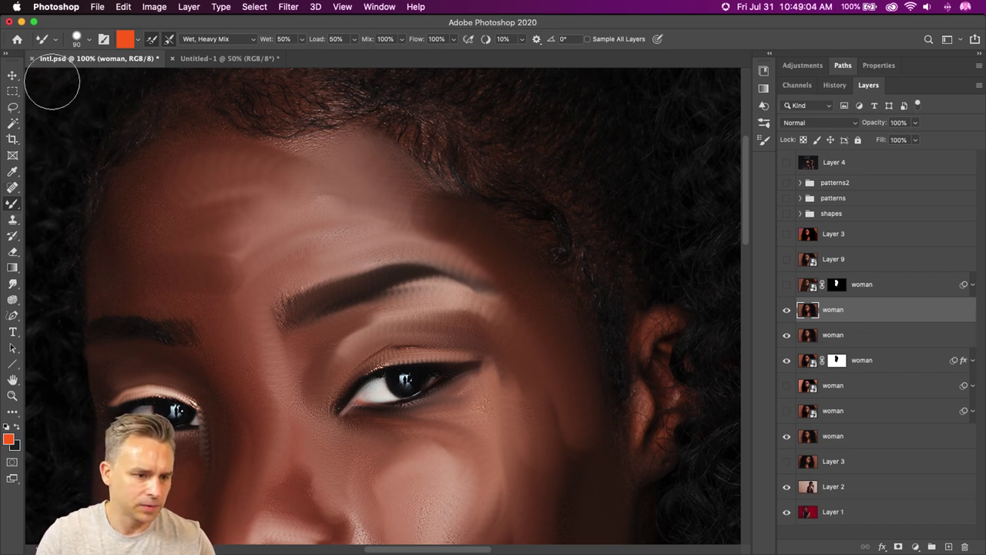
pyautogui.click(55, 40)
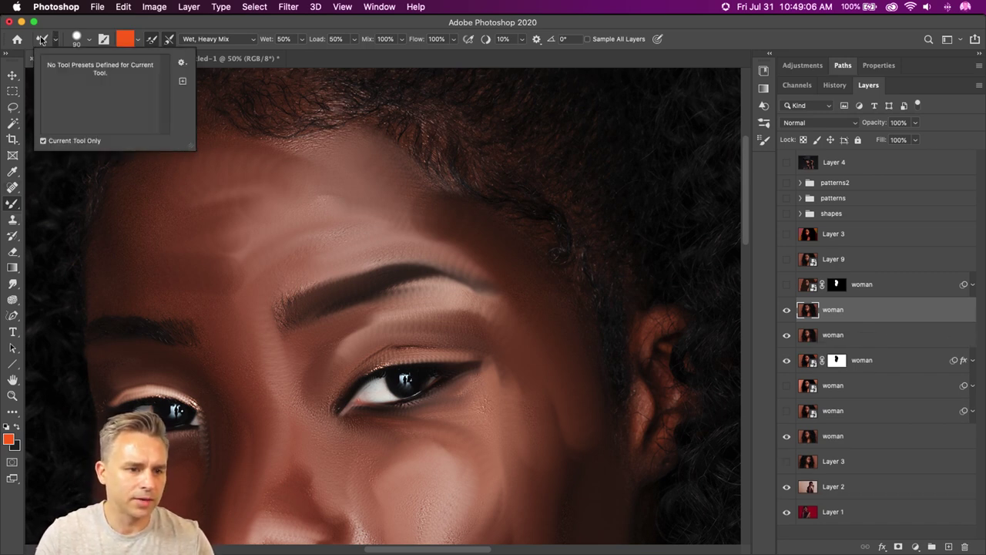
pyautogui.click(42, 39)
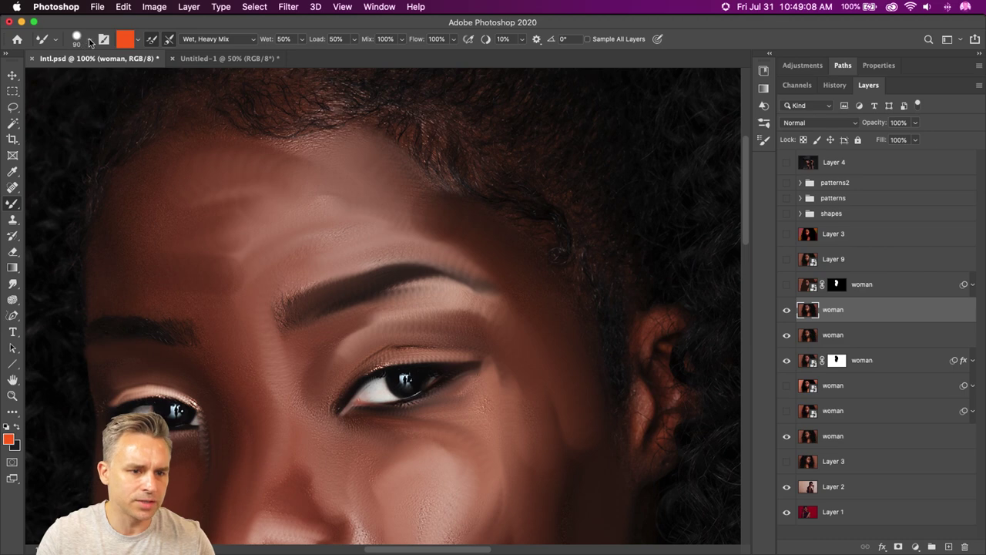
# Choose Kyle's Real Oils - 01 from the Wet Media Brushes group in the Brush Preset picker.
pyautogui.click(89, 40)
pyautogui.moveTo(724, 460)
pyautogui.mouseDown()
pyautogui.moveTo(783, 465)
pyautogui.moveTo(955, 530)
pyautogui.mouseUp()
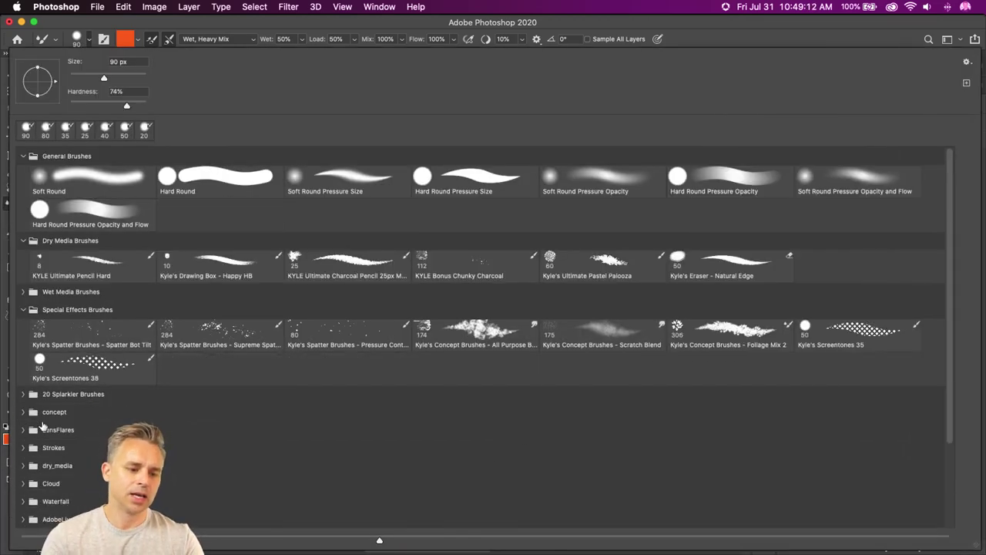
pyautogui.click(22, 466)
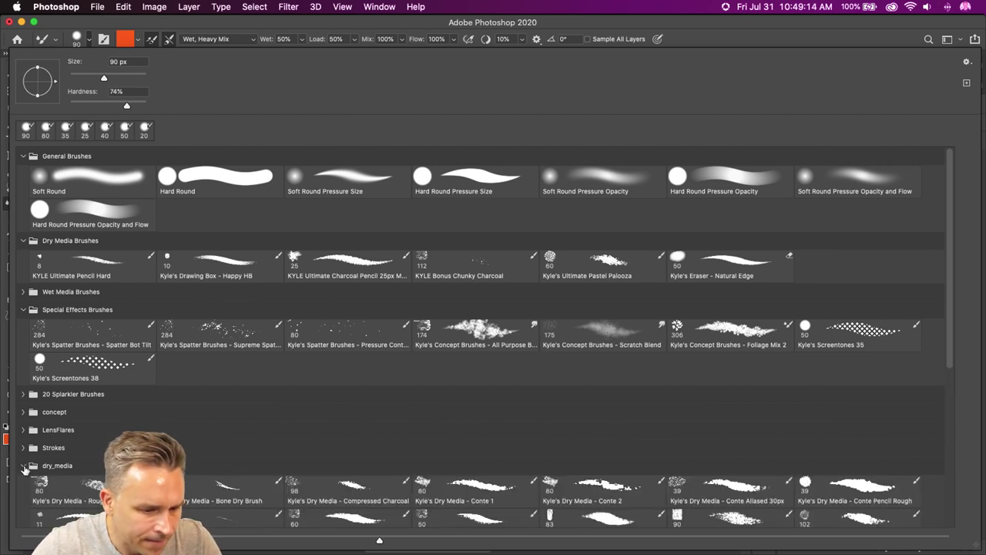
pyautogui.click(965, 63)
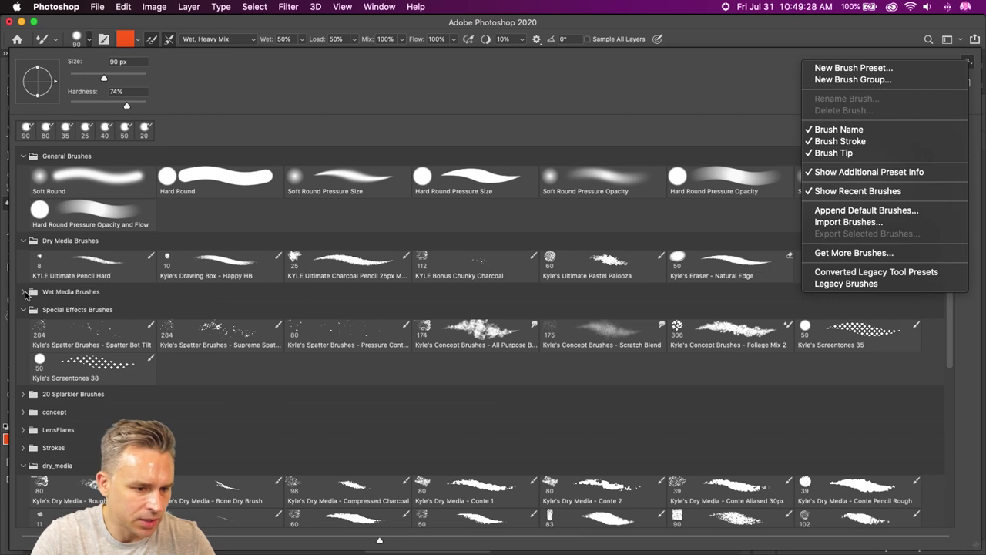
pyautogui.click(24, 296)
pyautogui.click(22, 297)
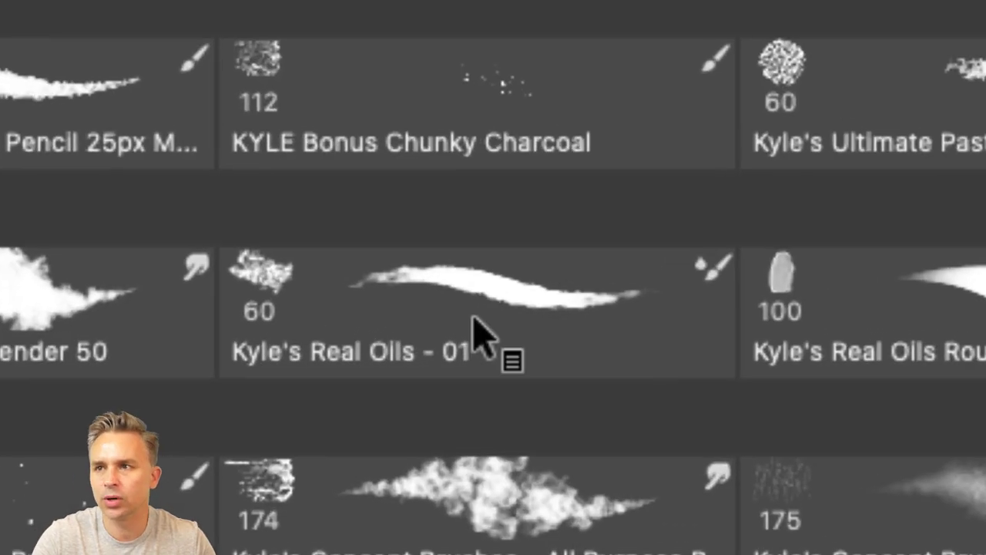
pyautogui.click(474, 321)
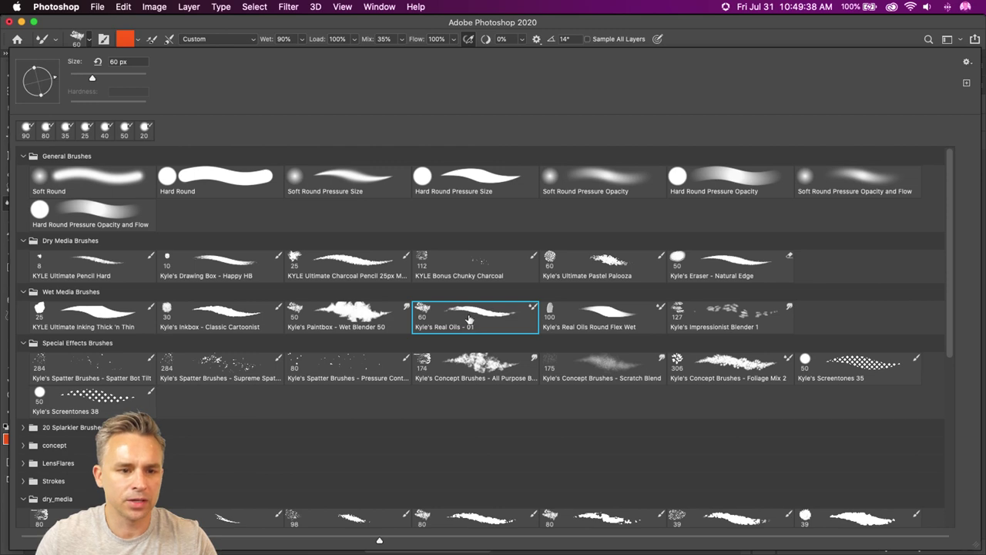
pyautogui.click(190, 21)
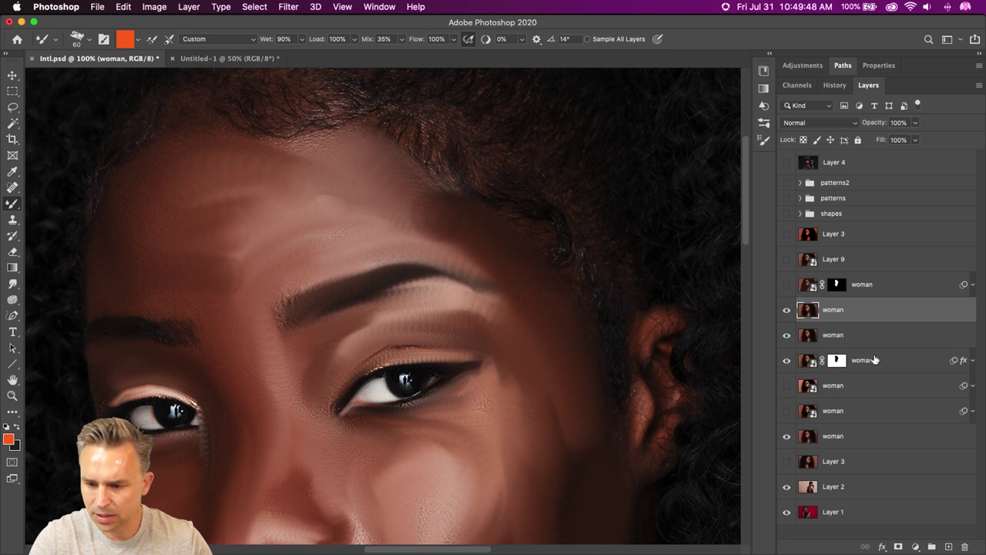
# Delete the Filter Gallery smart filter from the woman smart-object layer.
pyautogui.click(859, 392)
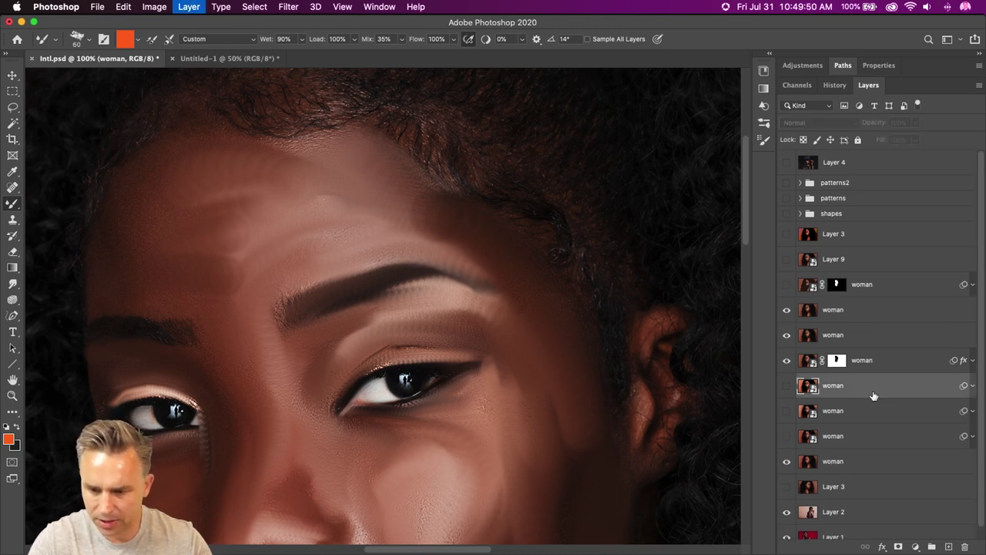
pyautogui.click(974, 386)
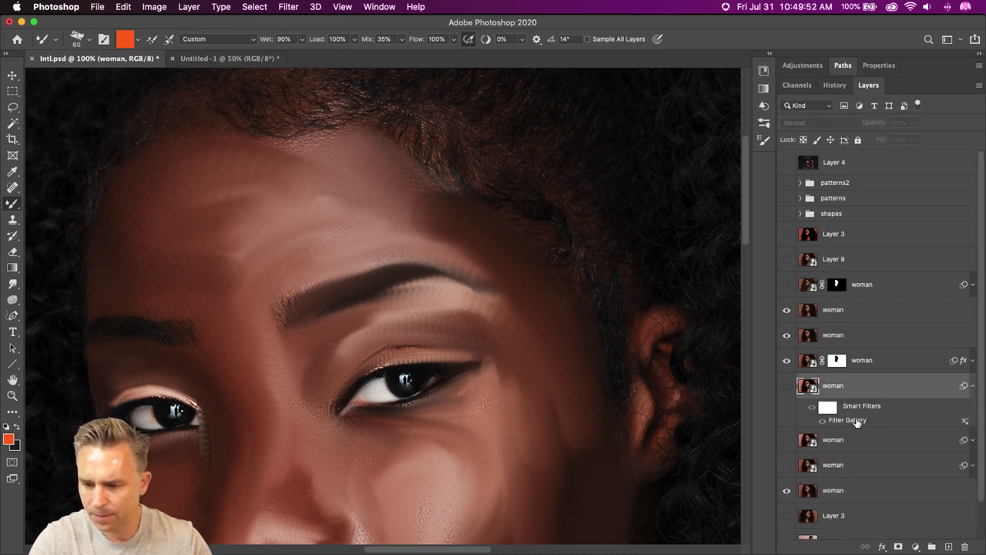
pyautogui.moveTo(858, 424); pyautogui.dragTo(965, 546)
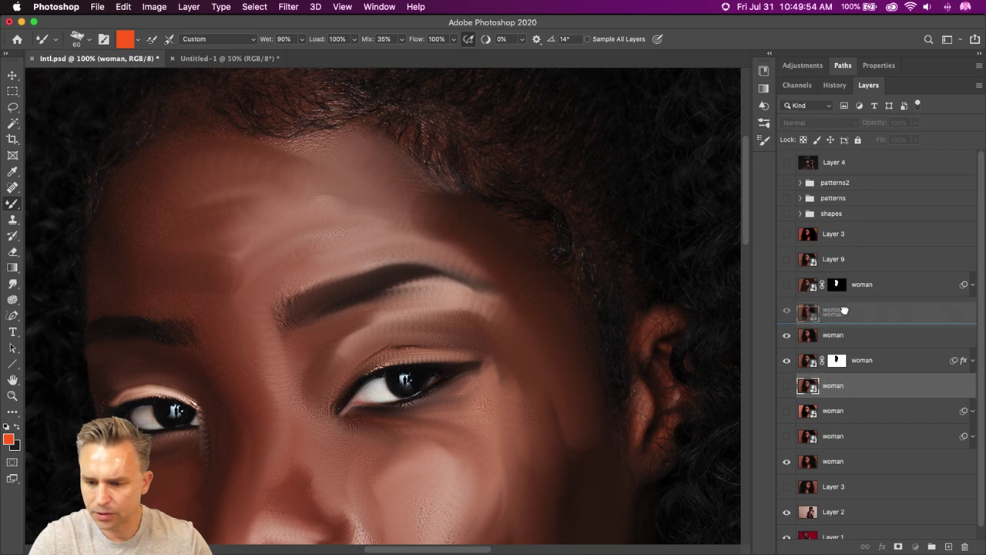
# Rasterize the unfiltered woman layer and make it visible.
pyautogui.click(848, 311)
pyautogui.rightClick(853, 312)
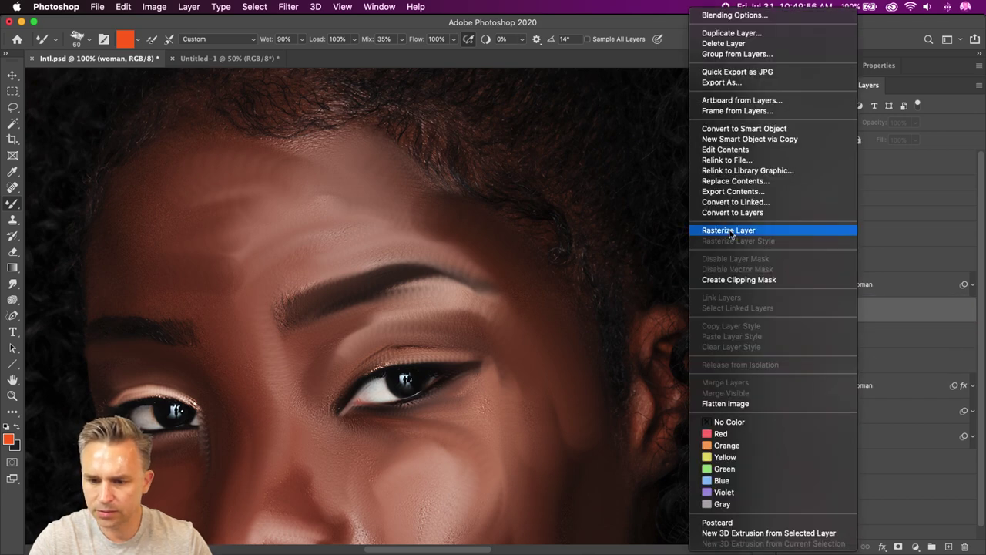
pyautogui.click(729, 230)
pyautogui.click(787, 309)
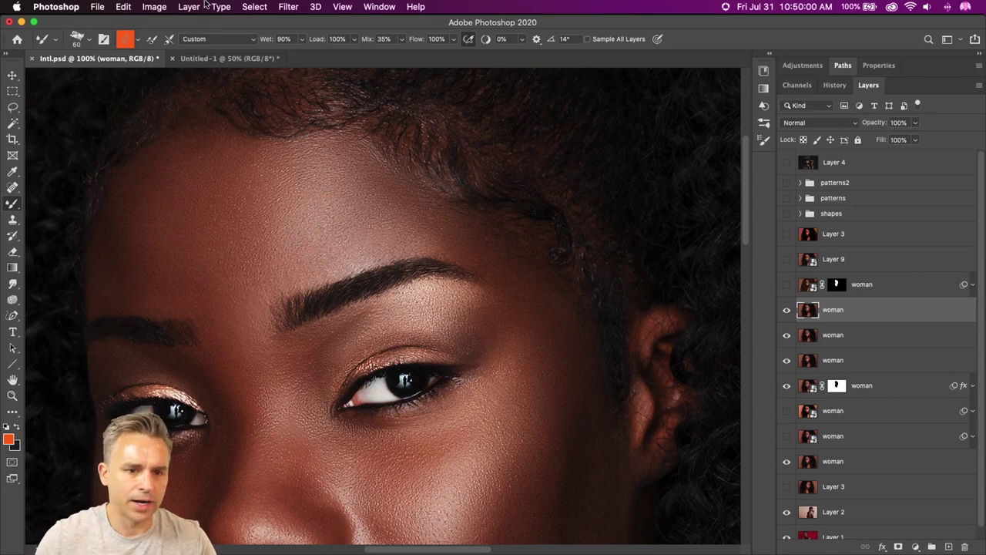
# Zoom to 200% and lower the brush Load to 21%, undoing a test stroke.
pyautogui.press('super+equal')
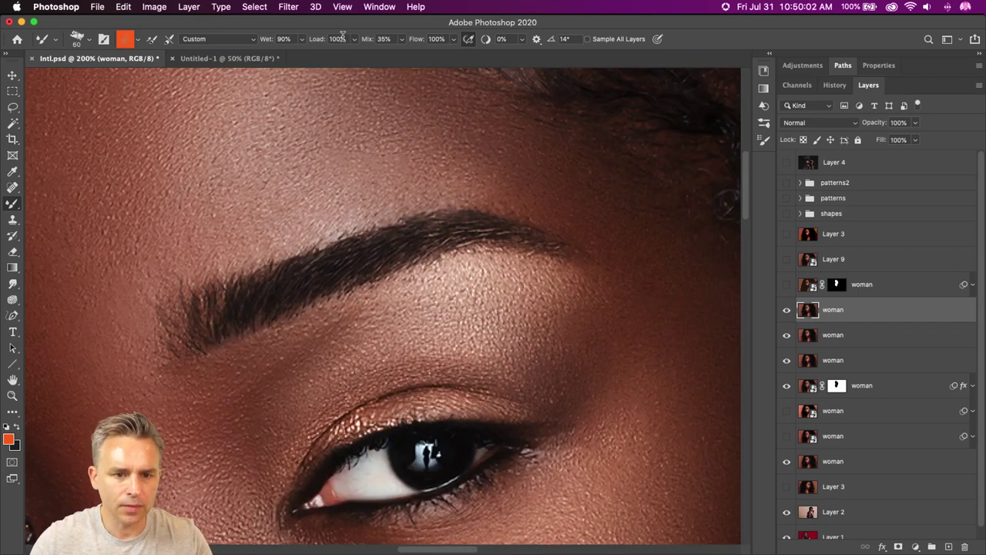
pyautogui.moveTo(354, 40); pyautogui.dragTo(309, 57)
pyautogui.moveTo(258, 199); pyautogui.dragTo(418, 128)
pyautogui.press('super+z')
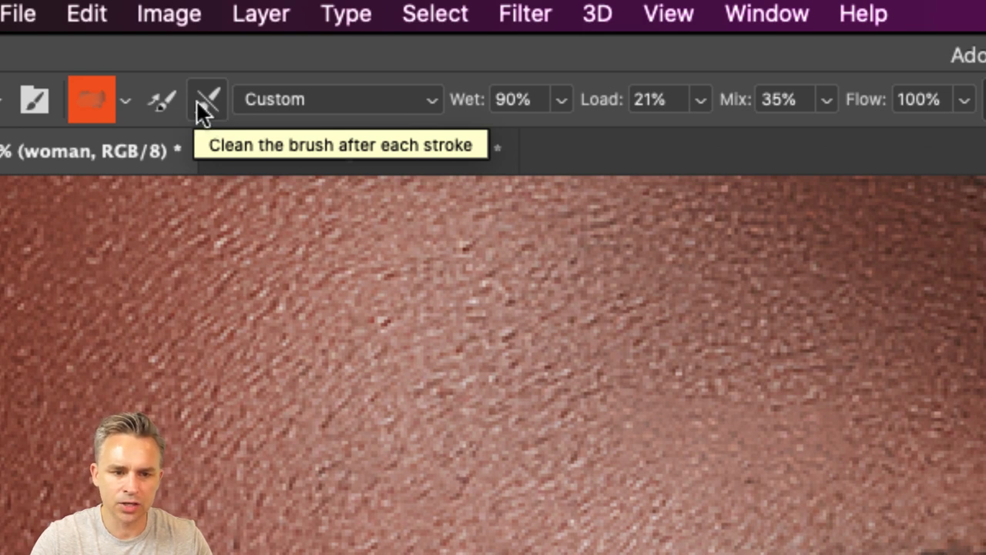
# Switch to Wet, Heavy Mix, paint lighter strokes over the forehead and left eyebrow, then fit the image.
pyautogui.click(371, 101)
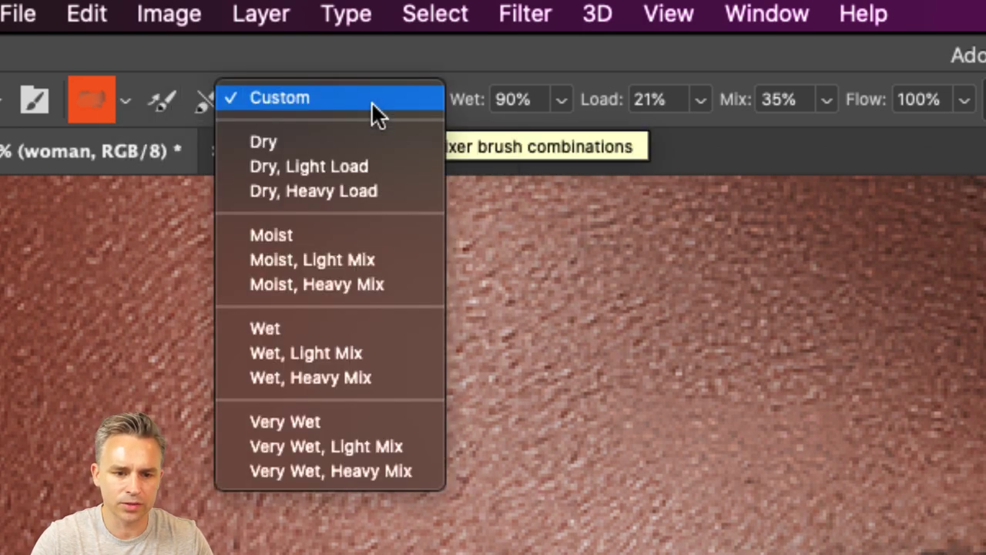
pyautogui.click(356, 376)
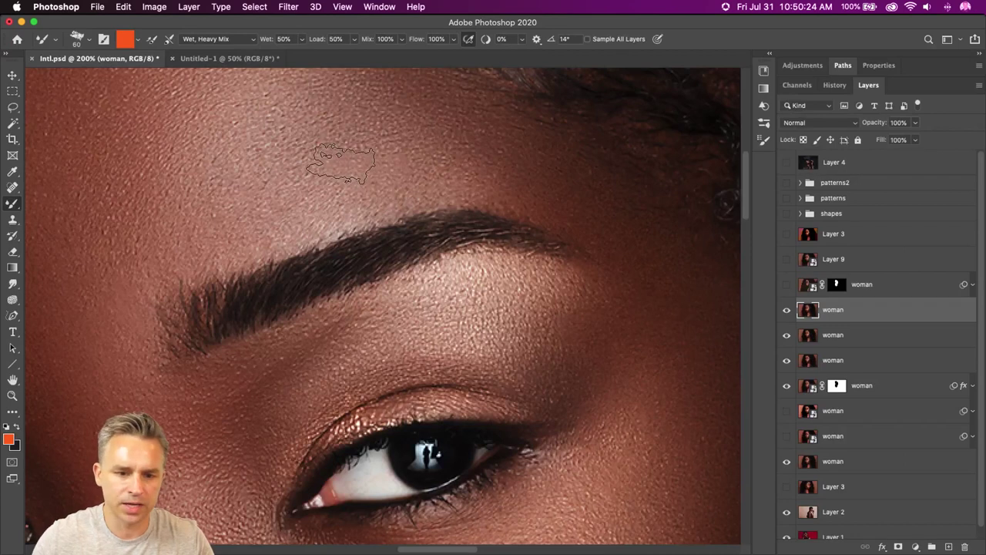
pyautogui.moveTo(372, 151)
pyautogui.mouseDown()
pyautogui.moveTo(385, 173)
pyautogui.moveTo(489, 176)
pyautogui.moveTo(458, 161)
pyautogui.moveTo(539, 205)
pyautogui.moveTo(535, 195)
pyautogui.moveTo(552, 201)
pyautogui.moveTo(462, 169)
pyautogui.moveTo(542, 161)
pyautogui.moveTo(409, 147)
pyautogui.moveTo(475, 168)
pyautogui.moveTo(330, 197)
pyautogui.moveTo(443, 131)
pyautogui.moveTo(370, 135)
pyautogui.moveTo(499, 143)
pyautogui.moveTo(498, 192)
pyautogui.moveTo(569, 218)
pyautogui.moveTo(521, 207)
pyautogui.moveTo(313, 223)
pyautogui.moveTo(211, 296)
pyautogui.moveTo(289, 296)
pyautogui.moveTo(410, 203)
pyautogui.moveTo(324, 276)
pyautogui.moveTo(518, 249)
pyautogui.moveTo(411, 263)
pyautogui.moveTo(540, 262)
pyautogui.moveTo(268, 295)
pyautogui.moveTo(212, 336)
pyautogui.moveTo(319, 227)
pyautogui.mouseUp()
pyautogui.moveTo(166, 225); pyautogui.dragTo(308, 187)
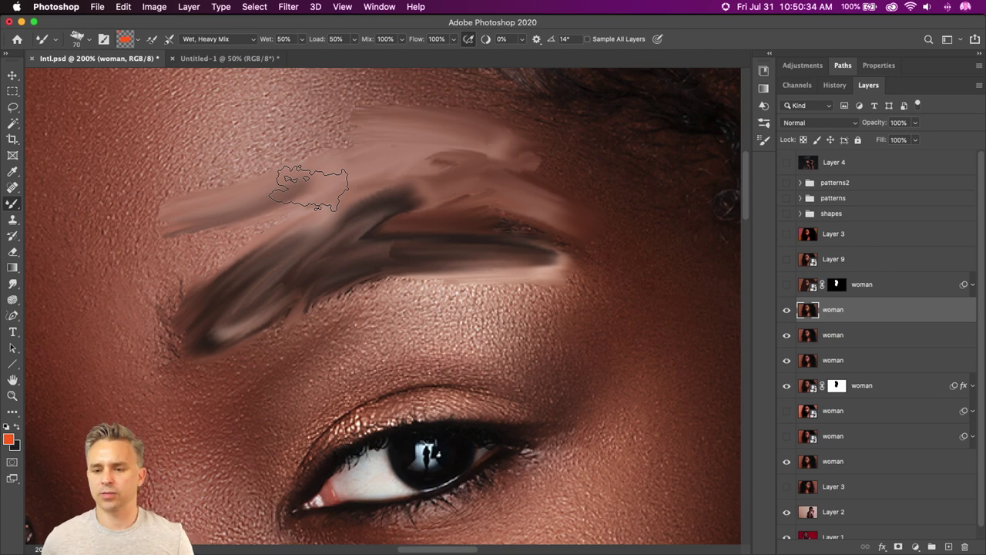
pyautogui.press('super+minus')
pyautogui.press('super+minus')
pyautogui.press('super+minus')
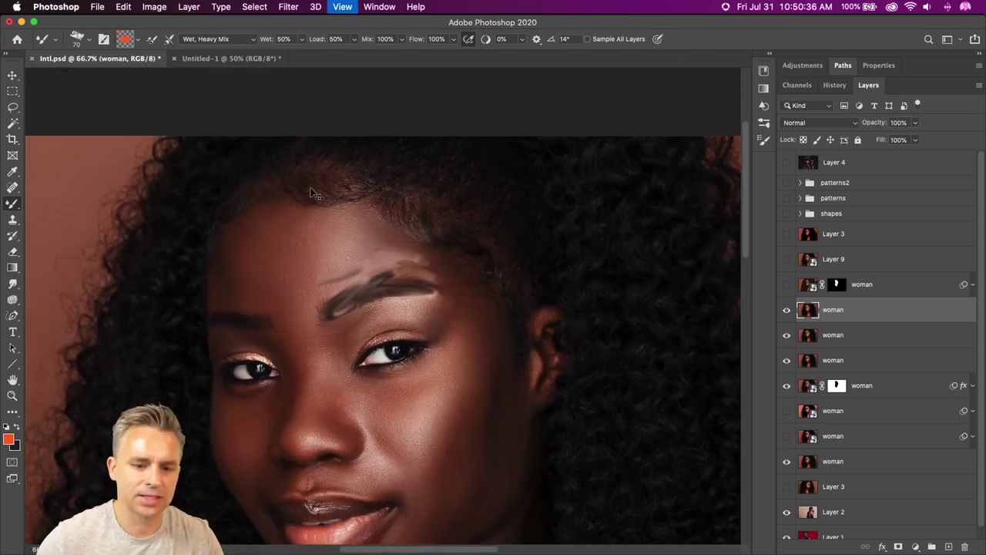
pyautogui.press('super+0')
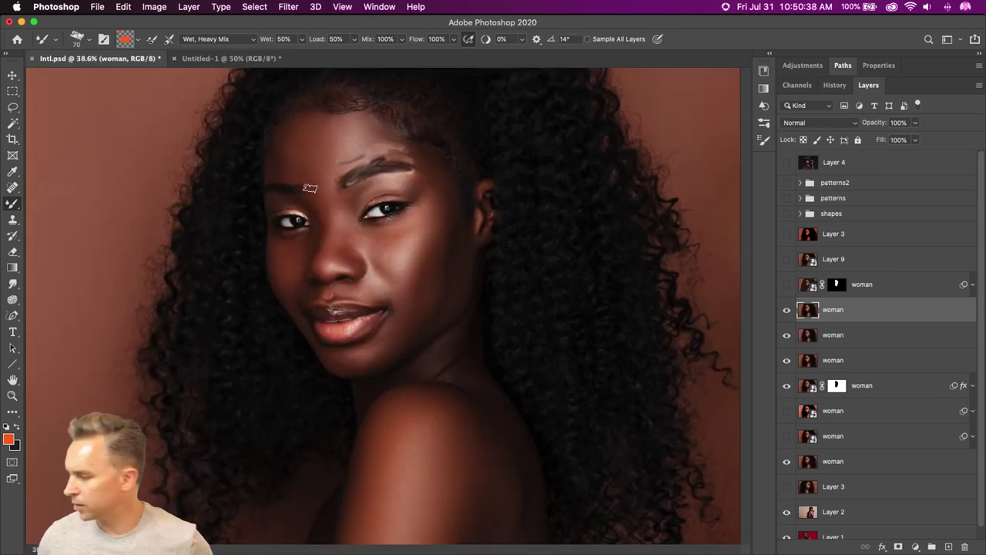
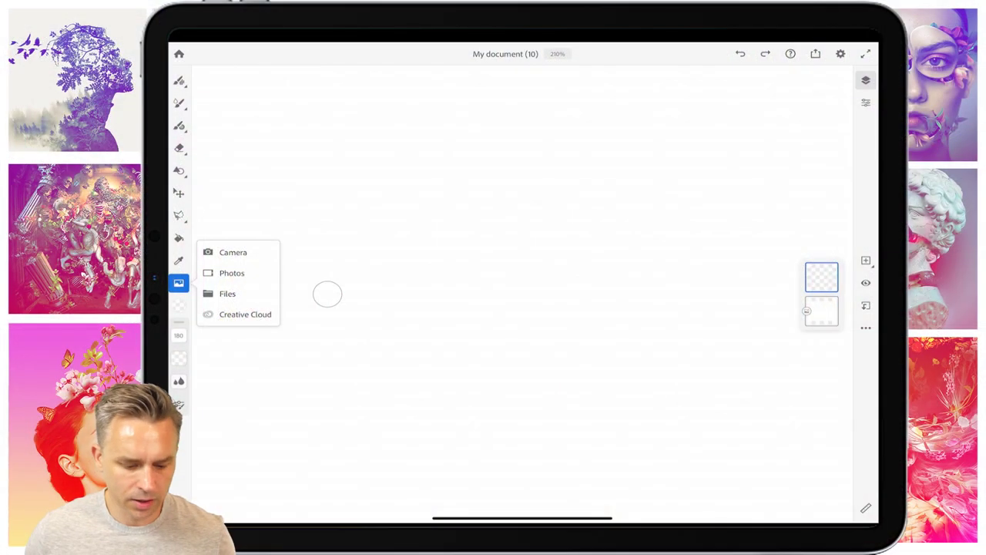
# Place the close-up portrait from Photos > All Photos onto the blank Fresco canvas.
pyautogui.press('super+h')
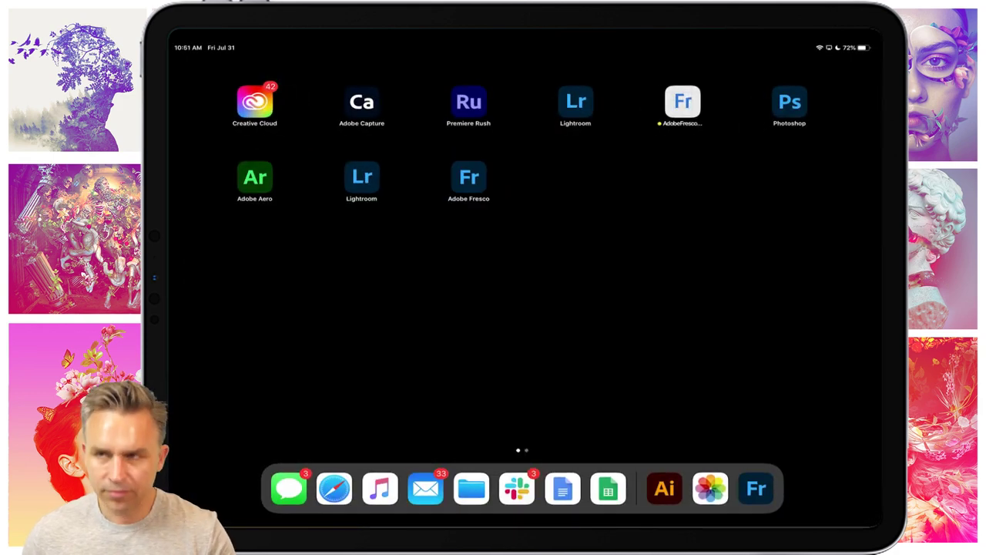
pyautogui.press('super+Tab')
pyautogui.click(179, 283)
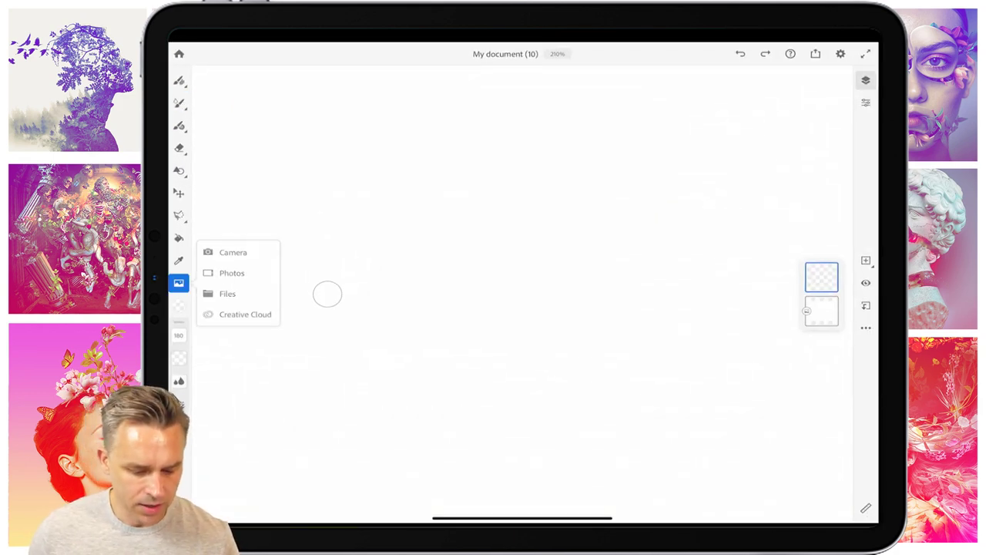
pyautogui.click(231, 273)
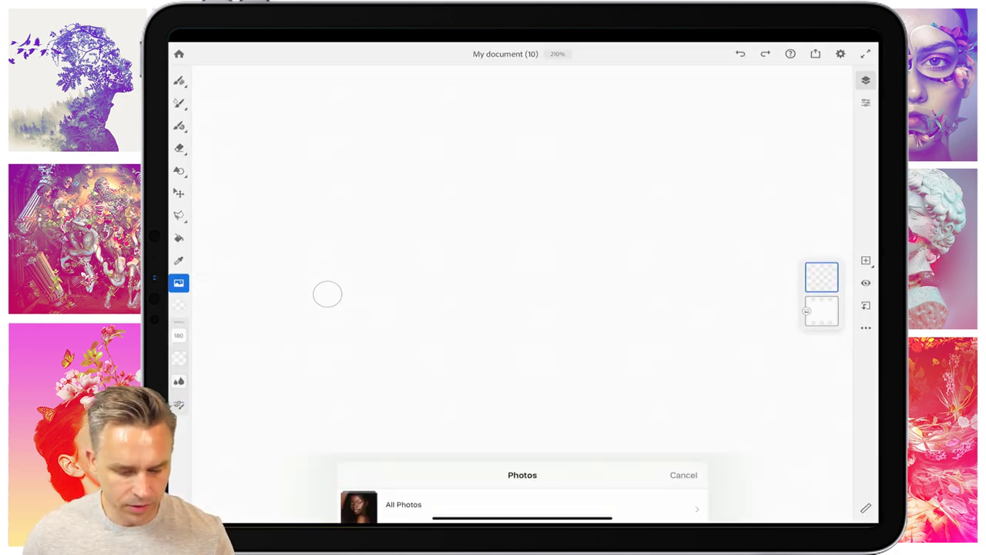
pyautogui.click(396, 93)
pyautogui.click(521, 286)
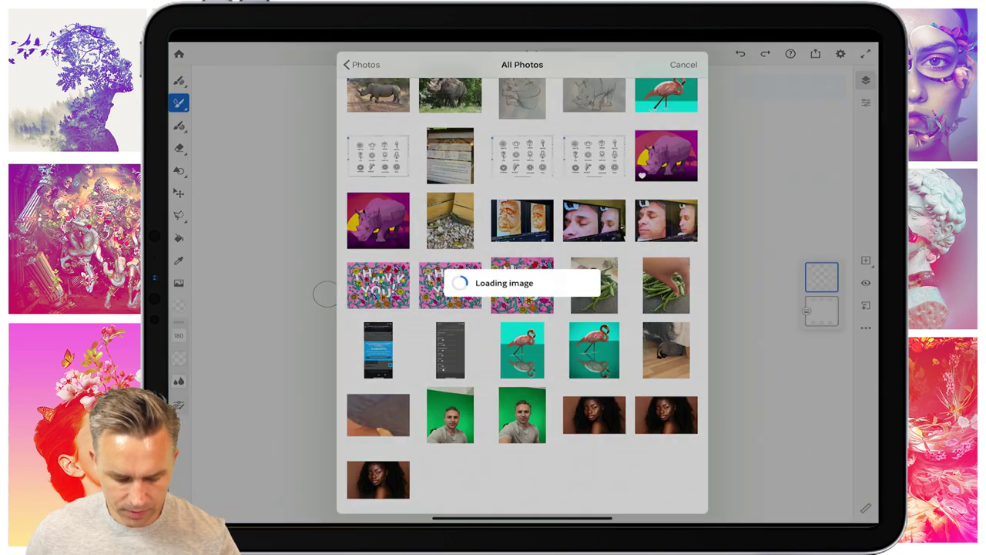
pyautogui.click(179, 283)
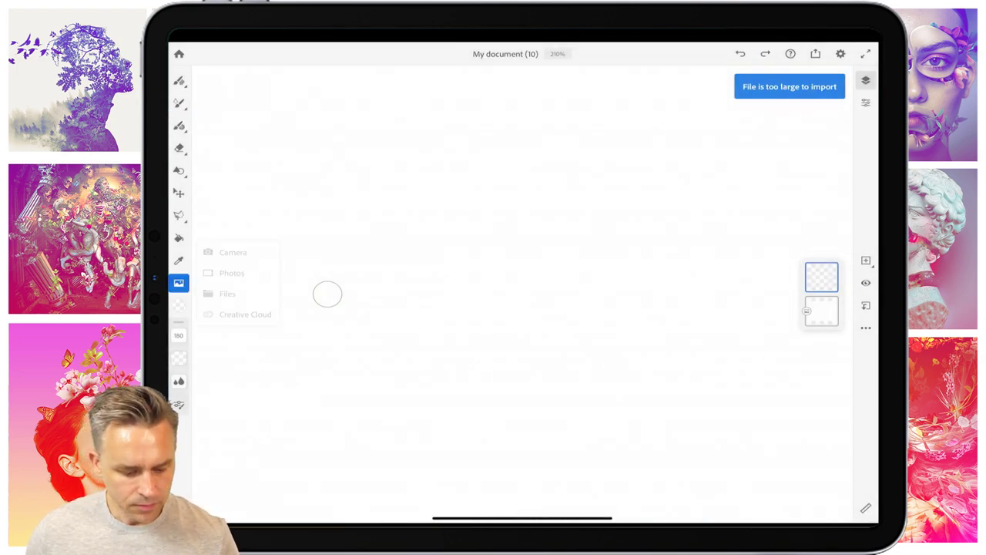
pyautogui.click(231, 271)
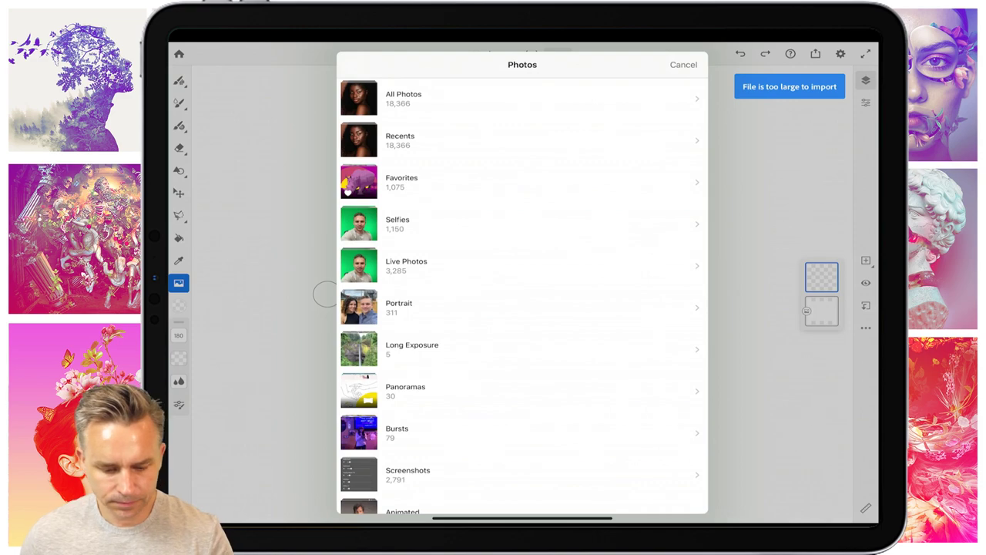
pyautogui.click(403, 98)
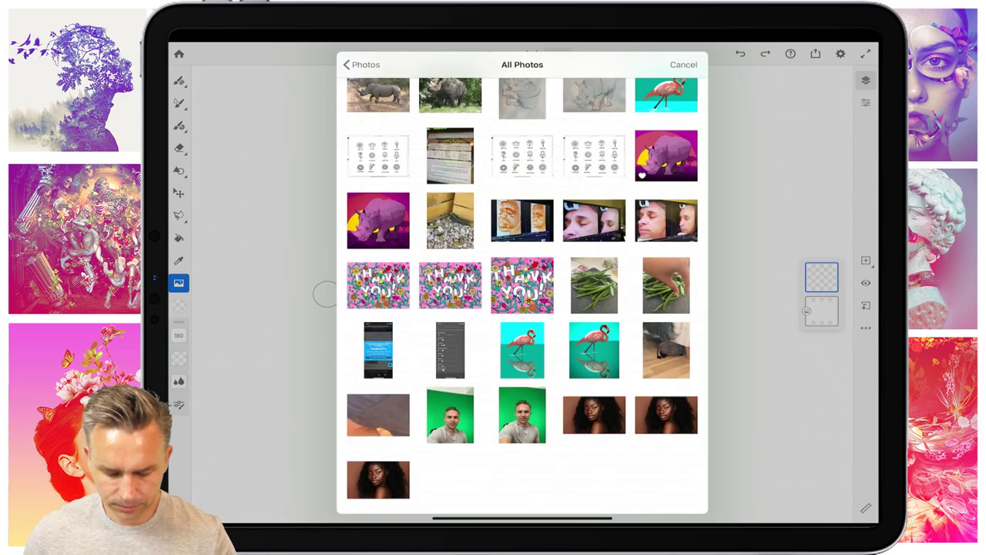
pyautogui.click(378, 480)
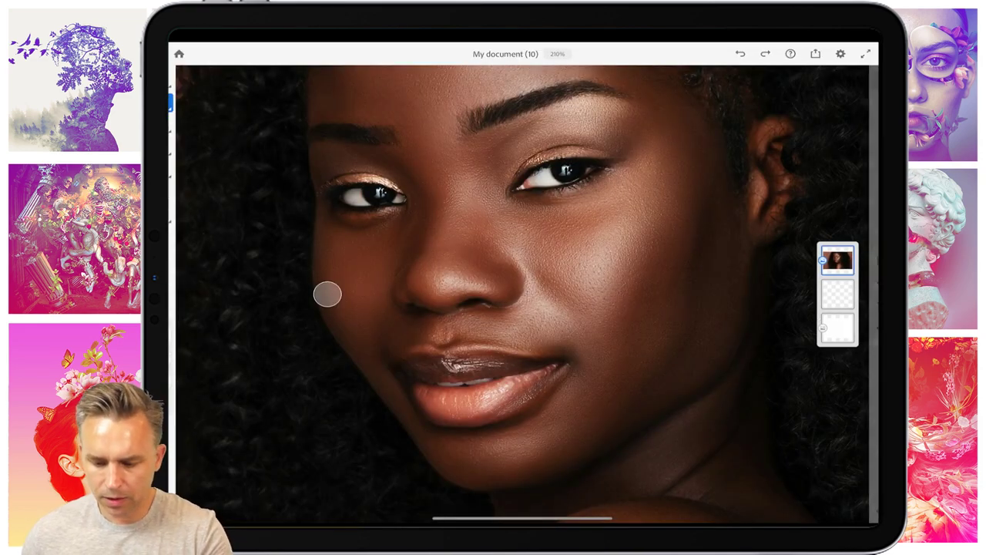
# Duplicate the portrait layer and hide the lower copy with its eye icon.
pyautogui.click(867, 328)
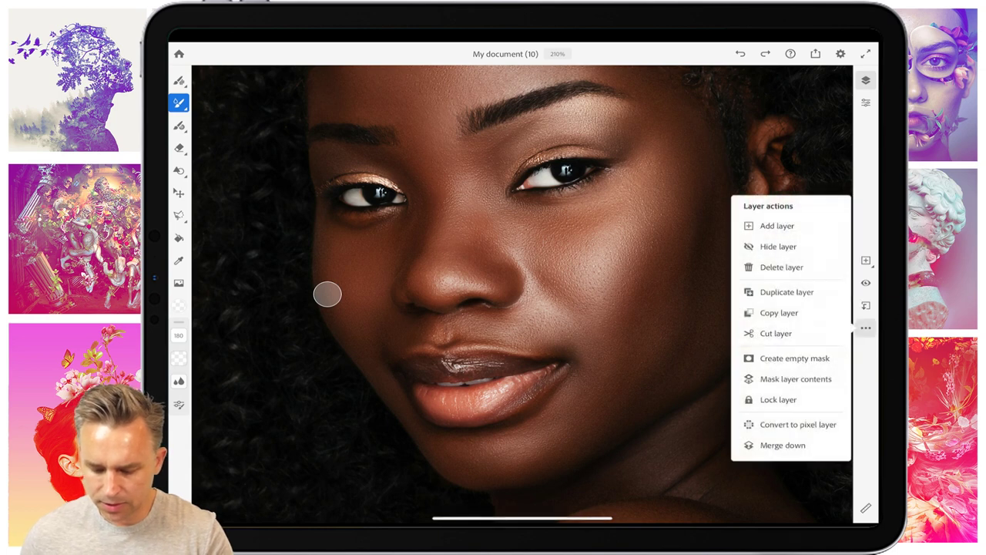
pyautogui.click(786, 291)
pyautogui.click(821, 276)
pyautogui.click(866, 283)
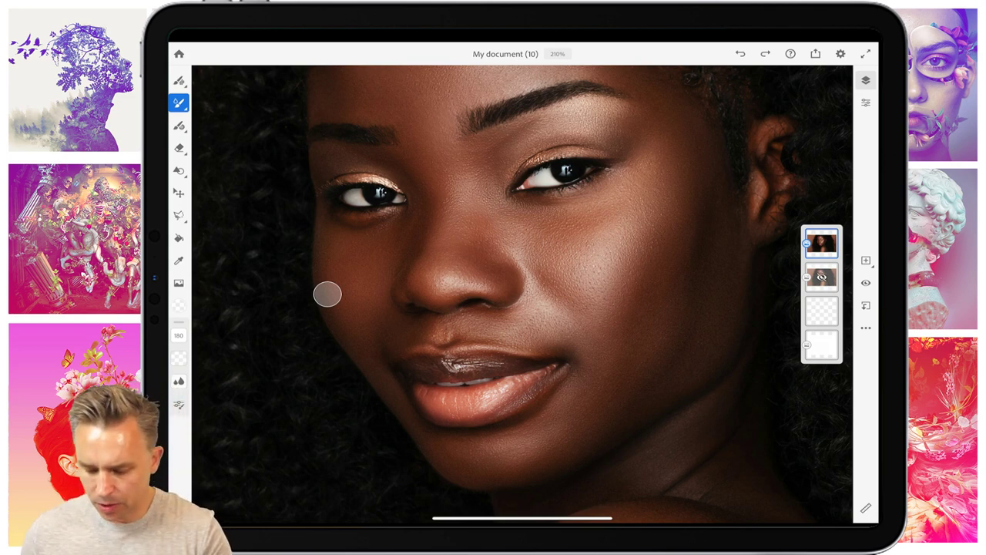
pyautogui.click(866, 327)
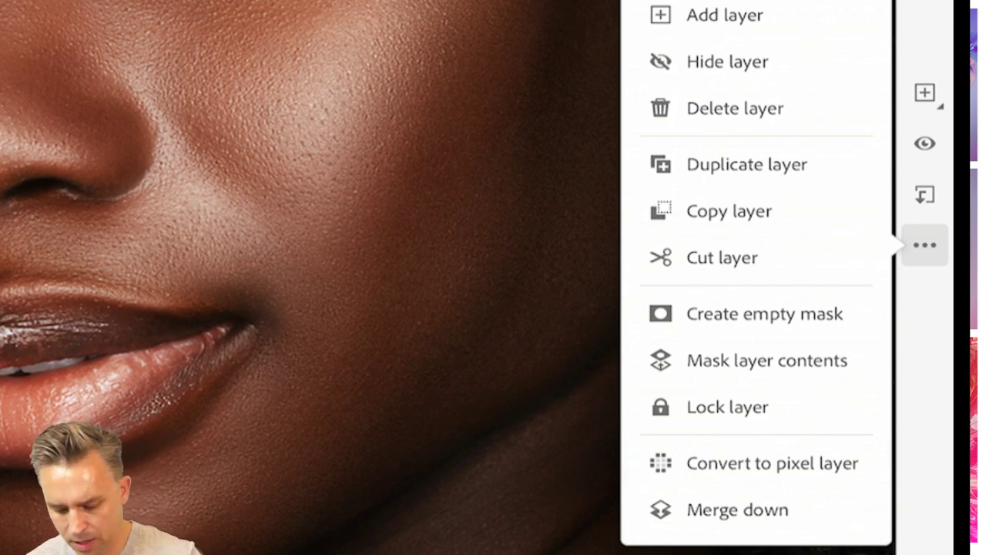
pyautogui.press('Escape')
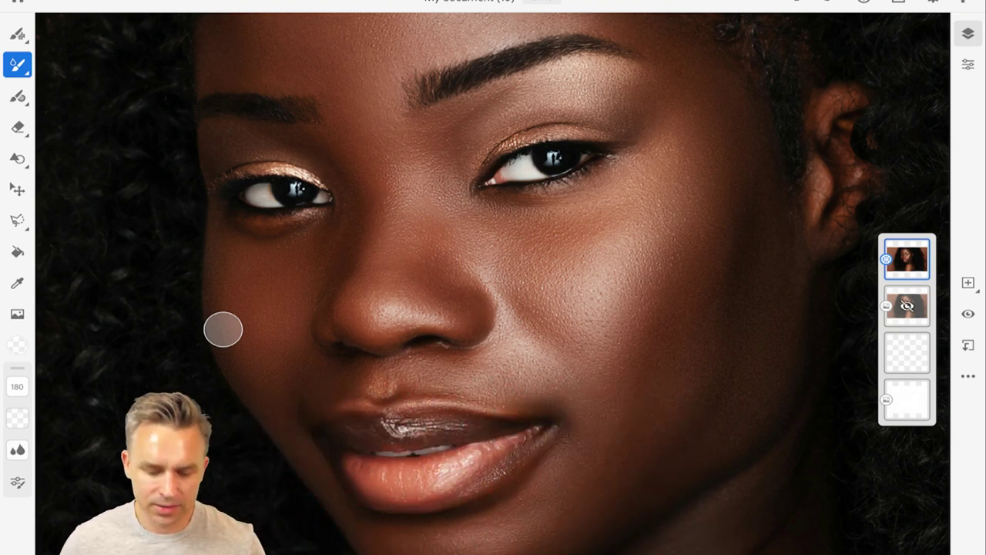
# Use the Watercolor wash soft brush with a pale grey colour and water flow 100.
pyautogui.click(17, 65)
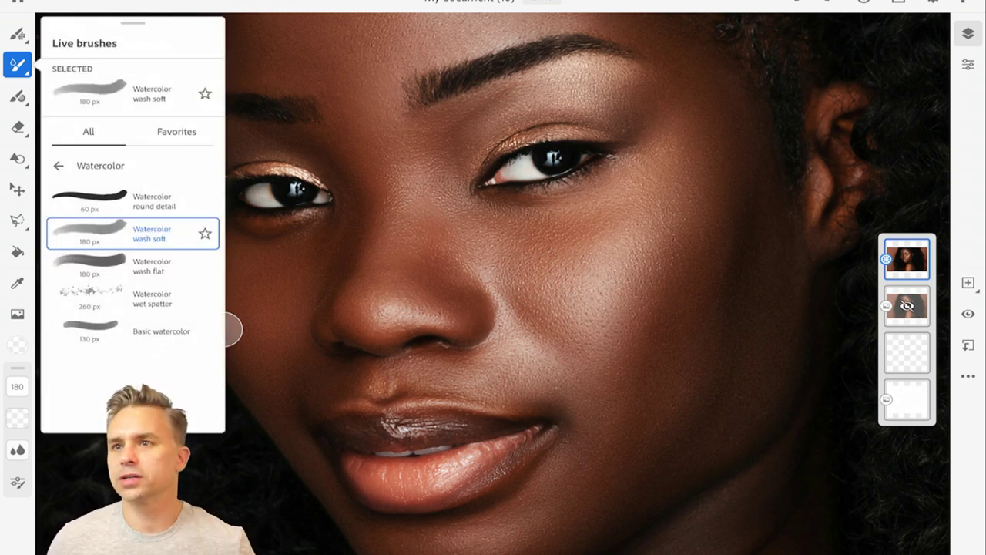
pyautogui.click(223, 329)
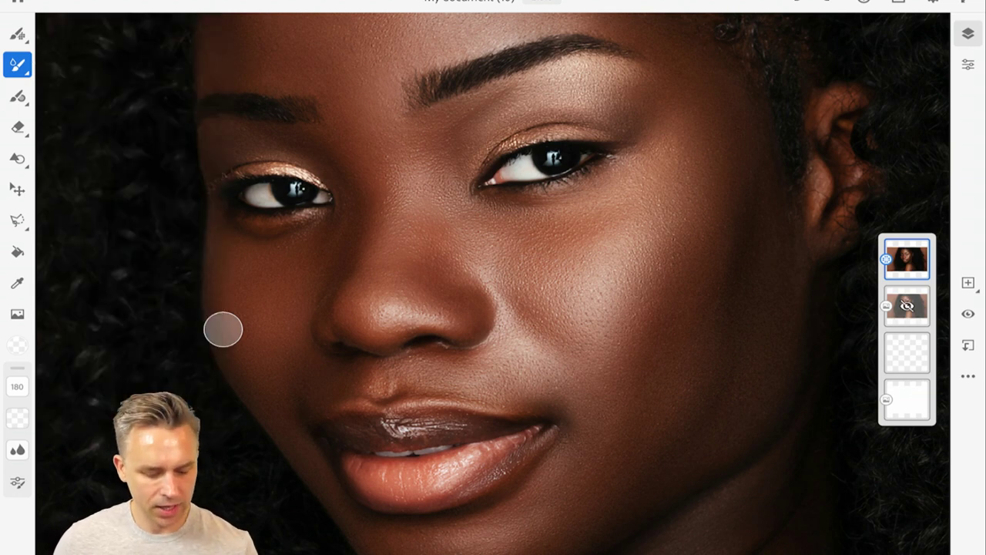
pyautogui.click(17, 345)
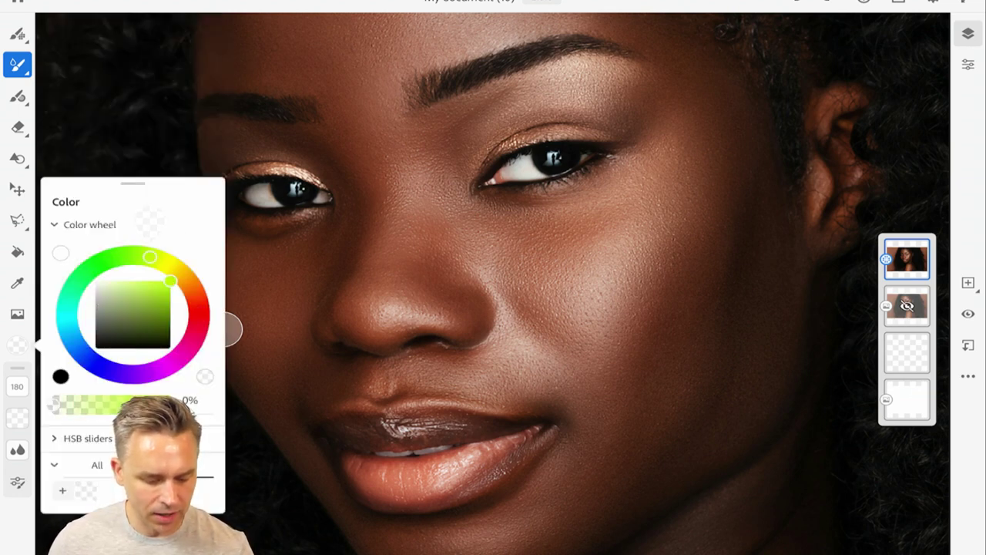
pyautogui.click(132, 311)
pyautogui.moveTo(164, 283); pyautogui.dragTo(94, 280)
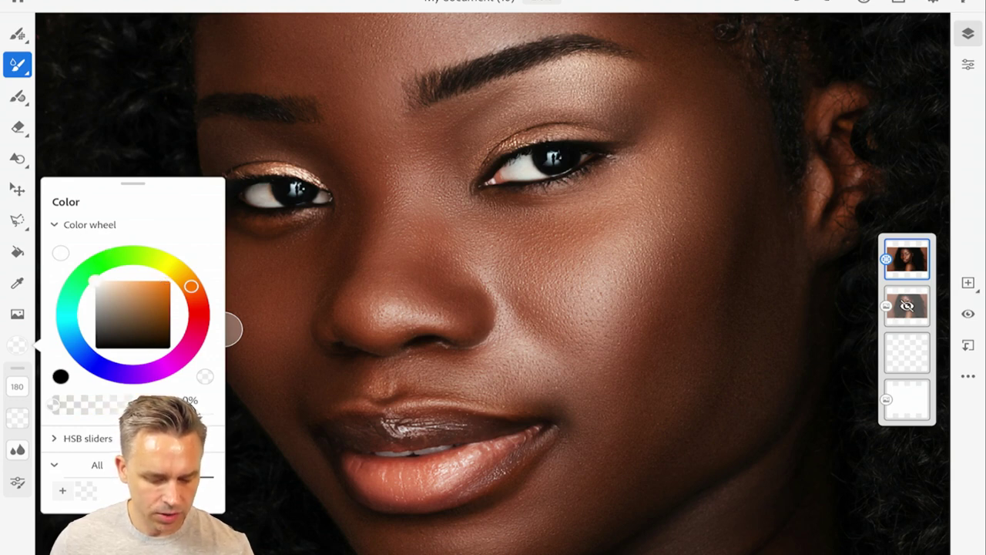
pyautogui.click(17, 449)
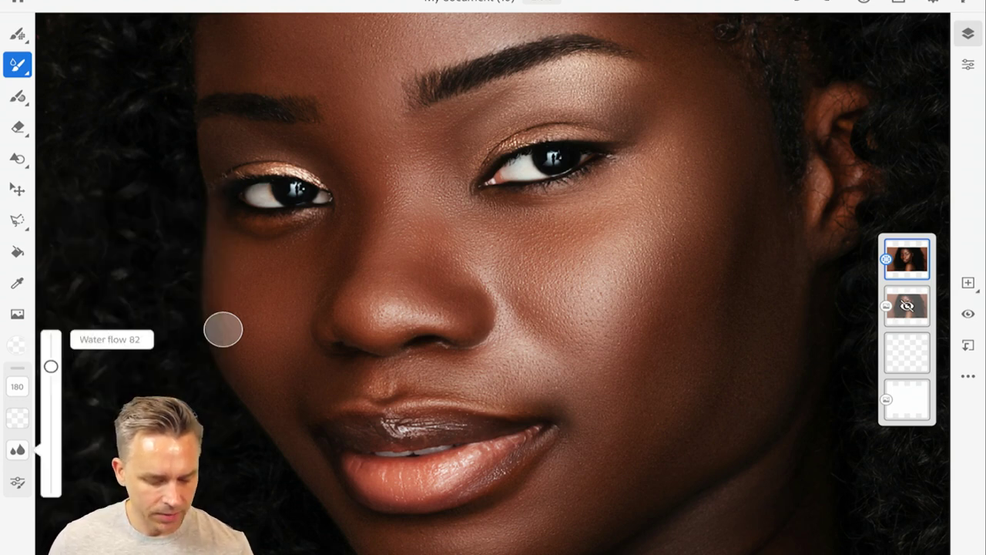
pyautogui.moveTo(51, 366); pyautogui.dragTo(50, 339)
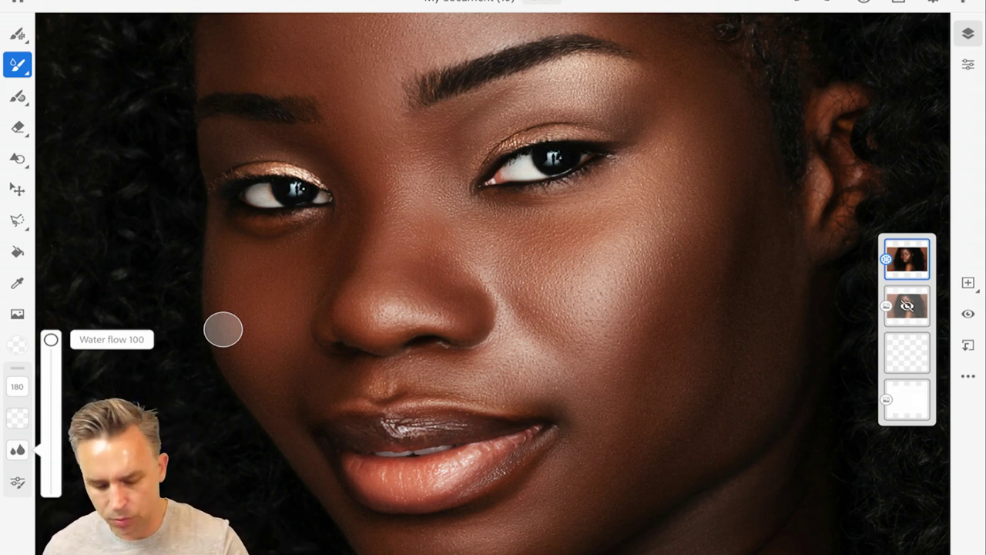
# Paint over the white strip along the top of the photo.
pyautogui.hscroll(5, 223, 330)
pyautogui.scroll(3, 223, 330)
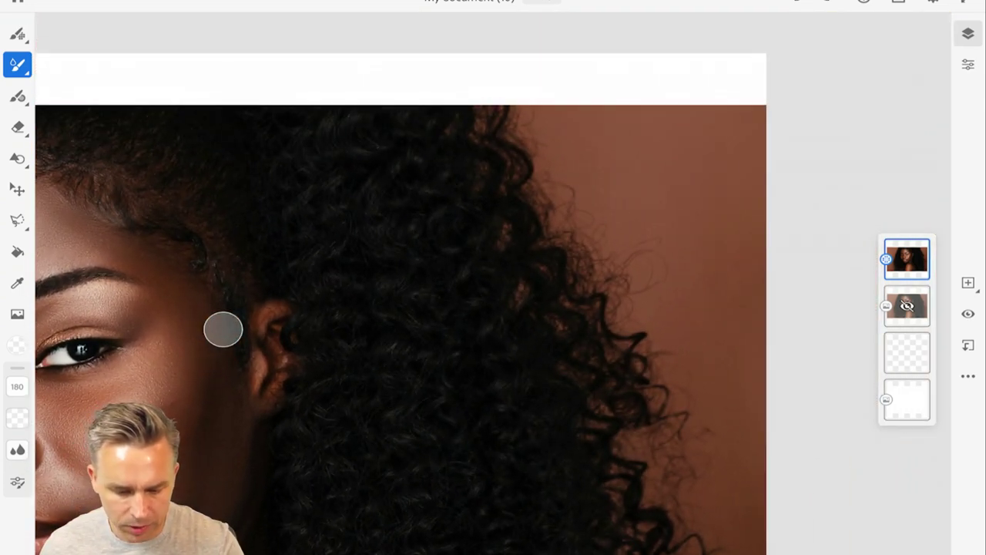
pyautogui.moveTo(478, 115)
pyautogui.mouseDown()
pyautogui.moveTo(500, 99)
pyautogui.moveTo(474, 61)
pyautogui.moveTo(540, 84)
pyautogui.moveTo(732, 81)
pyautogui.moveTo(401, 74)
pyautogui.moveTo(199, 89)
pyautogui.moveTo(127, 77)
pyautogui.moveTo(131, 85)
pyautogui.mouseUp()
pyautogui.scroll(-2, 222, 329)
pyautogui.moveTo(455, 31)
pyautogui.mouseDown()
pyautogui.moveTo(393, 42)
pyautogui.moveTo(322, 32)
pyautogui.mouseUp()
pyautogui.scroll(-2, 223, 330)
pyautogui.scroll(3, 222, 330)
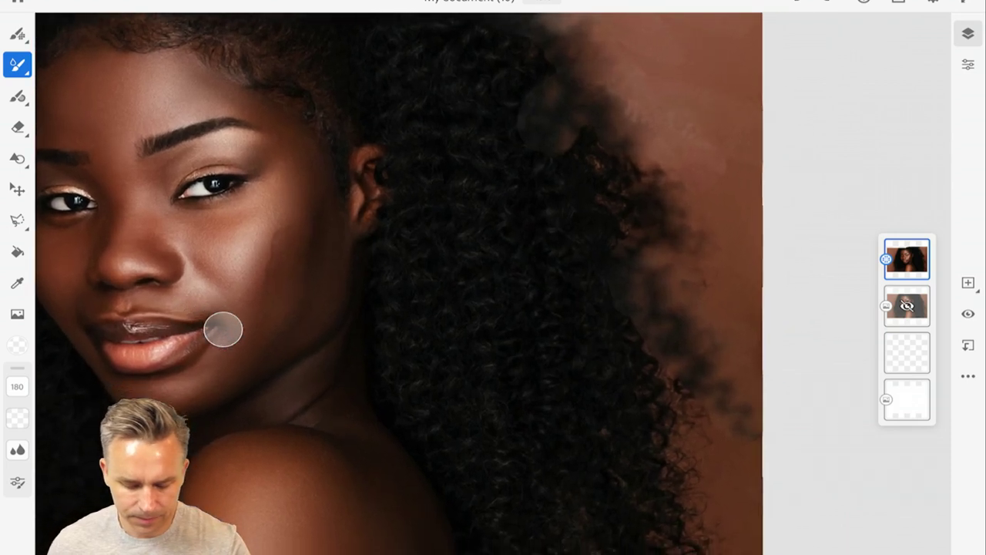
# Tint the brush colour red at about 55% opacity and lower the flow to 60.
pyautogui.click(17, 344)
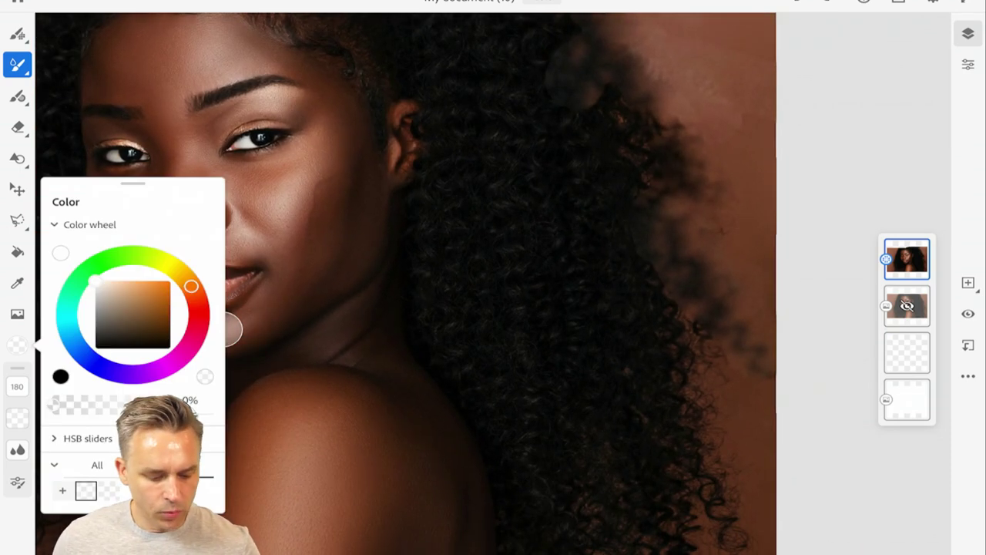
pyautogui.moveTo(191, 285); pyautogui.dragTo(199, 315)
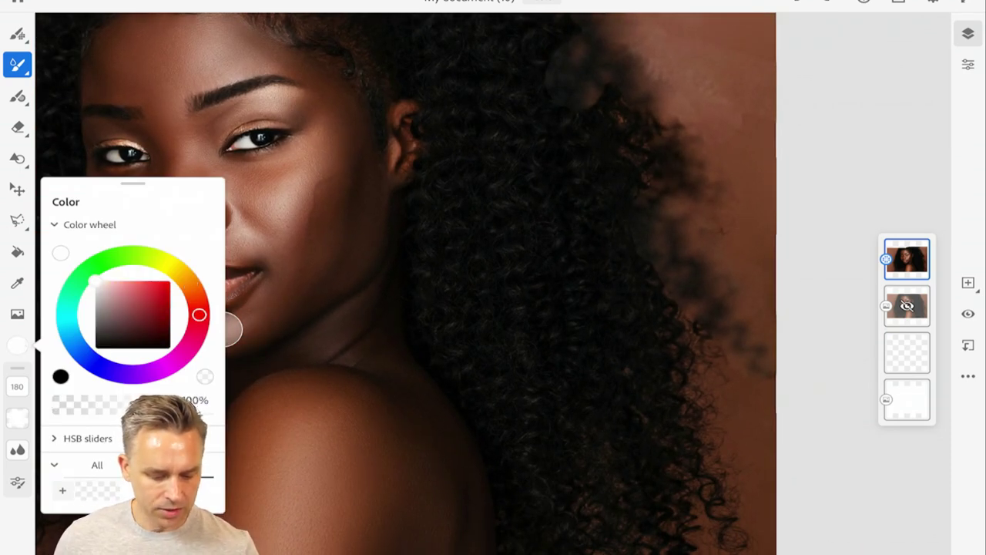
pyautogui.moveTo(177, 362)
pyautogui.mouseDown()
pyautogui.moveTo(93, 361)
pyautogui.moveTo(185, 362)
pyautogui.mouseUp()
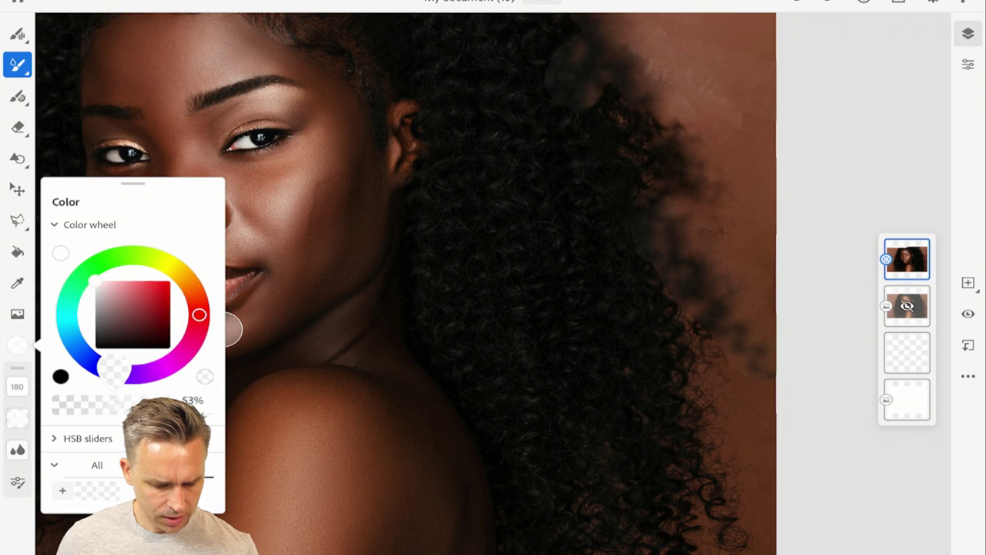
pyautogui.click(223, 330)
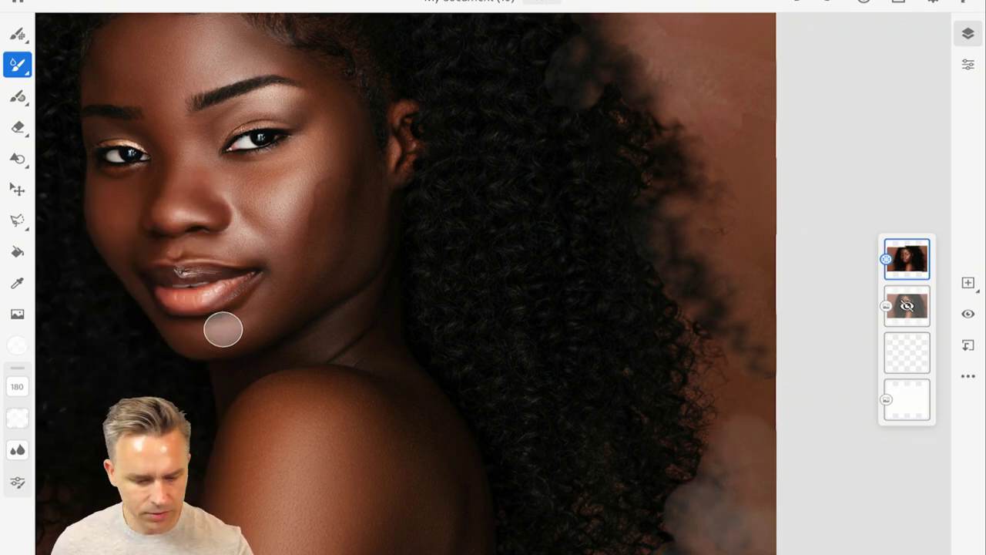
pyautogui.moveTo(51, 339); pyautogui.dragTo(51, 399)
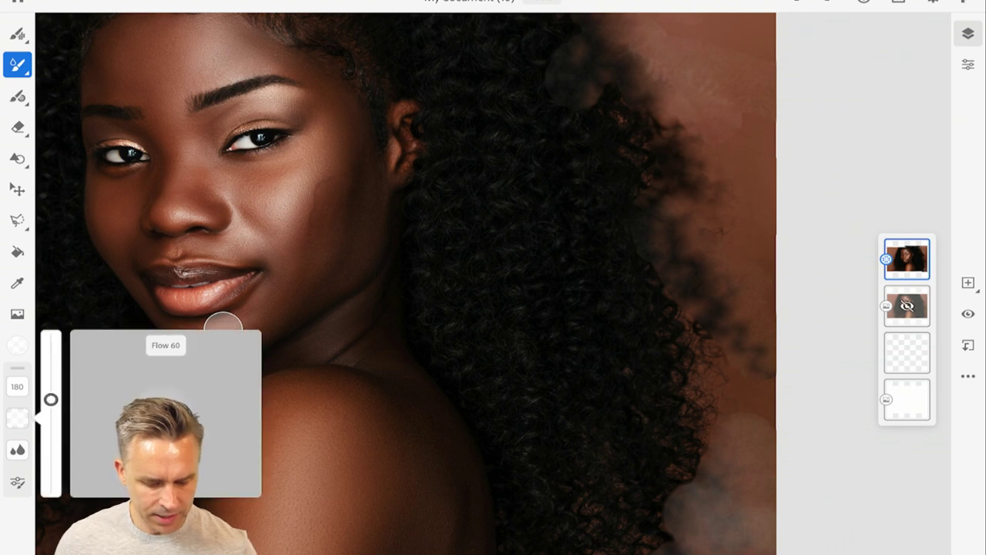
pyautogui.click(17, 345)
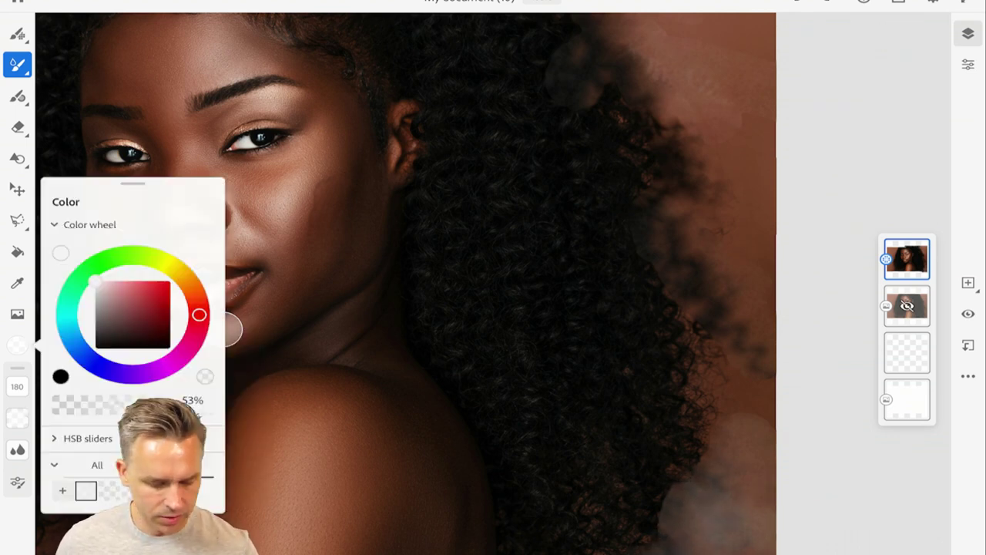
pyautogui.click(224, 329)
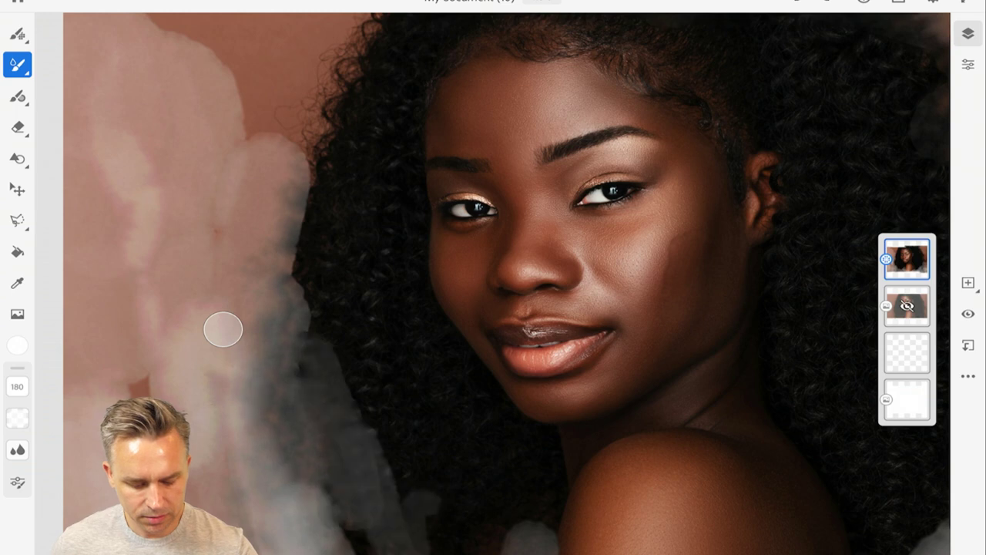
pyautogui.click(17, 345)
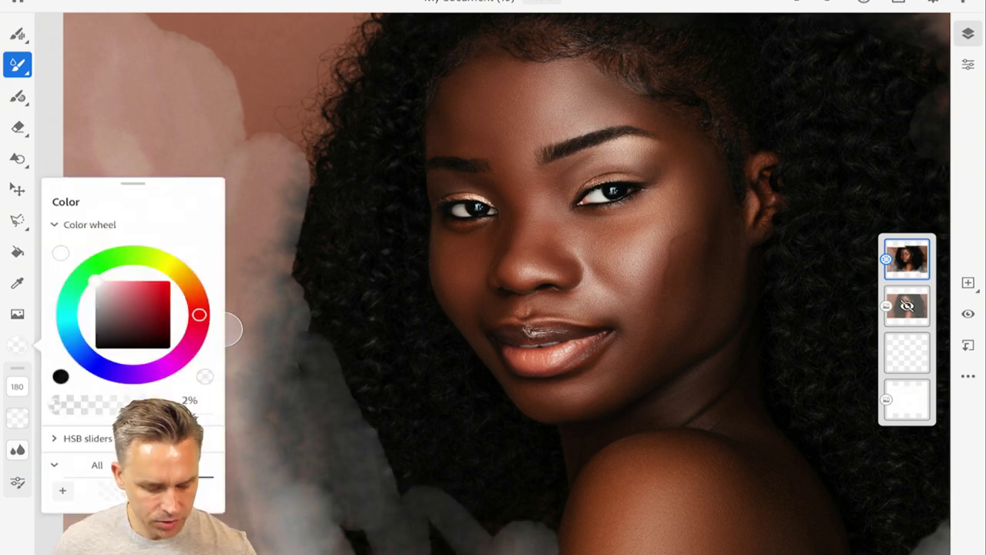
# Switch to the Watercolor round detail brush with a more transparent colour.
pyautogui.click(17, 345)
pyautogui.scroll(5, 629, 229)
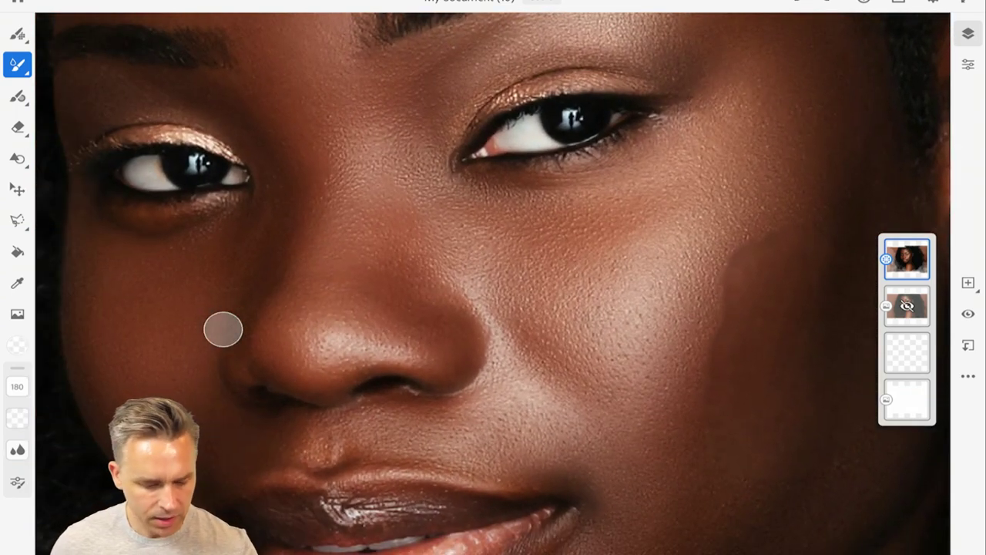
pyautogui.click(17, 64)
pyautogui.click(89, 200)
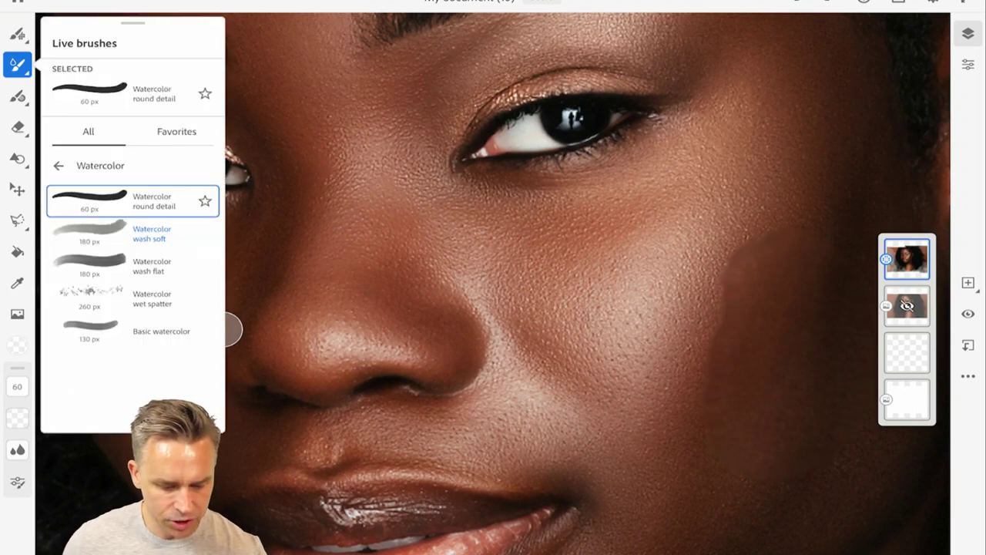
pyautogui.click(17, 344)
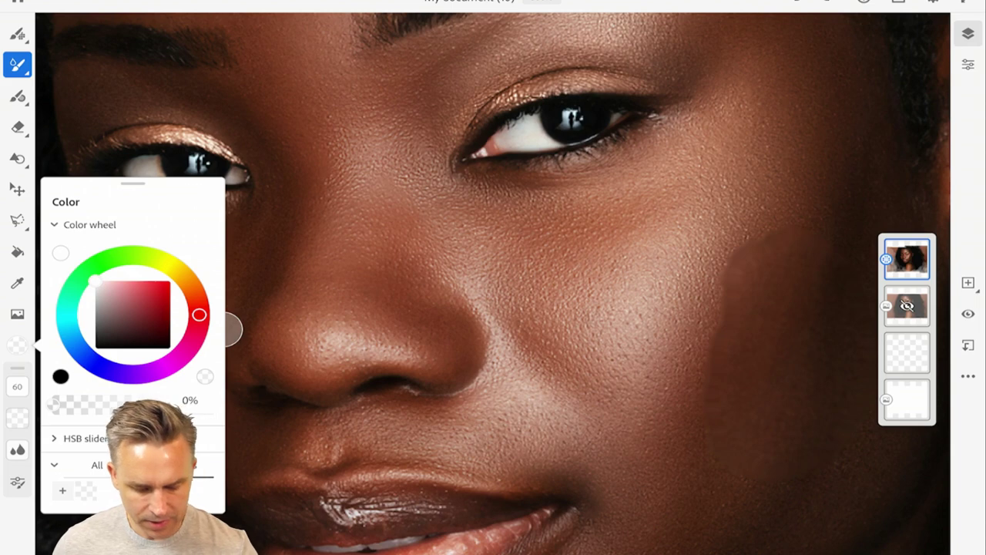
pyautogui.click(232, 330)
# Paint watercolour strokes over the nose, between the eyes, and the right eyelid and brow.
pyautogui.moveTo(404, 196)
pyautogui.mouseDown()
pyautogui.moveTo(478, 339)
pyautogui.moveTo(474, 393)
pyautogui.mouseUp()
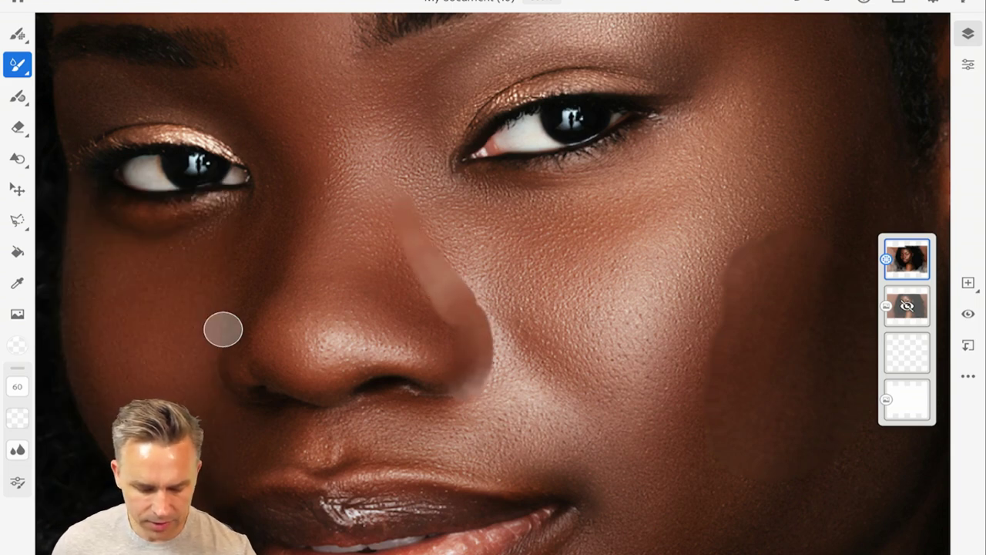
pyautogui.moveTo(435, 354)
pyautogui.mouseDown()
pyautogui.moveTo(343, 362)
pyautogui.moveTo(439, 366)
pyautogui.moveTo(309, 351)
pyautogui.mouseUp()
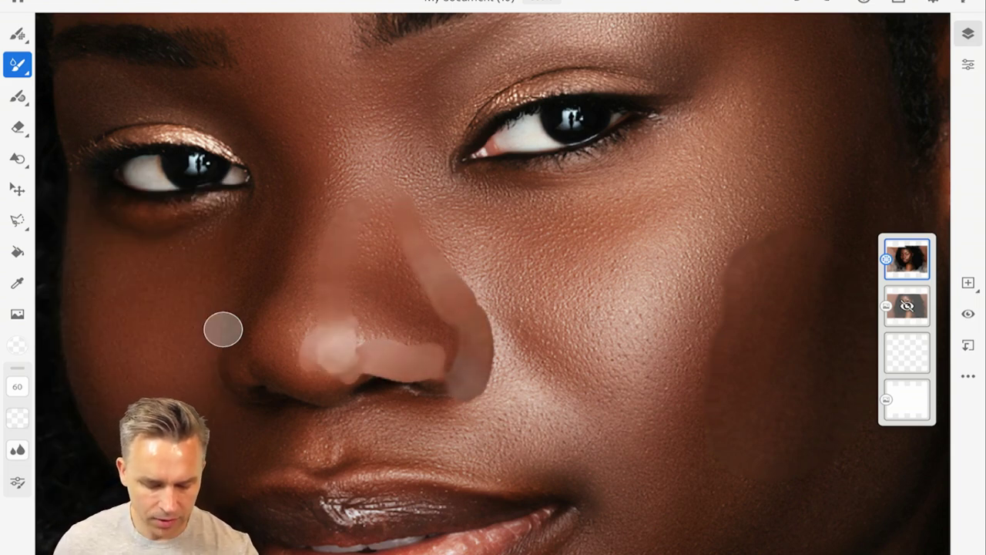
pyautogui.moveTo(370, 208); pyautogui.dragTo(362, 324)
pyautogui.moveTo(362, 177)
pyautogui.mouseDown()
pyautogui.moveTo(370, 131)
pyautogui.moveTo(393, 124)
pyautogui.mouseUp()
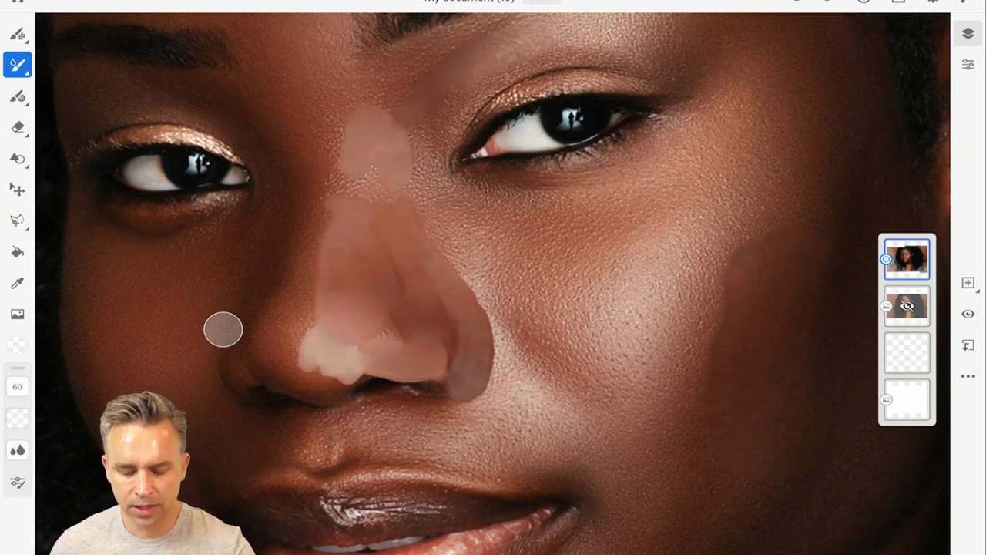
pyautogui.moveTo(532, 57); pyautogui.dragTo(624, 27)
pyautogui.moveTo(486, 97)
pyautogui.mouseDown()
pyautogui.moveTo(647, 43)
pyautogui.moveTo(655, 77)
pyautogui.mouseUp()
pyautogui.moveTo(701, 124); pyautogui.dragTo(709, 177)
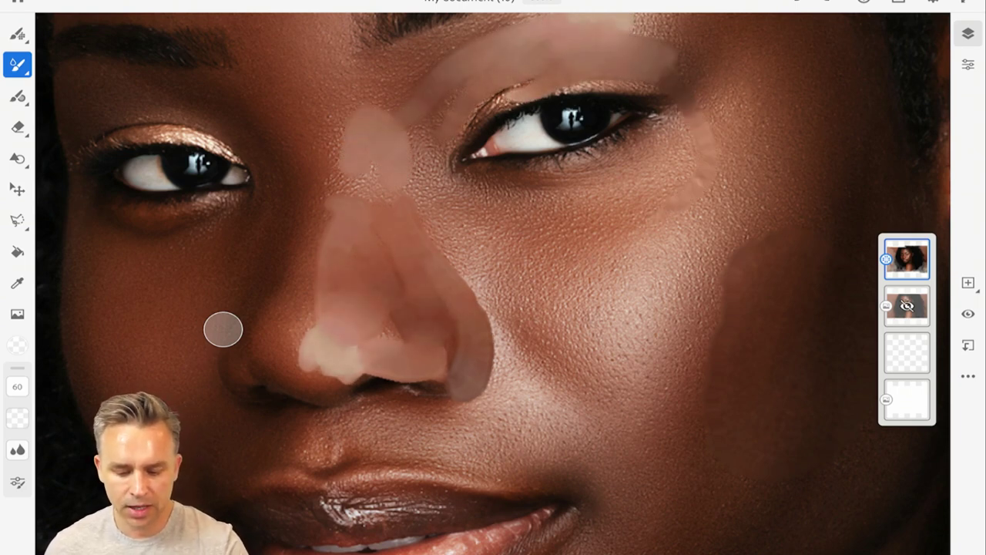
pyautogui.scroll(5, 586, 77)
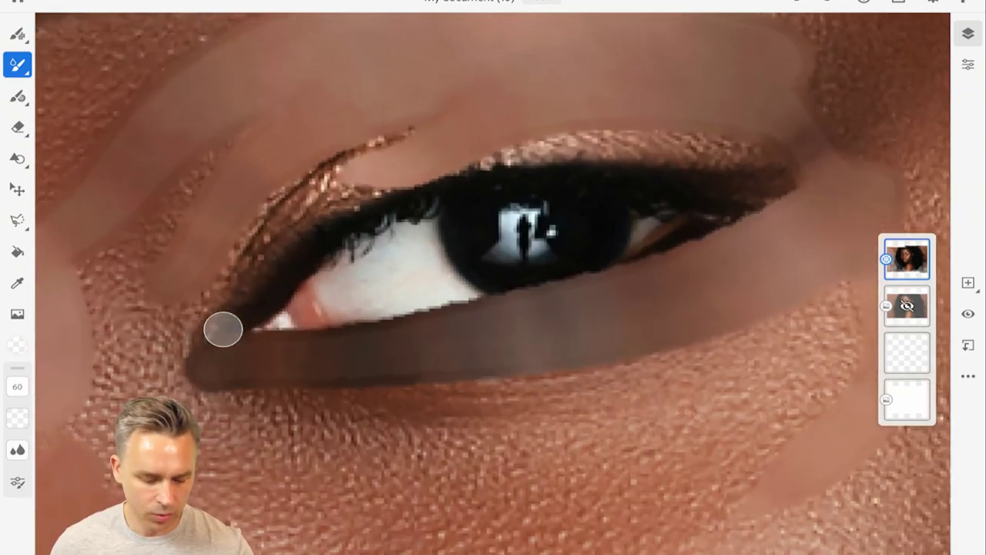
# Set brush flow to 36 and paint a brown wash over the glittery upper eyelid.
pyautogui.click(17, 417)
pyautogui.moveTo(51, 407); pyautogui.dragTo(51, 435)
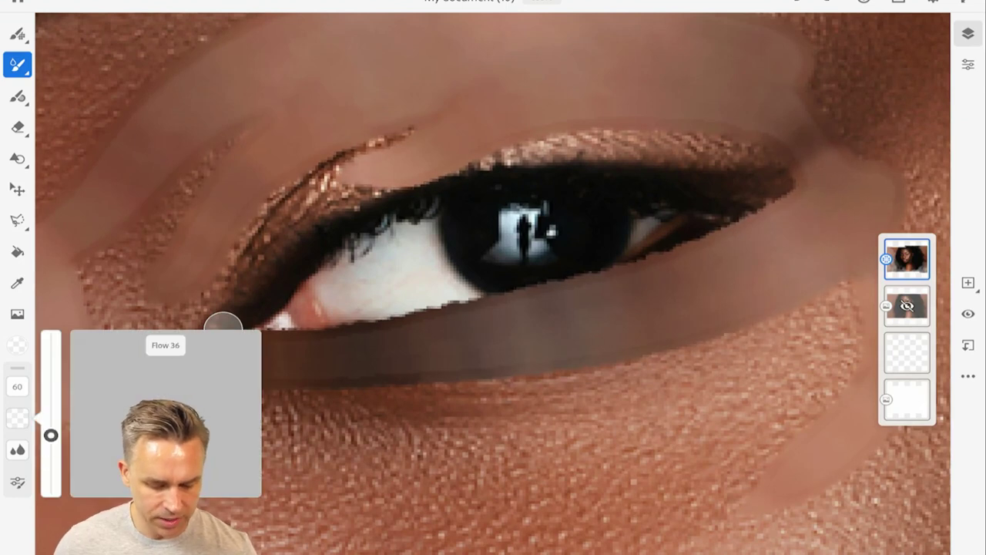
pyautogui.click(223, 329)
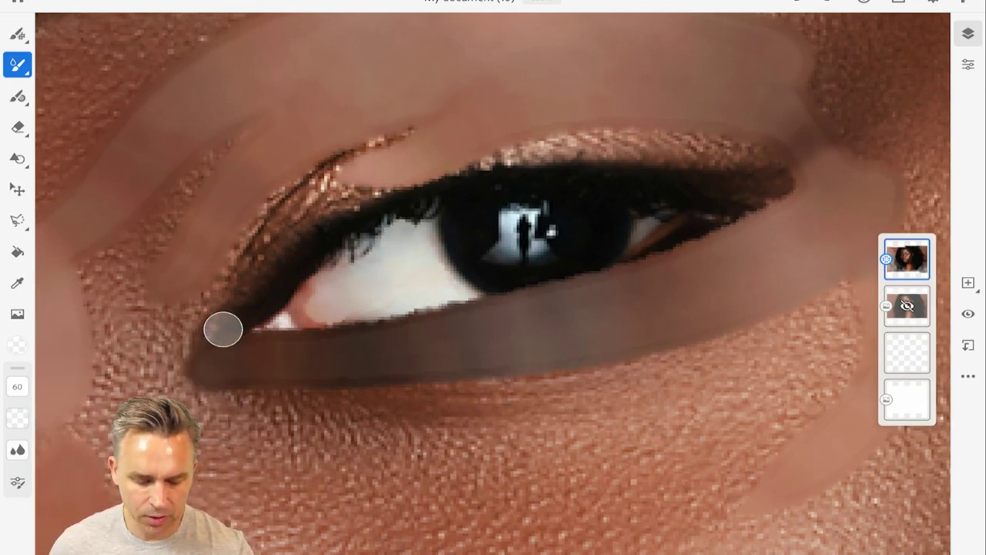
pyautogui.moveTo(239, 255); pyautogui.dragTo(416, 146)
# Check the Brush settings and the Live brushes picker.
pyautogui.click(17, 482)
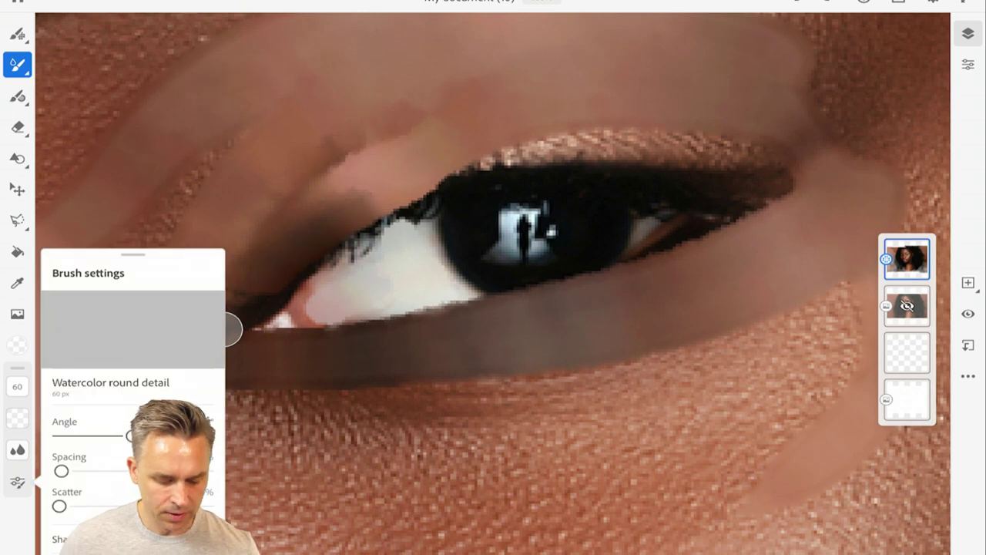
pyautogui.scroll(3, 131, 454)
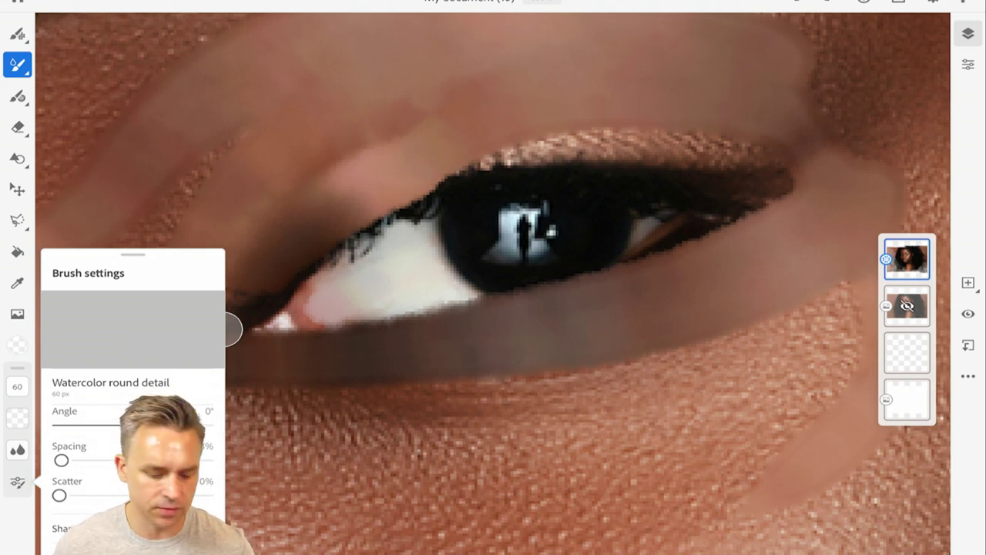
pyautogui.click(17, 64)
pyautogui.click(17, 64)
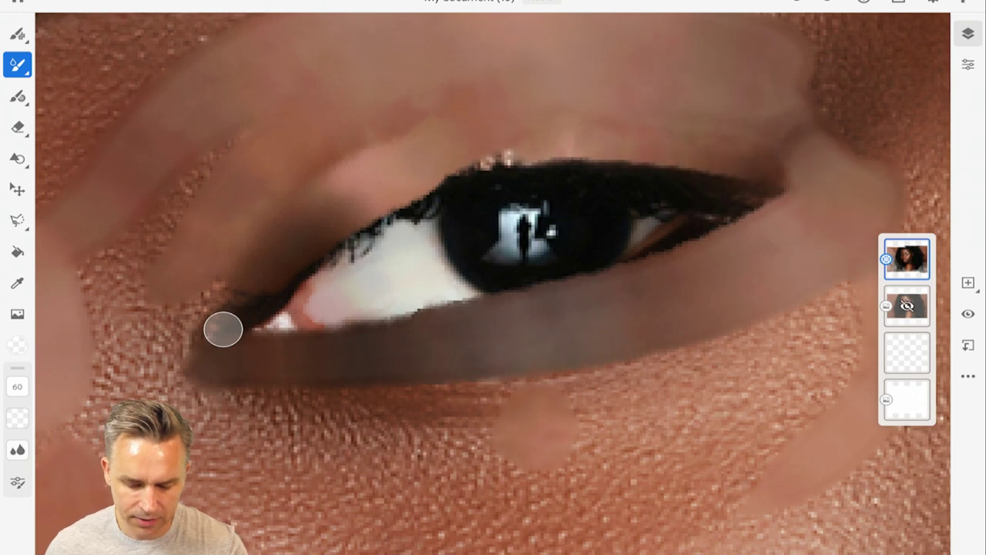
pyautogui.scroll(-5, 223, 330)
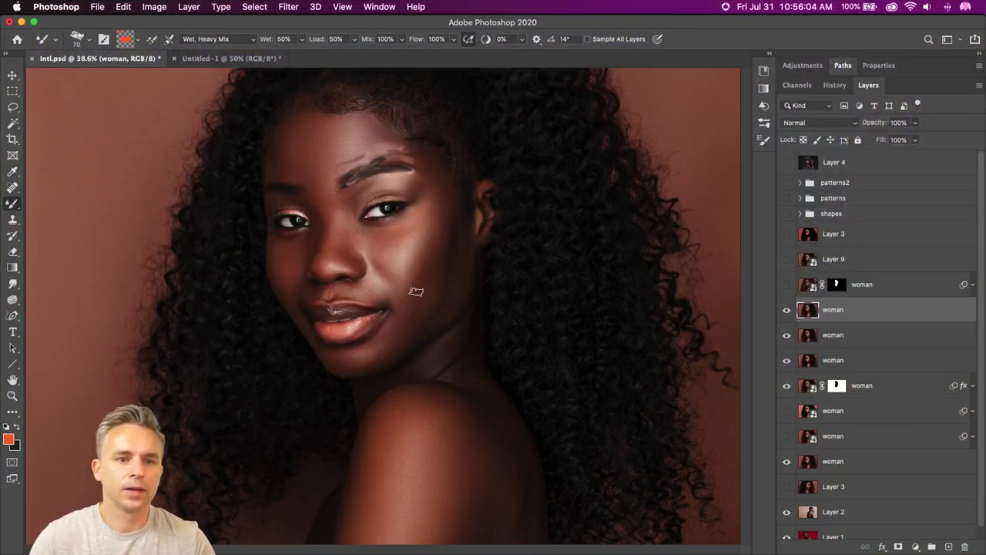
# With the Rectangular Marquee chosen, show and select Layer 9, then zoom to 50% on the face.
pyautogui.click(13, 91)
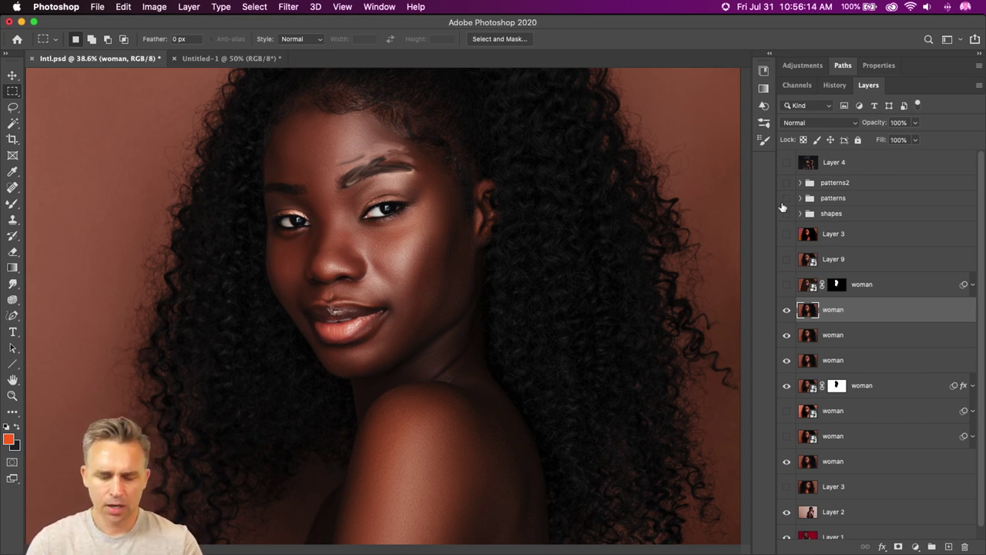
pyautogui.click(785, 260)
pyautogui.click(836, 266)
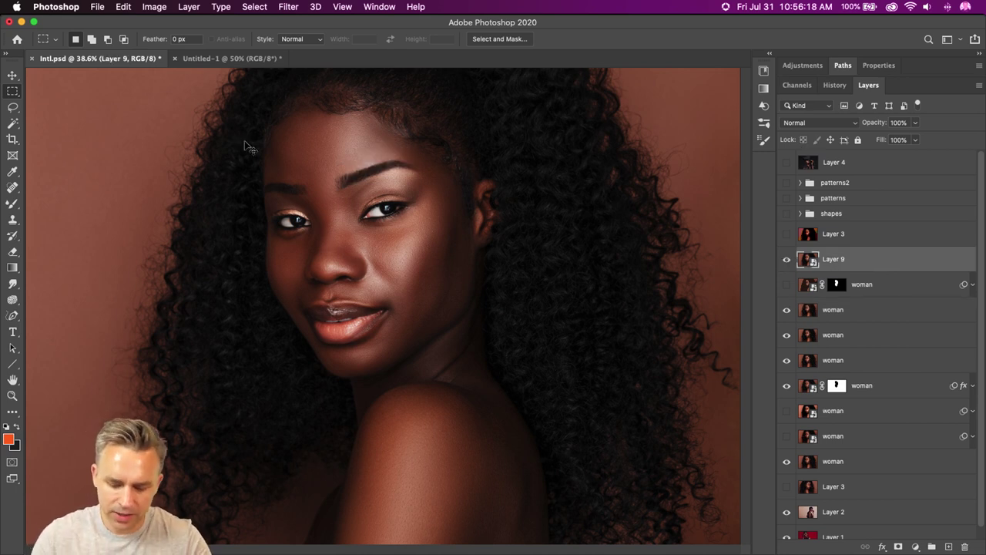
pyautogui.press('super+equal')
pyautogui.moveTo(247, 147); pyautogui.dragTo(293, 242)
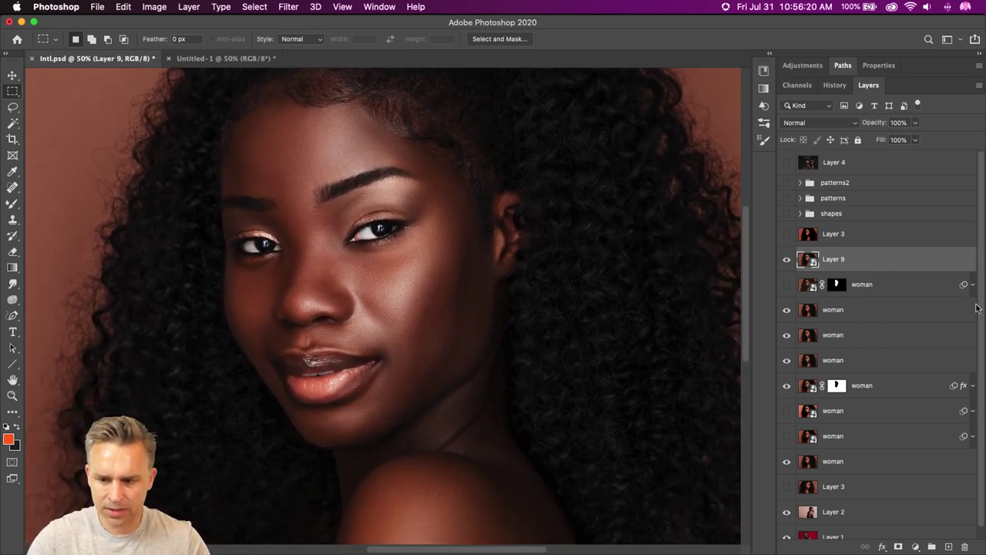
# Bring up the Image > Adjustments list.
pyautogui.click(189, 7)
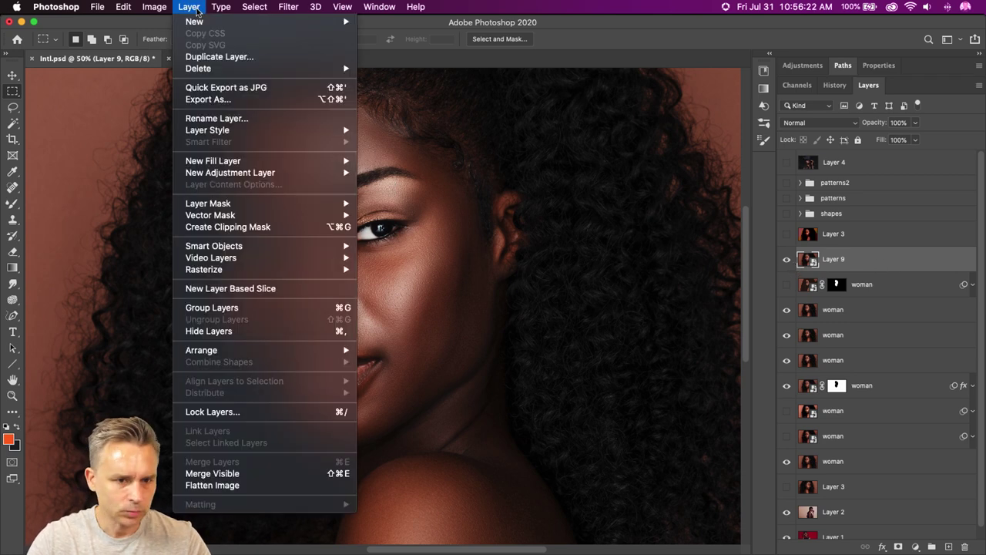
pyautogui.moveTo(146, 7)
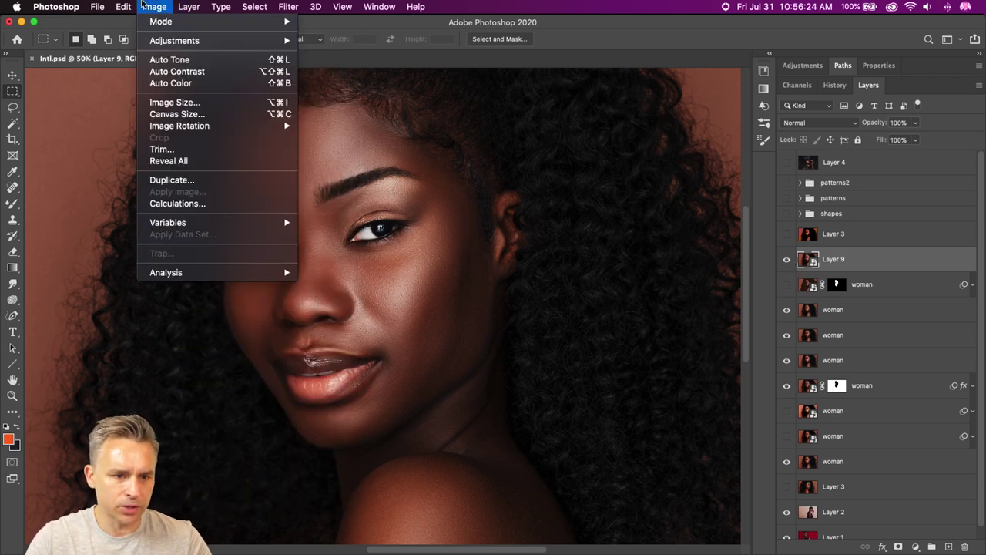
pyautogui.moveTo(162, 40)
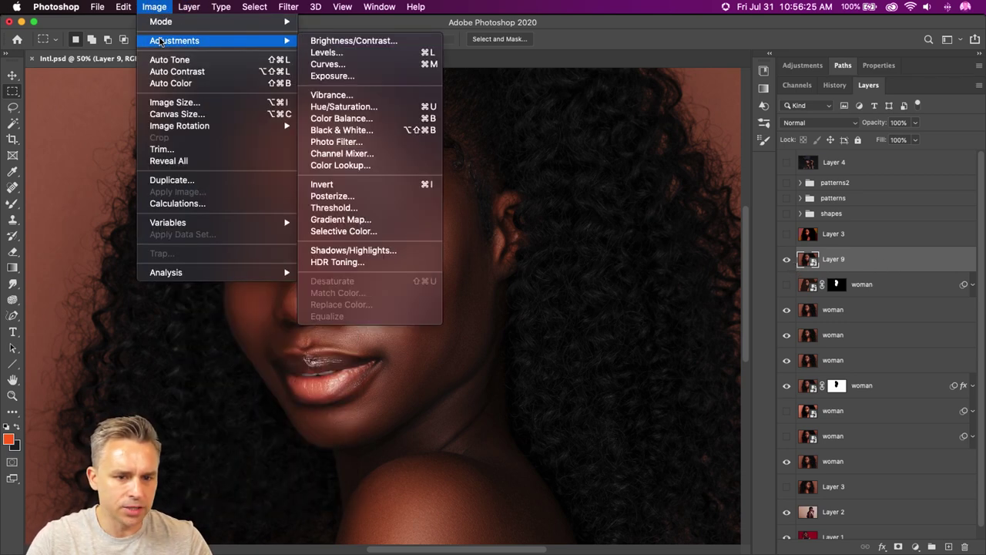
# Posterize Layer 9 to 4 levels after trying higher level counts.
pyautogui.click(342, 197)
pyautogui.moveTo(418, 156); pyautogui.dragTo(641, 192)
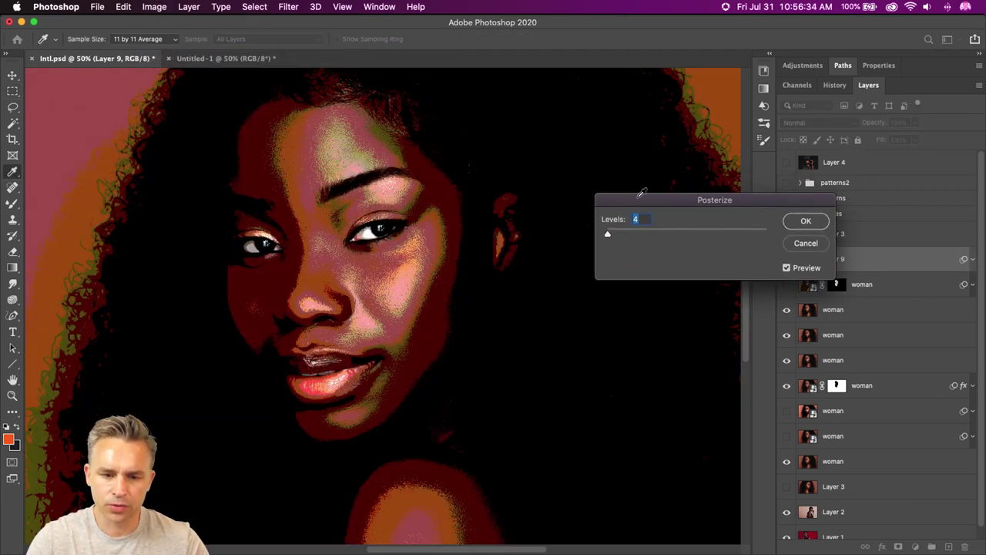
pyautogui.moveTo(634, 232); pyautogui.dragTo(611, 234)
pyautogui.moveTo(621, 194); pyautogui.dragTo(389, 259)
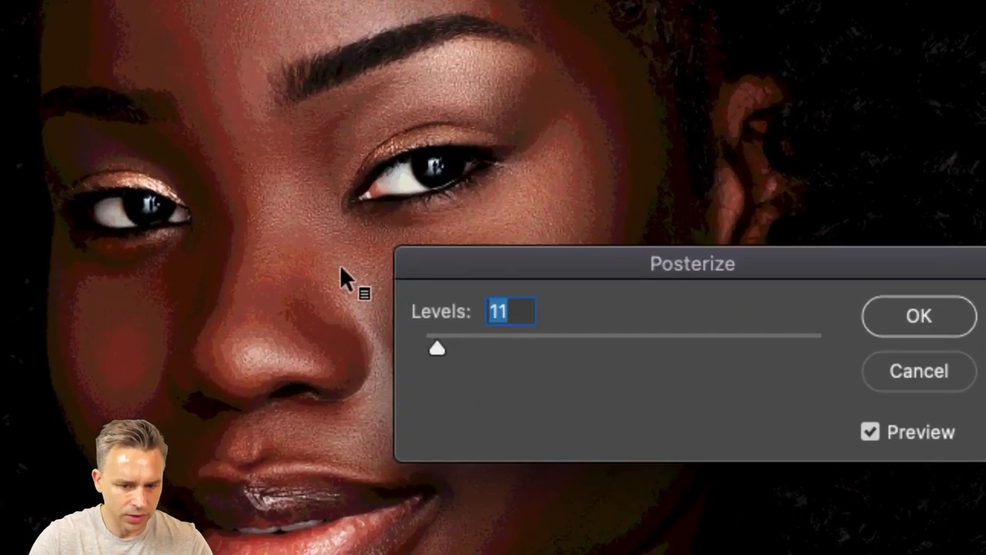
pyautogui.moveTo(434, 349); pyautogui.dragTo(426, 349)
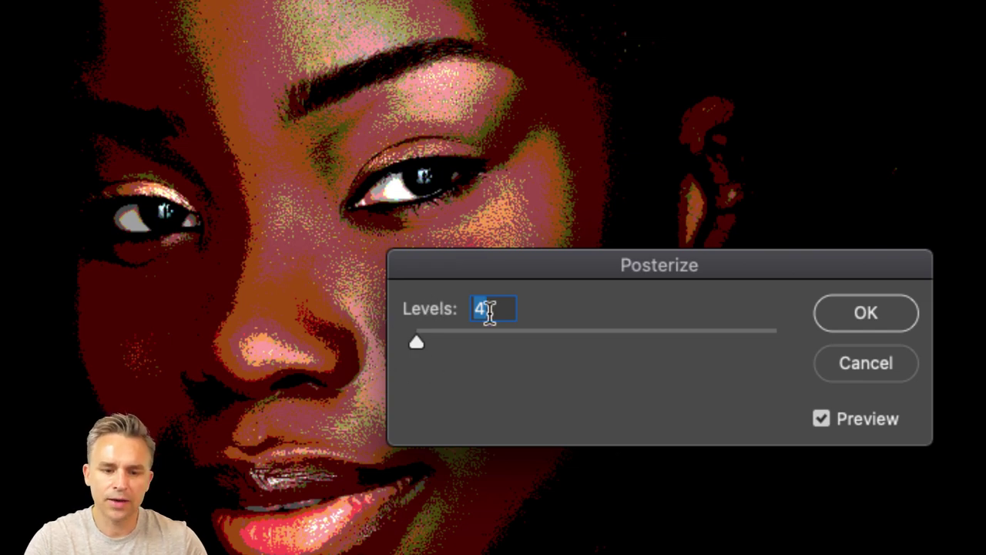
pyautogui.press('Up')
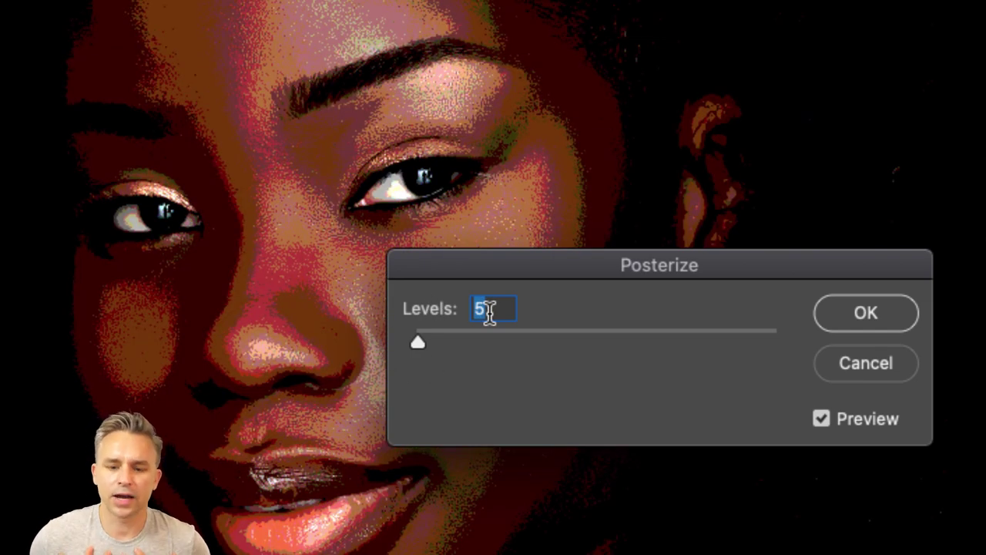
pyautogui.write('4')
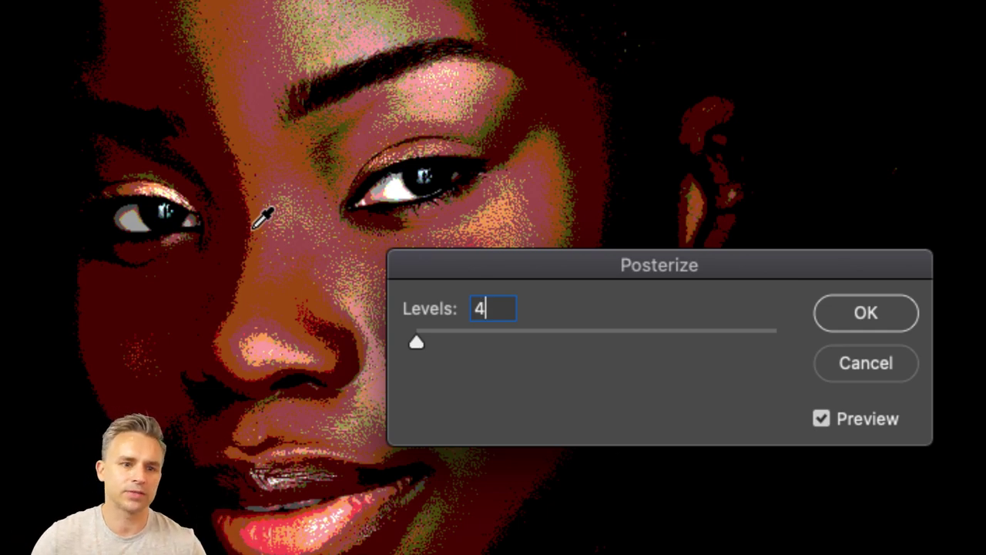
pyautogui.click(864, 313)
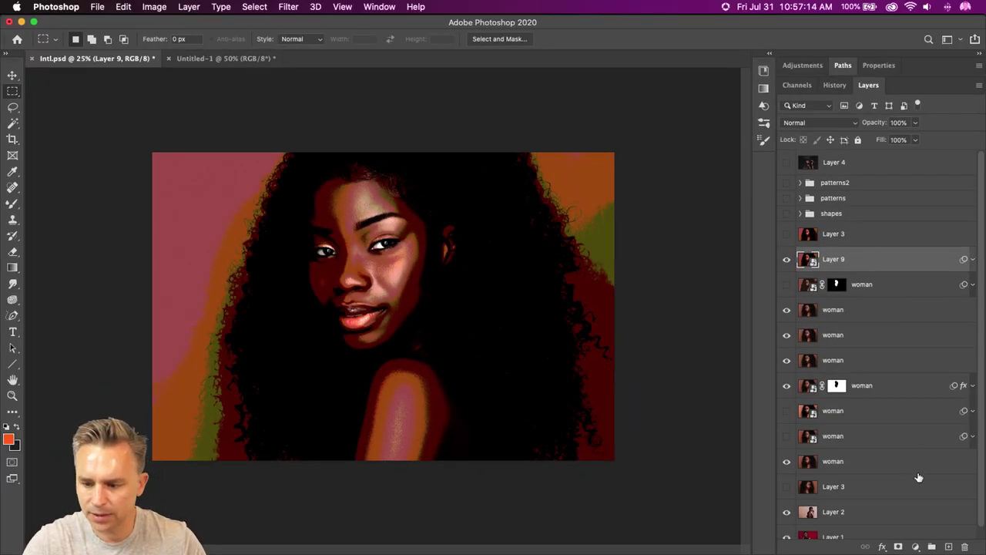
# Add a new empty layer above Layer 9 and choose the pen in Shape mode.
pyautogui.click(949, 546)
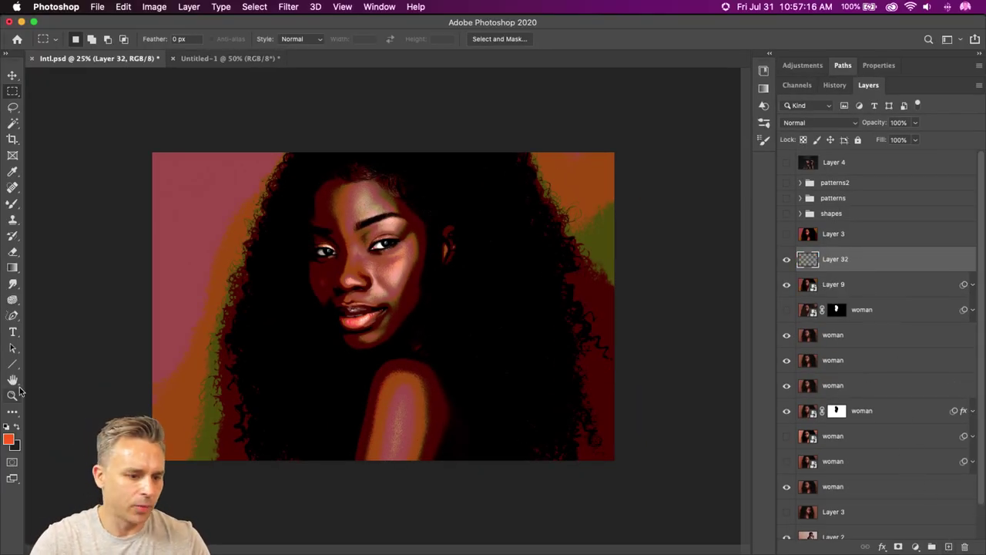
pyautogui.click(13, 316)
pyautogui.click(38, 314)
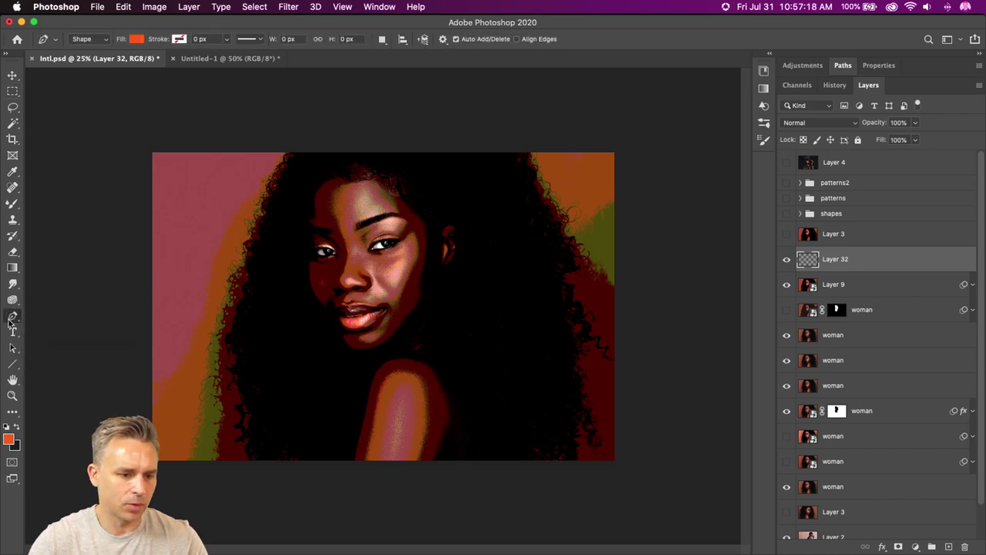
# Make the fill colour dark and zoom in on the right eyebrow and the eye below it.
pyautogui.press('super+equal')
pyautogui.press('super+equal')
pyautogui.press('super+equal')
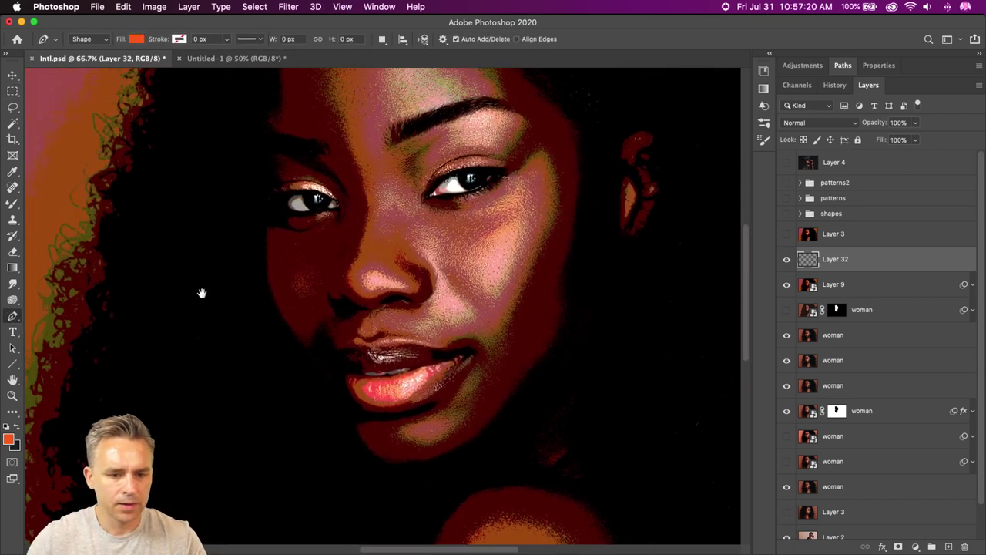
pyautogui.press('super+equal')
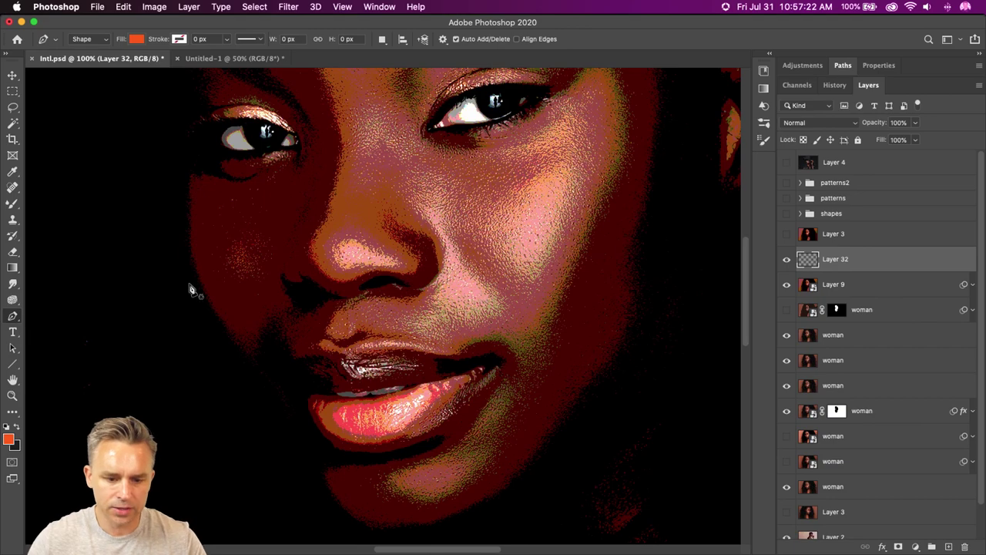
pyautogui.press('super+equal')
pyautogui.press('super+equal')
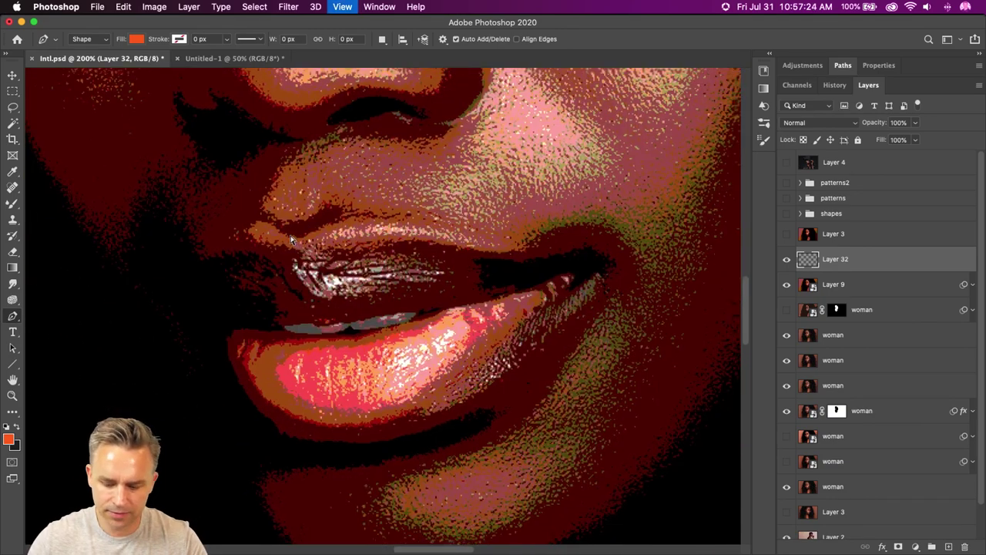
pyautogui.press('super+minus')
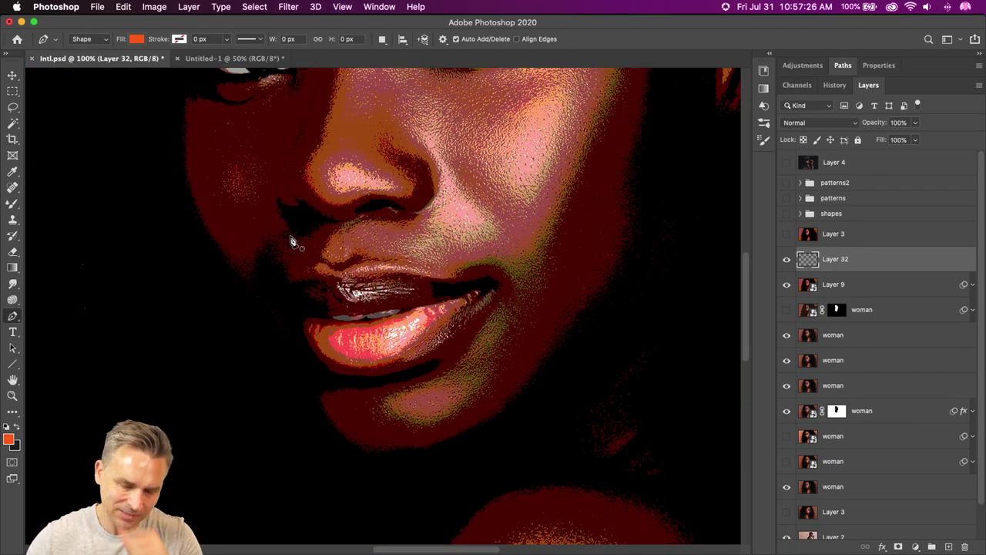
pyautogui.moveTo(317, 240); pyautogui.dragTo(430, 416)
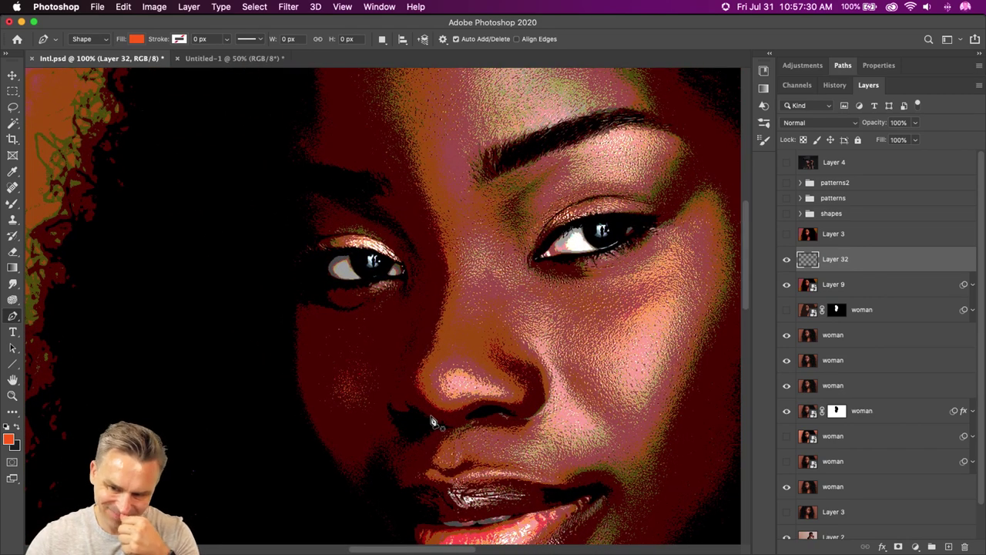
pyautogui.scroll(3, 558, 239)
pyautogui.hscroll(3, 557, 239)
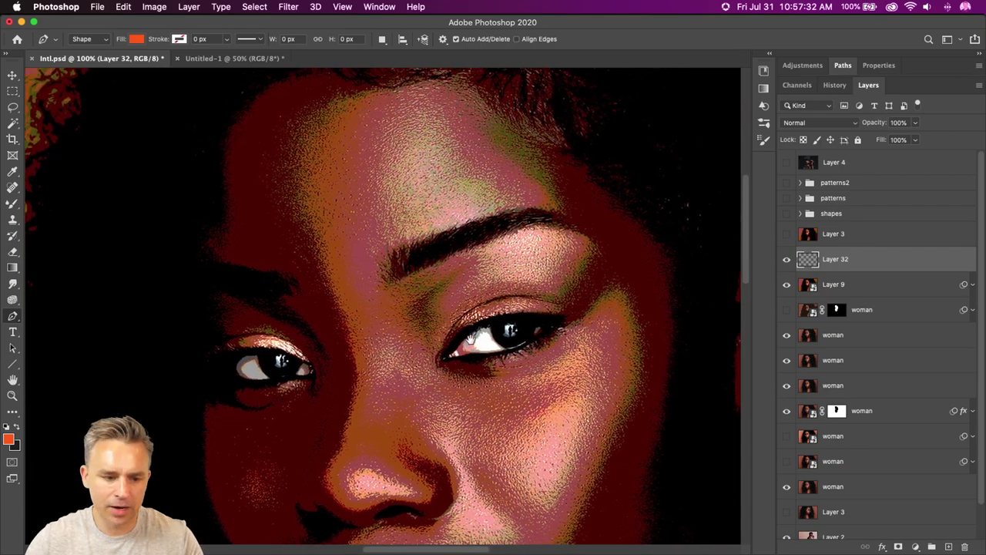
pyautogui.click(15, 426)
pyautogui.press('super+plus')
pyautogui.press('super+plus')
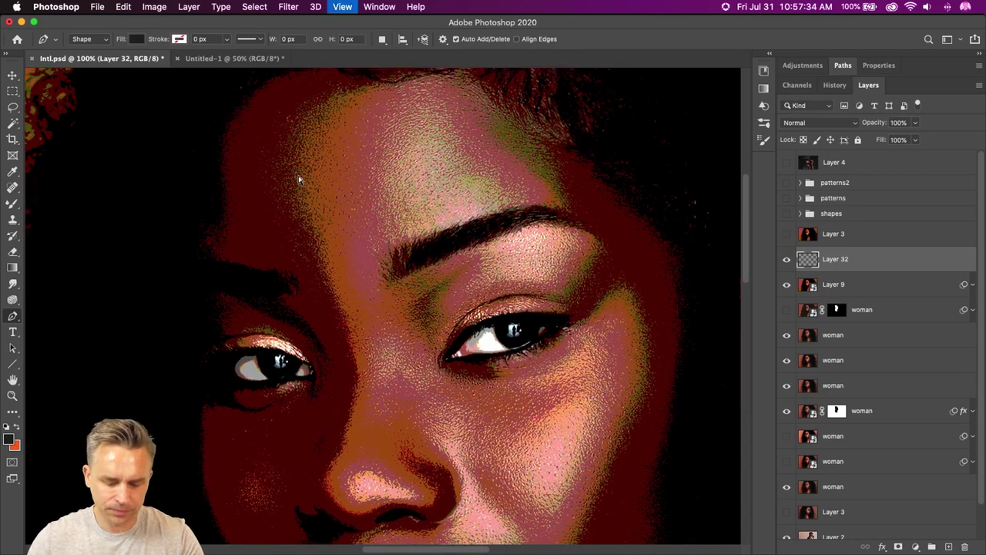
pyautogui.hscroll(-10, 535, 216)
pyautogui.scroll(3, 535, 216)
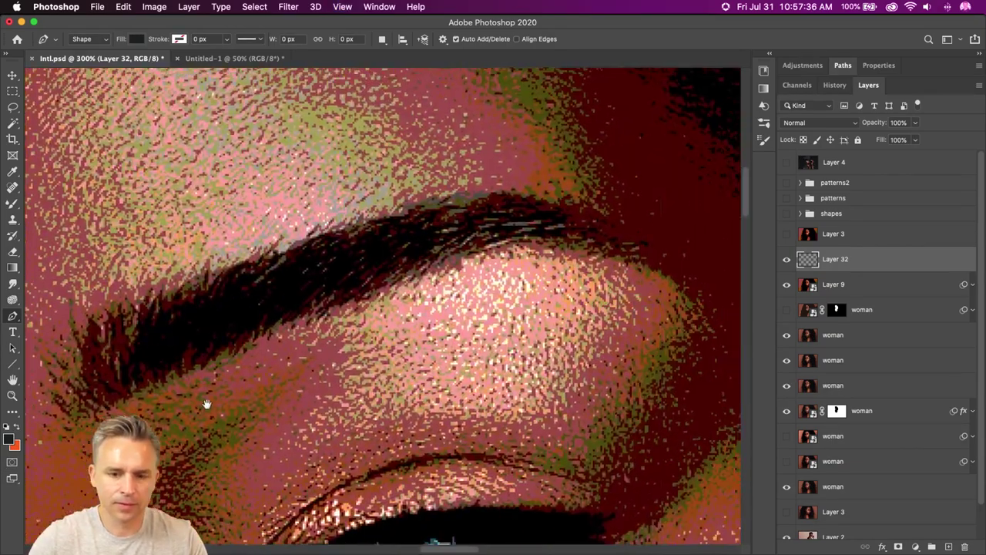
pyautogui.press('super+minus')
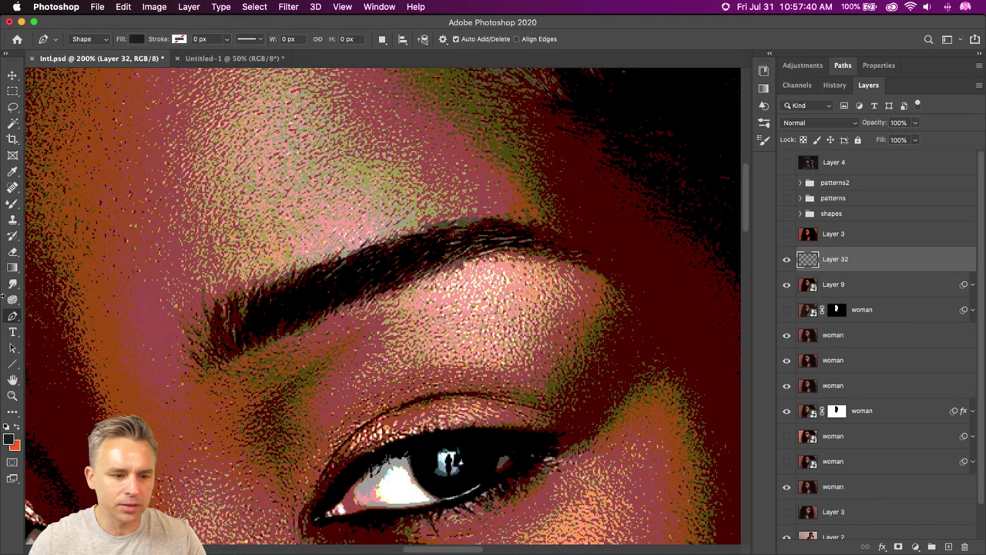
# Place pen anchor points along the eyebrow's top edge and around its inner end.
pyautogui.click(13, 316)
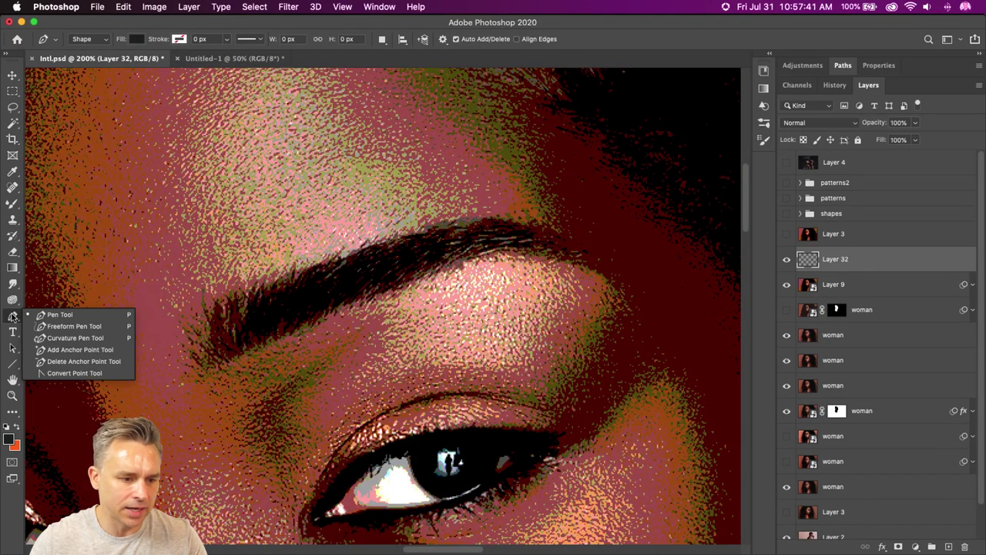
pyautogui.click(466, 222)
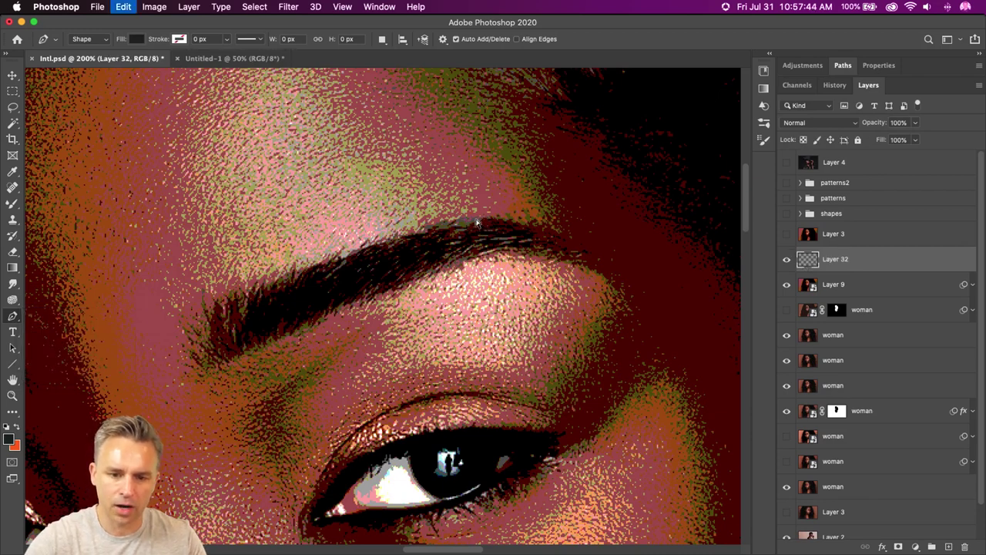
pyautogui.click(479, 221)
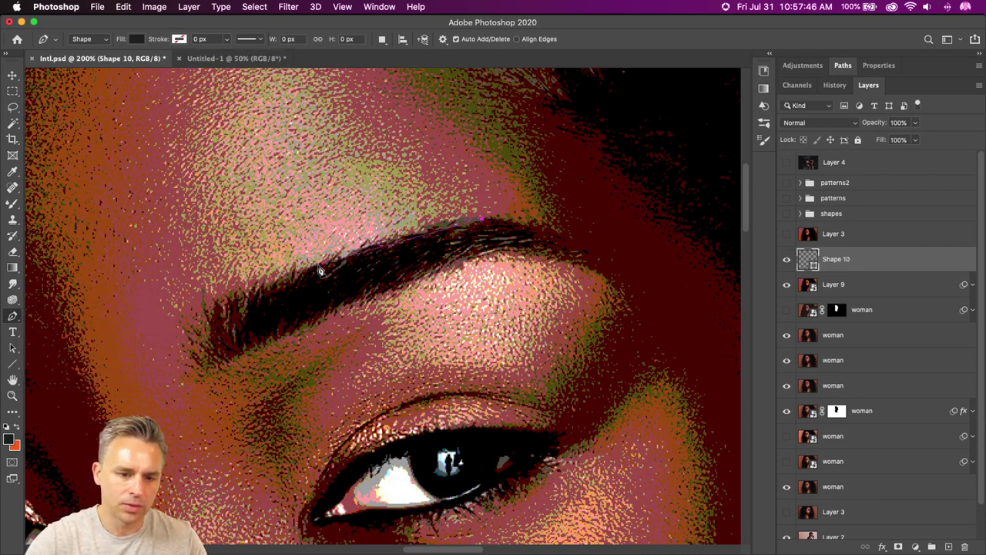
pyautogui.click(277, 285)
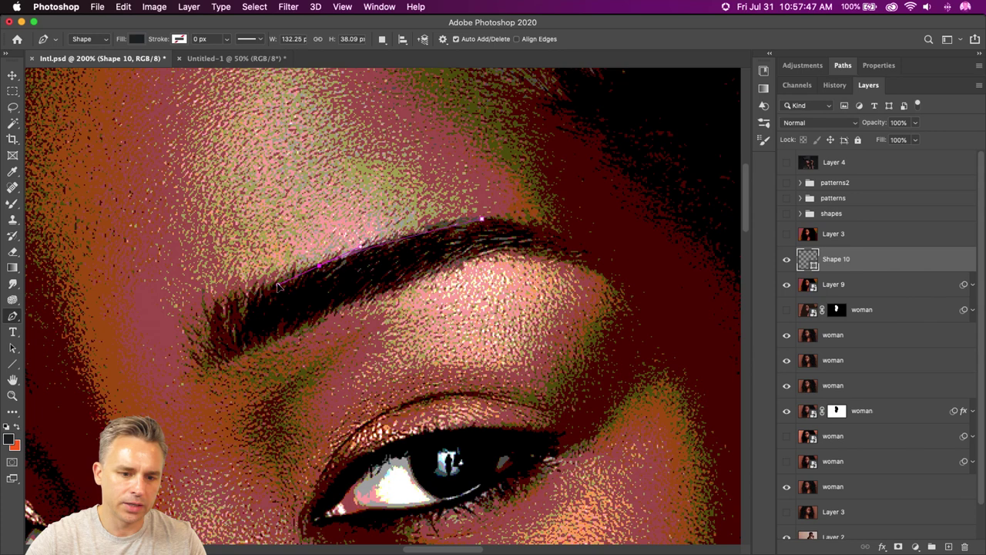
pyautogui.click(222, 306)
pyautogui.click(211, 323)
pyautogui.click(219, 358)
pyautogui.click(236, 361)
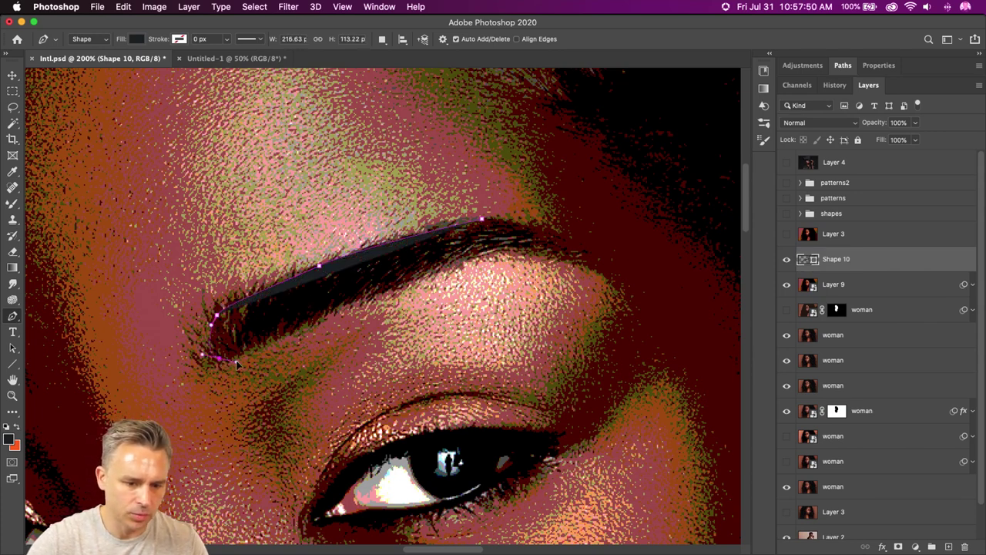
# Curve the outline along the brow's underside to the outer tip, closing the Shape 10 eyebrow.
pyautogui.moveTo(348, 306); pyautogui.dragTo(380, 291)
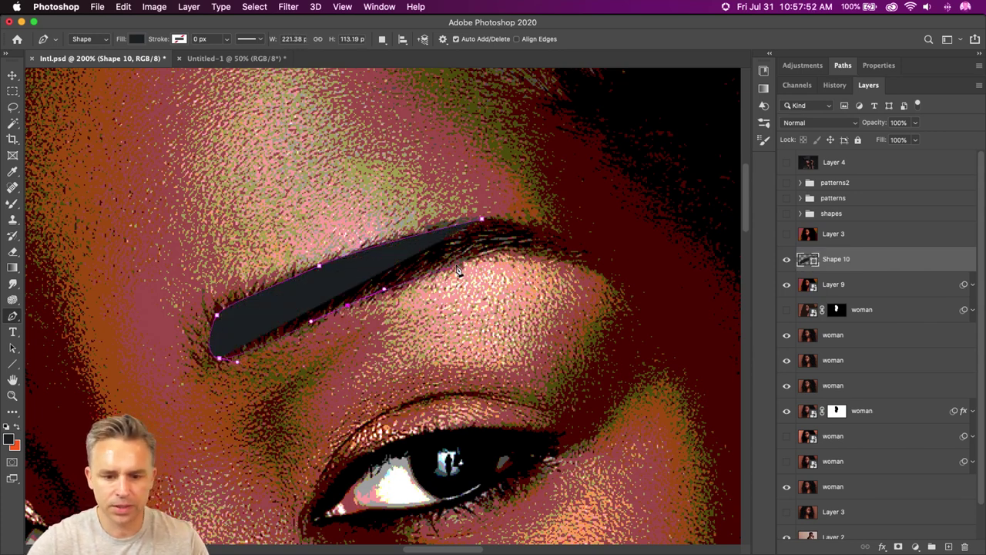
pyautogui.moveTo(503, 250); pyautogui.dragTo(558, 250)
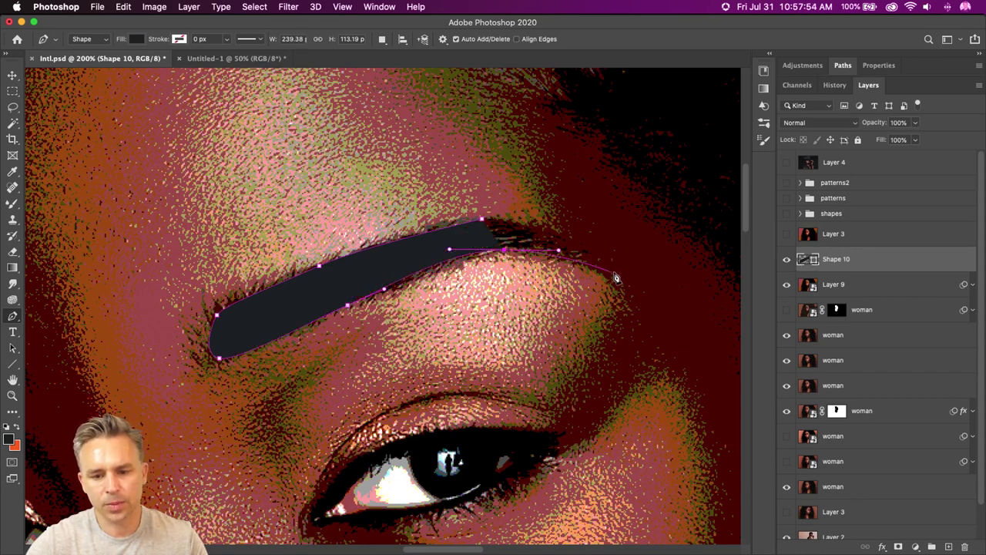
pyautogui.click(629, 280)
pyautogui.click(555, 231)
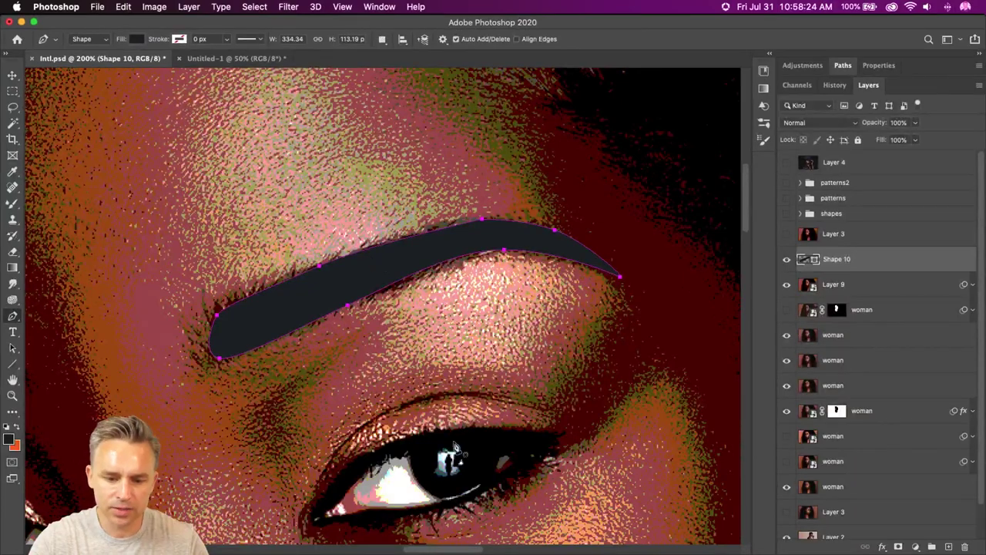
pyautogui.scroll(-5, 506, 494)
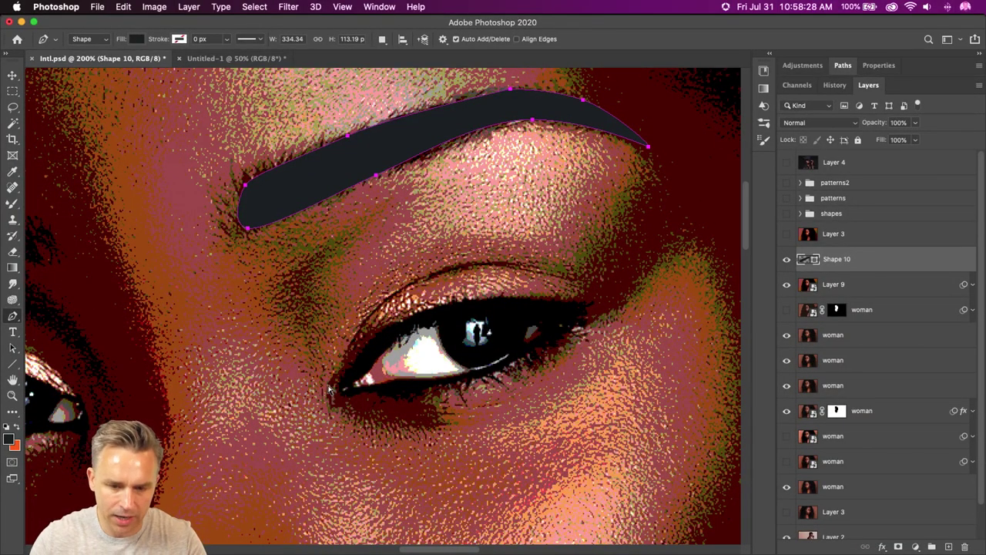
pyautogui.scroll(3, 330, 389)
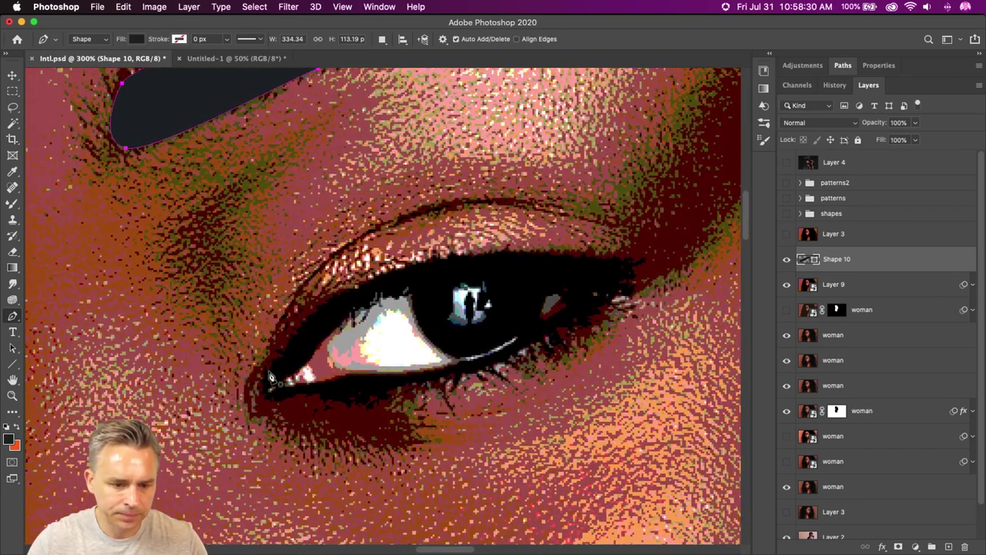
# Trace a new eyeliner shape from the inner corner along the upper lid to two wing tips.
pyautogui.click(270, 373)
pyautogui.moveTo(339, 290); pyautogui.dragTo(395, 265)
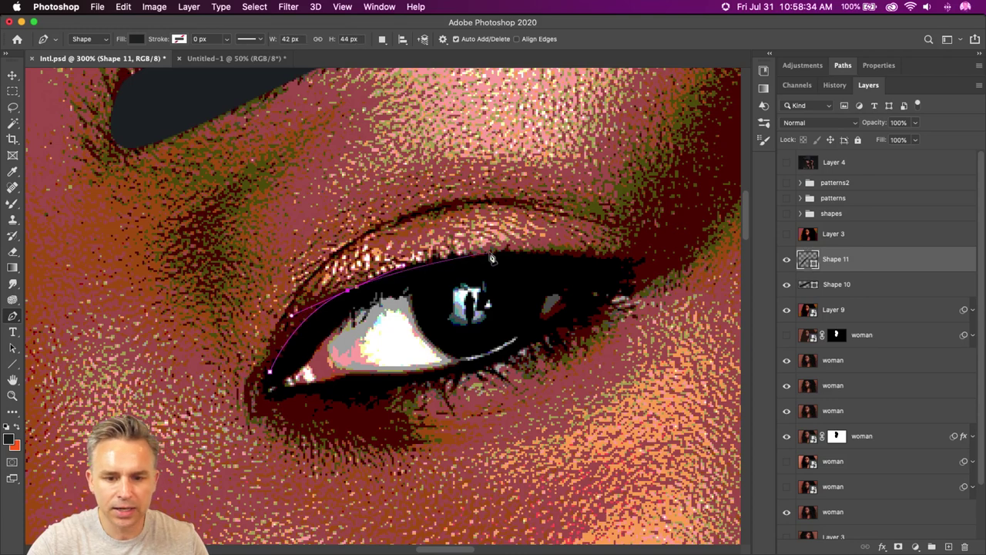
pyautogui.moveTo(491, 255); pyautogui.dragTo(540, 254)
pyautogui.moveTo(612, 259); pyautogui.dragTo(611, 301)
pyautogui.click(667, 246)
pyautogui.click(702, 256)
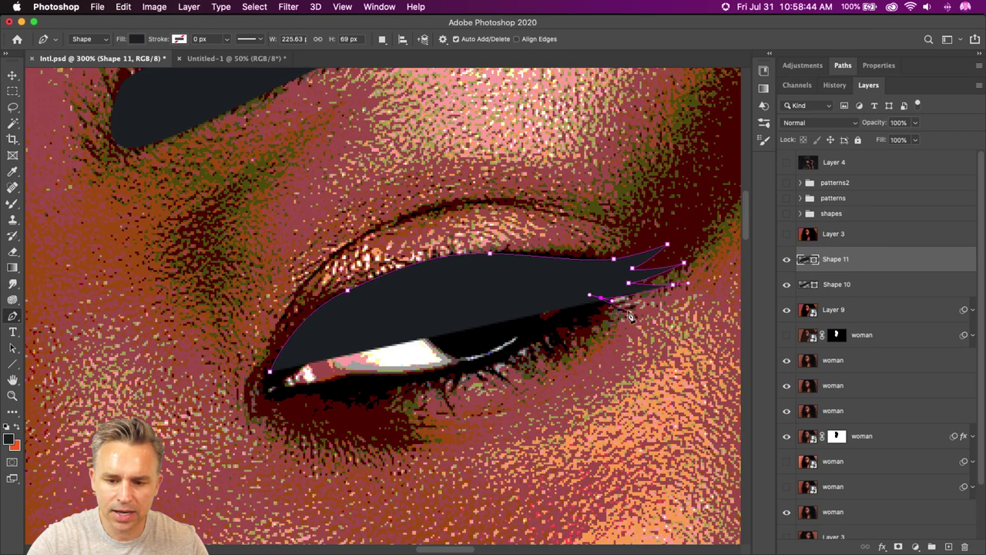
# Add the third and lower wing flicks, close along the lash line, and lower fill to 23%.
pyautogui.click(633, 315)
pyautogui.moveTo(592, 311); pyautogui.dragTo(586, 316)
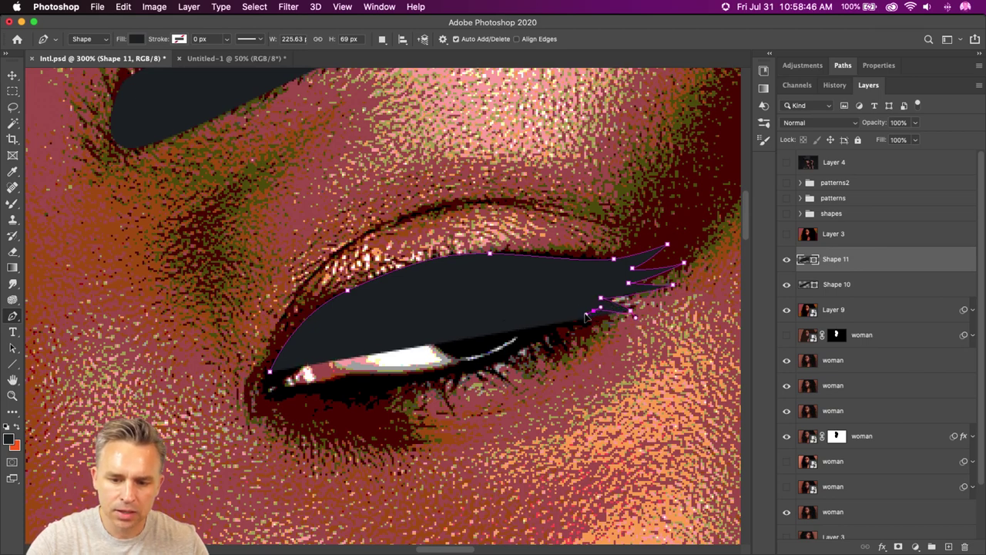
pyautogui.click(584, 313)
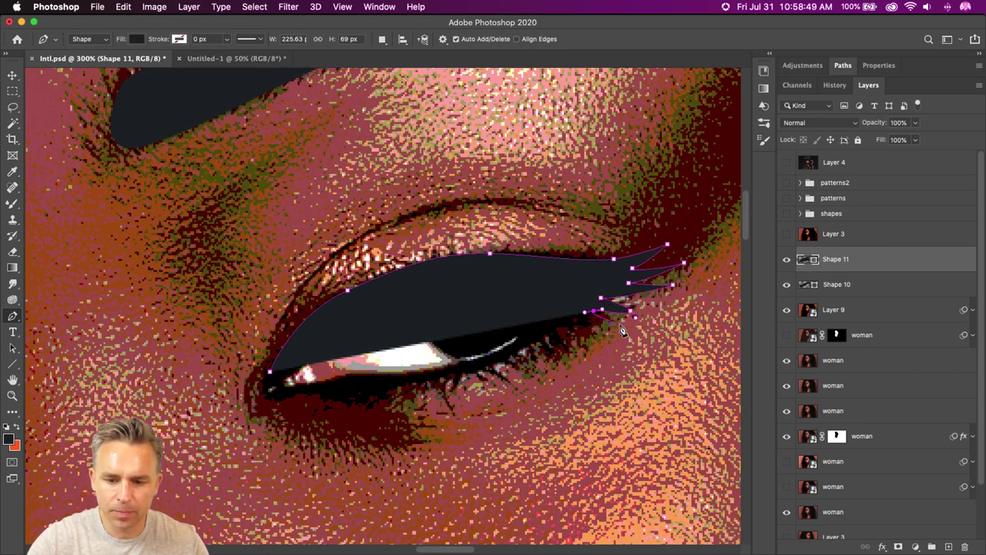
pyautogui.moveTo(624, 327); pyautogui.dragTo(636, 343)
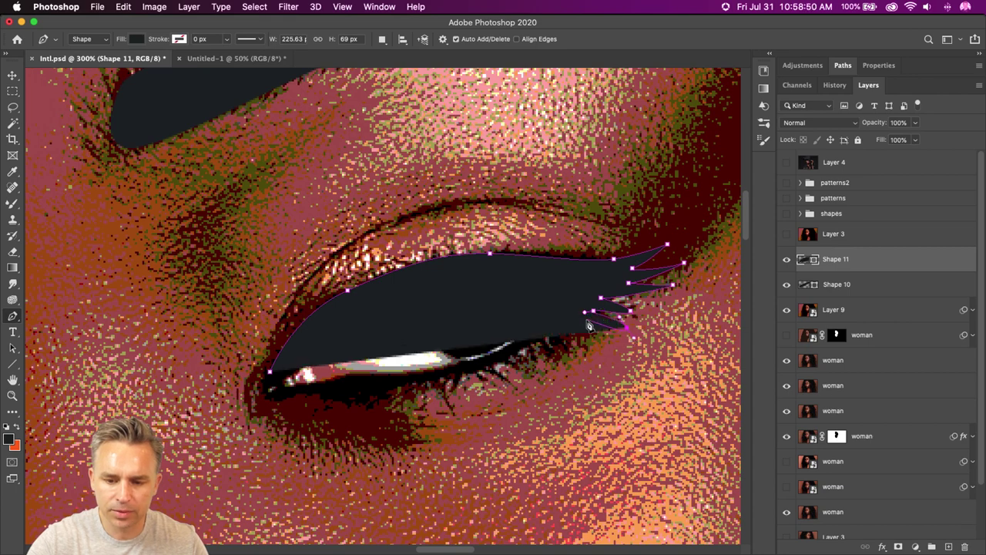
pyautogui.click(558, 321)
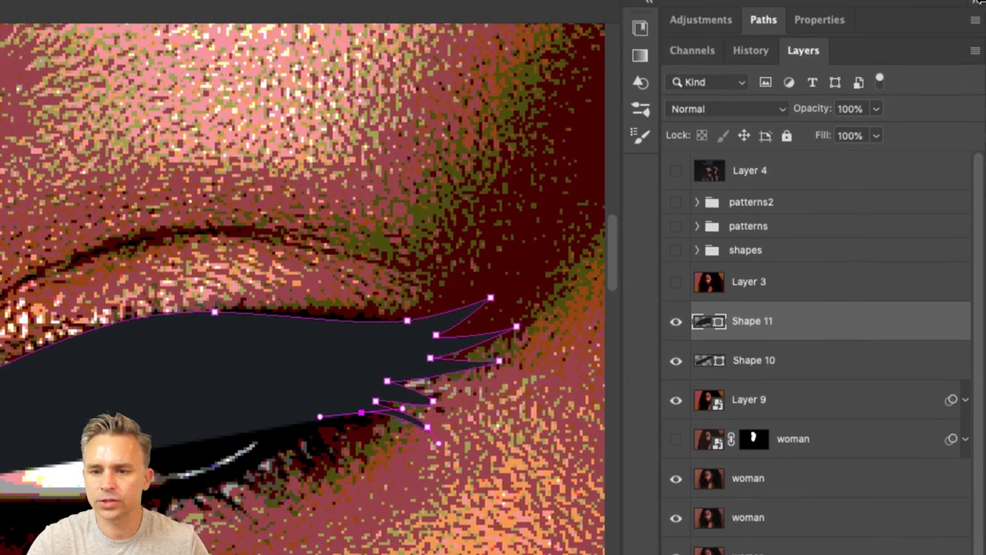
pyautogui.moveTo(823, 137); pyautogui.dragTo(747, 139)
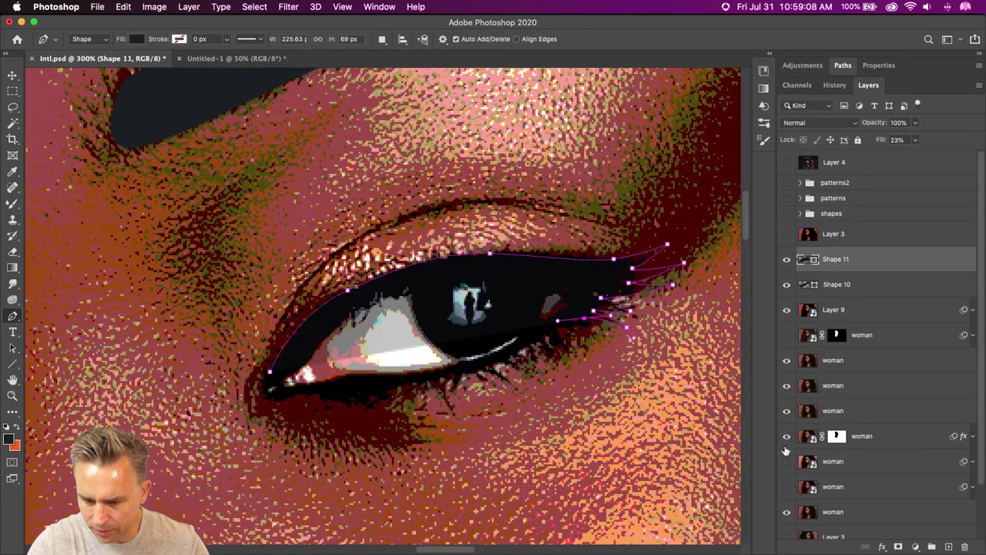
# Hide the three woman layers and adjust Layer 9's fill transparency.
pyautogui.scroll(-2, 787, 477)
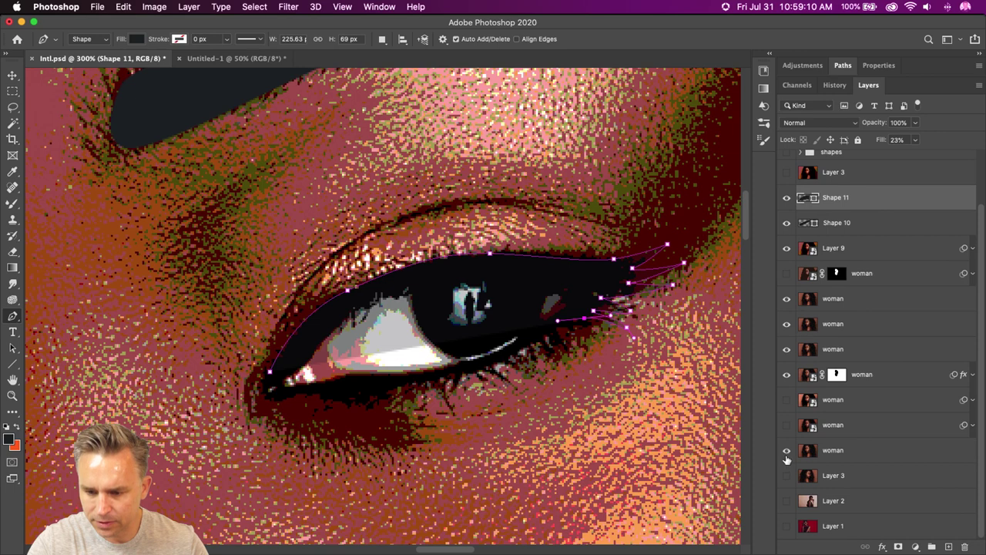
pyautogui.moveTo(786, 380); pyautogui.dragTo(785, 307)
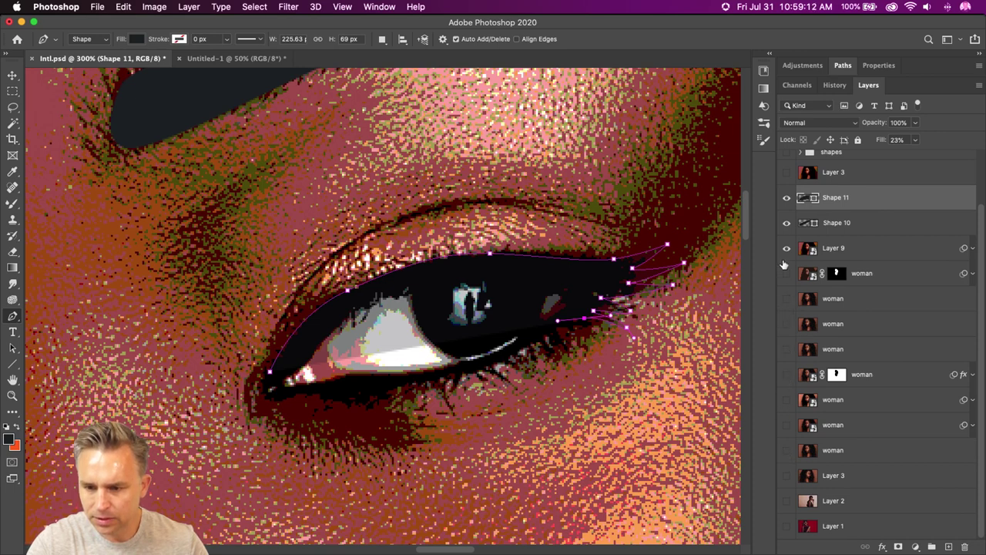
pyautogui.click(846, 252)
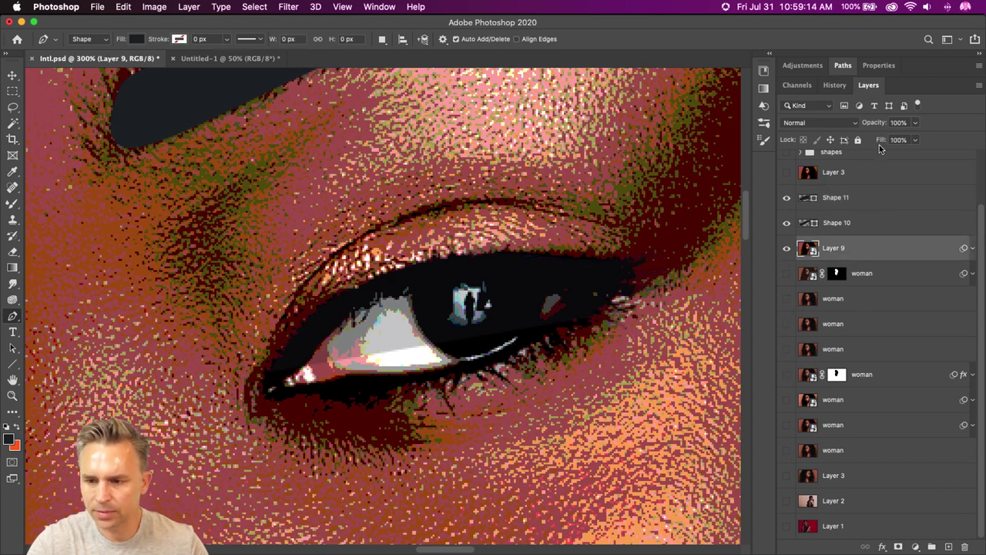
pyautogui.moveTo(881, 139); pyautogui.dragTo(856, 141)
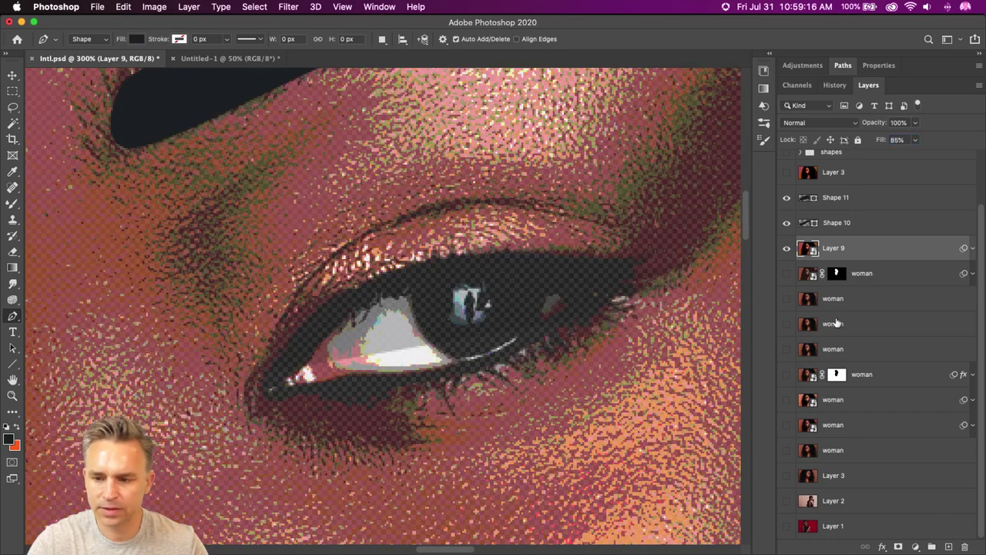
# Add a white ffffff Solid Color fill layer above the masked woman layer, beneath Layer 9.
pyautogui.click(876, 281)
pyautogui.click(915, 546)
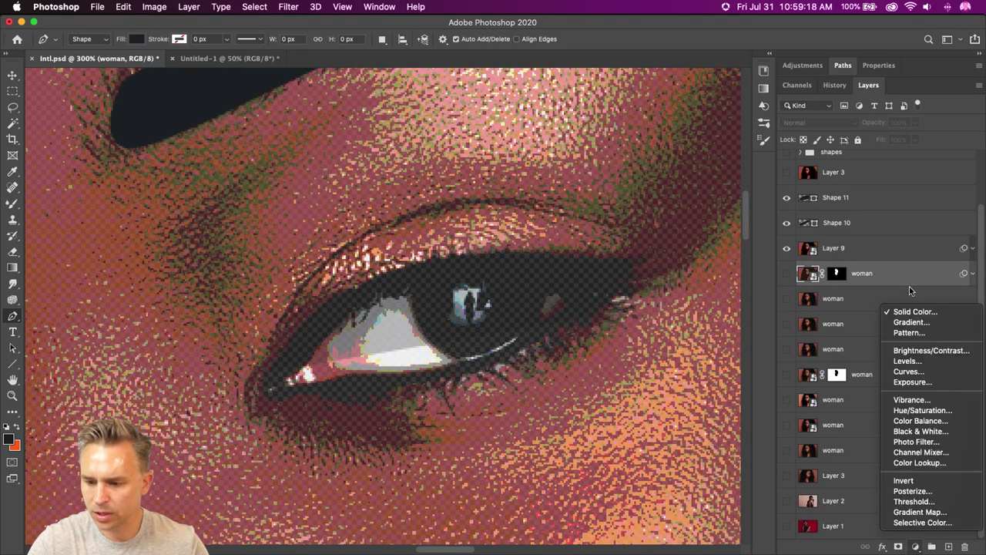
pyautogui.click(916, 547)
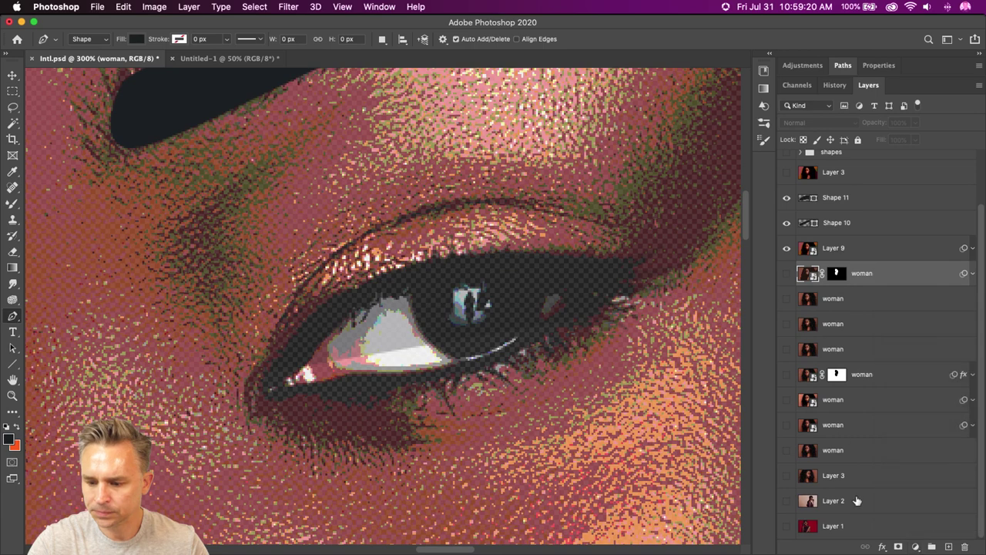
pyautogui.click(949, 548)
pyautogui.click(915, 547)
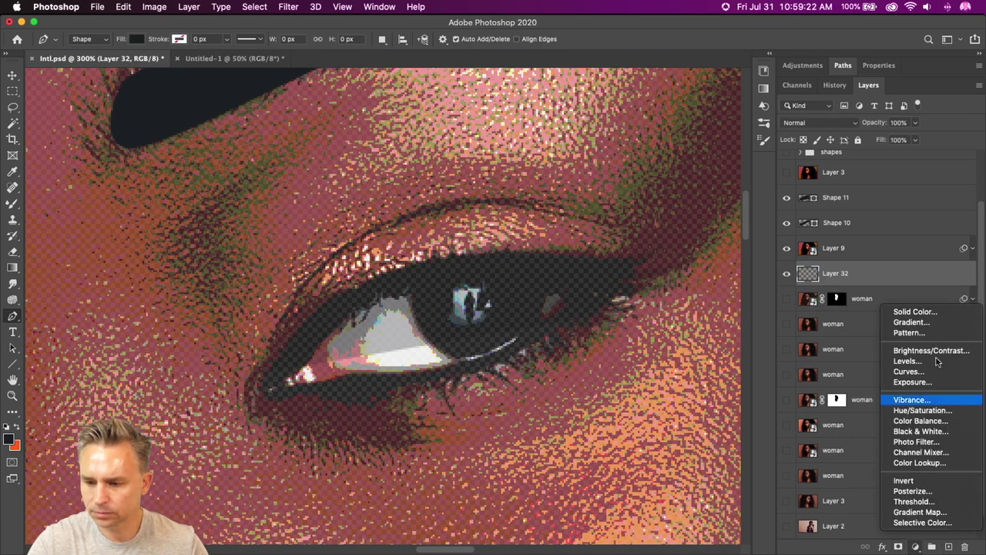
pyautogui.click(915, 312)
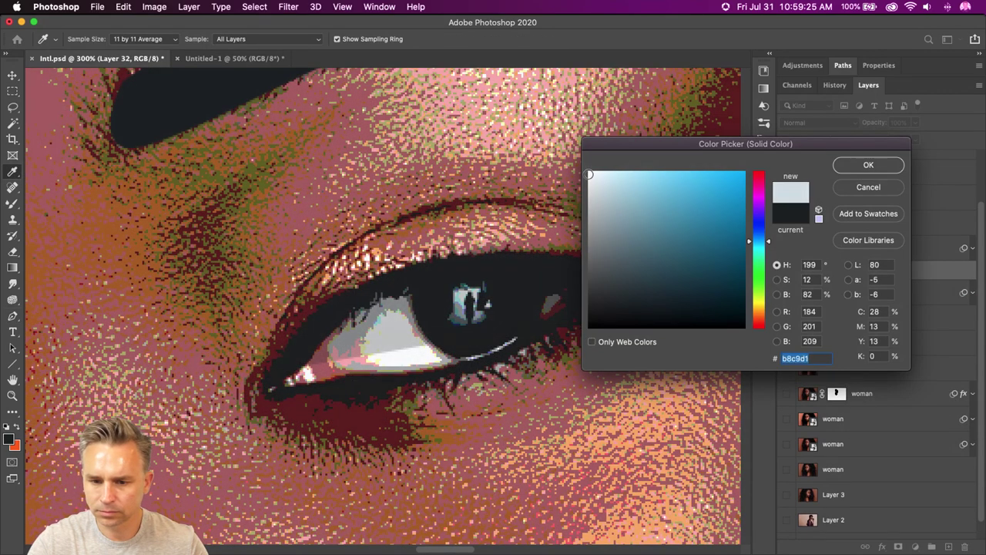
pyautogui.write('ffffff')
pyautogui.click(863, 165)
pyautogui.press('p')
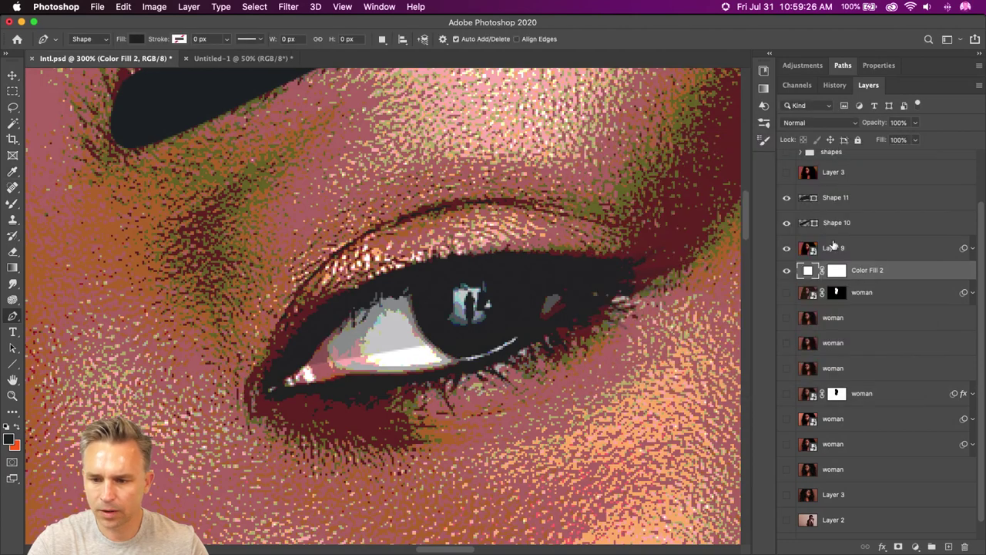
pyautogui.click(841, 250)
pyautogui.click(827, 223)
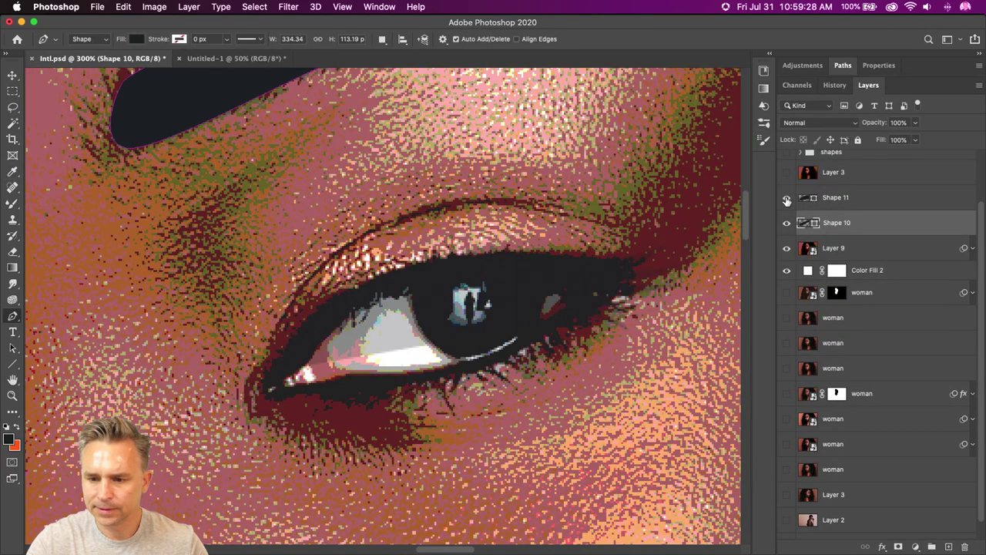
# Check the Shape 11 eyeliner's visibility, select it, and zoom to 400% on the eye.
pyautogui.click(787, 200)
pyautogui.click(786, 200)
pyautogui.click(858, 199)
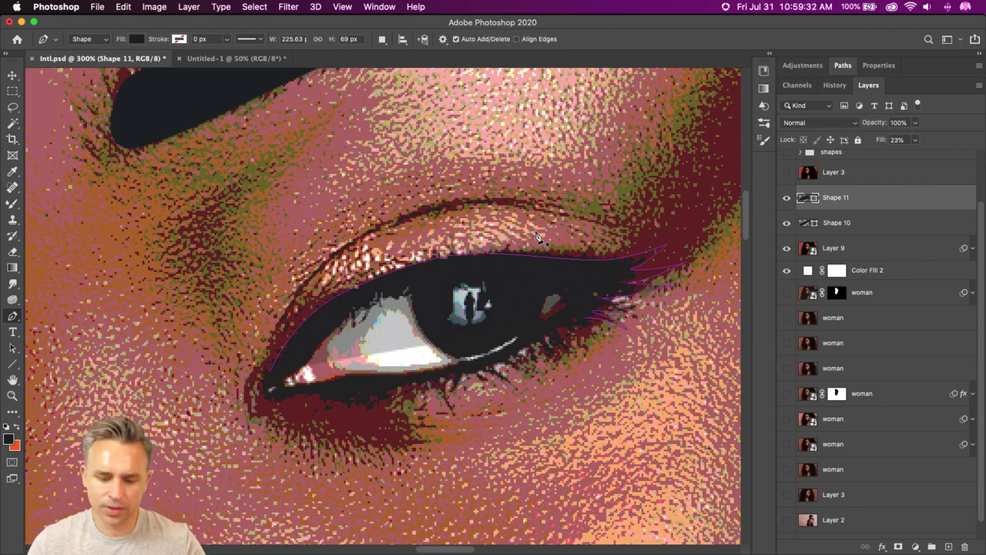
pyautogui.press('super+equal')
pyautogui.moveTo(521, 231); pyautogui.dragTo(431, 233)
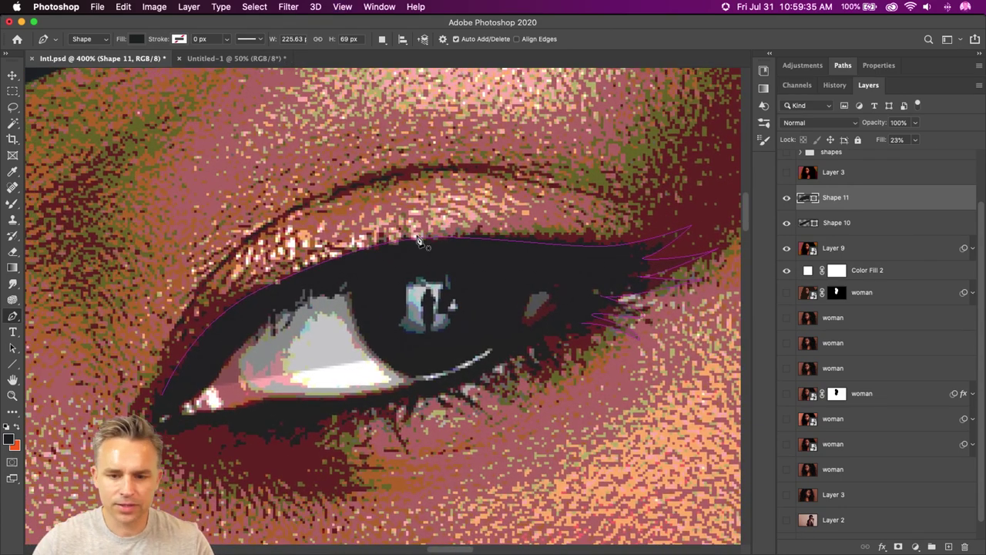
pyautogui.click(13, 348)
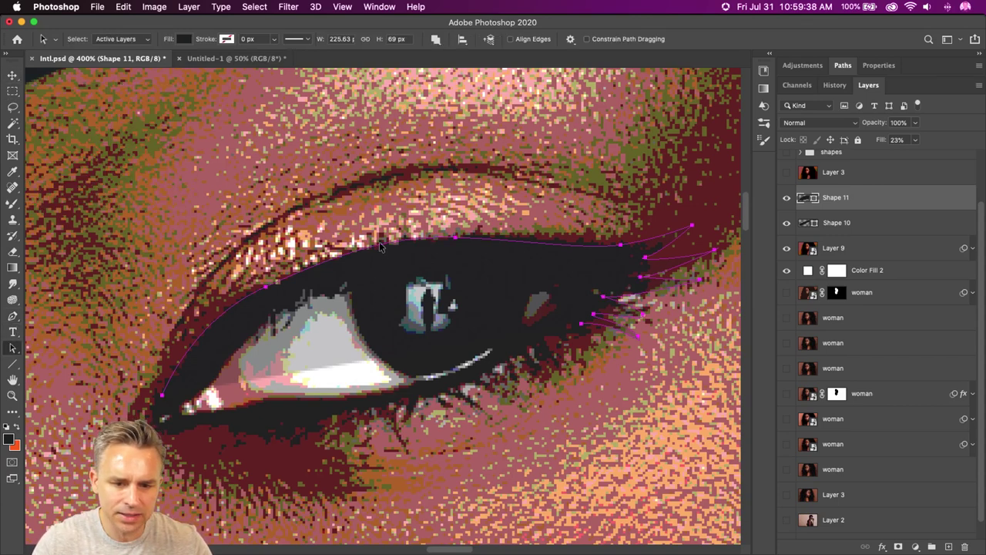
# Lower Layer 9's fill to 72%, then reselect the Shape 11 eyeliner layer.
pyautogui.click(900, 252)
pyautogui.moveTo(879, 143)
pyautogui.mouseDown()
pyautogui.moveTo(859, 141)
pyautogui.moveTo(868, 140)
pyautogui.mouseUp()
pyautogui.press('Return')
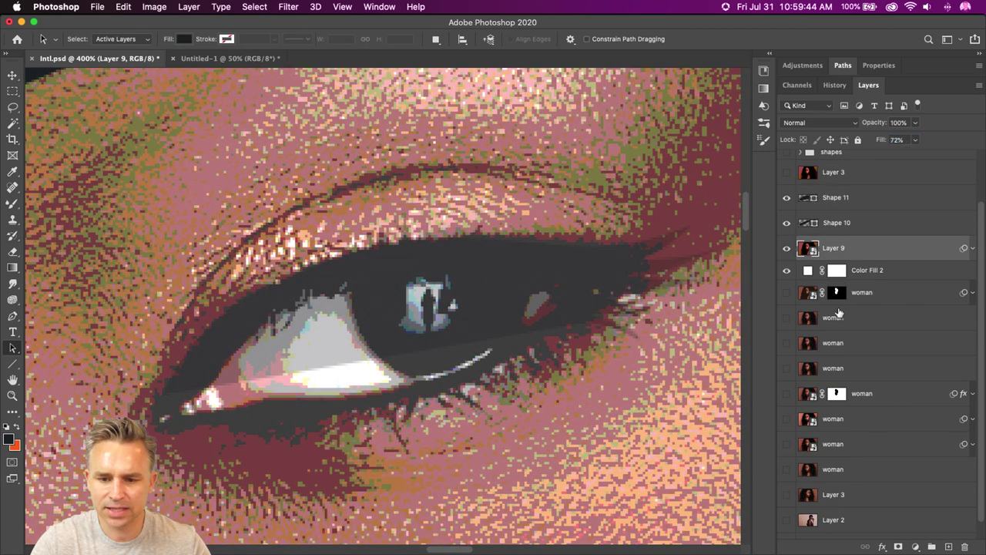
pyautogui.click(840, 228)
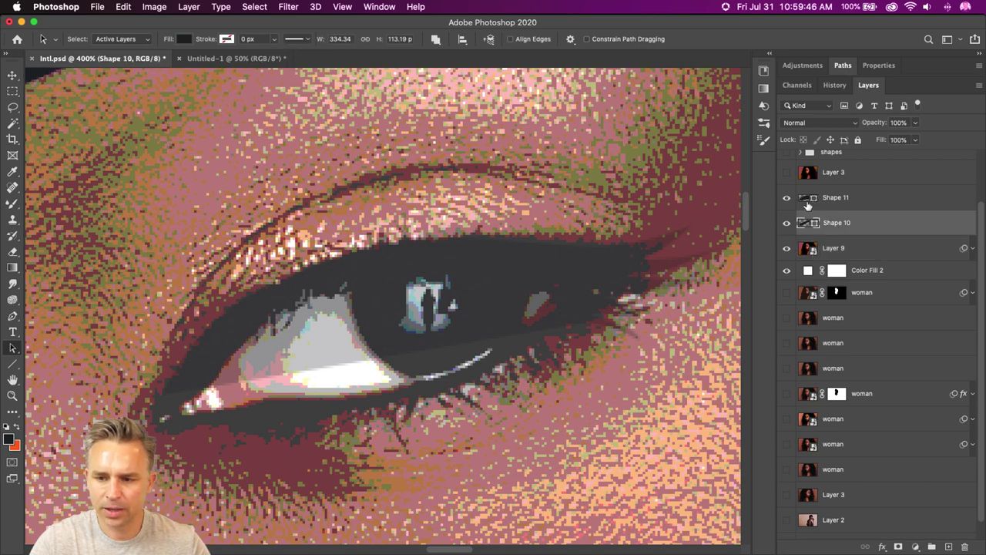
pyautogui.click(805, 201)
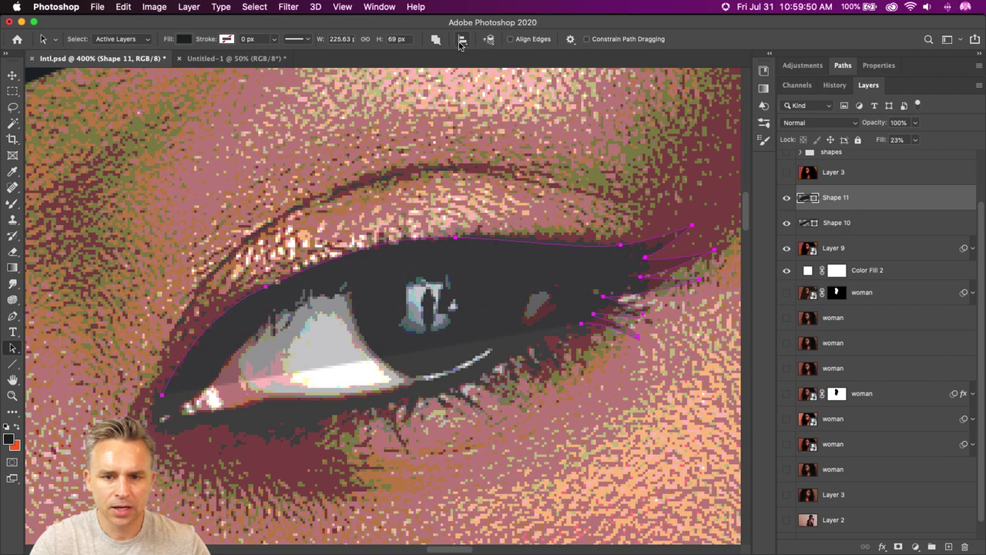
# Set the path outline thickness to 3 px in the Path Options.
pyautogui.click(571, 40)
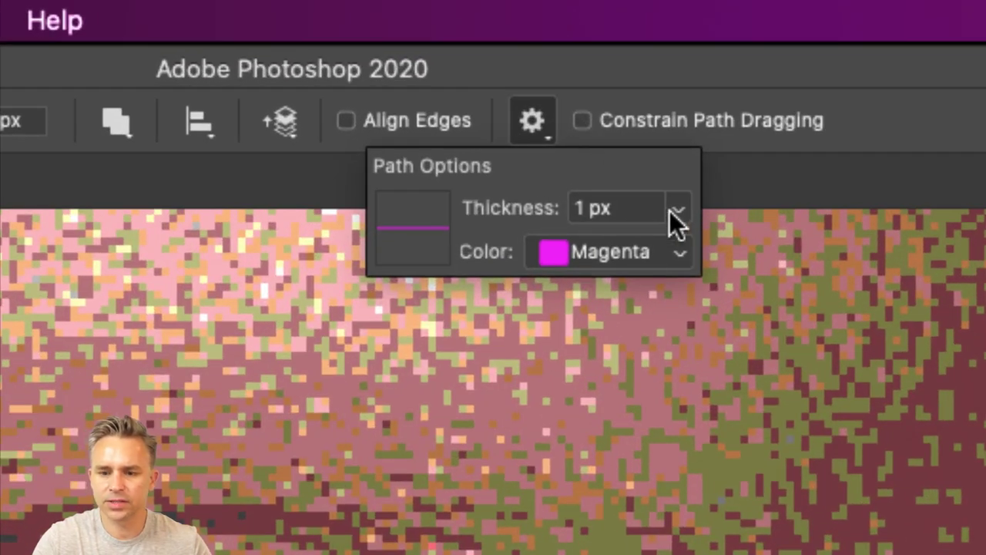
pyautogui.click(615, 67)
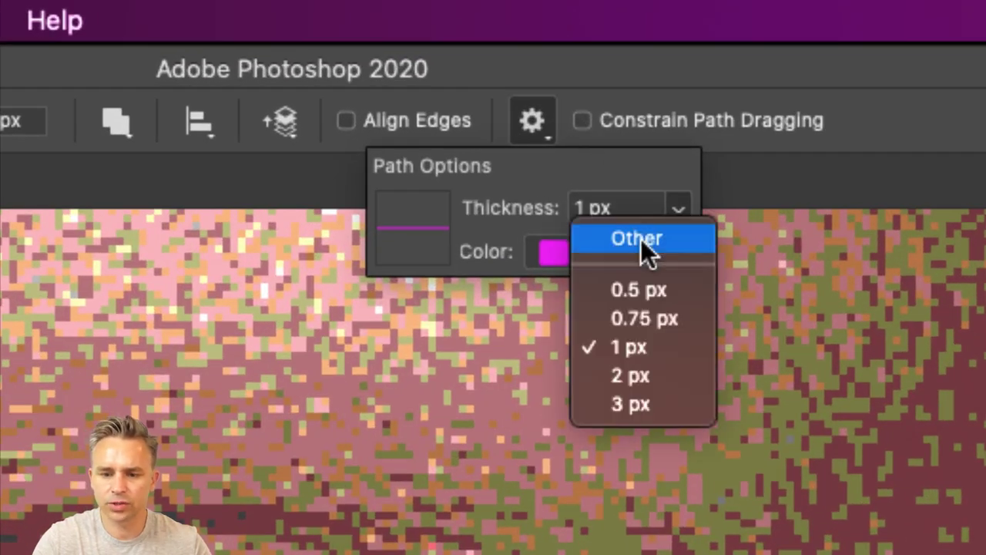
pyautogui.click(627, 406)
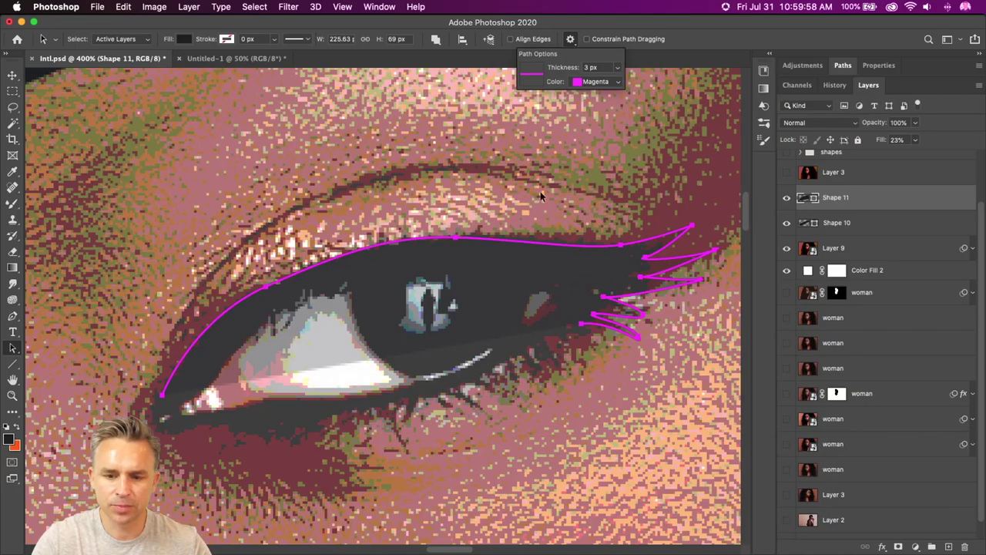
pyautogui.click(560, 245)
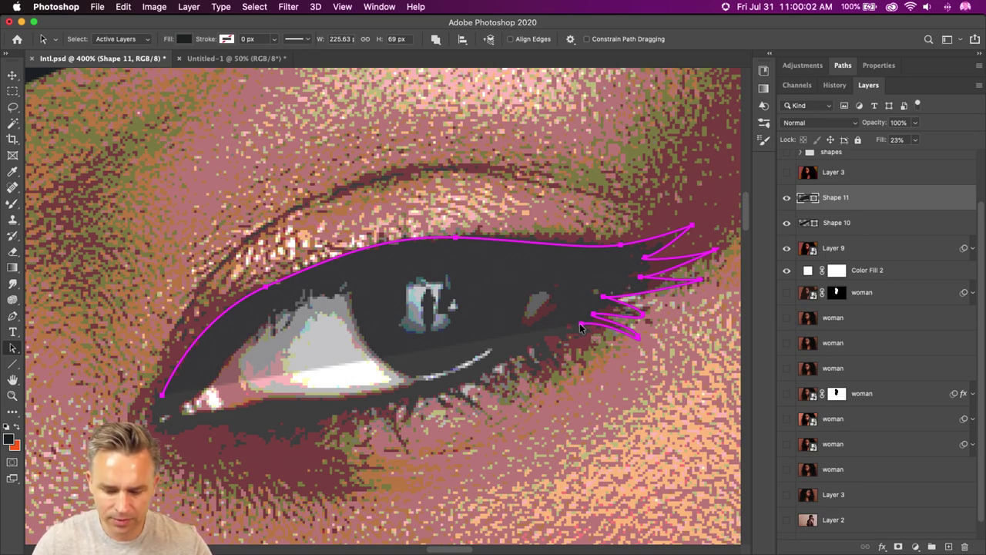
# Draw the first three lower lash spikes at the eye's outer corner.
pyautogui.press('p')
pyautogui.click(546, 327)
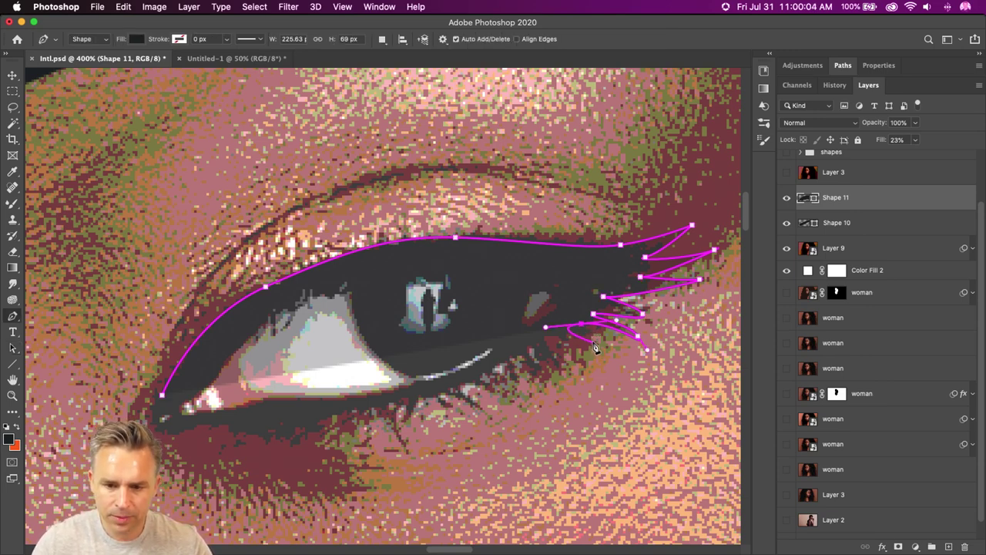
pyautogui.click(569, 331)
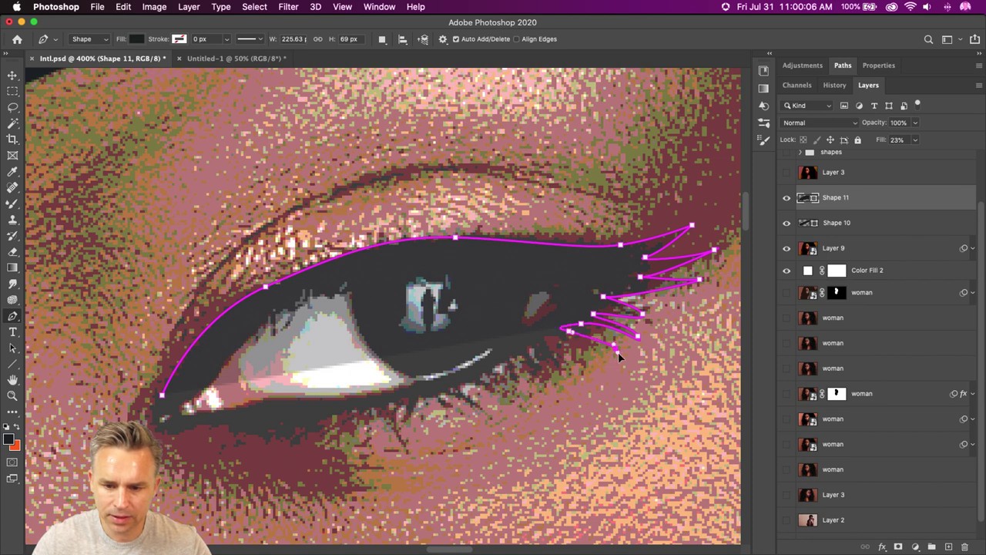
pyautogui.click(620, 359)
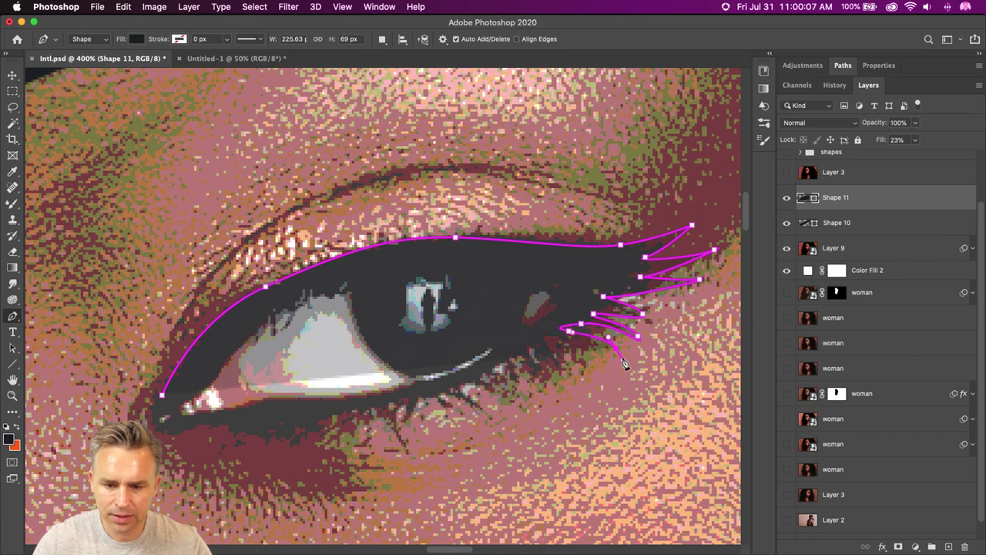
pyautogui.click(547, 327)
pyautogui.click(563, 329)
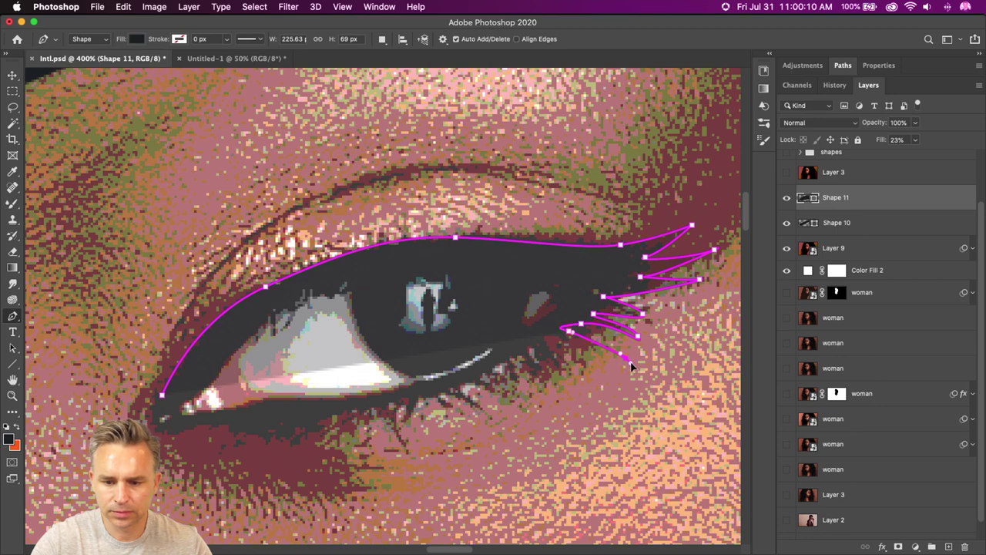
pyautogui.click(634, 368)
pyautogui.click(617, 349)
pyautogui.click(532, 352)
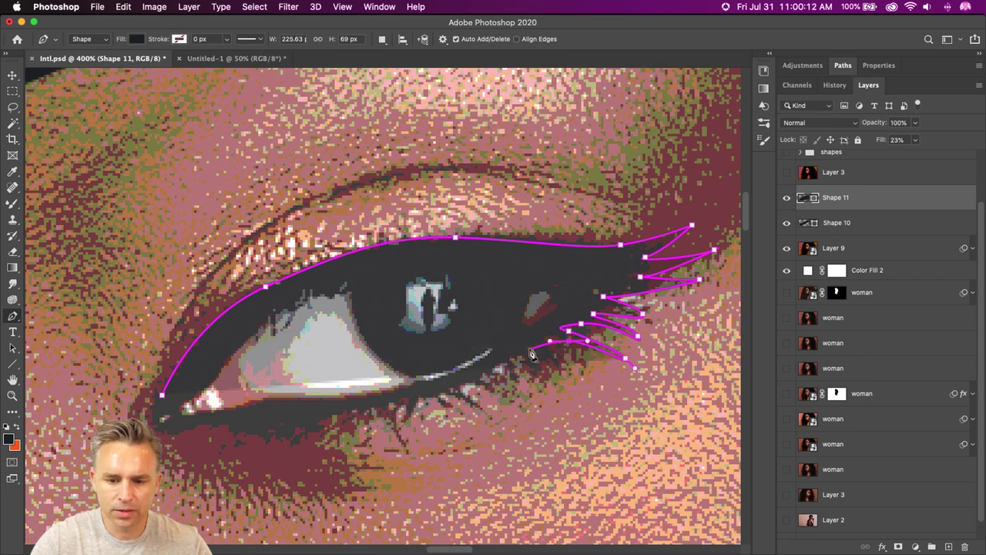
pyautogui.click(577, 359)
pyautogui.click(589, 372)
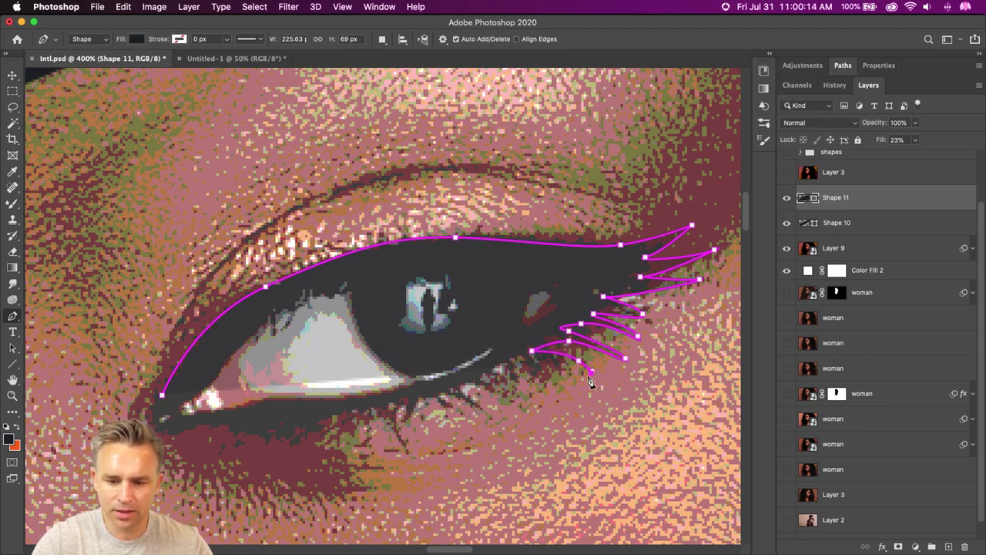
pyautogui.click(541, 357)
# Continue the lower lash spikes inward along the lower lid.
pyautogui.click(508, 360)
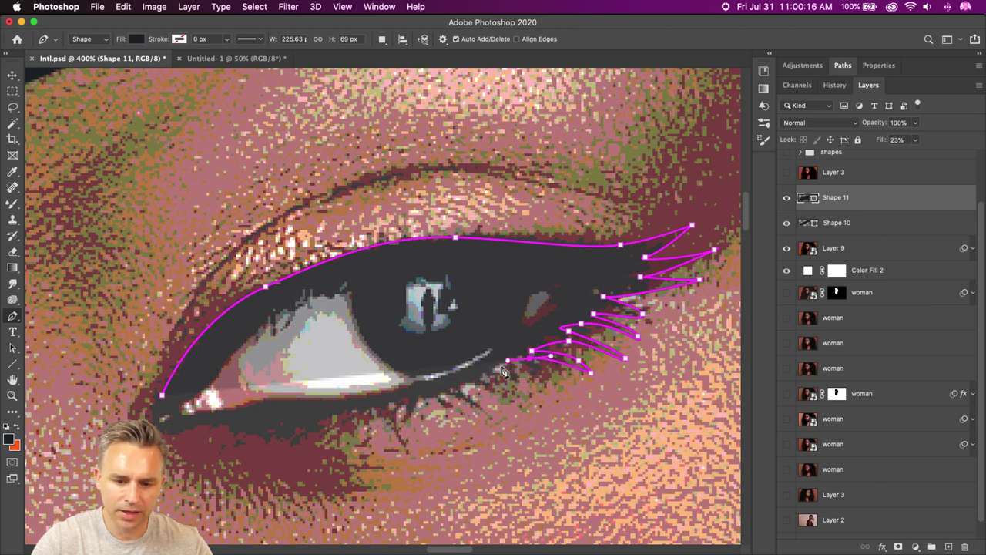
pyautogui.click(495, 368)
pyautogui.click(552, 375)
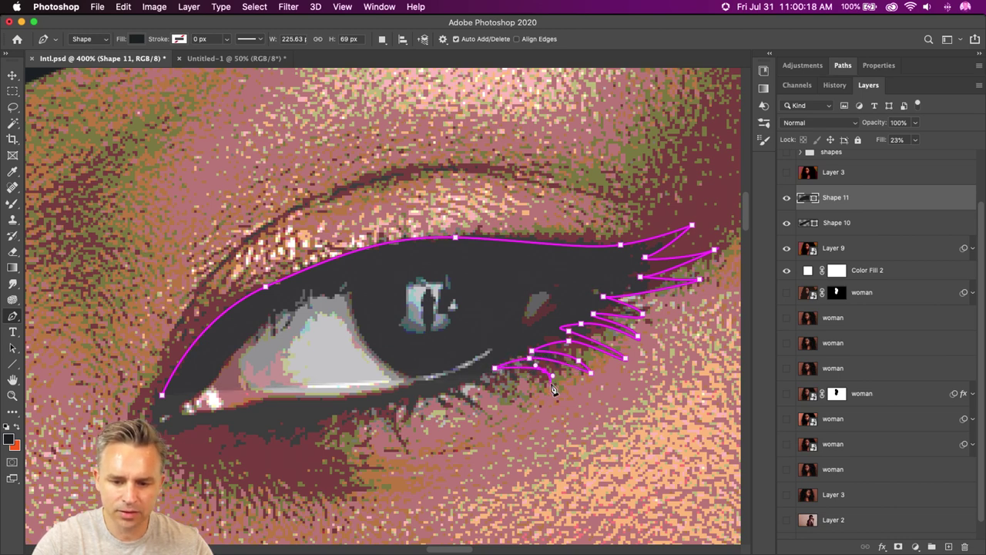
pyautogui.click(558, 382)
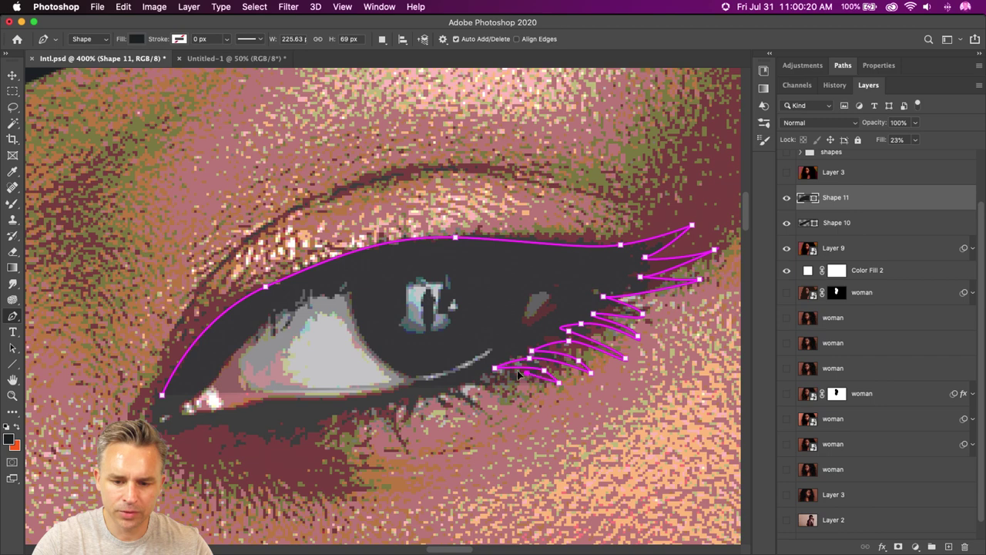
pyautogui.click(512, 373)
pyautogui.click(498, 393)
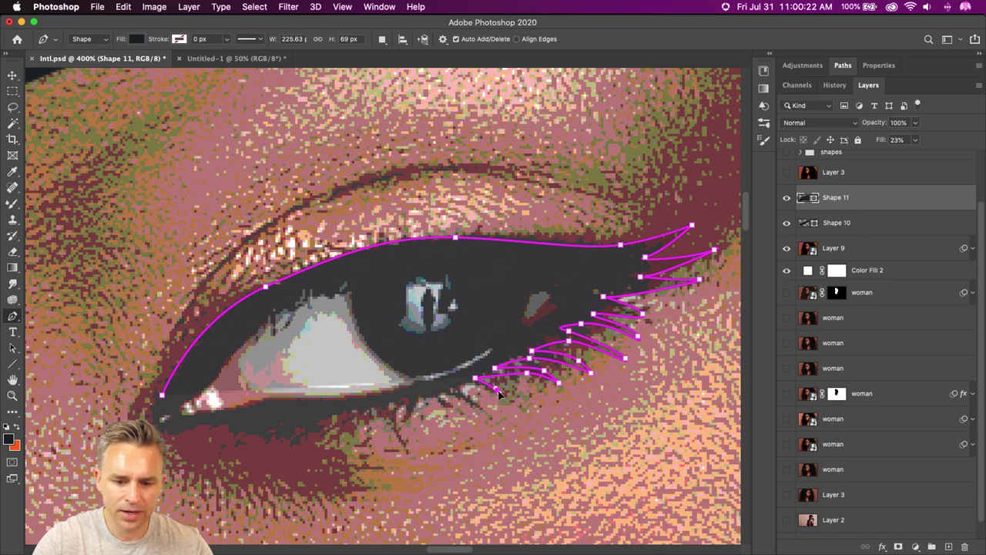
pyautogui.click(475, 378)
pyautogui.click(490, 417)
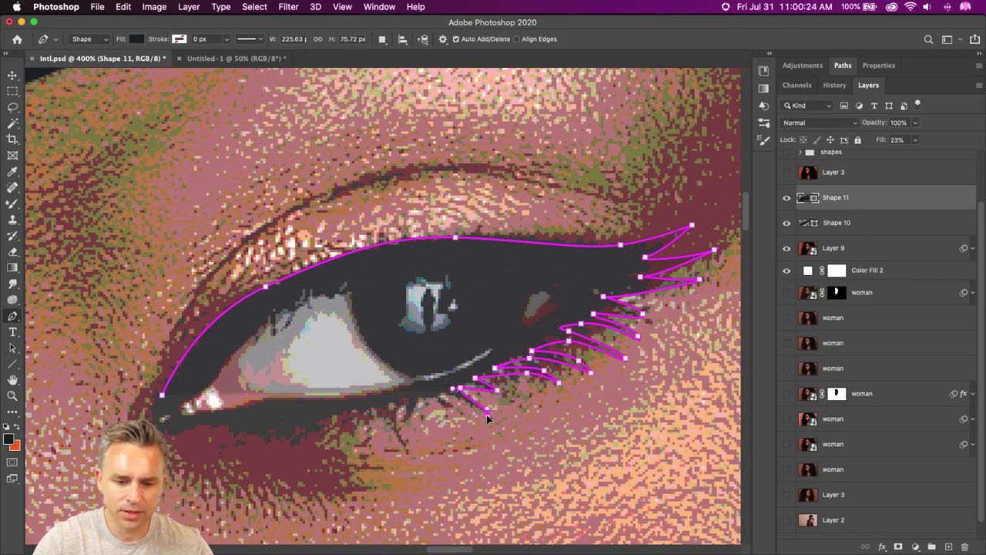
pyautogui.click(453, 388)
pyautogui.click(448, 407)
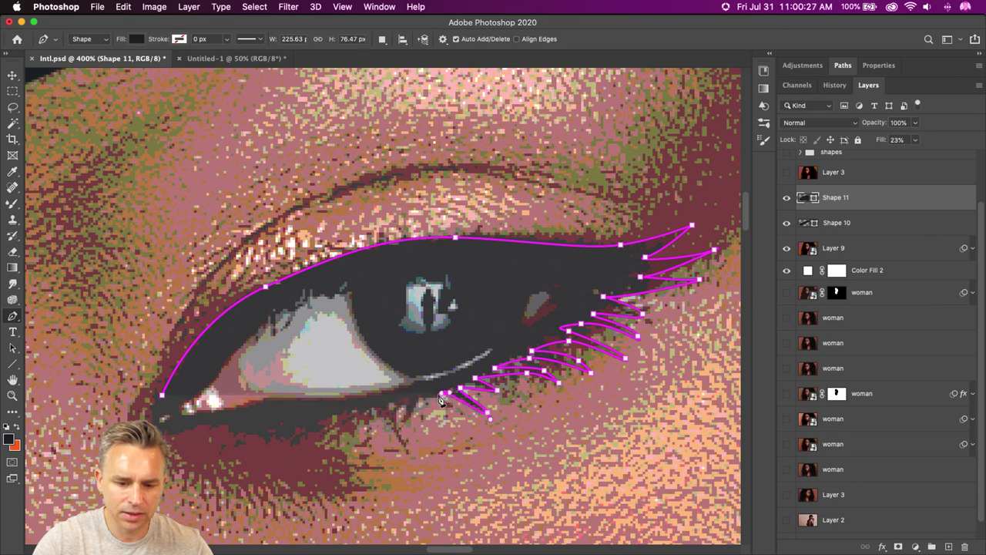
pyautogui.click(428, 394)
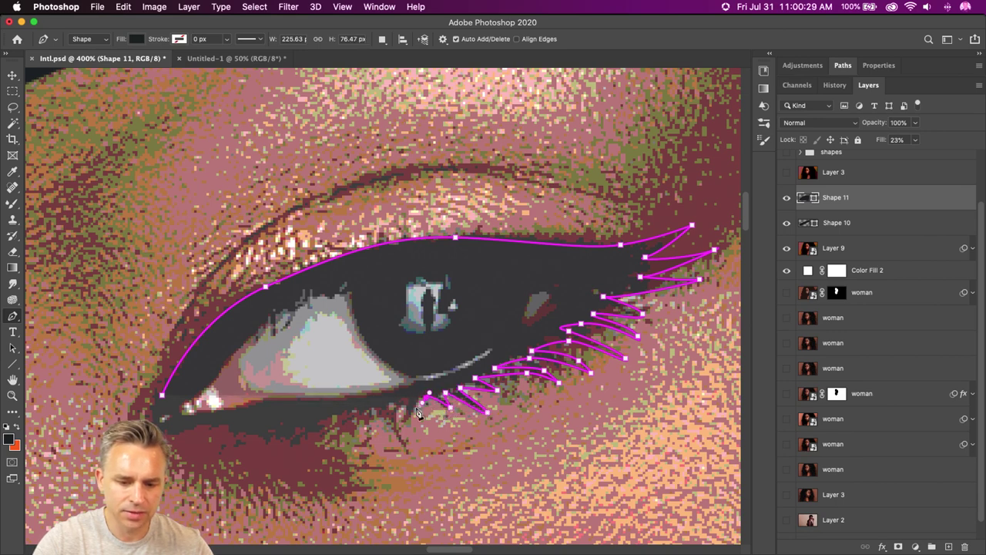
pyautogui.click(413, 422)
pyautogui.click(396, 404)
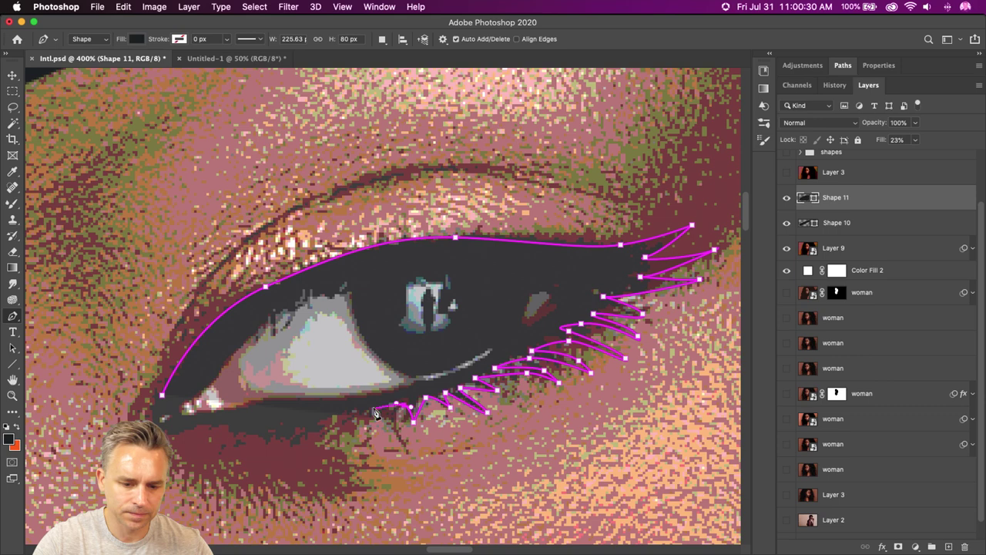
pyautogui.click(407, 436)
pyautogui.click(414, 453)
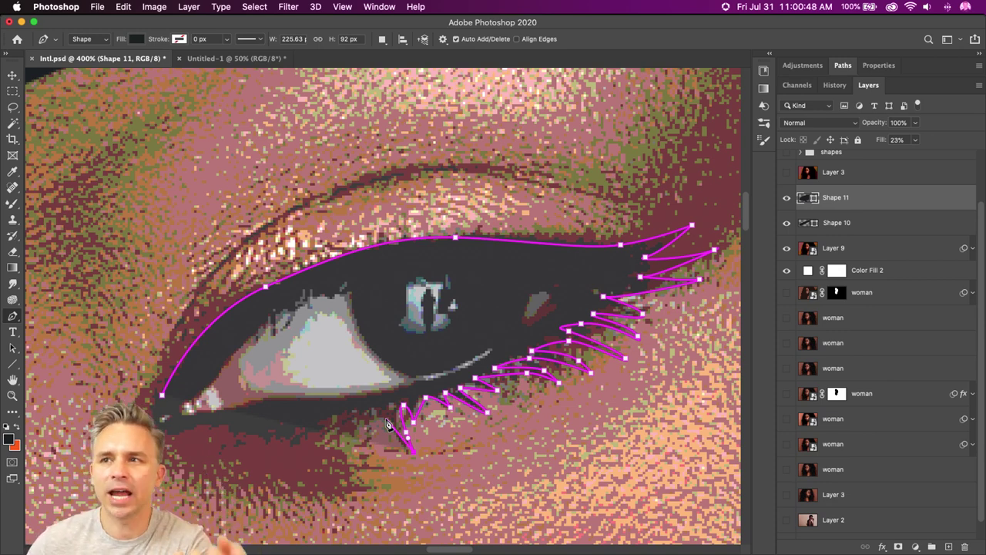
# Add more lash spikes along the lower lid up to the inner corner.
pyautogui.click(390, 407)
pyautogui.click(373, 407)
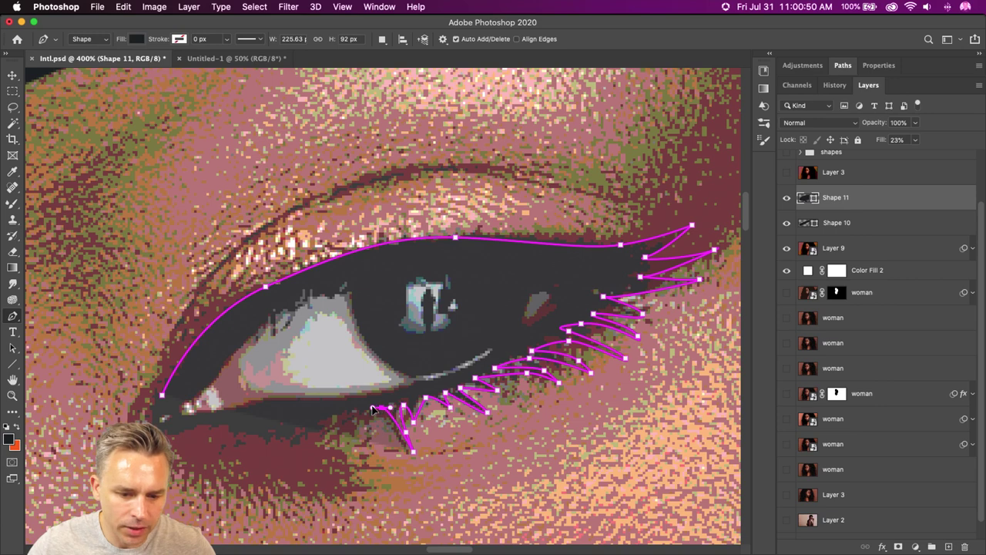
pyautogui.click(378, 429)
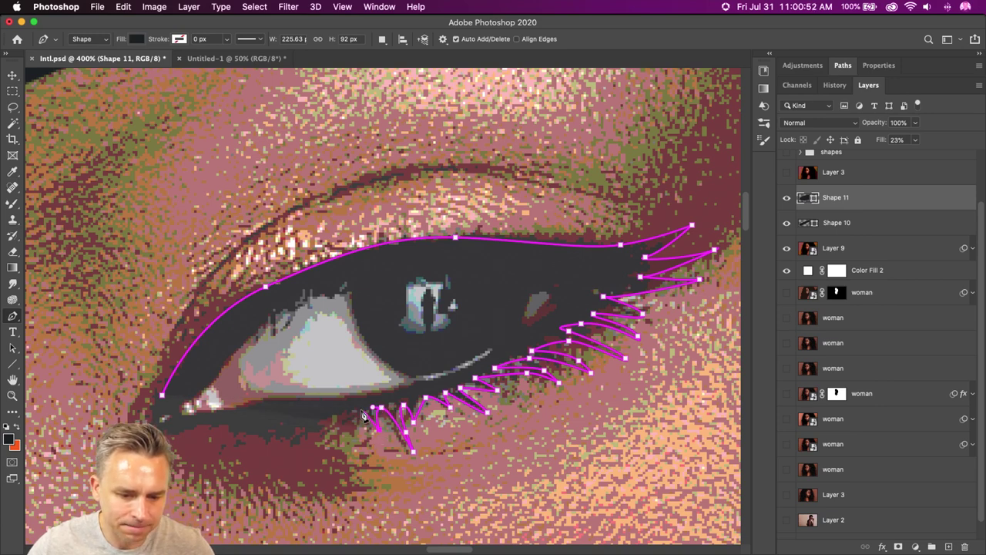
pyautogui.click(364, 413)
pyautogui.click(360, 426)
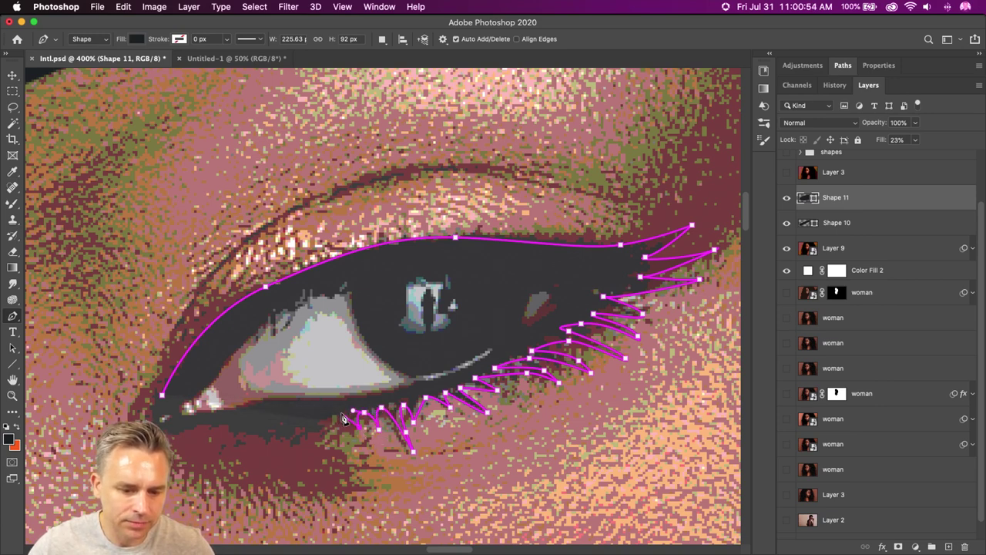
pyautogui.click(351, 413)
pyautogui.click(333, 417)
pyautogui.click(350, 441)
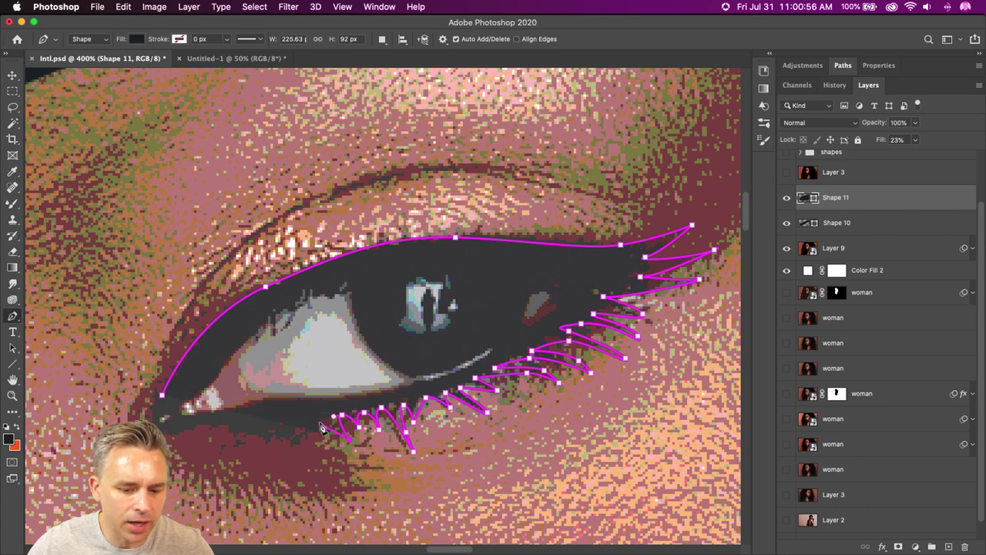
pyautogui.click(319, 422)
pyautogui.click(308, 425)
pyautogui.click(300, 442)
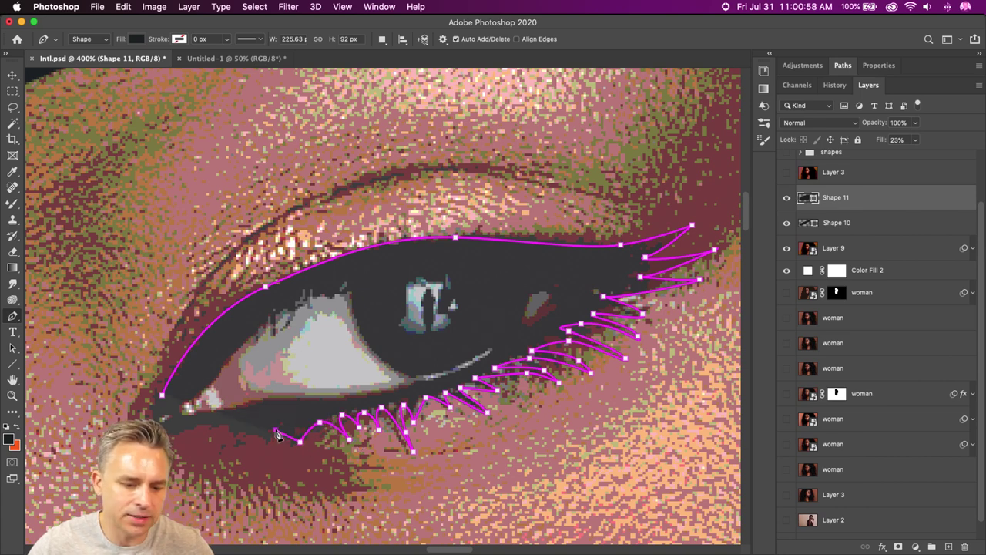
pyautogui.click(276, 428)
pyautogui.click(266, 439)
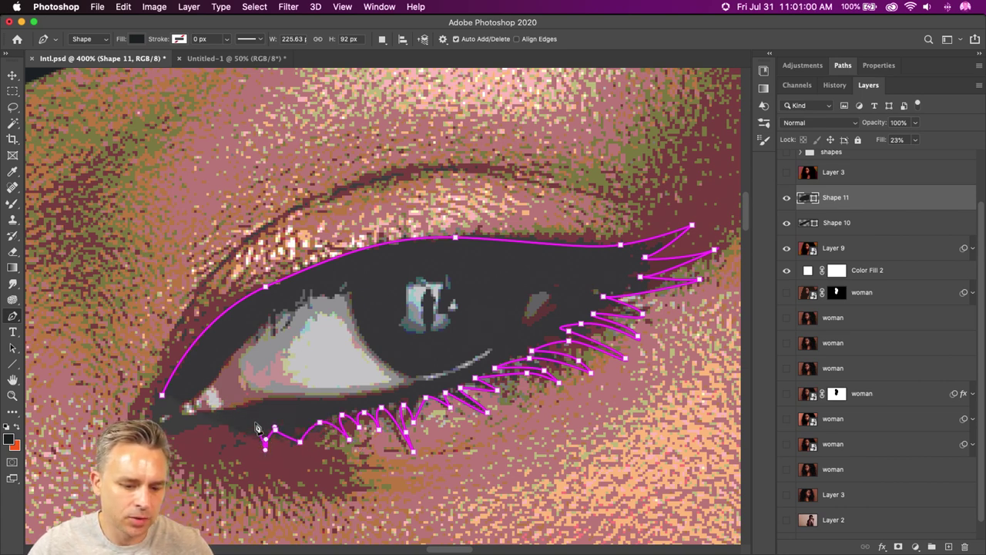
pyautogui.click(260, 419)
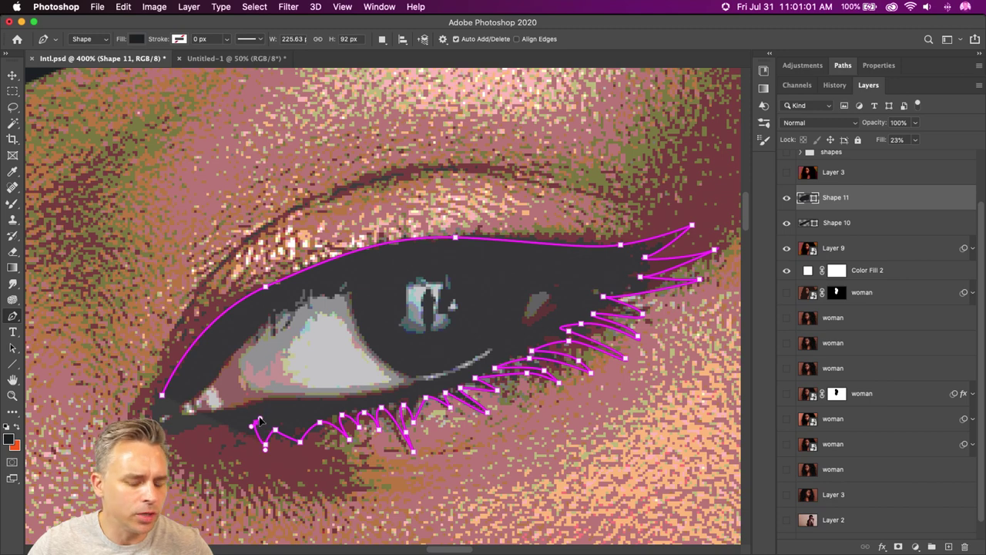
pyautogui.click(219, 424)
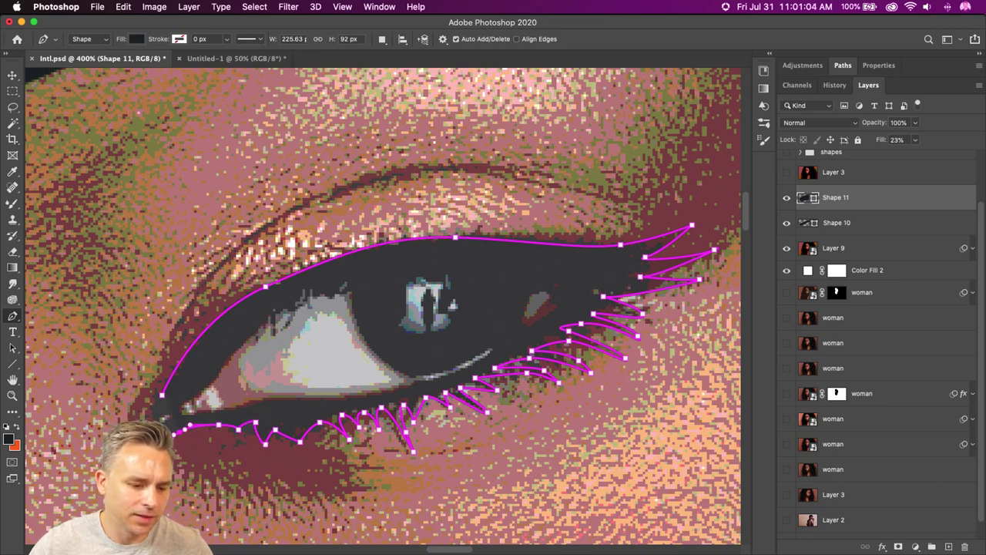
pyautogui.click(179, 431)
pyautogui.click(163, 422)
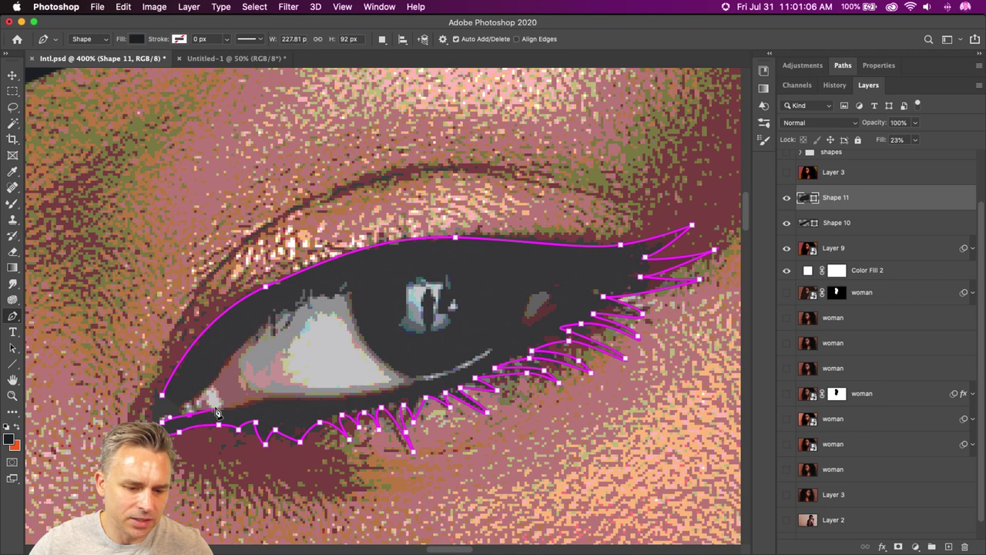
# Trace the eye opening along the lower and upper inner lid to cut it out.
pyautogui.click(251, 403)
pyautogui.click(276, 398)
pyautogui.click(300, 392)
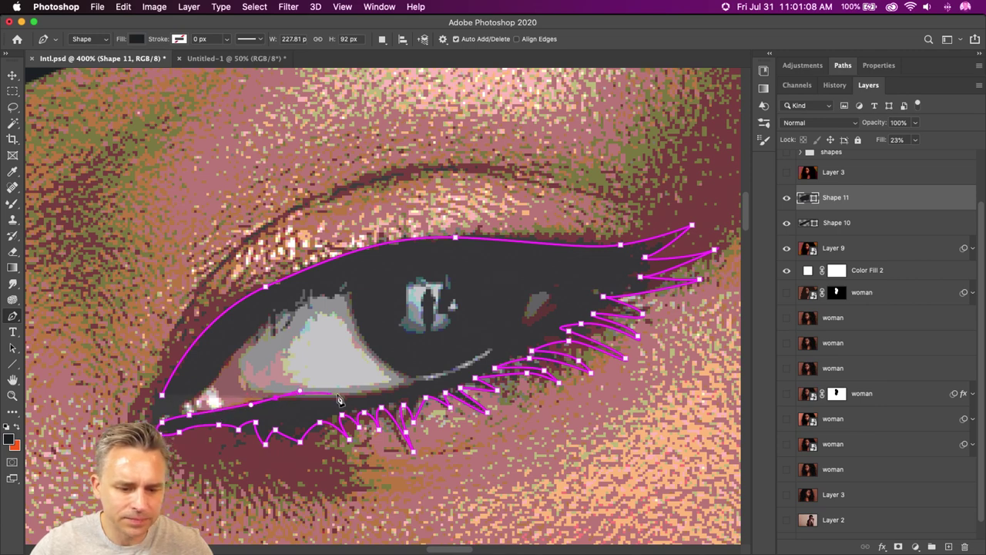
pyautogui.click(382, 394)
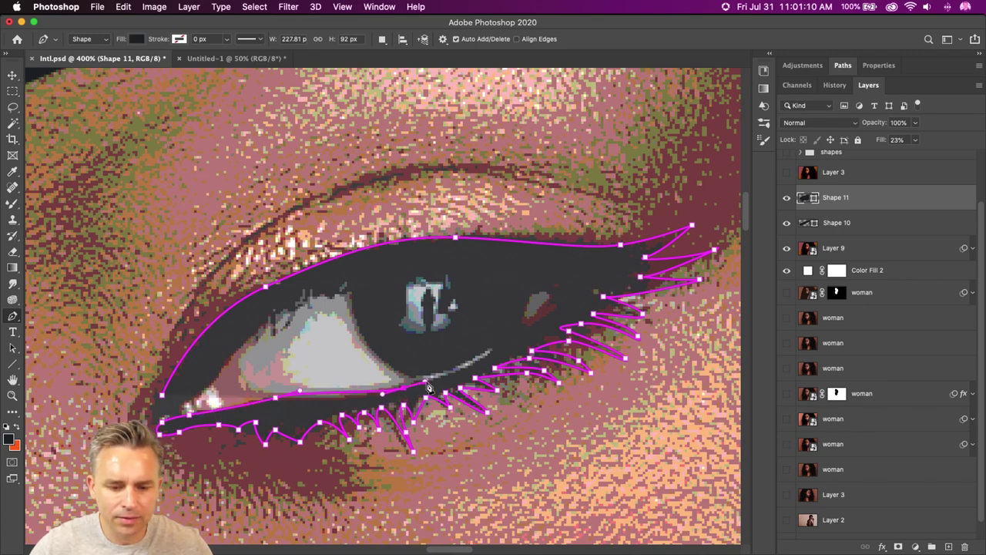
pyautogui.click(425, 381)
pyautogui.click(521, 333)
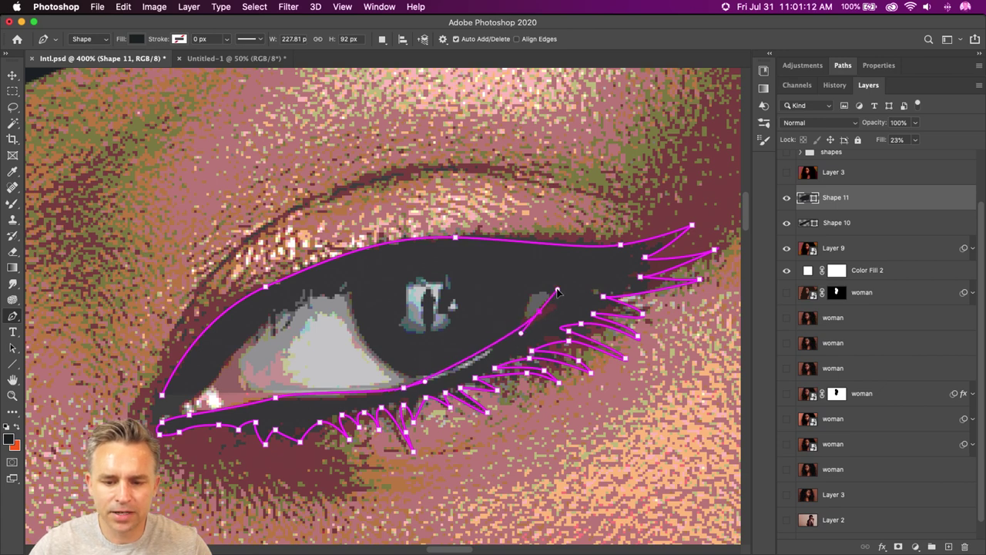
pyautogui.click(546, 287)
pyautogui.click(393, 279)
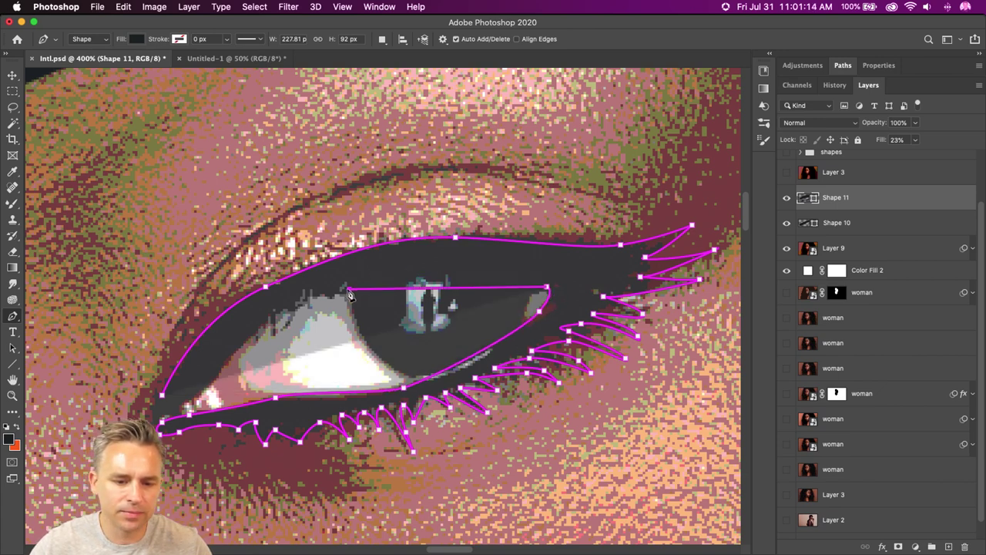
pyautogui.click(293, 308)
pyautogui.click(251, 330)
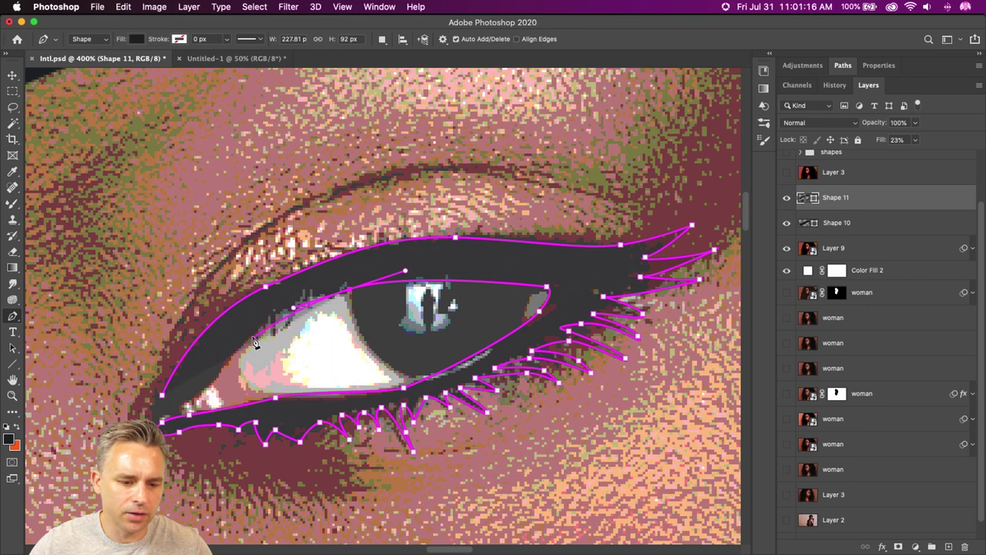
pyautogui.click(245, 340)
pyautogui.click(223, 359)
pyautogui.click(210, 383)
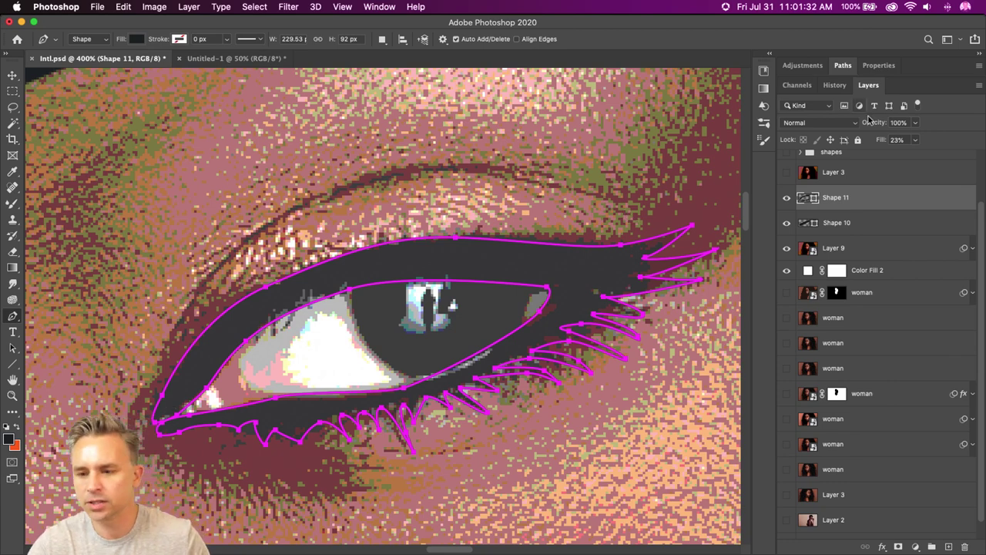
# Raise the eyeliner layer's fill to 100% and rename it 'eye'.
pyautogui.moveTo(880, 141); pyautogui.dragTo(984, 135)
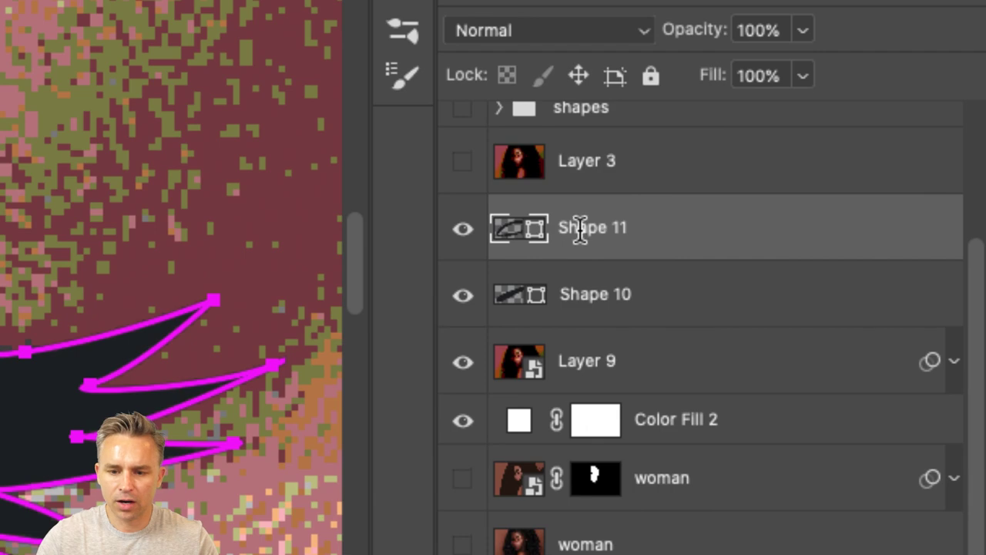
pyautogui.doubleClick(586, 227)
pyautogui.write('eye')
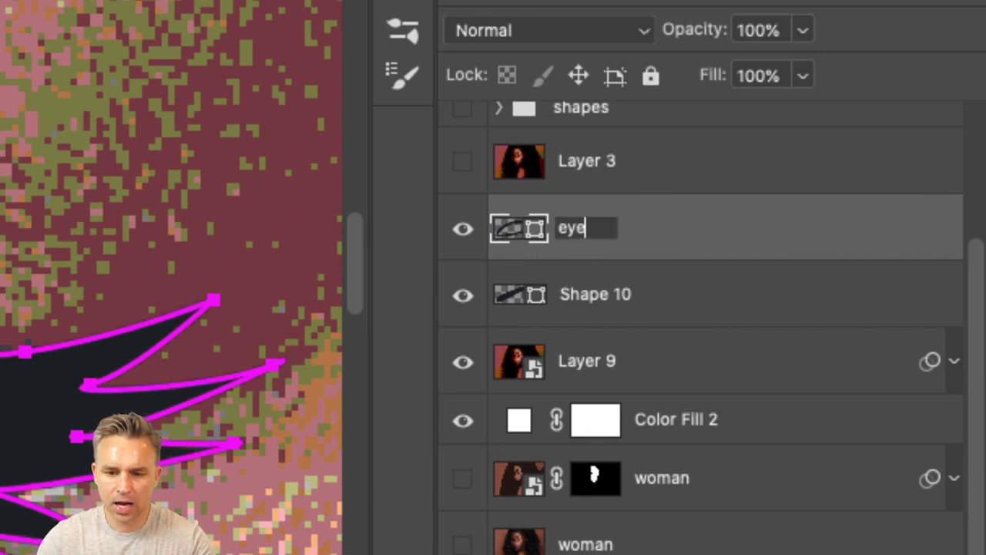
pyautogui.press('Return')
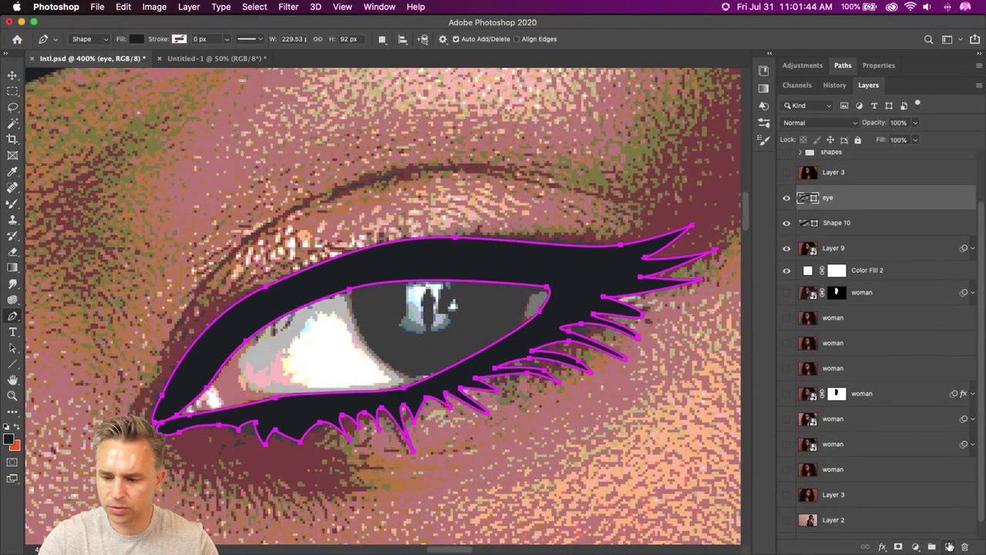
# On a new layer, draw a closed dark iris shape, then add another empty layer.
pyautogui.click(949, 547)
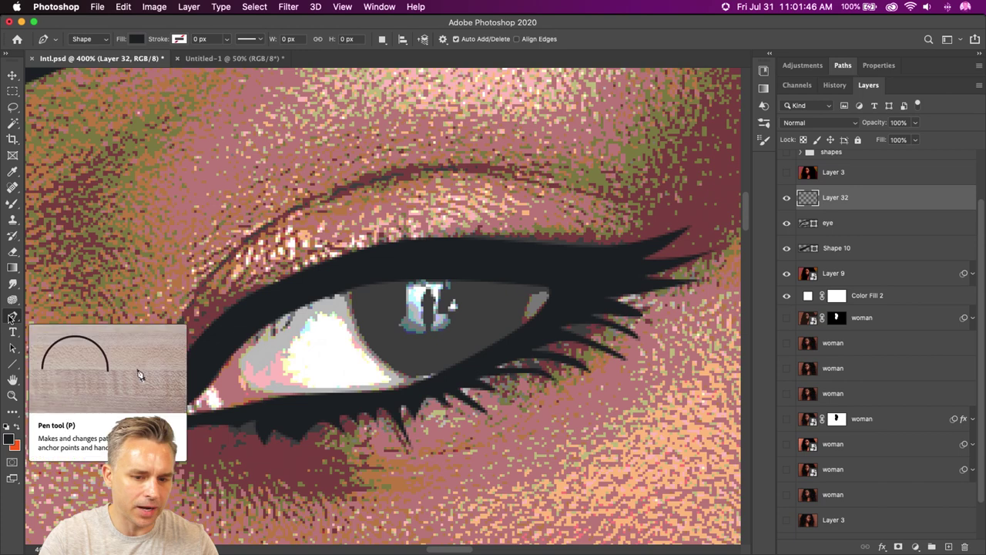
pyautogui.click(353, 265)
pyautogui.moveTo(360, 336); pyautogui.dragTo(374, 350)
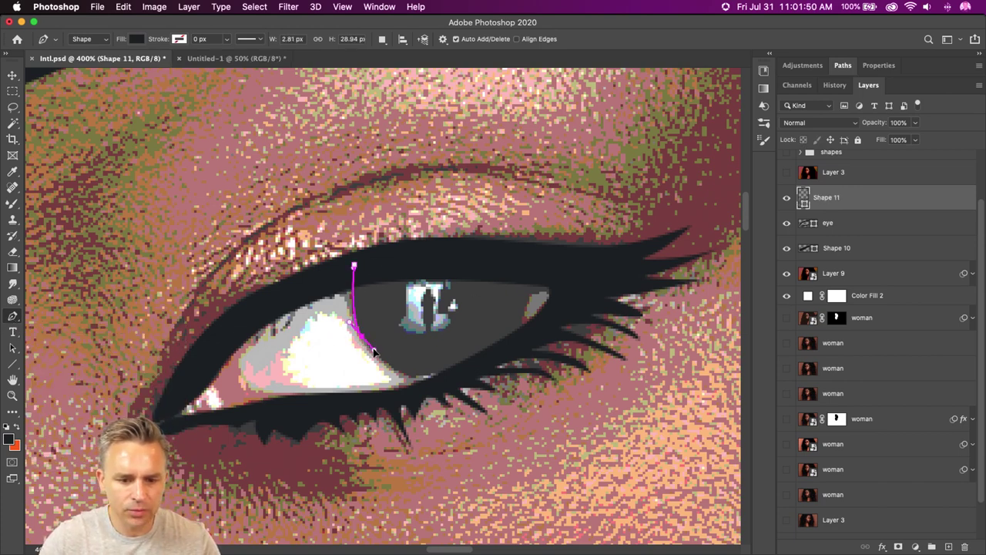
pyautogui.moveTo(423, 379); pyautogui.dragTo(469, 376)
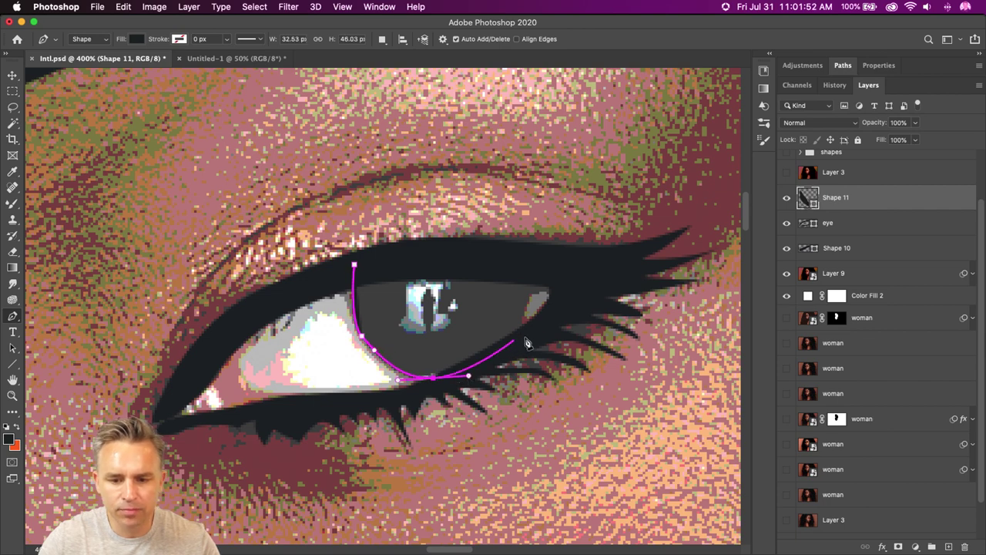
pyautogui.moveTo(549, 326); pyautogui.dragTo(559, 306)
pyautogui.moveTo(553, 266); pyautogui.dragTo(541, 266)
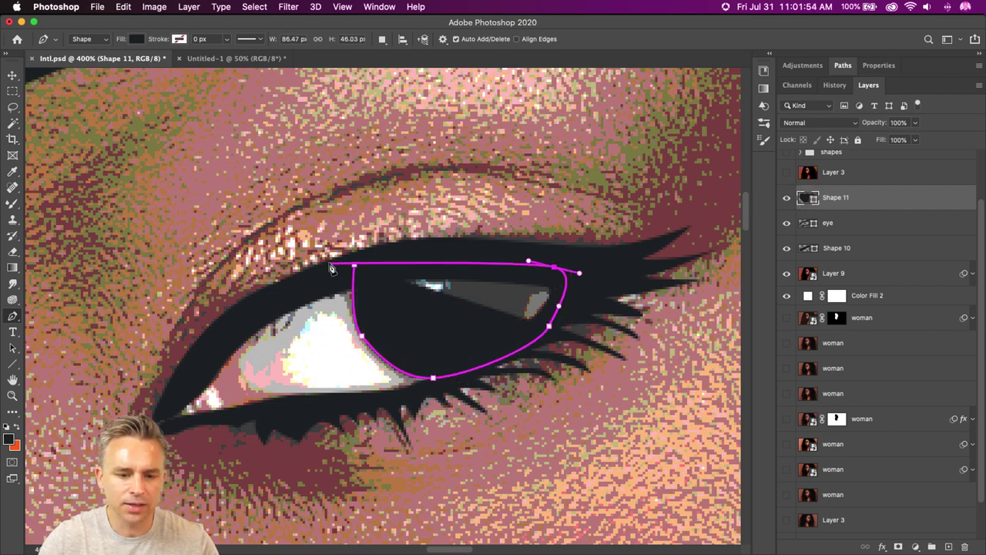
pyautogui.click(354, 265)
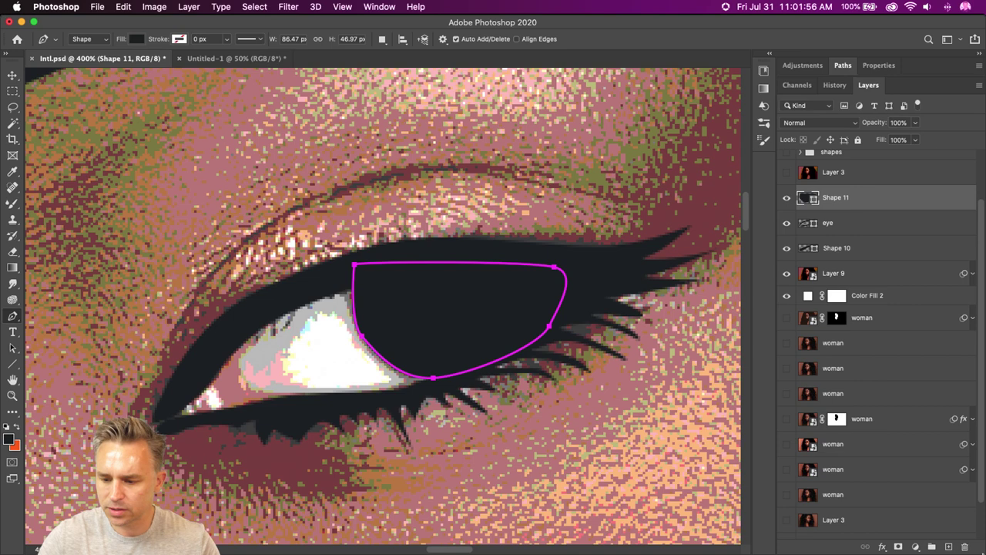
pyautogui.click(948, 546)
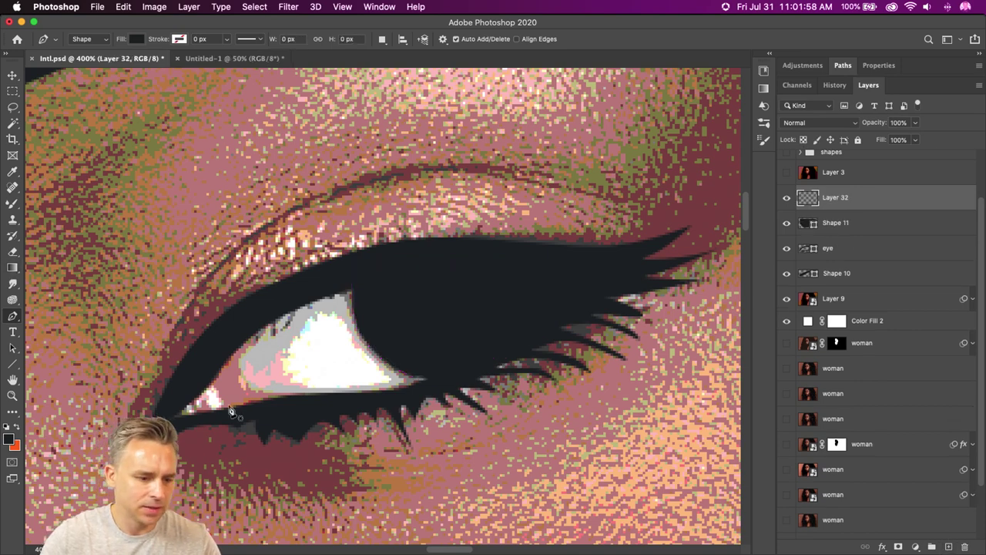
# Set the foreground colour to white (ffffff).
pyautogui.click(9, 438)
pyautogui.click(655, 209)
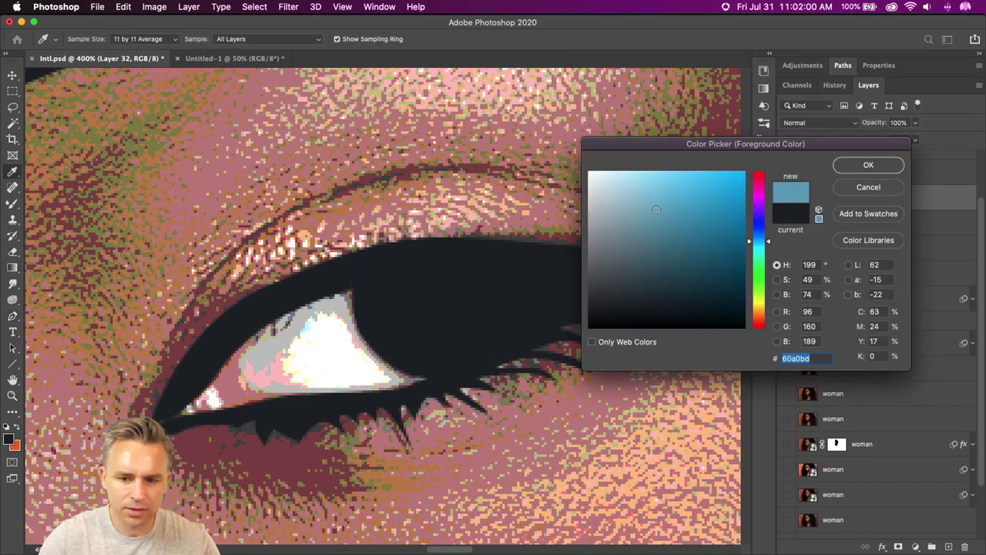
pyautogui.write('ffffff')
pyautogui.press('Return')
# Draw a small closed white highlight shape inside the dark iris.
pyautogui.press('p')
pyautogui.click(389, 287)
pyautogui.click(413, 285)
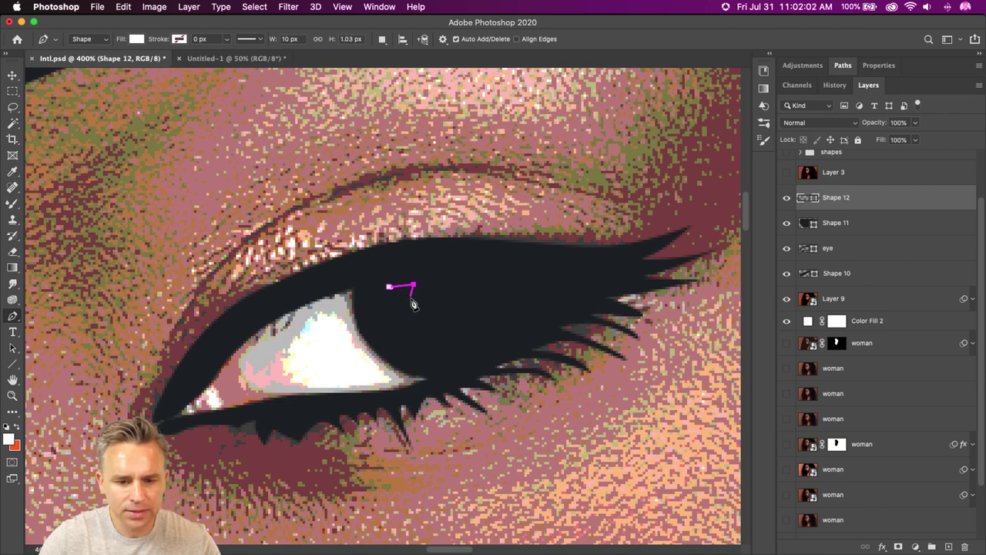
pyautogui.click(417, 309)
pyautogui.click(406, 324)
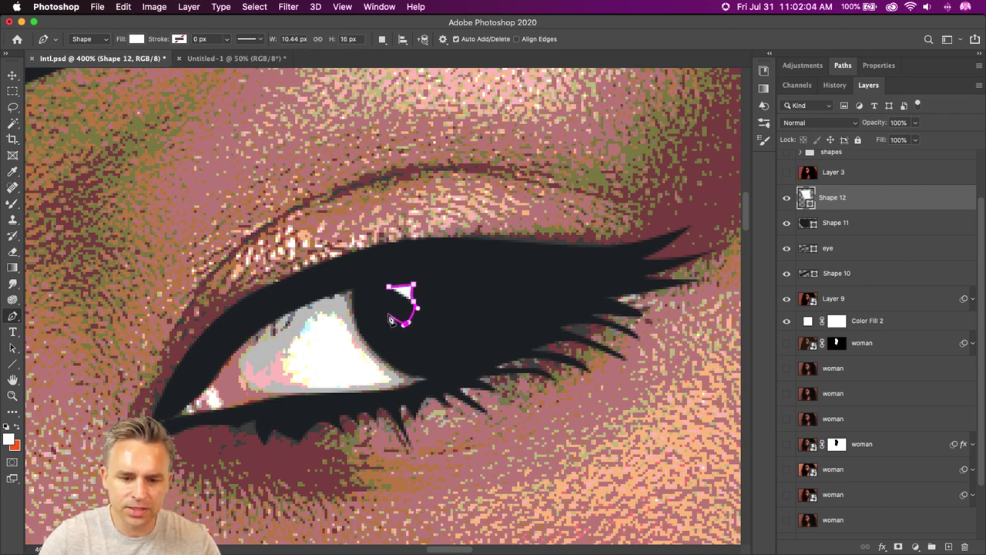
pyautogui.click(382, 306)
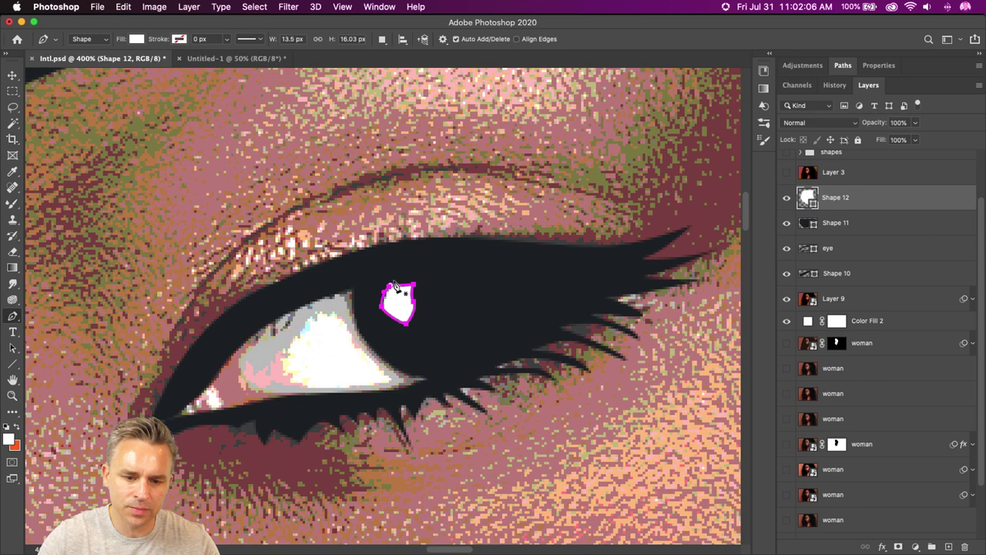
pyautogui.click(392, 283)
pyautogui.press('v')
pyautogui.hscroll(-5, 547, 235)
pyautogui.scroll(-2, 546, 235)
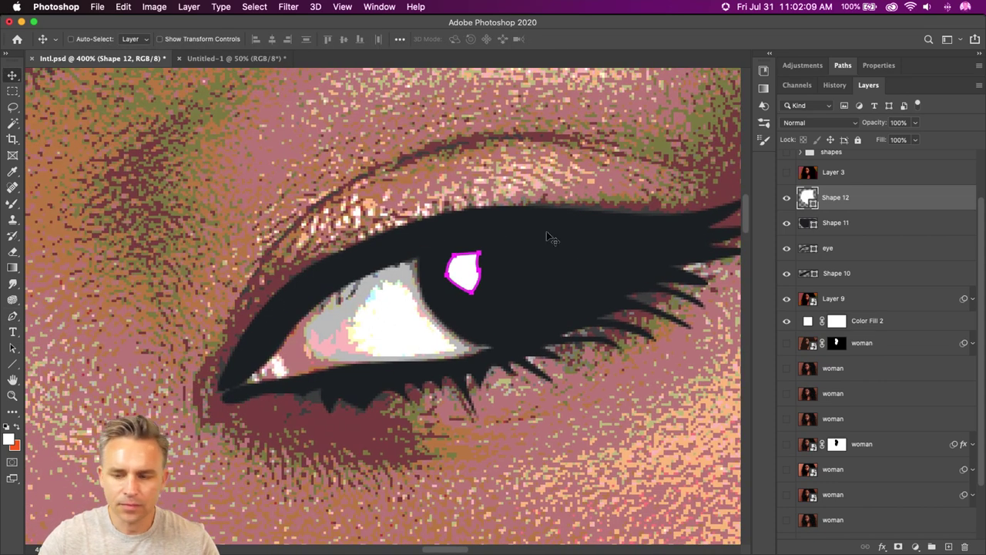
# On a new layer above Shape 10, draw a closed white shape filling the eye opening.
pyautogui.click(828, 250)
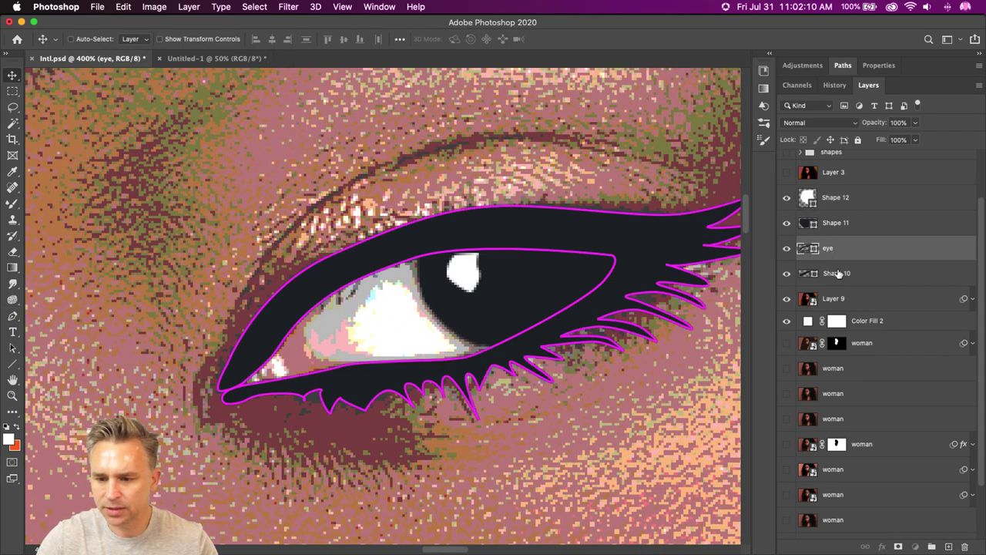
pyautogui.click(837, 271)
pyautogui.click(947, 546)
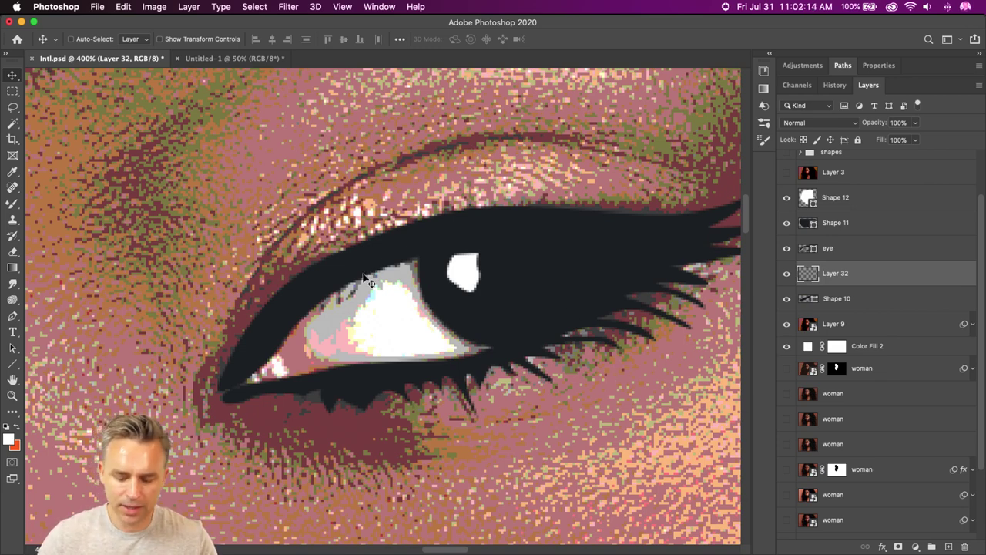
pyautogui.press('p')
pyautogui.click(429, 241)
pyautogui.moveTo(307, 289); pyautogui.dragTo(280, 318)
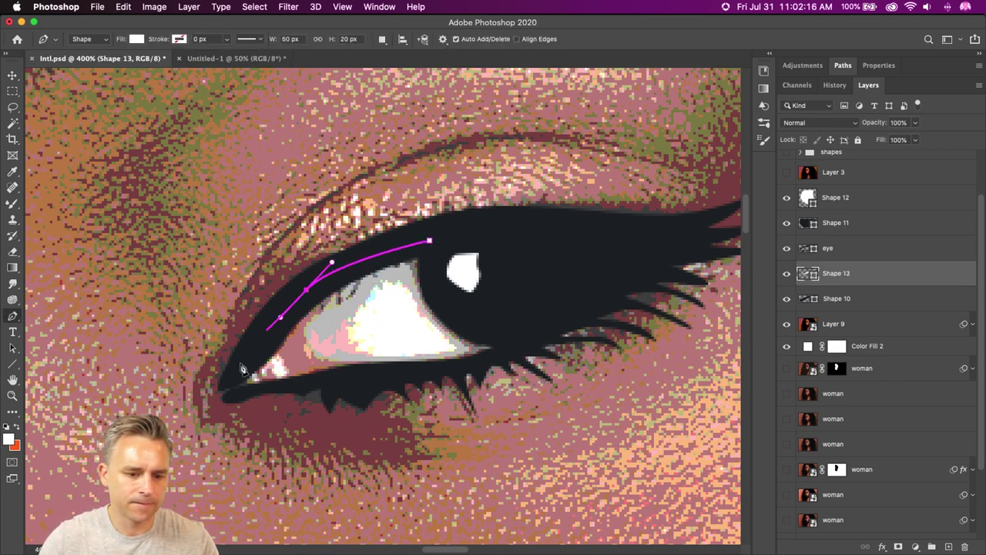
pyautogui.click(235, 369)
pyautogui.click(234, 393)
pyautogui.moveTo(387, 373); pyautogui.dragTo(423, 375)
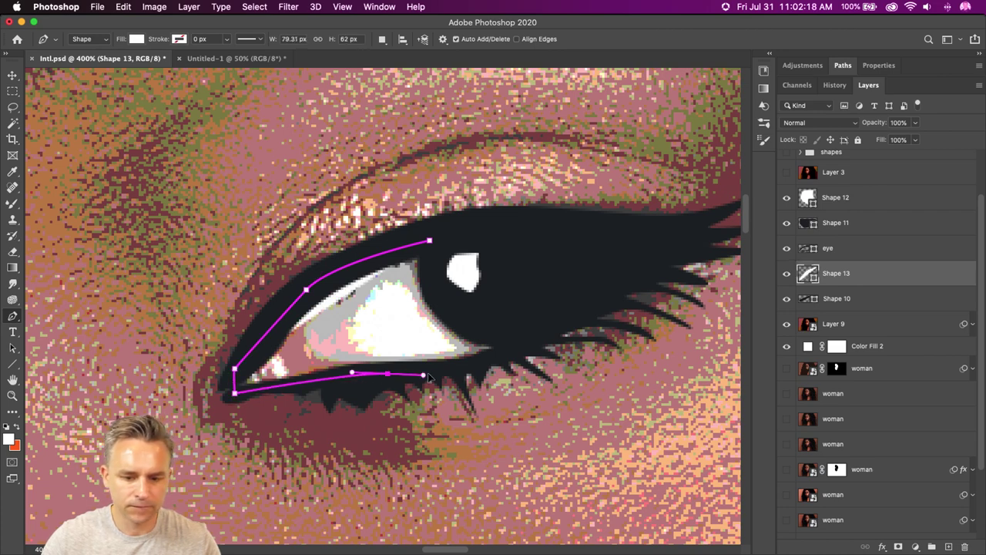
pyautogui.moveTo(505, 351); pyautogui.dragTo(533, 331)
pyautogui.click(568, 290)
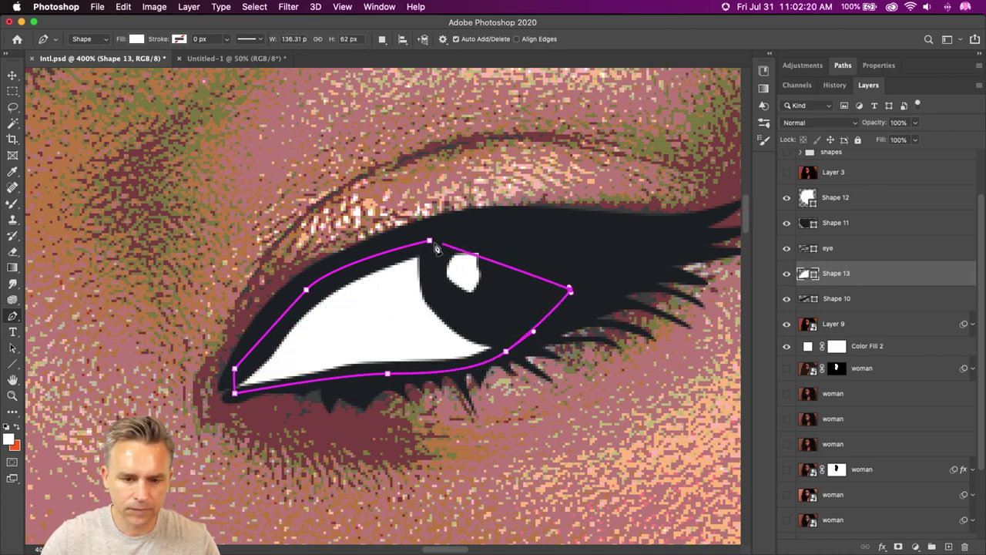
pyautogui.moveTo(430, 242); pyautogui.dragTo(404, 247)
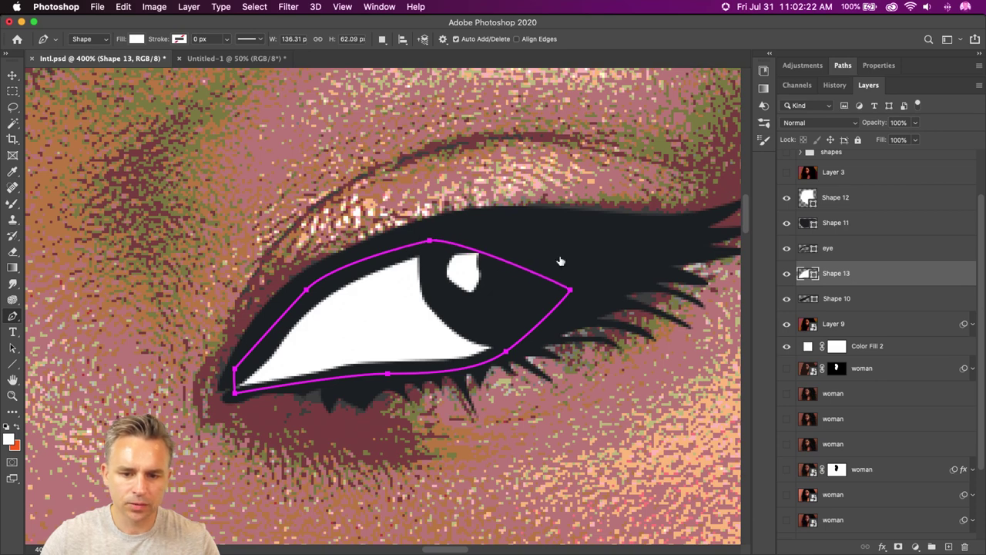
# Rename the eye white layer to 'white' and the Shape 12 highlight layer to 'reflection'.
pyautogui.press('v')
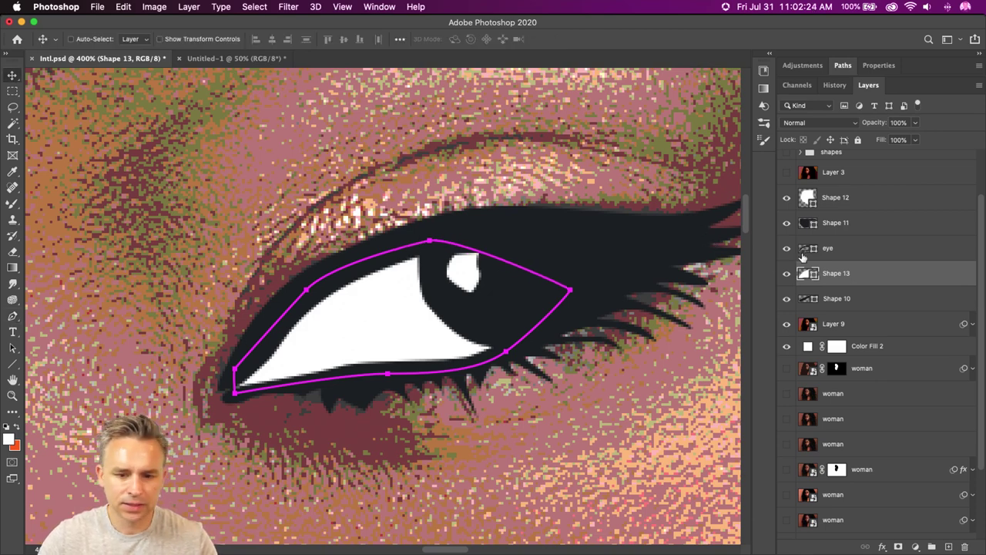
pyautogui.write('w')
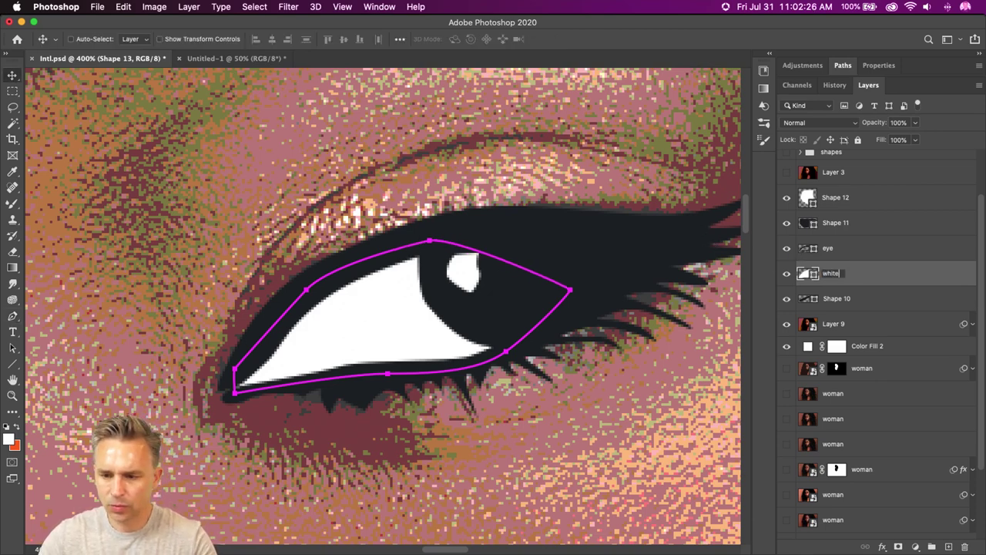
pyautogui.write('hite')
pyautogui.press('Return')
pyautogui.click(833, 199)
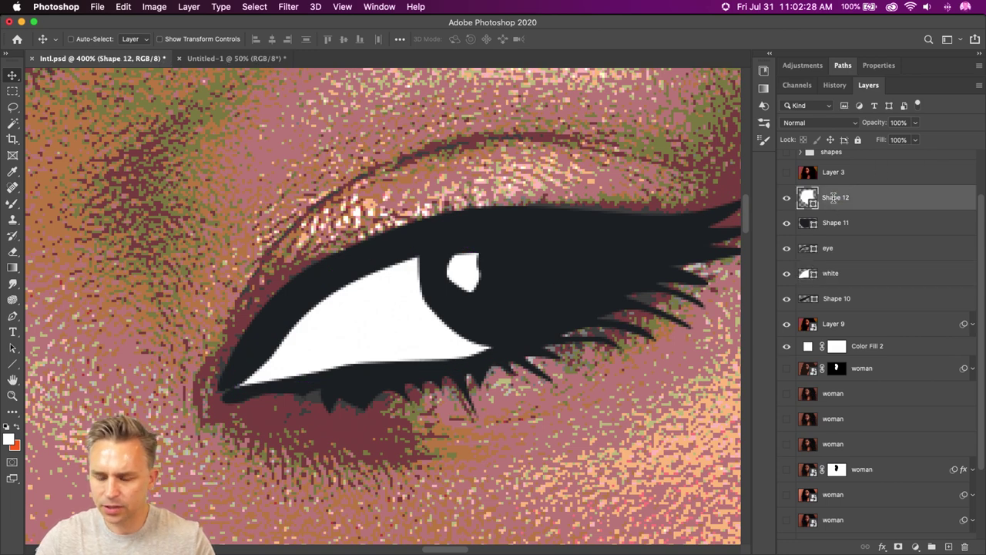
pyautogui.write('reflection')
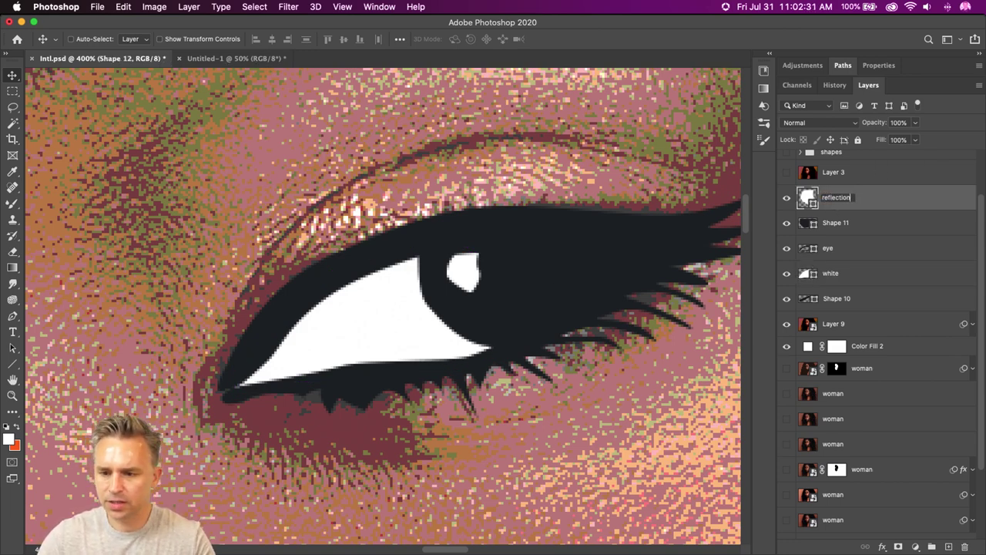
pyautogui.press('Return')
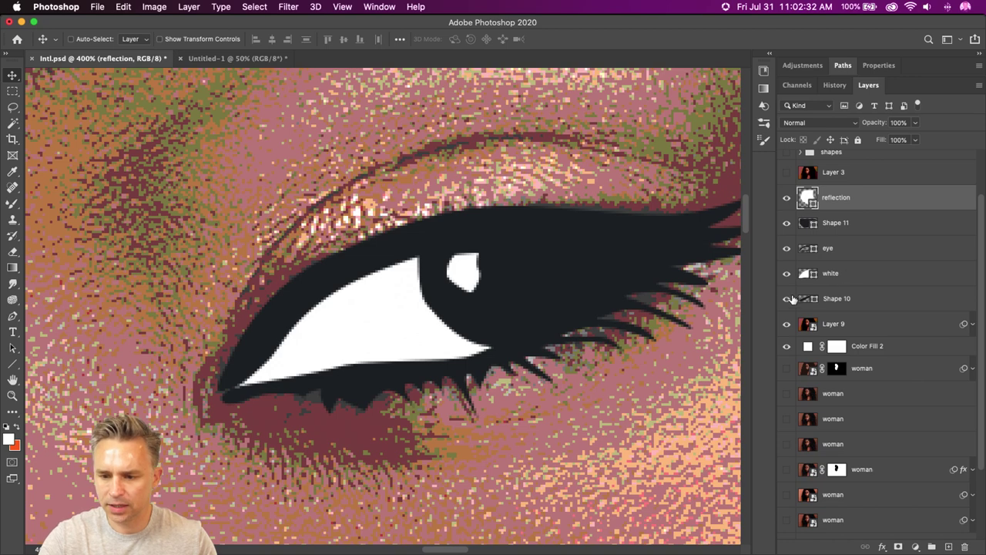
# Group the layers from reflection through Shape 10 into a group named 'left eye'.
pyautogui.click(865, 300)
pyautogui.moveTo(485, 132); pyautogui.dragTo(463, 258)
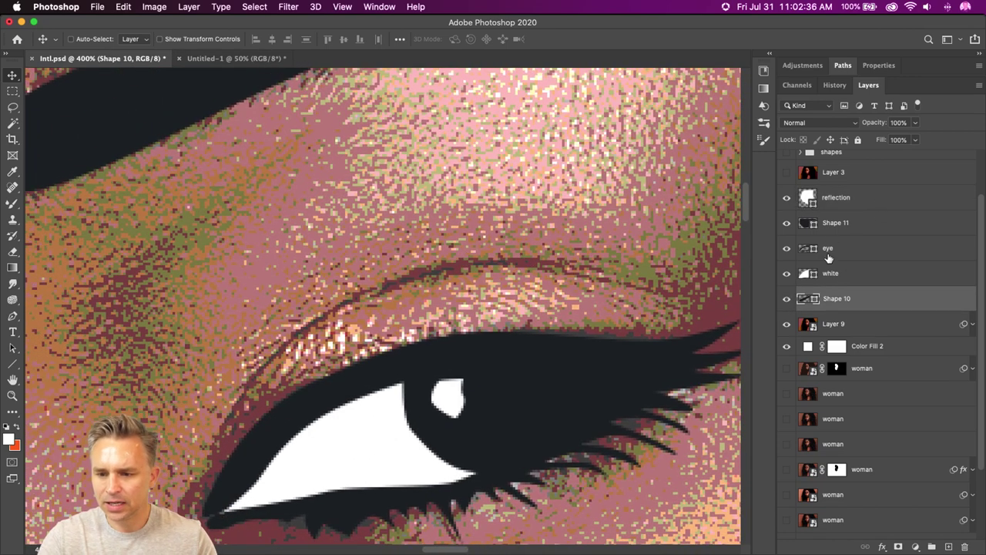
pyautogui.click(856, 202)
pyautogui.keyDown('shift'); pyautogui.click(853, 301); pyautogui.keyUp('shift')
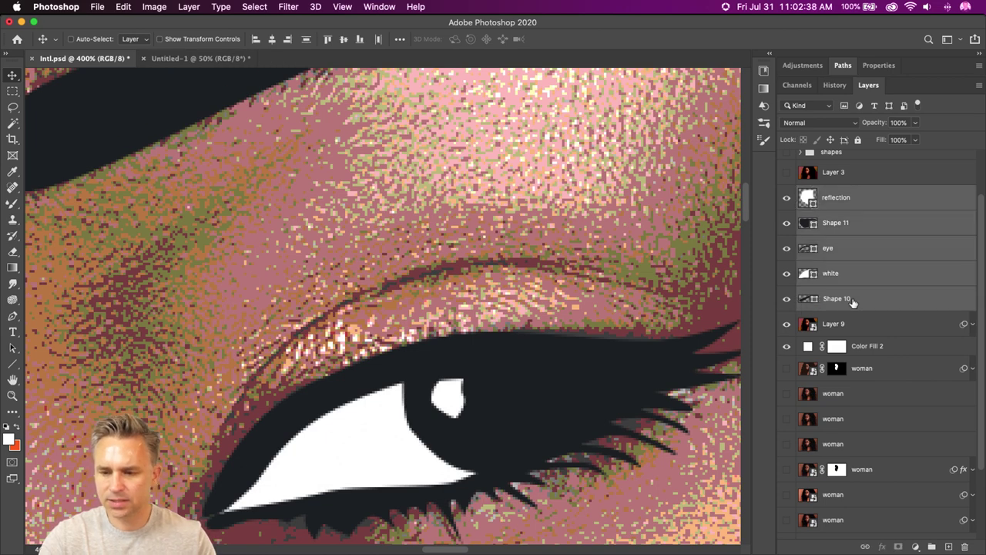
pyautogui.press('super+g')
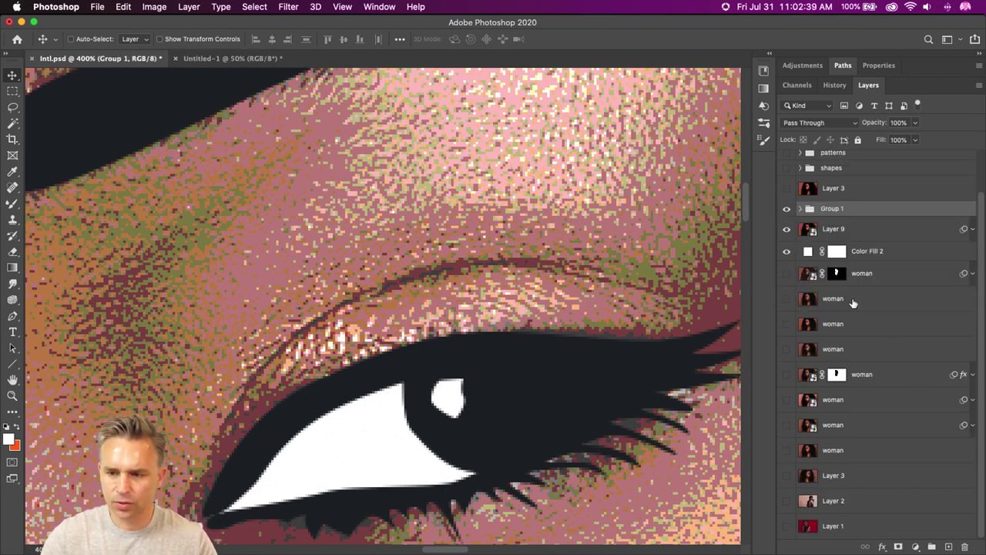
pyautogui.doubleClick(832, 209)
pyautogui.write('left ey')
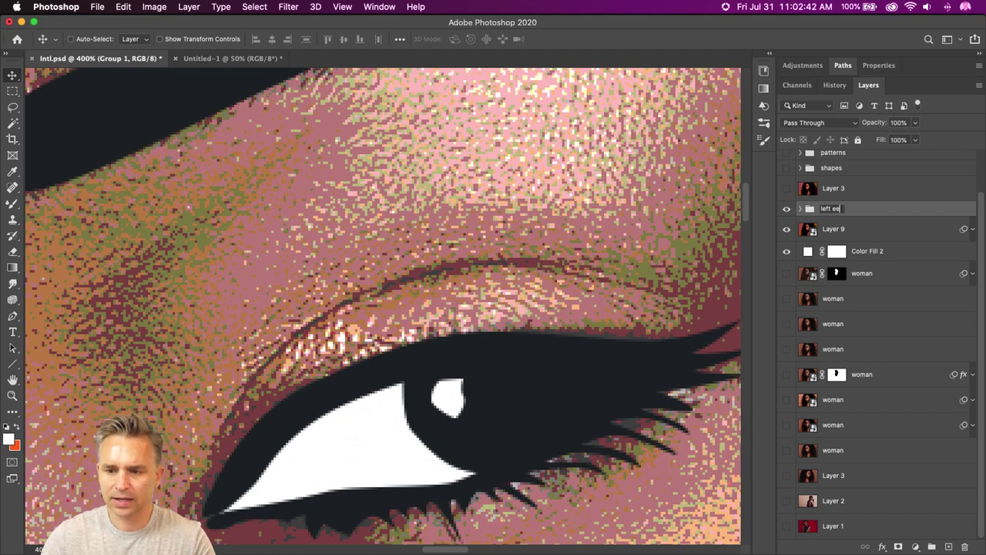
pyautogui.press('Return')
pyautogui.press('super+minus')
pyautogui.press('super+minus')
pyautogui.press('super+minus')
pyautogui.press('super+minus')
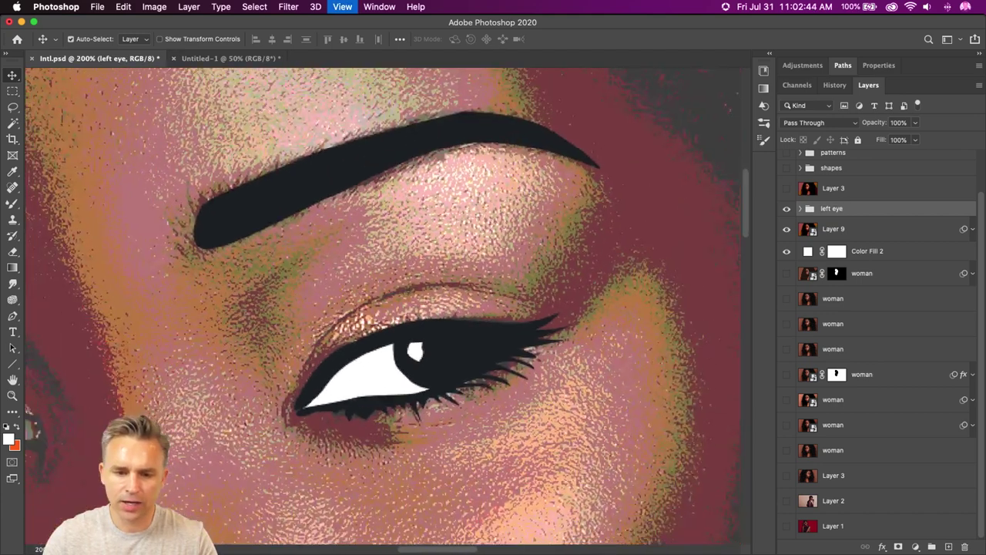
pyautogui.moveTo(431, 274); pyautogui.dragTo(519, 261)
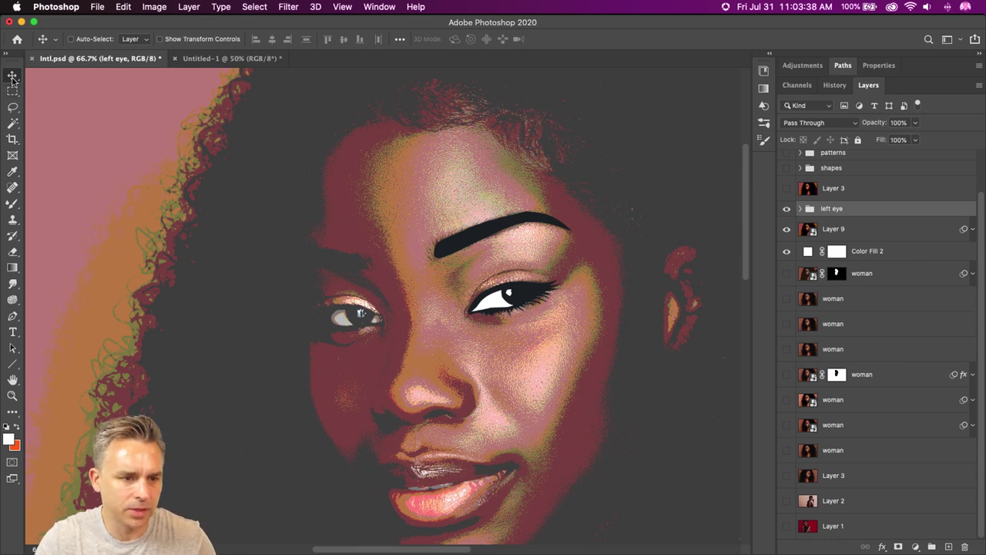
# Show the shapes group and move the left eye group above it.
pyautogui.scroll(2, 901, 181)
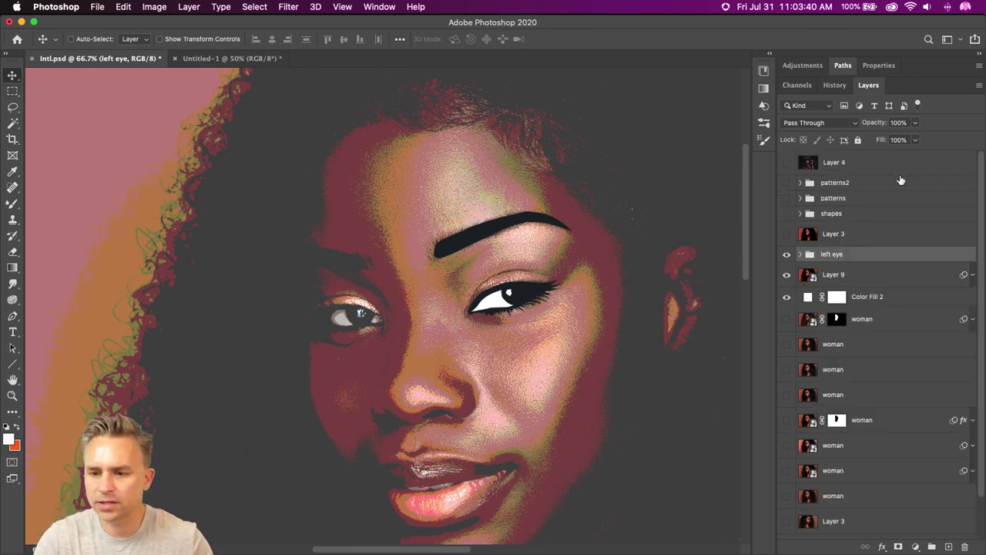
pyautogui.click(786, 214)
pyautogui.moveTo(857, 259); pyautogui.dragTo(859, 212)
# Hide the left eye group, the shapes group and Layer 3.
pyautogui.scroll(-5, 409, 224)
pyautogui.hscroll(3, 409, 224)
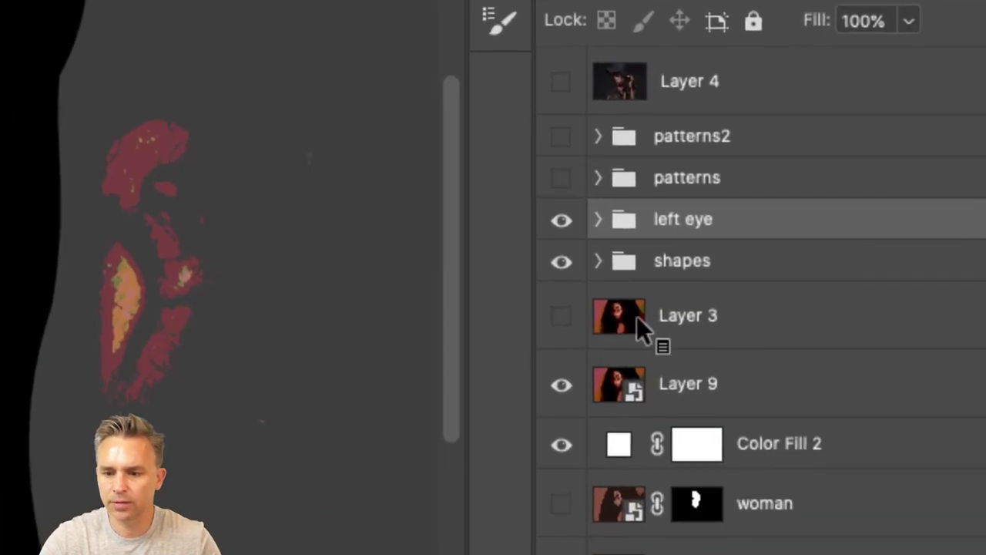
pyautogui.click(801, 230)
pyautogui.click(599, 260)
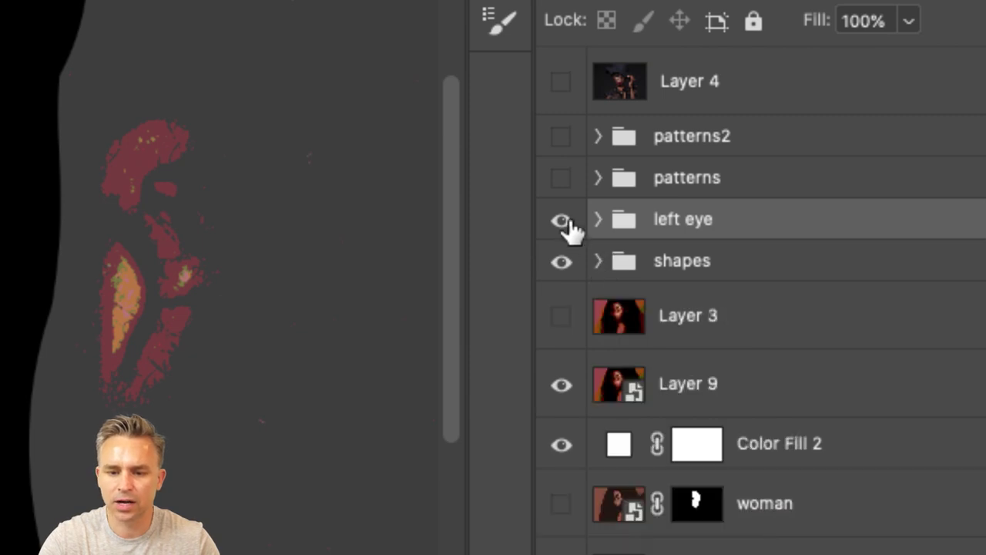
pyautogui.moveTo(561, 219); pyautogui.dragTo(561, 315)
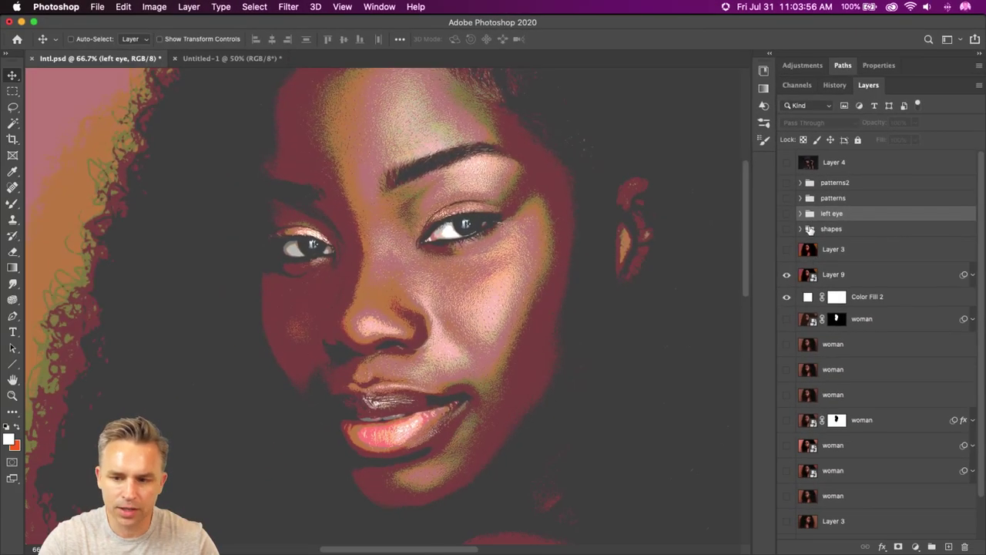
# Zoom in on the other eye and add a new empty layer above Layer 3.
pyautogui.click(840, 250)
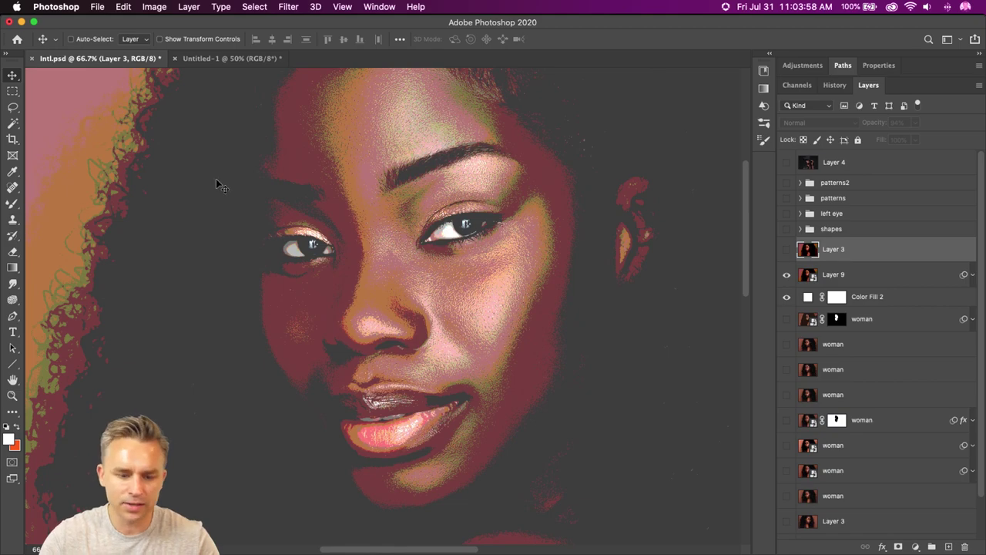
pyautogui.press('super+equal')
pyautogui.press('super+equal')
pyautogui.press('super+equal')
pyautogui.moveTo(282, 238); pyautogui.dragTo(530, 449)
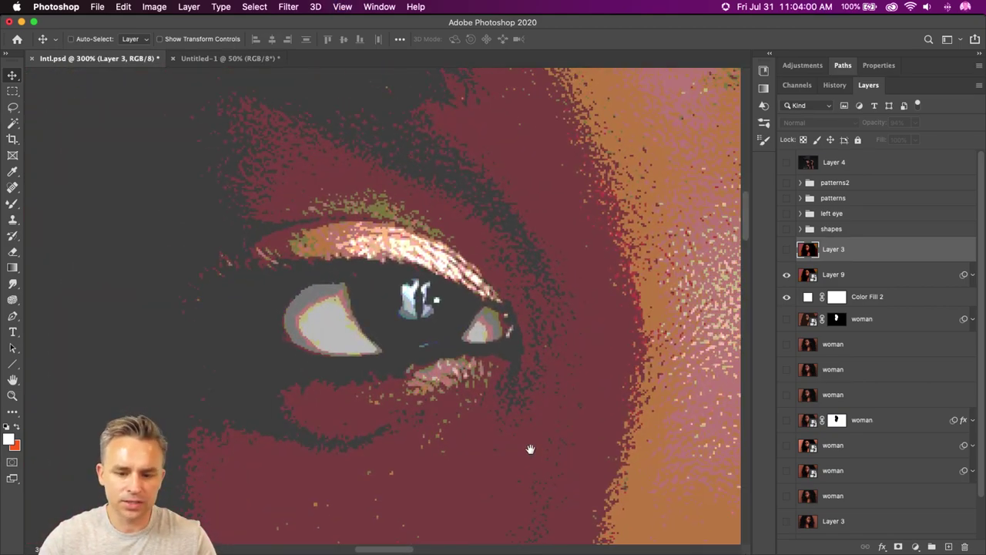
pyautogui.press('super+minus')
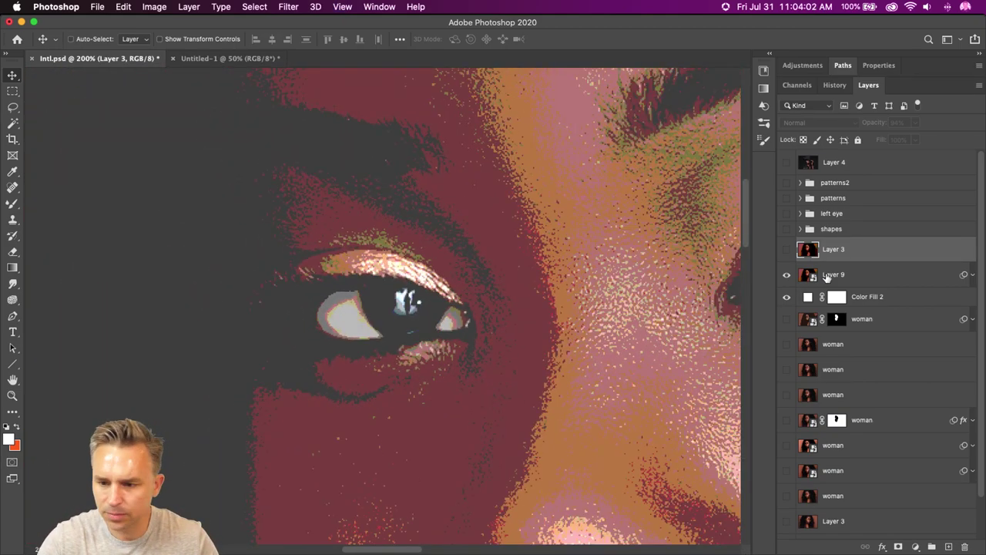
pyautogui.click(948, 546)
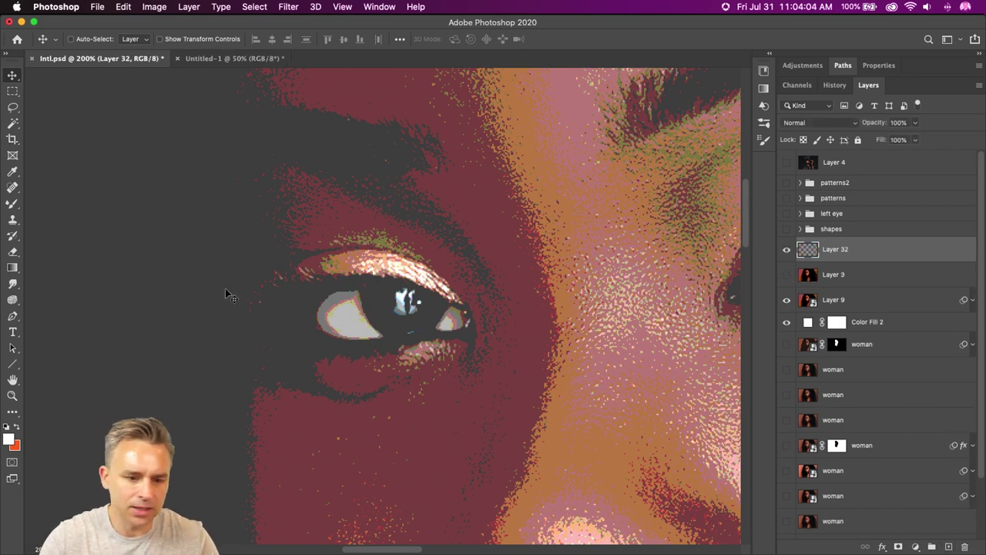
# With the Pen tool in Shape mode, outline the upper eyelid from the outer corner.
pyautogui.click(12, 315)
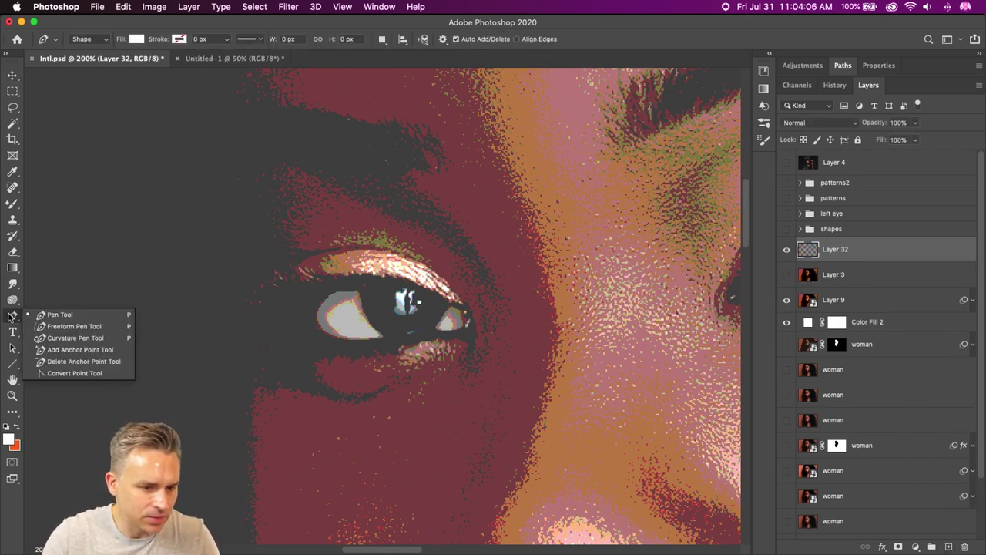
pyautogui.moveTo(11, 316); pyautogui.dragTo(55, 315)
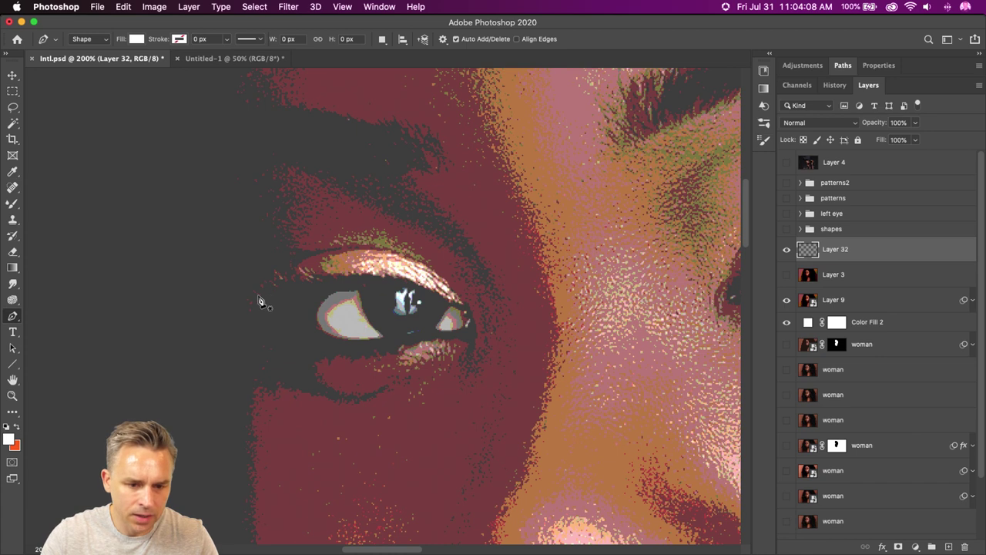
pyautogui.moveTo(260, 295); pyautogui.dragTo(268, 295)
pyautogui.moveTo(353, 273); pyautogui.dragTo(374, 274)
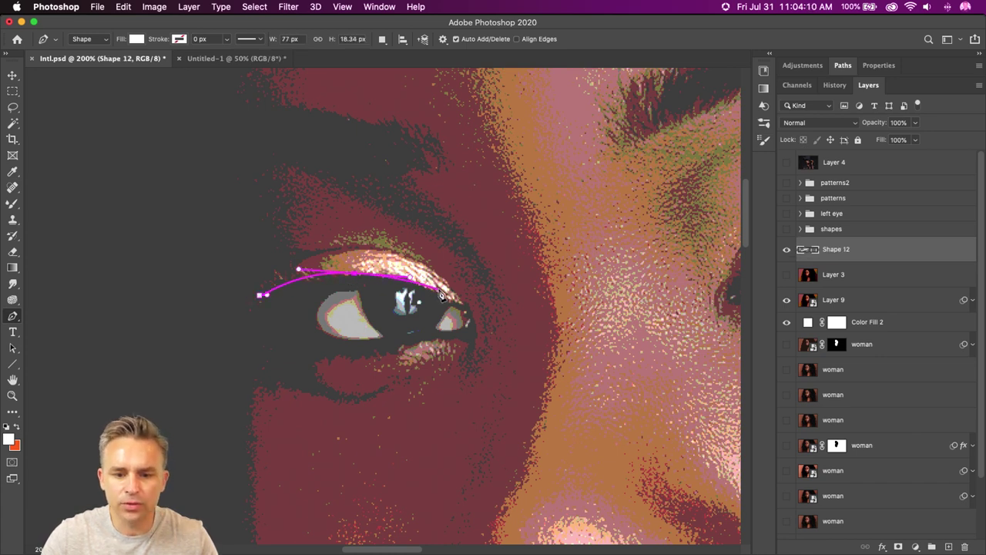
pyautogui.moveTo(473, 308); pyautogui.dragTo(469, 363)
pyautogui.click(468, 369)
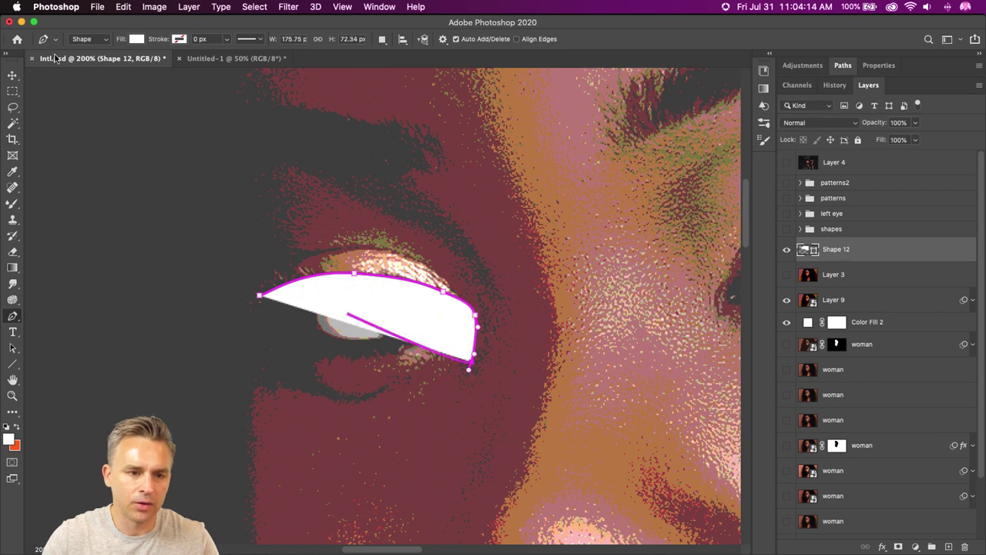
# Set the shape's fill to black and lower the layer Fill to 30%.
pyautogui.click(136, 38)
pyautogui.click(70, 104)
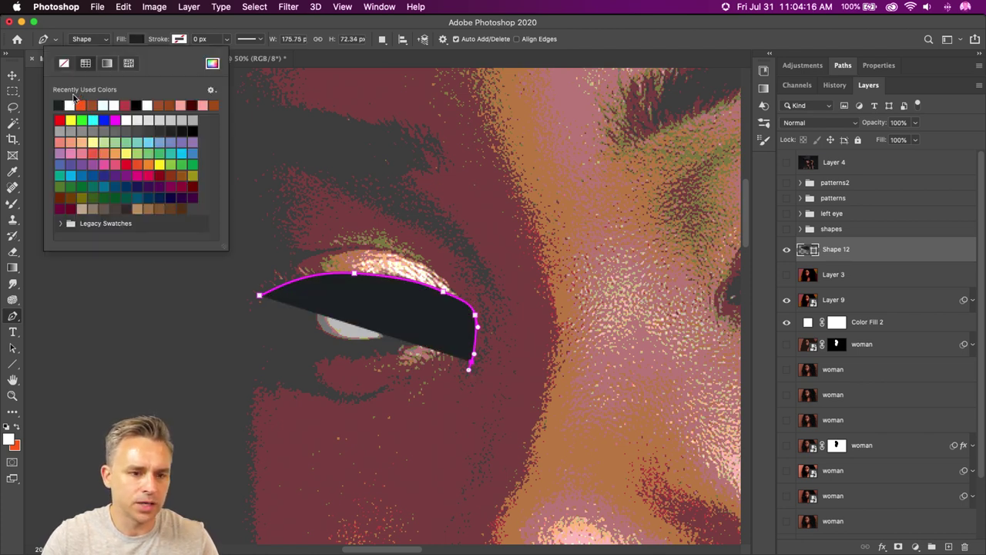
pyautogui.press('Return')
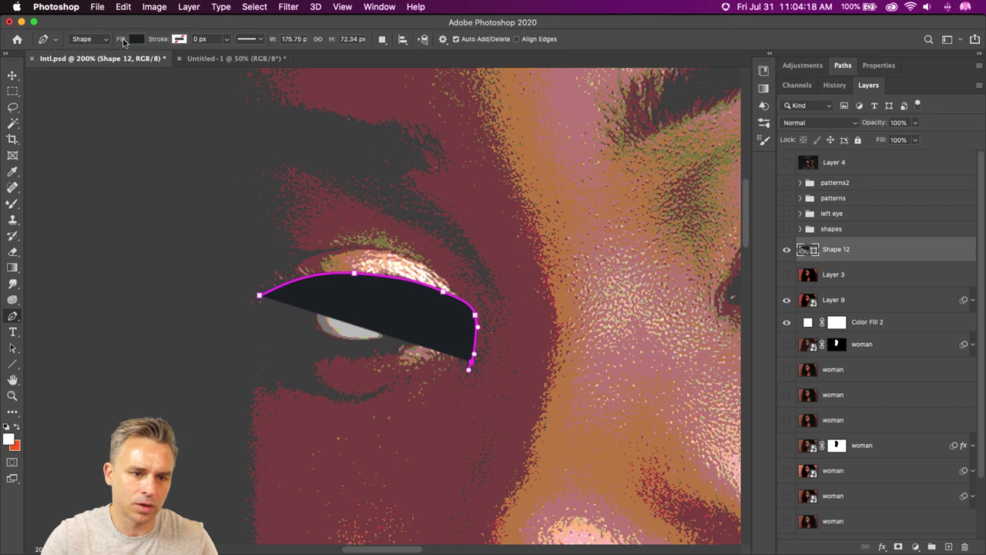
pyautogui.click(137, 39)
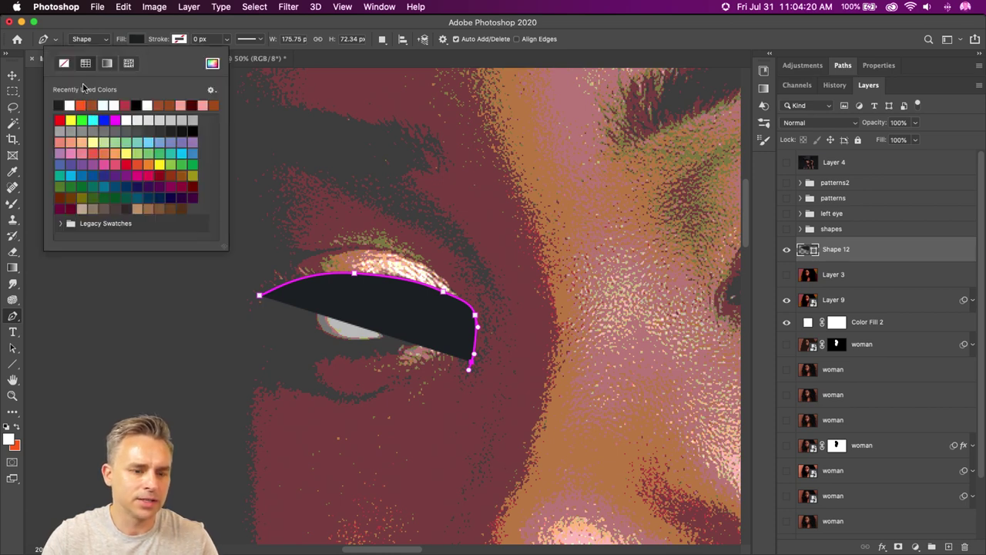
pyautogui.click(883, 140)
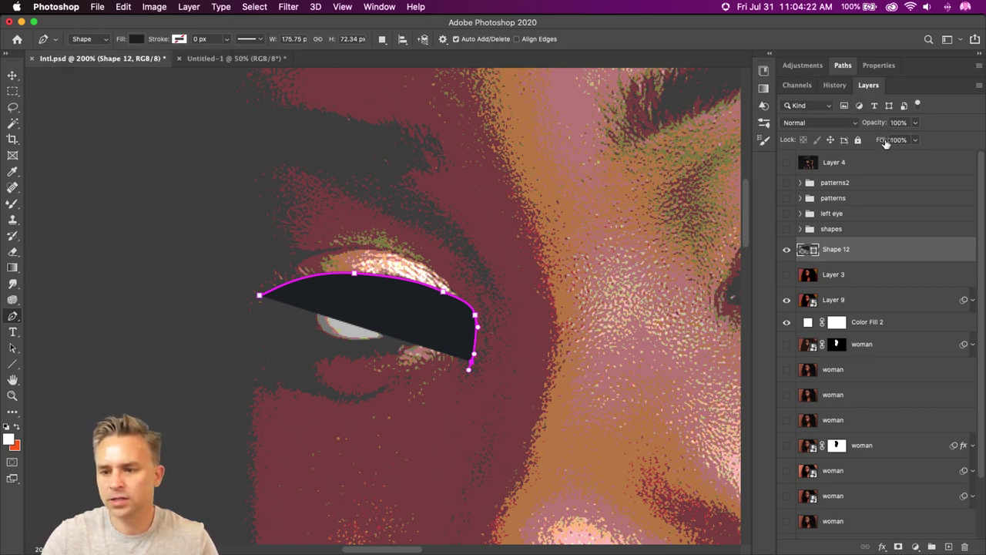
pyautogui.moveTo(886, 144); pyautogui.dragTo(840, 142)
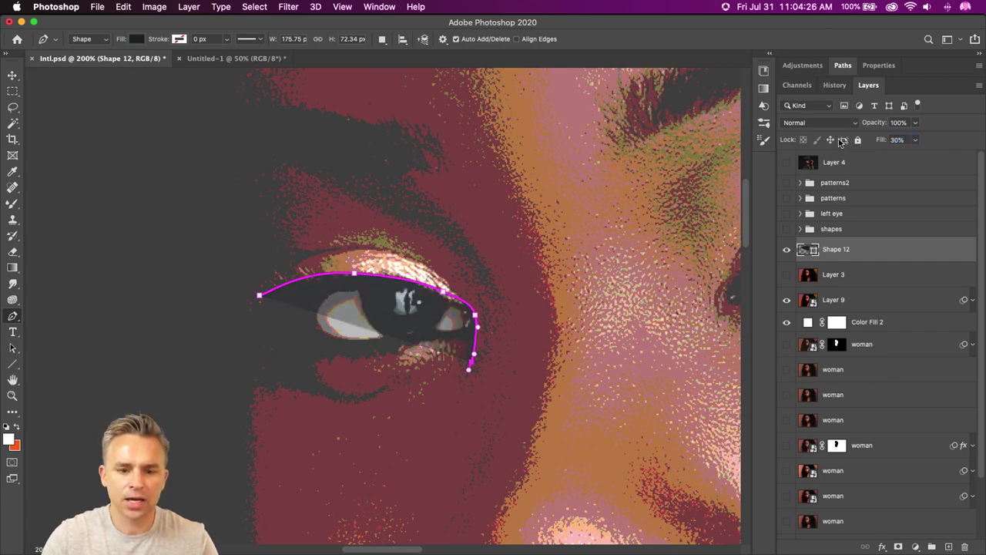
# Extend the eyeliner path around the outer corner and curl it under the lower lid.
pyautogui.press('super+plus')
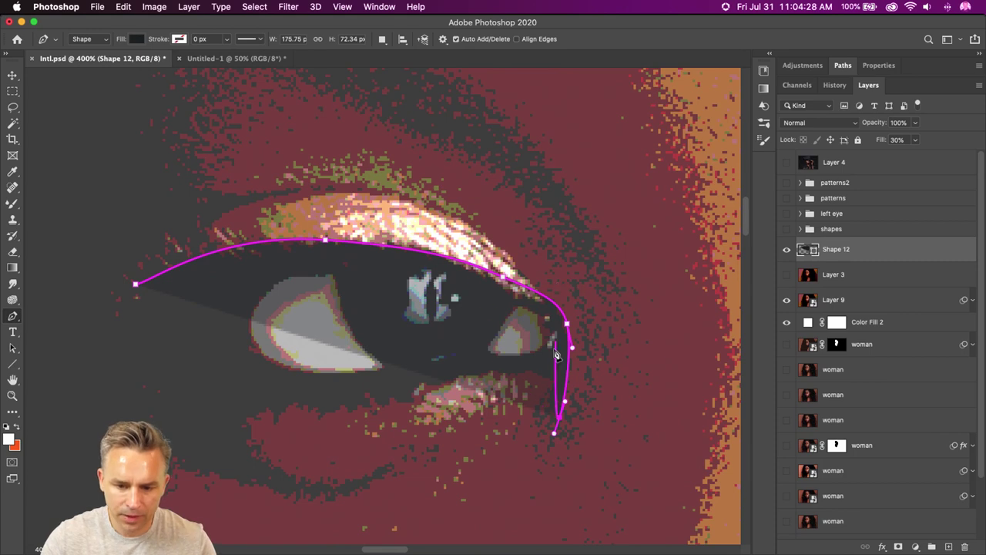
pyautogui.moveTo(544, 377); pyautogui.dragTo(517, 369)
pyautogui.click(440, 381)
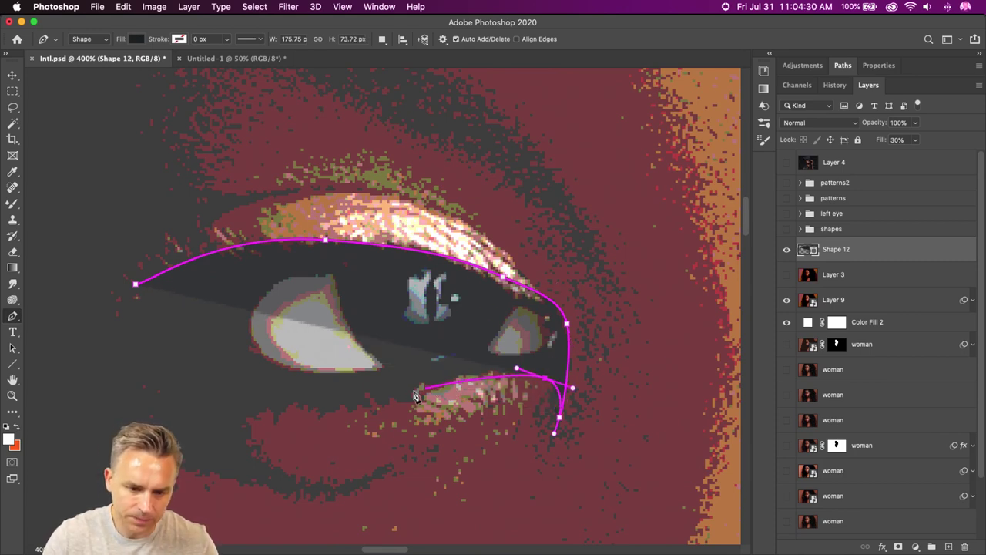
pyautogui.click(376, 404)
pyautogui.hscroll(-2, 305, 415)
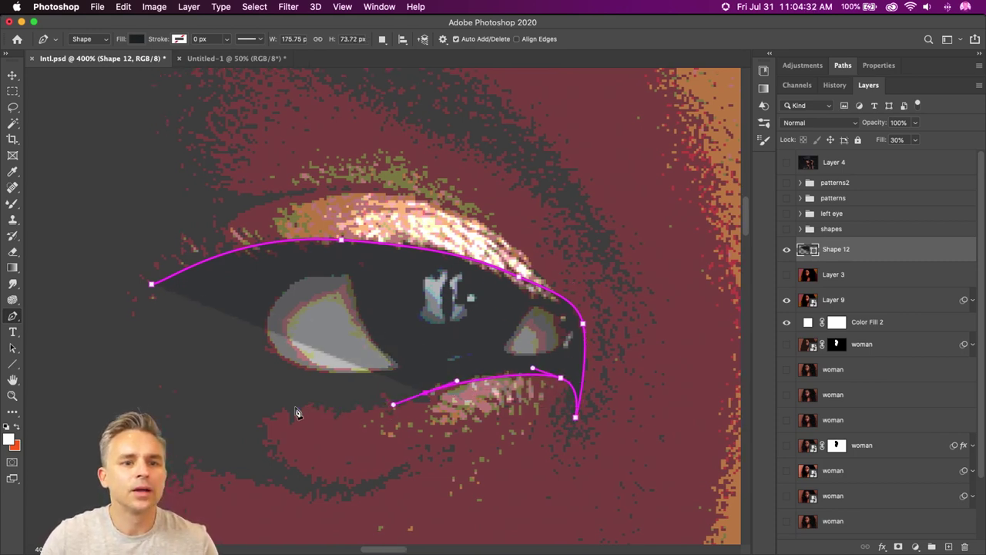
pyautogui.click(321, 409)
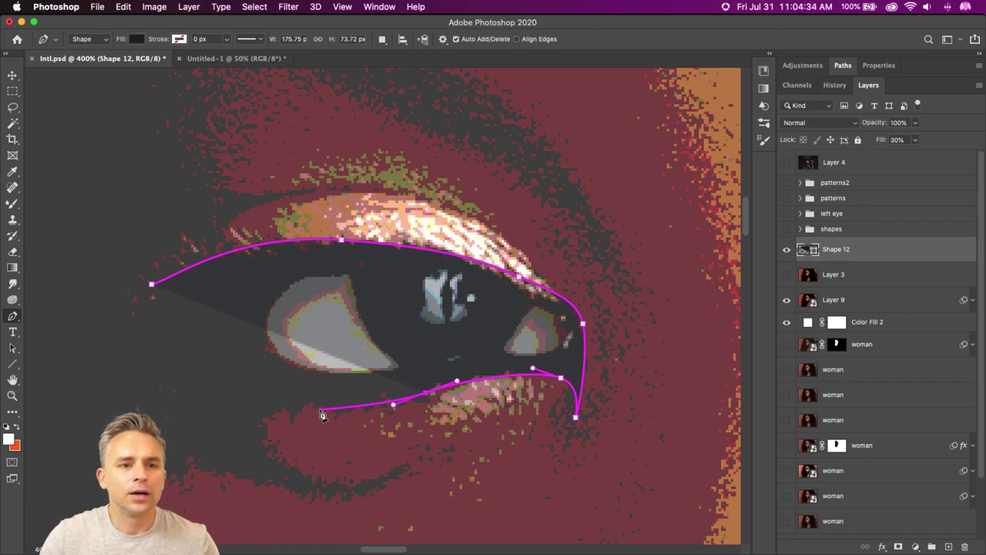
pyautogui.press('super+z')
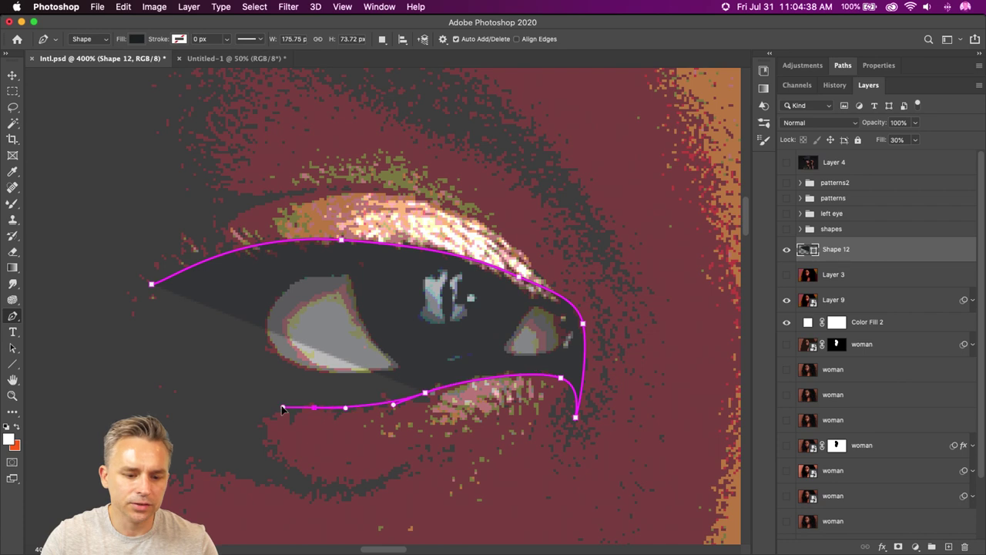
pyautogui.moveTo(268, 424); pyautogui.dragTo(266, 445)
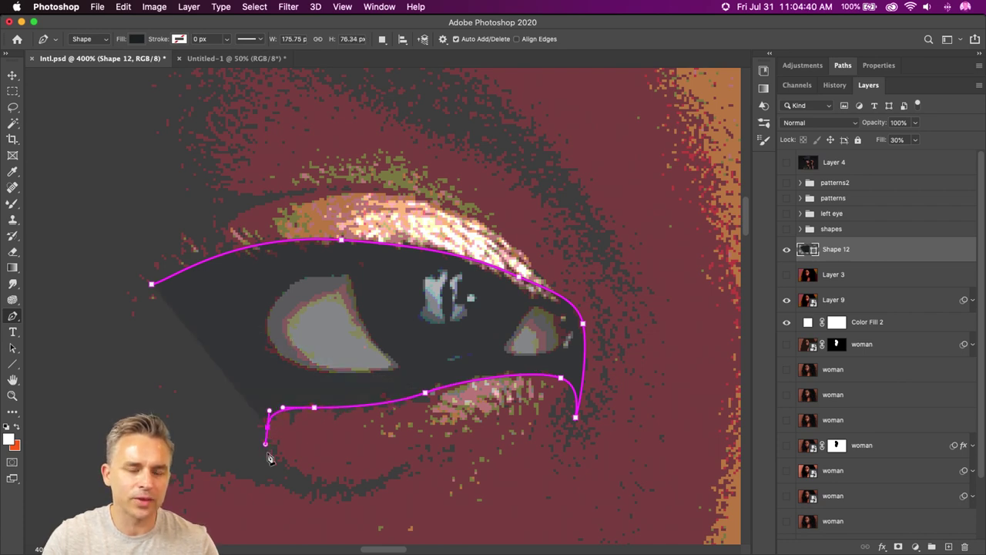
pyautogui.moveTo(309, 474); pyautogui.dragTo(333, 479)
pyautogui.moveTo(407, 467); pyautogui.dragTo(415, 460)
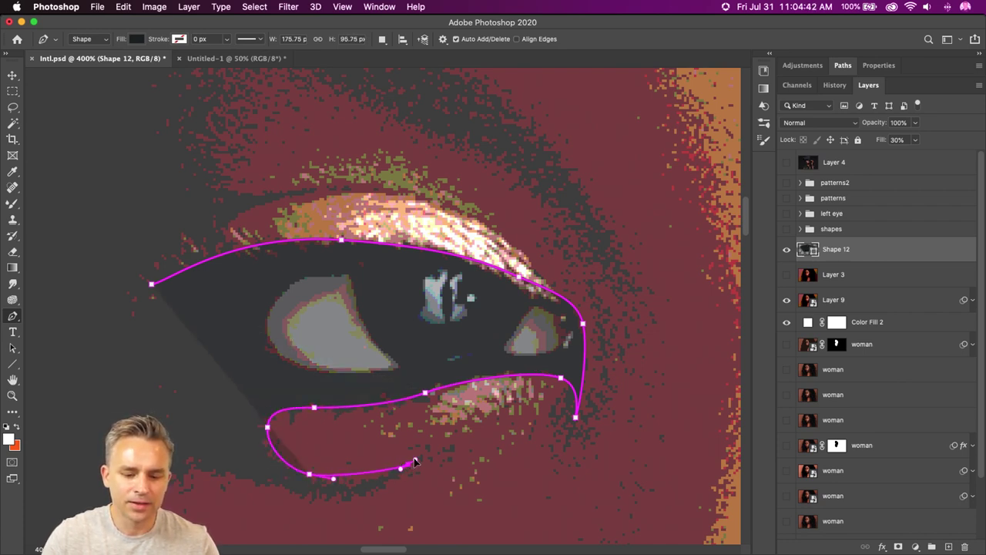
pyautogui.moveTo(324, 496); pyautogui.dragTo(263, 494)
pyautogui.moveTo(203, 470); pyautogui.dragTo(168, 475)
# Carry the eyeliner path up the eye's left side toward the brow and back.
pyautogui.moveTo(191, 433); pyautogui.dragTo(269, 320)
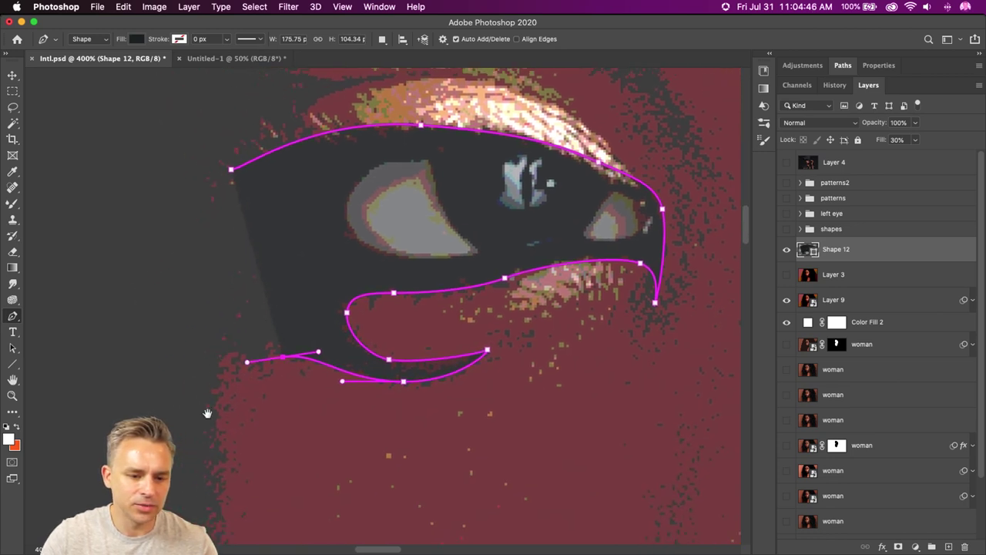
pyautogui.moveTo(221, 460); pyautogui.dragTo(216, 485)
pyautogui.moveTo(211, 426); pyautogui.dragTo(270, 289)
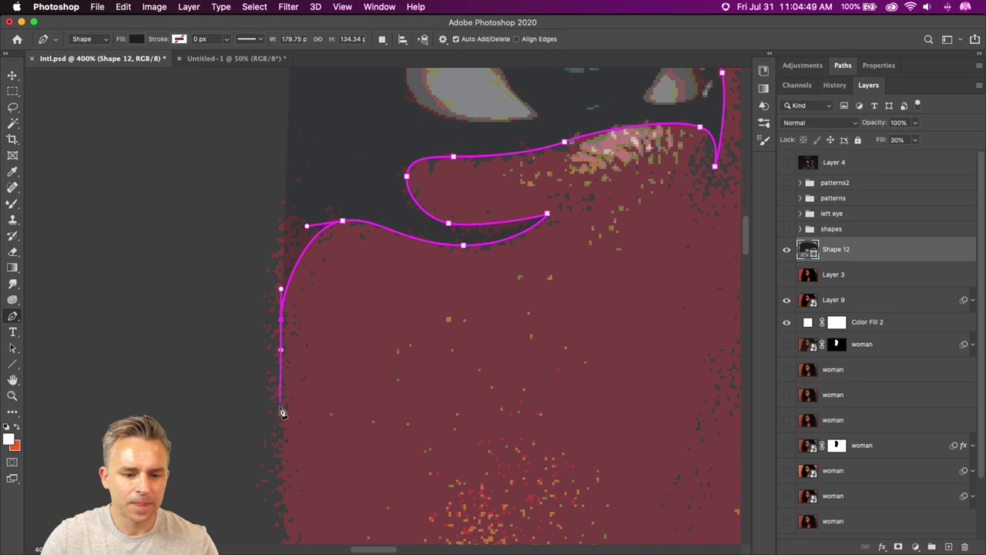
pyautogui.moveTo(281, 415); pyautogui.dragTo(280, 446)
pyautogui.moveTo(205, 306); pyautogui.dragTo(185, 189)
pyautogui.moveTo(239, 130); pyautogui.dragTo(225, 374)
pyautogui.moveTo(180, 316); pyautogui.dragTo(202, 295)
pyautogui.moveTo(202, 129); pyautogui.dragTo(319, 315)
pyautogui.moveTo(441, 316); pyautogui.dragTo(447, 313)
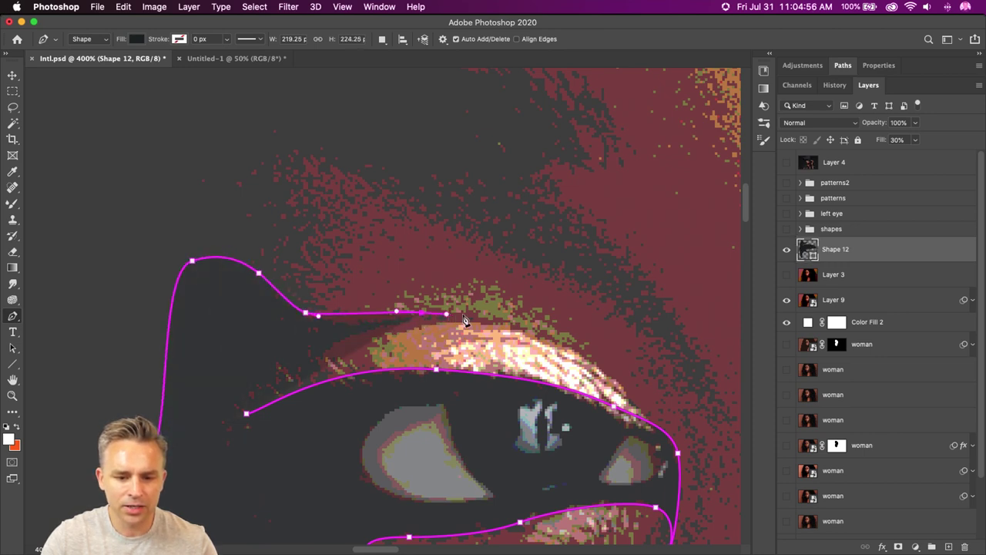
pyautogui.click(473, 316)
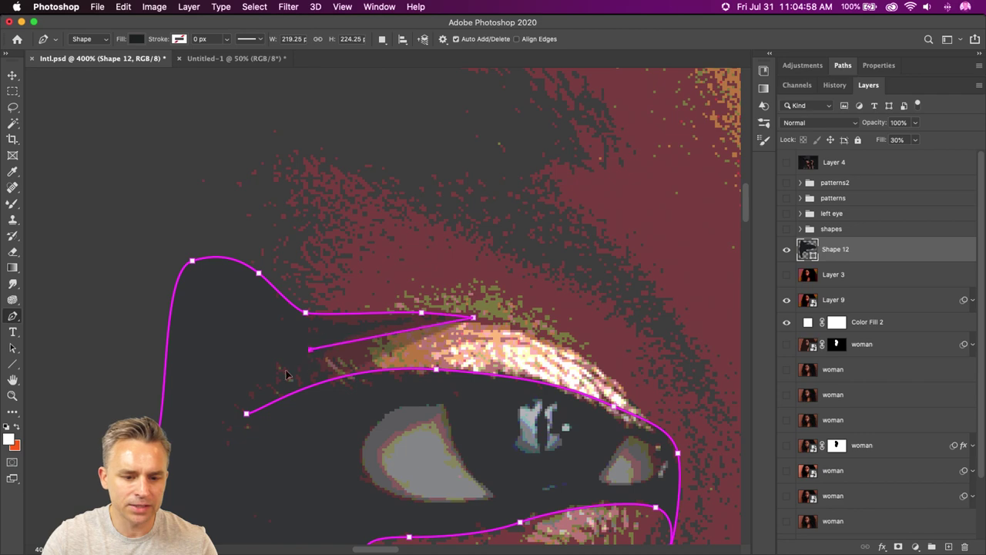
pyautogui.moveTo(284, 374); pyautogui.dragTo(251, 427)
pyautogui.moveTo(346, 450); pyautogui.dragTo(320, 244)
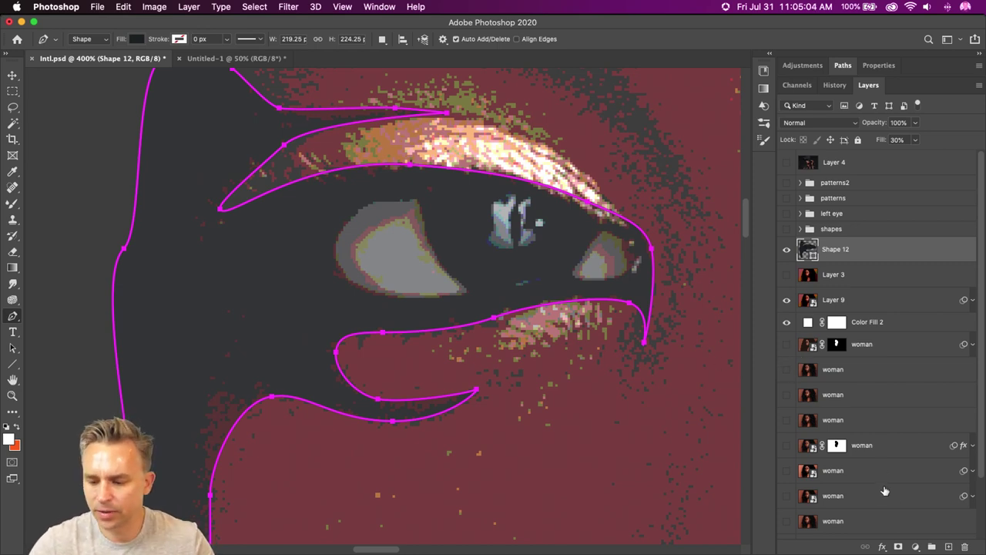
# On a new layer, trace the eye white left of the iris as white Shape 13.
pyautogui.click(949, 546)
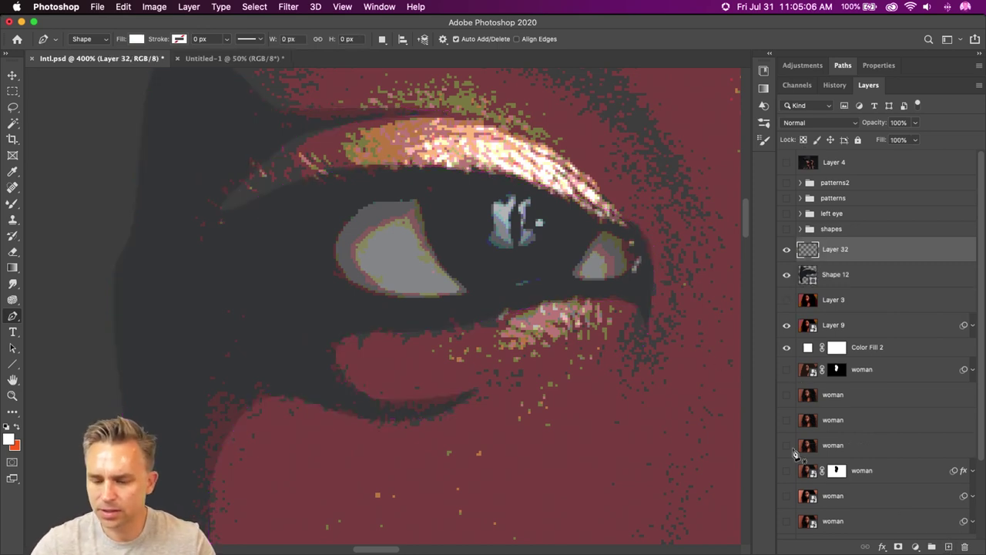
pyautogui.click(415, 199)
pyautogui.moveTo(340, 238); pyautogui.dragTo(333, 275)
pyautogui.moveTo(398, 295); pyautogui.dragTo(426, 295)
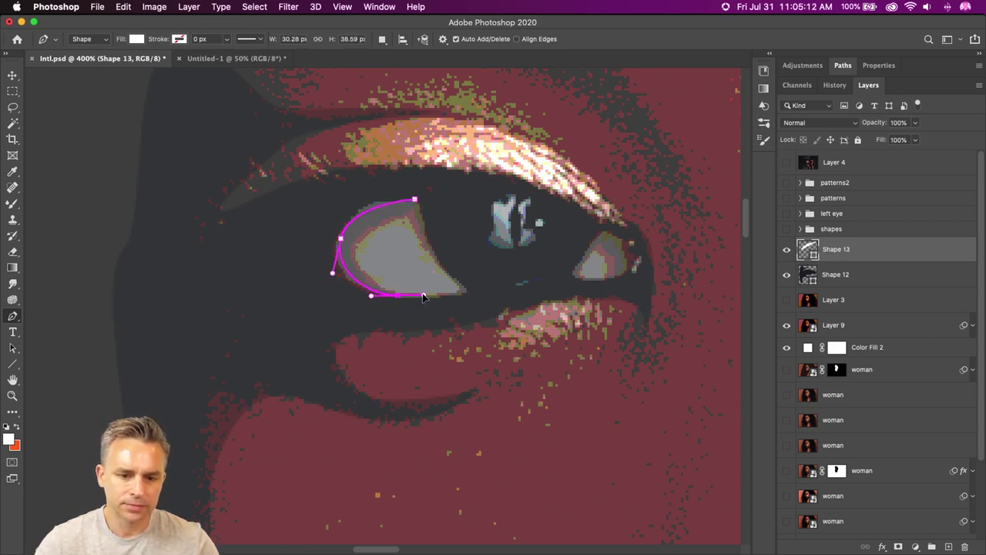
pyautogui.click(472, 293)
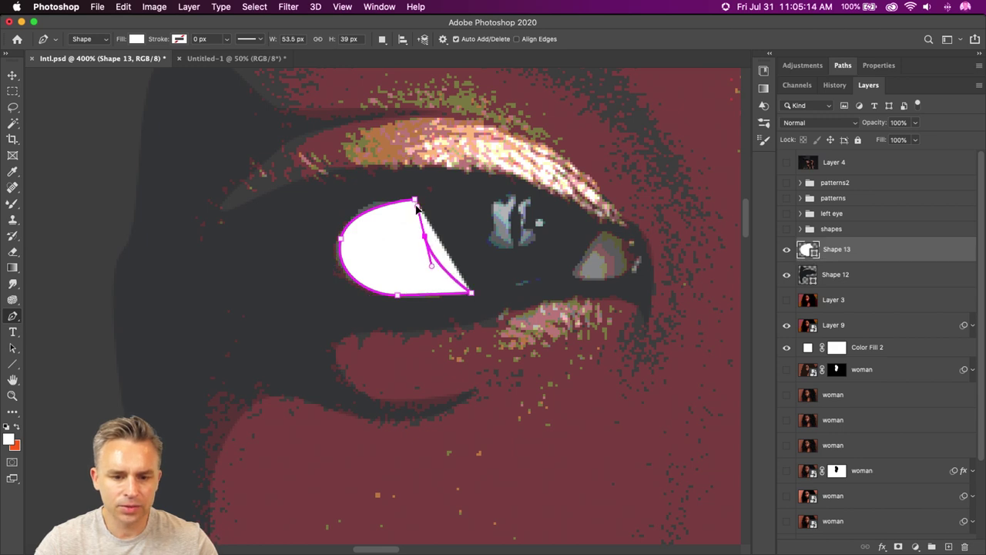
pyautogui.moveTo(415, 200); pyautogui.dragTo(416, 203)
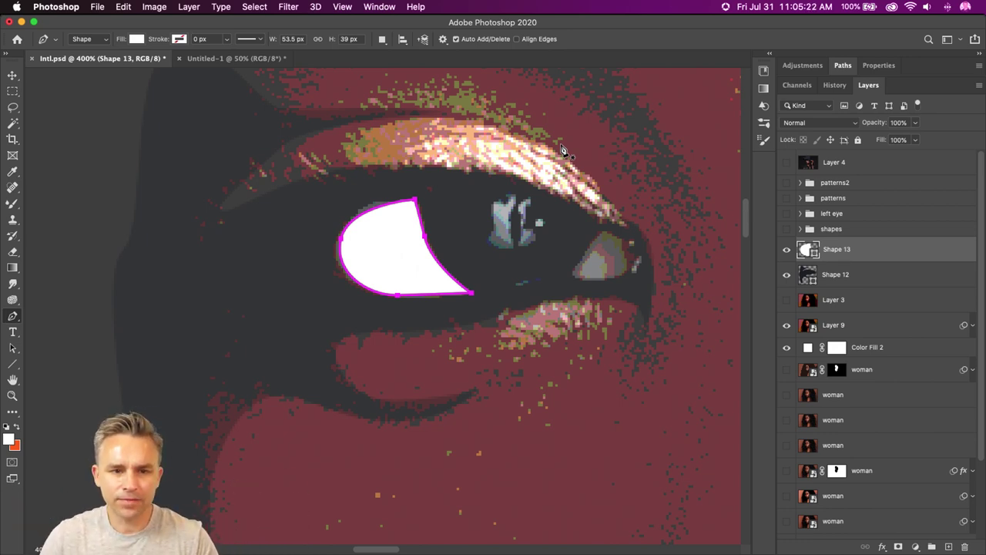
# Zoom in to 1200% to check the shape's edges and the iris reflections.
pyautogui.press('super+plus')
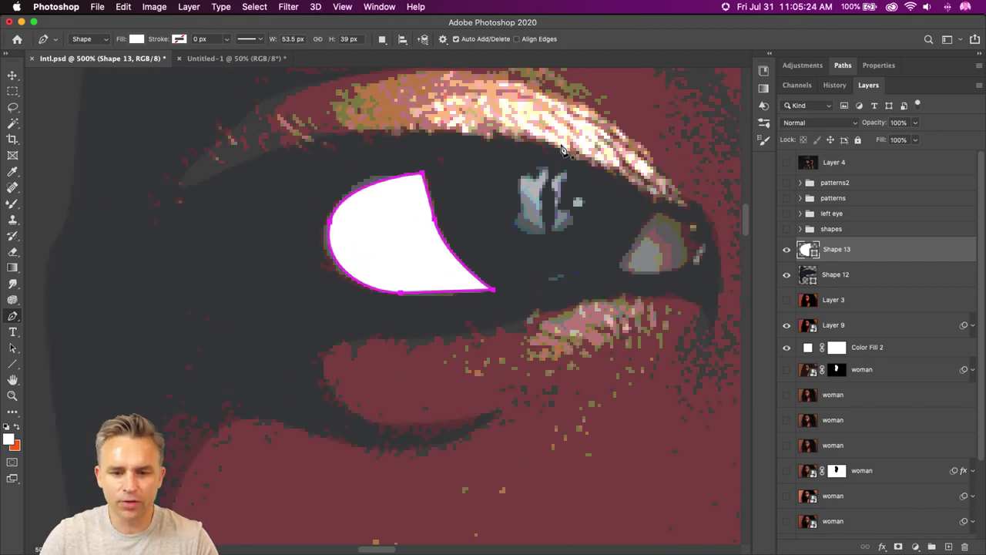
pyautogui.moveTo(604, 245); pyautogui.dragTo(470, 289)
pyautogui.press('super+plus')
pyautogui.moveTo(568, 254); pyautogui.dragTo(556, 274)
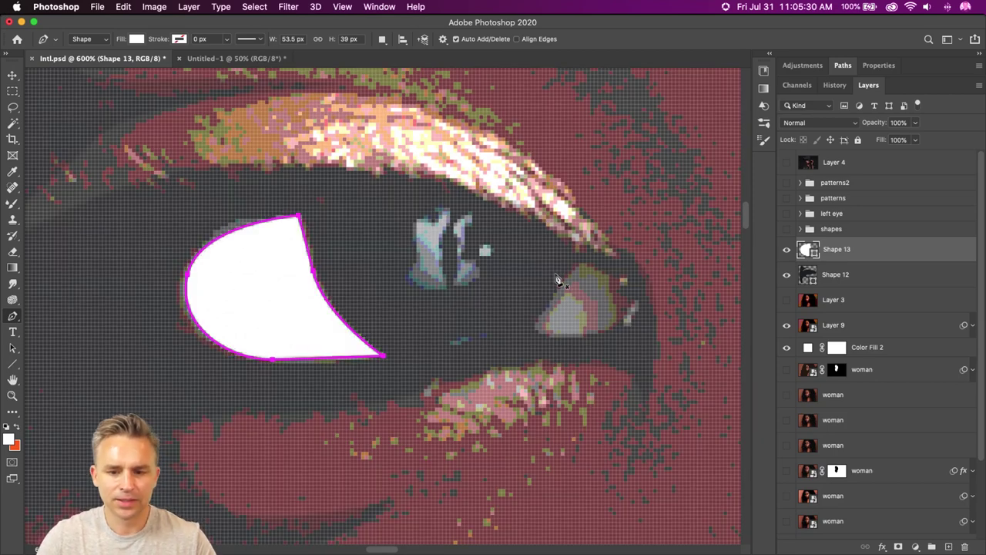
pyautogui.click(56, 6)
pyautogui.click(56, 6)
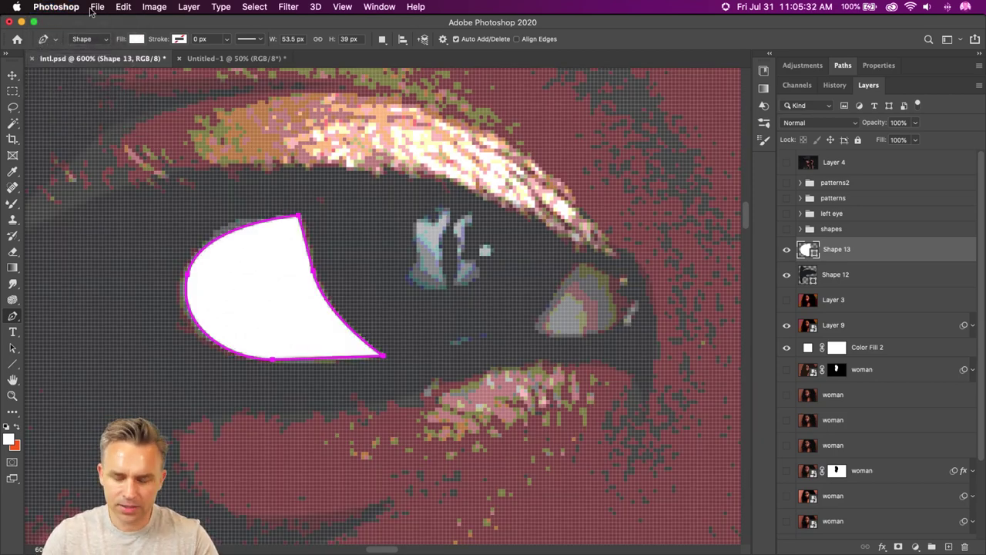
pyautogui.press('super+plus')
pyautogui.press('super+plus')
pyautogui.press('super+plus')
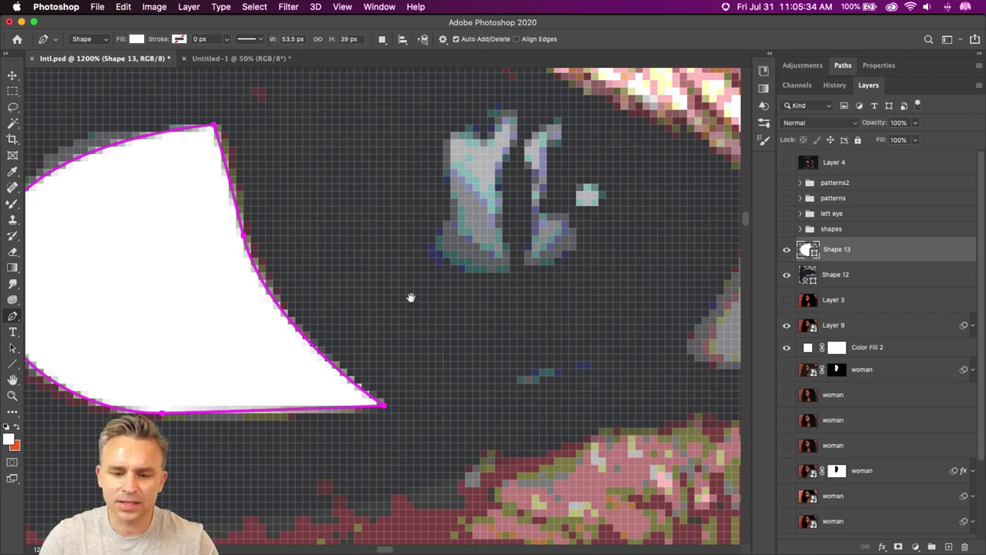
pyautogui.moveTo(409, 293); pyautogui.dragTo(205, 308)
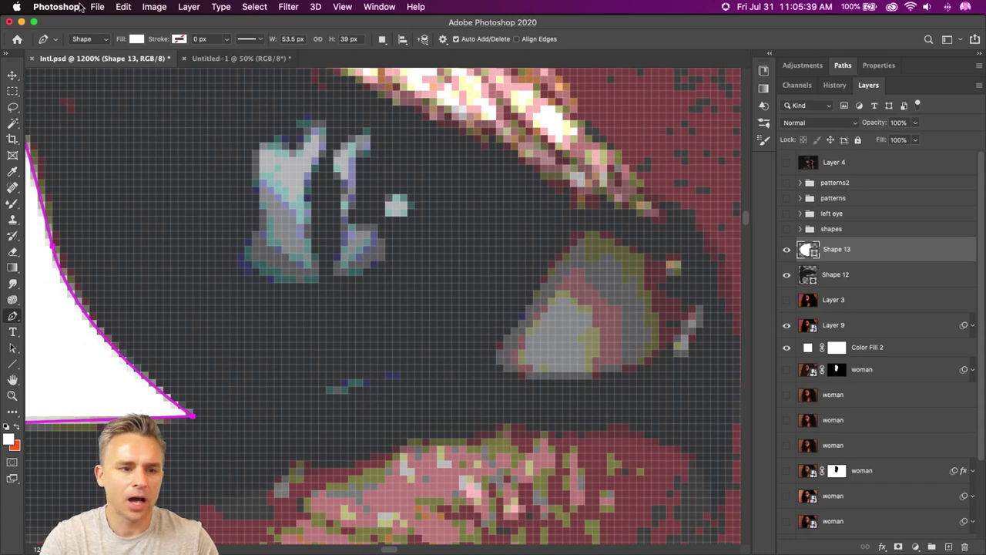
pyautogui.click(80, 7)
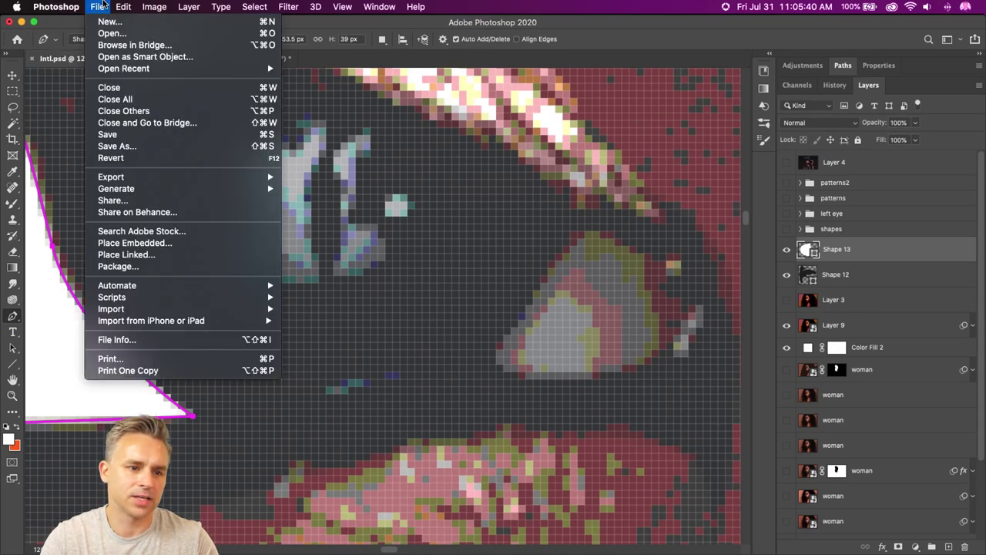
pyautogui.moveTo(70, 31)
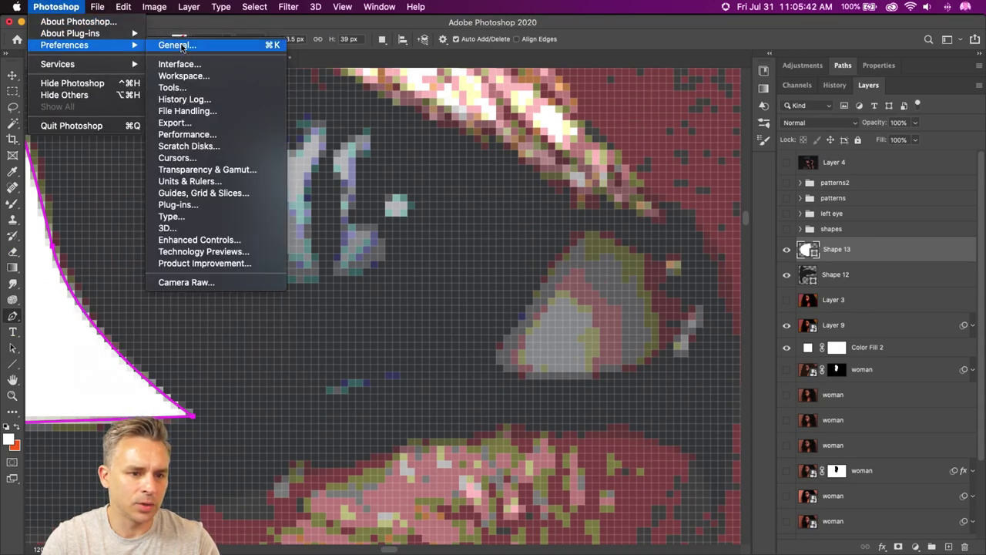
pyautogui.click(185, 45)
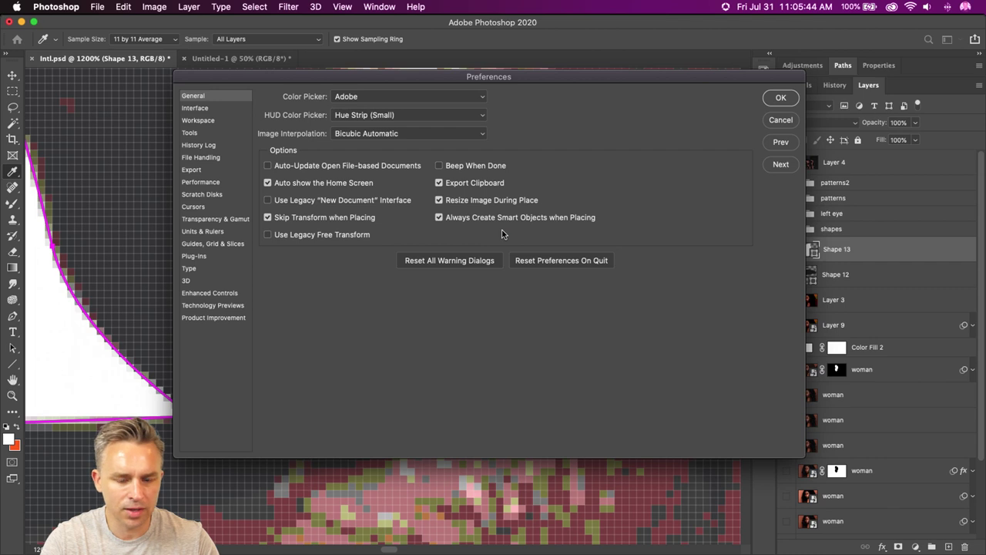
pyautogui.click(189, 110)
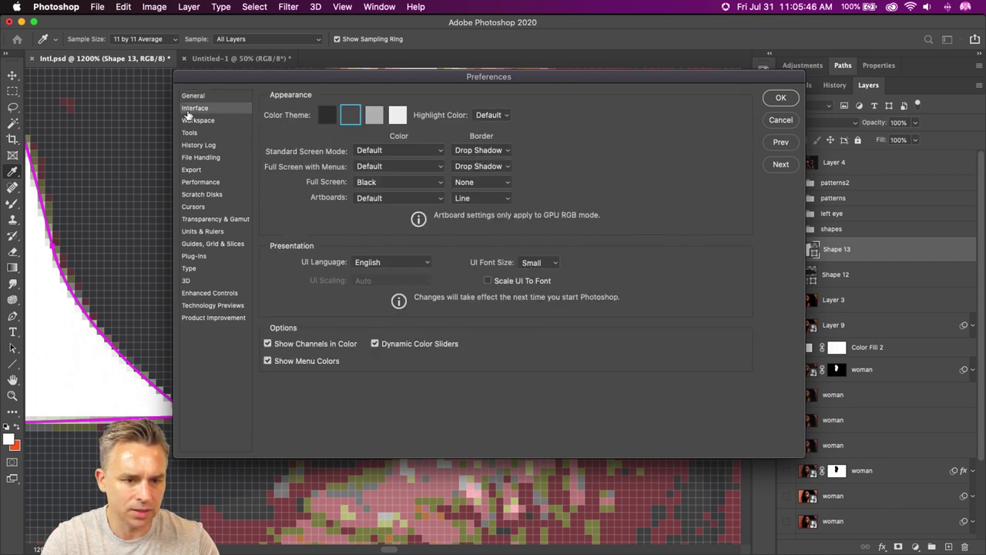
pyautogui.click(186, 121)
pyautogui.click(190, 134)
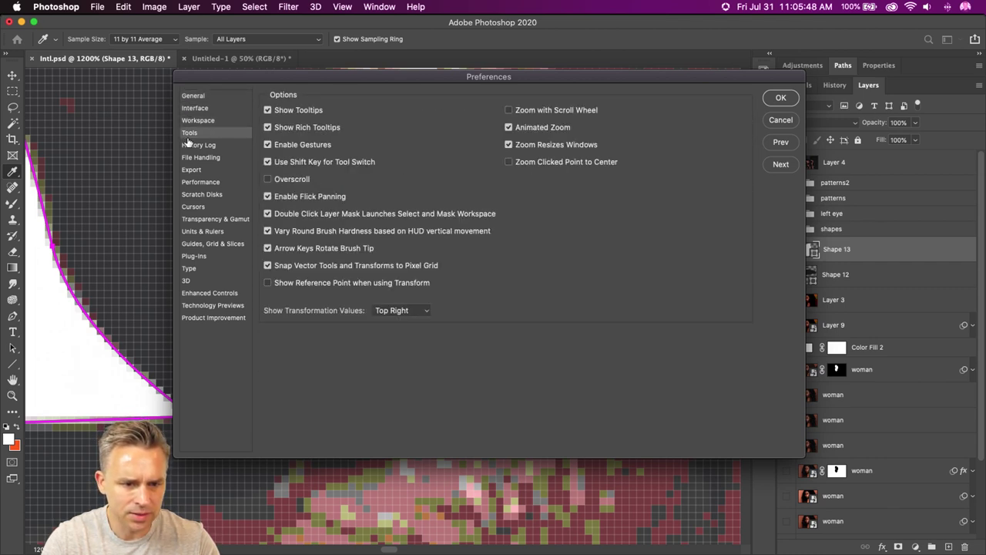
pyautogui.click(185, 146)
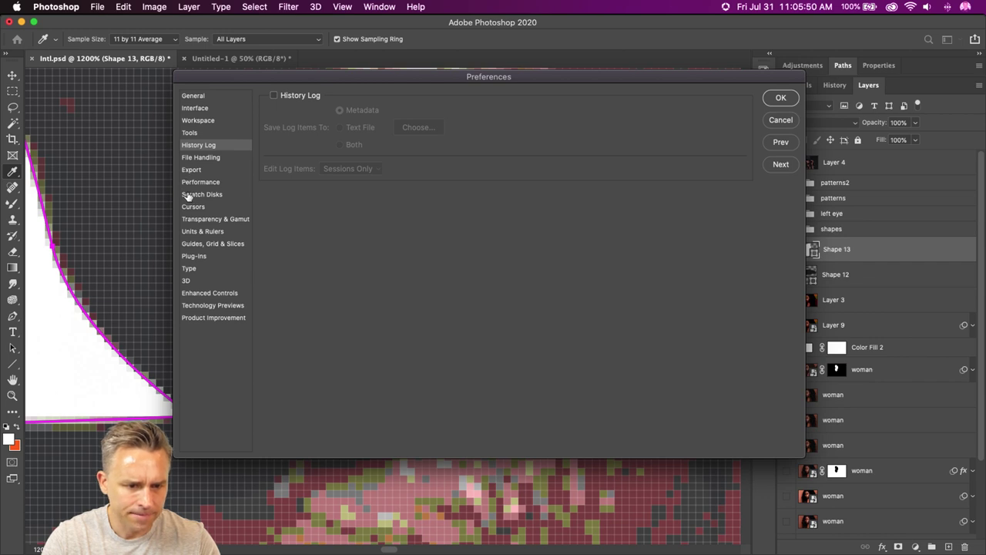
pyautogui.click(194, 220)
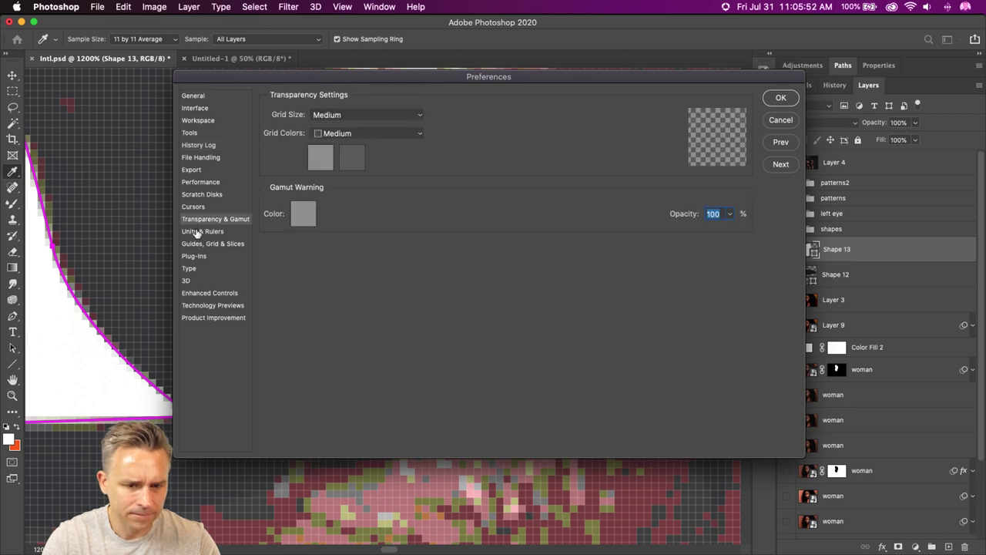
pyautogui.click(196, 232)
pyautogui.click(194, 96)
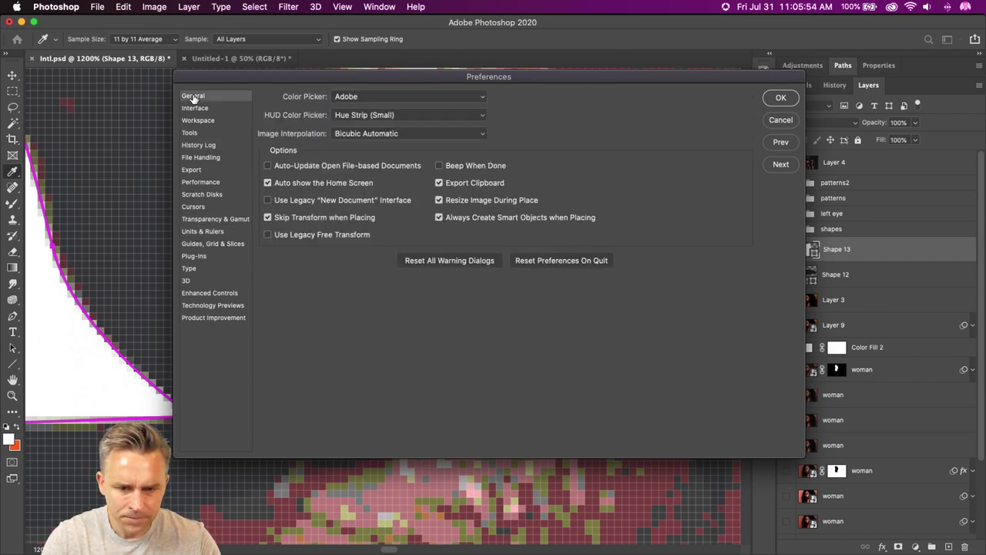
pyautogui.click(194, 109)
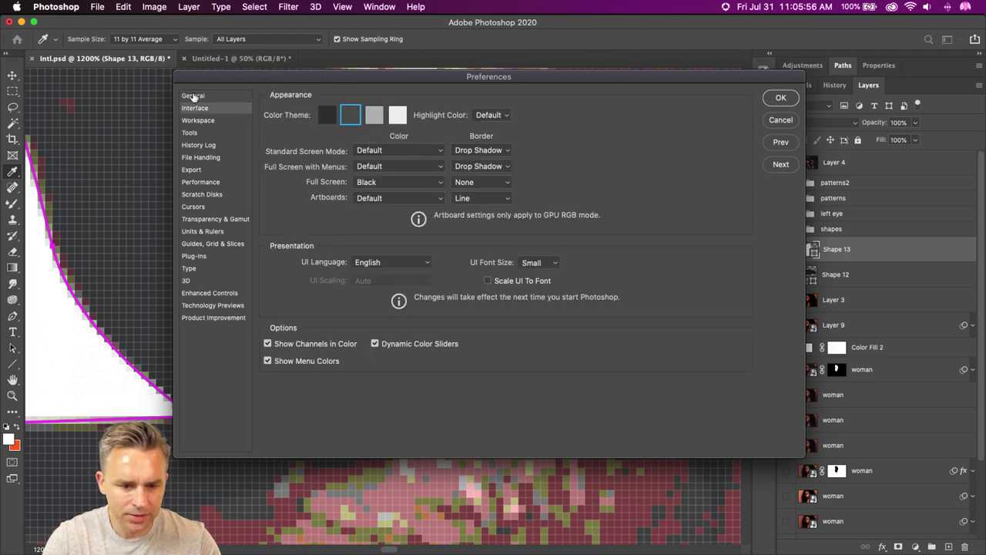
pyautogui.click(193, 97)
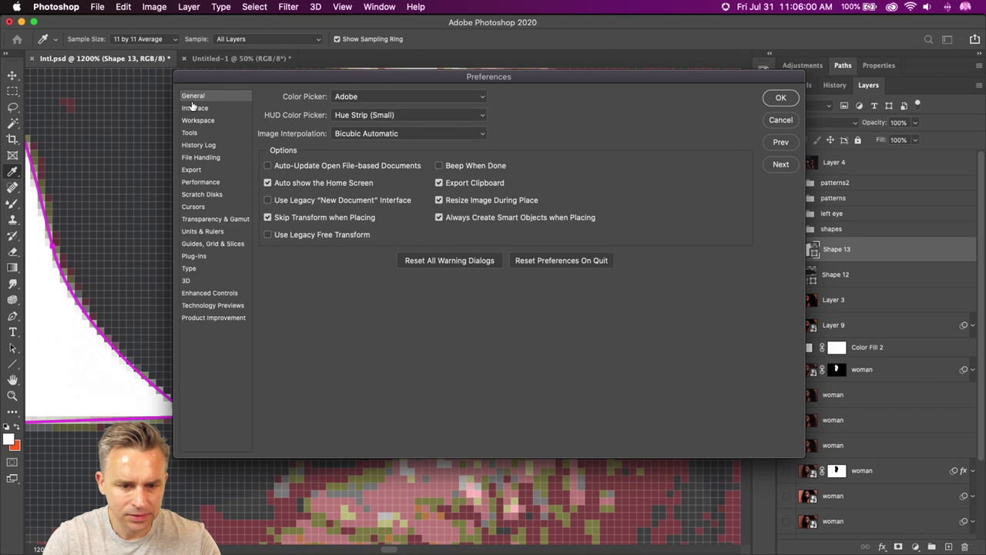
pyautogui.click(196, 109)
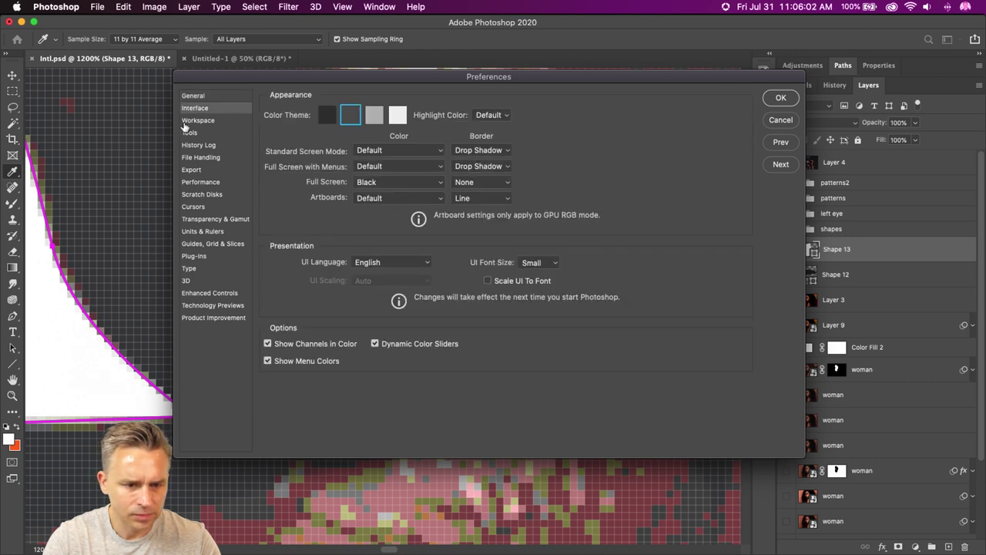
pyautogui.click(190, 122)
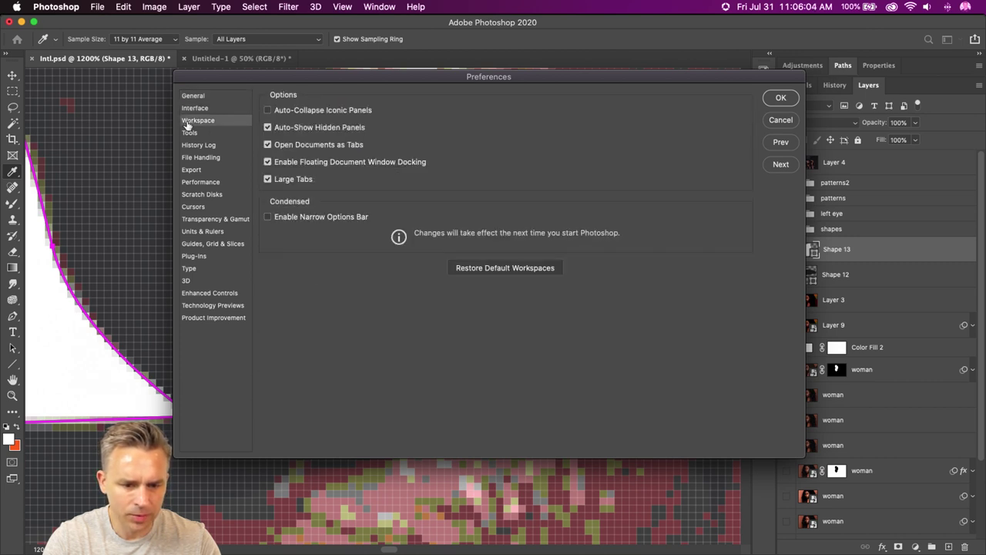
pyautogui.click(188, 134)
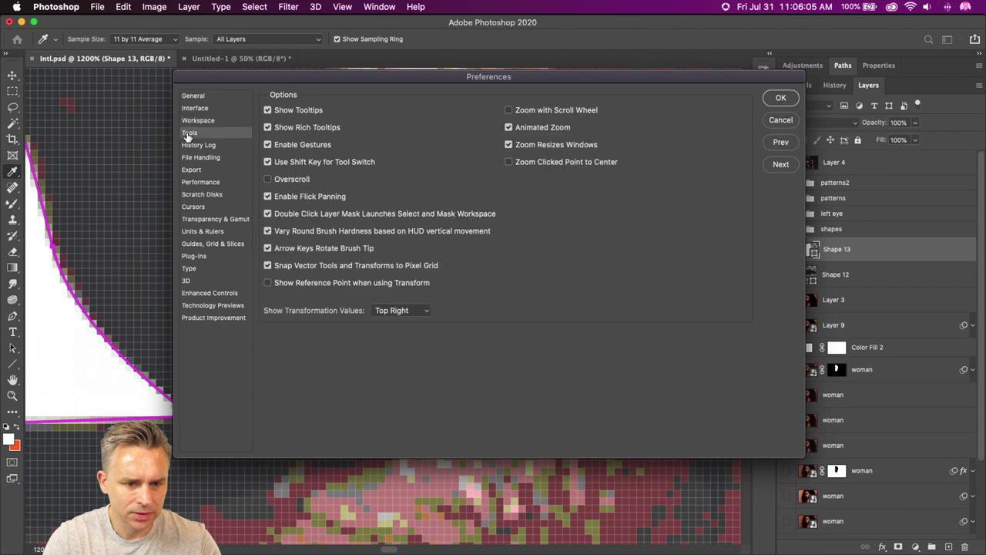
pyautogui.click(780, 119)
pyautogui.press('p')
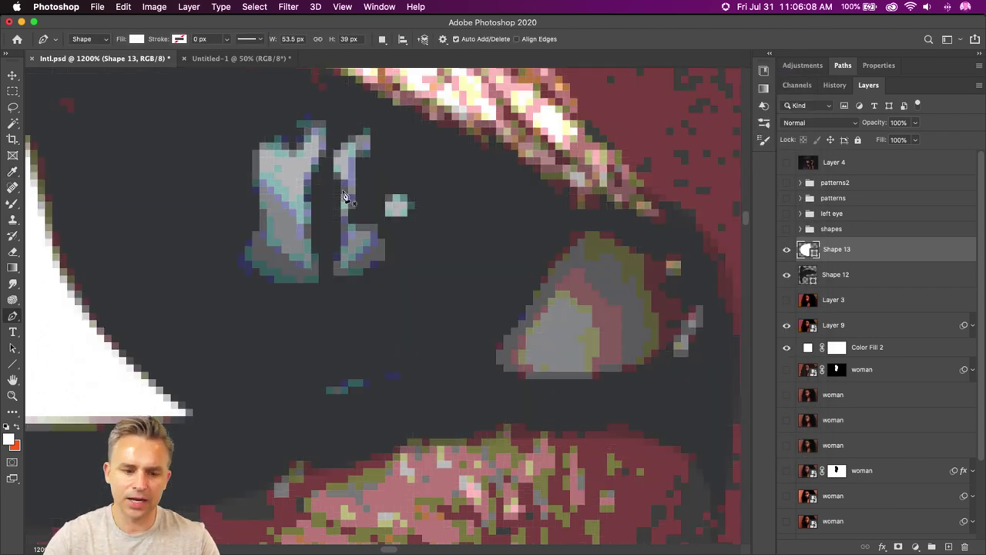
# Pan to the eye's far corner and trace a curved white Shape 14 over the grey patch.
pyautogui.moveTo(242, 226); pyautogui.dragTo(541, 240)
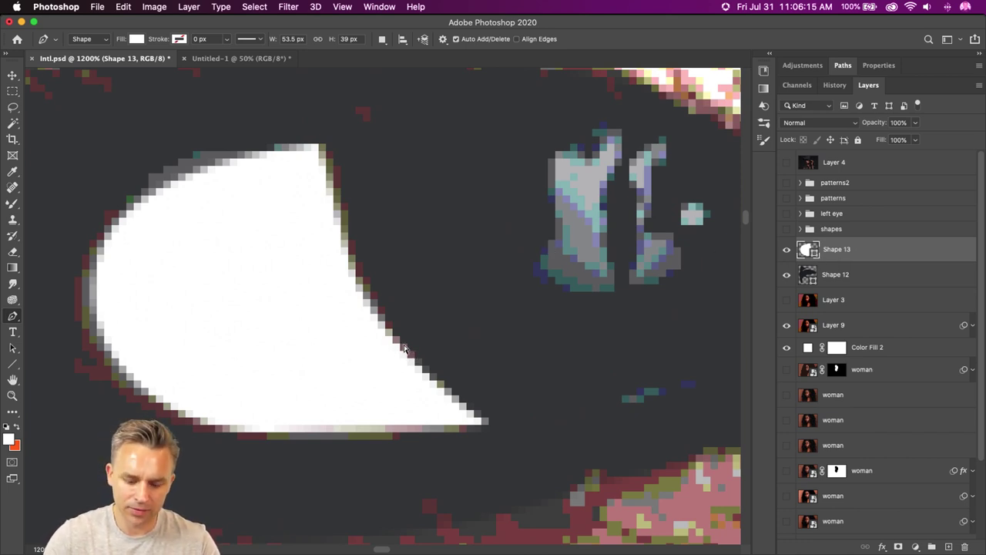
pyautogui.press('super+h')
pyautogui.moveTo(493, 228); pyautogui.dragTo(47, 243)
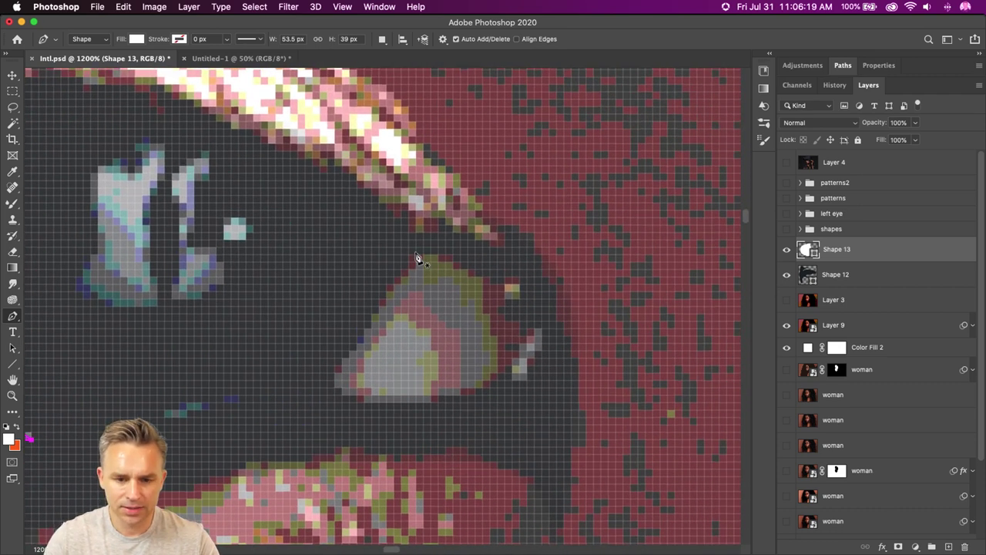
pyautogui.click(422, 255)
pyautogui.moveTo(519, 337); pyautogui.dragTo(521, 353)
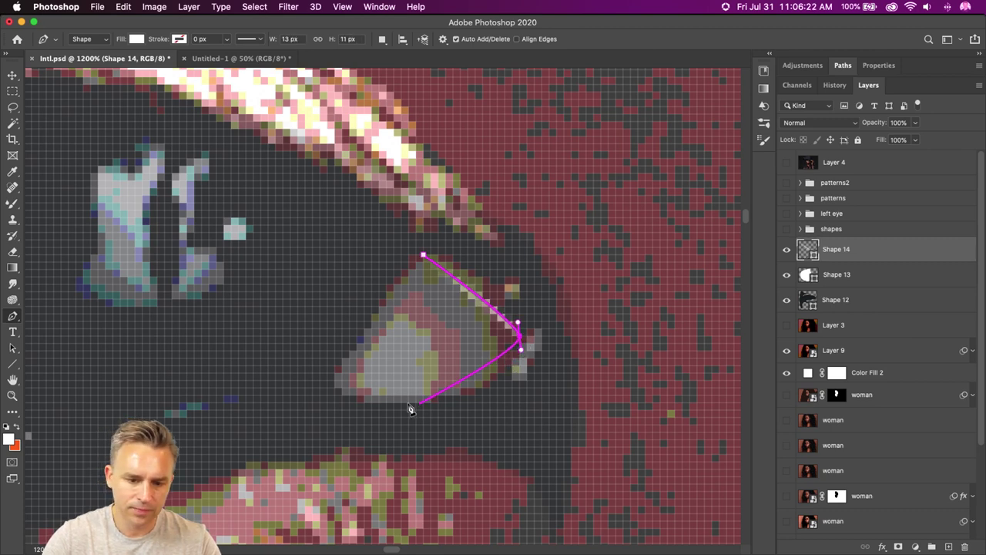
pyautogui.moveTo(416, 402); pyautogui.dragTo(355, 402)
pyautogui.click(318, 395)
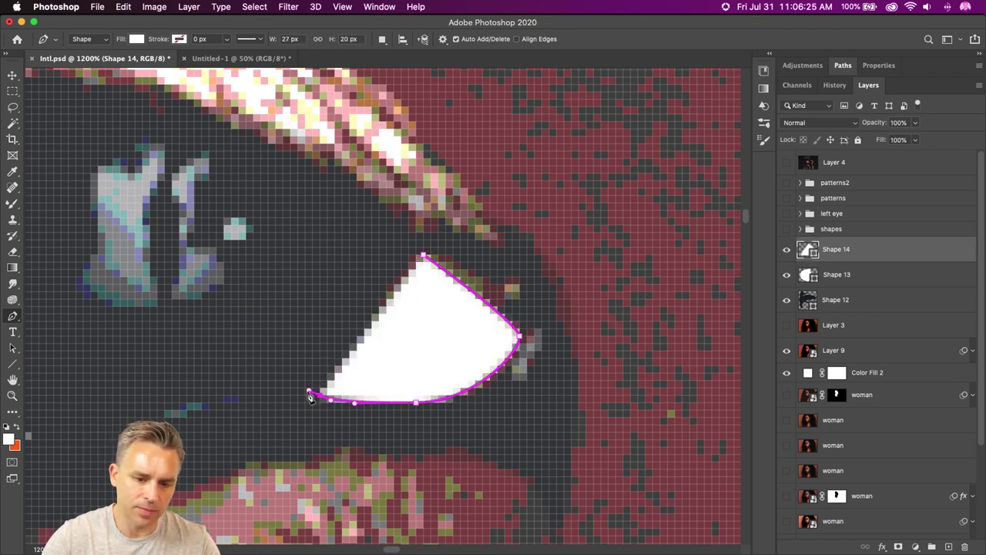
pyautogui.moveTo(423, 256); pyautogui.dragTo(470, 133)
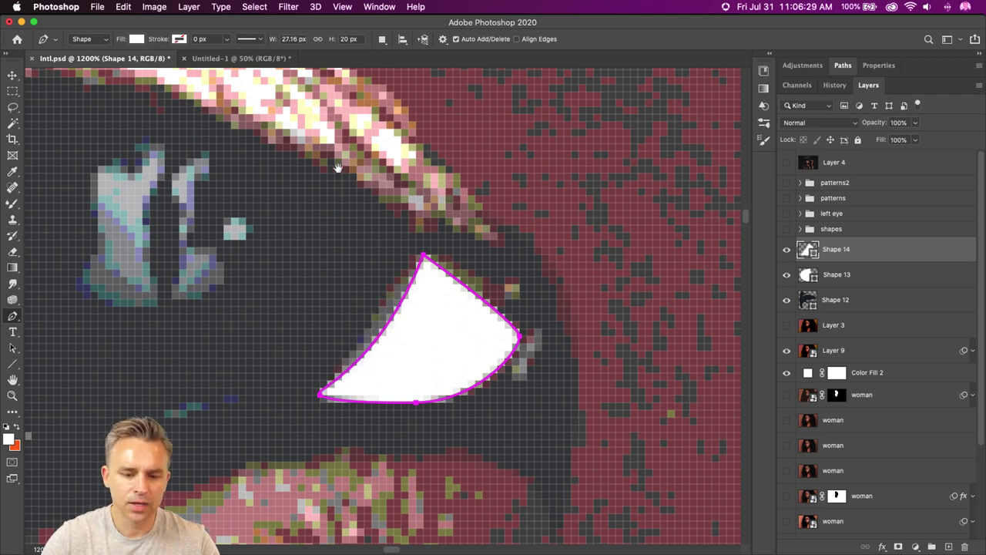
pyautogui.hscroll(-10, 485, 177)
pyautogui.scroll(3, 485, 178)
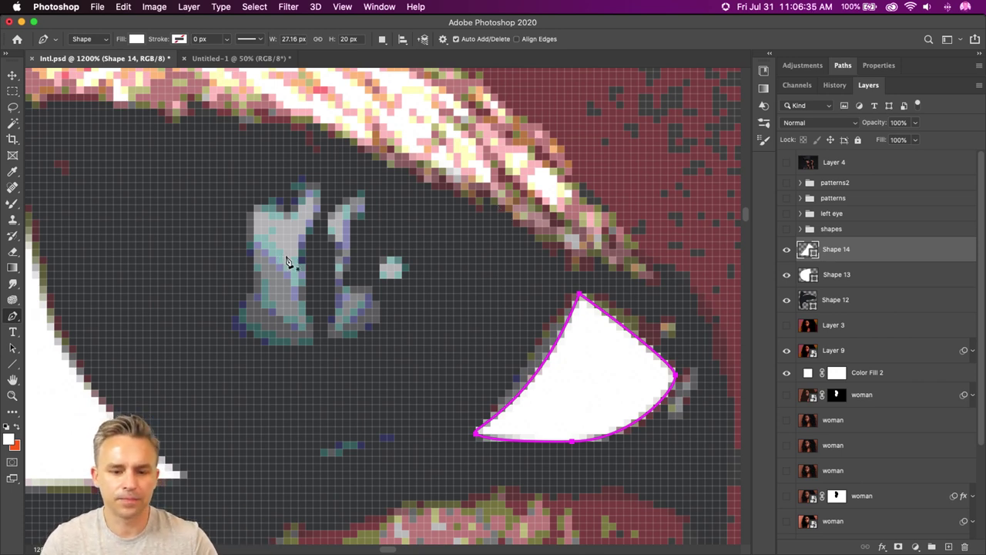
# Draw a white crescent over the grey iris reflection with the Freeform Pen Tool.
pyautogui.rightClick(11, 320)
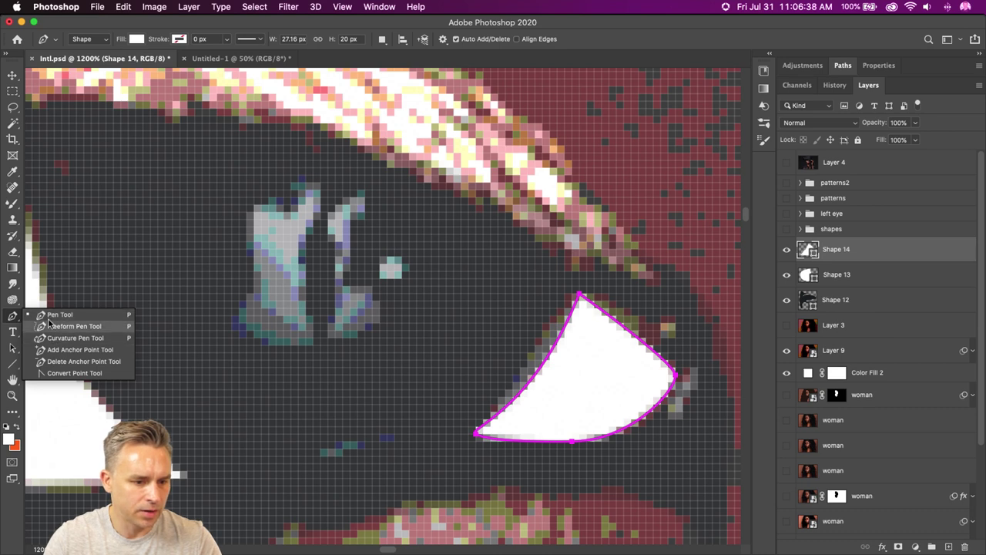
pyautogui.click(50, 326)
pyautogui.moveTo(310, 192)
pyautogui.mouseDown()
pyautogui.moveTo(266, 217)
pyautogui.moveTo(237, 279)
pyautogui.moveTo(258, 325)
pyautogui.moveTo(308, 349)
pyautogui.moveTo(335, 349)
pyautogui.moveTo(301, 271)
pyautogui.moveTo(310, 192)
pyautogui.mouseUp()
pyautogui.press('super+minus')
pyautogui.press('super+minus')
pyautogui.press('super+minus')
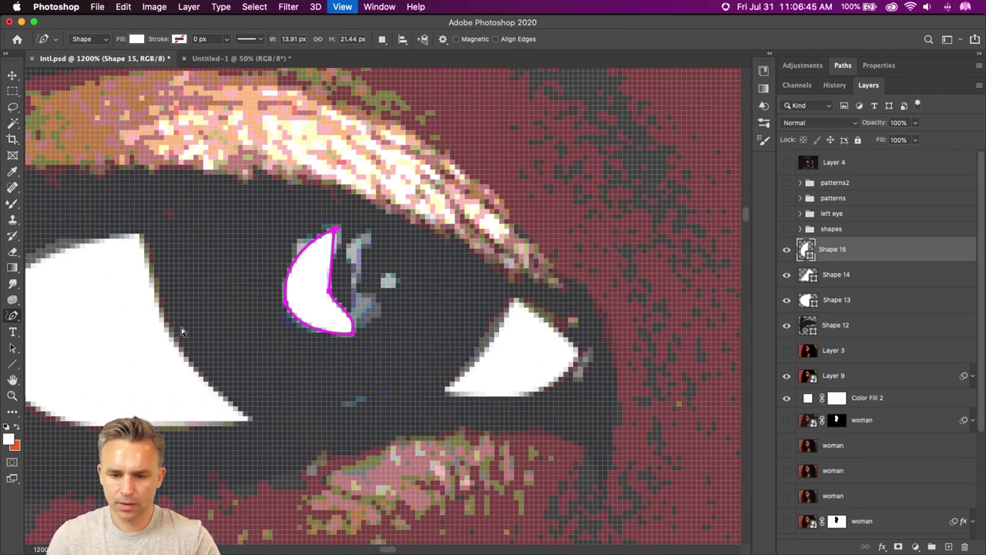
pyautogui.press('super+minus')
pyautogui.press('super+minus')
pyautogui.press('super+minus')
pyautogui.press('super+minus')
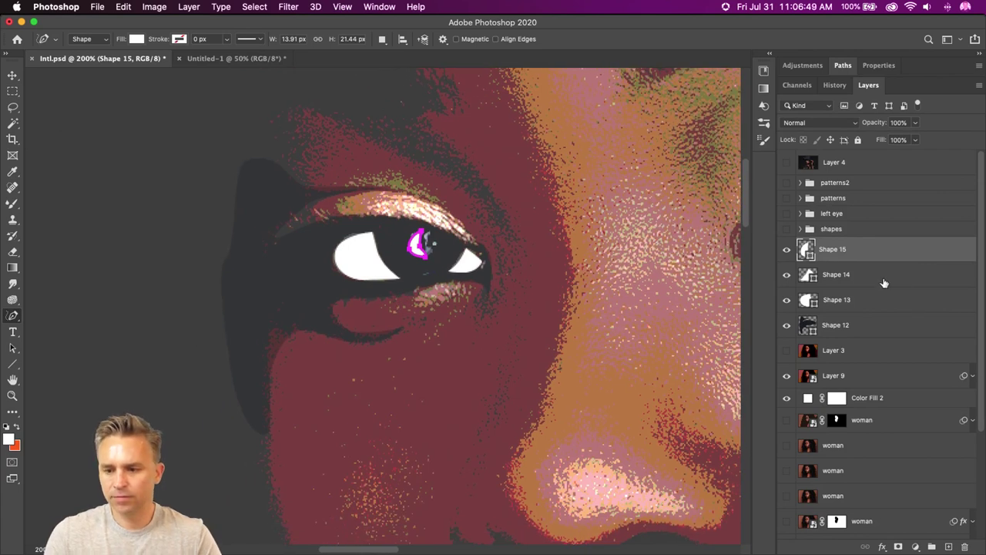
pyautogui.click(883, 282)
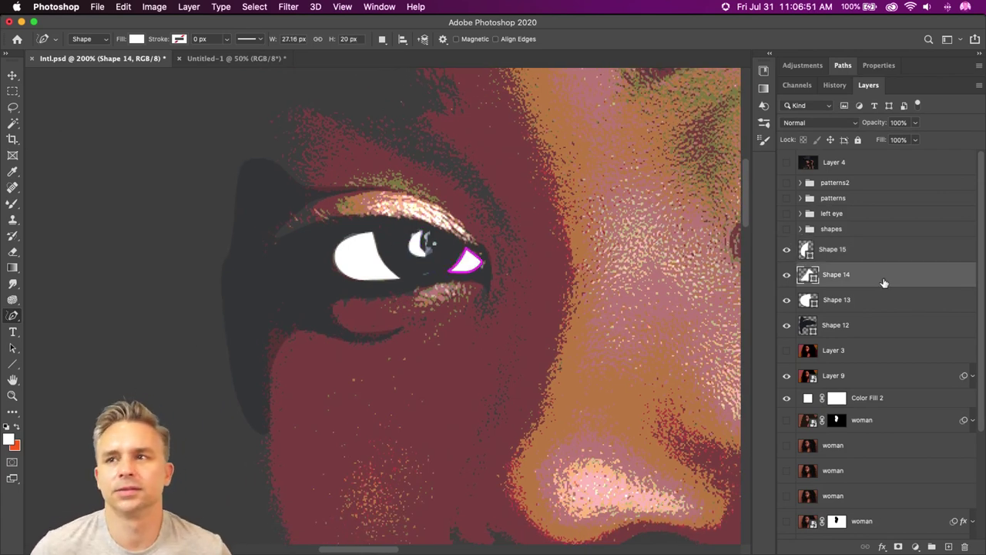
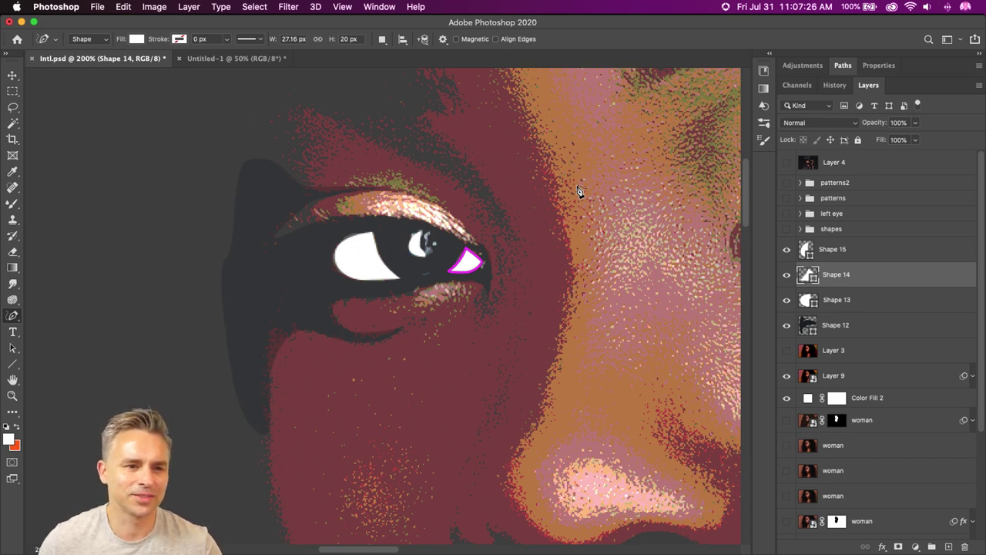
# Group layers Shape 12 through Shape 15 and name the group 'right eye'.
pyautogui.click(840, 253)
pyautogui.click(853, 302)
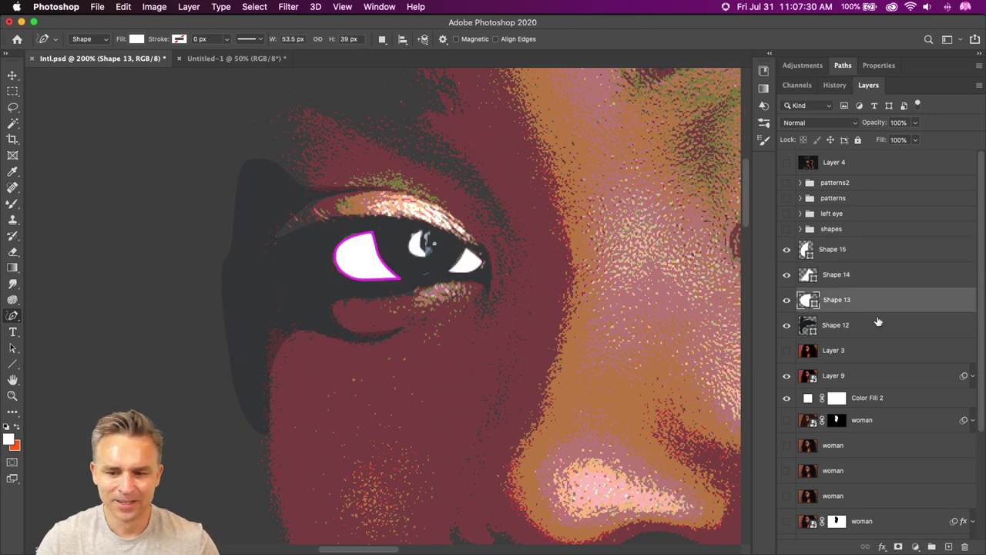
pyautogui.click(846, 254)
pyautogui.keyDown('shift'); pyautogui.click(839, 330); pyautogui.keyUp('shift')
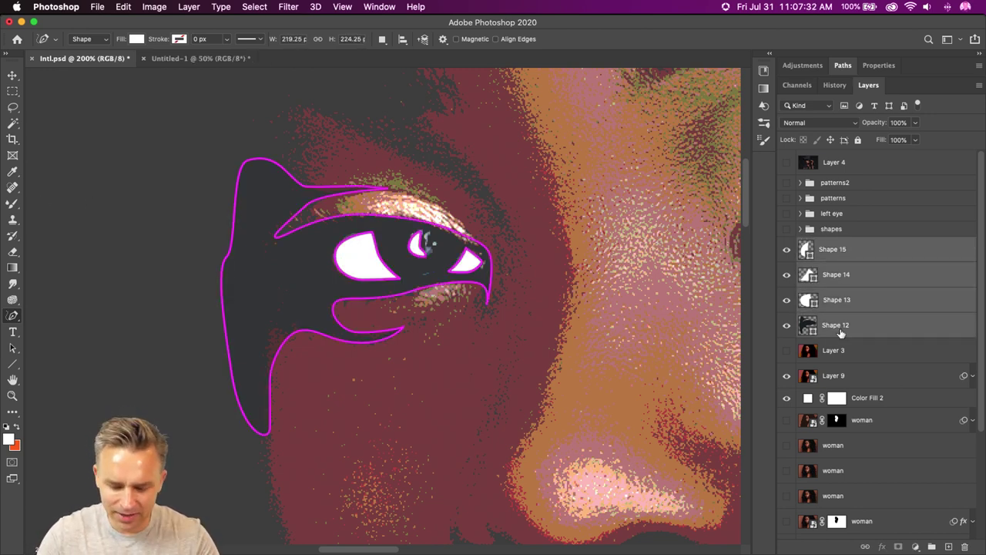
pyautogui.press('super+g')
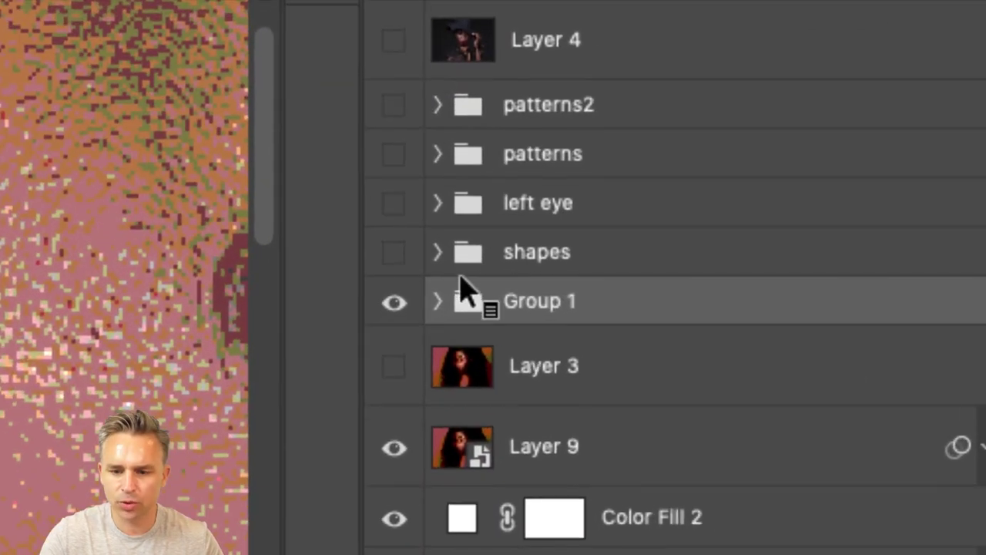
pyautogui.doubleClick(823, 243)
pyautogui.write('right eye')
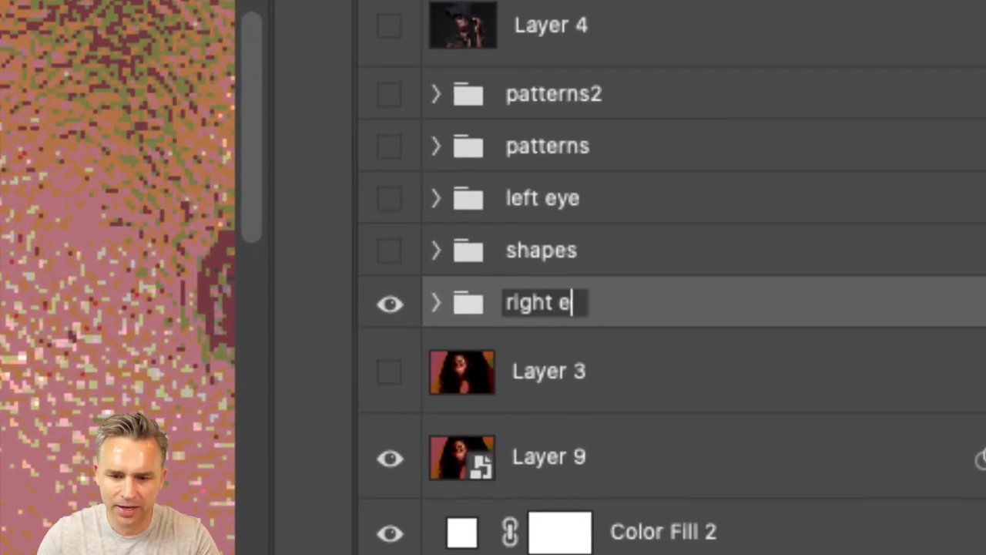
pyautogui.press('Return')
# Make the shapes and left eye groups visible and move right eye above shapes.
pyautogui.click(389, 250)
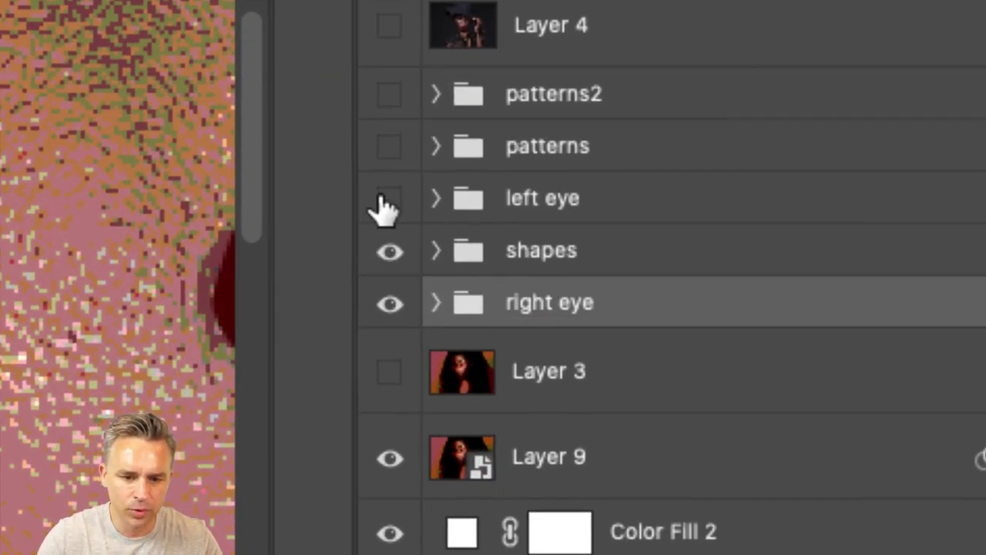
pyautogui.click(389, 198)
pyautogui.moveTo(648, 308); pyautogui.dragTo(659, 232)
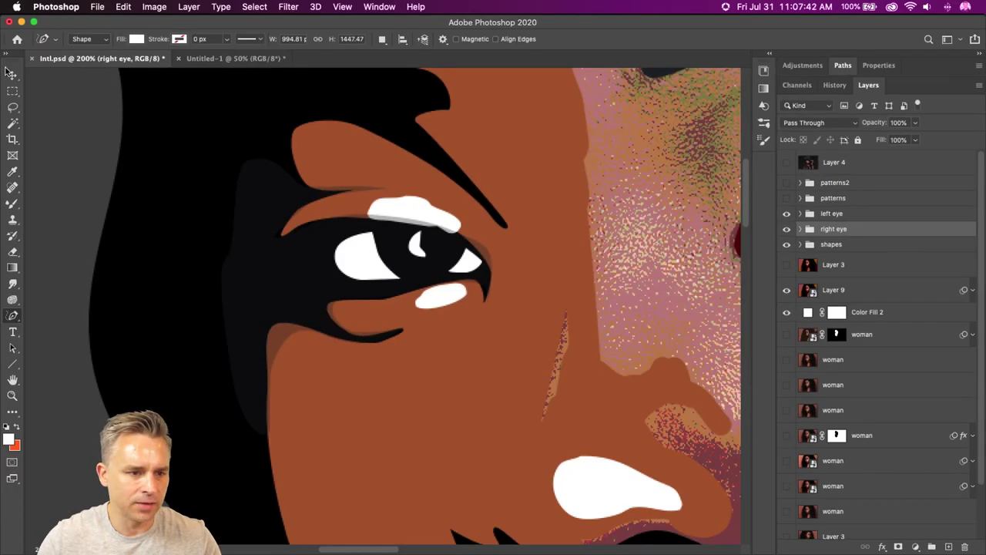
# Expand the shapes group, zoom to 200% on the mouth, and sample the dark lip red.
pyautogui.click(9, 71)
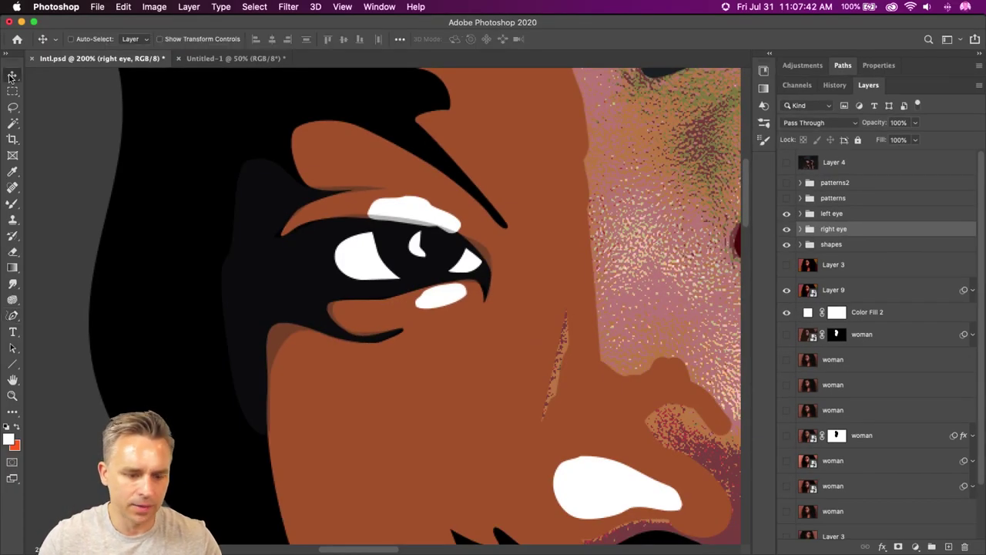
pyautogui.press('super+minus')
pyautogui.press('super+minus')
pyautogui.press('super+minus')
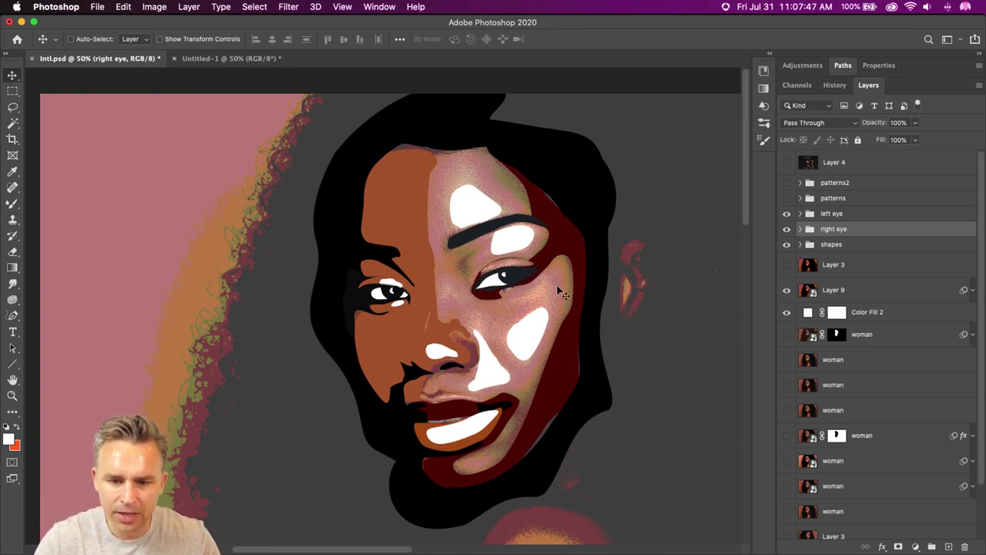
pyautogui.click(801, 245)
pyautogui.click(787, 245)
pyautogui.click(787, 245)
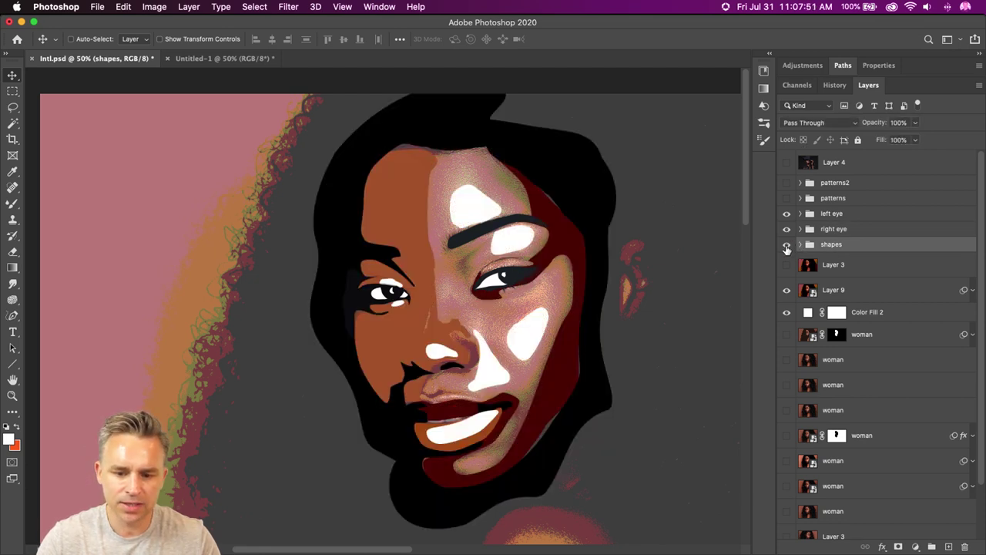
pyautogui.click(800, 245)
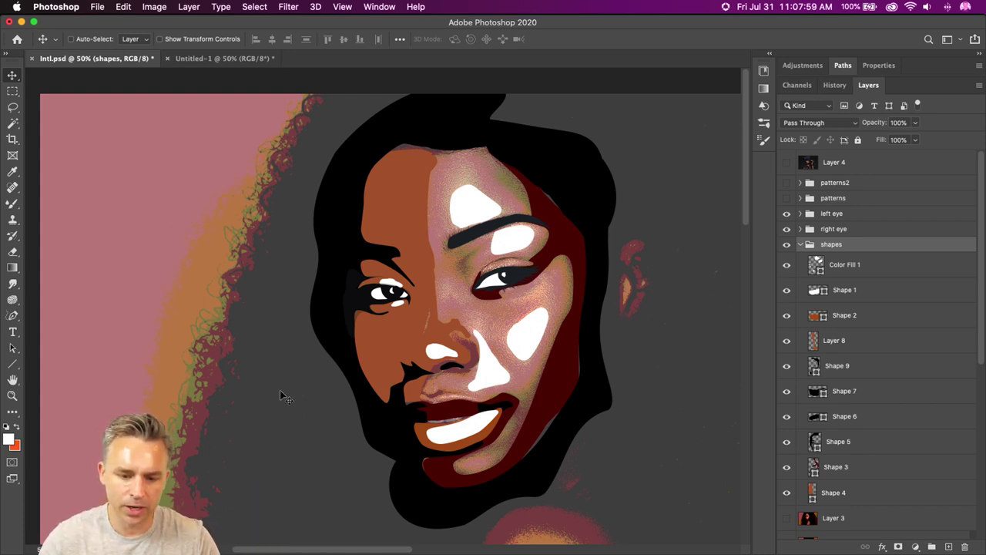
pyautogui.press('super+equal')
pyautogui.press('super+equal')
pyautogui.press('super+equal')
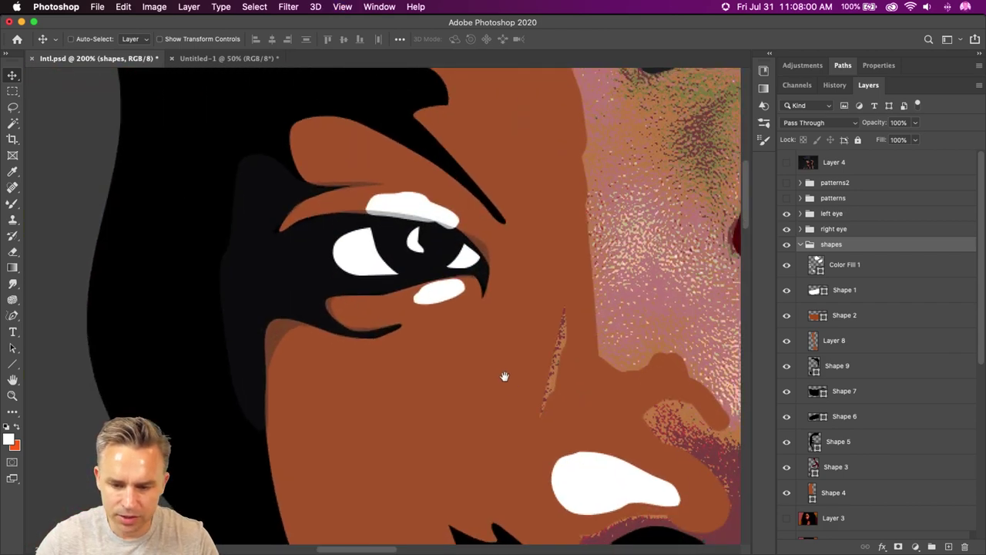
pyautogui.moveTo(506, 379); pyautogui.dragTo(367, 178)
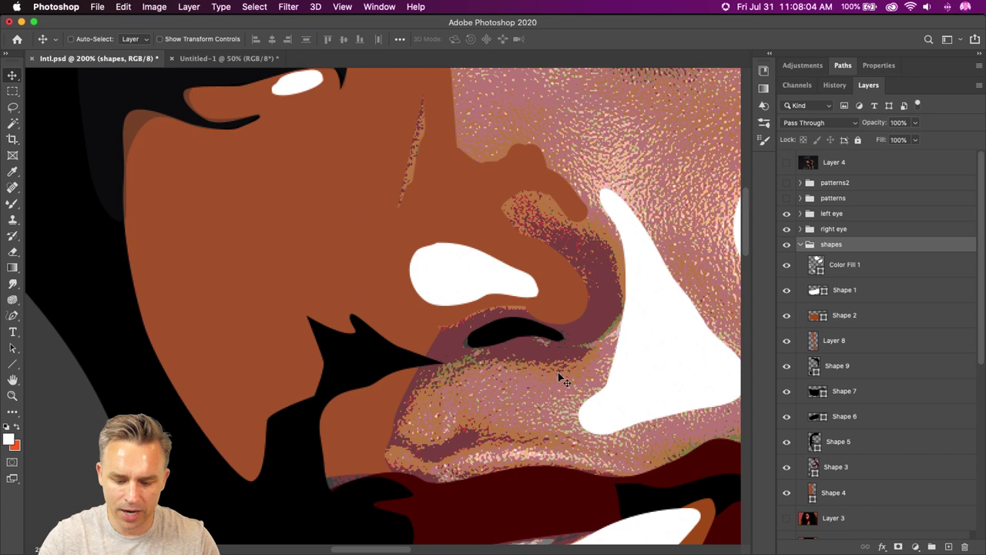
pyautogui.press('i')
pyautogui.click(485, 495)
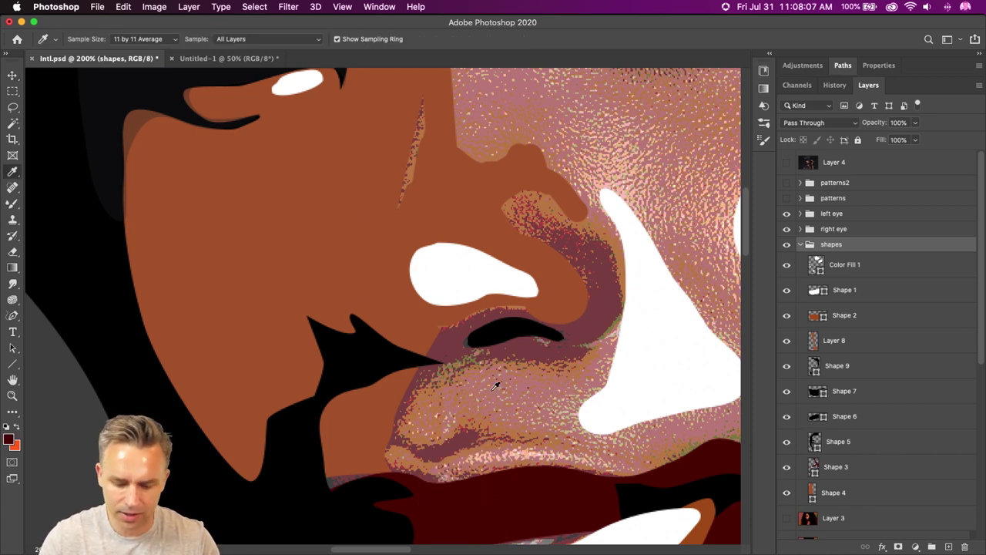
# Reset the Brush Tool and set it to Hard Round at 63 px.
pyautogui.press('b')
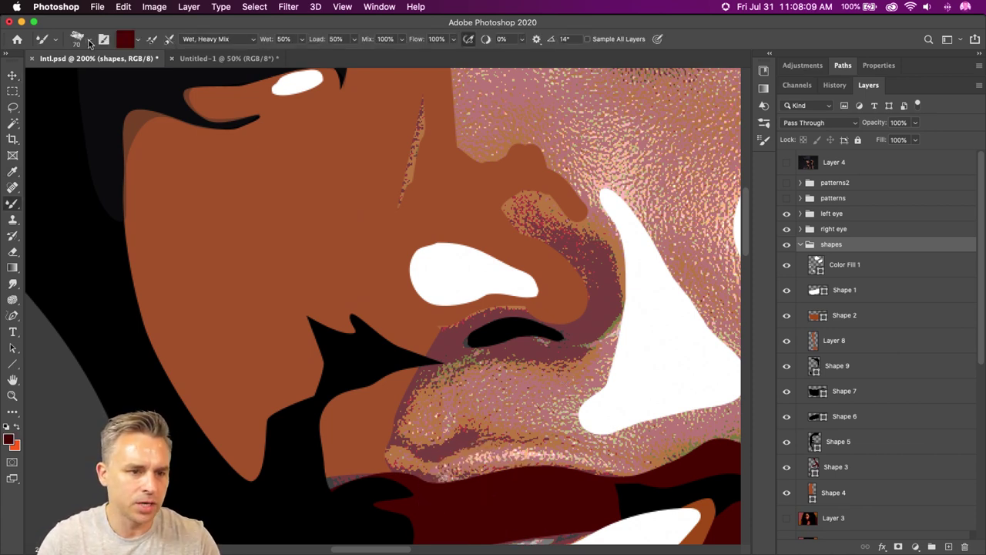
pyautogui.rightClick(13, 204)
pyautogui.click(48, 200)
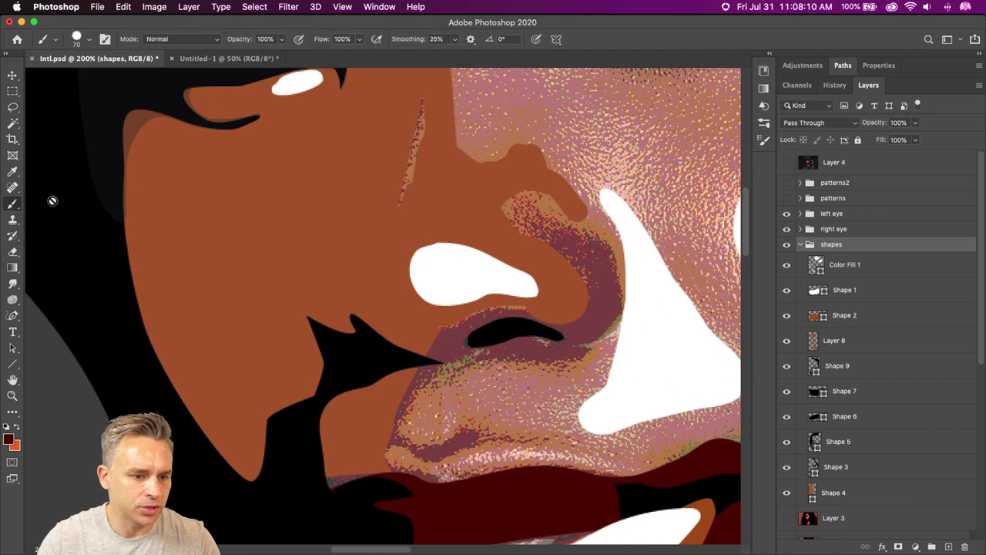
pyautogui.rightClick(76, 40)
pyautogui.click(87, 44)
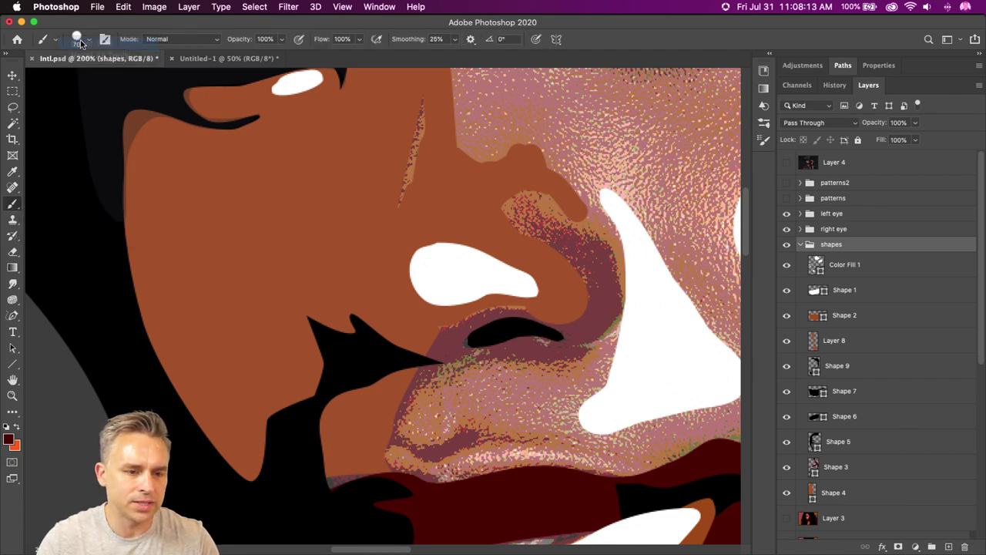
pyautogui.click(89, 43)
pyautogui.click(143, 64)
pyautogui.press('Tab')
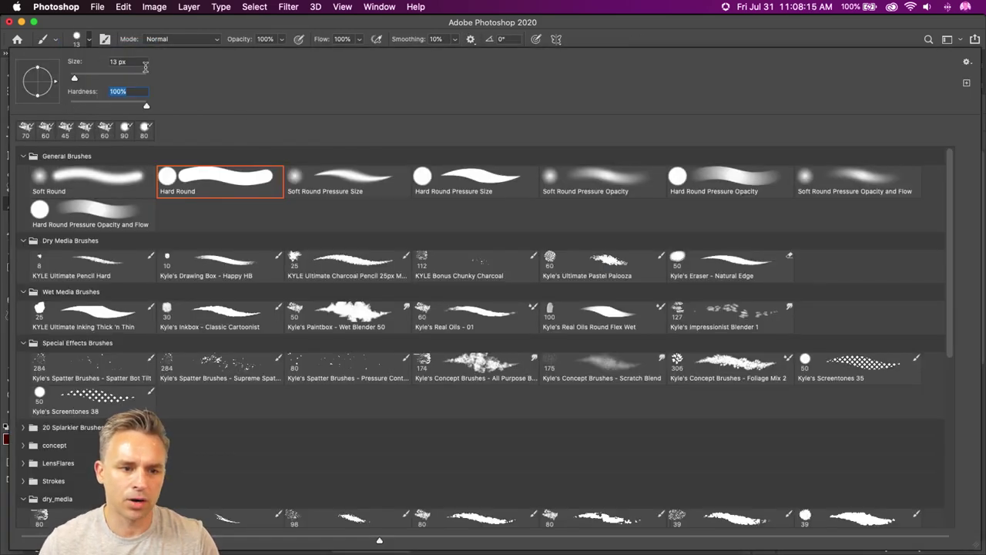
pyautogui.click(76, 39)
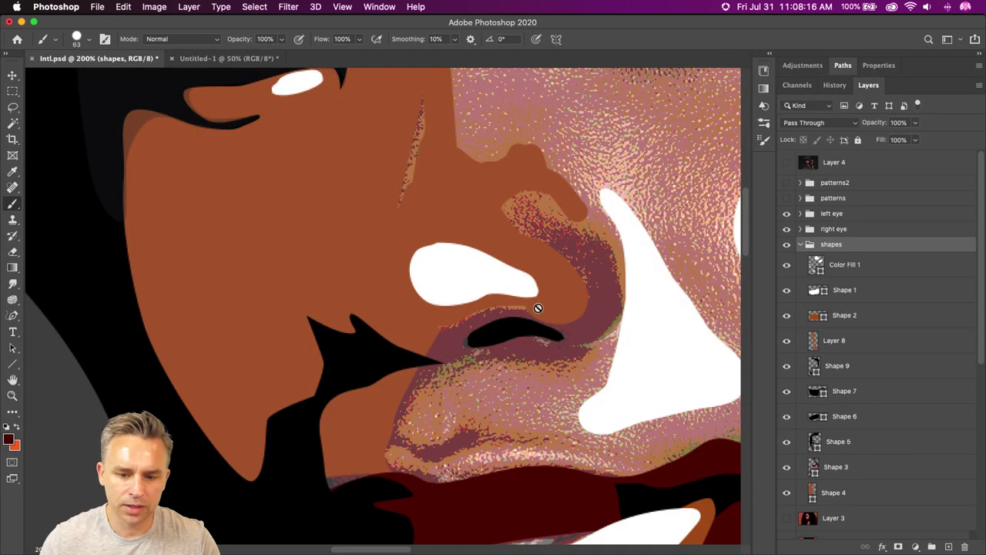
# Add Layer 32 above Color Fill 1, paint the upper lip edge, and move it below Layer 8.
pyautogui.click(853, 269)
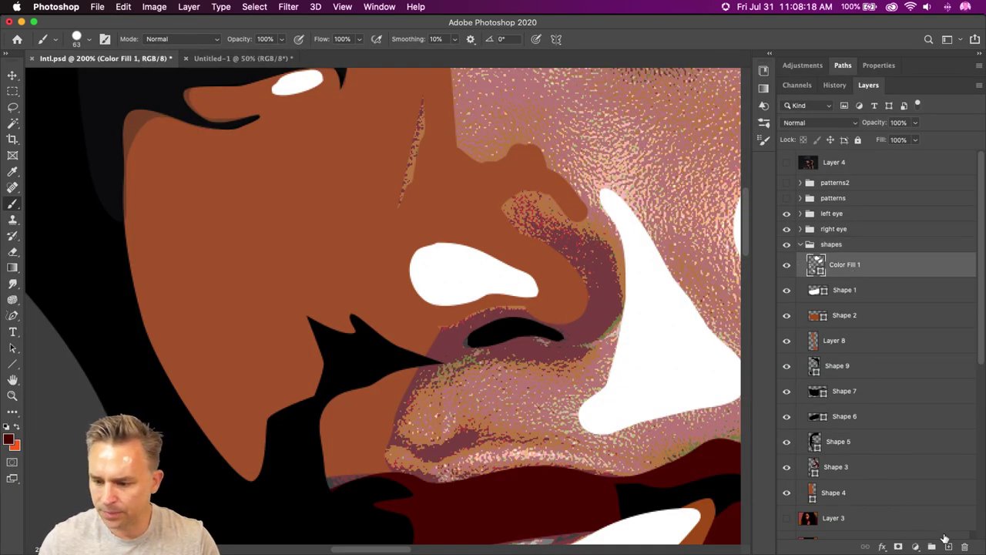
pyautogui.click(947, 544)
pyautogui.press('[')
pyautogui.press('[')
pyautogui.press('[')
pyautogui.press('[')
pyautogui.press('[')
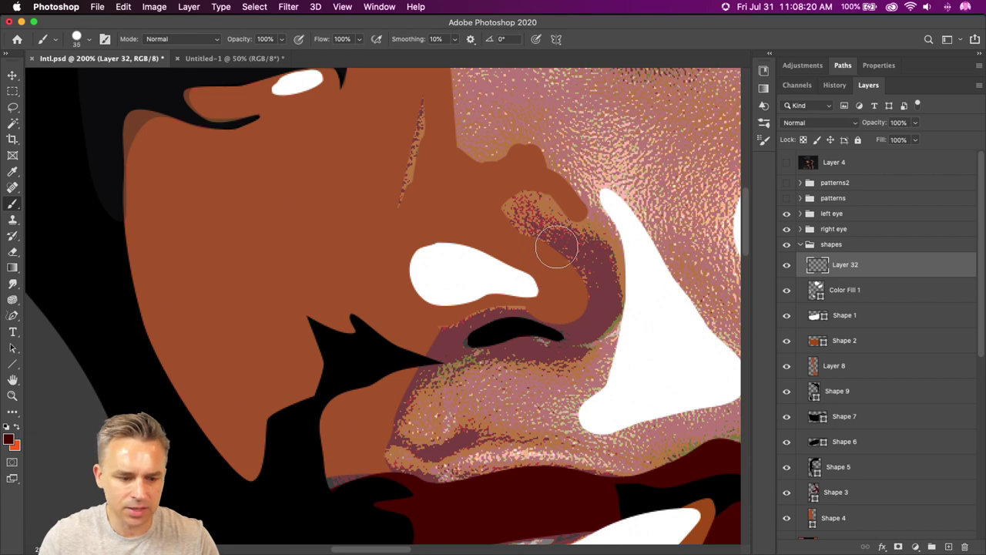
pyautogui.press('[')
pyautogui.press('[')
pyautogui.press('[')
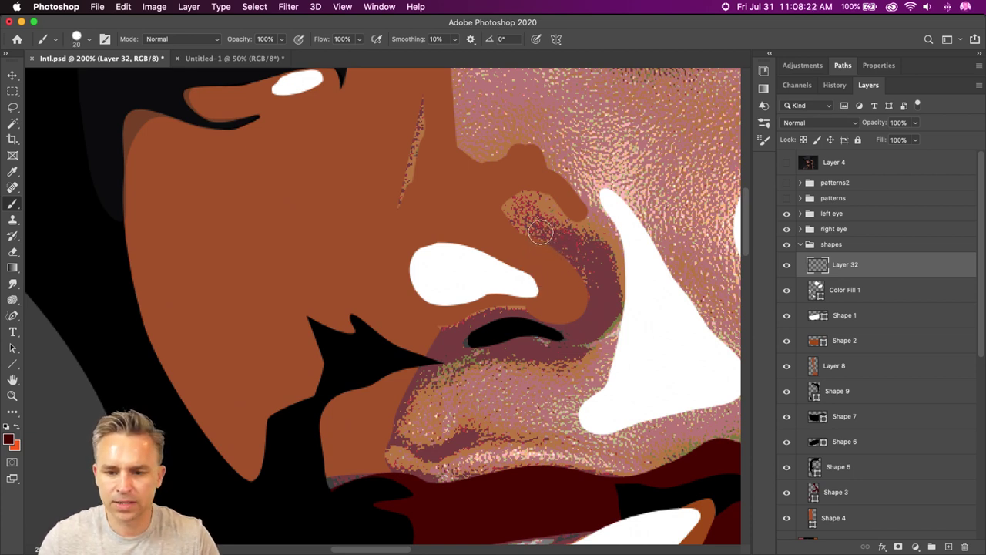
pyautogui.press(']')
pyautogui.moveTo(526, 233)
pyautogui.mouseDown()
pyautogui.moveTo(584, 249)
pyautogui.moveTo(600, 274)
pyautogui.moveTo(586, 328)
pyautogui.moveTo(434, 353)
pyautogui.moveTo(511, 304)
pyautogui.moveTo(492, 331)
pyautogui.moveTo(594, 288)
pyautogui.moveTo(527, 239)
pyautogui.mouseUp()
pyautogui.moveTo(889, 264); pyautogui.dragTo(897, 375)
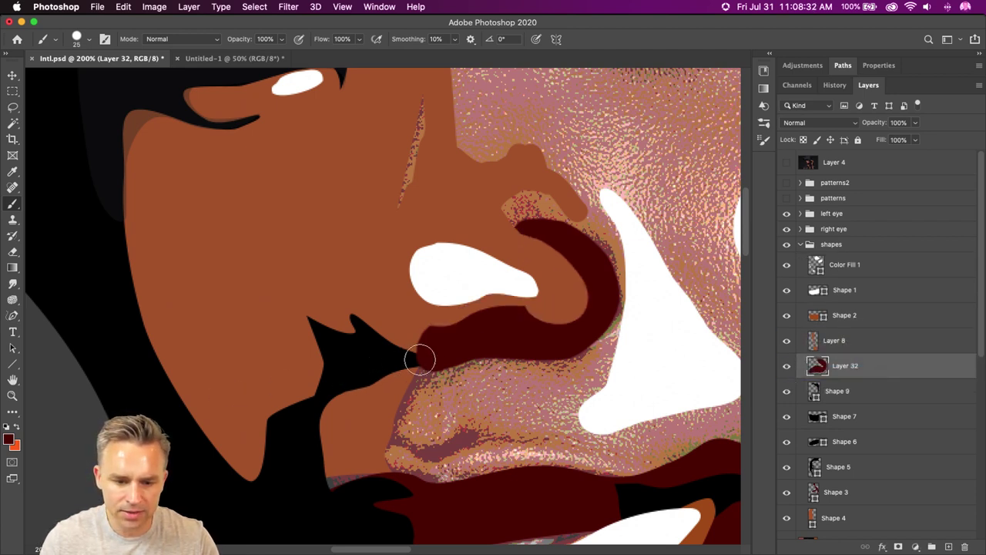
# Paint the lower lip and fill the mouth area in dark red, adjusting brush size.
pyautogui.moveTo(409, 376)
pyautogui.mouseDown()
pyautogui.moveTo(388, 428)
pyautogui.moveTo(396, 437)
pyautogui.moveTo(436, 447)
pyautogui.moveTo(481, 429)
pyautogui.moveTo(530, 453)
pyautogui.moveTo(443, 469)
pyautogui.moveTo(366, 464)
pyautogui.moveTo(383, 451)
pyautogui.moveTo(364, 458)
pyautogui.moveTo(420, 359)
pyautogui.mouseUp()
pyautogui.press('[')
pyautogui.press('[')
pyautogui.press('[')
pyautogui.press('[')
pyautogui.press('[')
pyautogui.scroll(1, 514, 436)
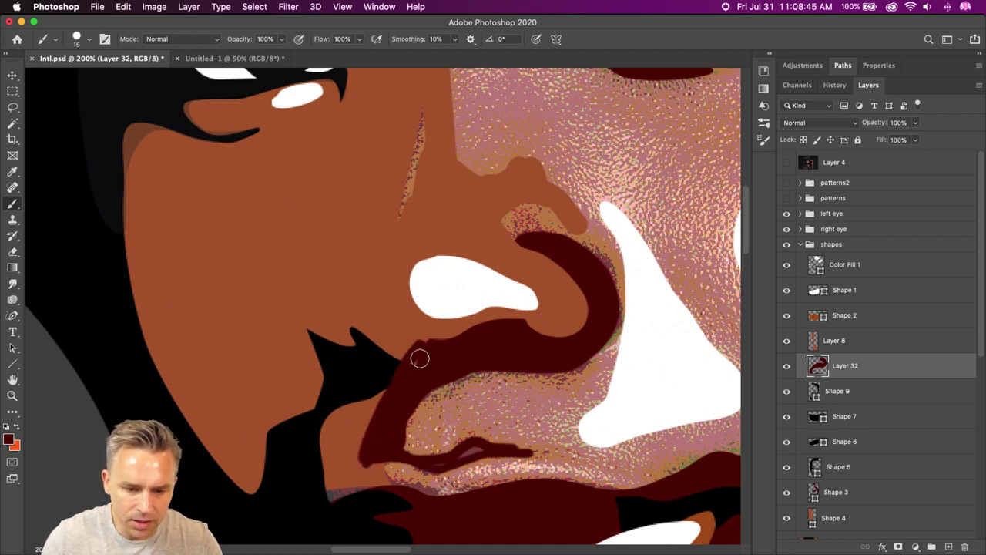
pyautogui.press(']')
pyautogui.press(']')
pyautogui.press(']')
pyautogui.moveTo(363, 429)
pyautogui.mouseDown()
pyautogui.moveTo(362, 369)
pyautogui.moveTo(439, 313)
pyautogui.moveTo(495, 302)
pyautogui.moveTo(550, 309)
pyautogui.moveTo(541, 280)
pyautogui.moveTo(511, 264)
pyautogui.moveTo(430, 276)
pyautogui.moveTo(374, 341)
pyautogui.moveTo(371, 365)
pyautogui.moveTo(442, 315)
pyautogui.mouseUp()
pyautogui.press('[')
pyautogui.press('[')
pyautogui.press('[')
pyautogui.press('[')
pyautogui.press('[')
pyautogui.press('[')
pyautogui.press('[')
pyautogui.press('[')
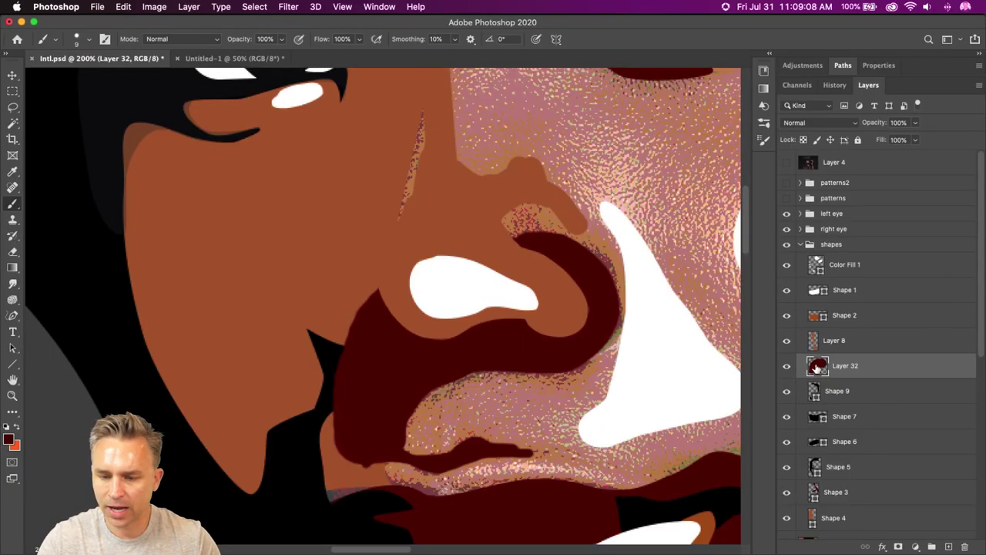
# Convert the painted mouth into a work path, hide Layer 32, and select the path.
pyautogui.keyDown('super'); pyautogui.click(816, 367); pyautogui.keyUp('super')
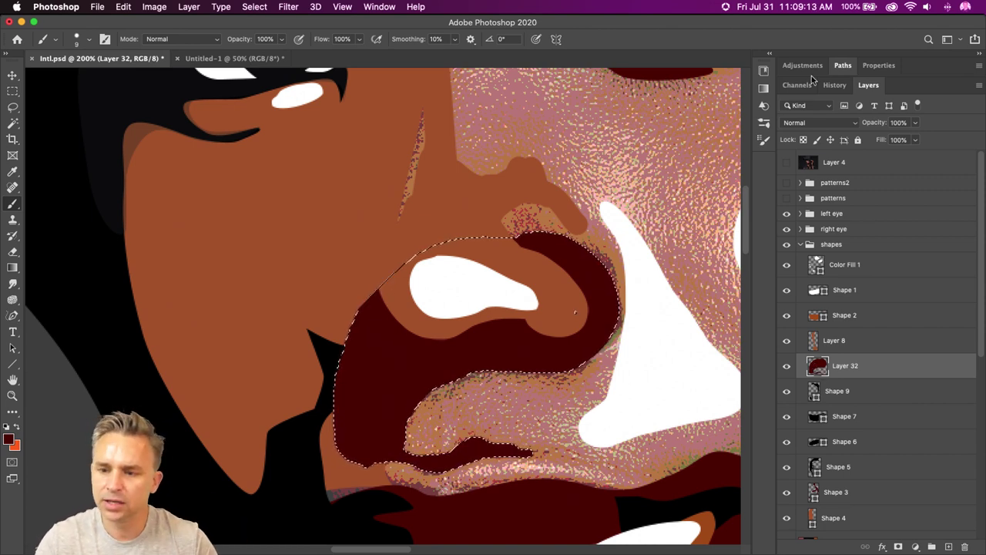
pyautogui.click(842, 66)
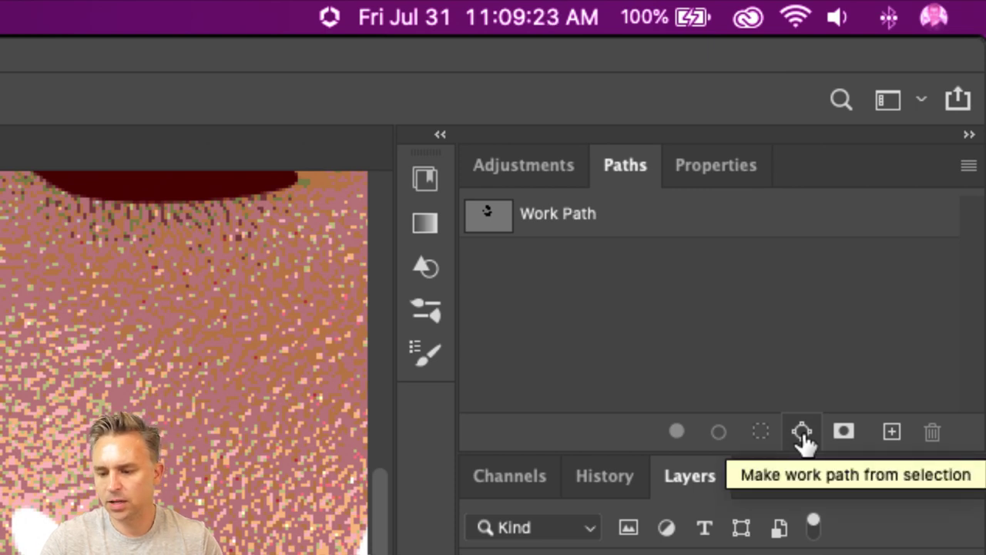
pyautogui.click(802, 431)
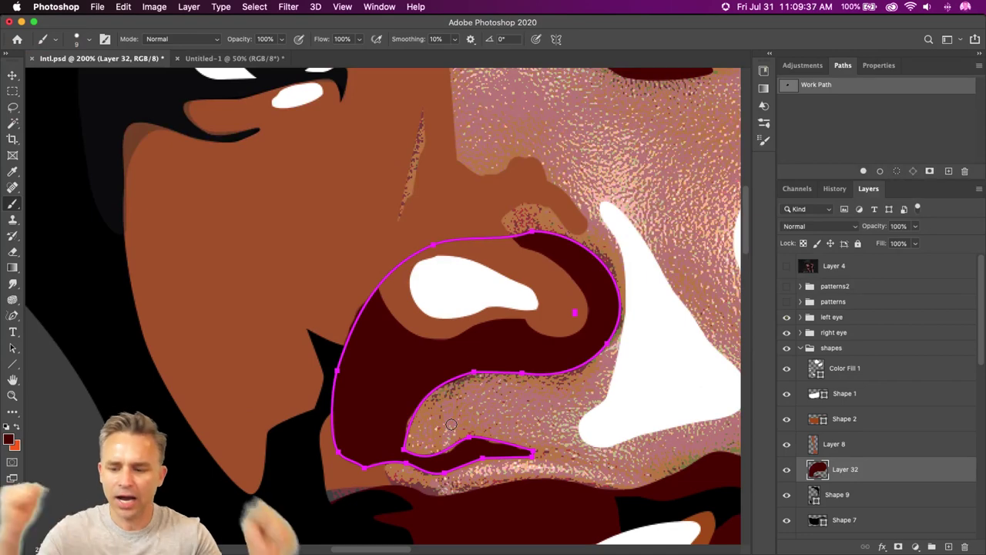
pyautogui.click(787, 469)
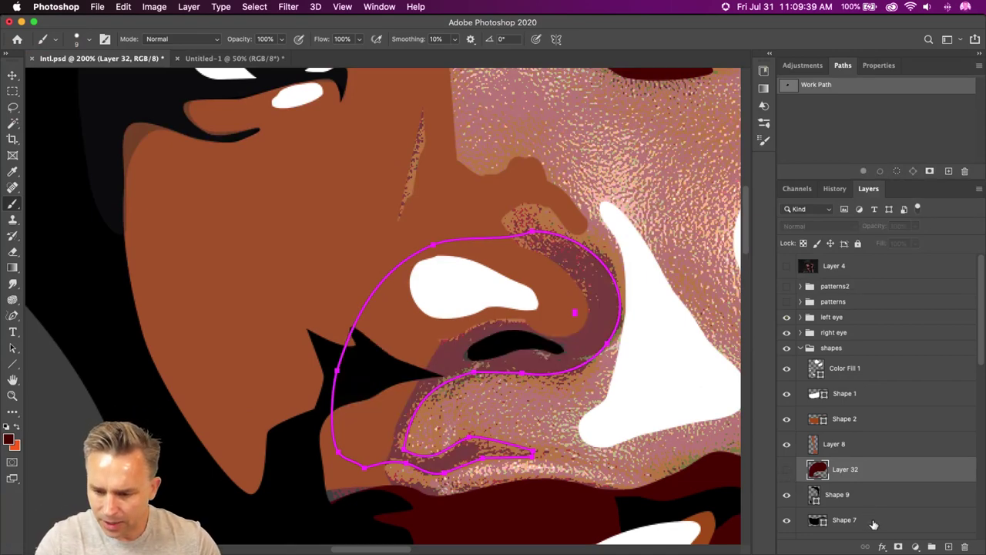
pyautogui.click(949, 546)
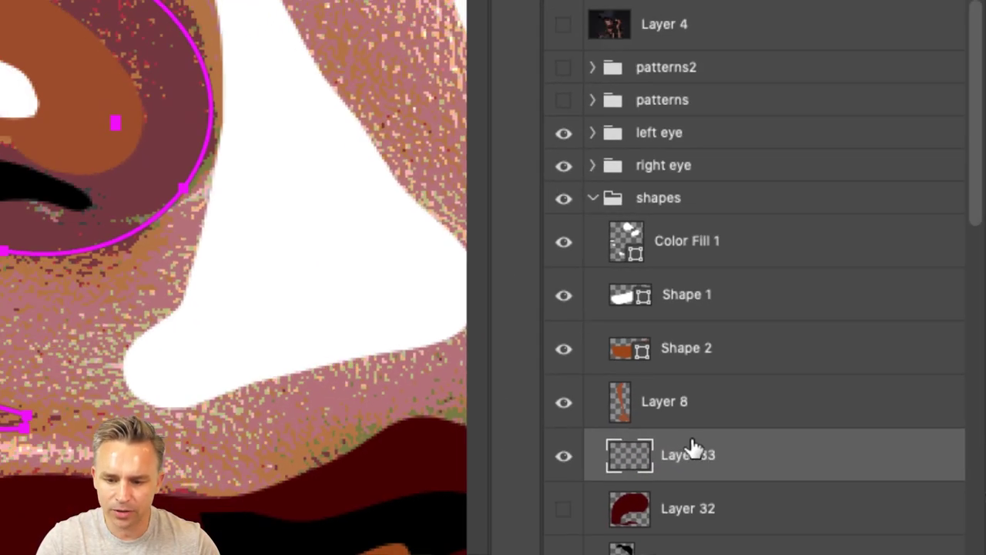
pyautogui.moveTo(622, 512); pyautogui.dragTo(660, 531)
pyautogui.moveTo(715, 461); pyautogui.dragTo(764, 465)
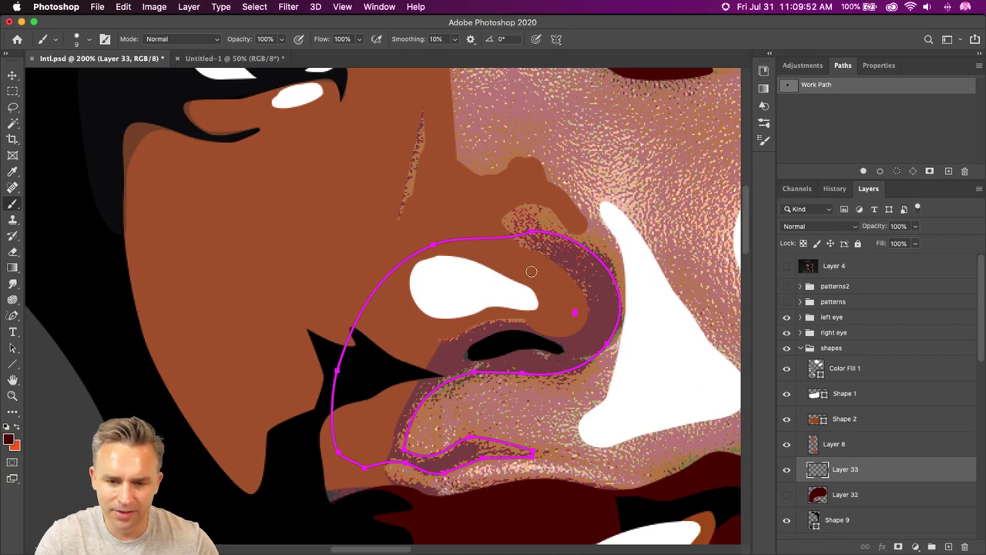
pyautogui.click(12, 347)
pyautogui.moveTo(248, 189); pyautogui.dragTo(707, 520)
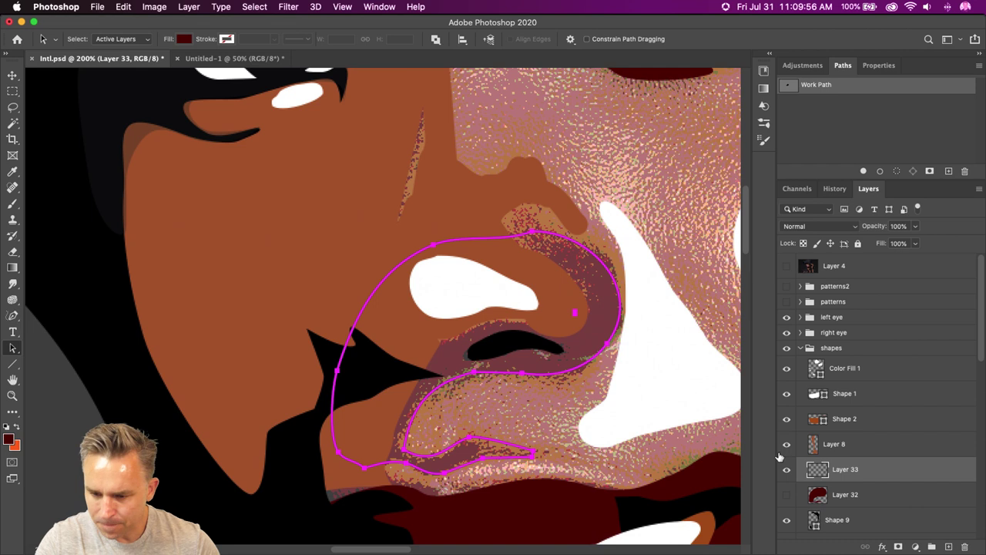
# Fill the mouth path with a #550000 Solid Color fill layer.
pyautogui.click(916, 546)
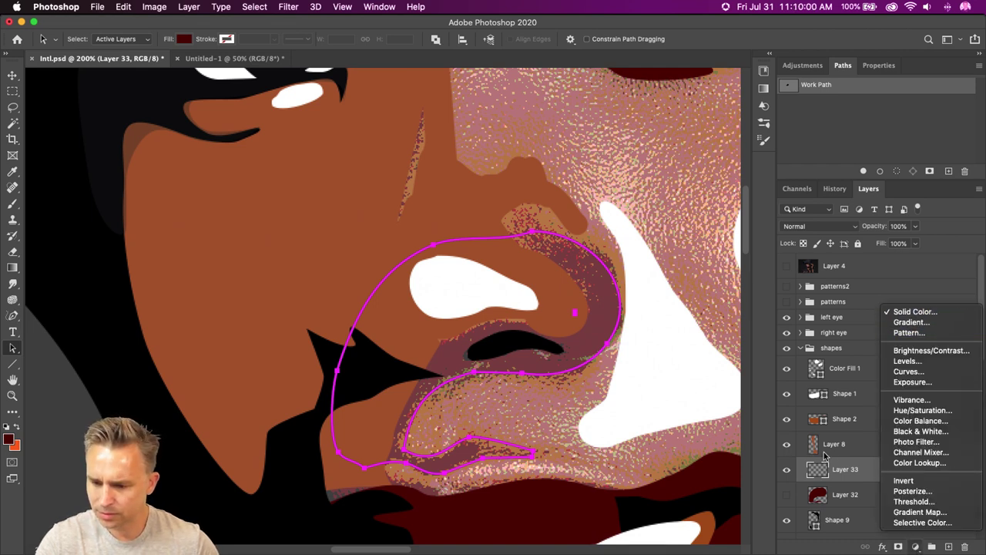
pyautogui.click(854, 471)
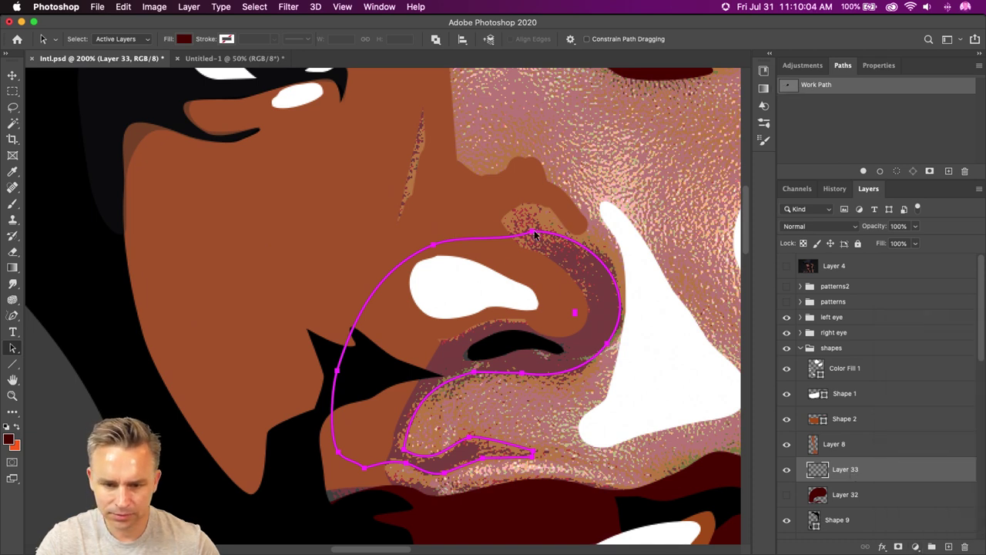
pyautogui.click(916, 547)
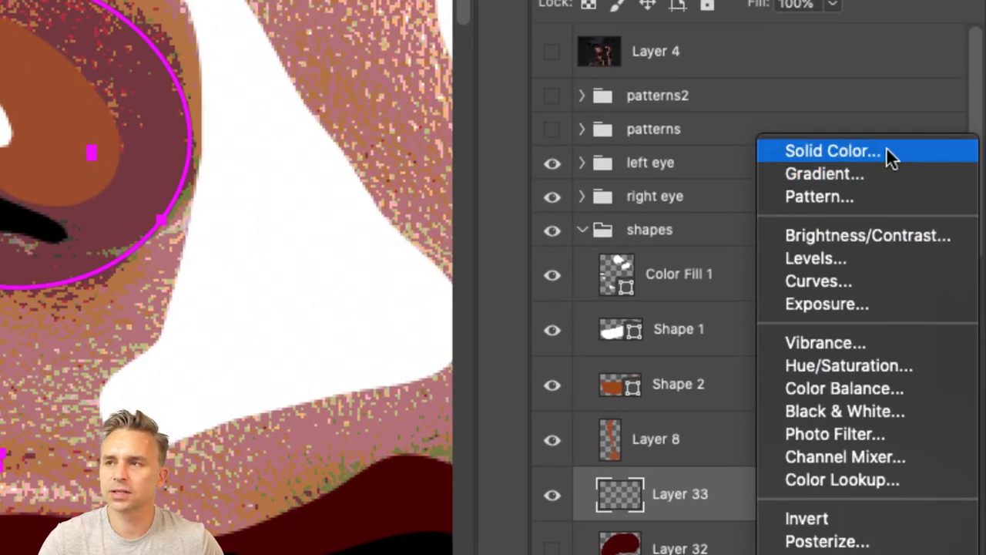
pyautogui.click(886, 154)
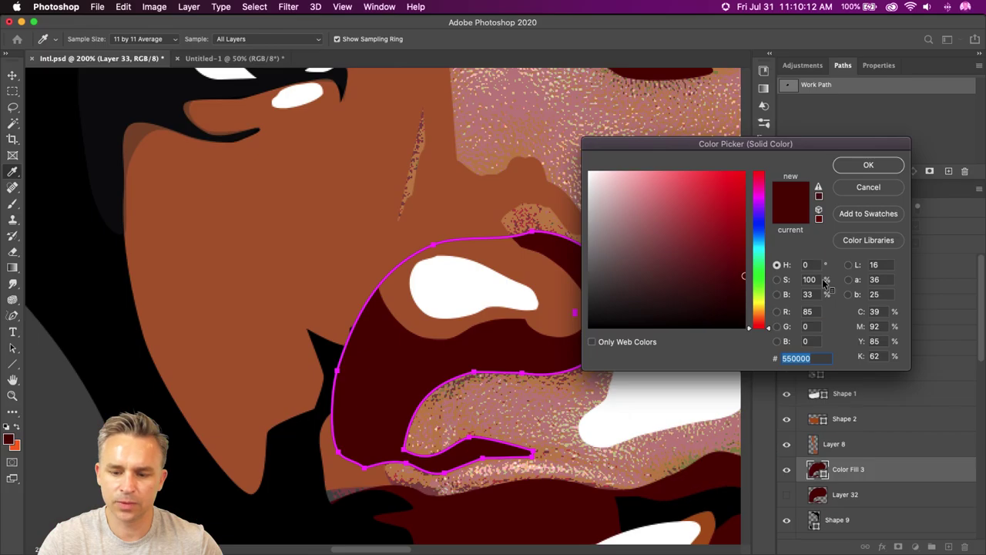
pyautogui.click(853, 168)
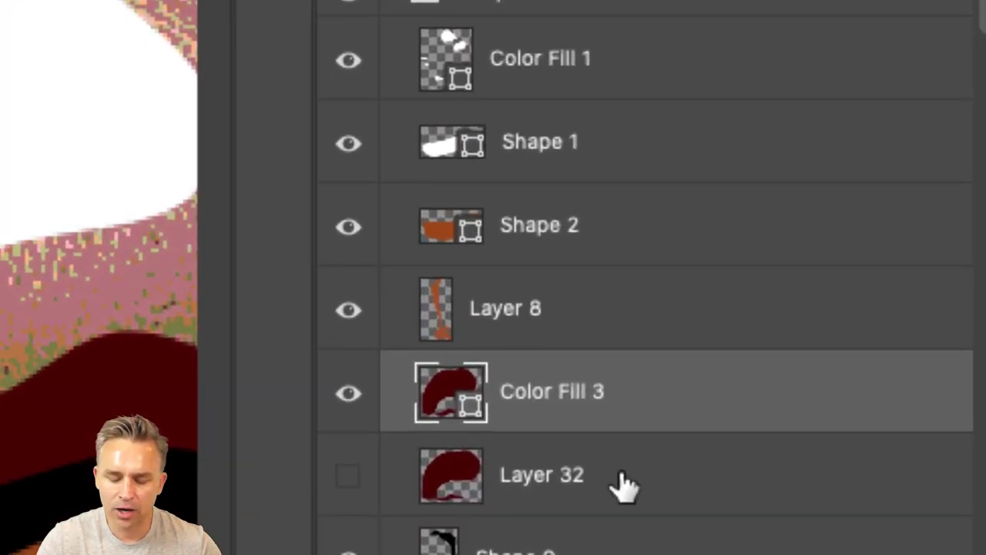
# Rename Layer 32 to 'pixel based'.
pyautogui.doubleClick(520, 475)
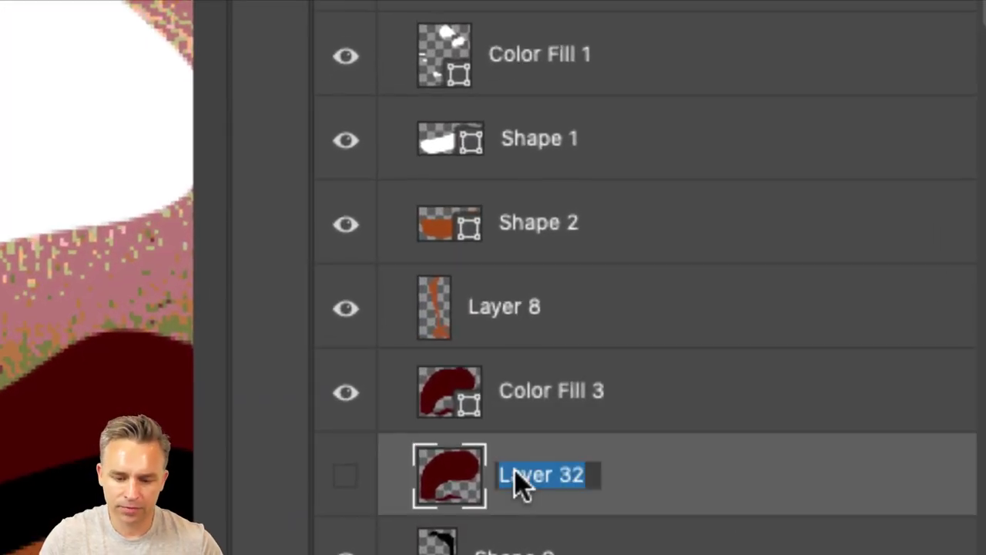
pyautogui.write('b')
pyautogui.press('BackSpace')
pyautogui.write('pixel based')
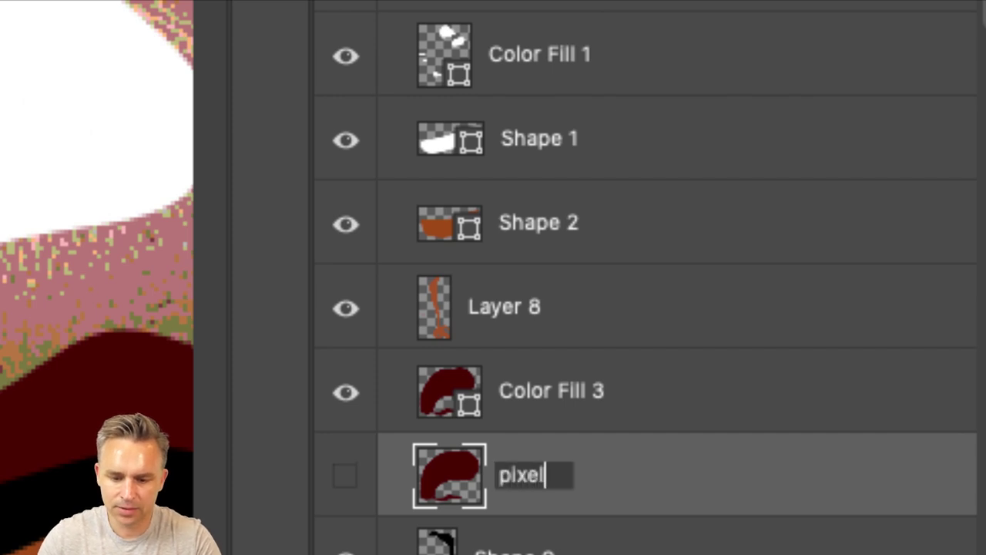
pyautogui.press('Return')
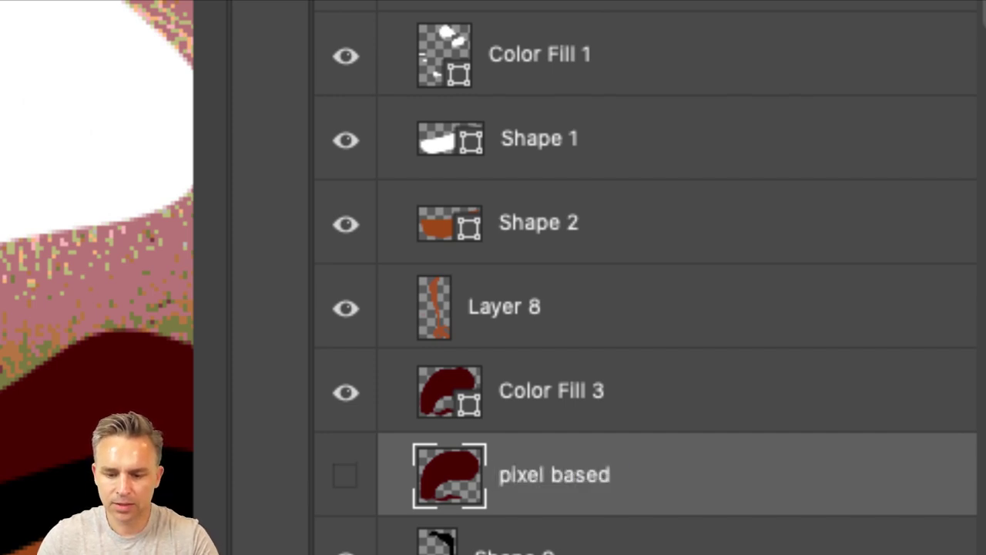
# Rename Color Fill 3 to 'vector based graphic' and keep it selected.
pyautogui.doubleClick(524, 396)
pyautogui.write('vector b')
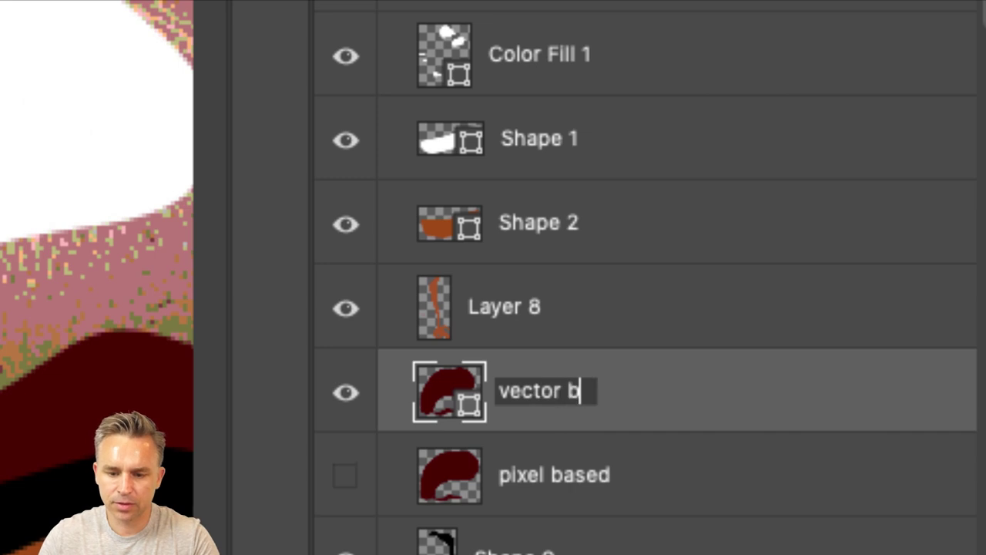
pyautogui.write('ased graphic')
pyautogui.press('Return')
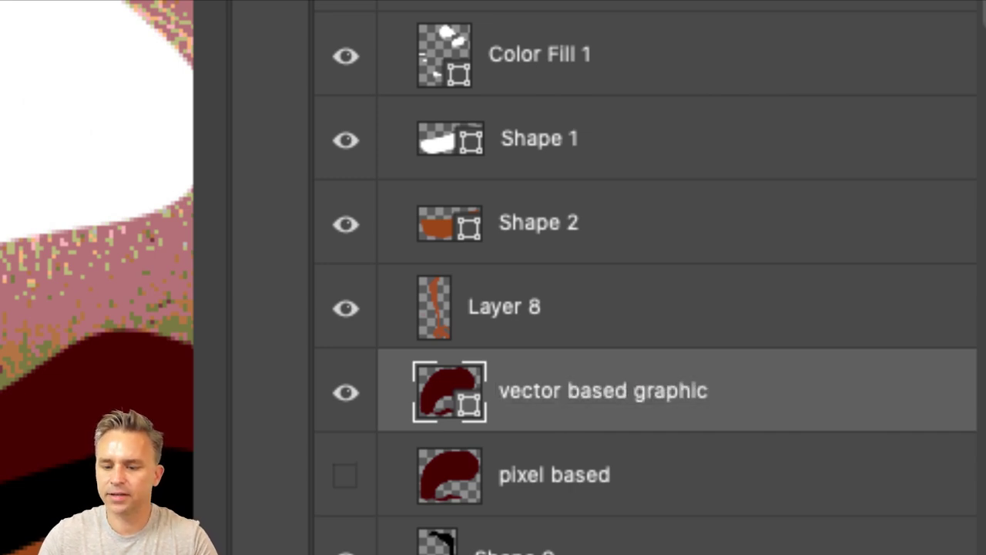
pyautogui.click(523, 503)
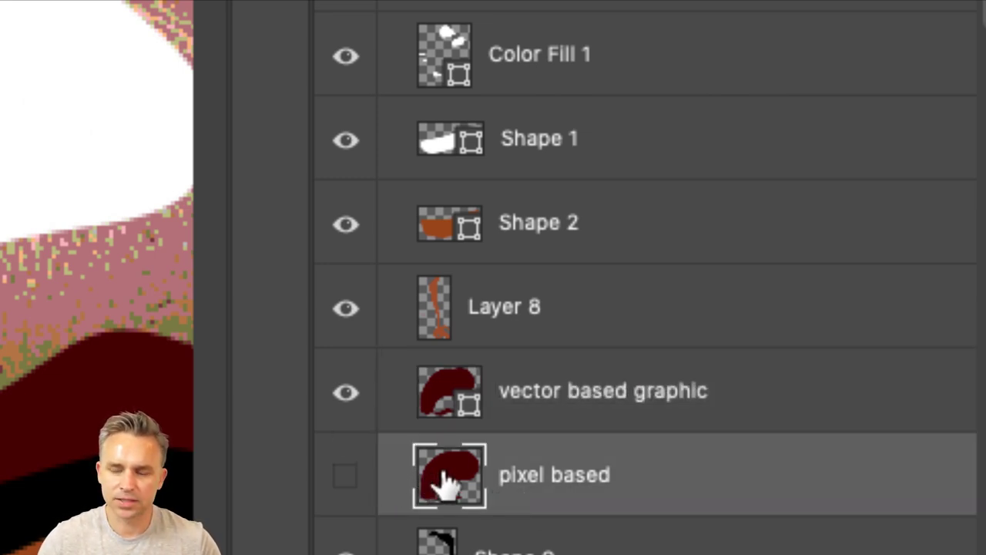
pyautogui.click(451, 408)
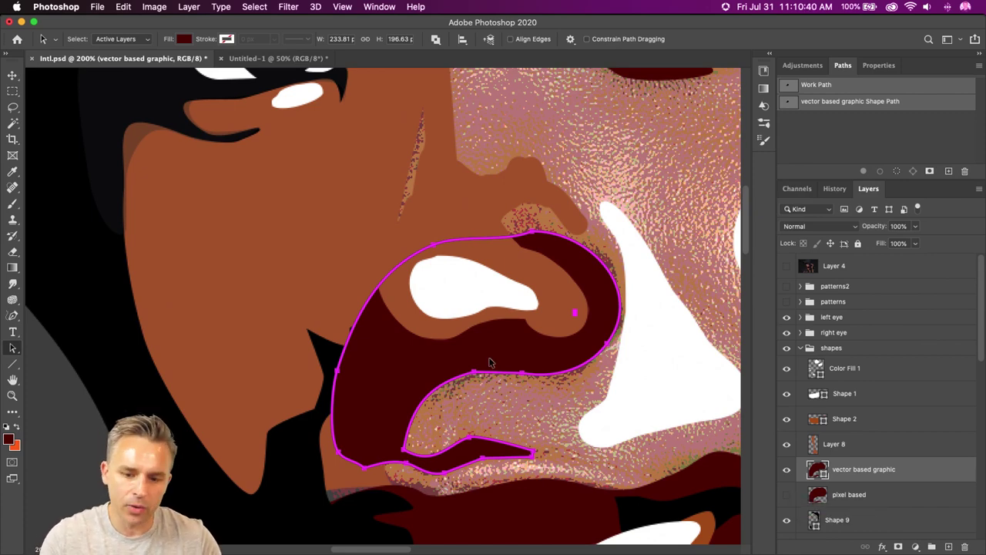
# Zoom to 400% and adjust the mouth work path's anchors with the Direct Selection Tool.
pyautogui.scroll(4, 490, 362)
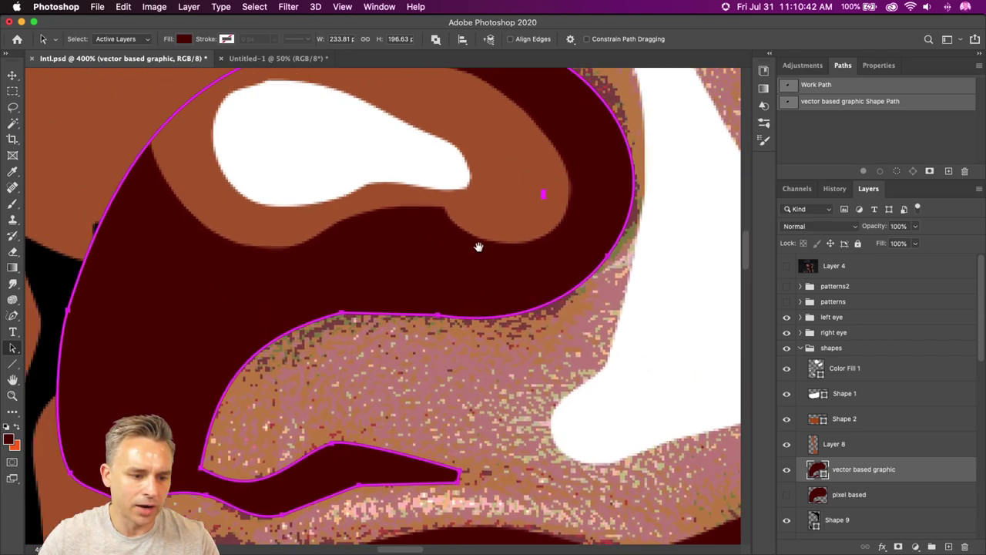
pyautogui.click(14, 350)
pyautogui.click(54, 348)
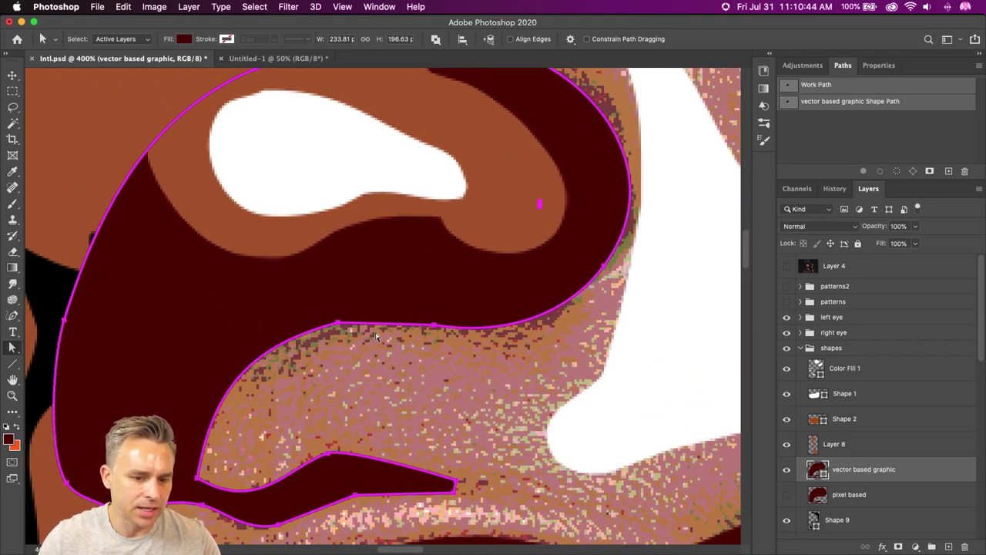
pyautogui.click(432, 328)
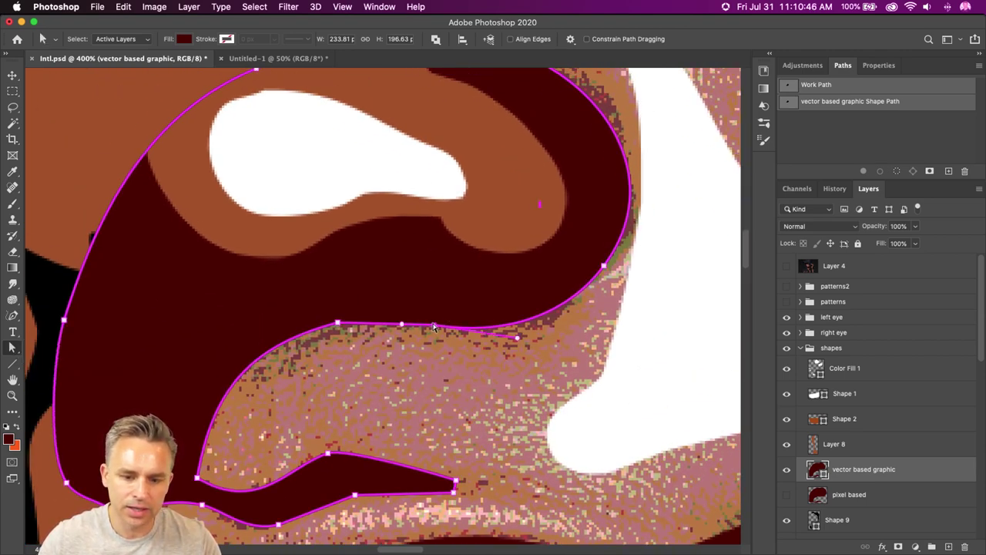
pyautogui.click(517, 340)
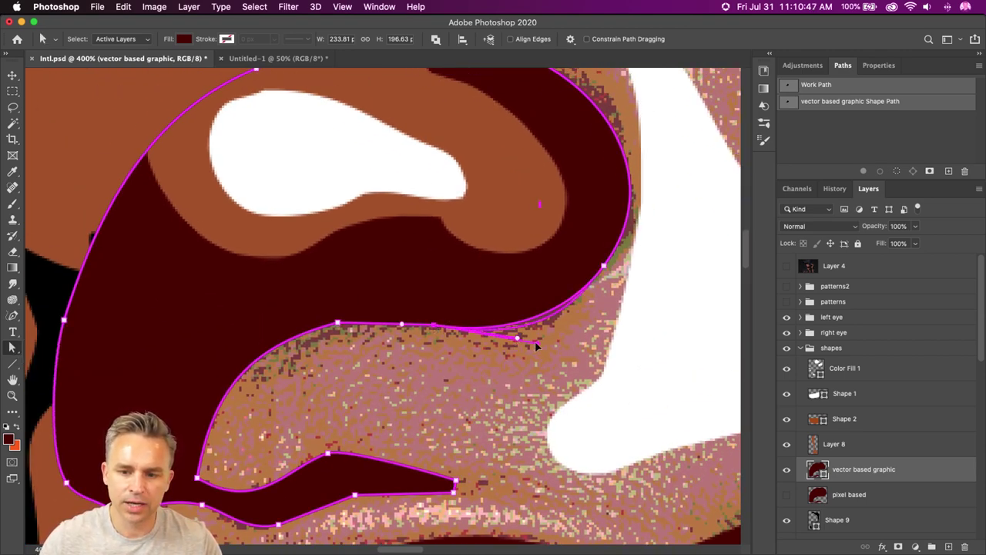
pyautogui.click(603, 266)
pyautogui.moveTo(455, 481)
pyautogui.mouseDown()
pyautogui.moveTo(507, 491)
pyautogui.moveTo(451, 494)
pyautogui.mouseUp()
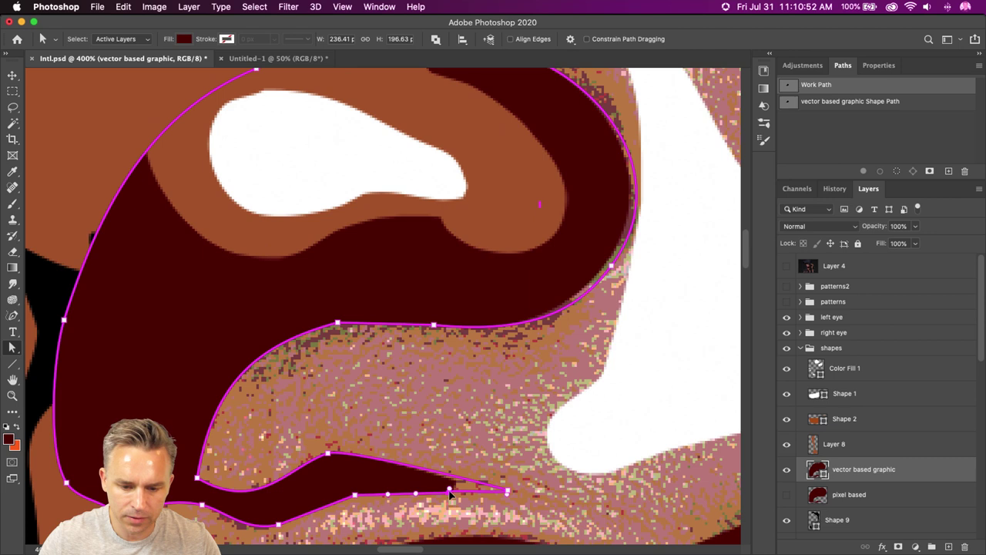
pyautogui.press('Return')
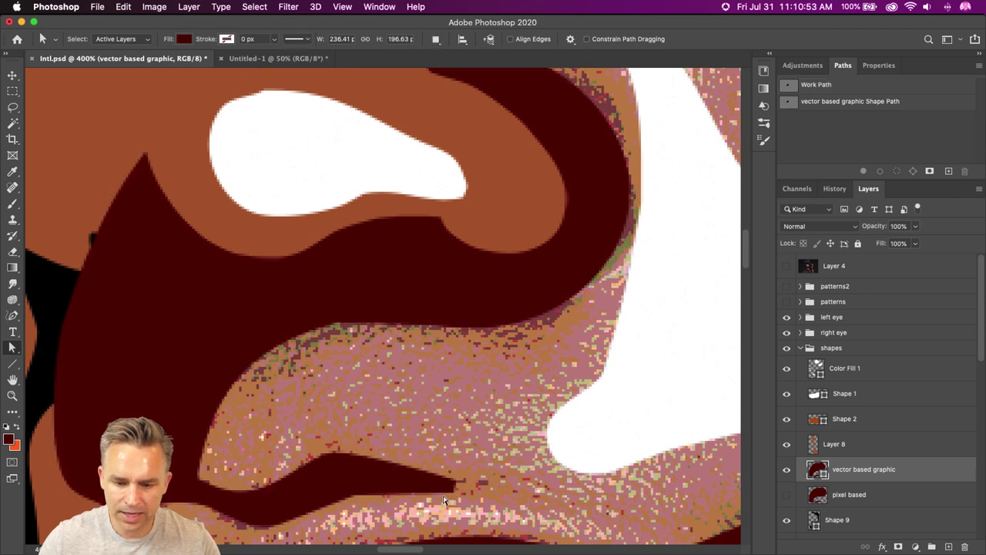
# Drag the vector based graphic shape's lower tip right along the lip, then zoom out.
pyautogui.click(817, 471)
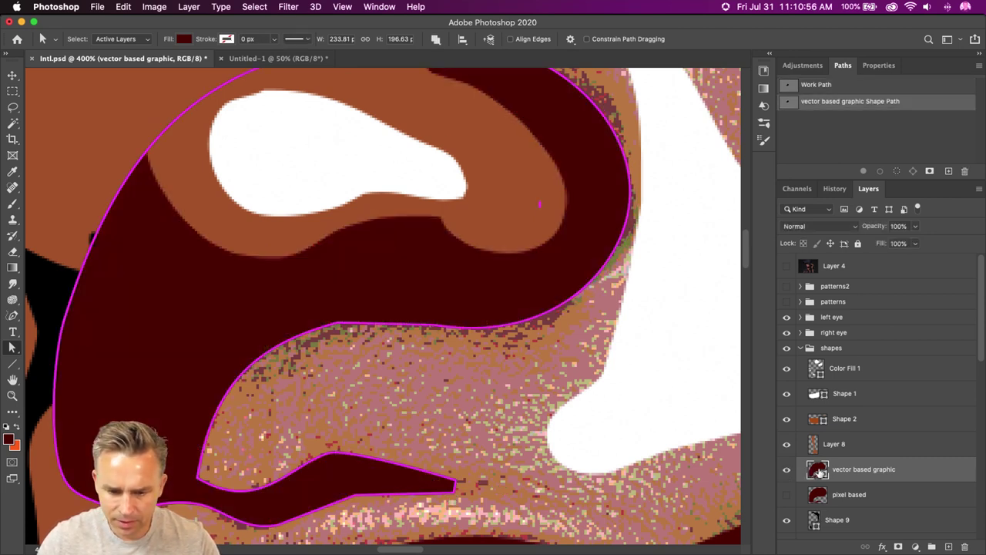
pyautogui.click(445, 479)
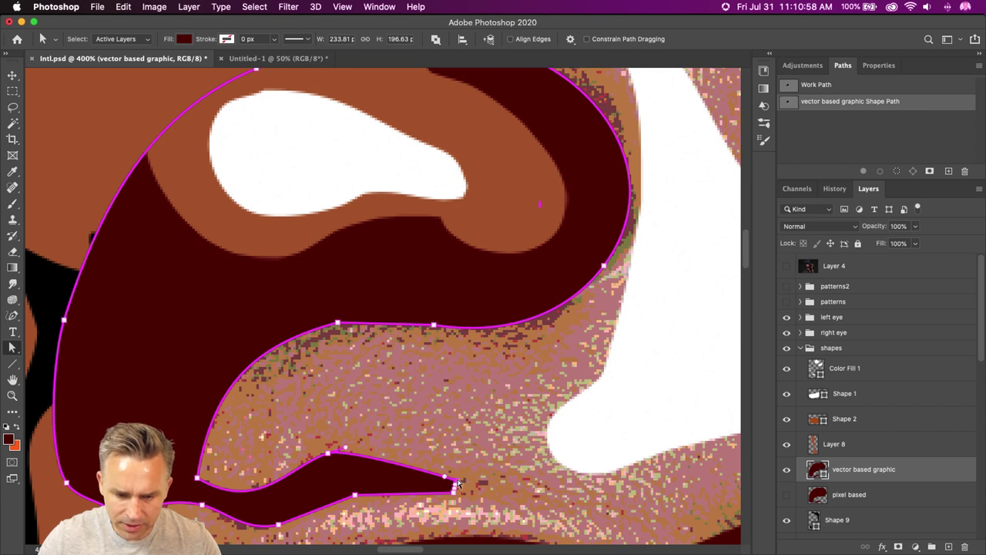
pyautogui.moveTo(455, 483); pyautogui.dragTo(512, 496)
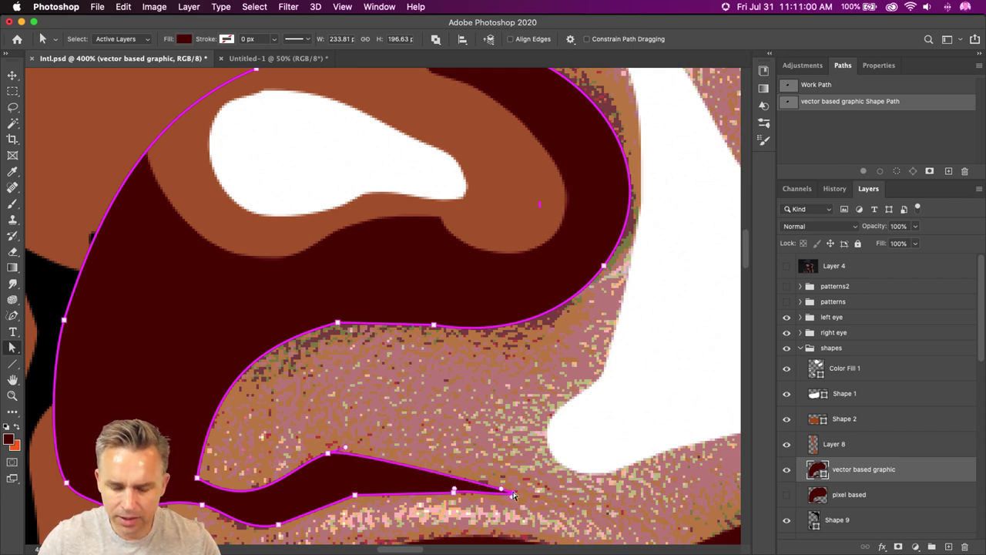
pyautogui.click(870, 135)
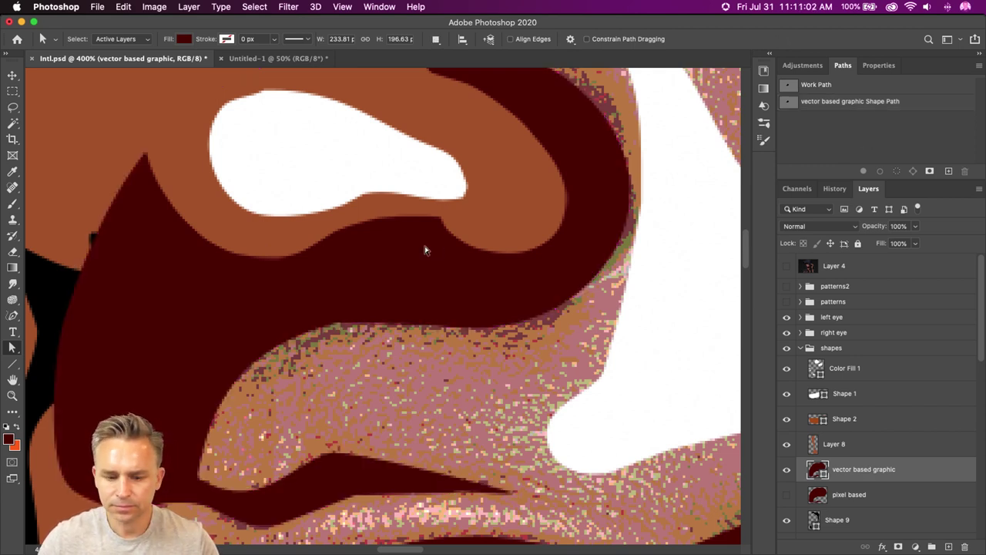
pyautogui.press('super+minus')
pyautogui.press('super+minus')
pyautogui.press('super+minus')
pyautogui.press('super+minus')
pyautogui.press('super+minus')
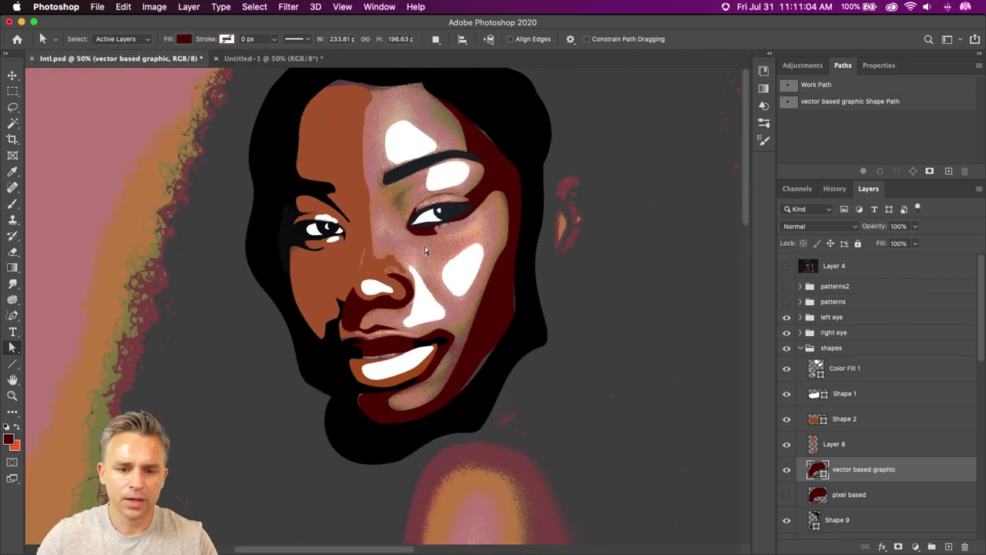
# Zoom into the face and select Shape 3 to display its path anchors.
pyautogui.moveTo(432, 182); pyautogui.dragTo(448, 234)
pyautogui.press('super+plus')
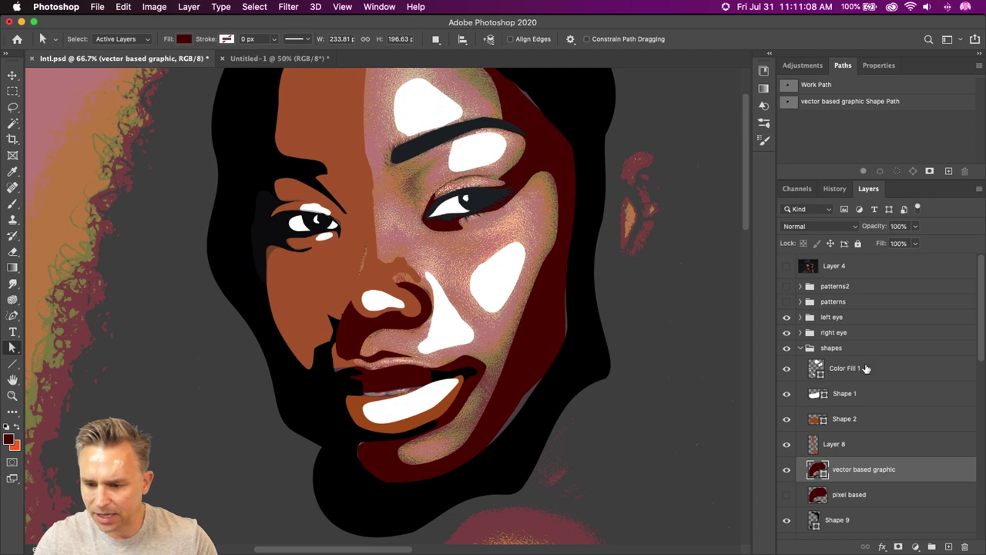
pyautogui.scroll(-3, 866, 368)
pyautogui.scroll(-1, 831, 395)
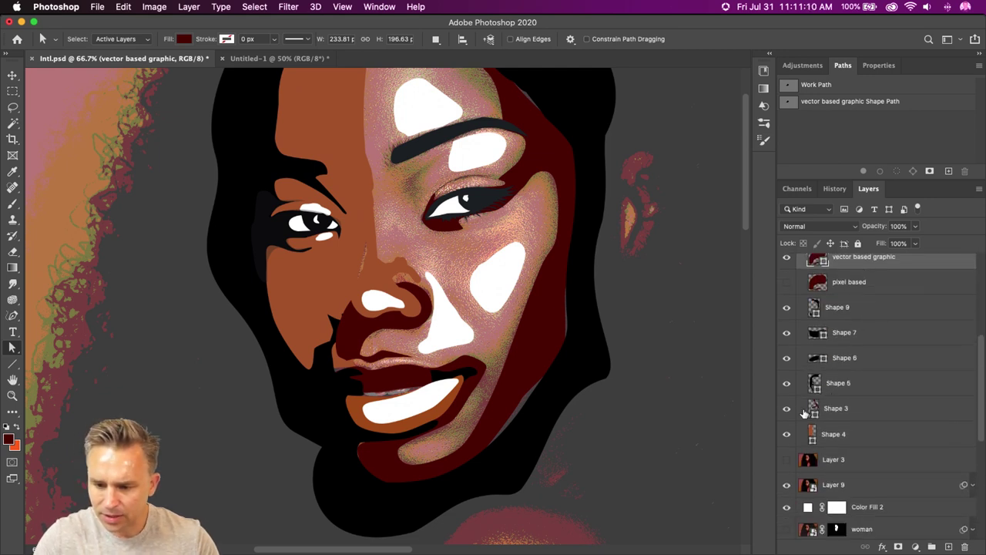
pyautogui.click(806, 413)
pyautogui.click(528, 397)
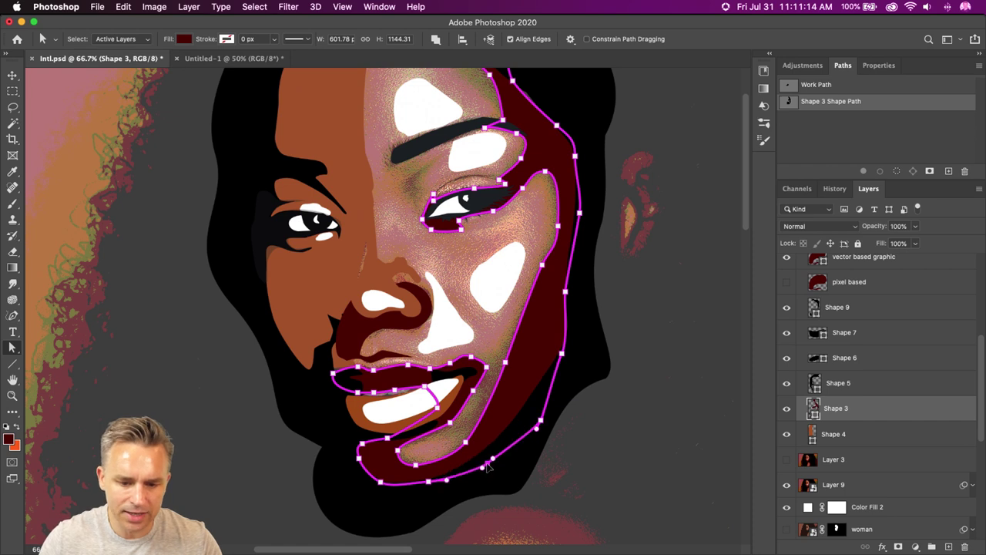
pyautogui.moveTo(556, 126); pyautogui.dragTo(537, 219)
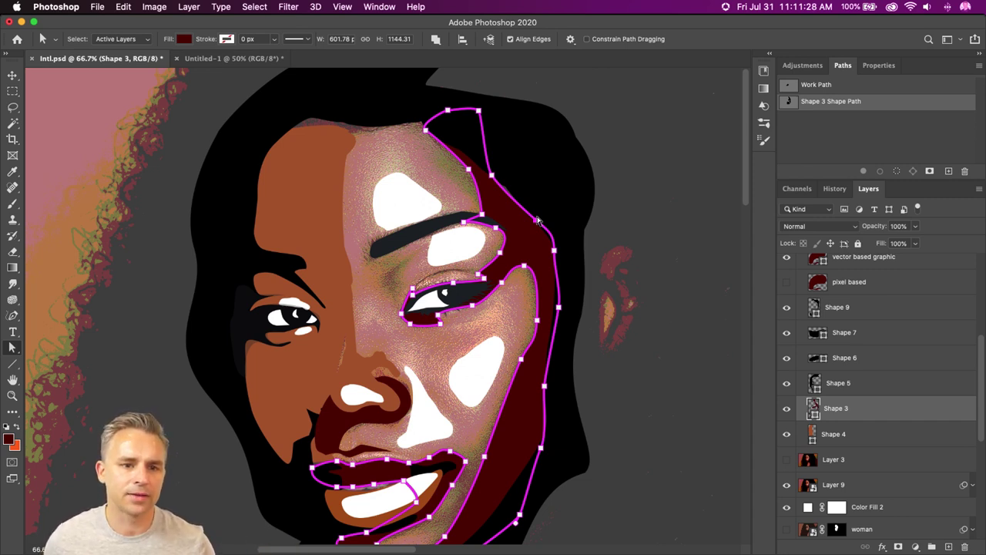
# Review the mask properties, then load and deselect the pixel based layer's outline.
pyautogui.click(877, 67)
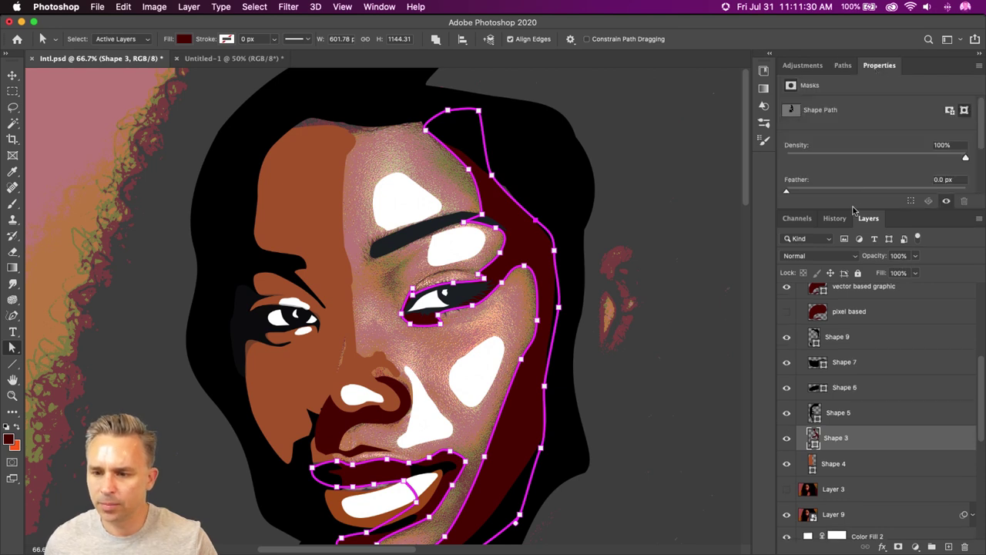
pyautogui.moveTo(873, 209); pyautogui.dragTo(872, 288)
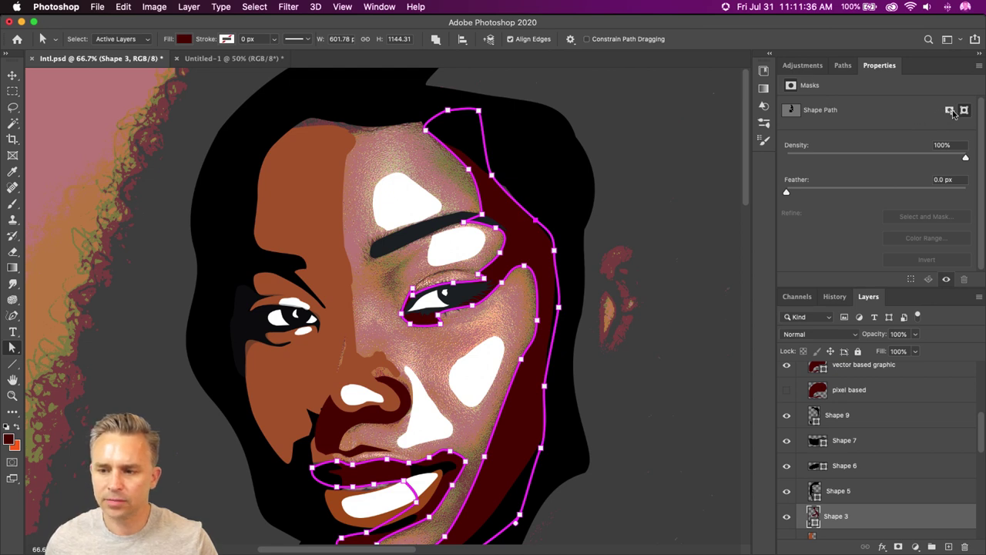
pyautogui.scroll(-1, 811, 519)
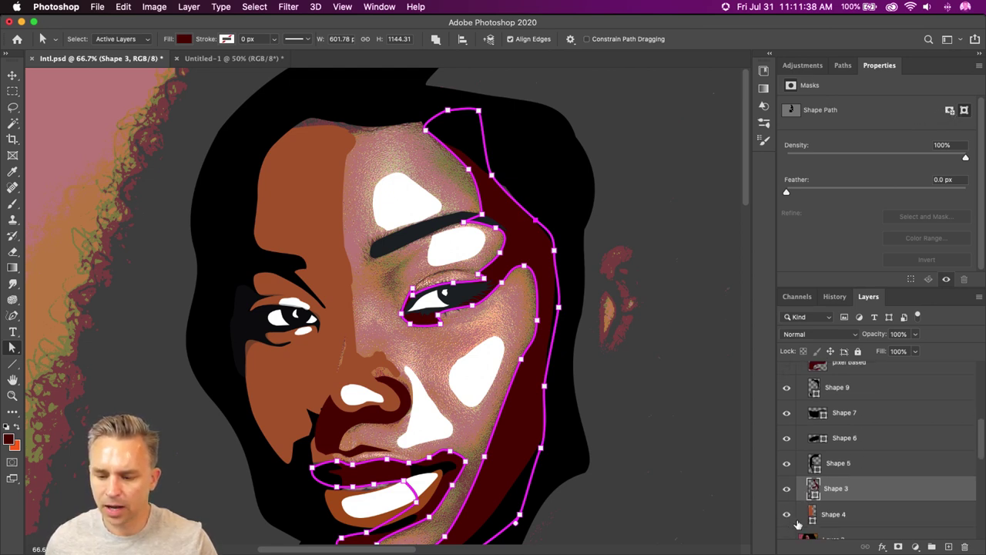
pyautogui.scroll(-1, 798, 524)
pyautogui.scroll(2, 801, 520)
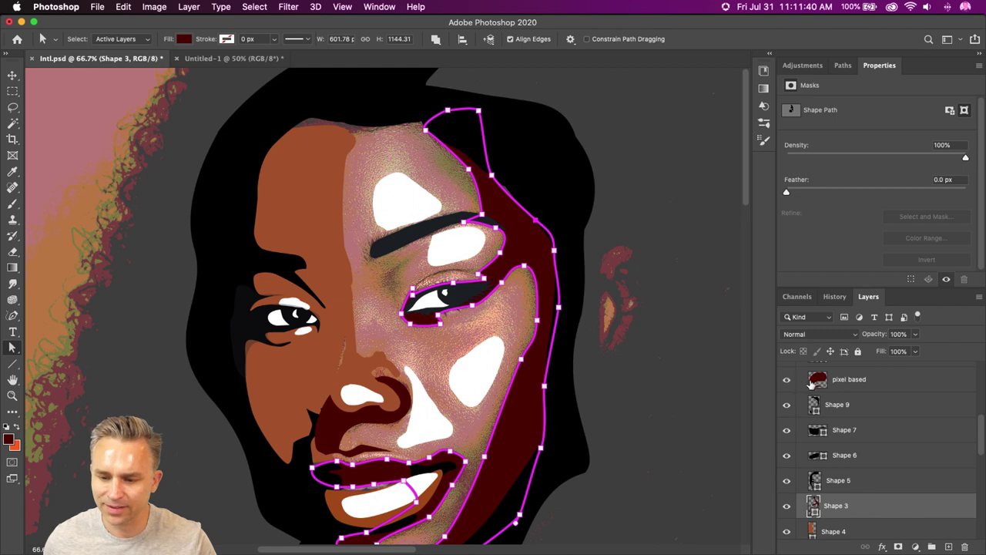
pyautogui.click(817, 379)
pyautogui.keyDown('super'); pyautogui.click(817, 382); pyautogui.keyUp('super')
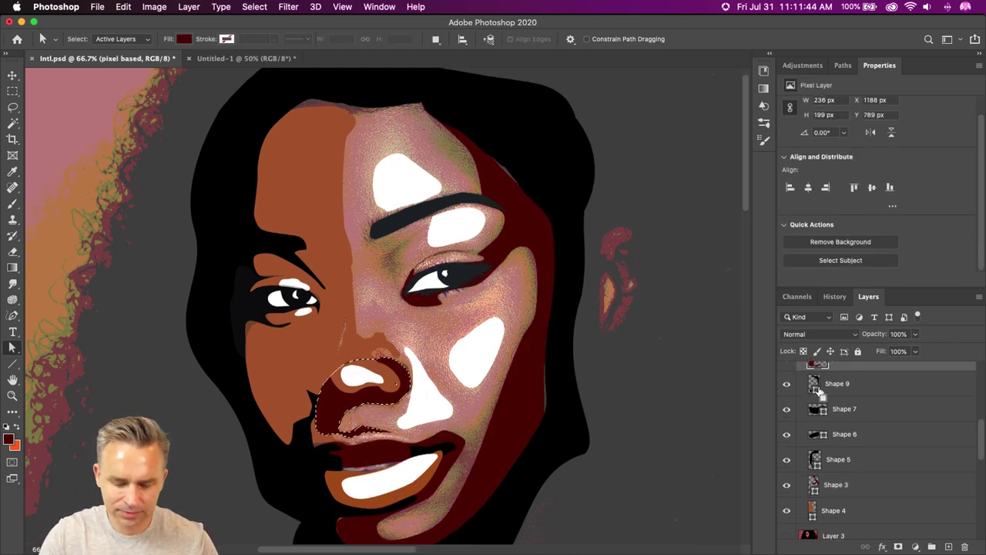
pyautogui.press('super+d')
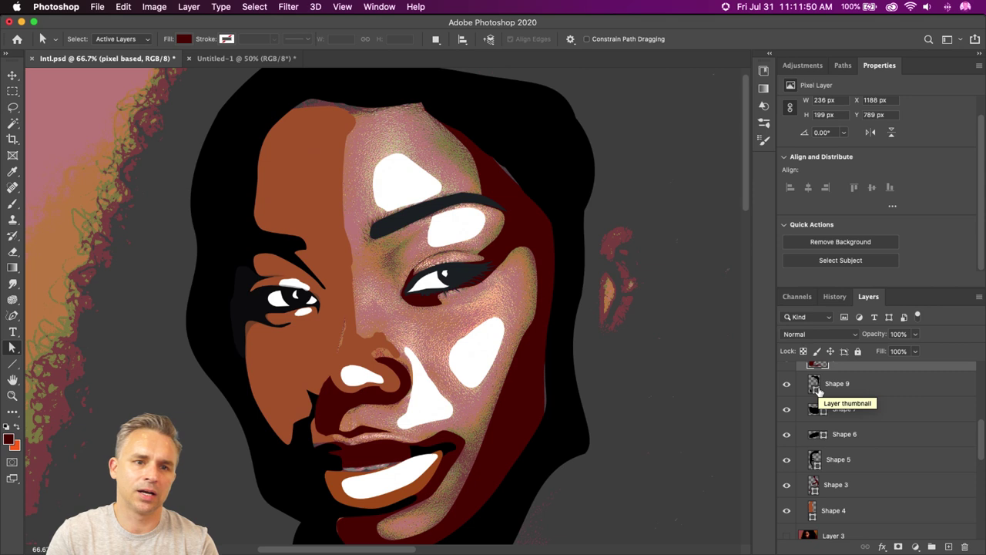
pyautogui.scroll(-5, 370, 214)
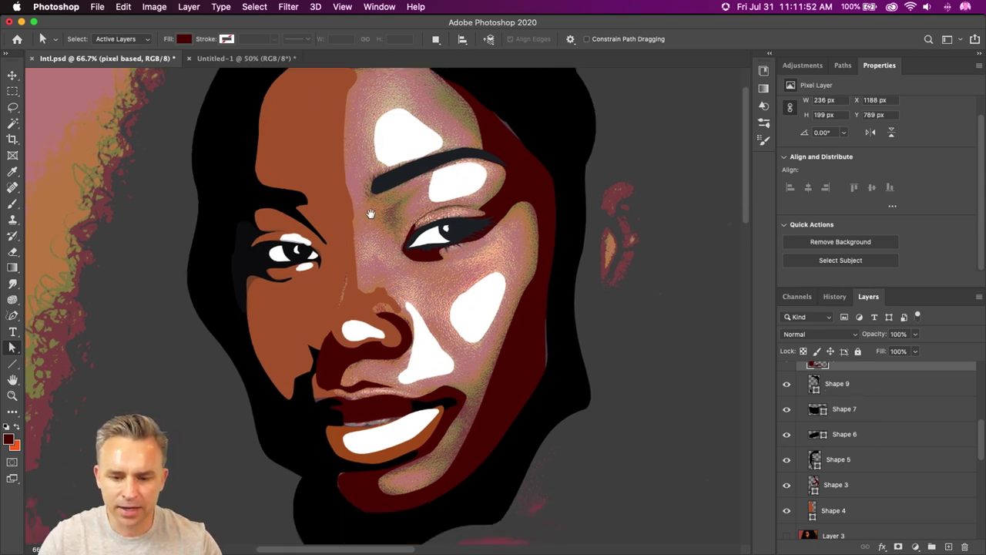
pyautogui.hscroll(-3, 413, 169)
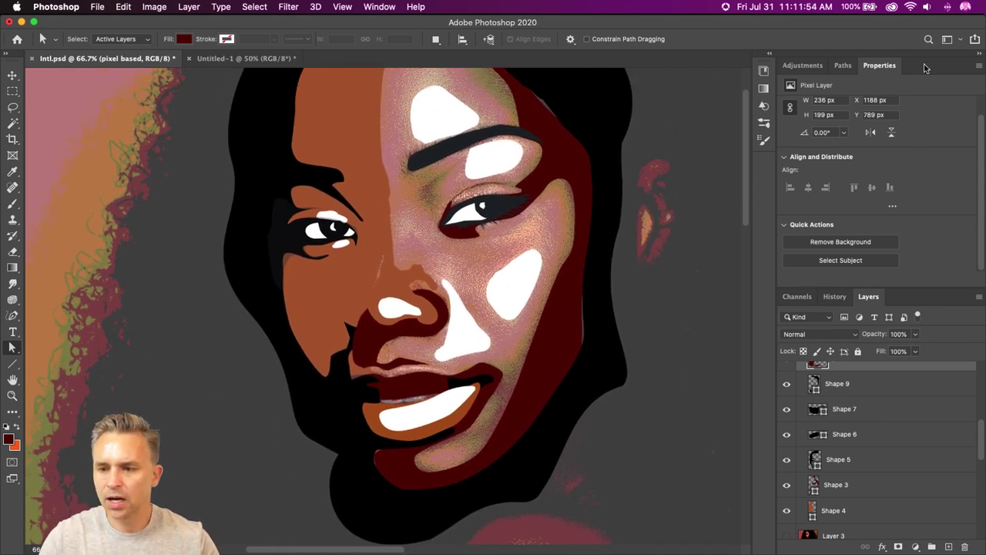
# Collapse the Properties panel and delete the pixel based layer.
pyautogui.doubleClick(926, 69)
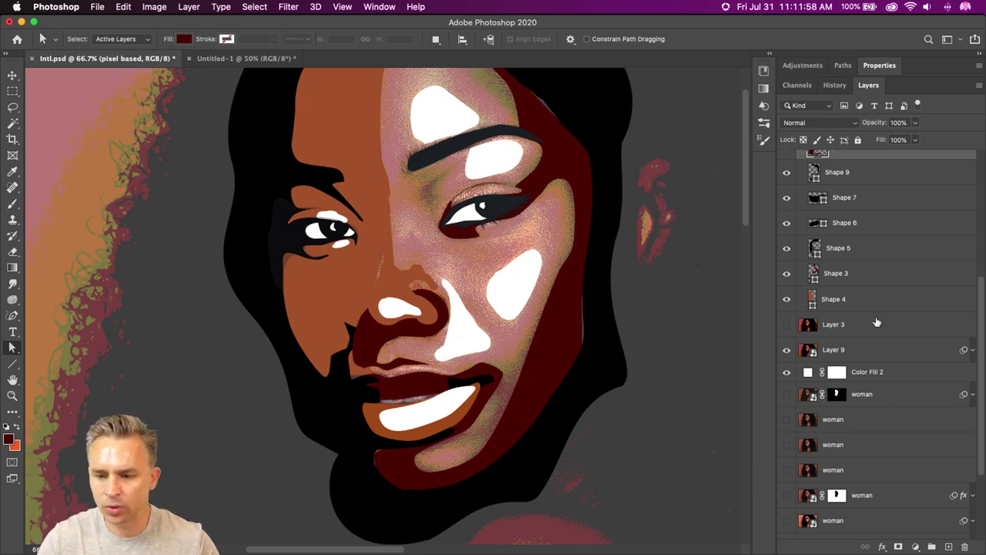
pyautogui.scroll(6, 877, 322)
pyautogui.click(853, 284)
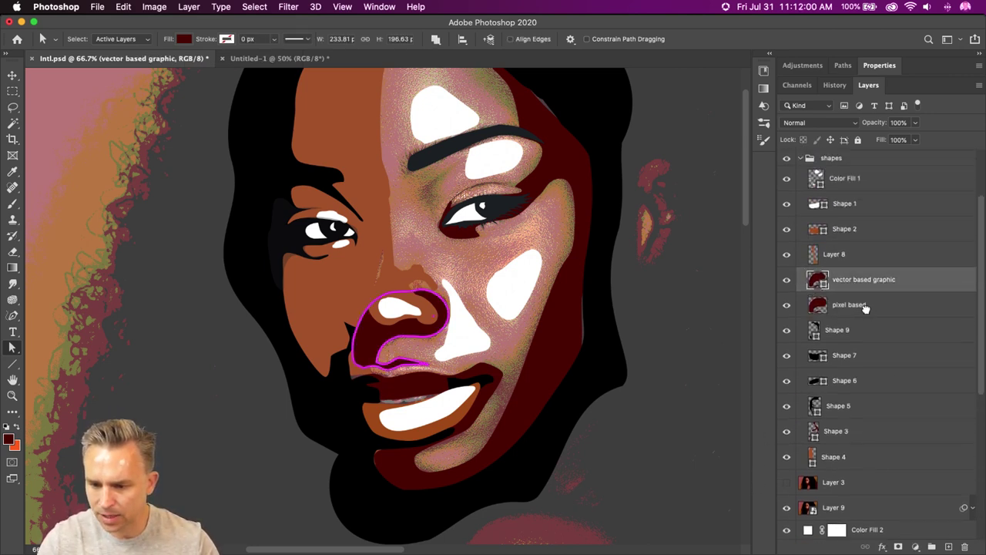
pyautogui.moveTo(864, 308); pyautogui.dragTo(964, 546)
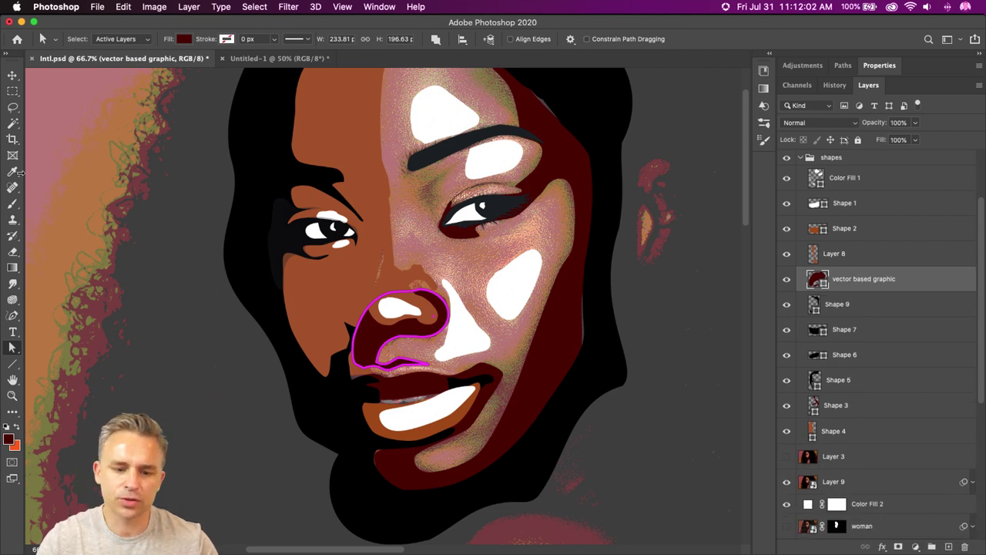
pyautogui.click(12, 77)
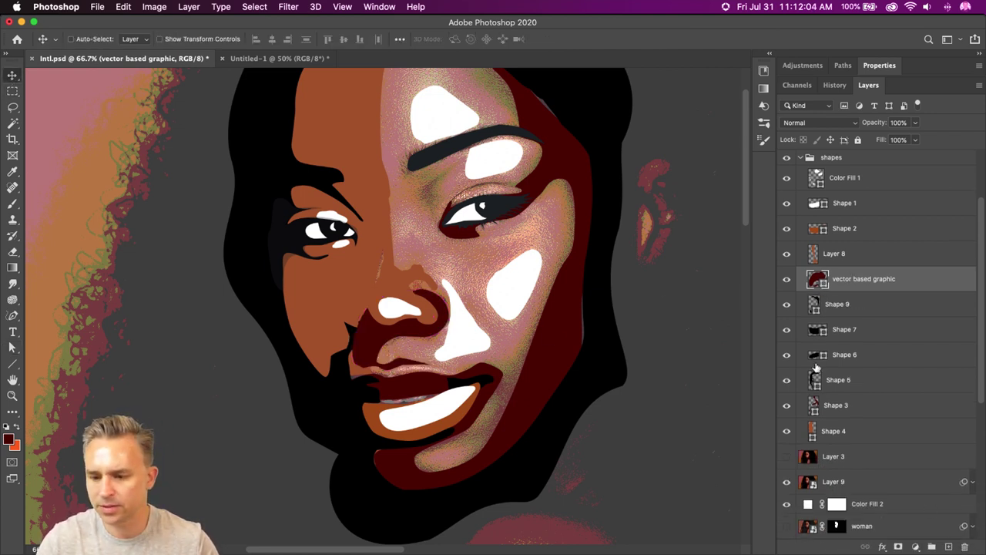
# Pull Shape 3's right cheek edge outward with the Direct Selection Tool.
pyautogui.click(814, 406)
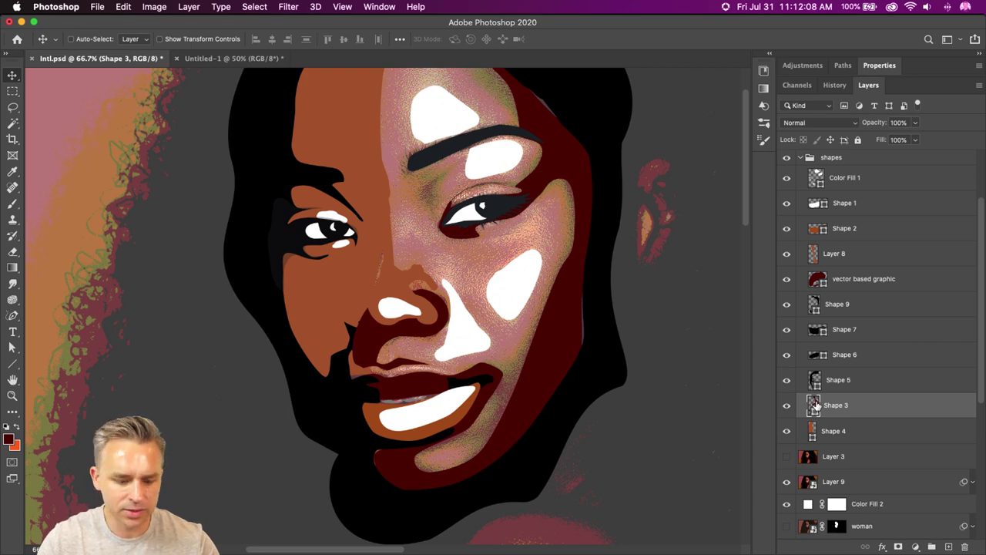
pyautogui.click(12, 347)
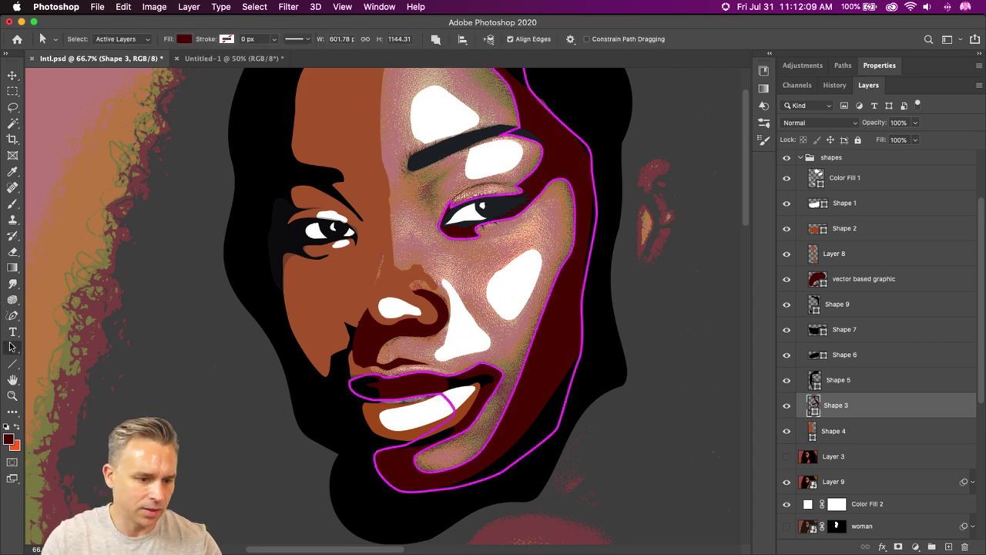
pyautogui.click(582, 360)
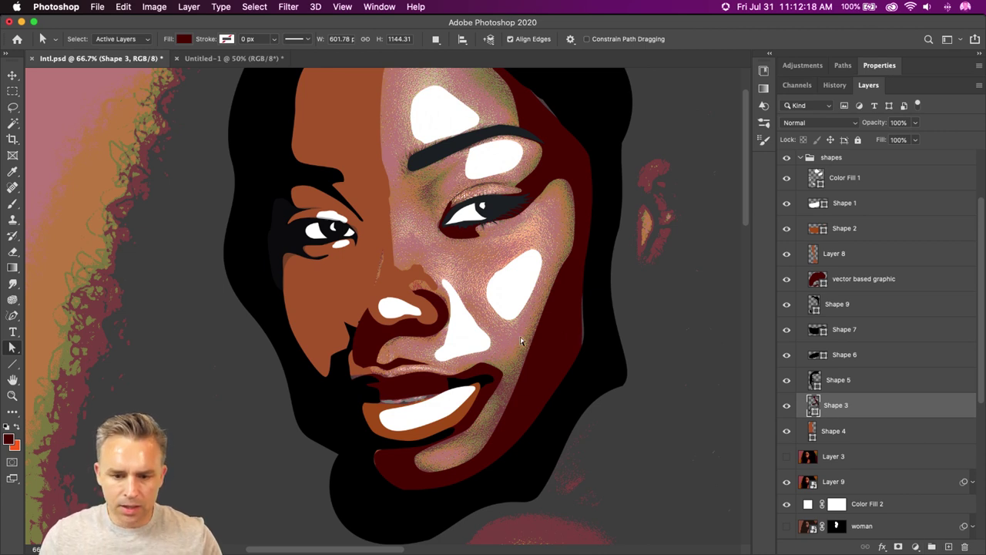
pyautogui.click(582, 346)
pyautogui.moveTo(581, 359)
pyautogui.mouseDown()
pyautogui.moveTo(578, 305)
pyautogui.moveTo(595, 293)
pyautogui.mouseUp()
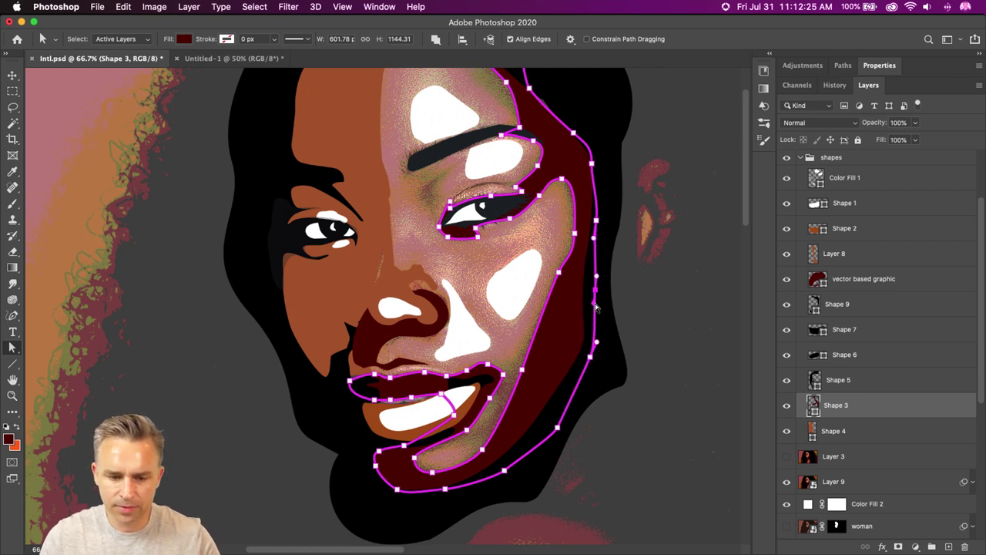
# Zoom out and add a new empty Layer 32 above Layer 3.
pyautogui.press('super+minus')
pyautogui.press('super+minus')
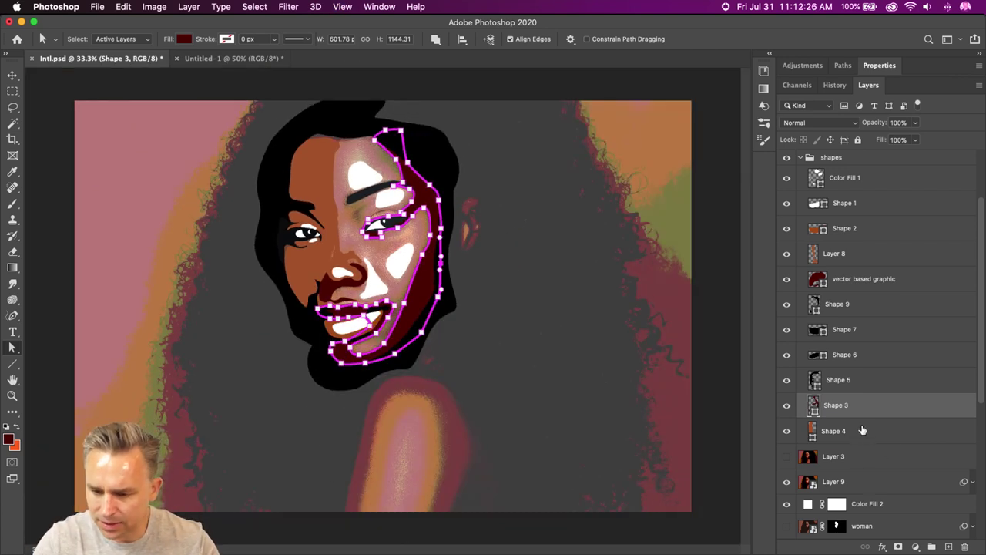
pyautogui.click(863, 430)
pyautogui.click(865, 456)
pyautogui.click(949, 547)
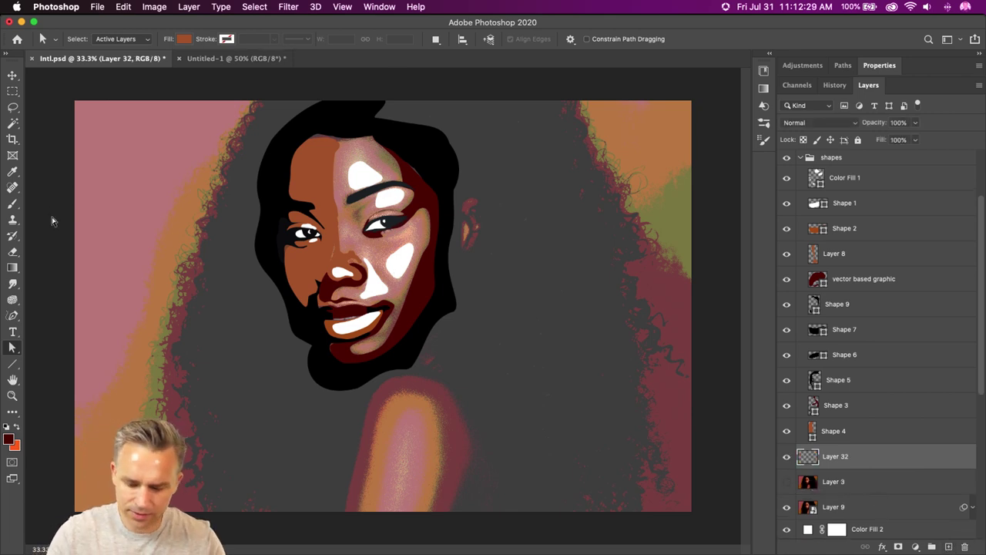
# Choose the Freeform Pen Tool in Shape mode, zoom into the face, and switch to the Eyedropper.
pyautogui.click(12, 317)
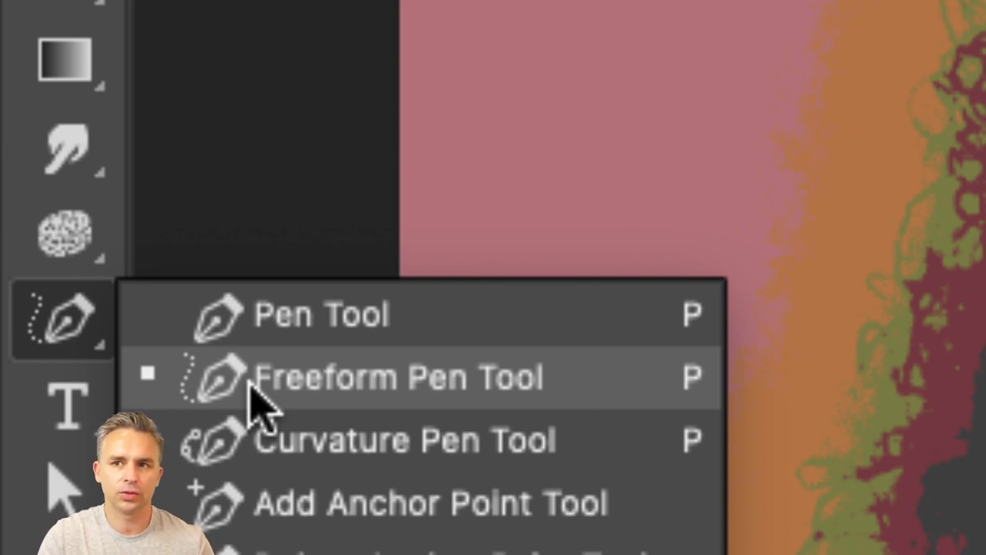
pyautogui.click(256, 391)
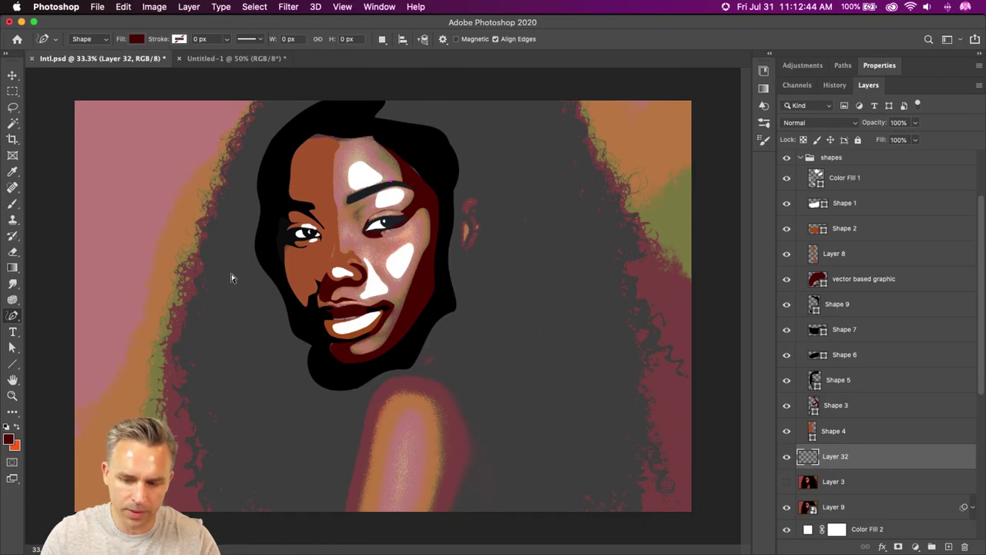
pyautogui.scroll(3, 231, 277)
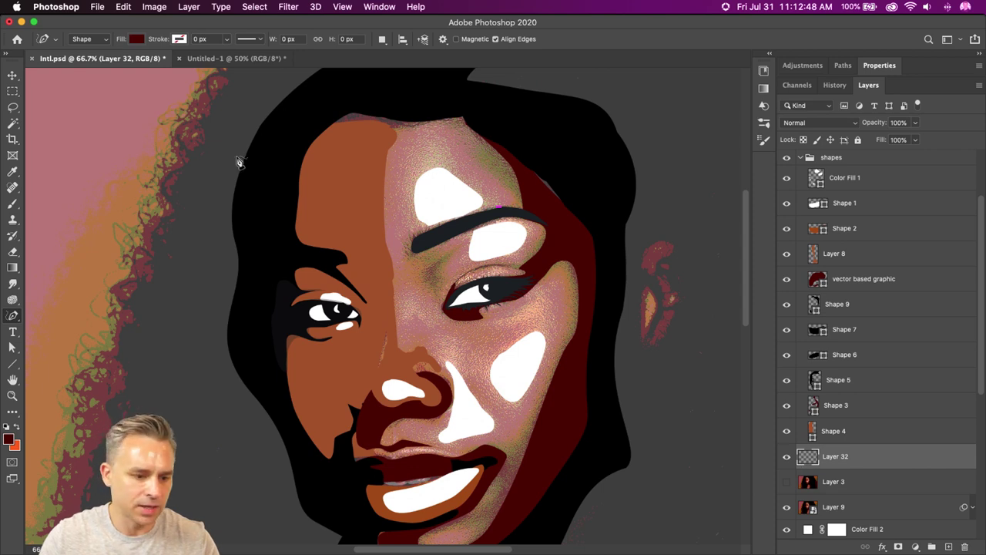
pyautogui.press('i')
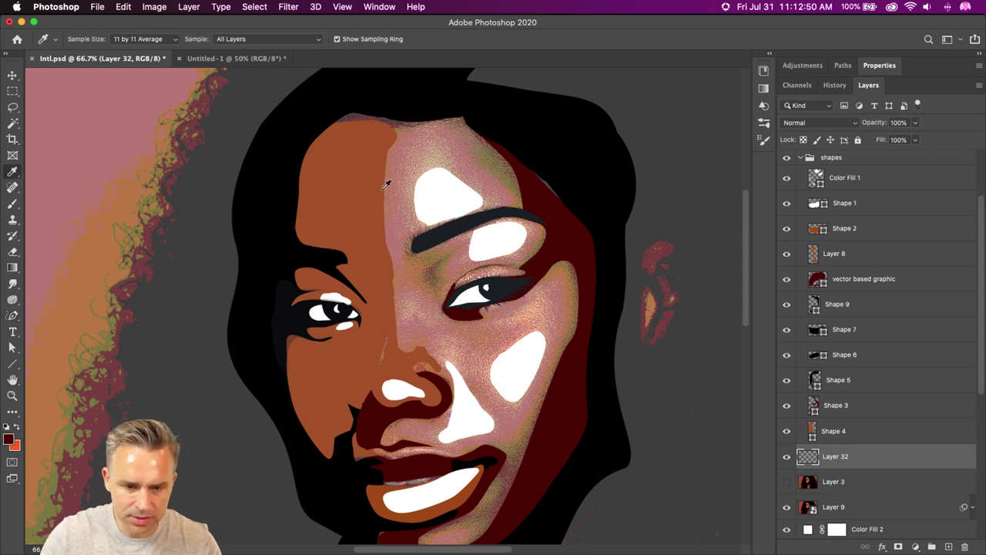
# Sample the forehead skin tone and lighten it to a lighter orange foreground colour.
pyautogui.click(374, 266)
pyautogui.click(9, 438)
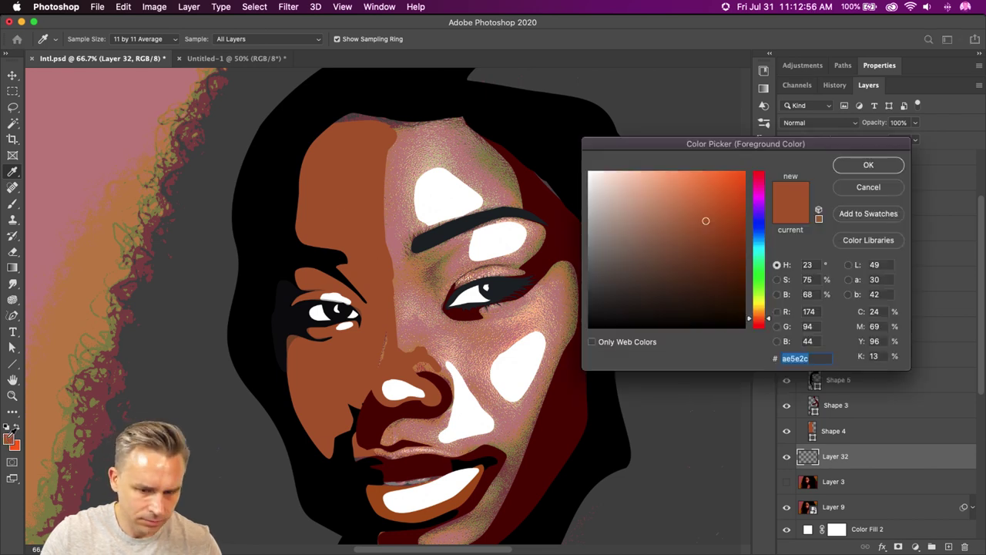
pyautogui.click(676, 194)
pyautogui.press('Return')
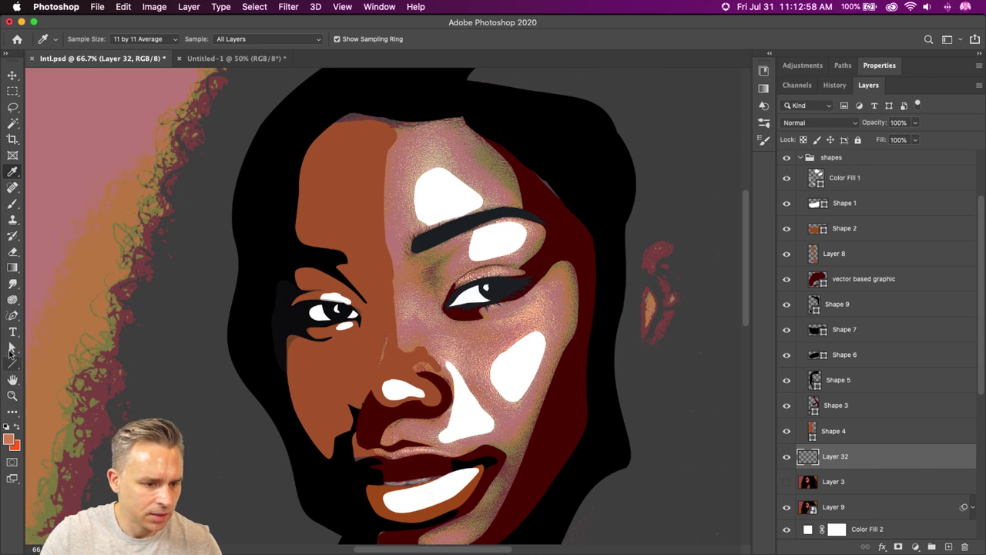
# Draw a closed freeform shape over the face from forehead to chin, creating Shape 16.
pyautogui.click(12, 316)
pyautogui.moveTo(314, 119)
pyautogui.mouseDown()
pyautogui.moveTo(336, 111)
pyautogui.moveTo(445, 104)
pyautogui.moveTo(583, 148)
pyautogui.moveTo(603, 190)
pyautogui.moveTo(606, 237)
pyautogui.moveTo(580, 409)
pyautogui.moveTo(550, 493)
pyautogui.mouseUp()
pyautogui.press('space')
pyautogui.moveTo(496, 463); pyautogui.dragTo(534, 235)
pyautogui.moveTo(542, 383); pyautogui.dragTo(571, 423)
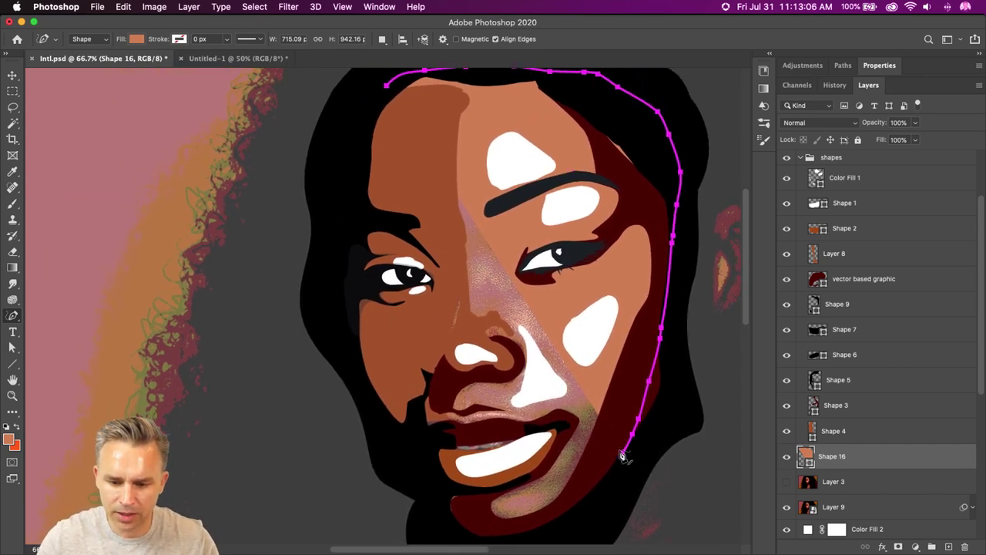
pyautogui.click(623, 455)
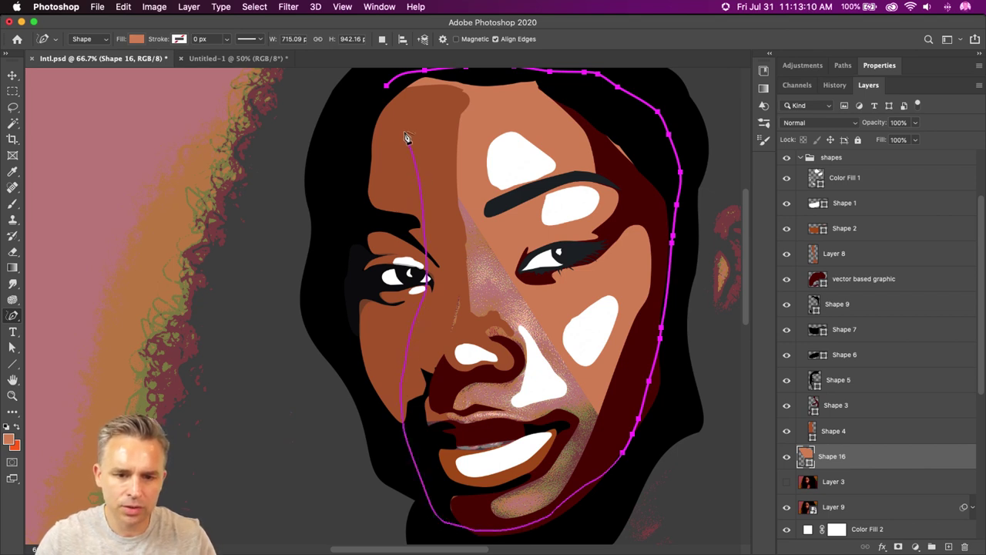
pyautogui.click(388, 87)
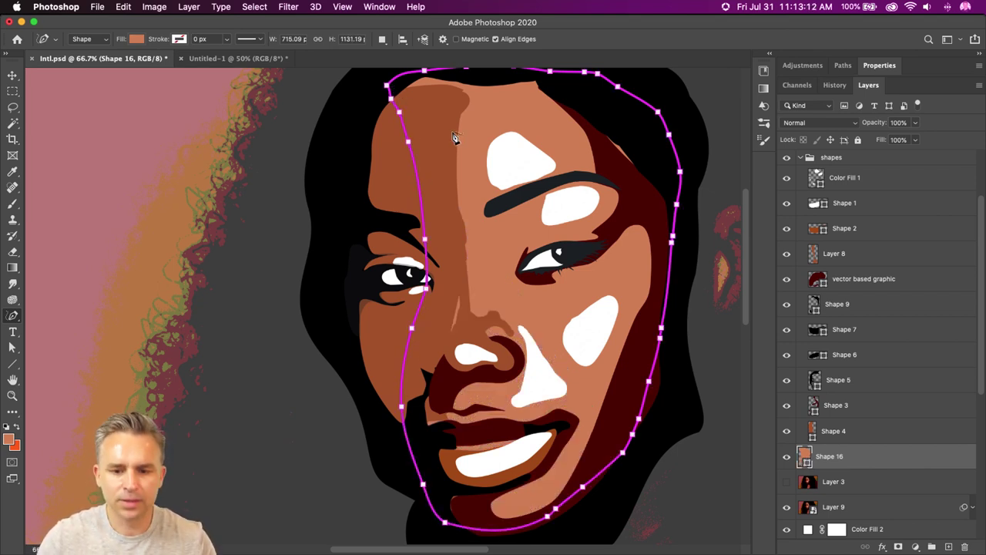
pyautogui.click(13, 74)
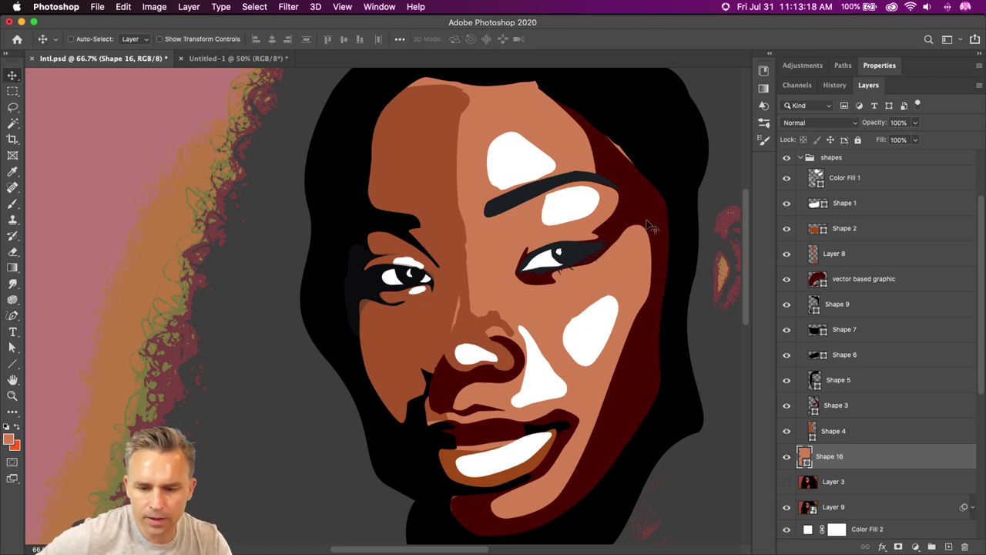
# Toggle Layer 8's visibility to check the nose shading, then load its pixels as a selection.
pyautogui.click(843, 256)
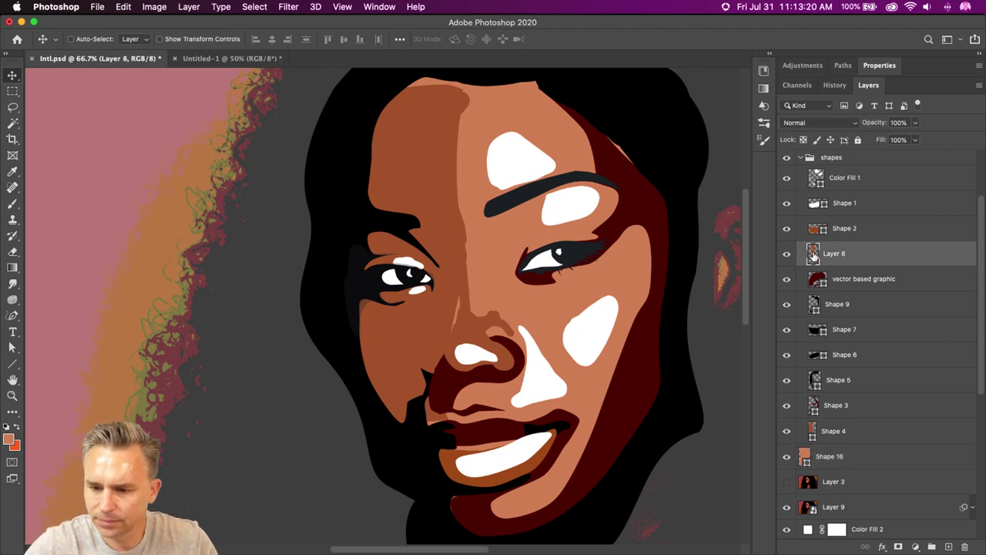
pyautogui.click(787, 255)
pyautogui.click(787, 255)
pyautogui.click(787, 255)
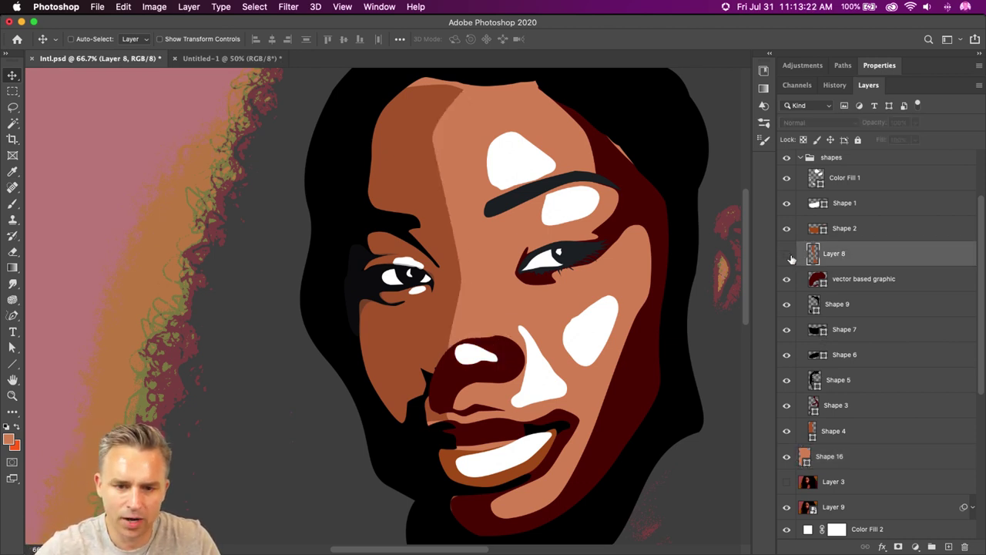
pyautogui.click(787, 255)
pyautogui.keyDown('super'); pyautogui.click(813, 256); pyautogui.keyUp('super')
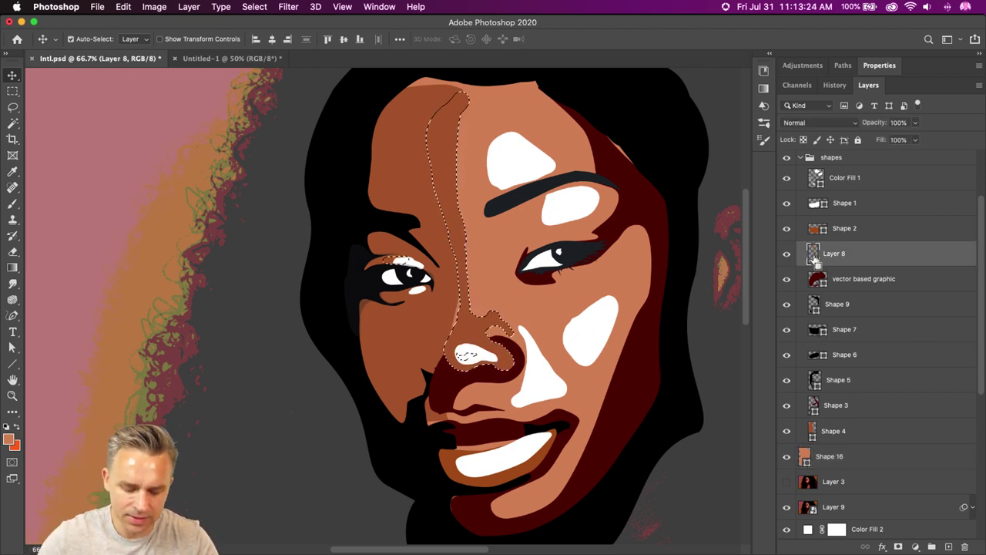
pyautogui.press('super+plus')
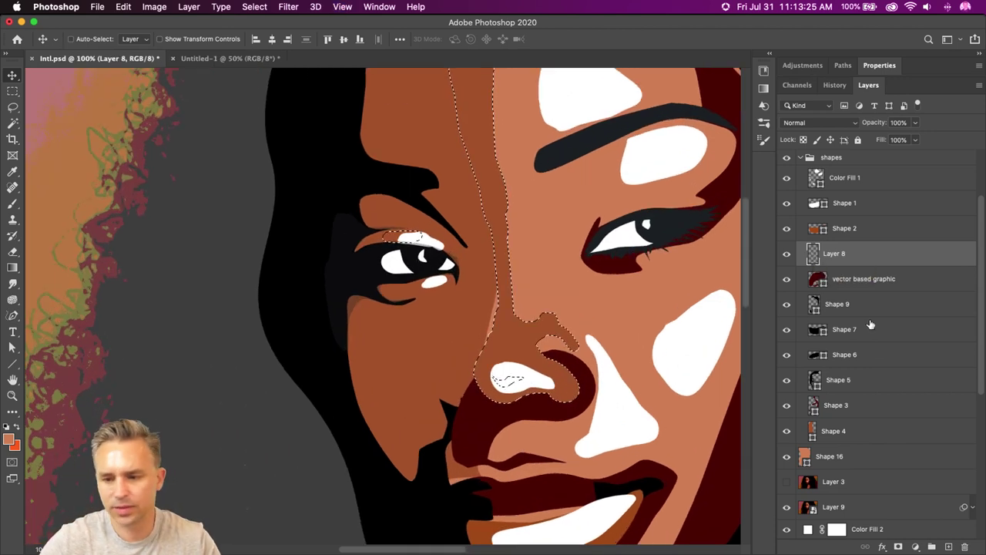
# Add a new empty layer and convert the nose selection into a work path.
pyautogui.click(949, 546)
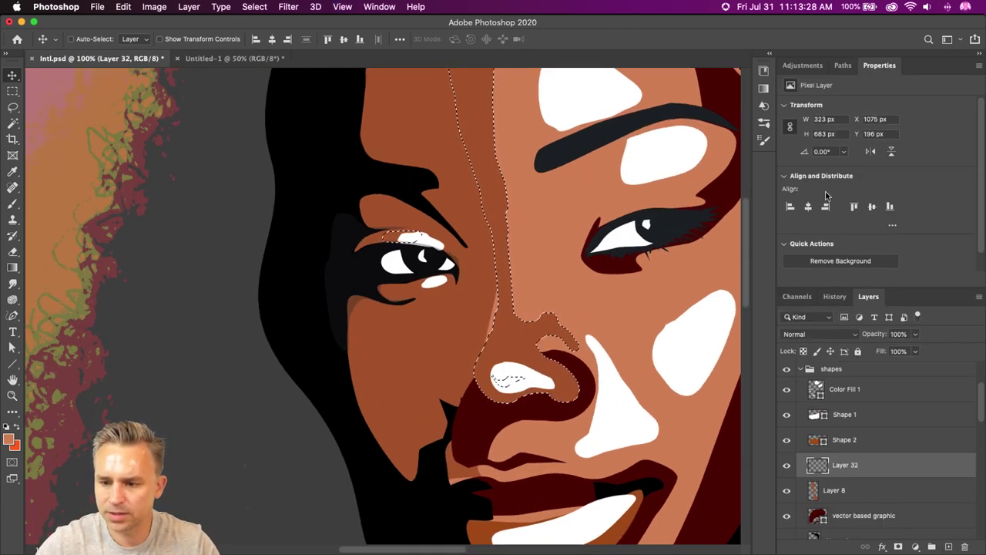
pyautogui.click(842, 65)
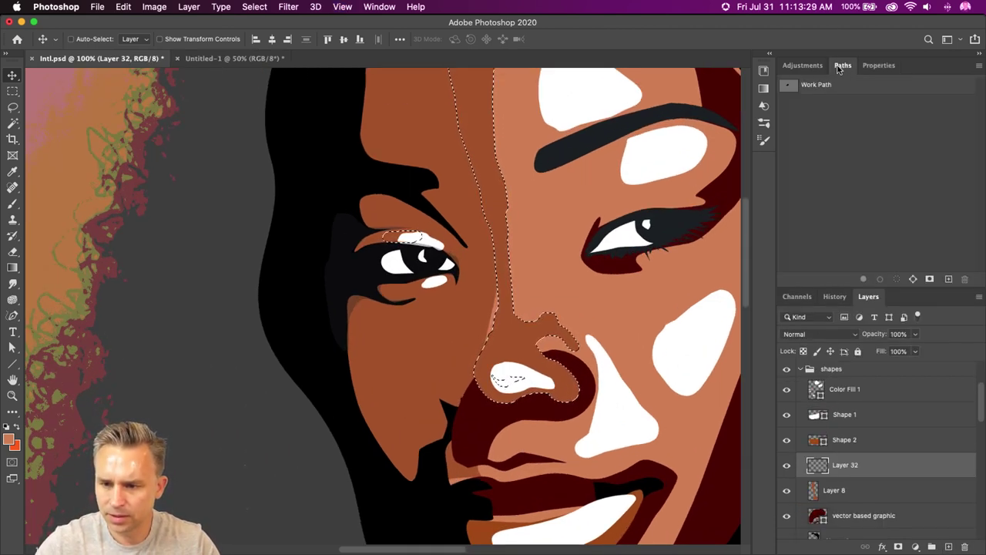
pyautogui.click(913, 279)
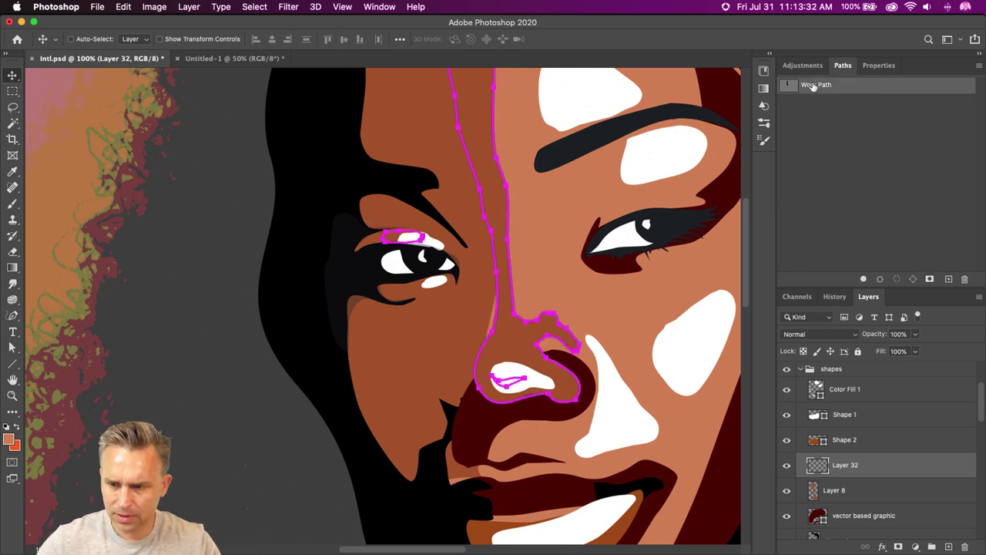
# Start a Solid Color fill layer, cancel it, and bring up the fill layer list again.
pyautogui.click(916, 547)
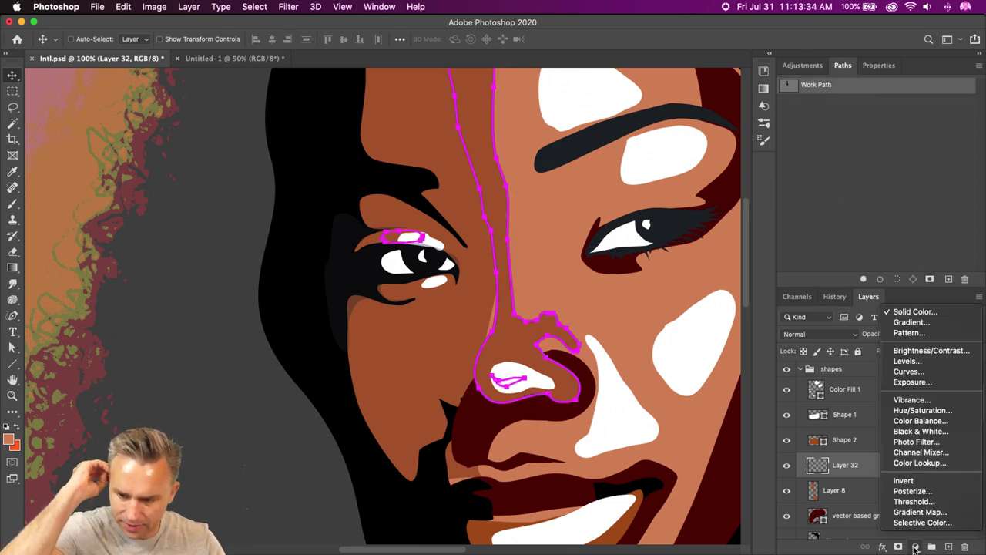
pyautogui.click(953, 316)
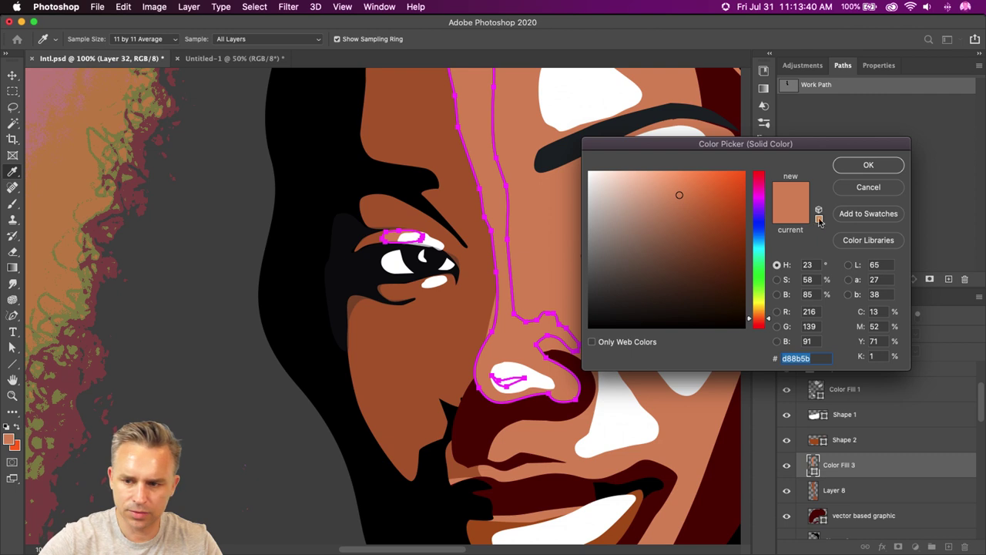
pyautogui.press('Escape')
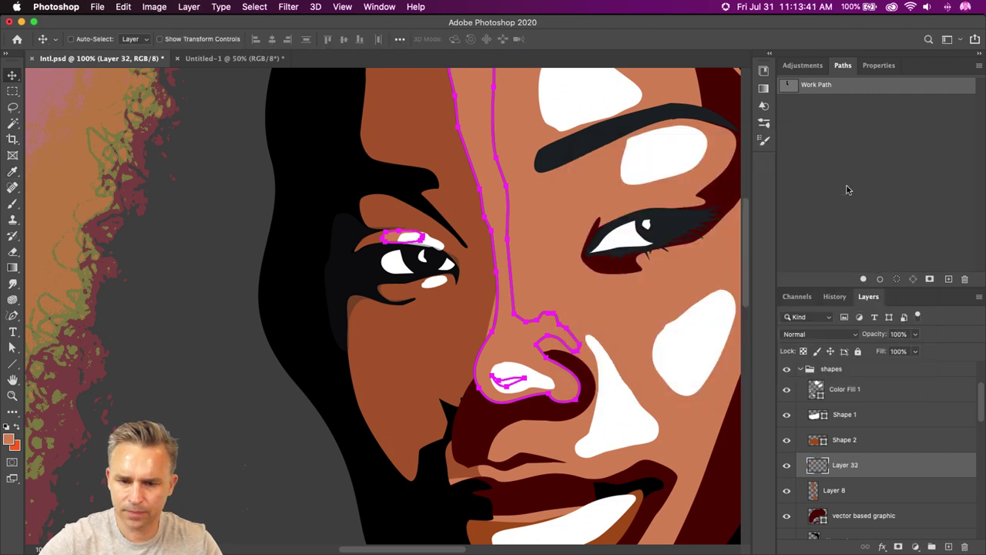
pyautogui.click(915, 547)
pyautogui.press('Escape')
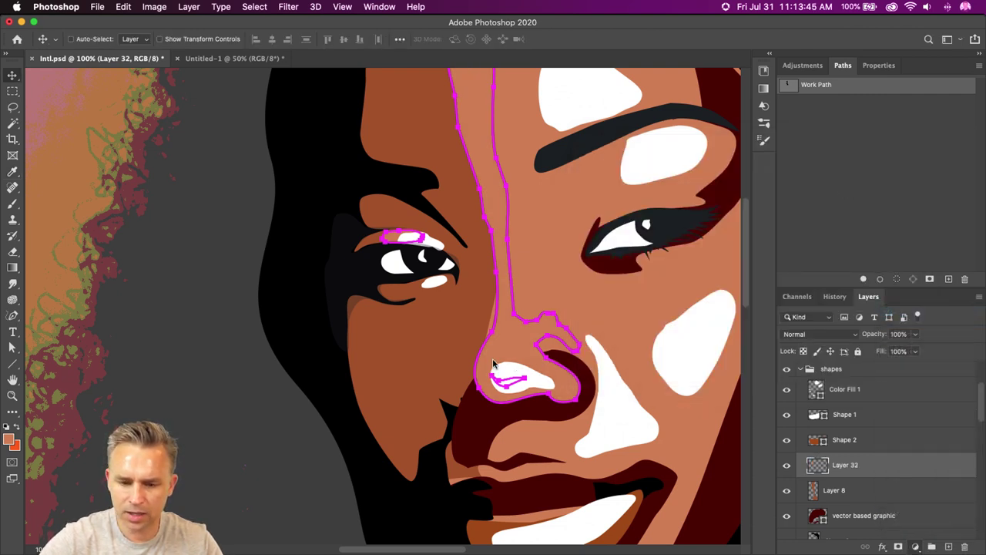
# Confirm the fill colour, then move three nose path anchors with Direct Selection.
pyautogui.click(838, 166)
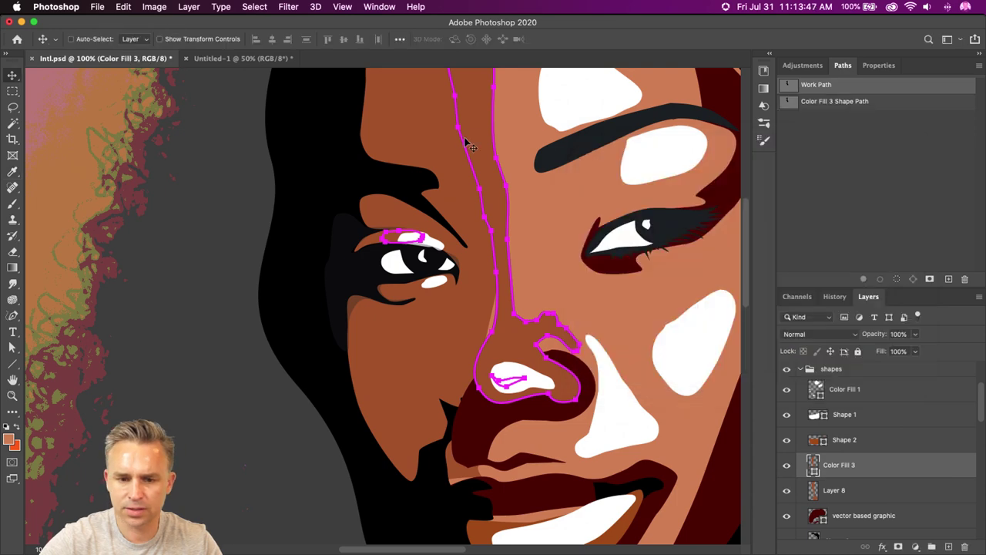
pyautogui.press('super+plus')
pyautogui.press('super+plus')
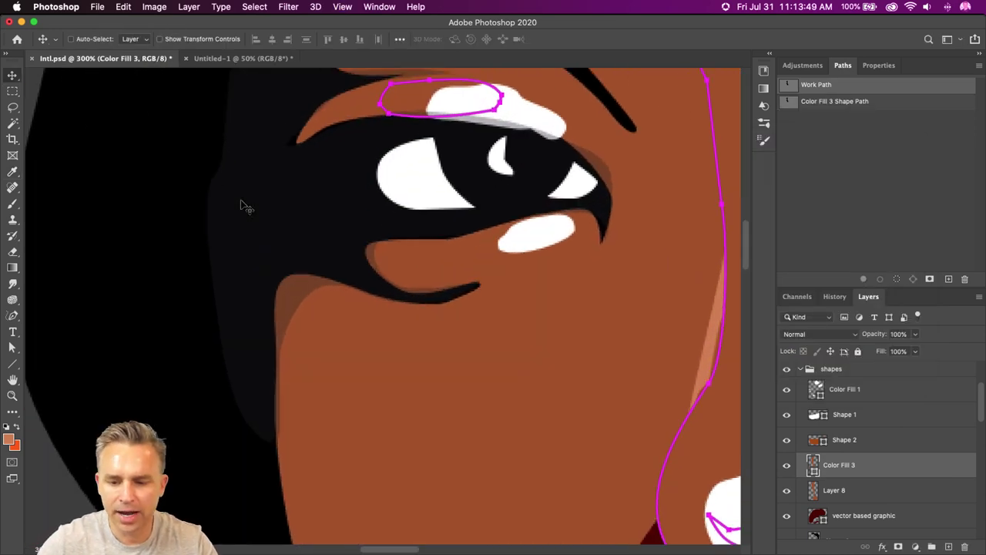
pyautogui.moveTo(437, 388); pyautogui.dragTo(42, 337)
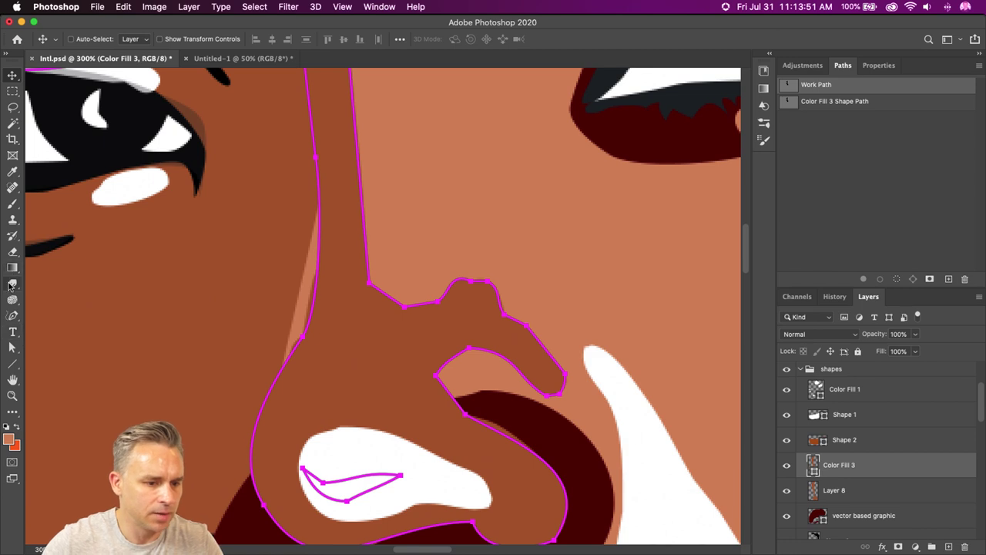
pyautogui.click(12, 347)
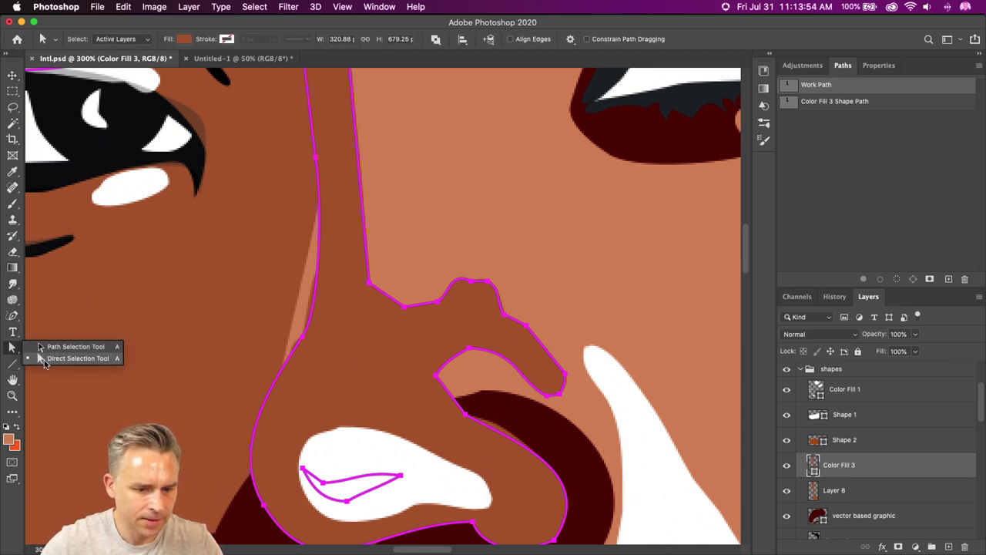
pyautogui.click(44, 360)
pyautogui.click(304, 339)
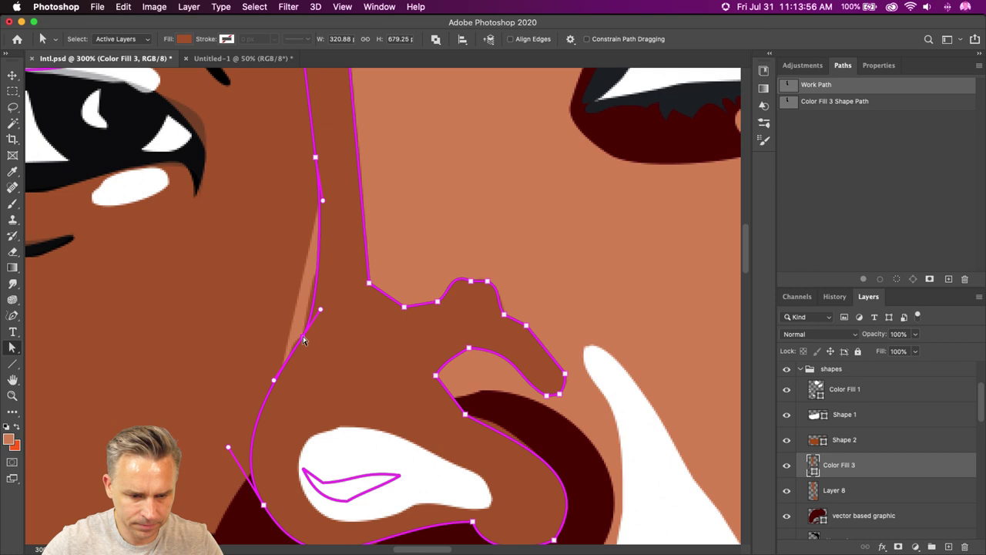
pyautogui.moveTo(303, 339); pyautogui.dragTo(278, 337)
pyautogui.moveTo(470, 281); pyautogui.dragTo(453, 293)
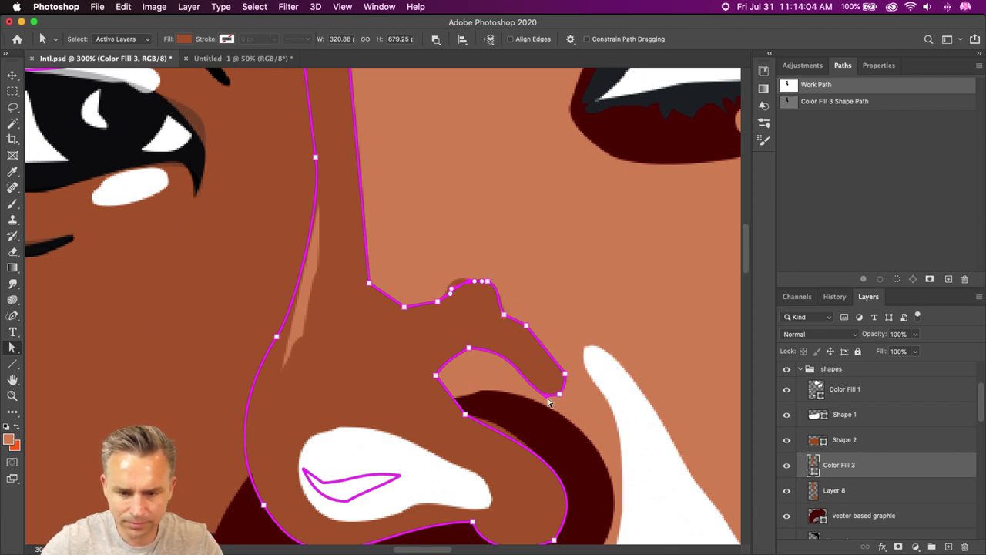
pyautogui.moveTo(565, 376); pyautogui.dragTo(546, 373)
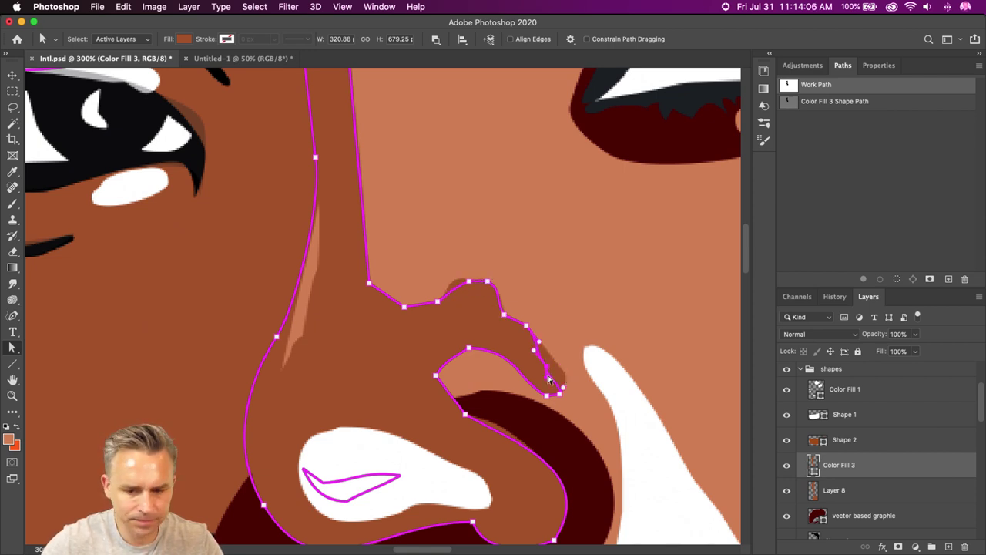
# Remove four anchors from the nose path and delete Layer 8.
pyautogui.click(12, 348)
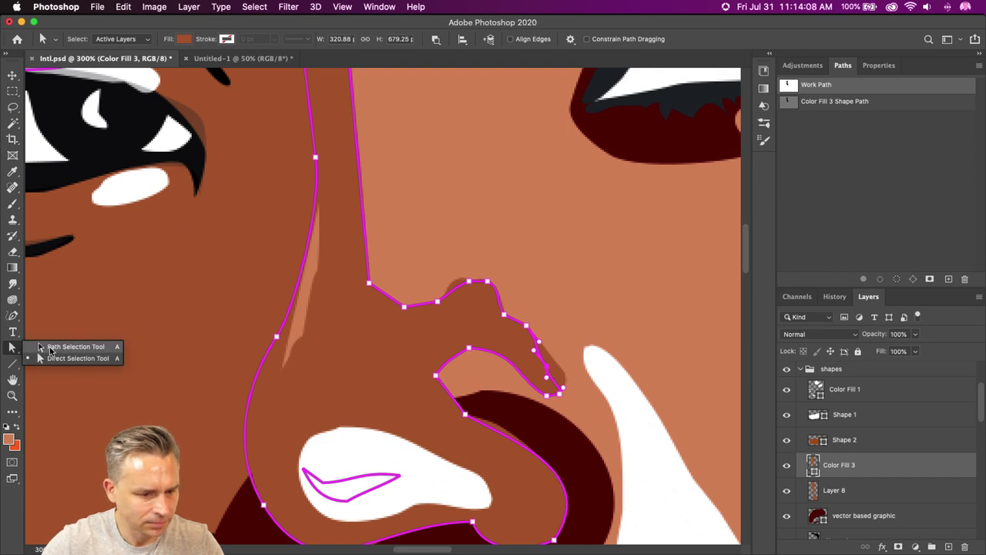
pyautogui.moveTo(13, 315); pyautogui.dragTo(61, 362)
pyautogui.click(547, 371)
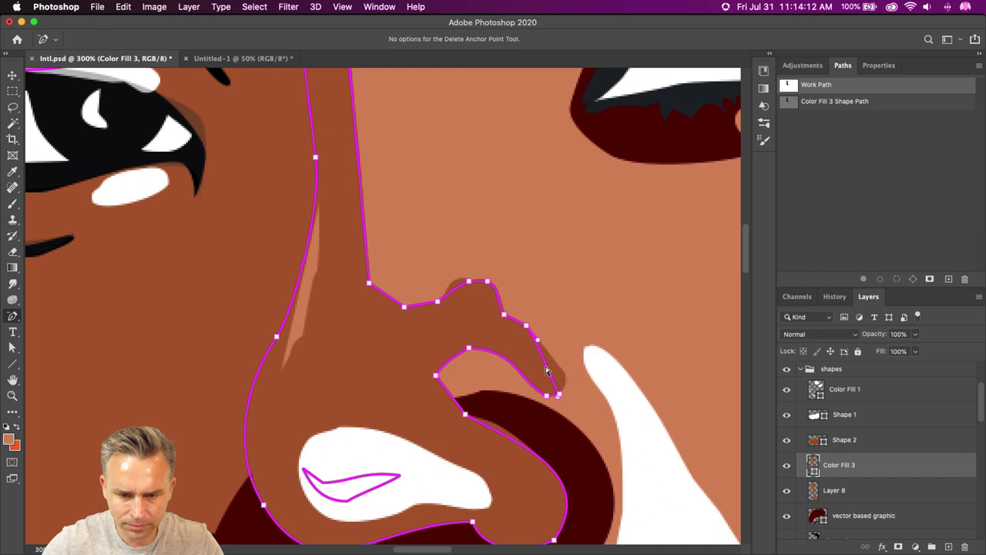
pyautogui.click(468, 284)
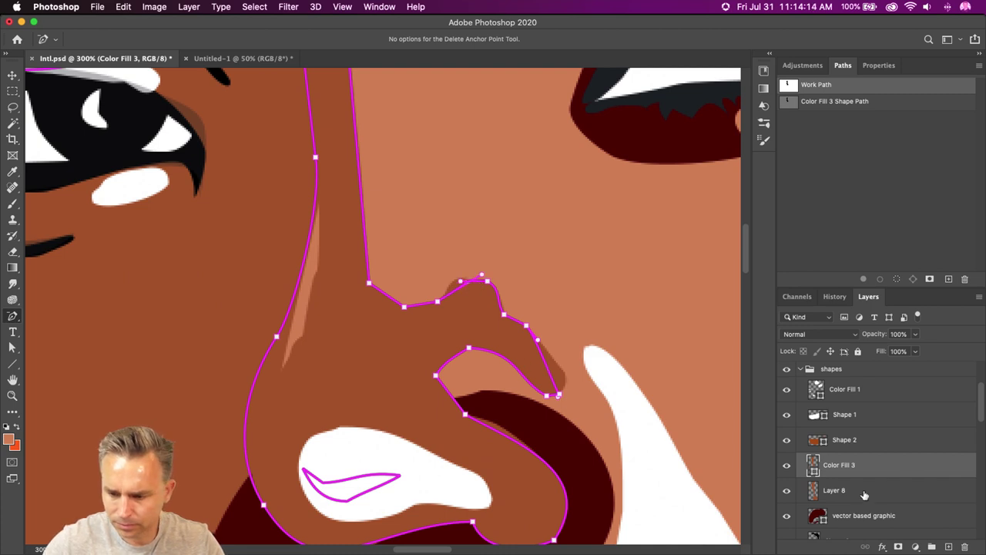
pyautogui.moveTo(864, 494); pyautogui.dragTo(963, 546)
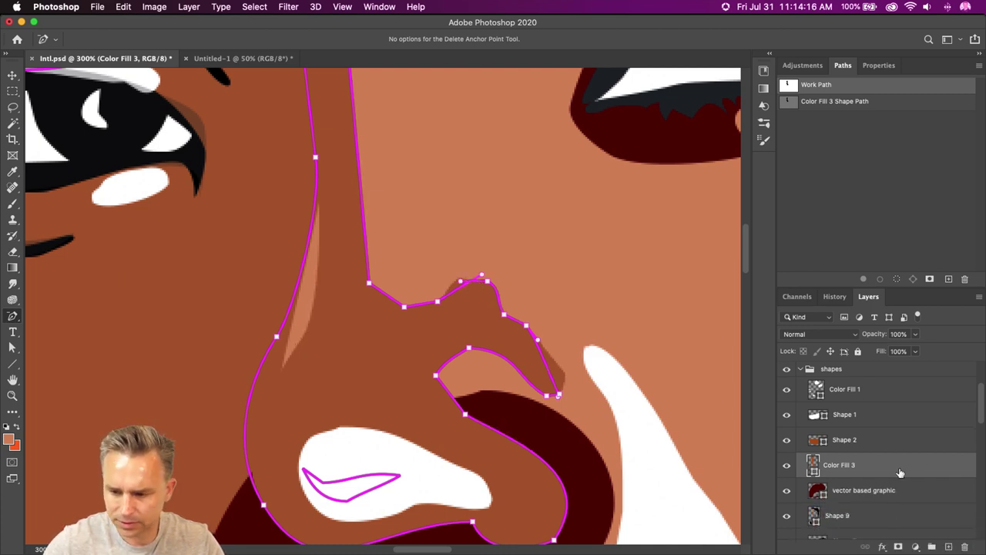
pyautogui.scroll(-1, 867, 464)
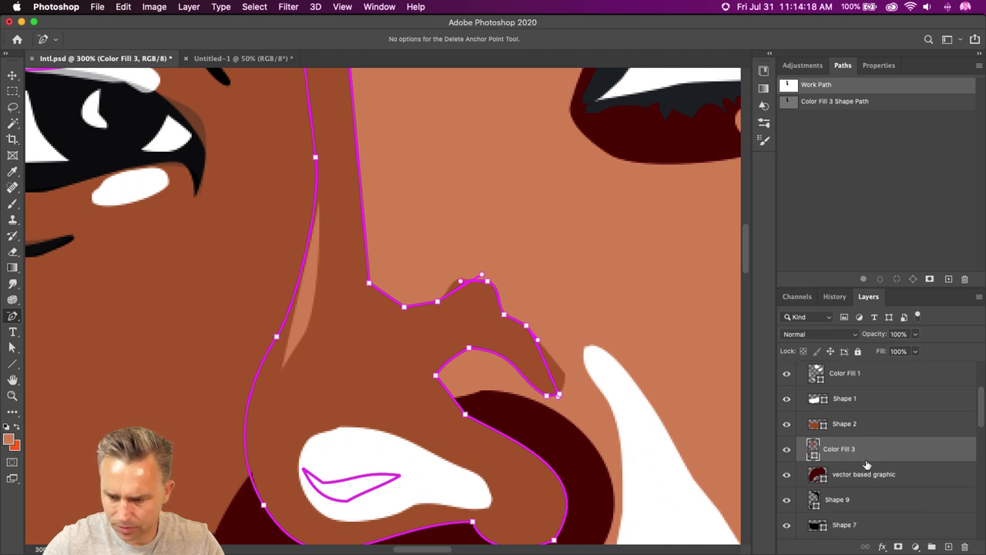
pyautogui.click(276, 337)
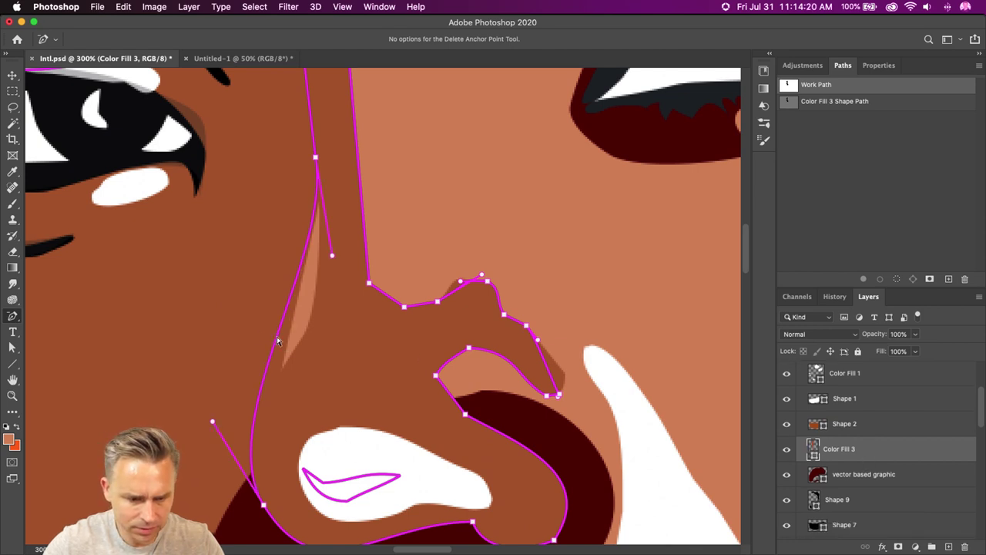
pyautogui.click(527, 327)
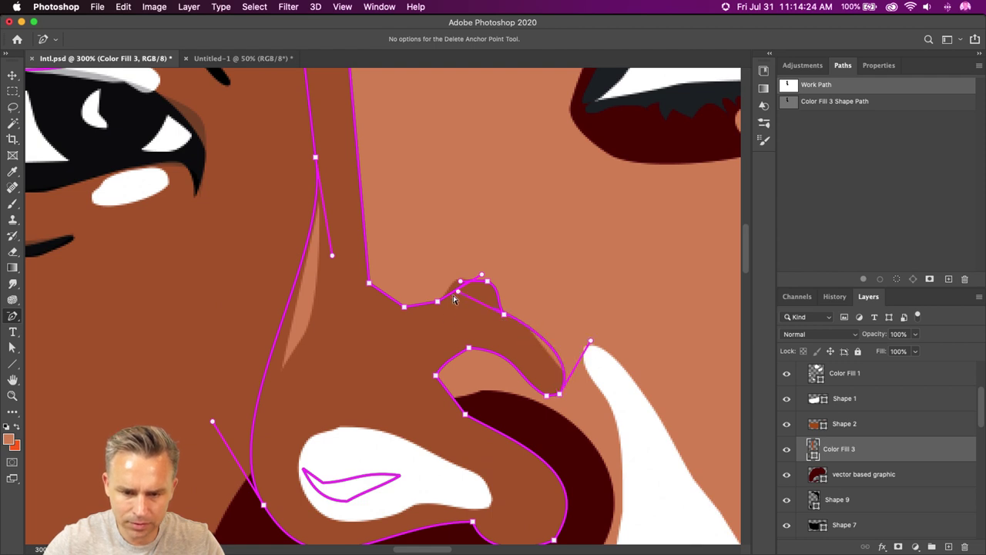
# Select Shape 2, hide the path outlines, then select Color Fill 3 to show its path.
pyautogui.click(12, 75)
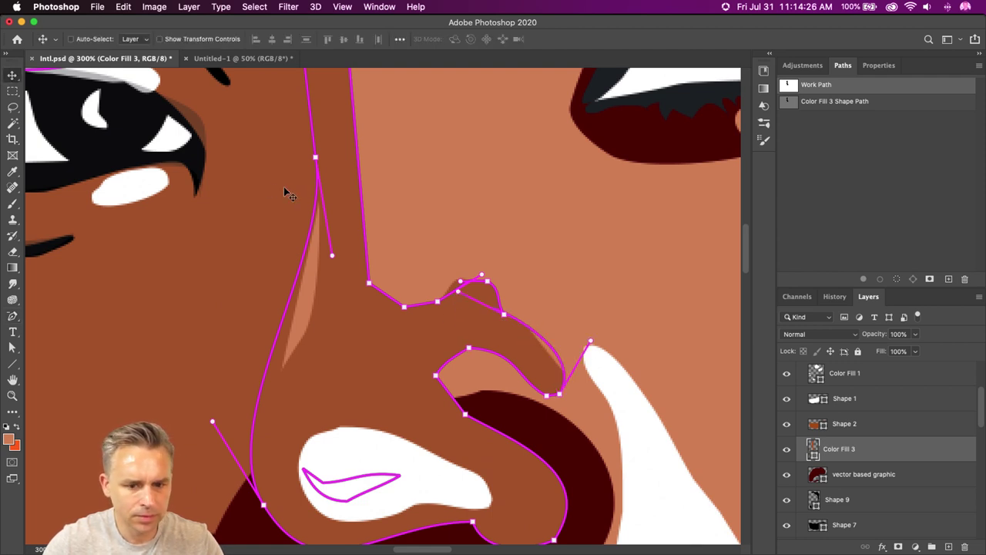
pyautogui.click(835, 426)
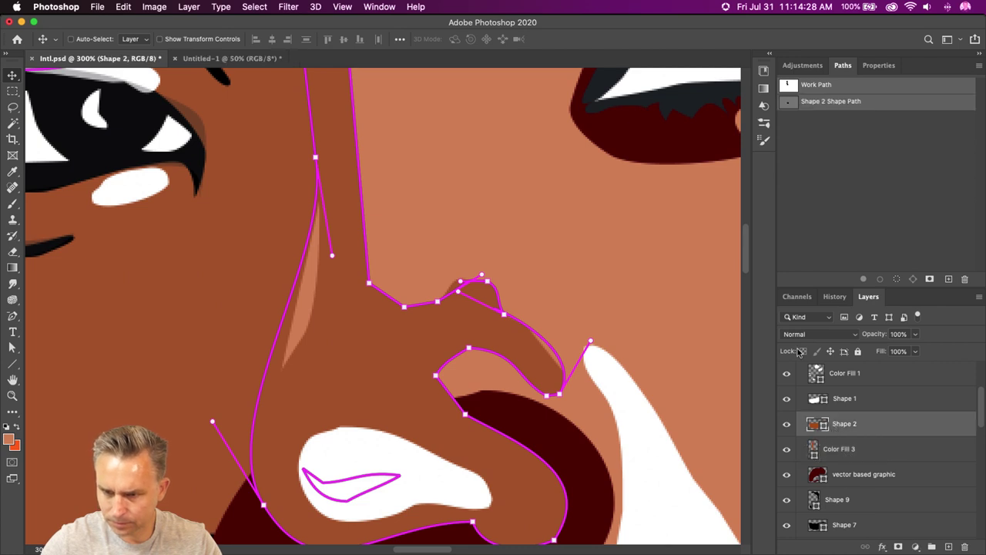
pyautogui.click(806, 257)
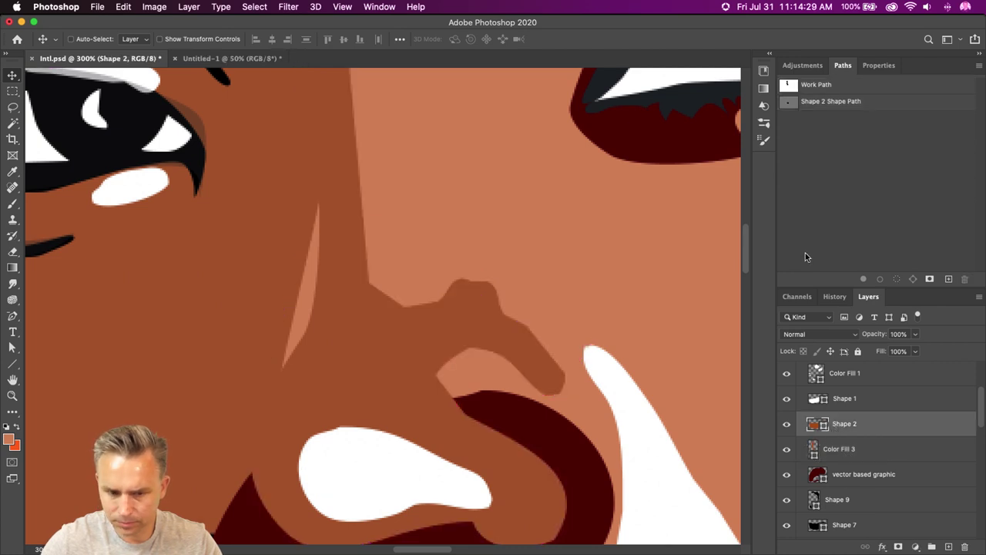
pyautogui.click(832, 453)
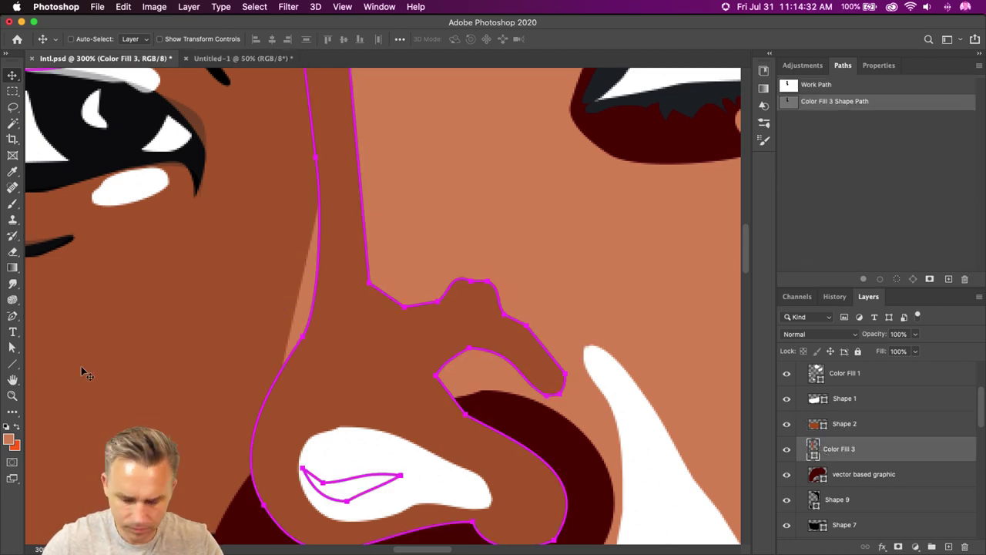
# Delete two more anchors near the nose tip, then return to the Pen tool.
pyautogui.click(9, 318)
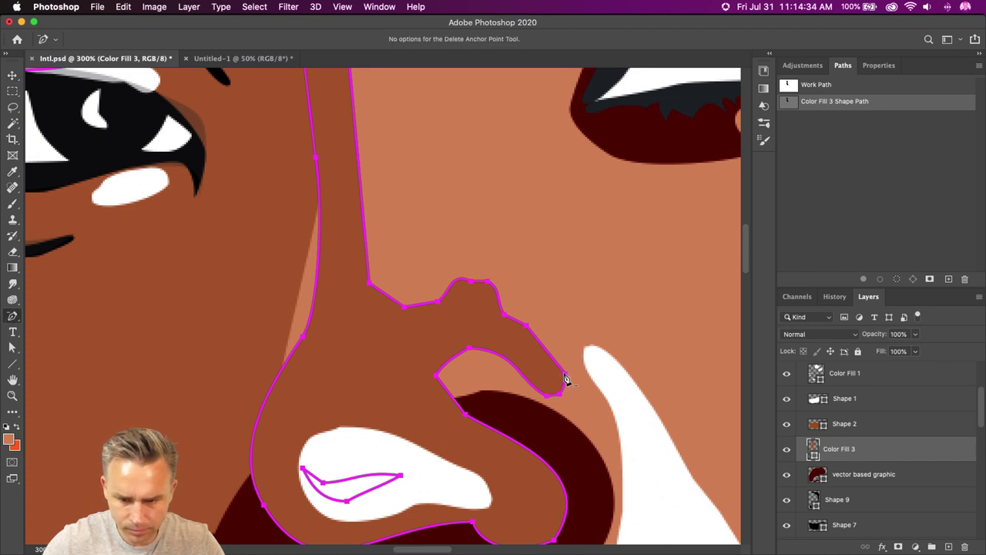
pyautogui.click(527, 329)
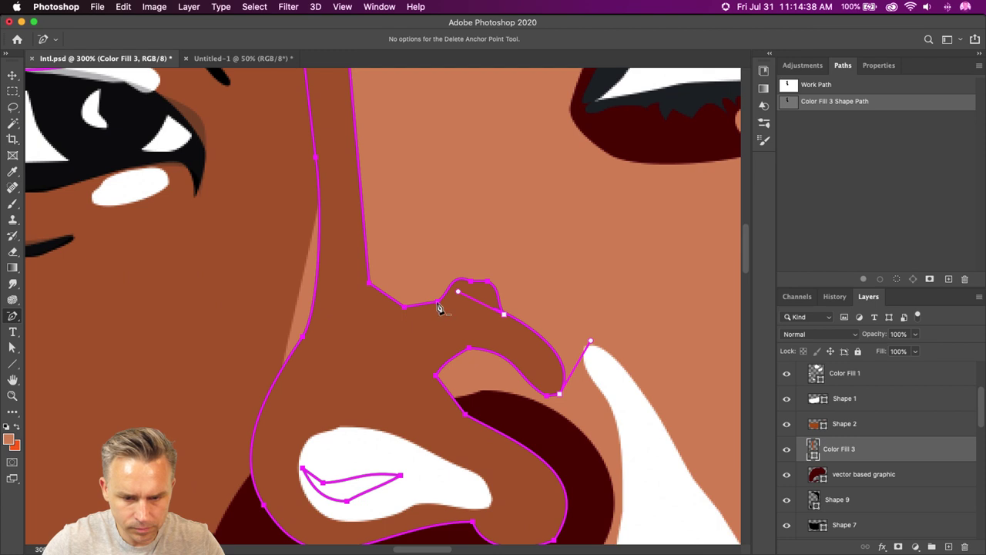
pyautogui.click(504, 313)
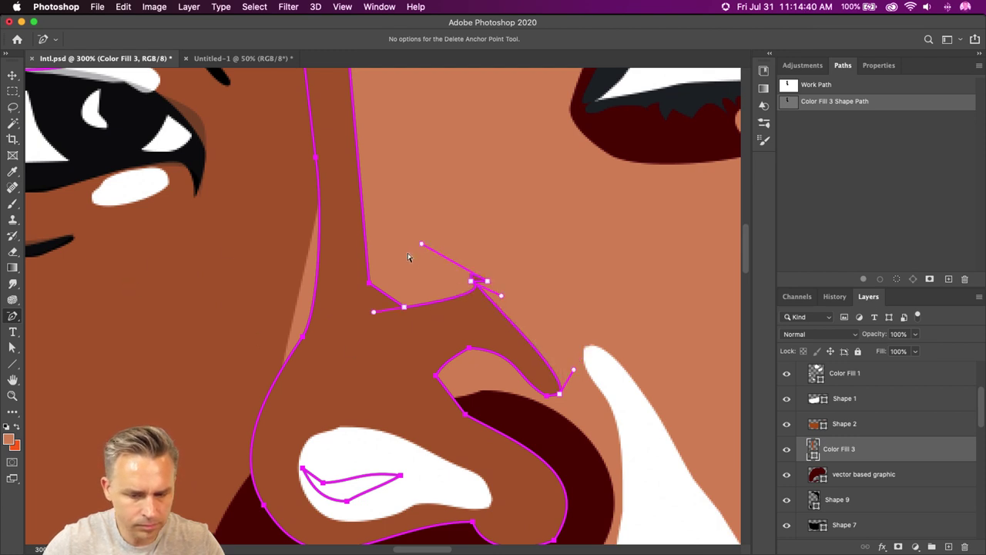
pyautogui.rightClick(12, 316)
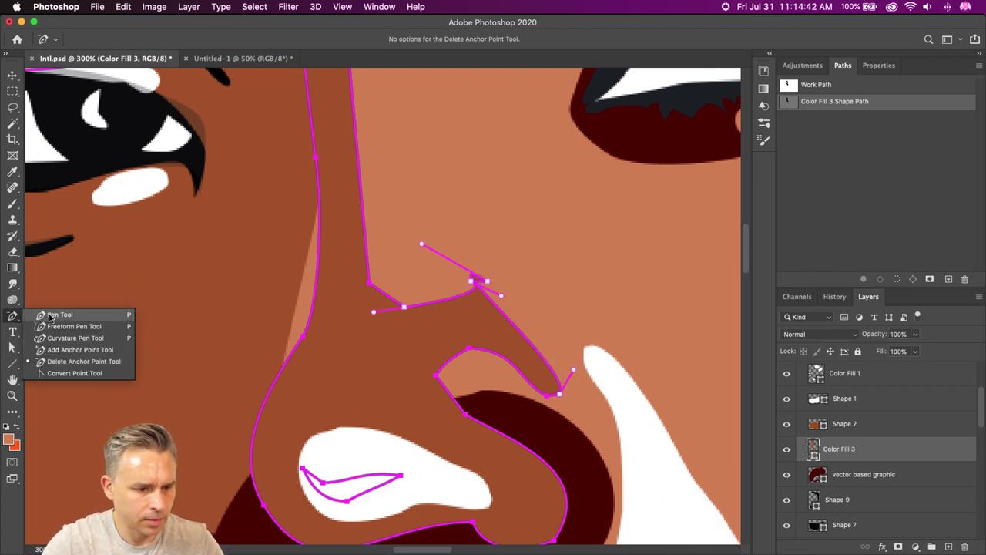
pyautogui.click(50, 316)
# Smooth the nose curve by moving an anchor and lengthening the top and lower anchor handles.
pyautogui.click(12, 347)
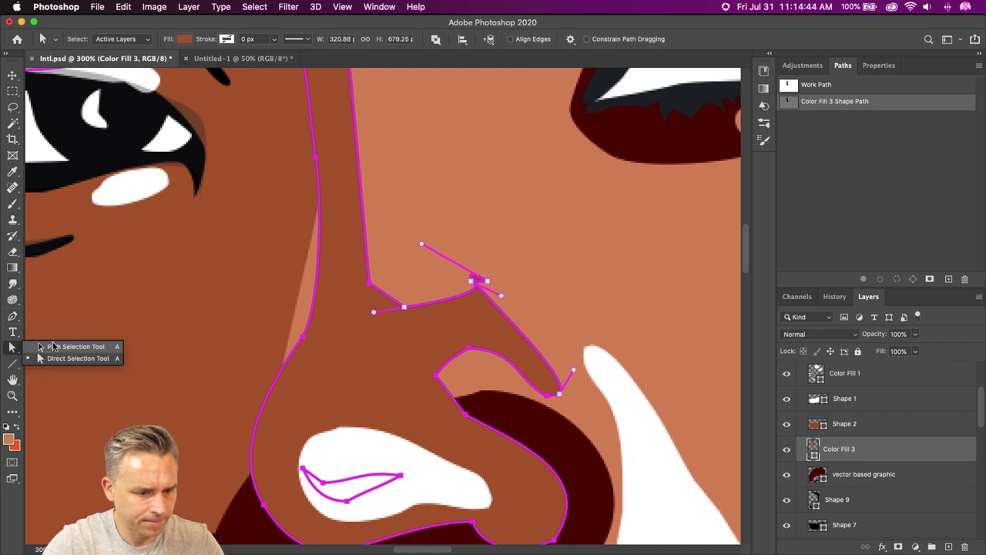
pyautogui.moveTo(401, 311); pyautogui.dragTo(366, 302)
pyautogui.click(365, 289)
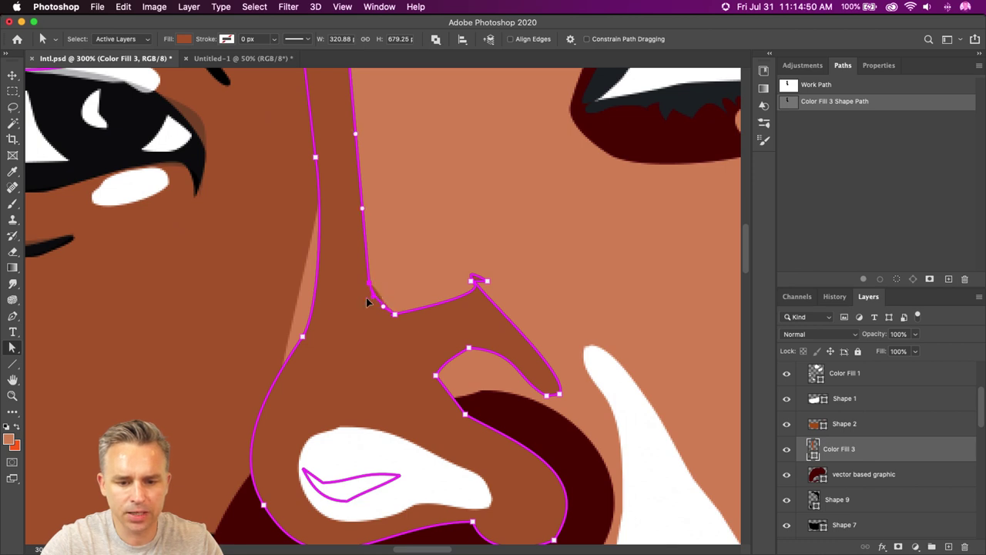
pyautogui.click(471, 280)
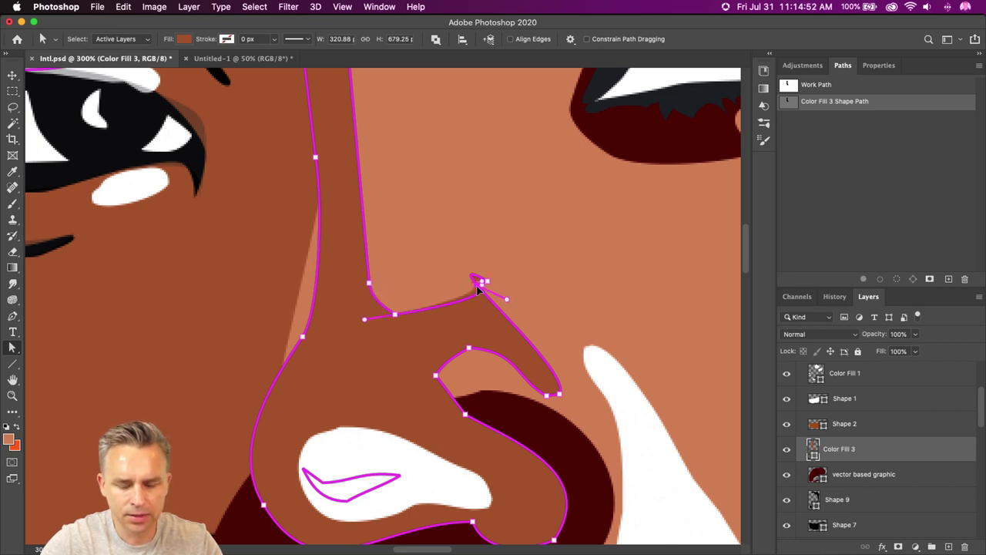
pyautogui.moveTo(466, 286); pyautogui.dragTo(495, 305)
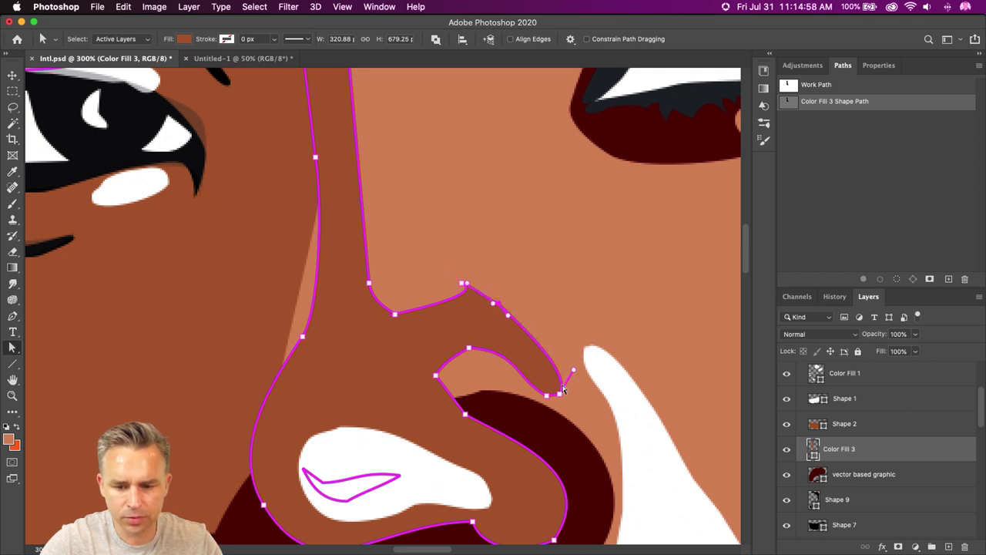
pyautogui.moveTo(573, 374); pyautogui.dragTo(523, 355)
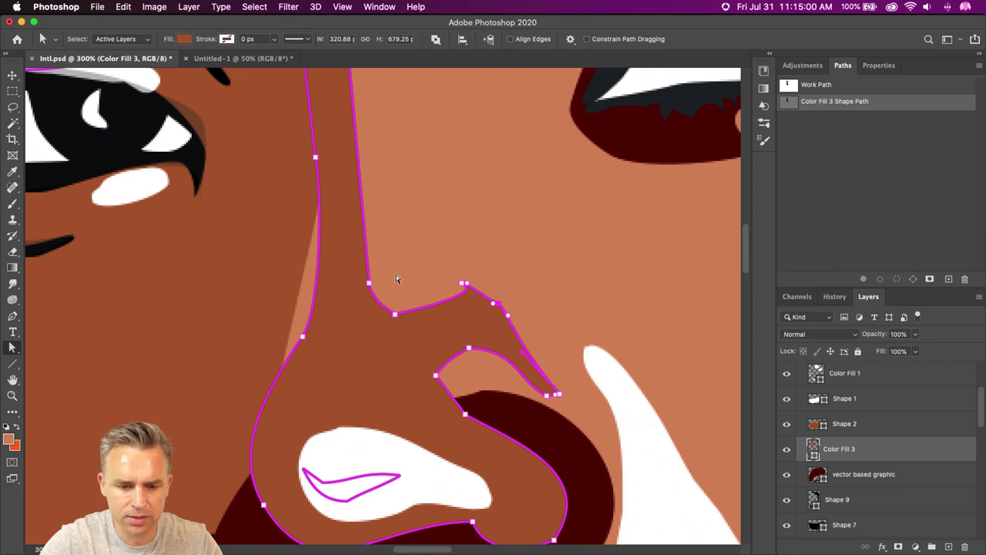
pyautogui.moveTo(366, 322); pyautogui.dragTo(406, 316)
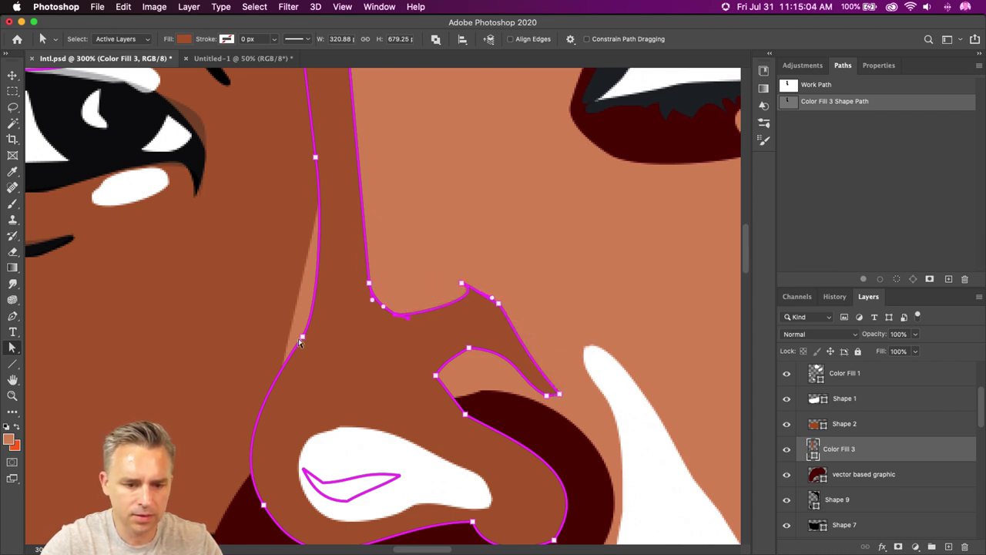
# Pull the lower-right mouth anchor up and left, then zoom out to the whole portrait.
pyautogui.moveTo(300, 343); pyautogui.dragTo(320, 204)
pyautogui.scroll(2, 314, 226)
pyautogui.hscroll(2, 314, 226)
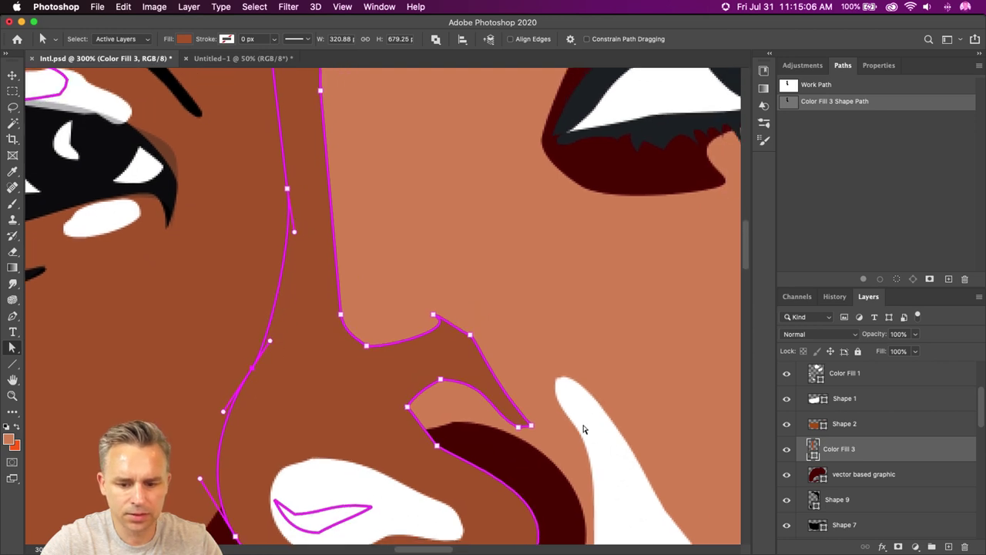
pyautogui.click(517, 426)
pyautogui.moveTo(518, 426); pyautogui.dragTo(428, 386)
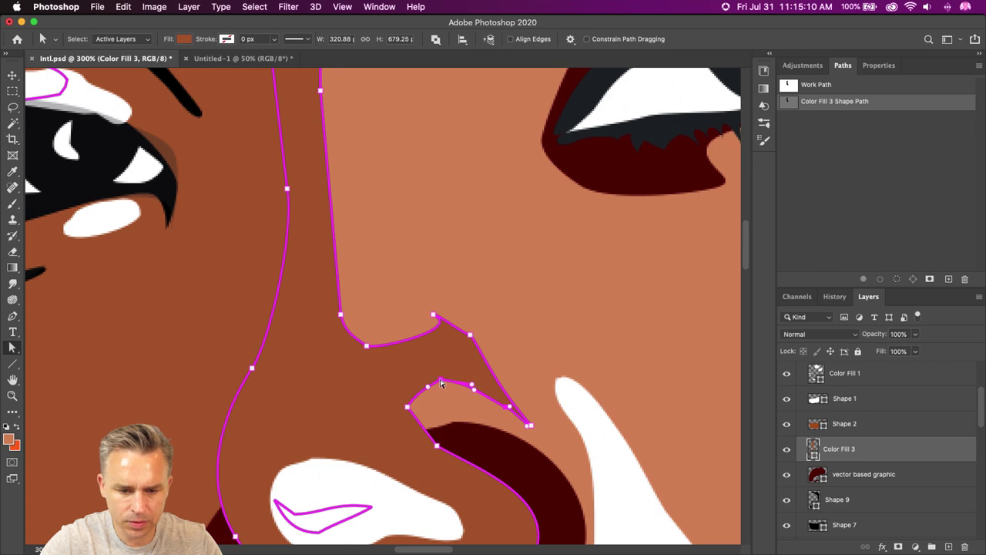
pyautogui.press('super+0')
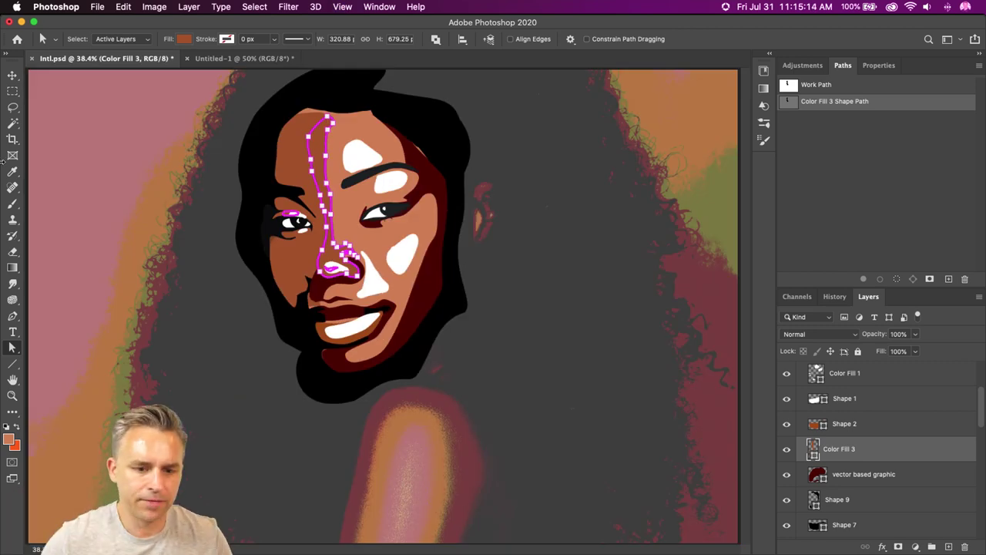
# Check the Shape 9, Shape 4 and Shape 16 outlines, then add a new layer above Layer 3.
pyautogui.click(11, 92)
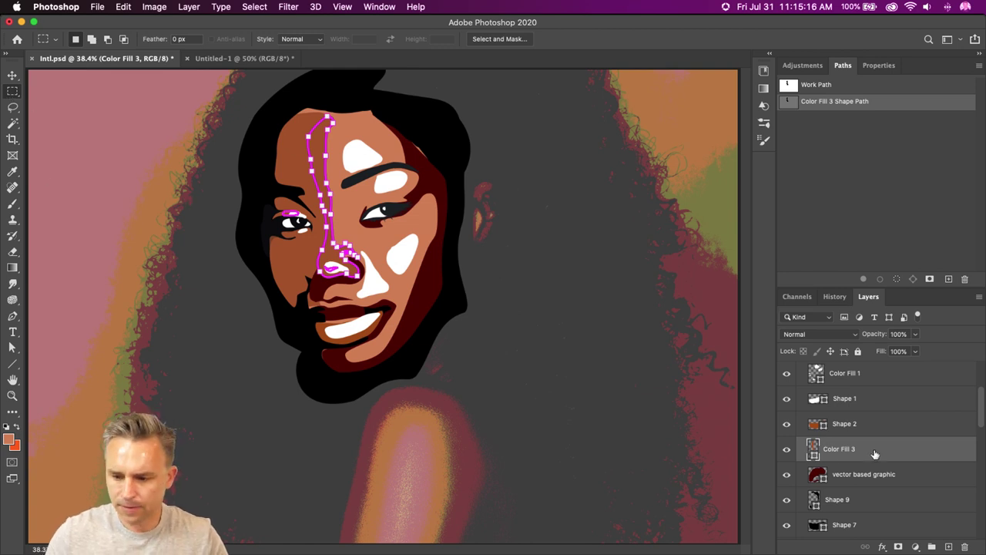
pyautogui.click(846, 484)
pyautogui.click(845, 500)
pyautogui.scroll(-2, 848, 504)
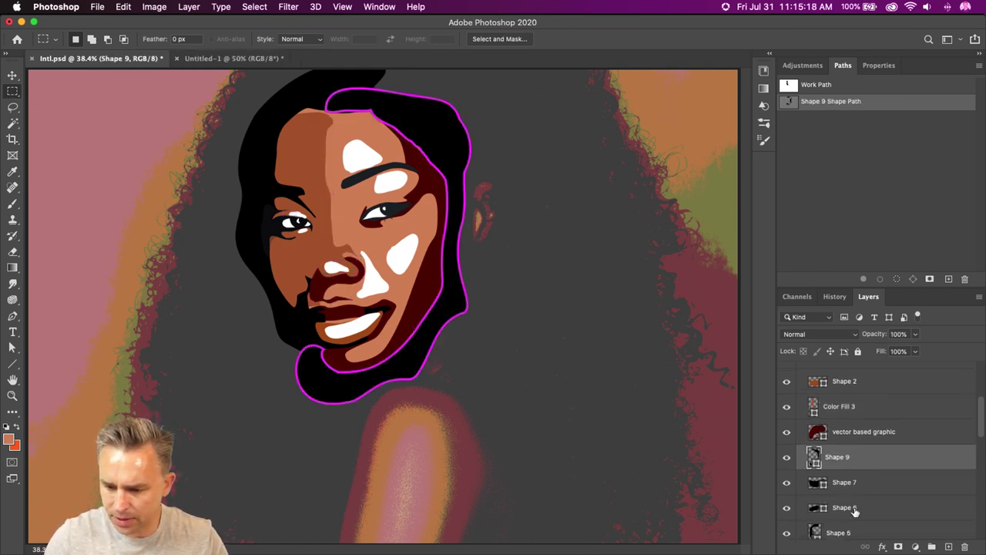
pyautogui.scroll(-3, 848, 501)
pyautogui.click(833, 500)
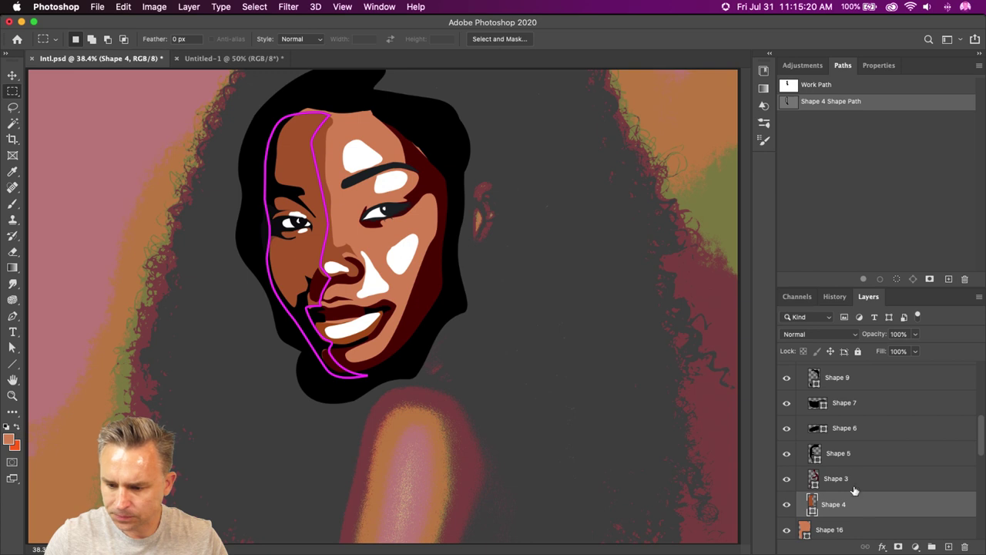
pyautogui.scroll(-1, 874, 508)
pyautogui.click(833, 506)
pyautogui.scroll(-6, 851, 494)
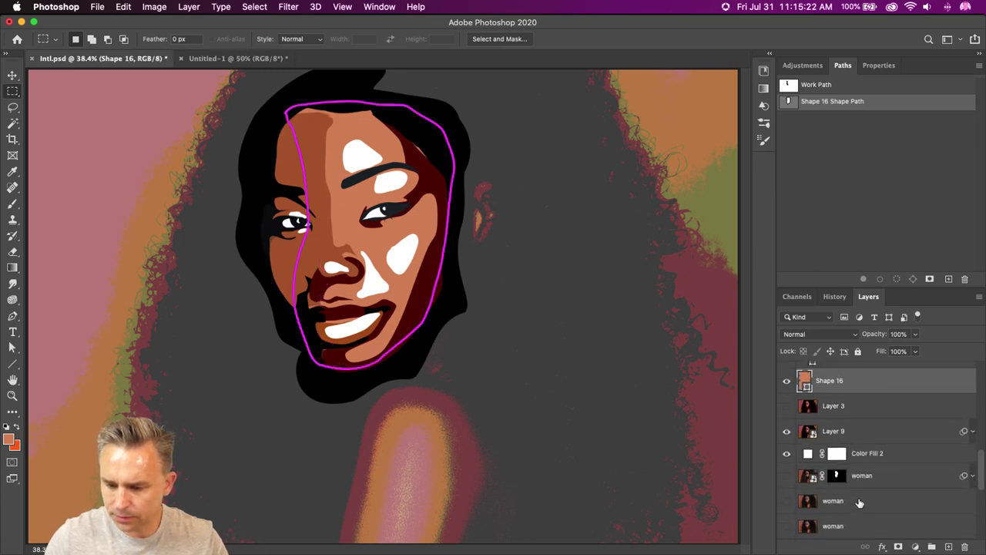
pyautogui.click(841, 387)
pyautogui.click(949, 547)
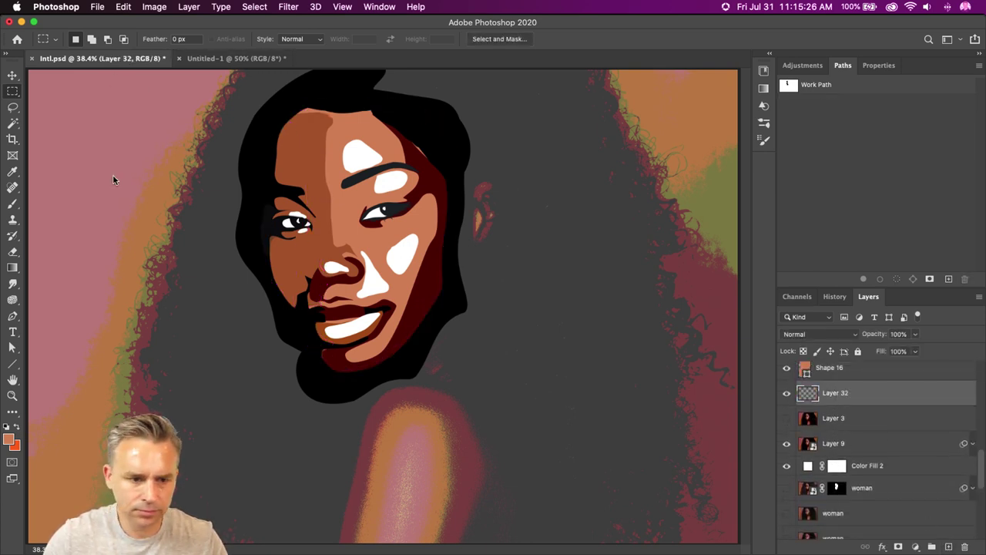
# Select the Freeform Pen Tool and look over the face at different zoom levels.
pyautogui.click(13, 315)
pyautogui.click(70, 326)
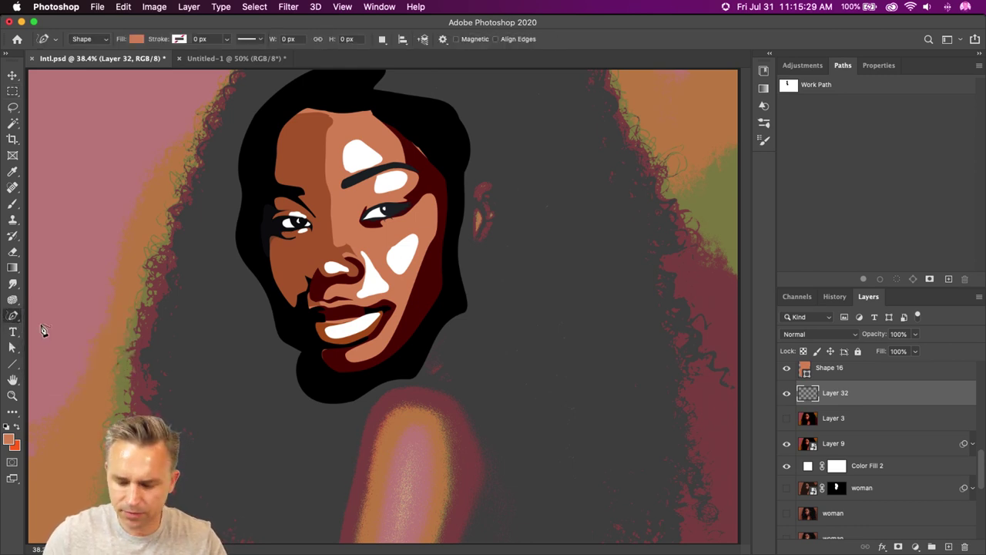
pyautogui.press('super+minus')
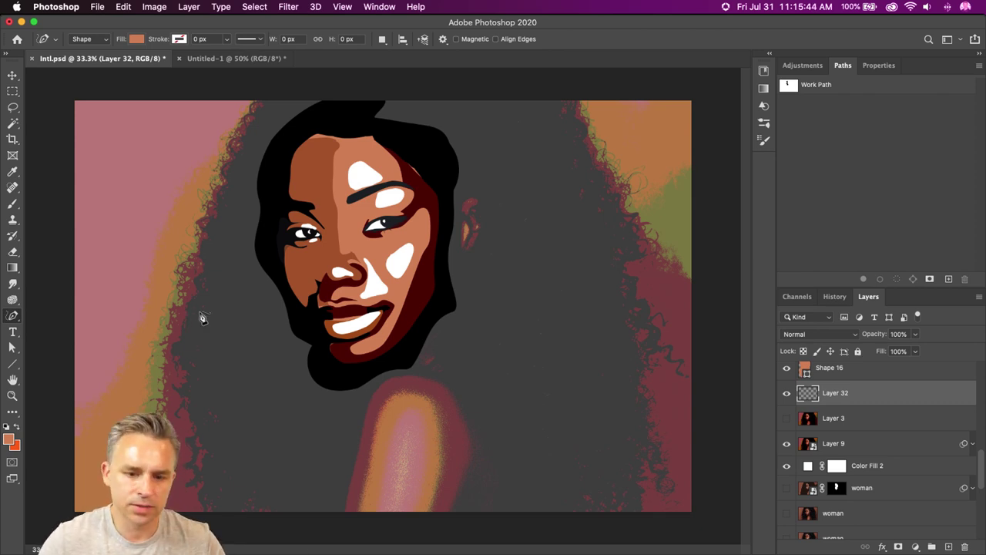
pyautogui.press('super+plus')
pyautogui.press('super+plus')
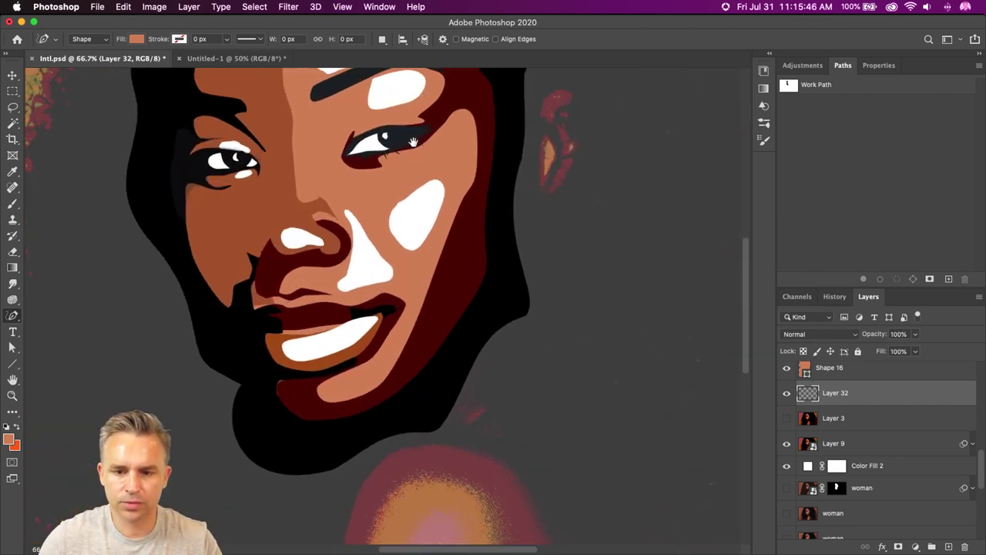
pyautogui.moveTo(416, 148); pyautogui.dragTo(465, 106)
pyautogui.press('super+minus')
pyautogui.press('super+minus')
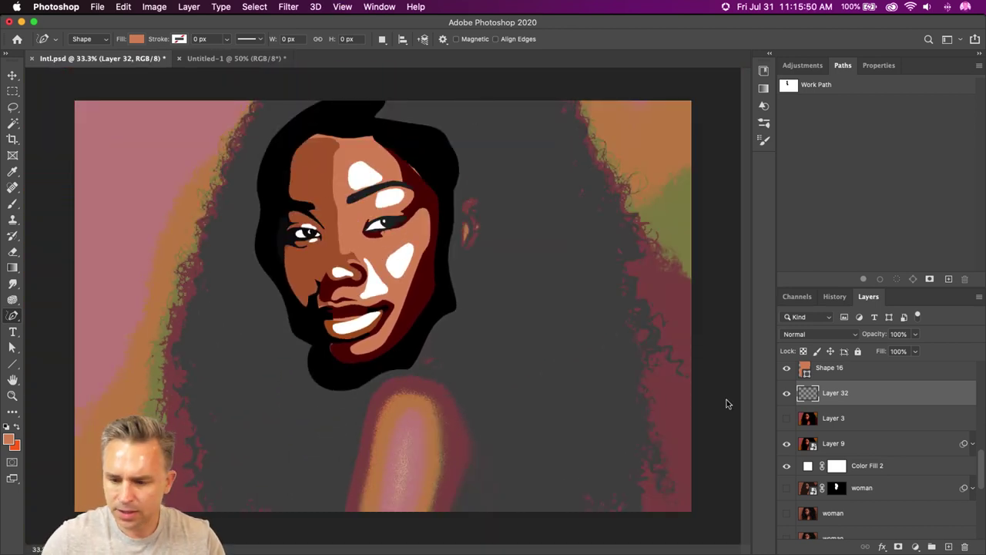
# Raise Layer 9's fill to 100% to blacken the hair, then reselect Layer 32.
pyautogui.click(832, 444)
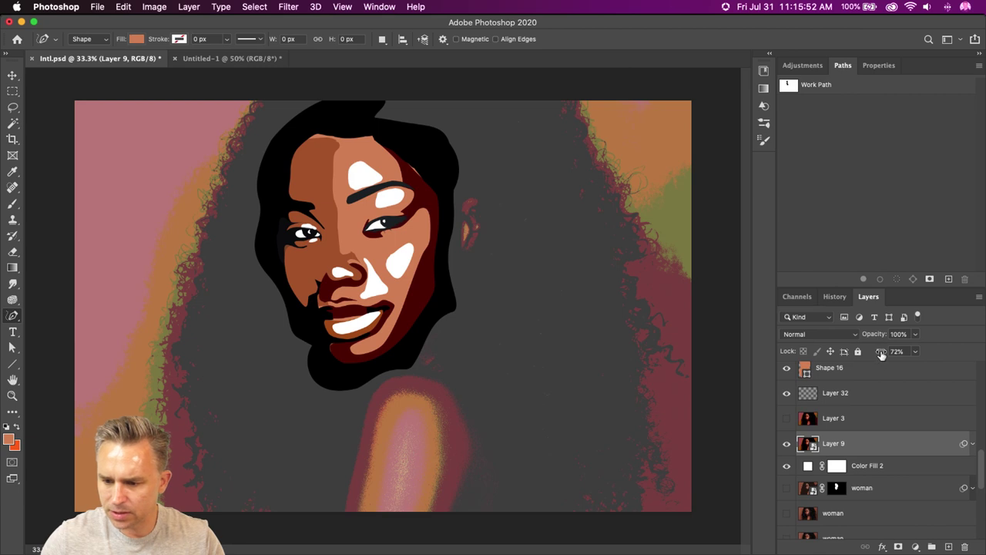
pyautogui.moveTo(884, 352); pyautogui.dragTo(974, 369)
pyautogui.click(846, 394)
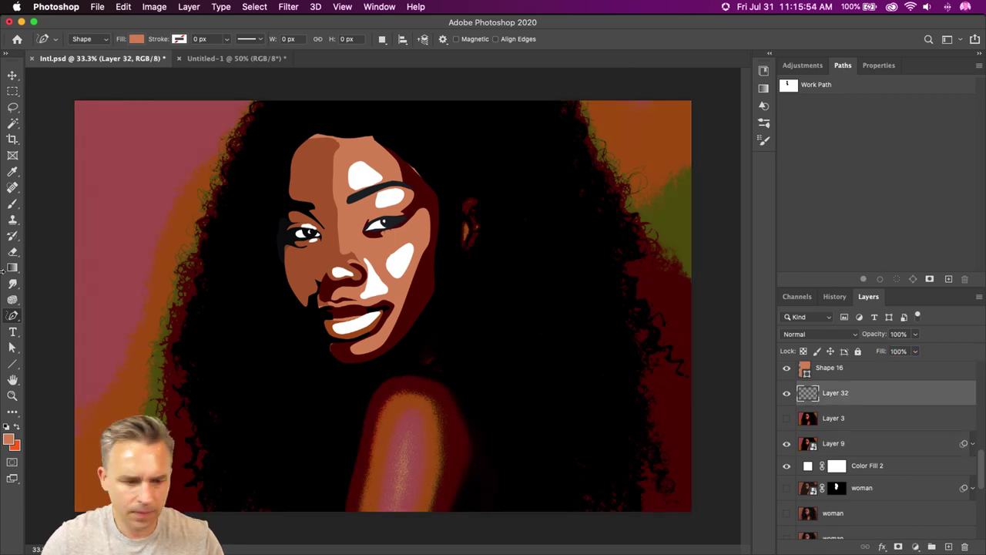
pyautogui.click(9, 317)
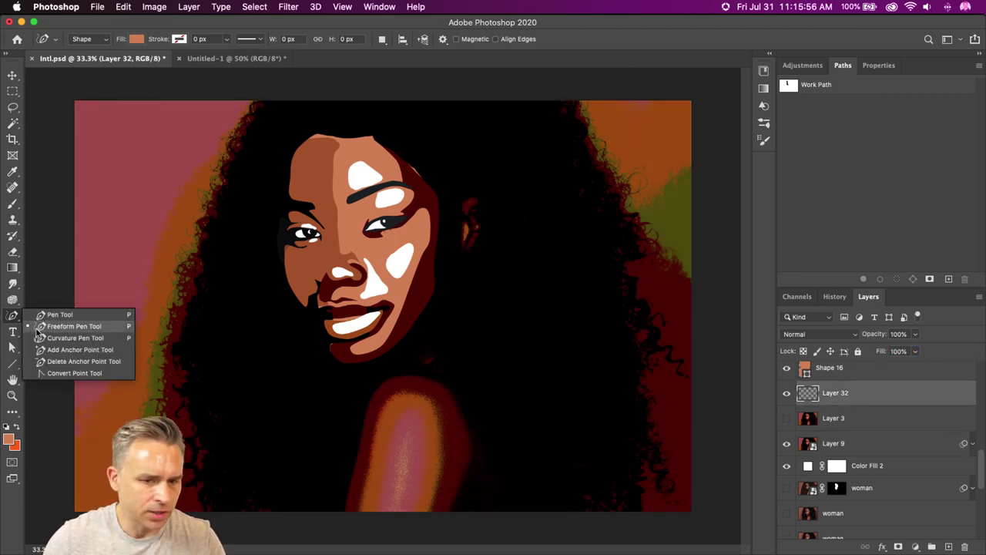
# Choose the Freeform Pen Tool and enable the Magnetic option in the options bar.
pyautogui.click(43, 327)
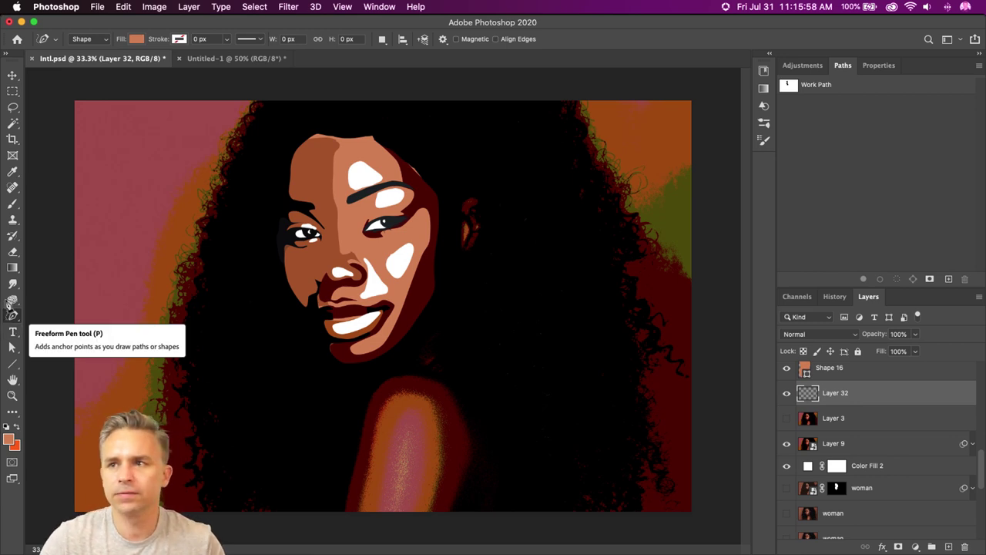
pyautogui.click(11, 110)
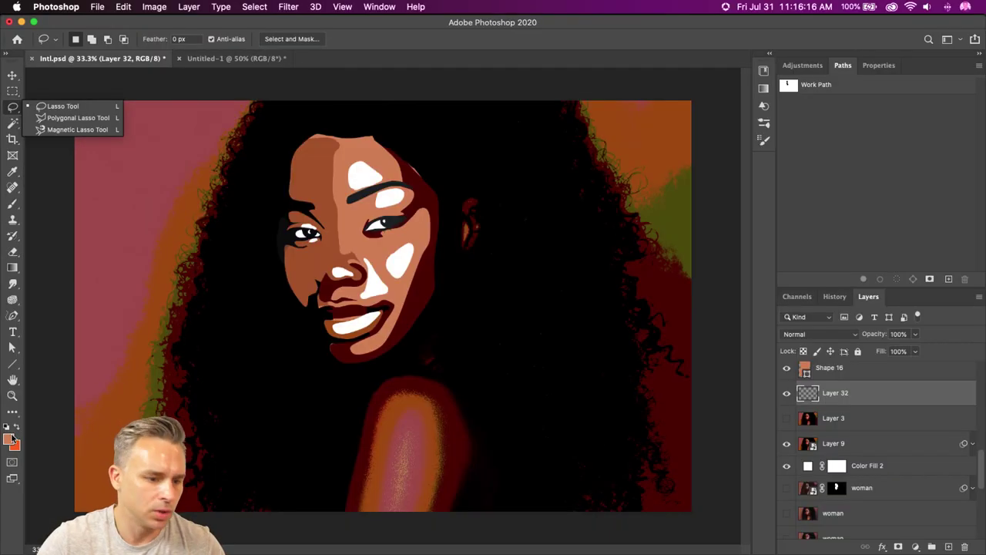
pyautogui.rightClick(13, 315)
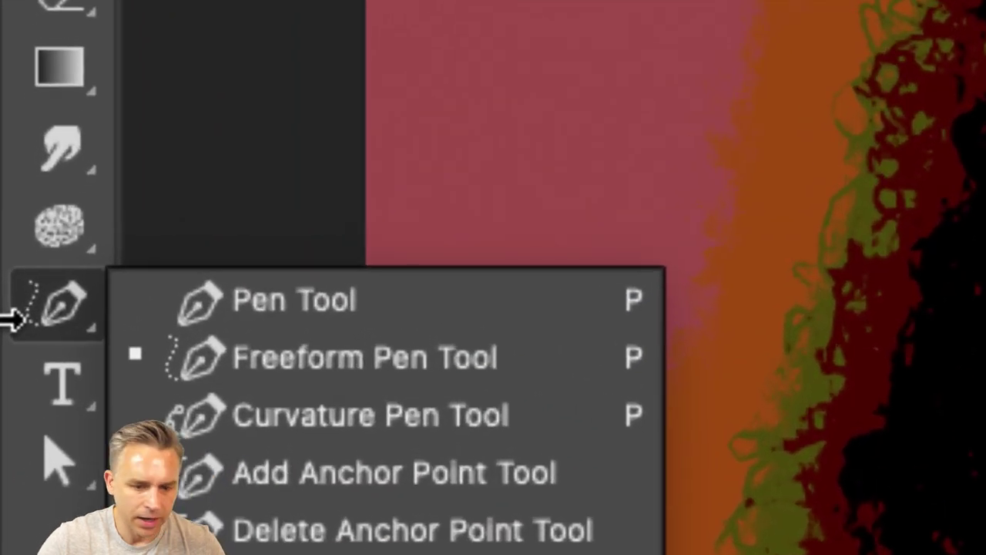
pyautogui.click(327, 372)
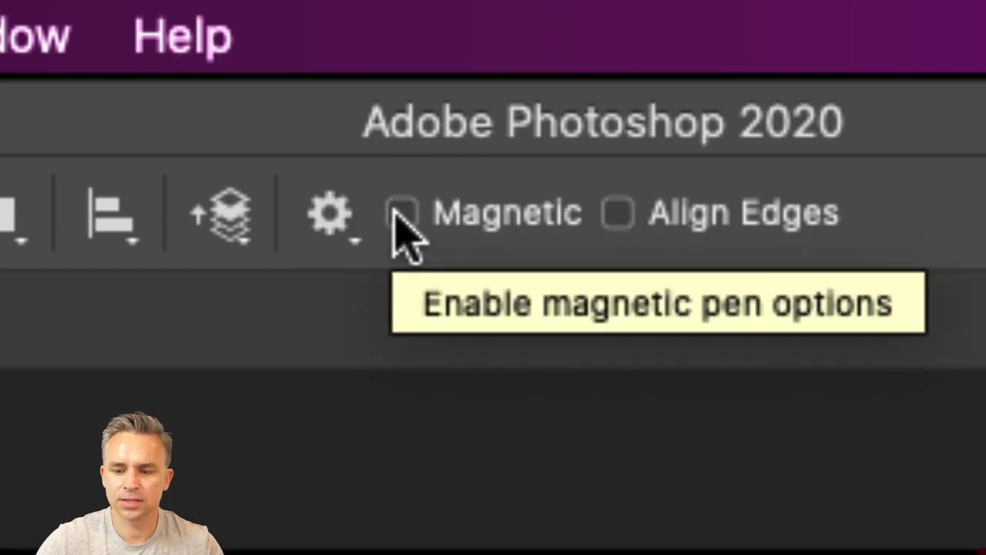
pyautogui.click(401, 213)
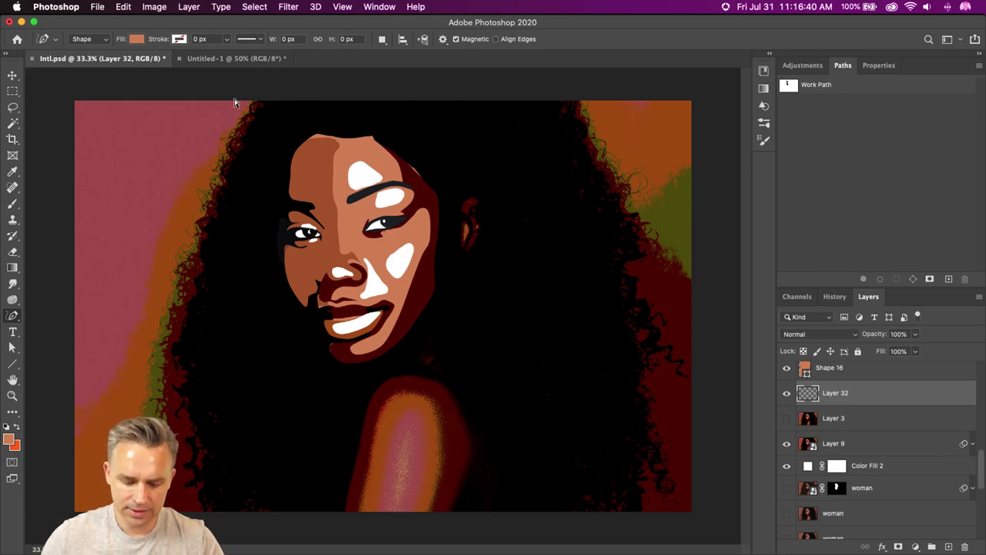
# Trace the hair edge from the top with the magnetic pen and close it into Shape 17.
pyautogui.scroll(-2, 235, 102)
pyautogui.scroll(5, 235, 103)
pyautogui.scroll(-2, 235, 102)
pyautogui.scroll(-3, 356, 309)
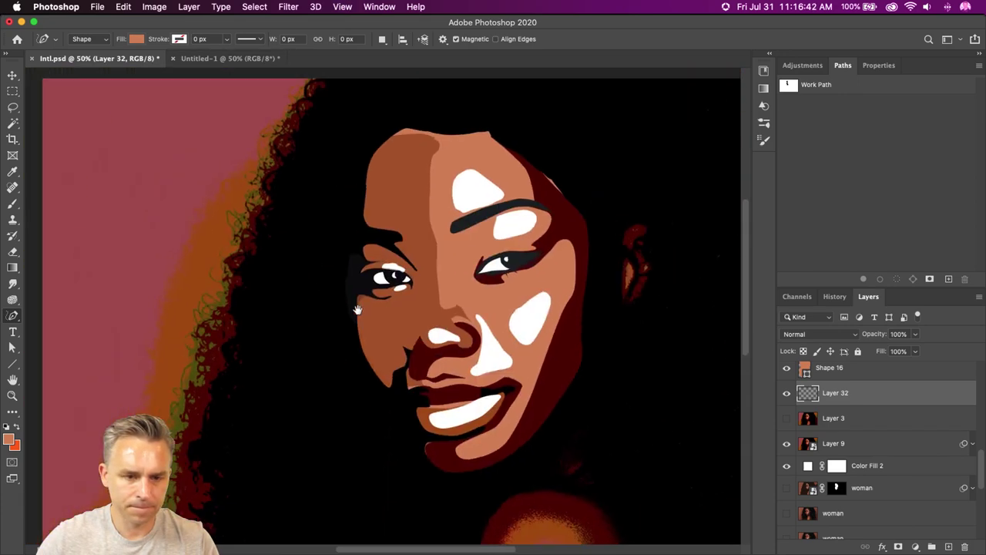
pyautogui.moveTo(357, 309); pyautogui.dragTo(286, 275)
pyautogui.scroll(-2, 288, 277)
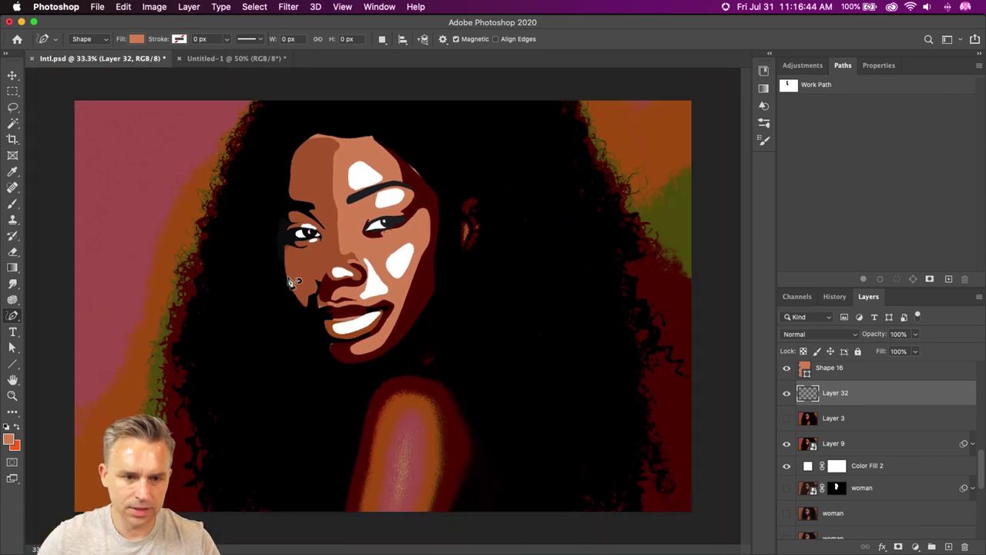
pyautogui.click(260, 103)
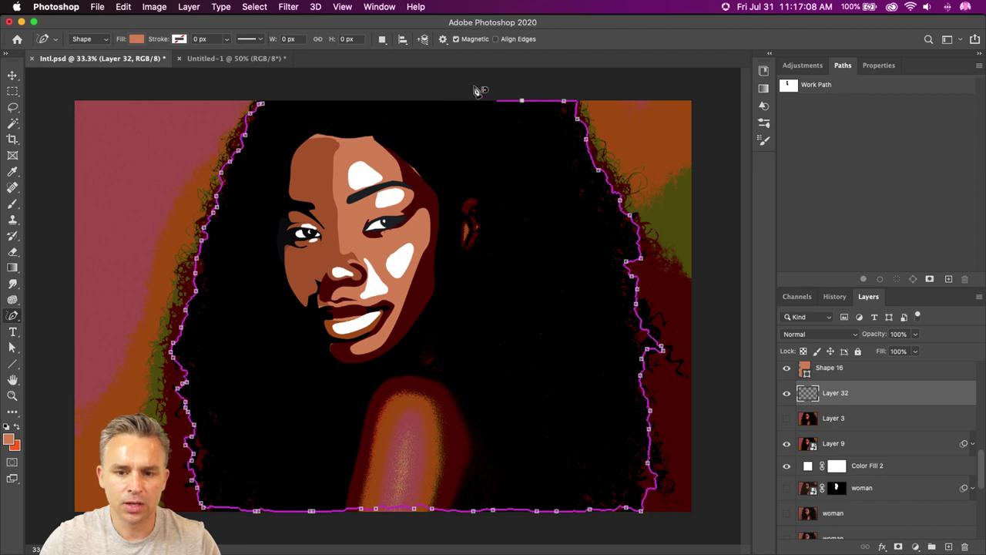
pyautogui.click(264, 109)
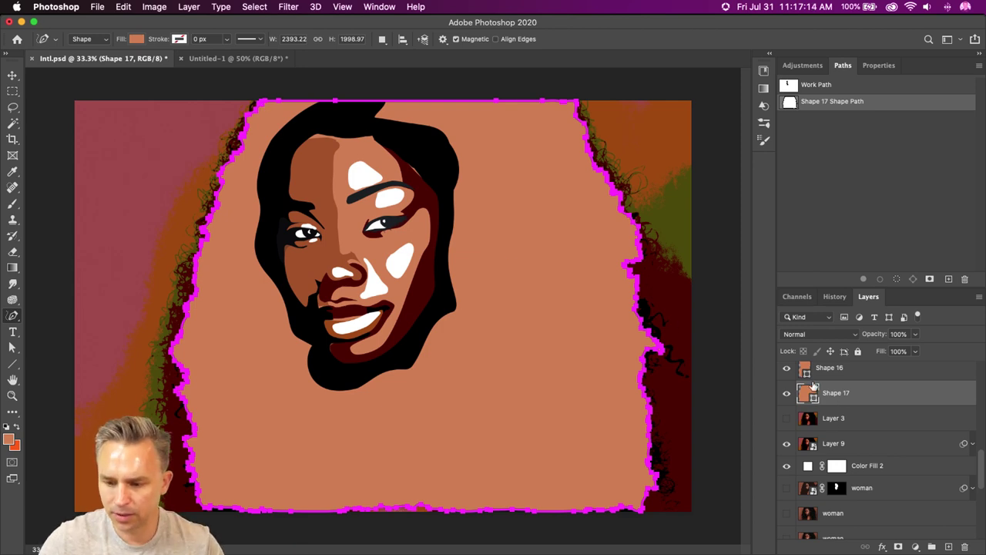
# Change Shape 17's fill colour from light orange to black.
pyautogui.doubleClick(809, 392)
pyautogui.moveTo(597, 240); pyautogui.dragTo(557, 346)
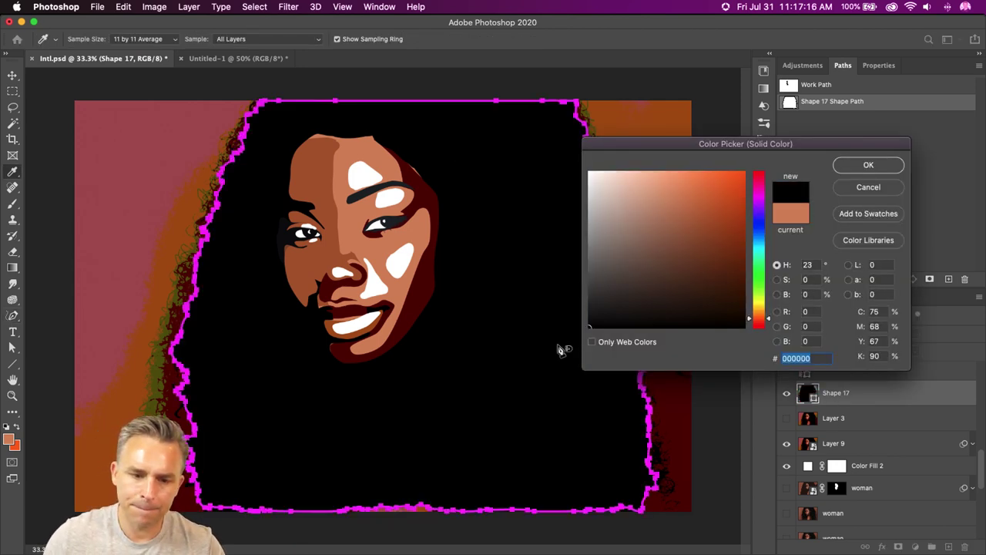
pyautogui.press('Return')
# Select the hair path, inspect its bottom edge up close, and copy it.
pyautogui.press('v')
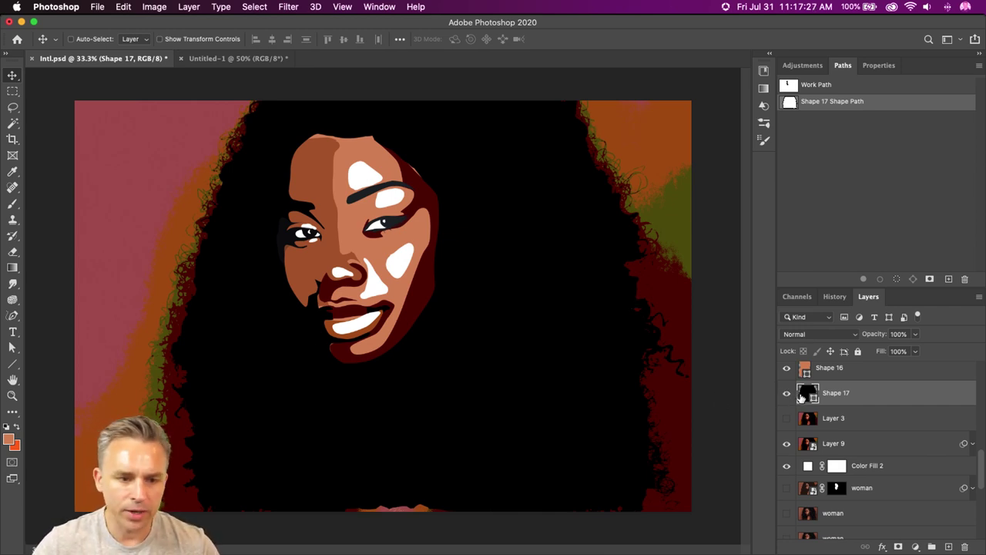
pyautogui.click(11, 349)
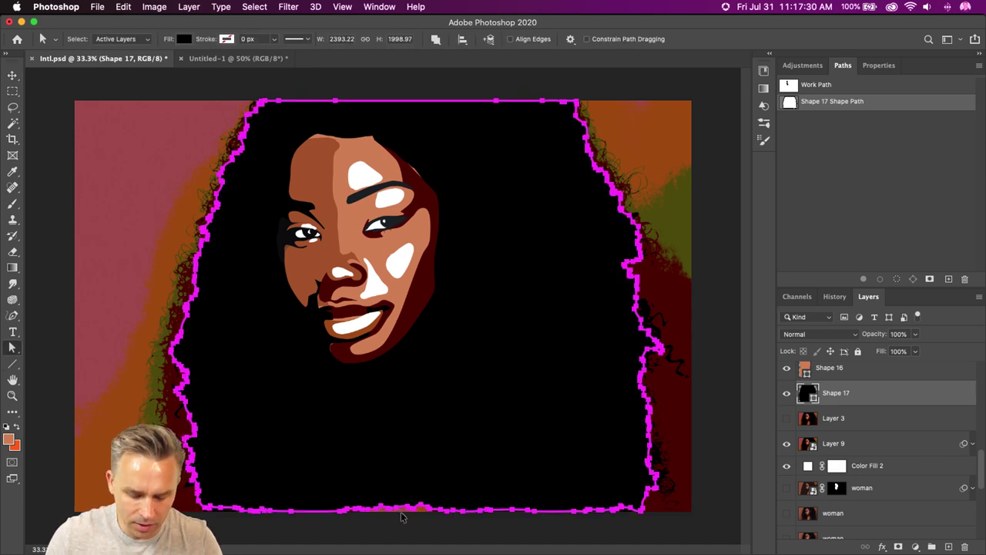
pyautogui.press('super+plus')
pyautogui.moveTo(392, 528); pyautogui.dragTo(404, 178)
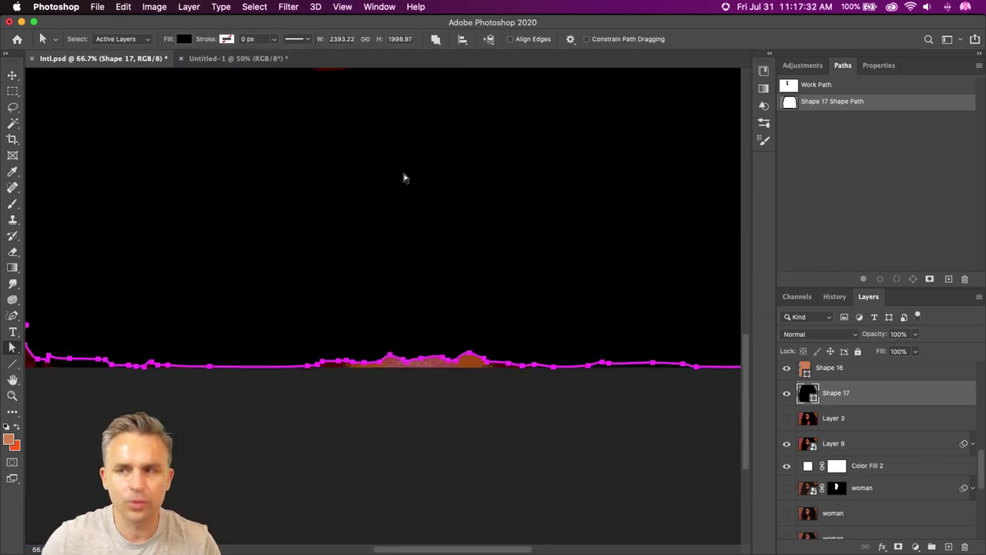
pyautogui.press('super+plus')
pyautogui.press('super+plus')
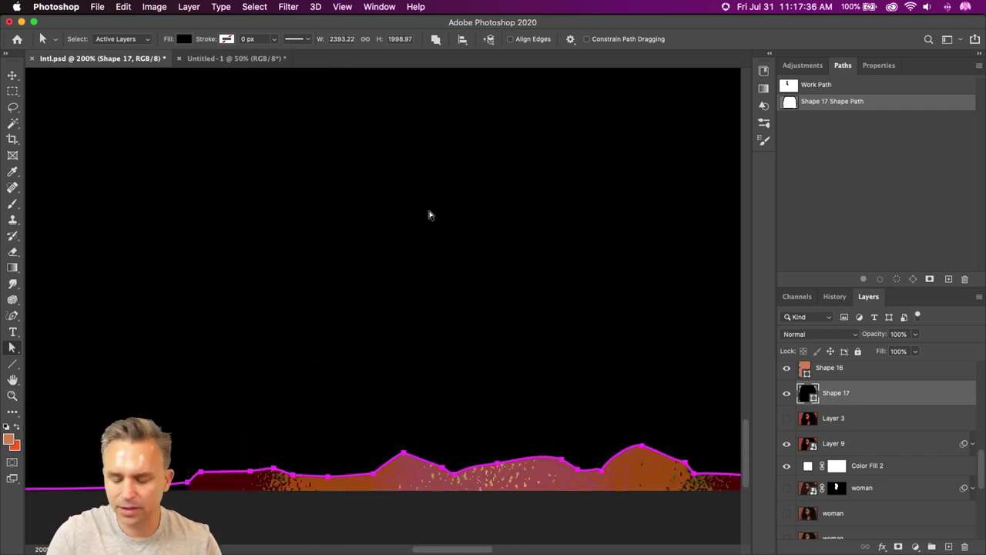
pyautogui.press('super+0')
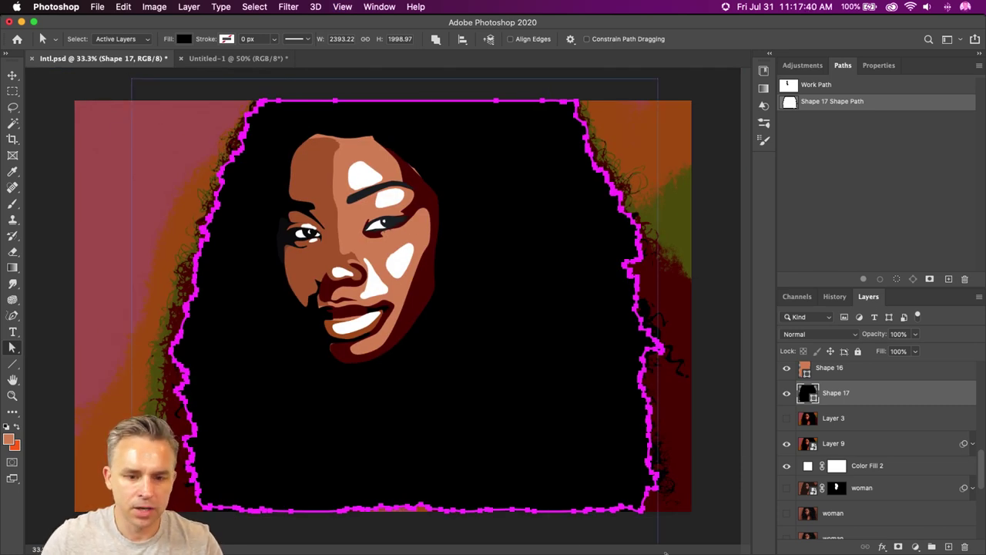
pyautogui.click(121, 7)
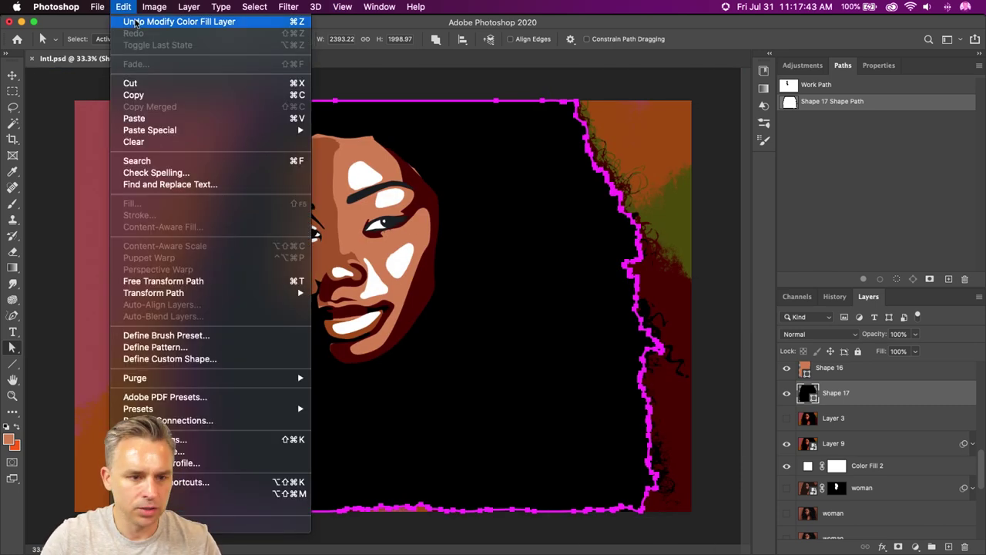
pyautogui.click(127, 94)
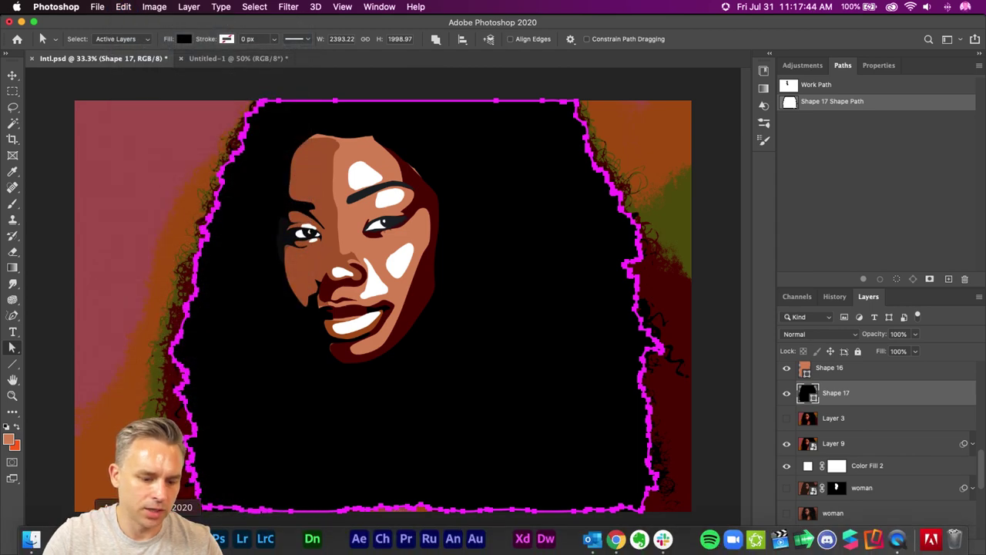
# In Illustrator, delete the previous shape and paste the hair path as a Compound Path.
pyautogui.click(347, 535)
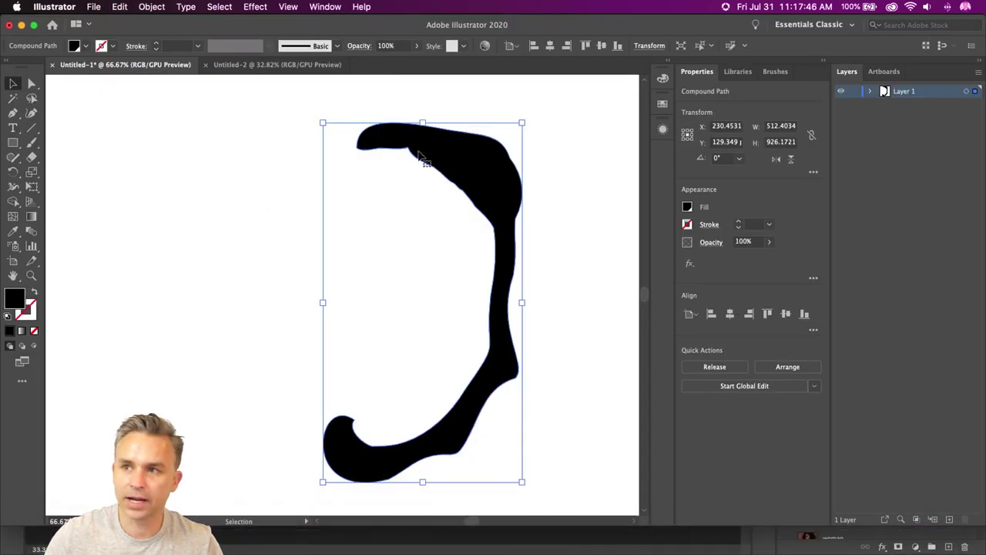
pyautogui.press('Delete')
pyautogui.press('super+v')
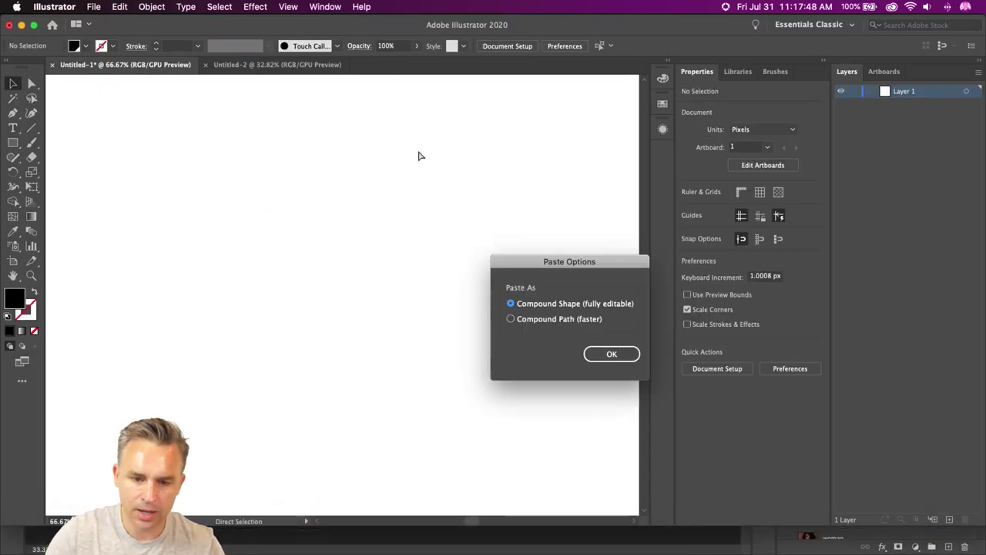
pyautogui.click(510, 320)
pyautogui.click(611, 354)
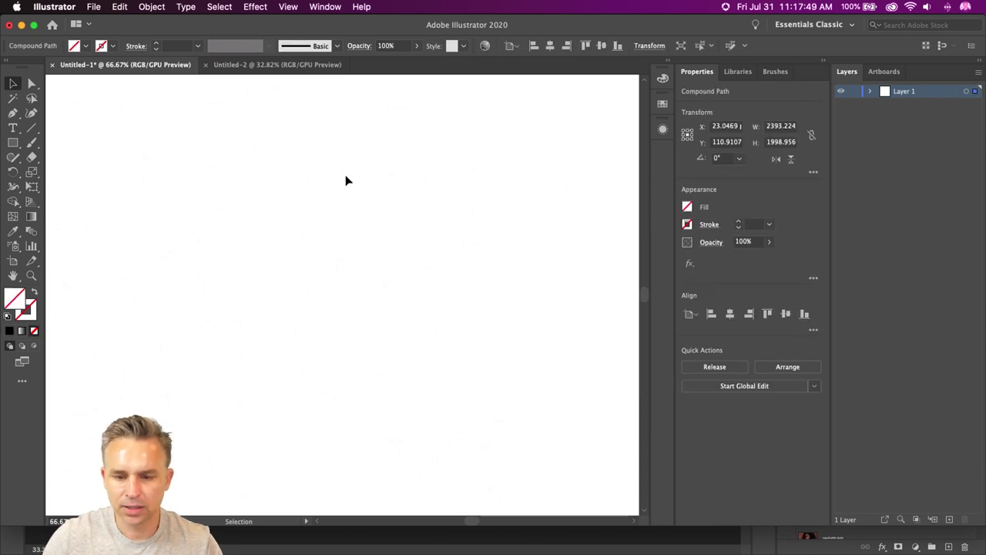
# Set the pasted shape's fill to #ffffff and zoom out to see all of it.
pyautogui.doubleClick(16, 300)
pyautogui.write('ffffff')
pyautogui.press('Return')
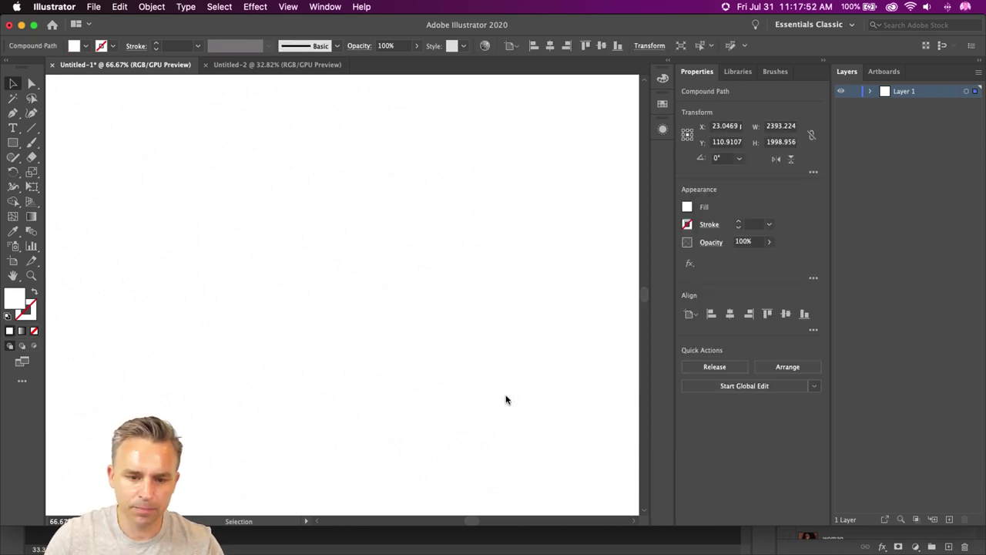
pyautogui.press('a')
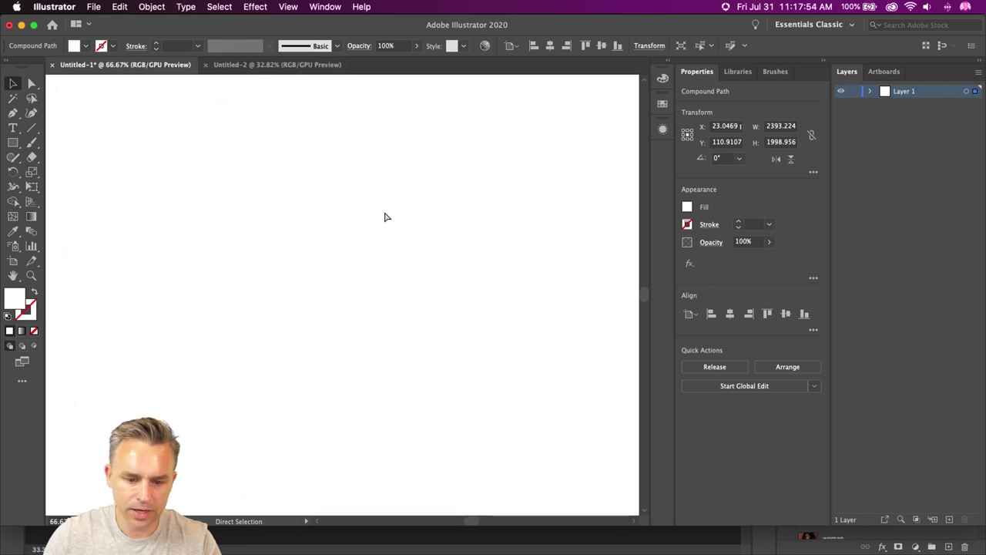
pyautogui.press('super+minus')
pyautogui.press('super+minus')
pyautogui.press('super+minus')
pyautogui.press('v')
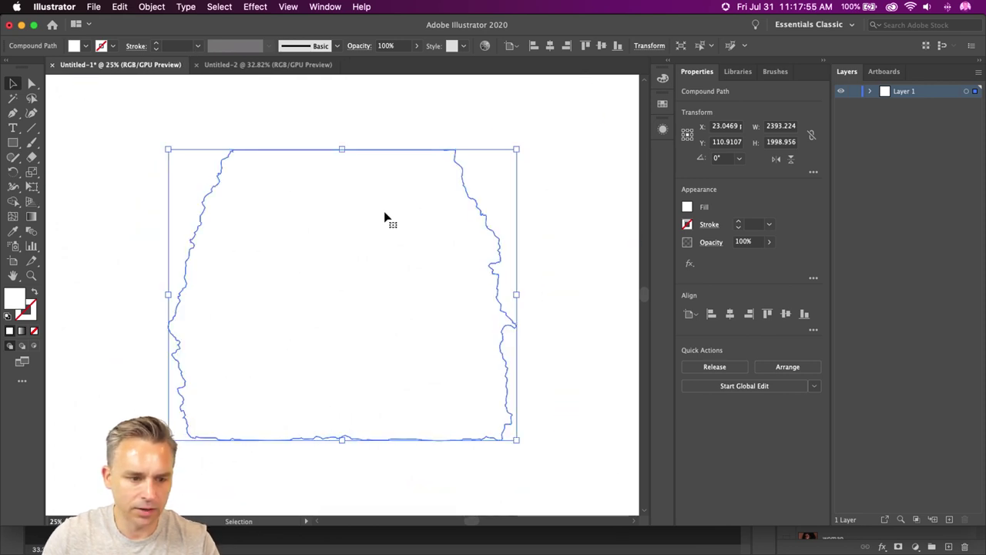
# Change the hair compound path's fill to black, #000000.
pyautogui.doubleClick(12, 300)
pyautogui.write('000000')
pyautogui.press('Return')
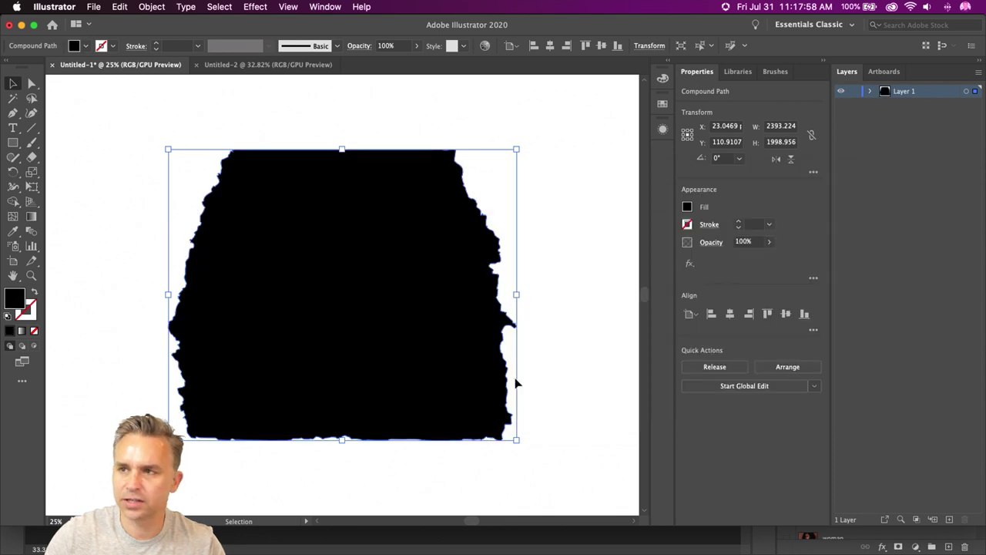
pyautogui.click(140, 6)
pyautogui.moveTo(146, 282)
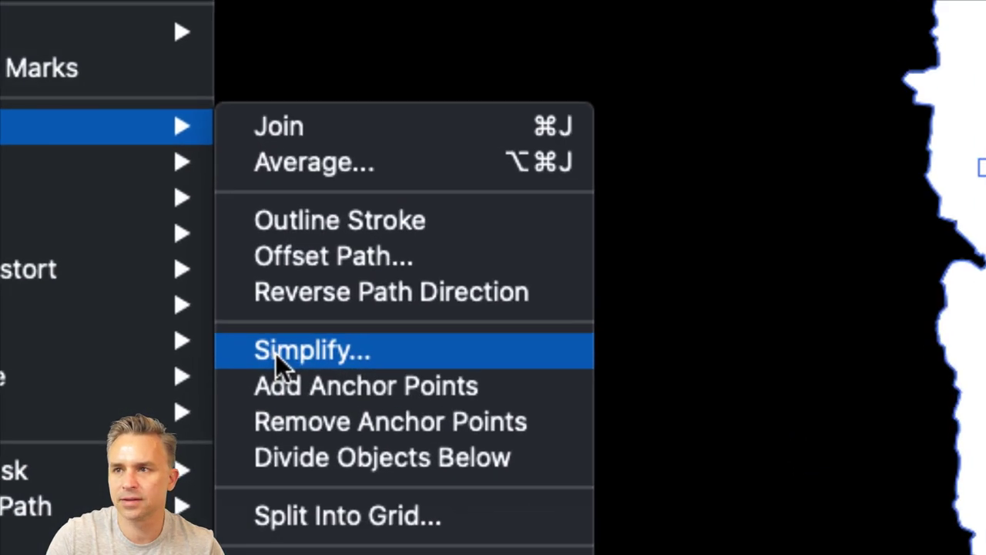
# Simplify the hair path with a lower point count, then reselect and zoom in on it.
pyautogui.click(275, 353)
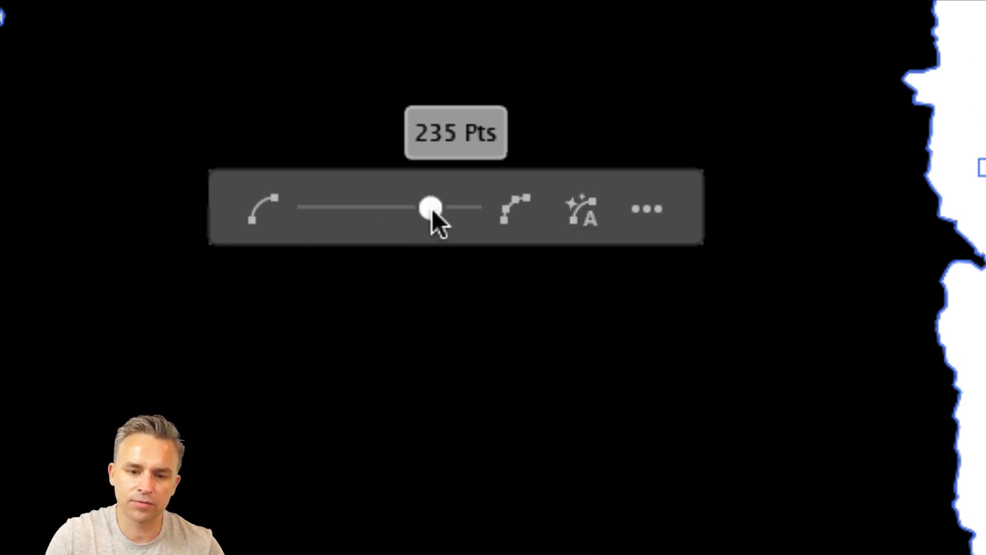
pyautogui.moveTo(430, 208); pyautogui.dragTo(306, 209)
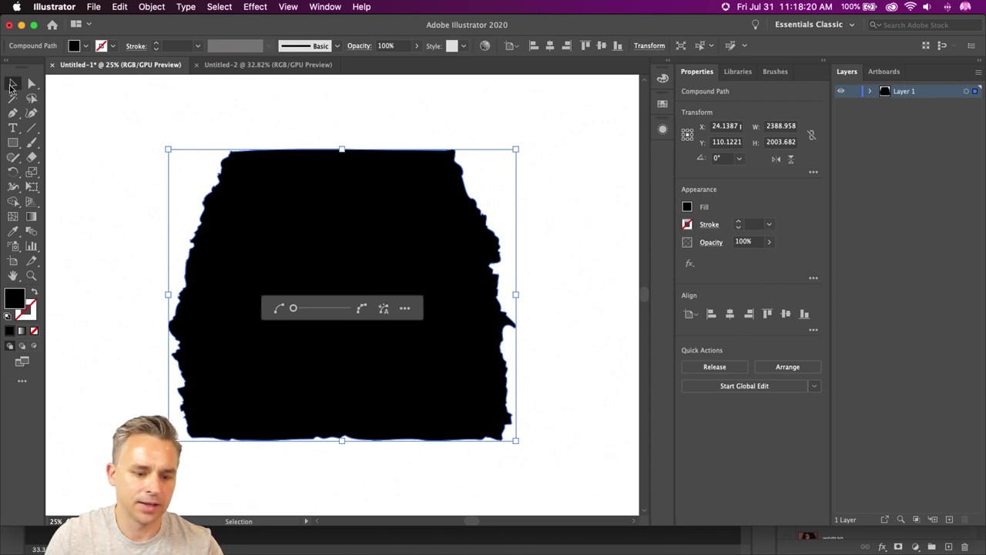
pyautogui.click(197, 483)
pyautogui.click(204, 426)
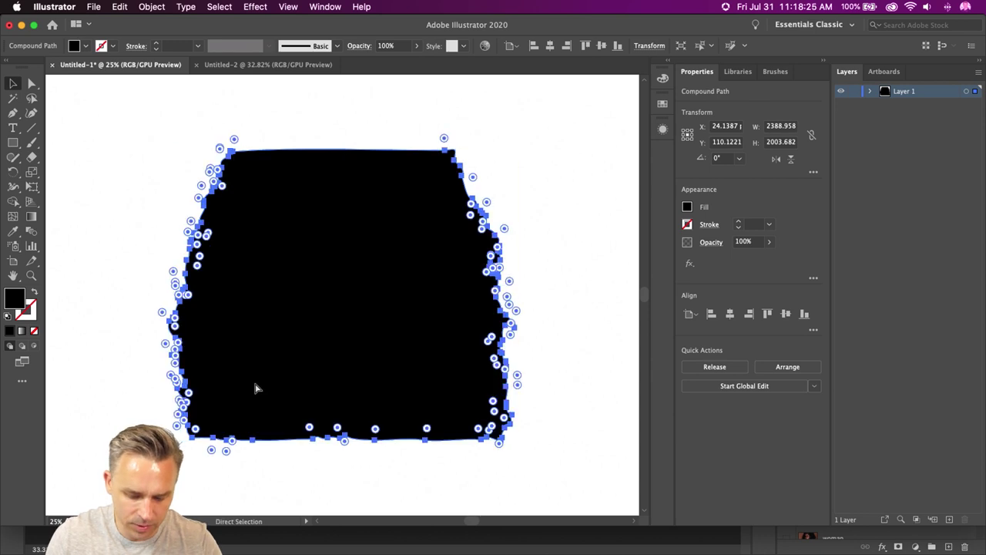
pyautogui.press('super+equal')
pyautogui.scroll(-4, 262, 354)
# Delete three bottom-edge anchors and redraw the bottom edge as a smooth line with the Pencil.
pyautogui.press('p')
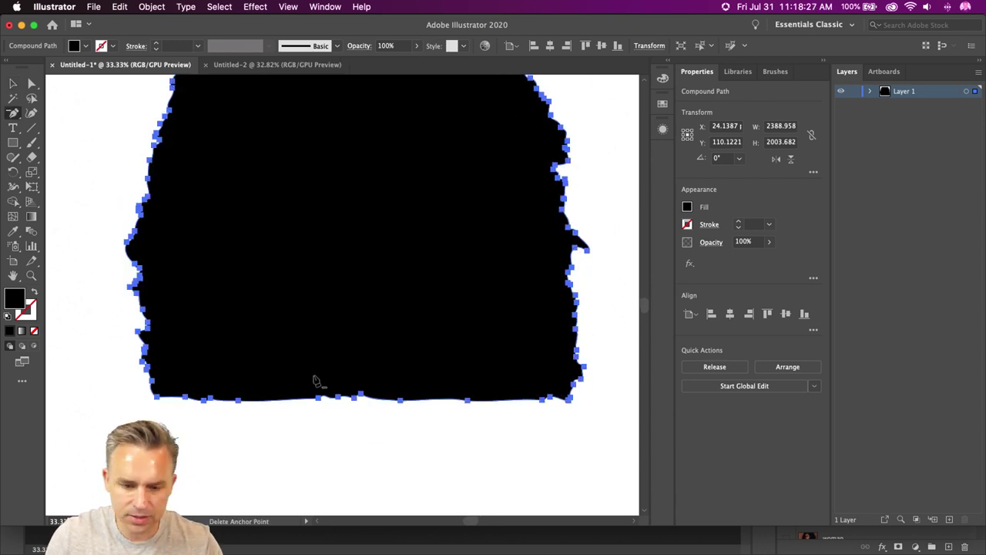
pyautogui.keyDown('super'); pyautogui.click(357, 400); pyautogui.keyUp('super')
pyautogui.click(357, 400)
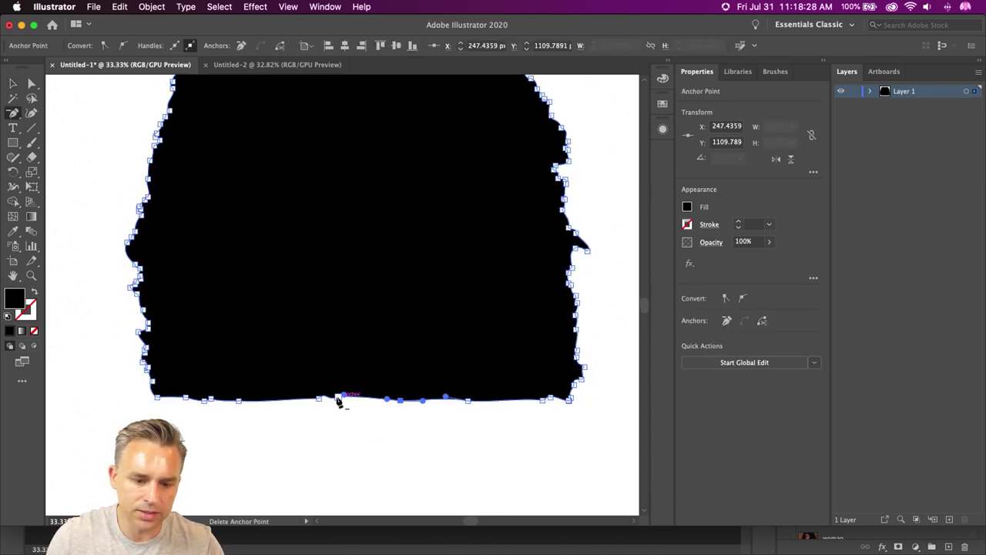
pyautogui.click(339, 399)
pyautogui.click(318, 399)
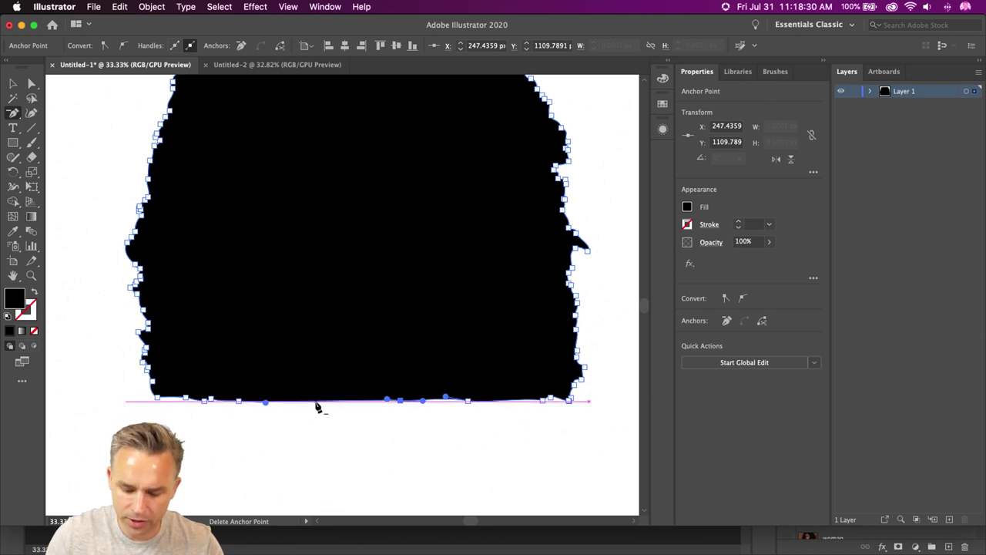
pyautogui.press('n')
pyautogui.moveTo(158, 396); pyautogui.dragTo(551, 397)
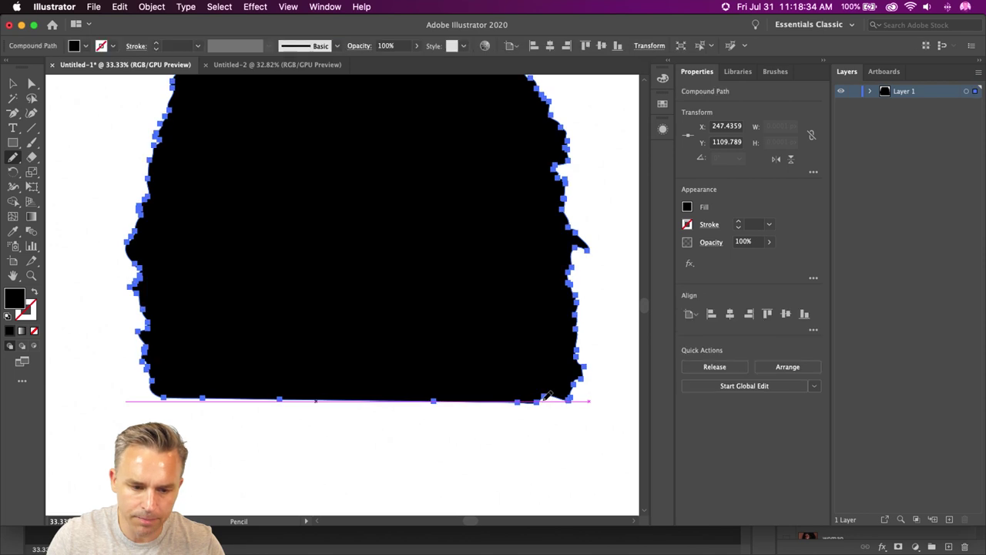
pyautogui.click(12, 84)
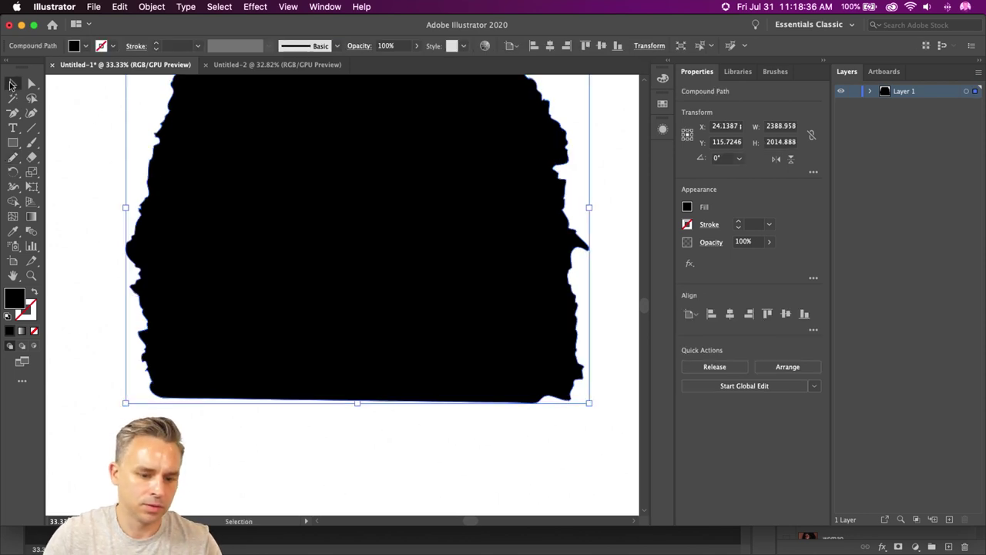
# Hide Shape 17 and paste the copied Illustrator hair outline as a new shape layer.
pyautogui.click(22, 25)
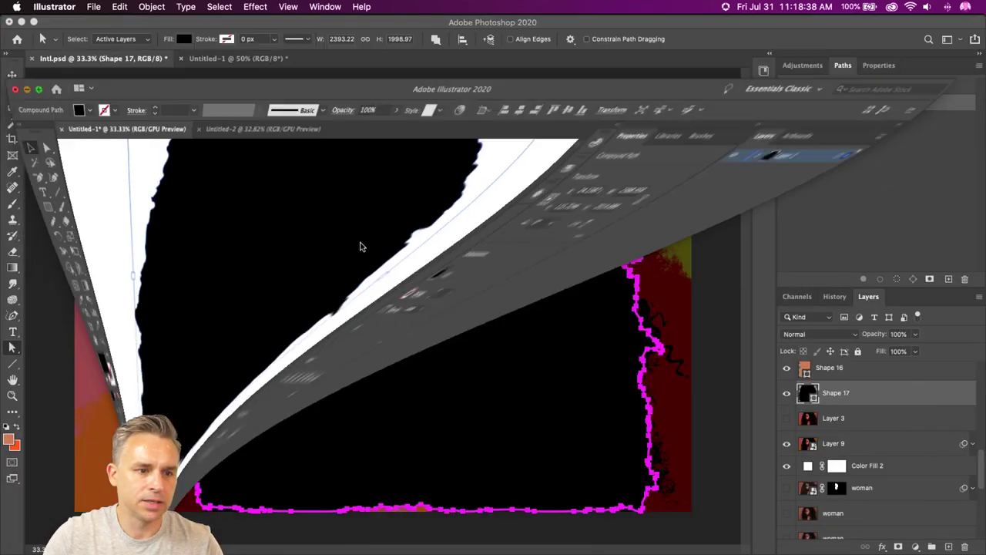
pyautogui.click(787, 395)
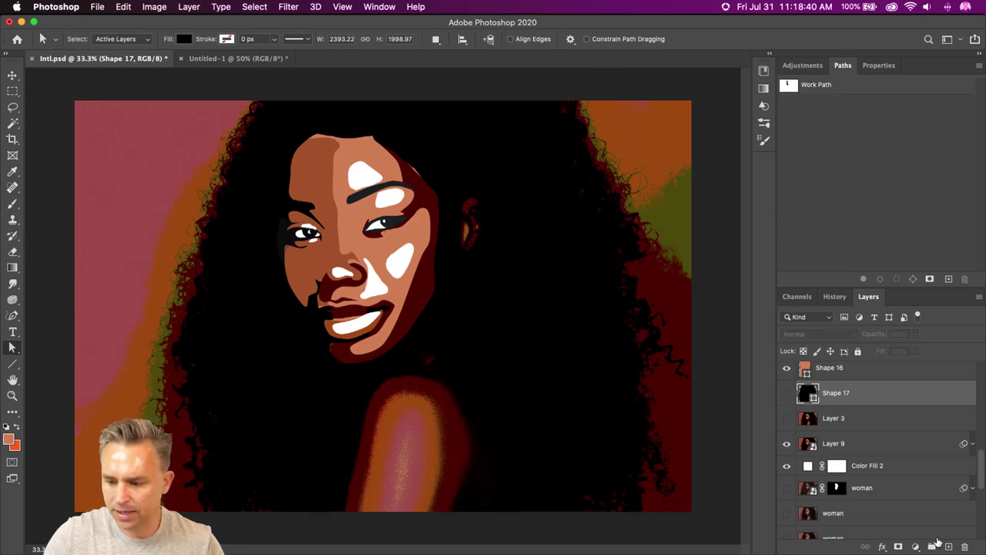
pyautogui.click(949, 547)
pyautogui.press('super+v')
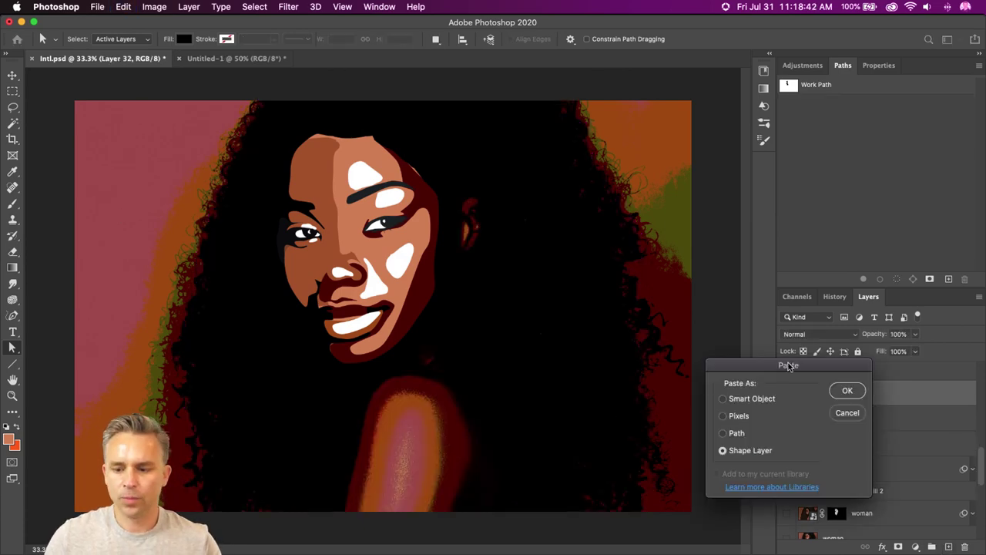
pyautogui.moveTo(789, 366); pyautogui.dragTo(534, 215)
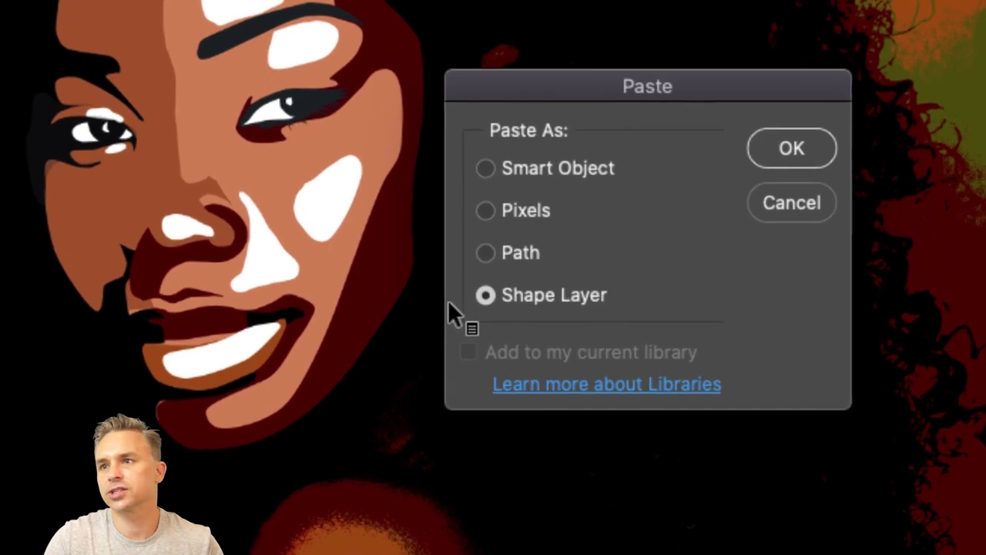
pyautogui.click(777, 150)
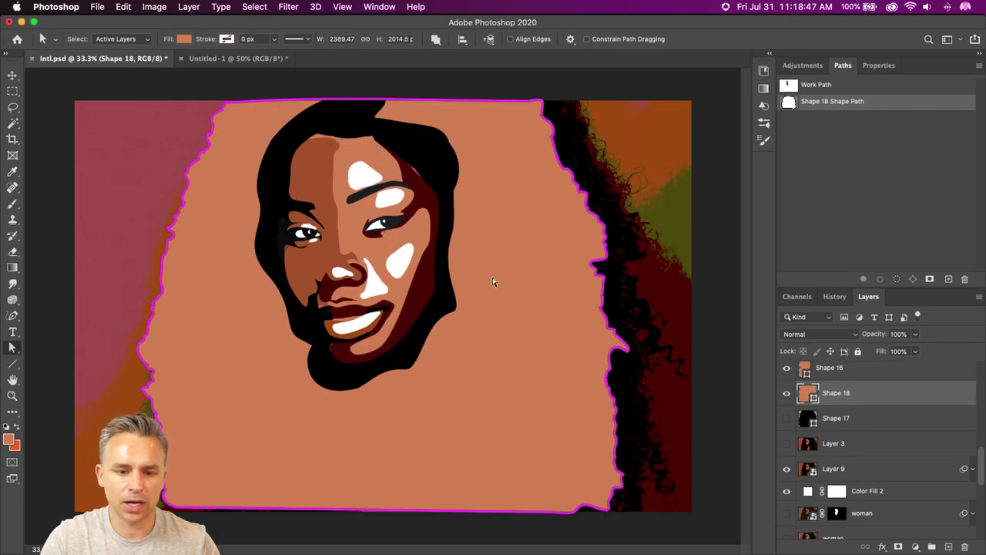
# Fill Shape 18 with black and nudge it into place over the head.
pyautogui.doubleClick(807, 395)
pyautogui.moveTo(660, 260); pyautogui.dragTo(561, 357)
pyautogui.press('Return')
pyautogui.press('v')
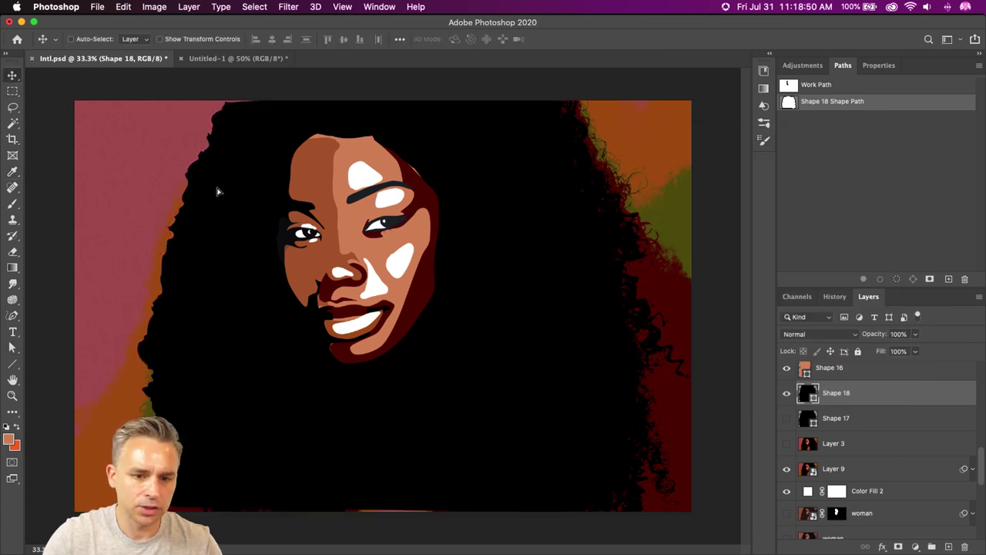
pyautogui.moveTo(216, 192); pyautogui.dragTo(251, 190)
# Hide Layer 9 so the plain white background shows, and reselect Shape 18.
pyautogui.scroll(-5, 846, 428)
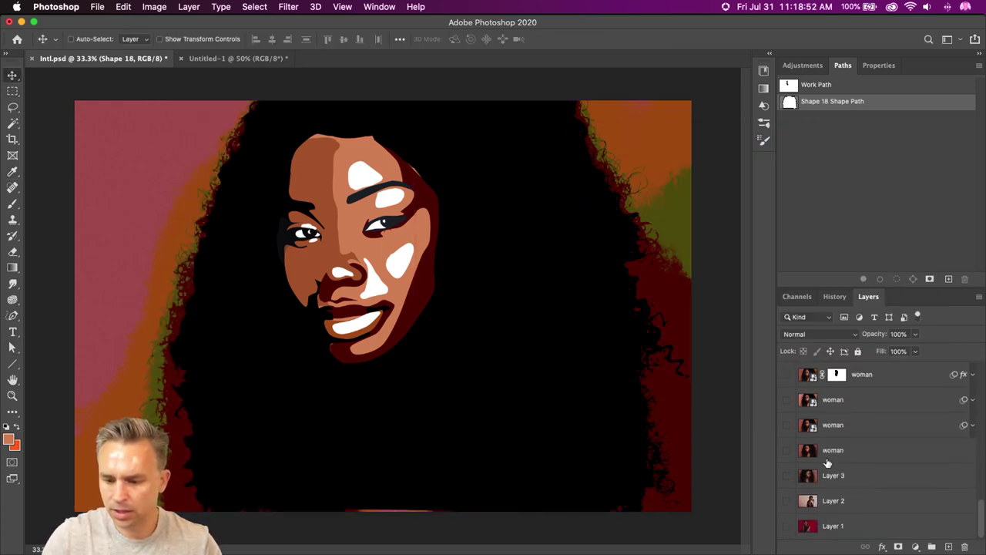
pyautogui.doubleClick(919, 64)
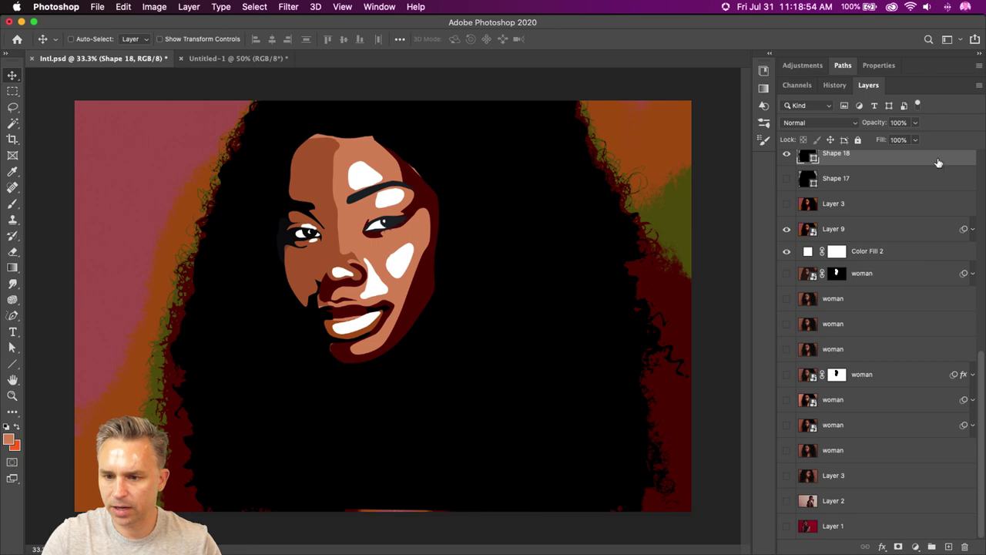
pyautogui.click(882, 251)
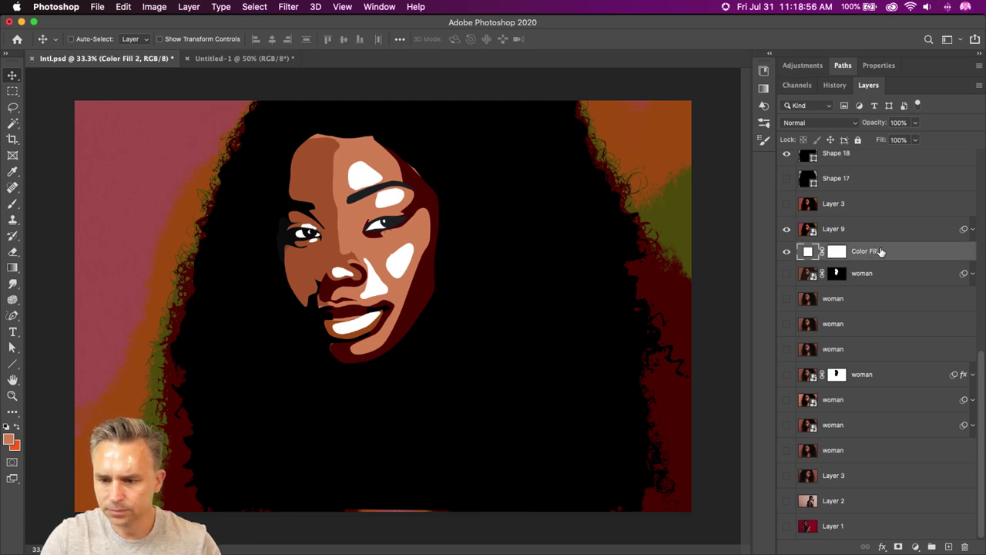
pyautogui.click(787, 231)
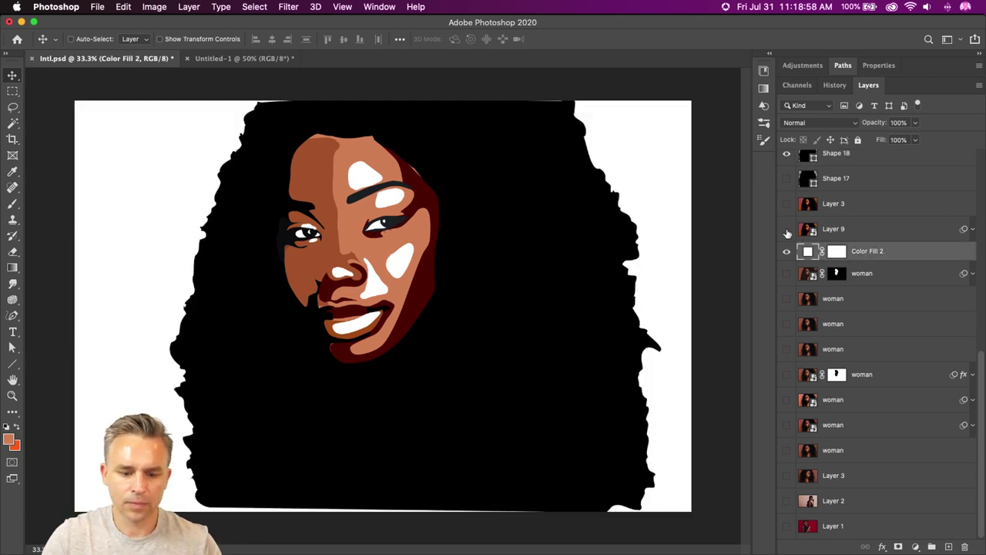
pyautogui.click(801, 160)
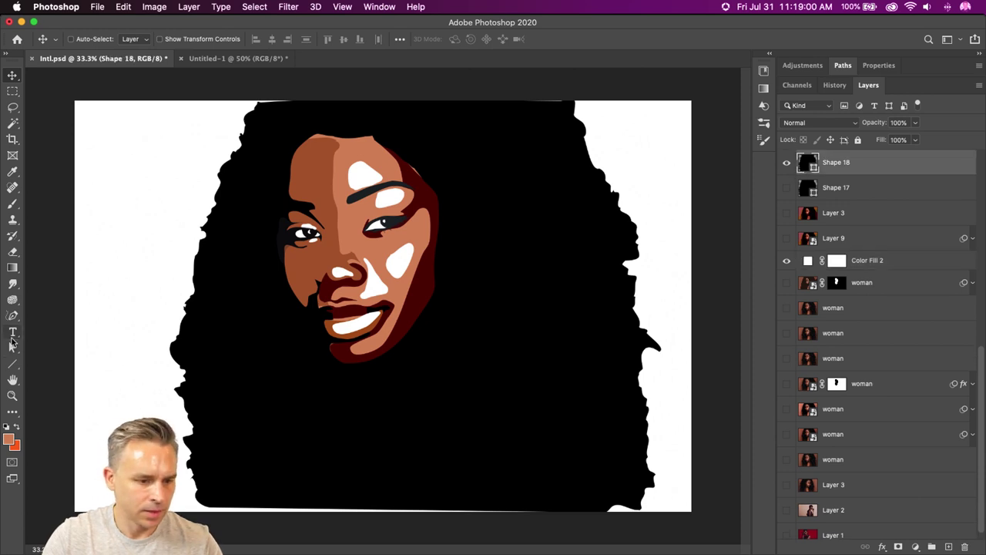
pyautogui.click(11, 346)
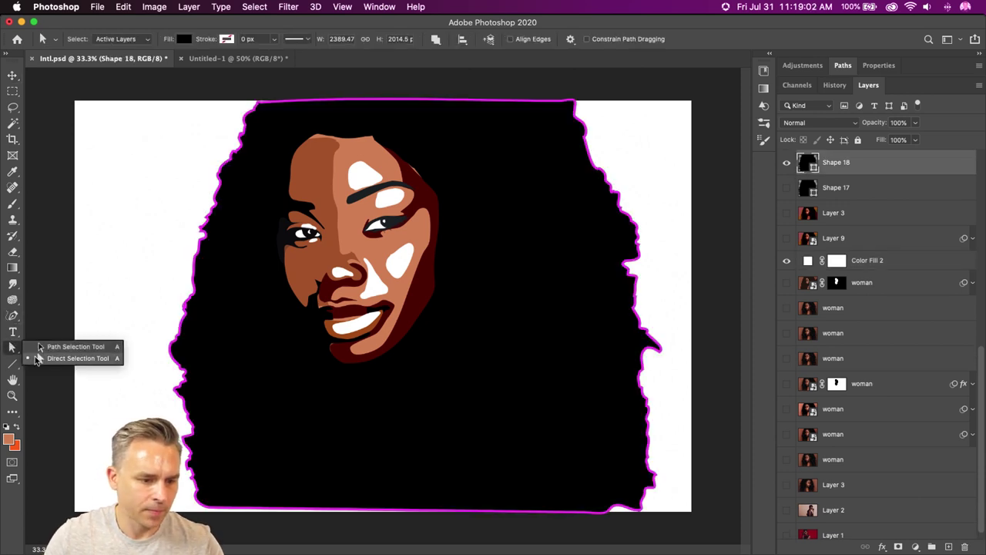
# Drag the hair's bottom anchors below the canvas and lift both top corners higher.
pyautogui.click(70, 347)
pyautogui.click(206, 508)
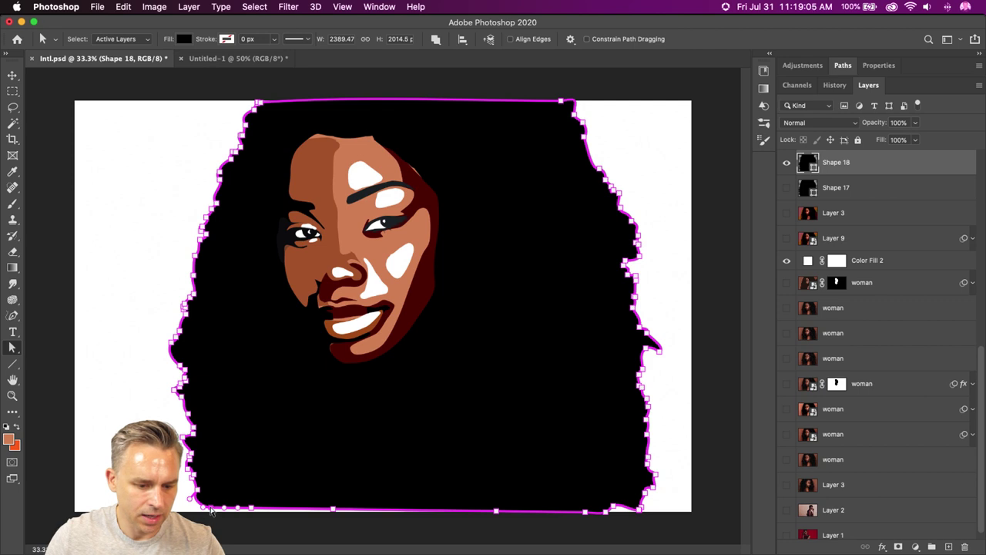
pyautogui.moveTo(209, 522); pyautogui.dragTo(209, 523)
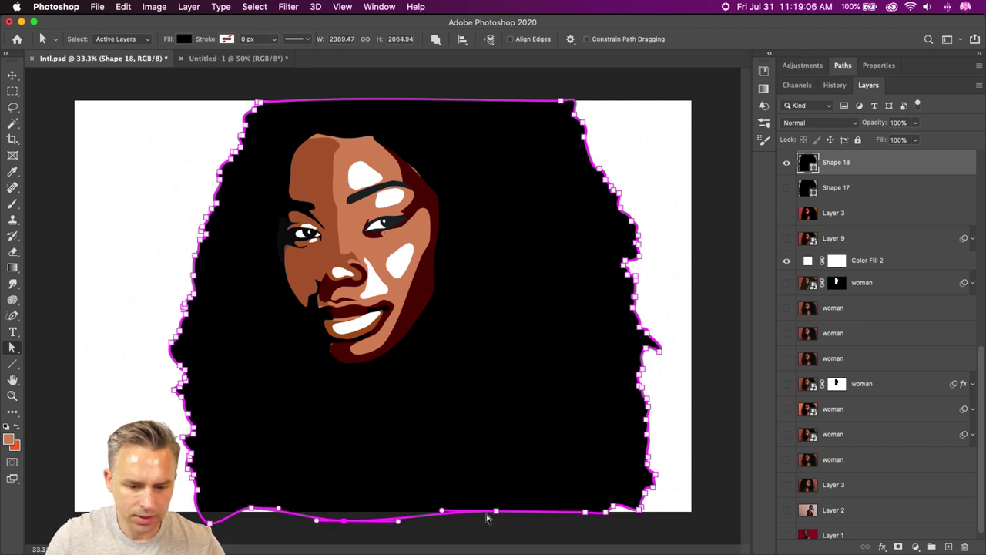
pyautogui.moveTo(496, 512); pyautogui.dragTo(496, 522)
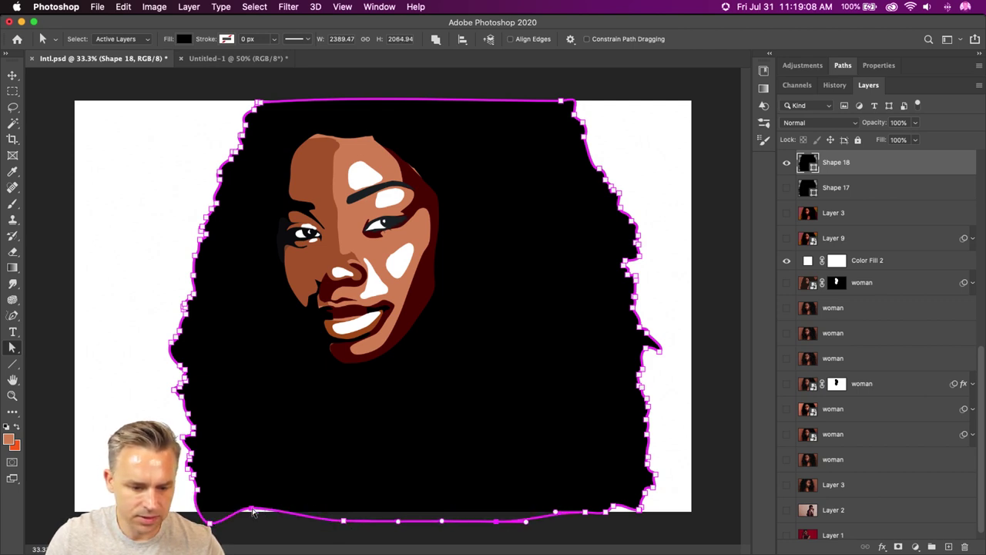
pyautogui.moveTo(253, 511); pyautogui.dragTo(255, 519)
pyautogui.moveTo(257, 103); pyautogui.dragTo(263, 90)
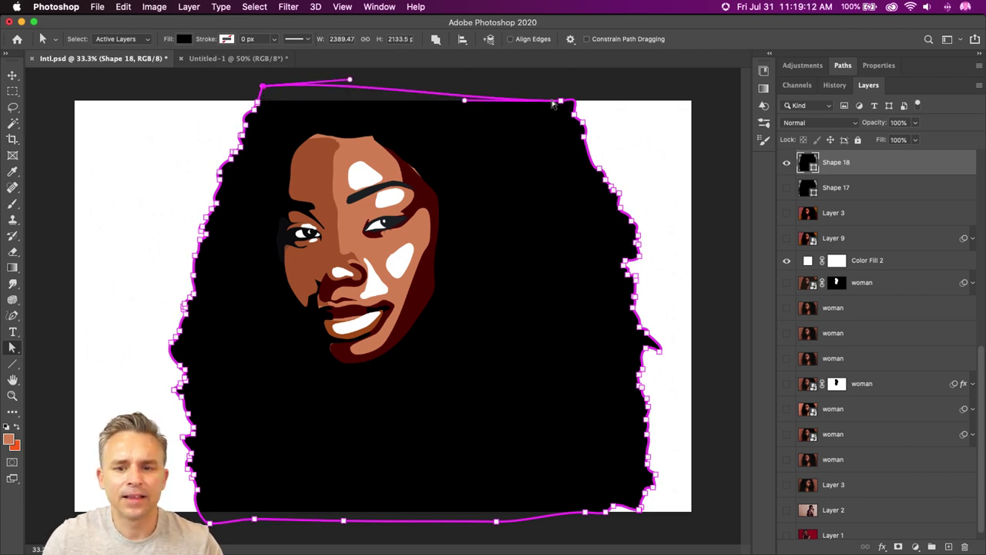
pyautogui.moveTo(562, 101); pyautogui.dragTo(560, 92)
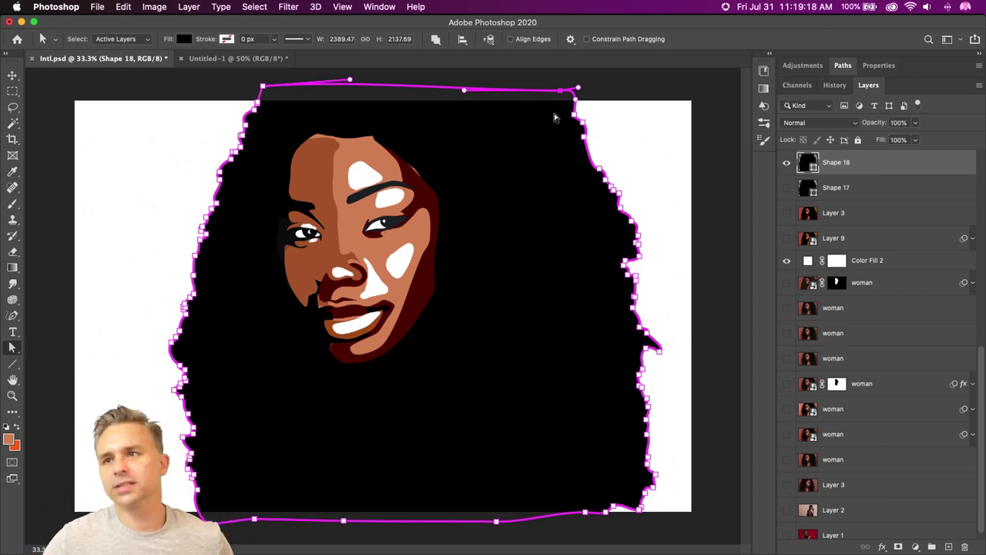
pyautogui.click(12, 75)
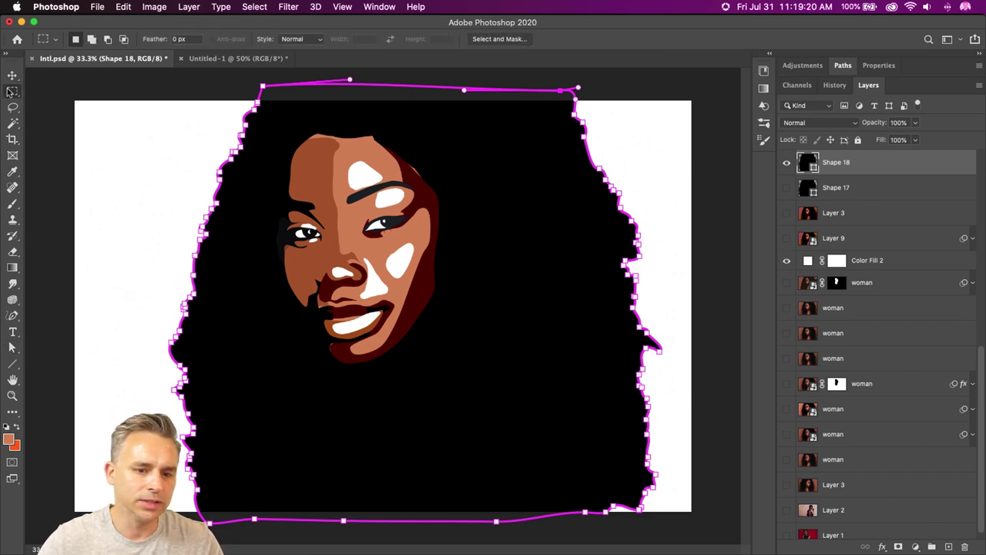
pyautogui.press('super+h')
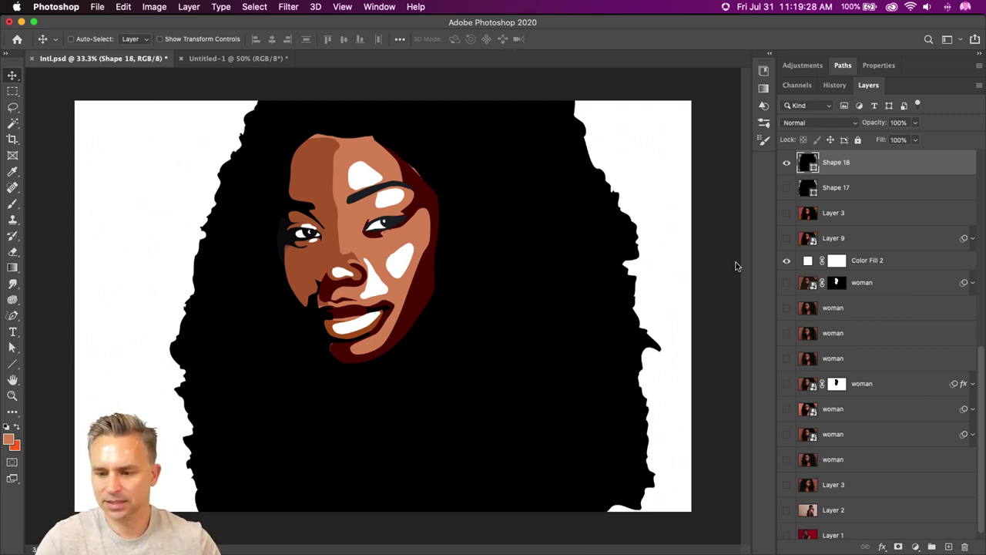
# Group the old layers from woman down to Layer 1 into Group 1, and delete Shape 17.
pyautogui.click(872, 284)
pyautogui.scroll(-1, 856, 511)
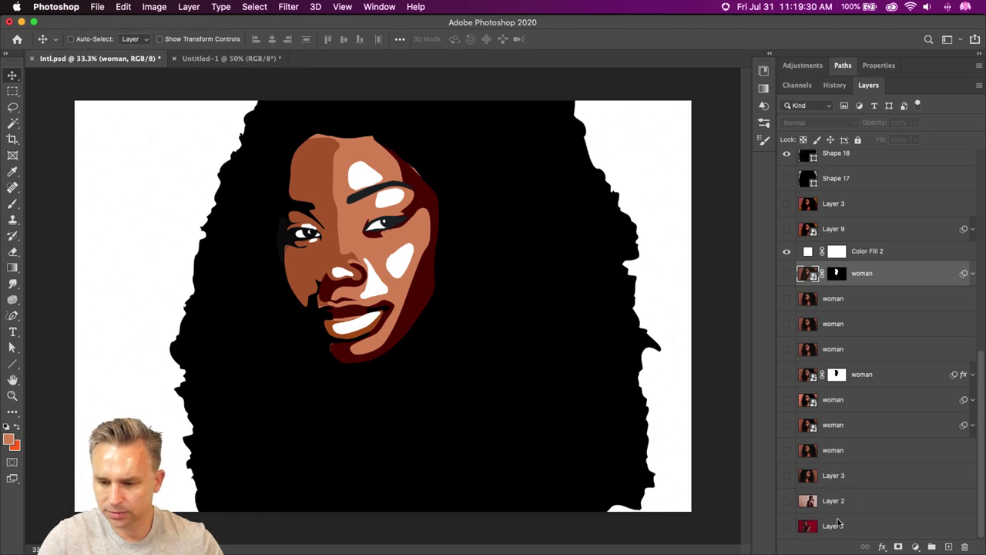
pyautogui.keyDown('shift'); pyautogui.click(838, 524); pyautogui.keyUp('shift')
pyautogui.press('super+g')
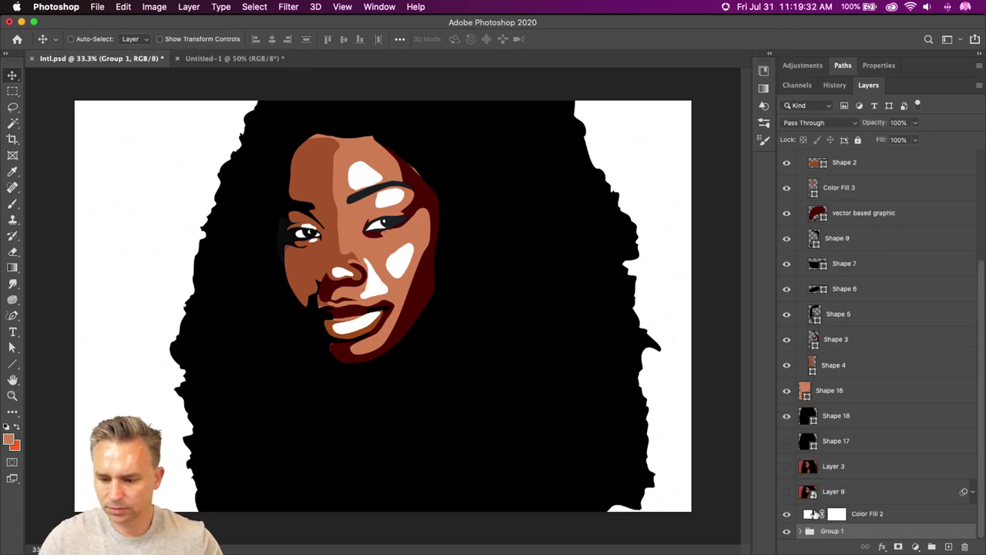
pyautogui.click(853, 441)
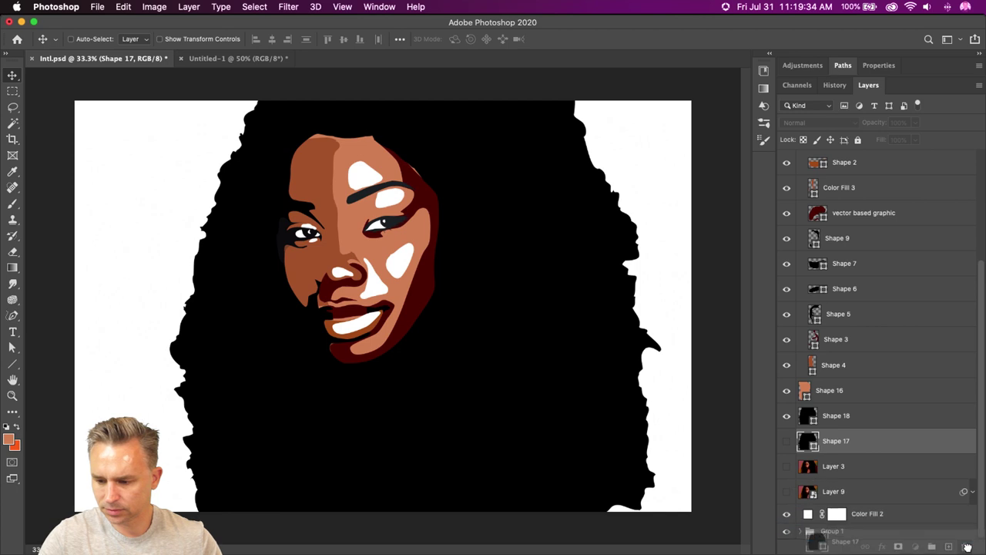
pyautogui.press('Delete')
pyautogui.moveTo(855, 471); pyautogui.dragTo(905, 528)
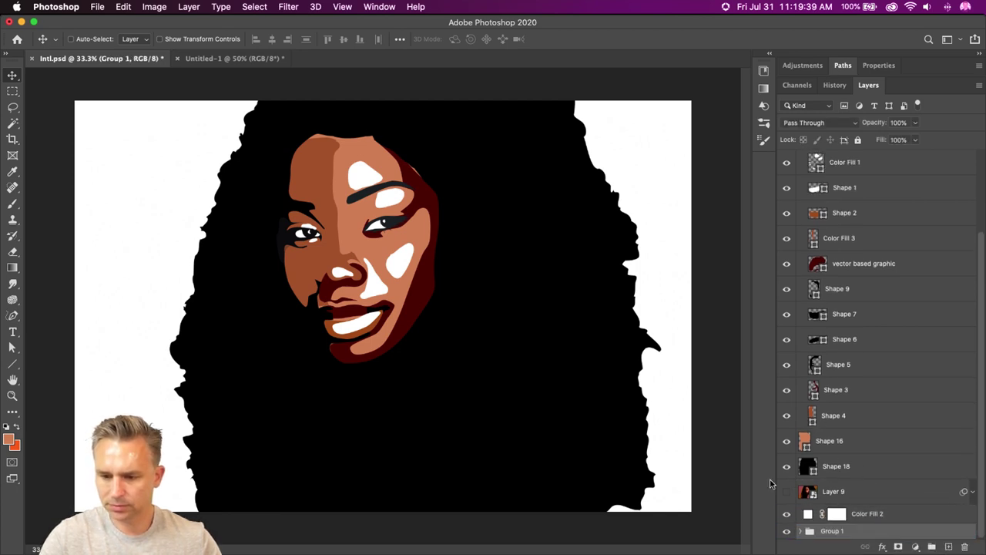
# Duplicate Layer 9 and move the copy above the shapes group.
pyautogui.click(786, 493)
pyautogui.click(881, 494)
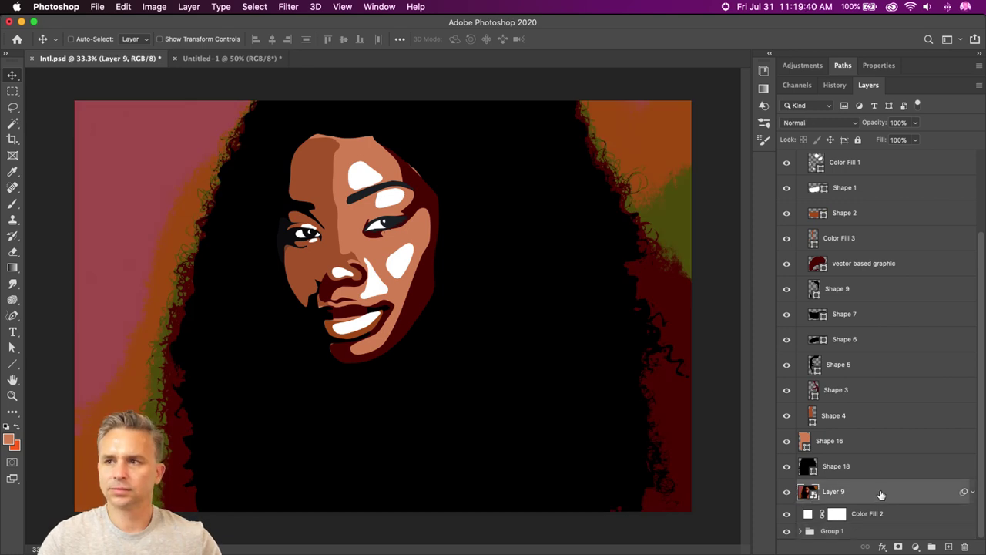
pyautogui.moveTo(844, 491); pyautogui.dragTo(848, 505)
pyautogui.moveTo(839, 494); pyautogui.dragTo(843, 173)
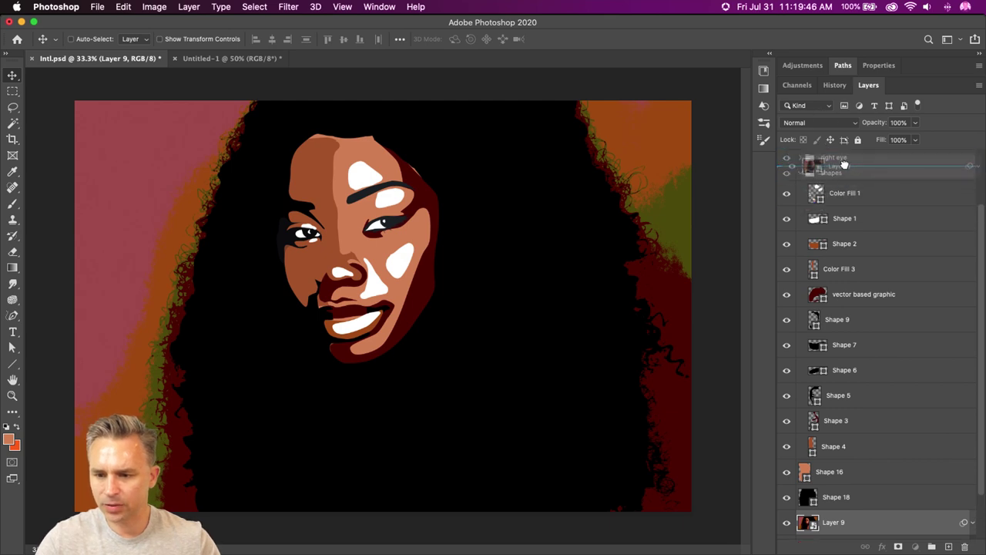
# Compare the eye groups over the photo copy, then hide the Layer 9 copy.
pyautogui.scroll(3, 790, 168)
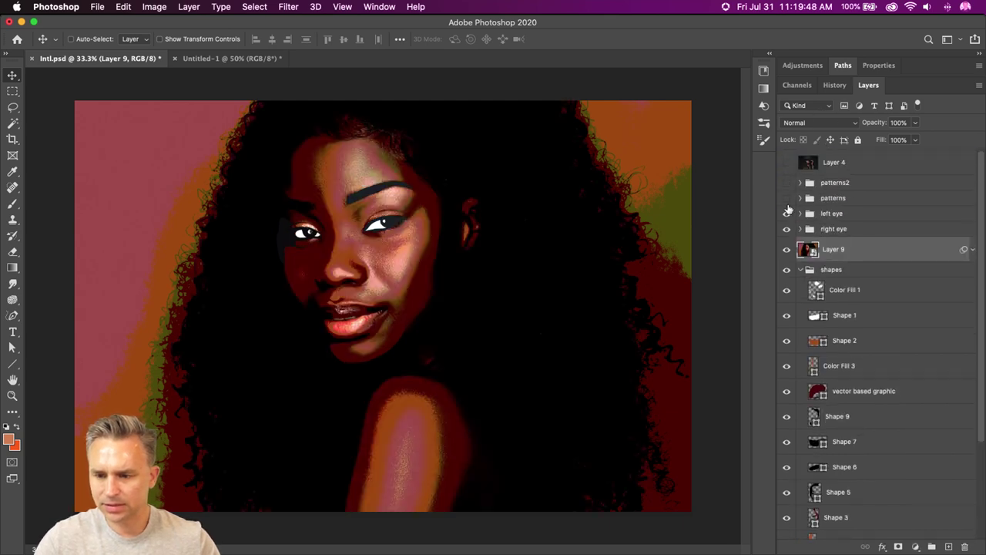
pyautogui.click(787, 212)
pyautogui.click(787, 229)
pyautogui.moveTo(787, 229); pyautogui.dragTo(789, 218)
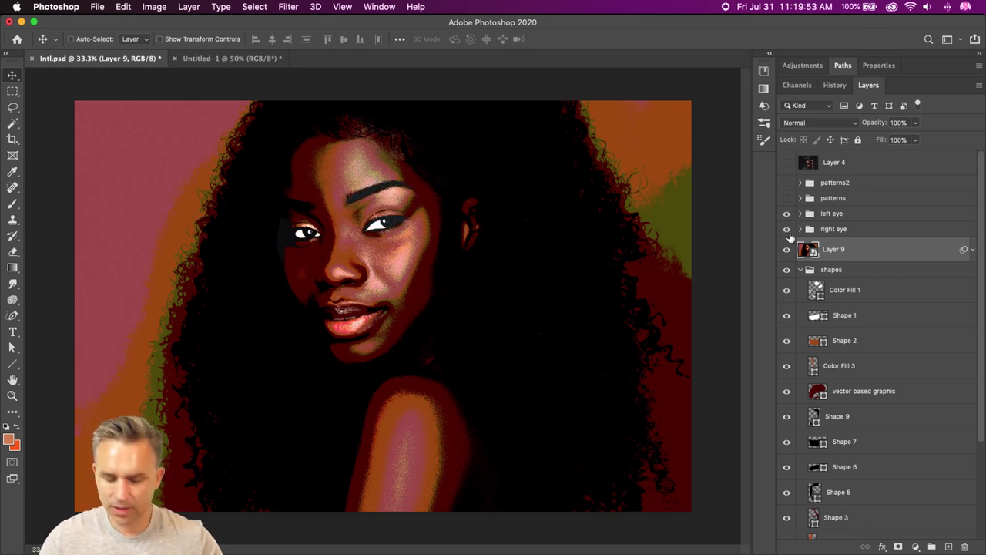
pyautogui.press('super+equal')
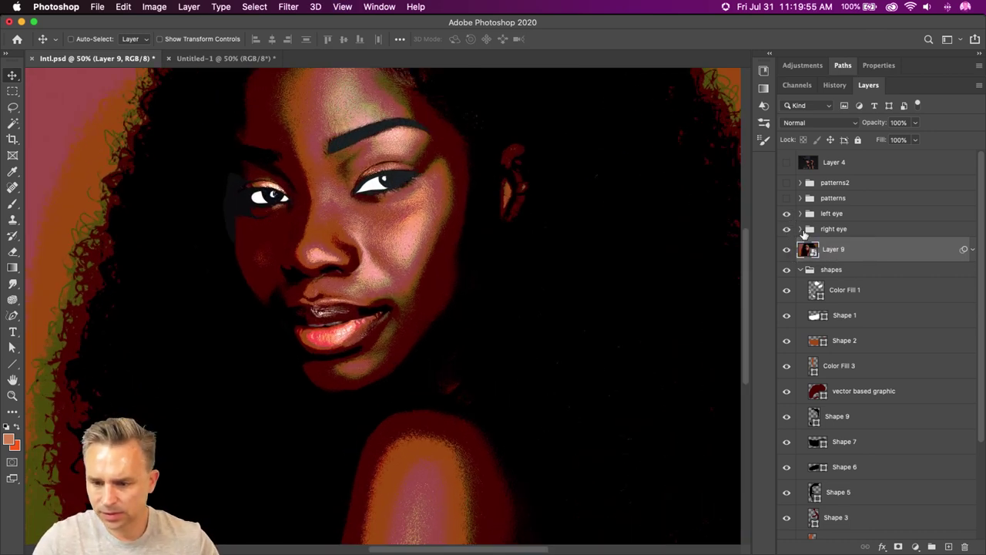
pyautogui.click(800, 229)
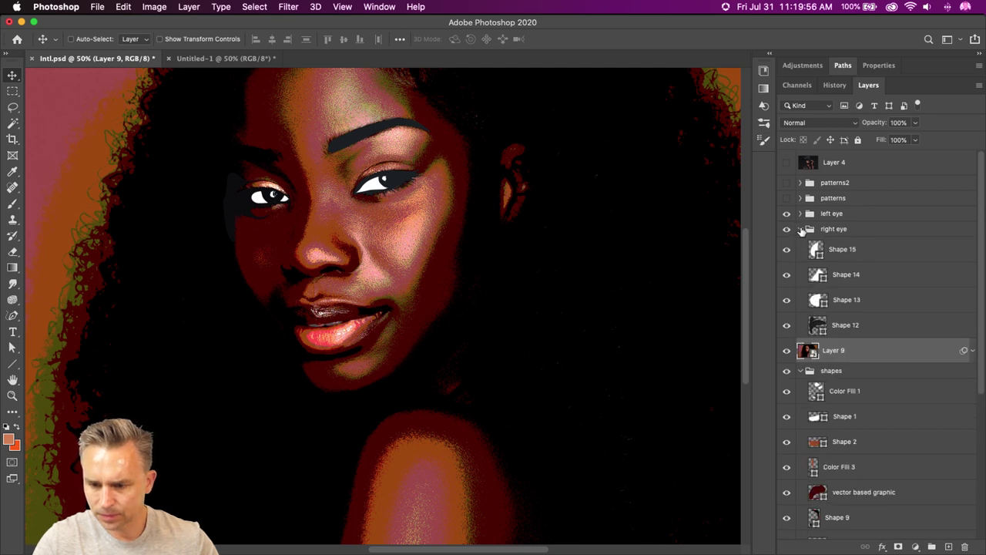
pyautogui.click(800, 228)
pyautogui.click(819, 273)
pyautogui.click(786, 250)
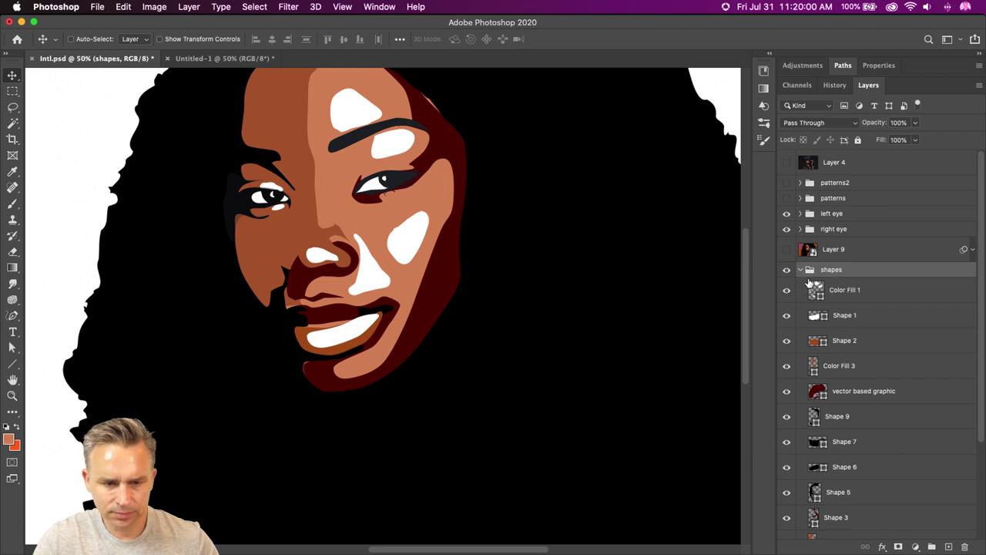
# Push Shape 3's upper-right edge outward with the Path Selection tool.
pyautogui.scroll(3, 355, 262)
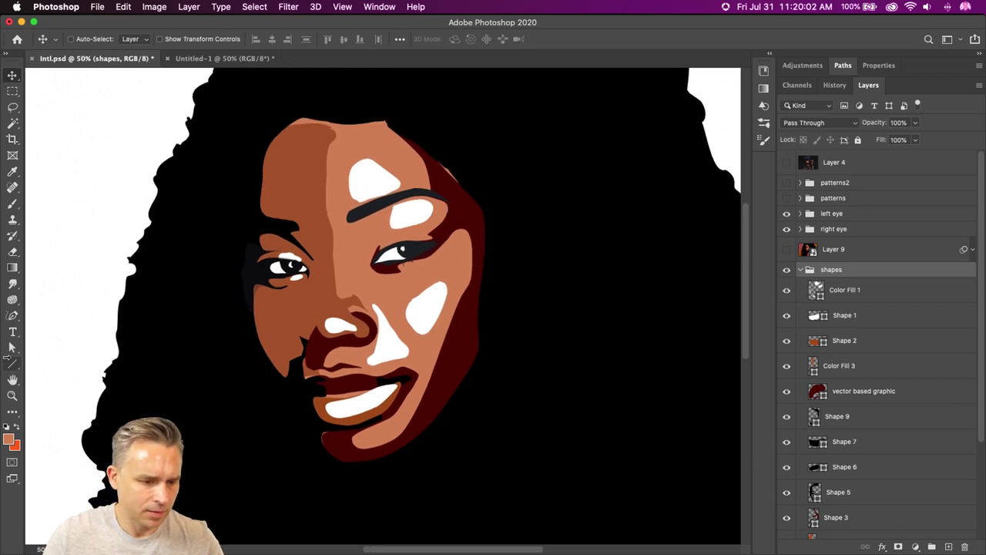
pyautogui.click(13, 347)
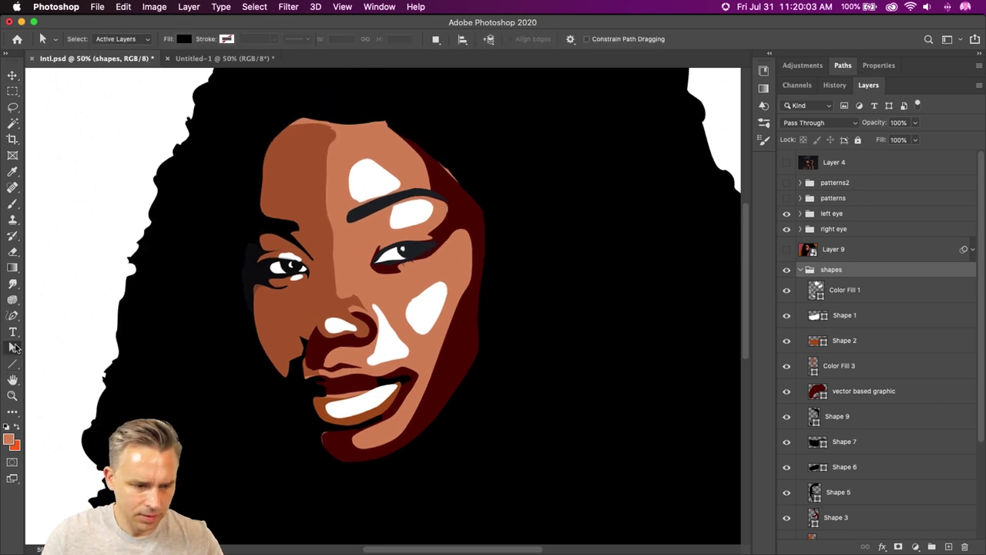
pyautogui.click(441, 178)
pyautogui.click(415, 188)
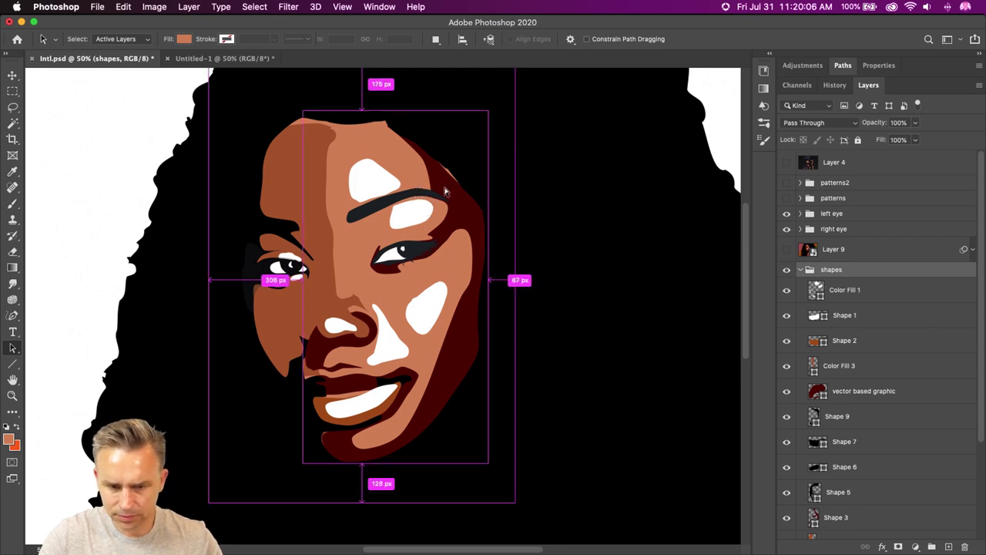
pyautogui.scroll(-3, 812, 399)
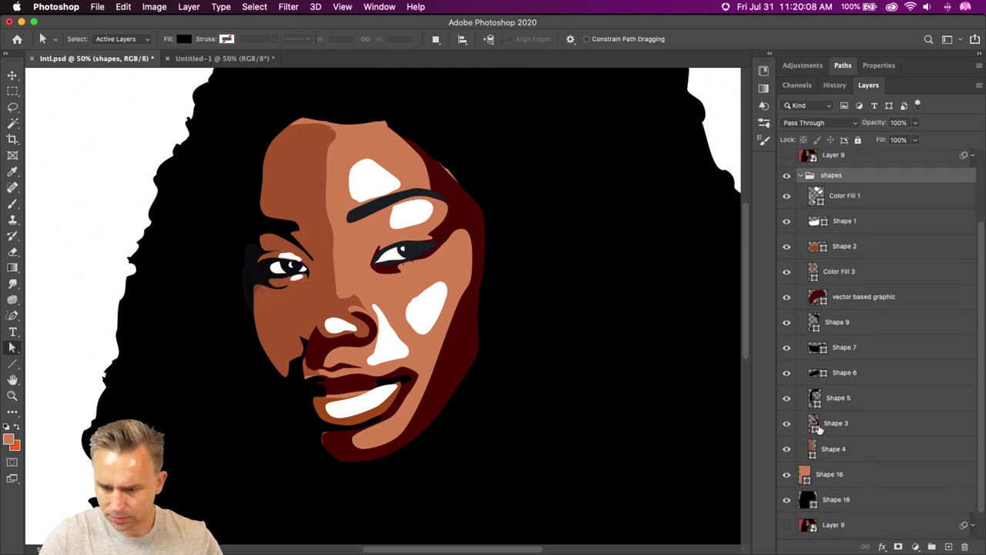
pyautogui.click(819, 429)
pyautogui.click(440, 168)
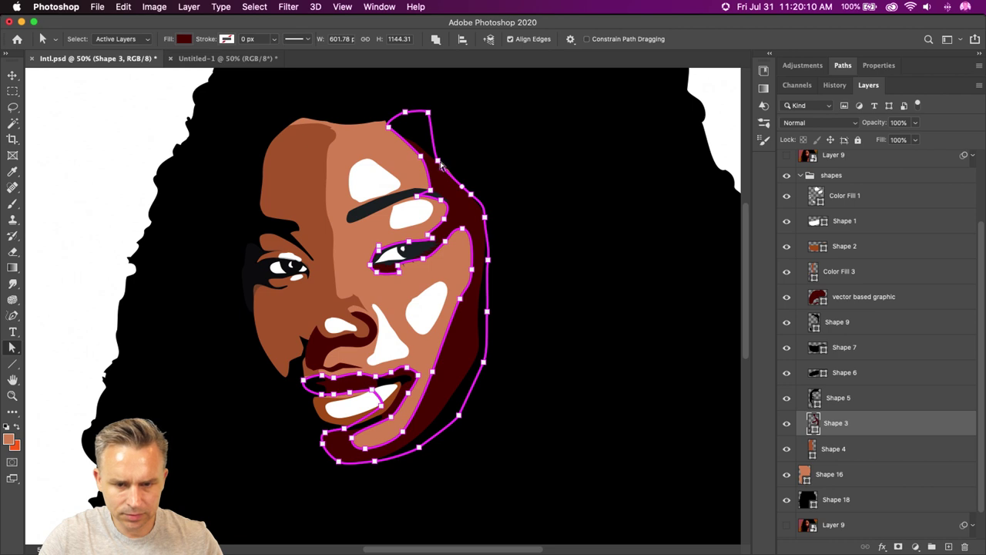
pyautogui.moveTo(441, 164); pyautogui.dragTo(453, 163)
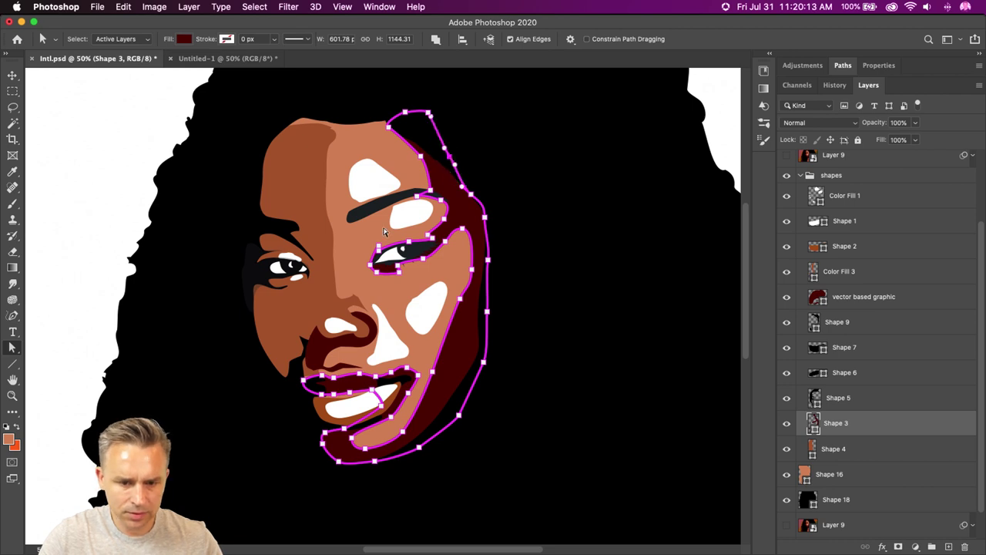
pyautogui.press('super+plus')
pyautogui.press('super+plus')
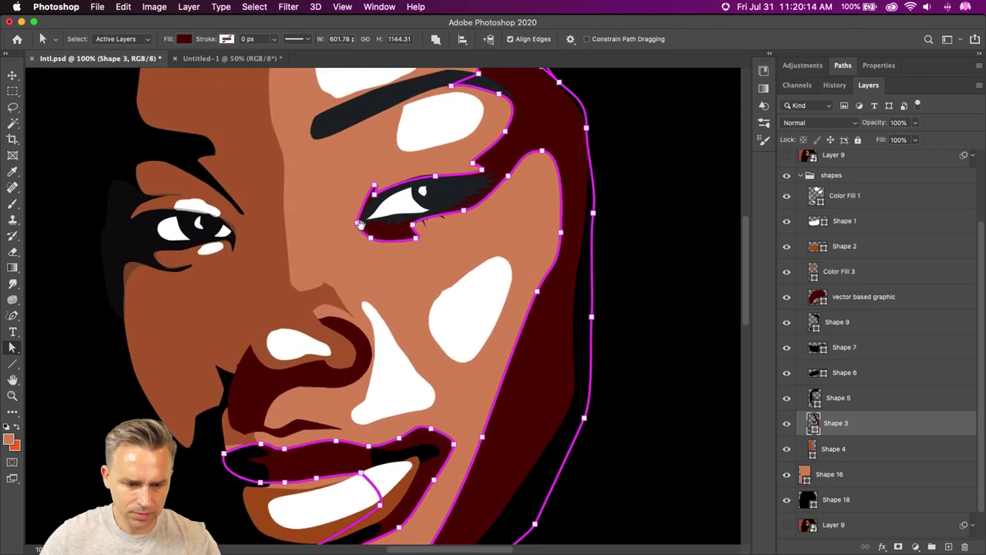
pyautogui.scroll(-3, 256, 224)
# Duplicate the top Layer 9 photo, hide the original, and place the copy below Shape 4.
pyautogui.click(12, 74)
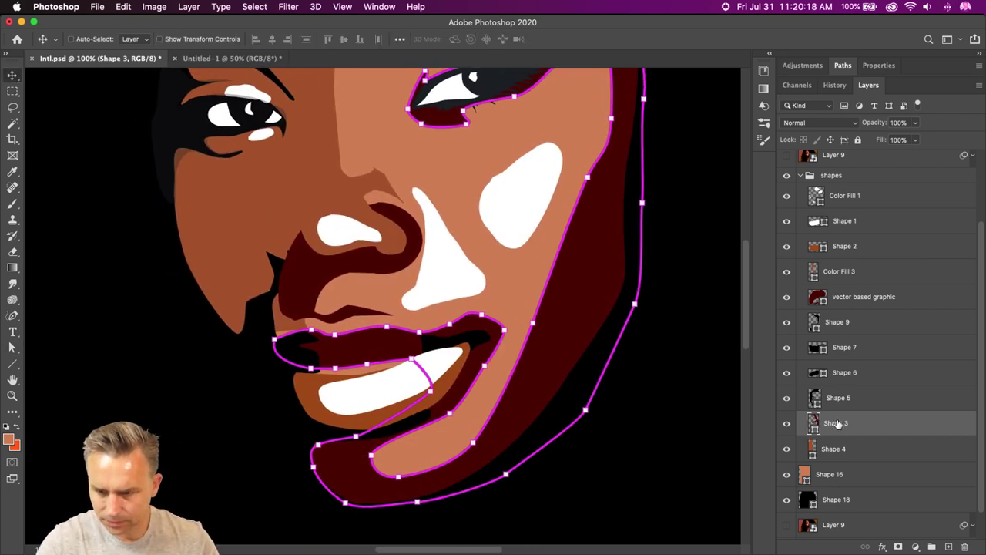
pyautogui.click(786, 158)
pyautogui.click(845, 157)
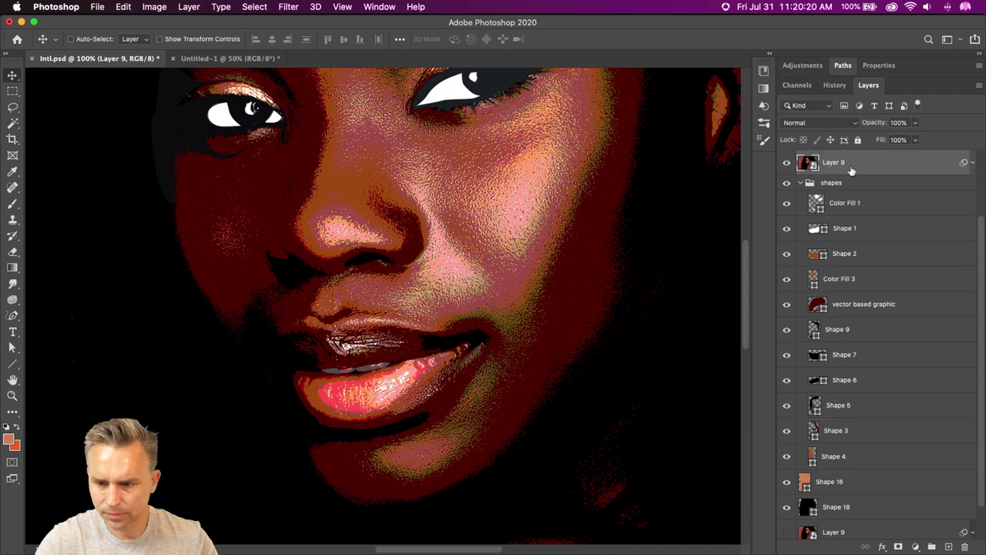
pyautogui.press('super+j')
pyautogui.moveTo(847, 166); pyautogui.dragTo(881, 468)
pyautogui.click(786, 162)
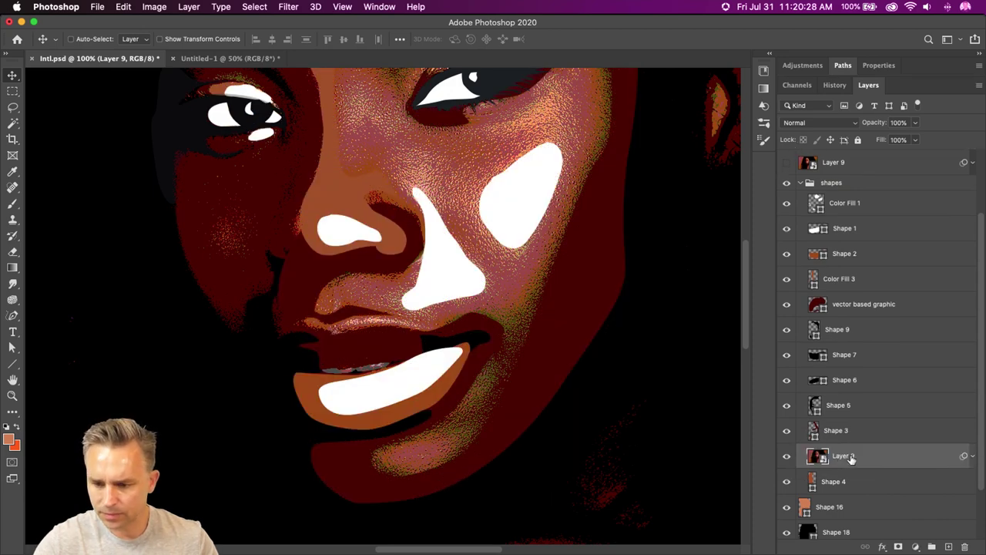
pyautogui.click(788, 458)
pyautogui.click(787, 459)
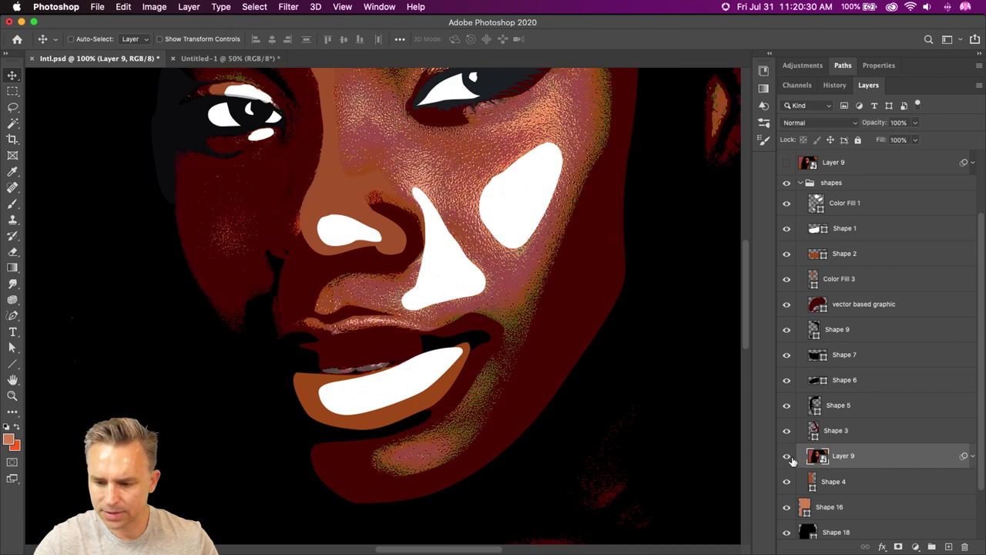
pyautogui.moveTo(866, 461); pyautogui.dragTo(867, 495)
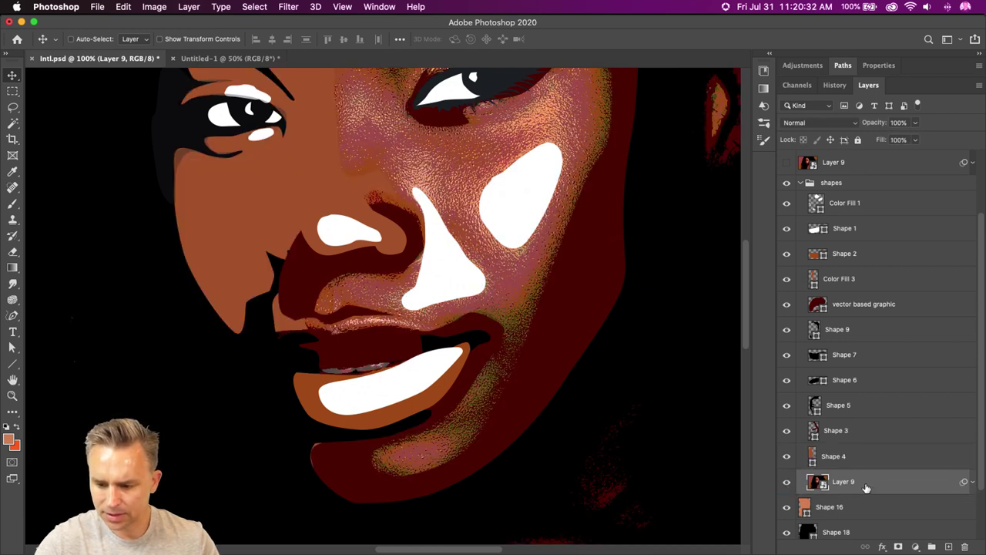
# Clip the Layer 9 copy into Shape 16 and turn off its Posterize smart filter.
pyautogui.scroll(-3, 866, 488)
pyautogui.click(842, 446)
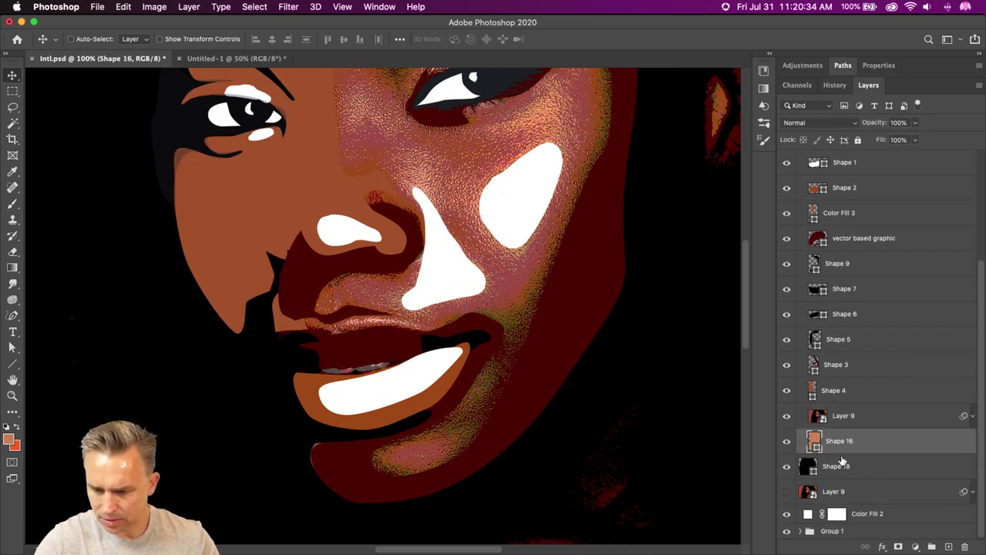
pyautogui.click(842, 460)
pyautogui.press('super+alt+g')
pyautogui.click(857, 417)
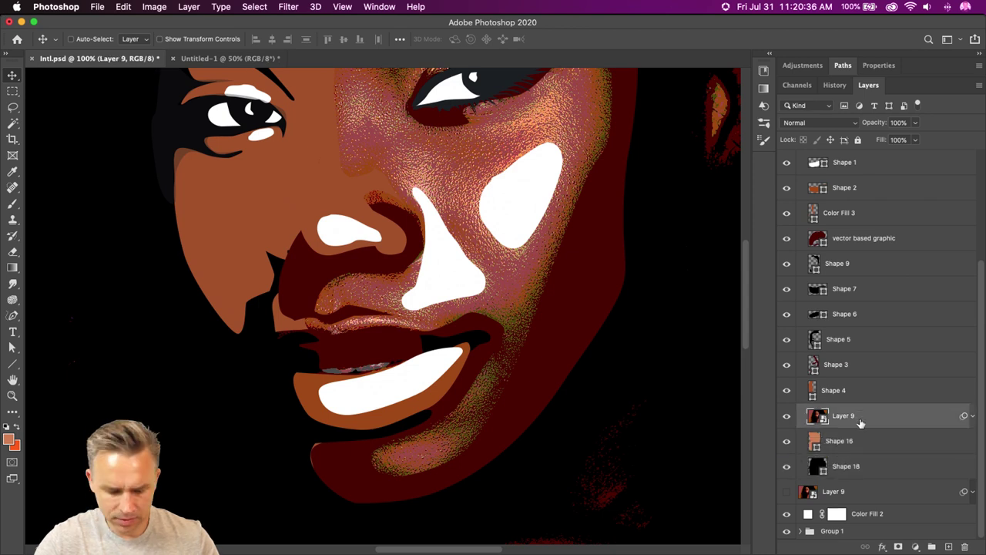
pyautogui.click(973, 415)
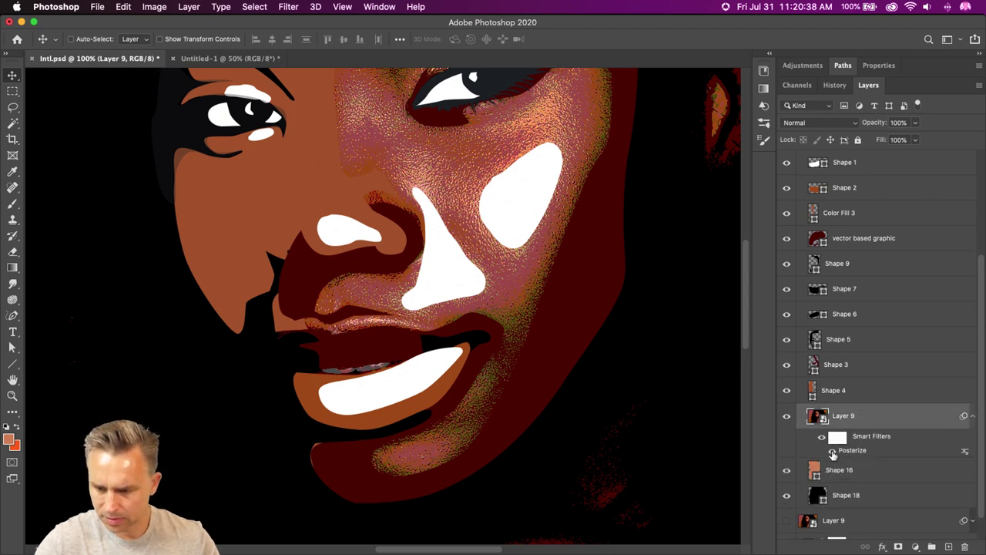
pyautogui.click(832, 455)
pyautogui.moveTo(859, 451); pyautogui.dragTo(869, 451)
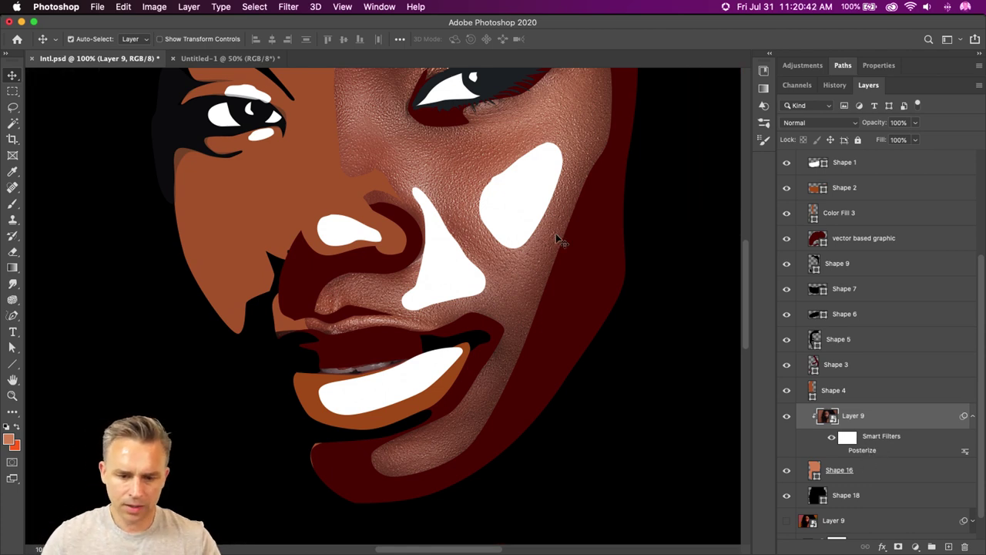
pyautogui.press('super+minus')
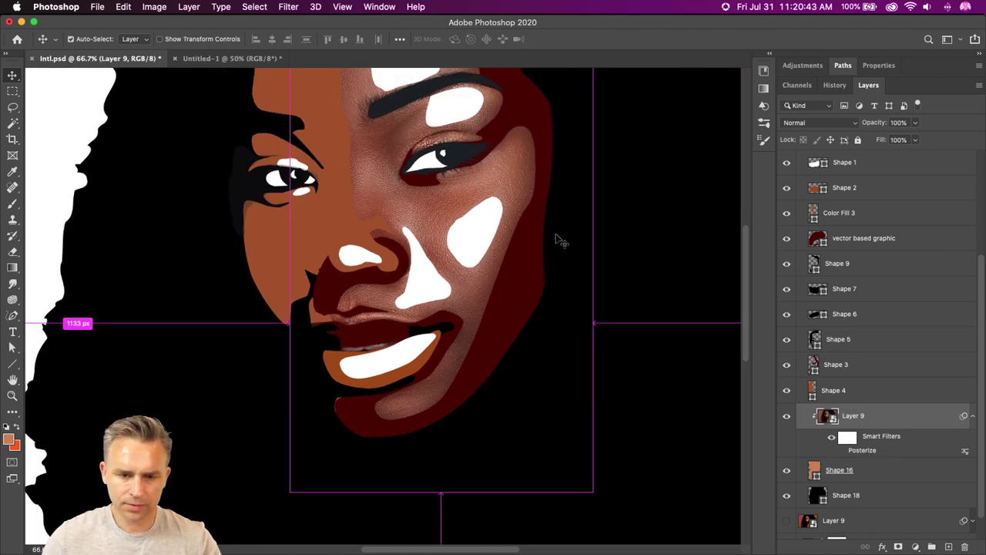
pyautogui.click(972, 417)
pyautogui.scroll(1, 882, 340)
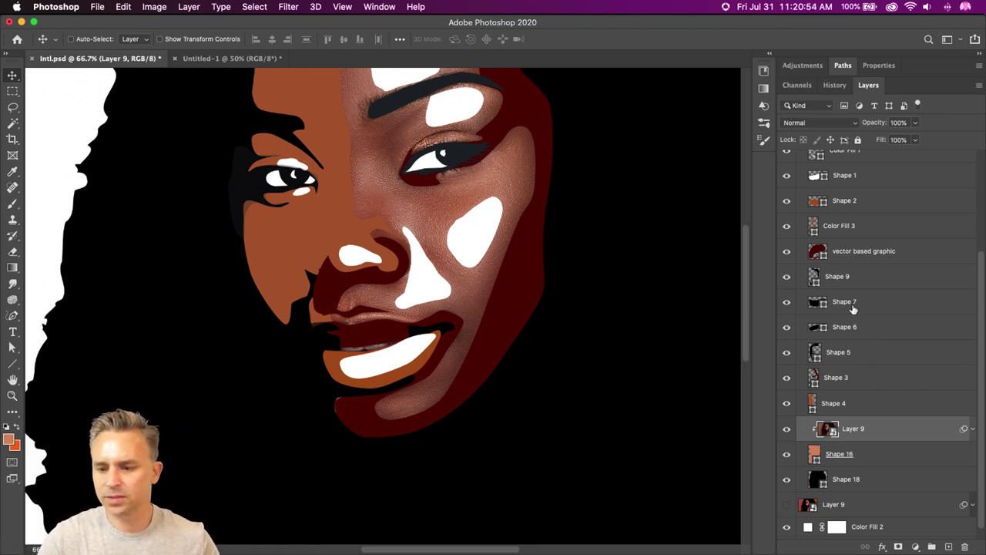
# Rename the shapes group to 'face'.
pyautogui.scroll(5, 982, 318)
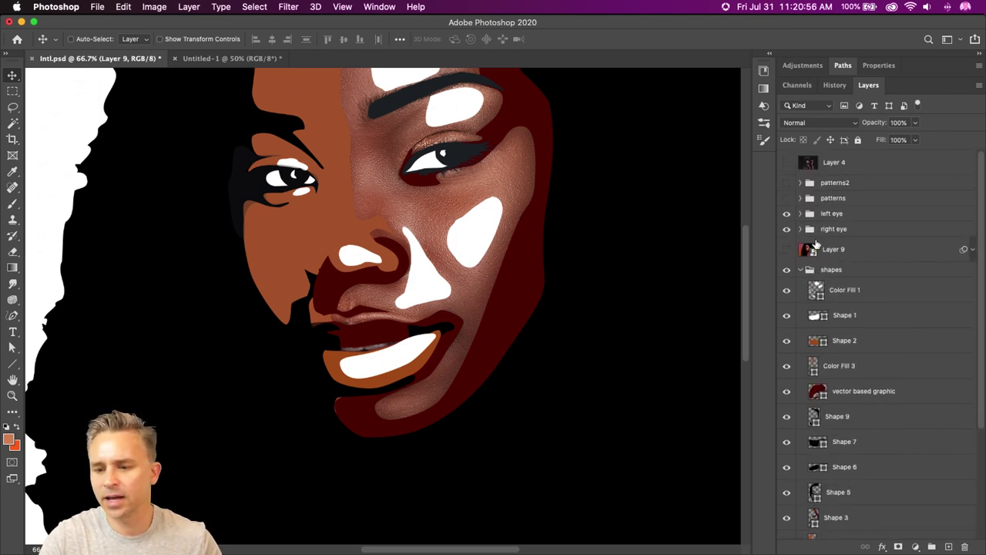
pyautogui.doubleClick(827, 270)
pyautogui.write('fa')
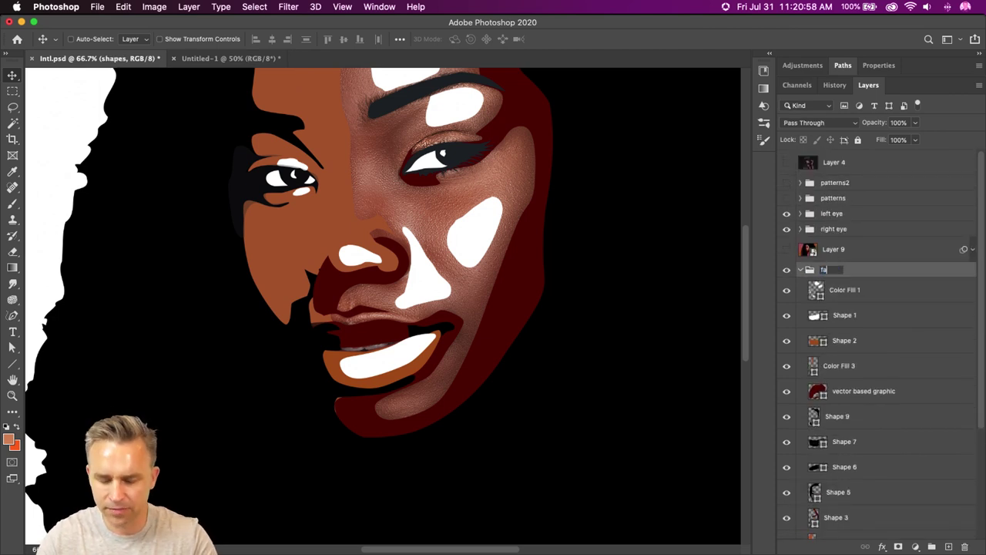
pyautogui.write('ce')
pyautogui.press('Return')
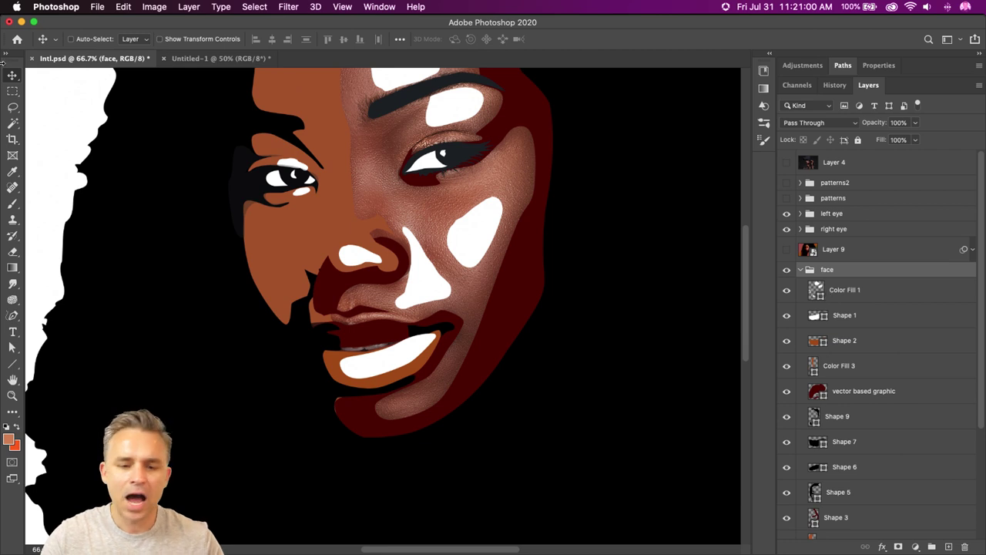
# Duplicate the clipped photo, clip the copy into Shape 4, and compare it with and without Posterize.
pyautogui.scroll(-5, 894, 431)
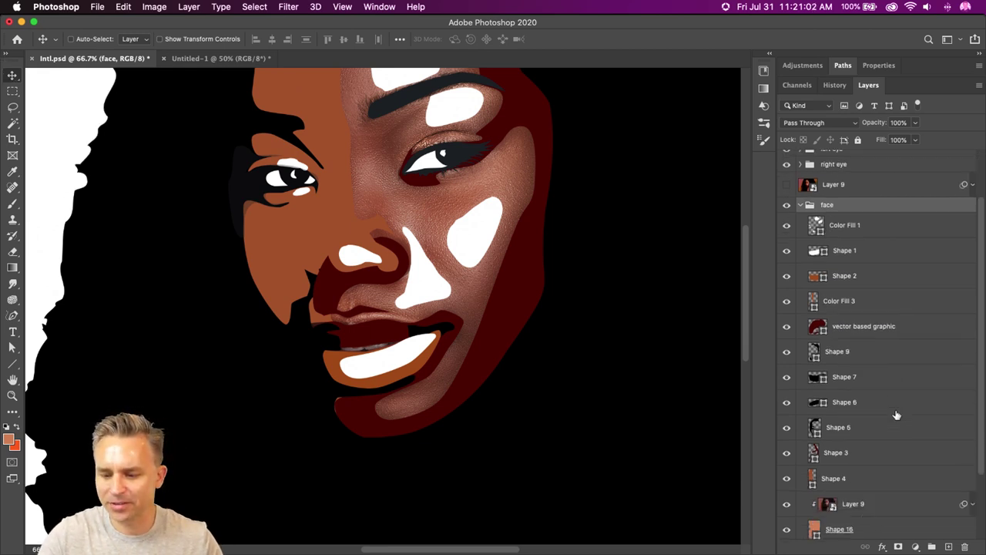
pyautogui.click(860, 424)
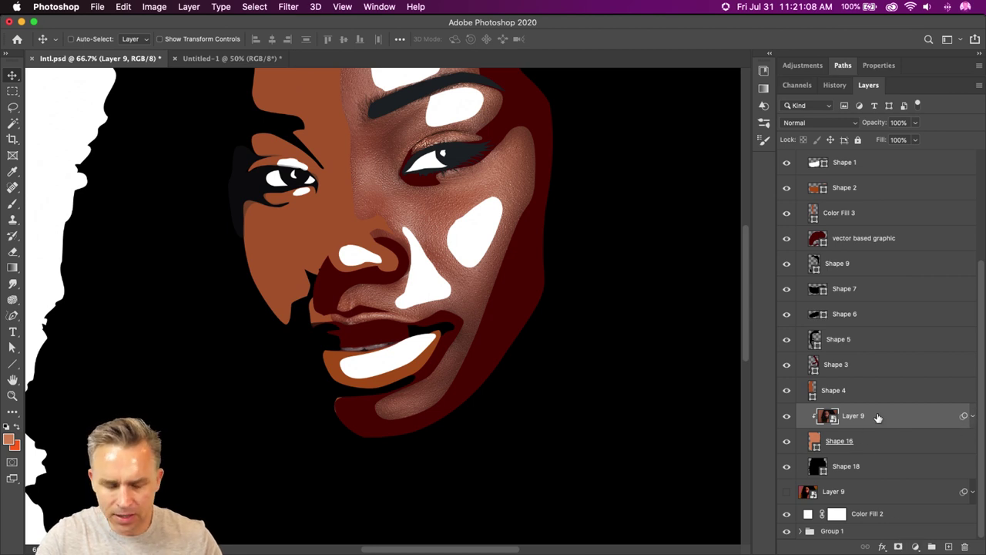
pyautogui.press('super+j')
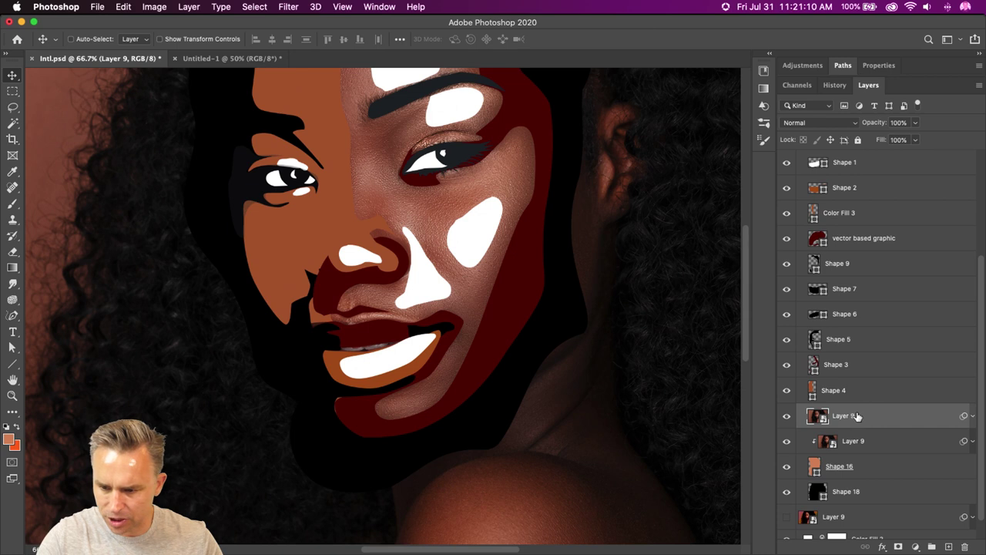
pyautogui.moveTo(855, 414)
pyautogui.mouseDown()
pyautogui.moveTo(865, 365)
pyautogui.moveTo(854, 395)
pyautogui.mouseUp()
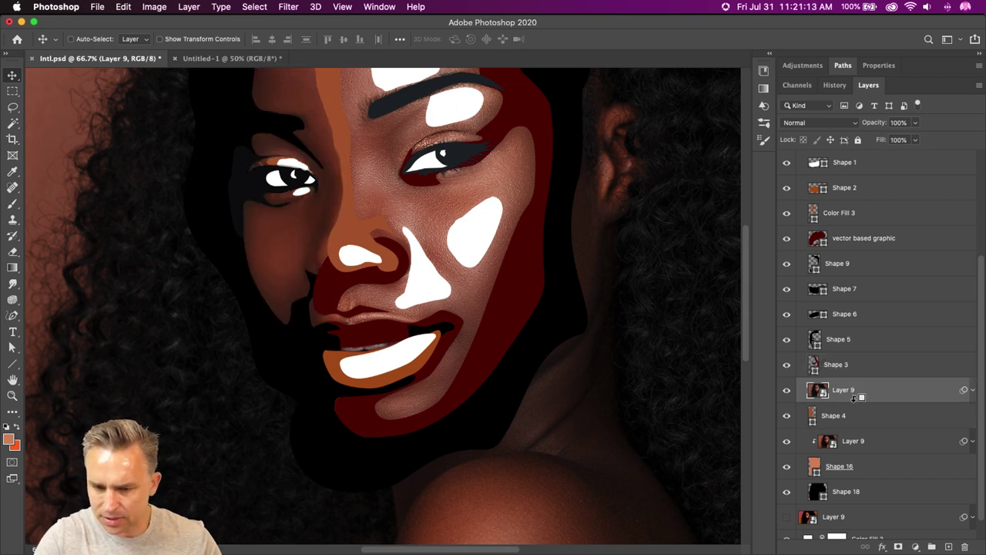
pyautogui.press('super+alt+g')
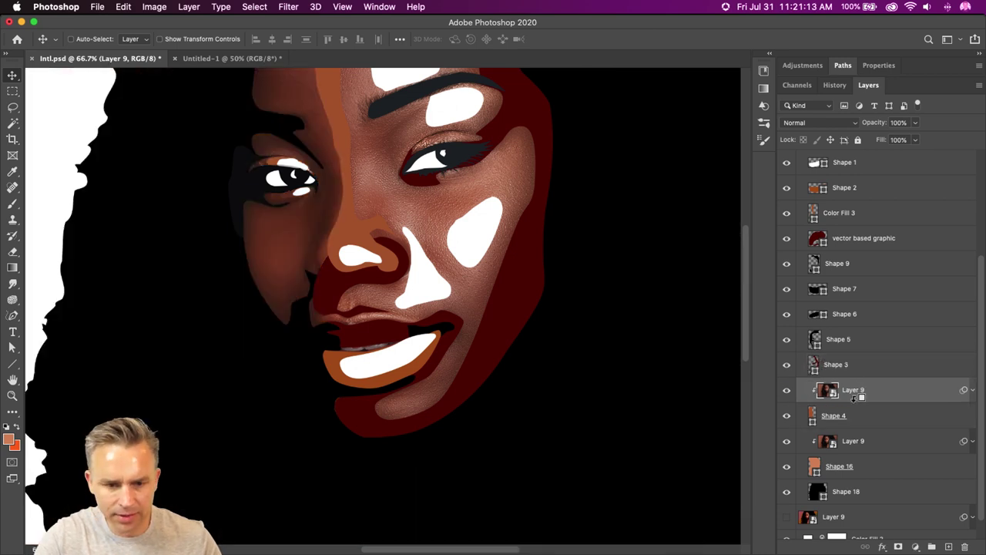
pyautogui.click(787, 415)
pyautogui.click(786, 416)
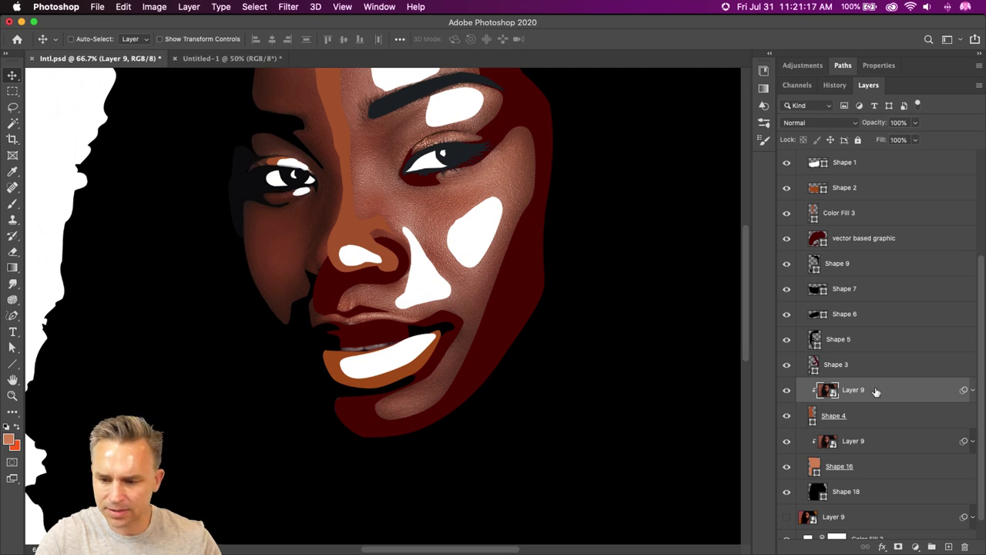
pyautogui.click(973, 391)
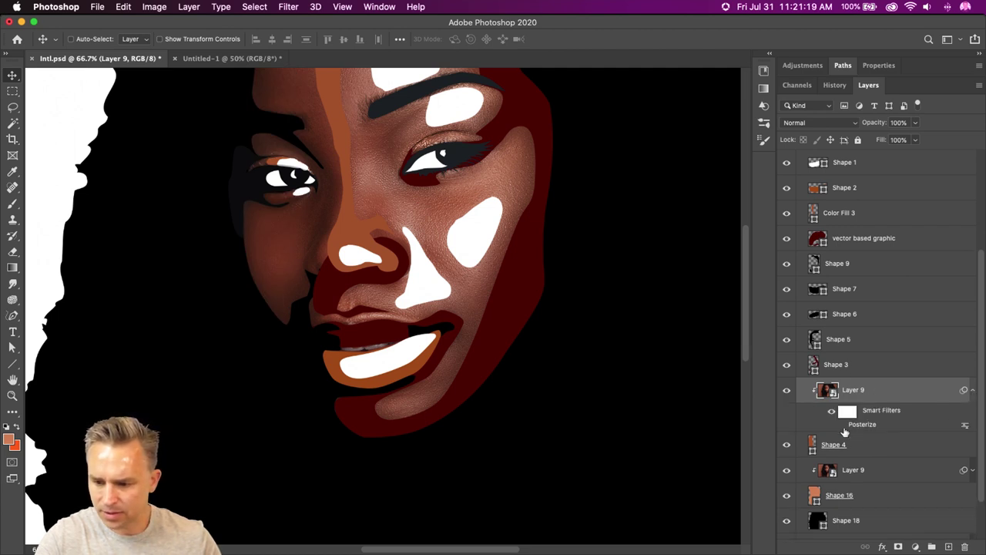
pyautogui.click(842, 426)
pyautogui.click(842, 426)
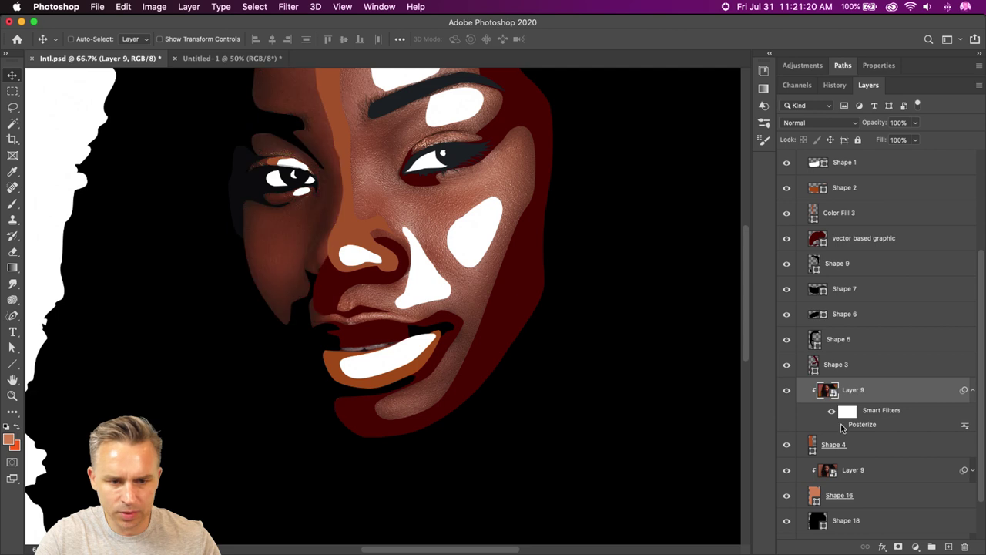
pyautogui.click(916, 547)
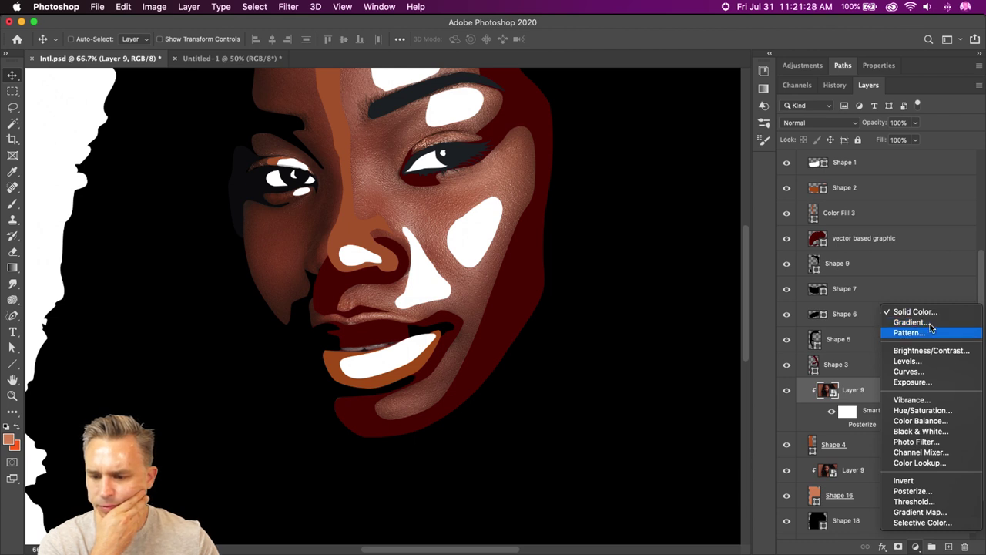
# Add a red-pink Gradient Fill over the photo and set its blend mode to Overlay.
pyautogui.press('Escape')
pyautogui.click(771, 55)
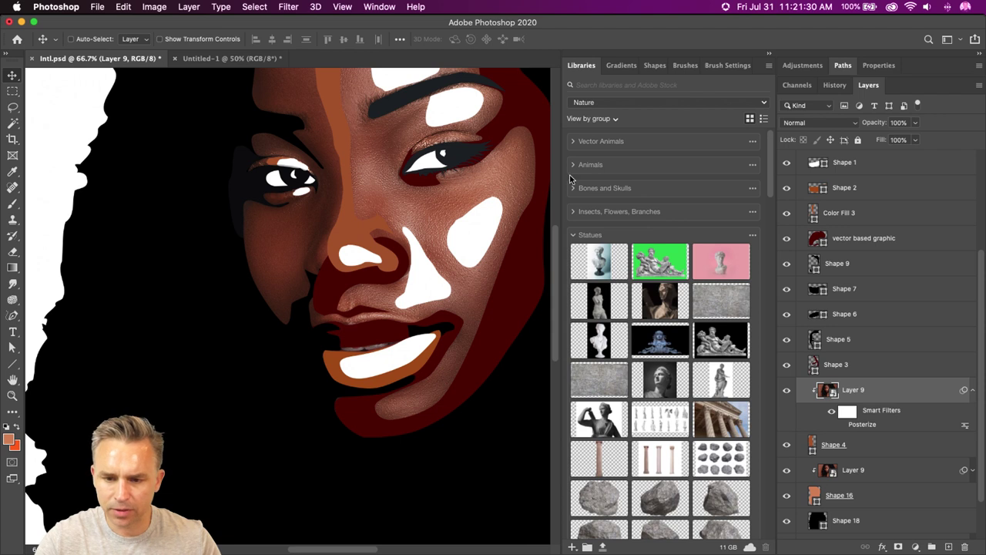
pyautogui.click(617, 65)
pyautogui.click(587, 265)
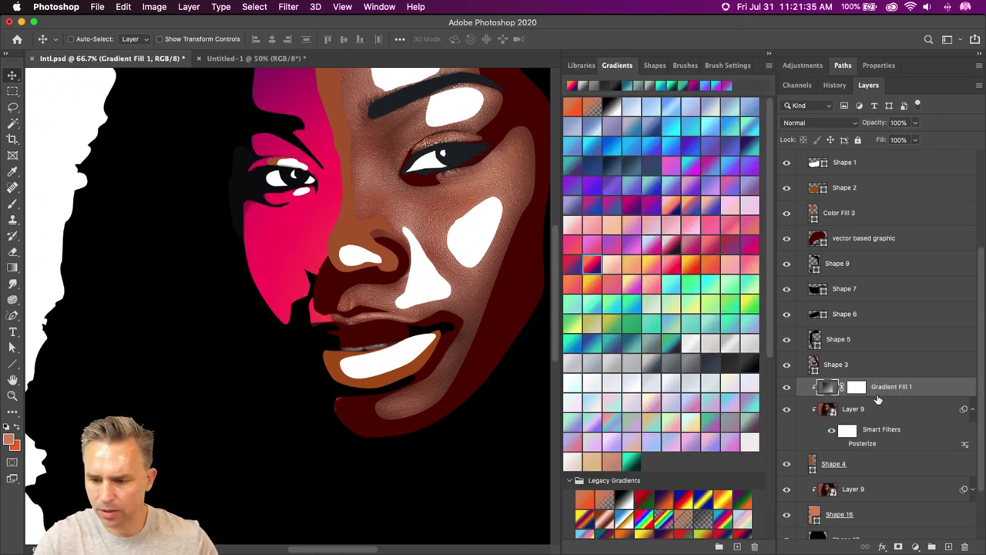
pyautogui.click(825, 123)
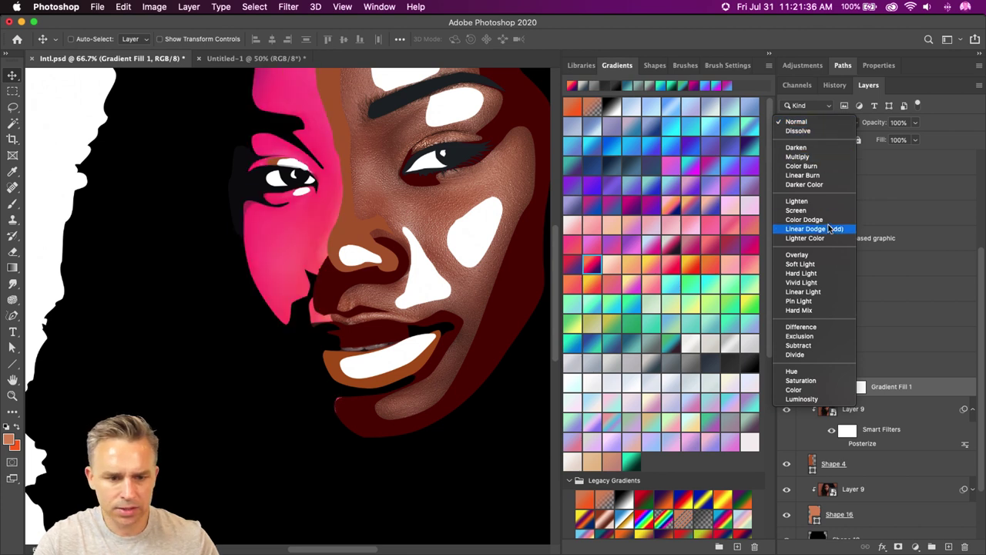
pyautogui.click(830, 255)
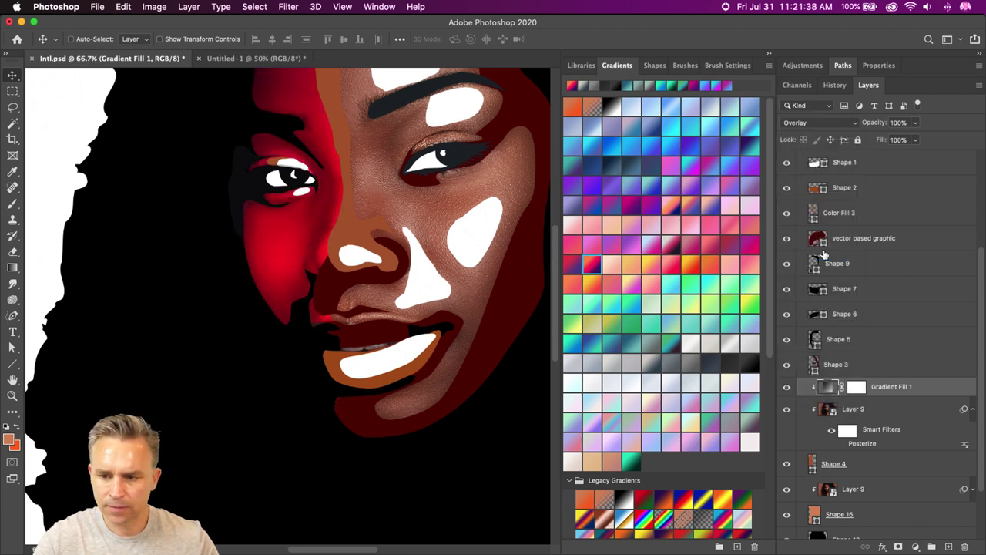
pyautogui.click(769, 59)
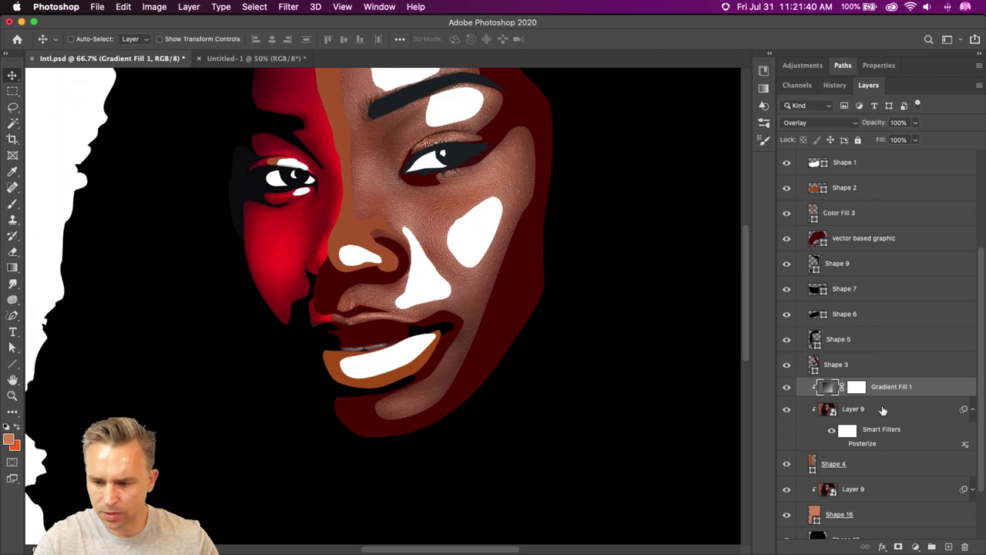
# Duplicate the gradient and photo pair, move it above Shape 3, and clip it there.
pyautogui.click(973, 409)
pyautogui.keyDown('shift'); pyautogui.click(884, 406); pyautogui.keyUp('shift')
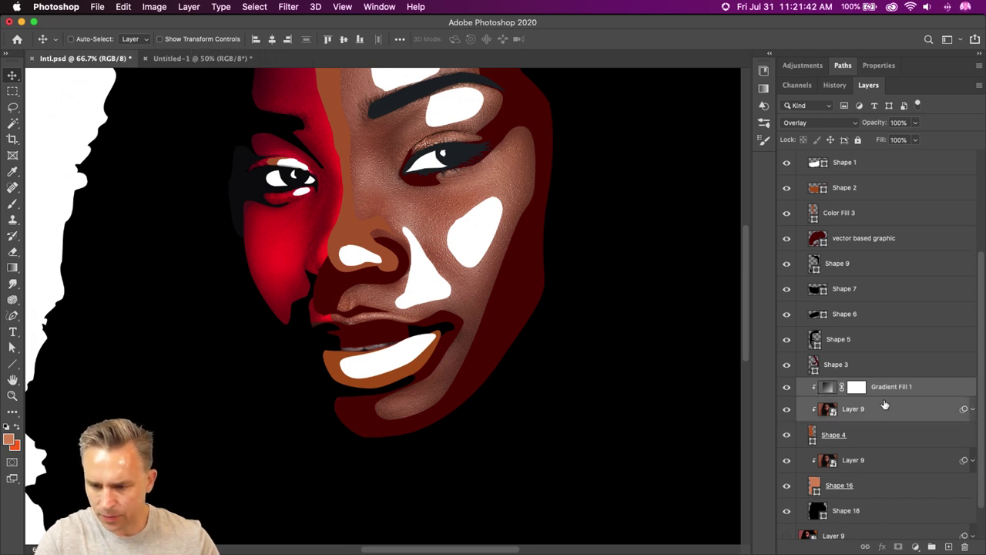
pyautogui.press('super+j')
pyautogui.moveTo(903, 389); pyautogui.dragTo(894, 352)
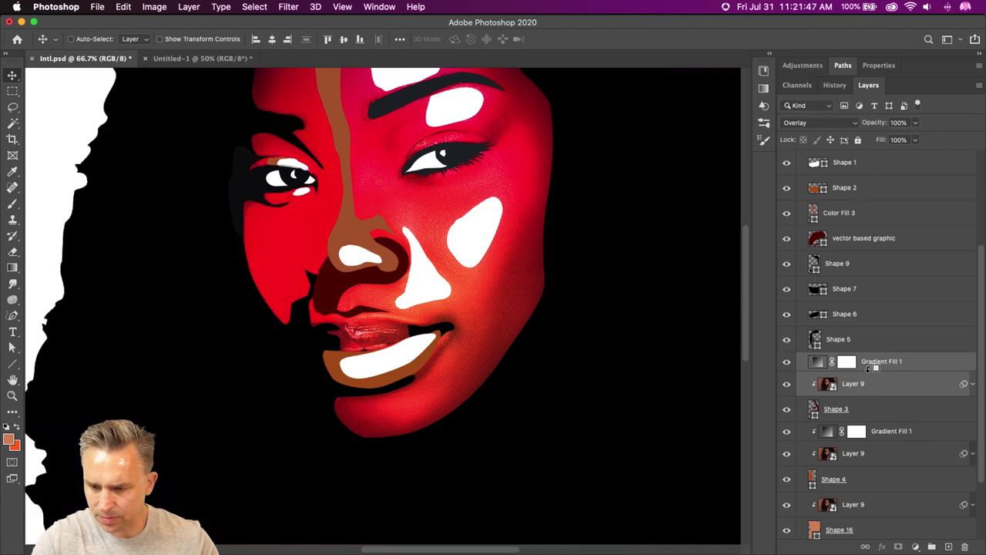
pyautogui.keyDown('alt'); pyautogui.click(827, 372); pyautogui.keyUp('alt')
# Change the duplicated gradient to a red-to-green preset and check the Shape 5 area.
pyautogui.click(829, 369)
pyautogui.click(771, 51)
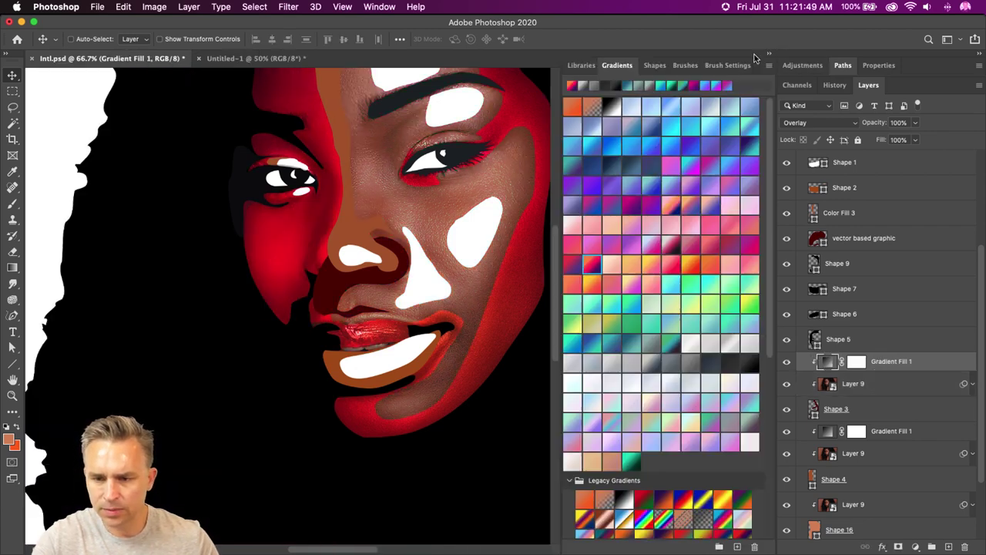
pyautogui.click(683, 287)
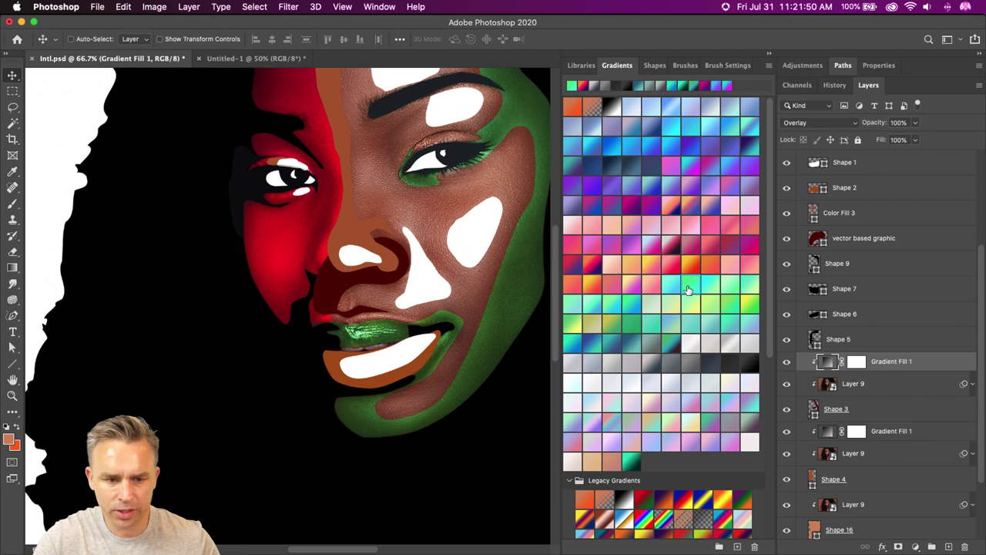
pyautogui.moveTo(293, 260); pyautogui.dragTo(214, 349)
pyautogui.click(771, 54)
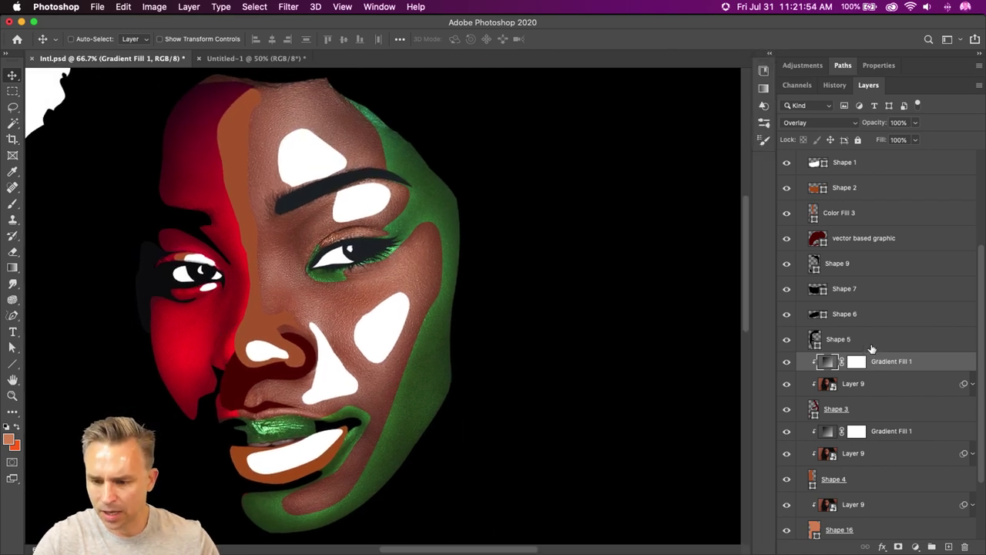
pyautogui.click(840, 337)
pyautogui.click(786, 339)
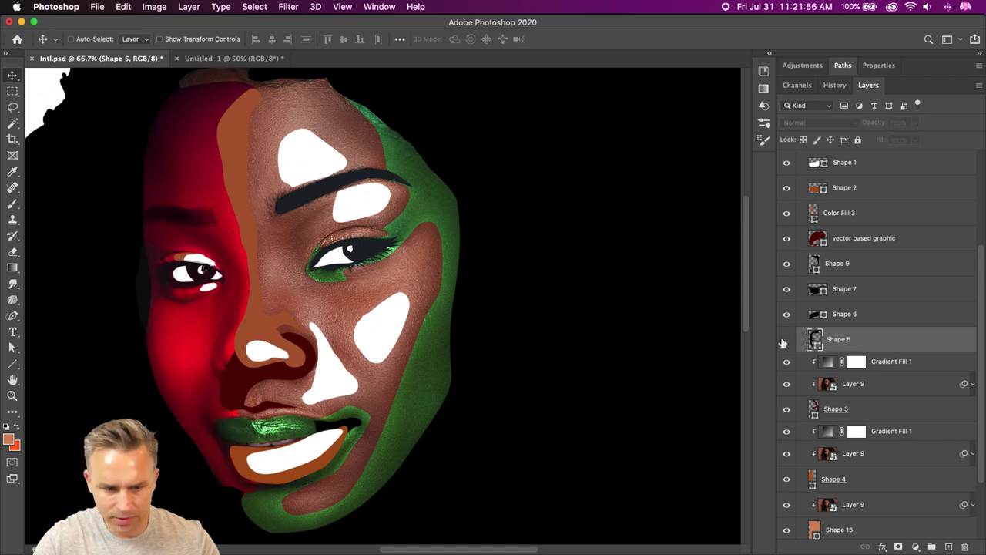
pyautogui.click(786, 340)
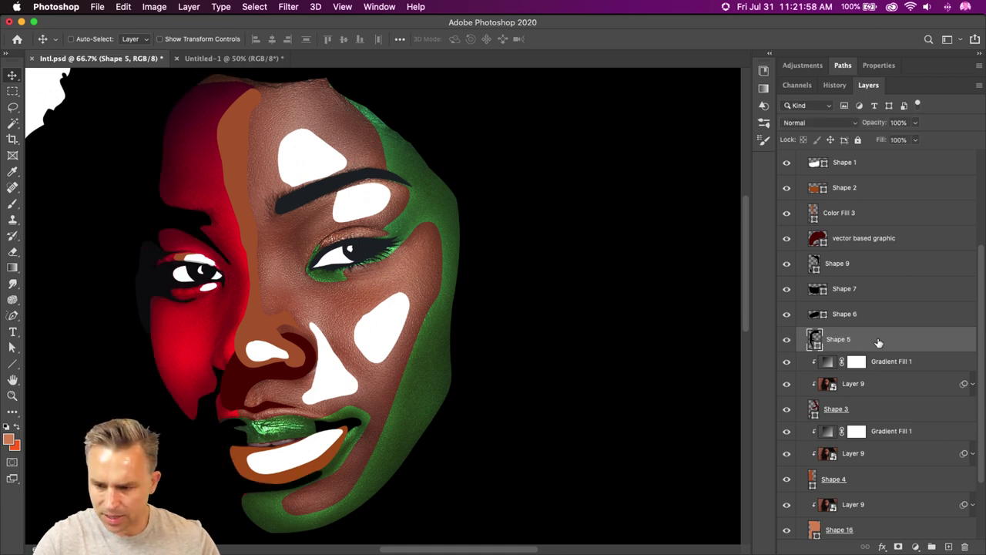
# Duplicate the Layer 9 photo and clip the copy into Shape 5.
pyautogui.click(884, 384)
pyautogui.press('super+j')
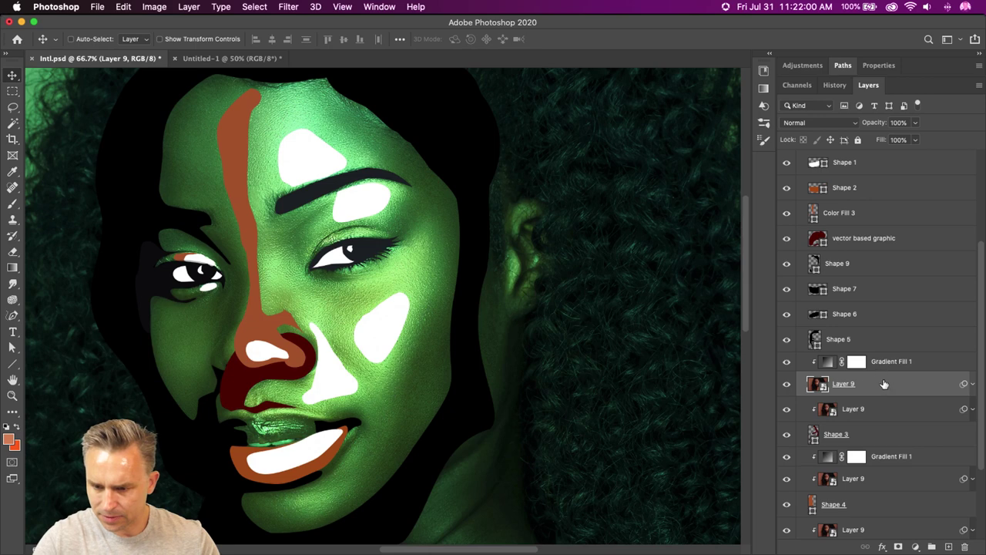
pyautogui.moveTo(884, 384); pyautogui.dragTo(882, 327)
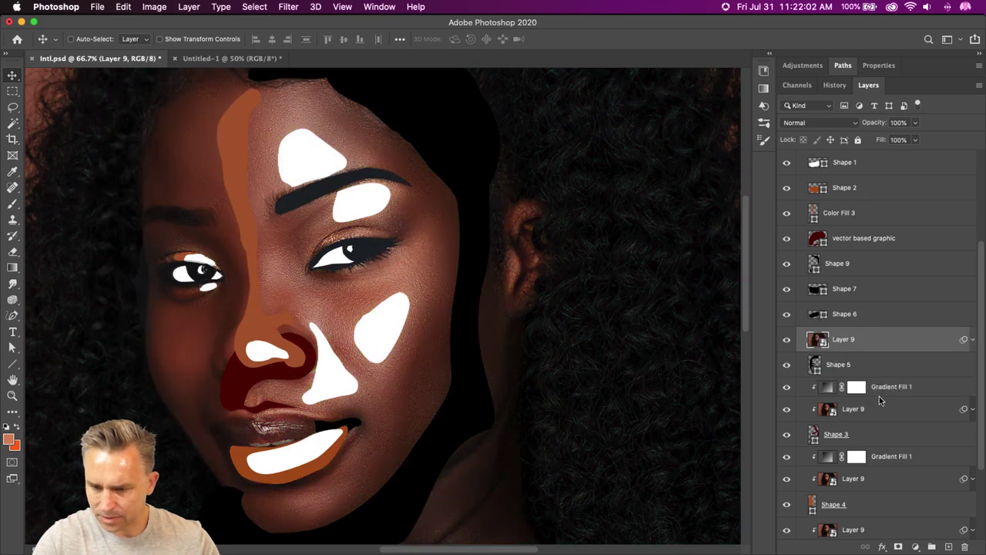
pyautogui.keyDown('alt'); pyautogui.click(839, 349); pyautogui.keyUp('alt')
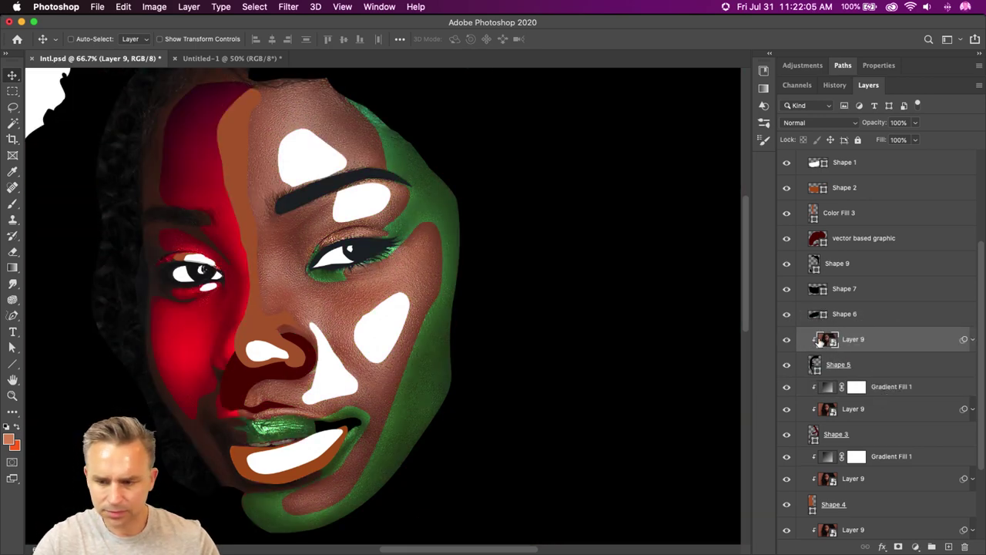
pyautogui.click(786, 339)
pyautogui.click(786, 339)
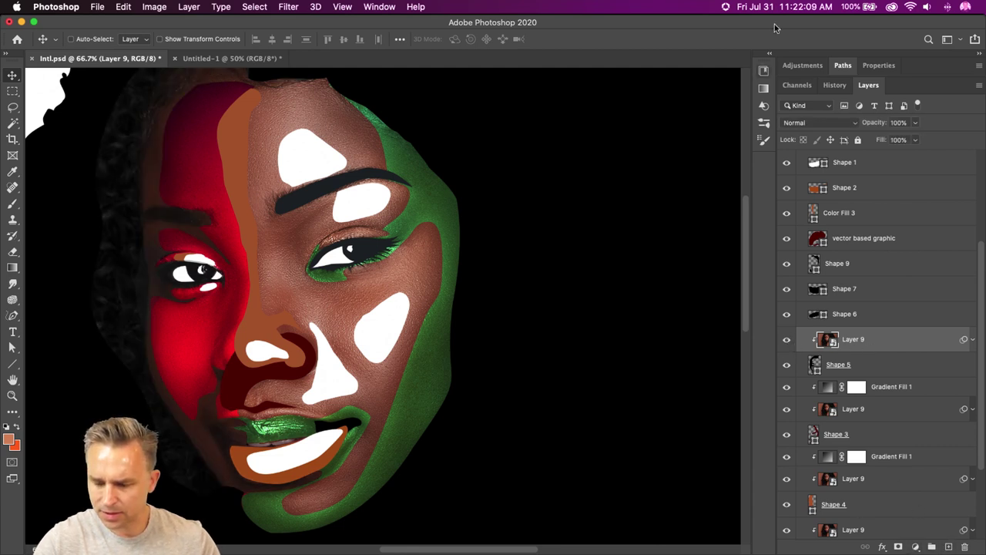
# Add a pink-red Gradient Fill over the new photo copy in Soft Light mode.
pyautogui.click(769, 54)
pyautogui.click(671, 243)
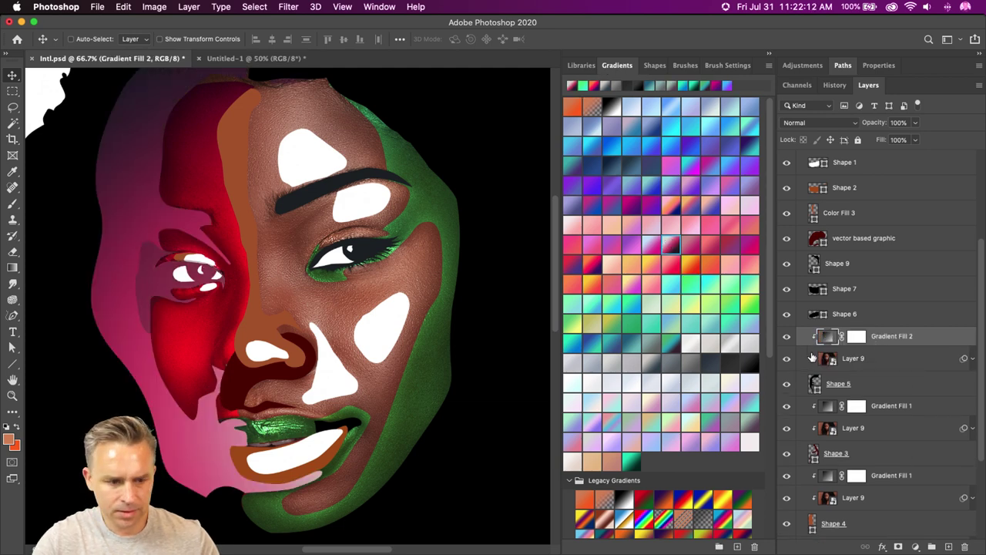
pyautogui.click(799, 126)
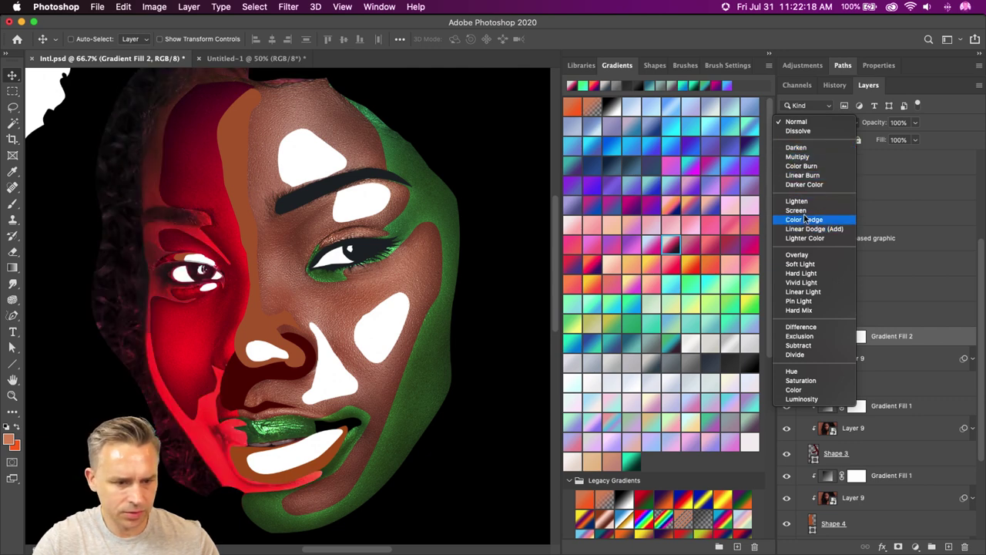
pyautogui.click(806, 265)
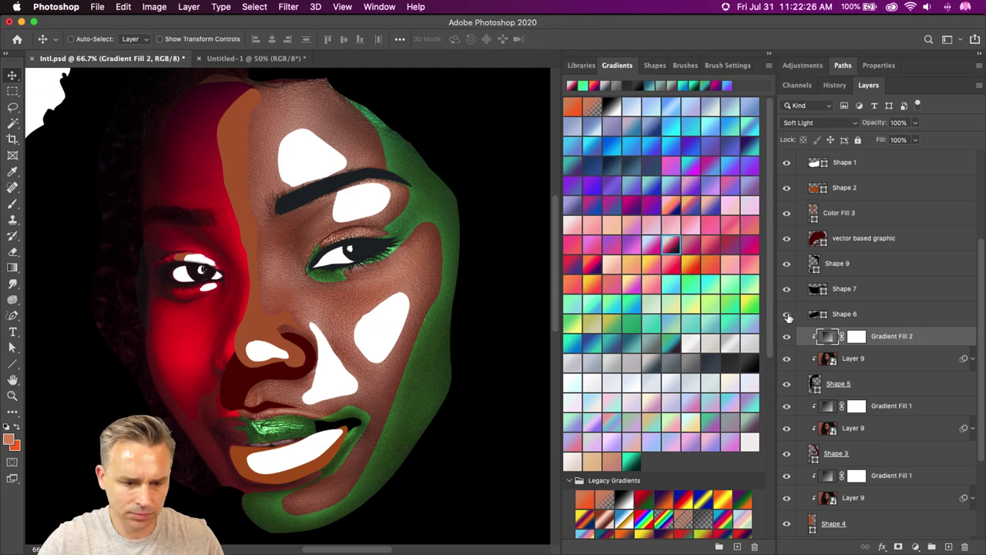
pyautogui.keyDown('super'); pyautogui.click(249, 325); pyautogui.keyUp('super')
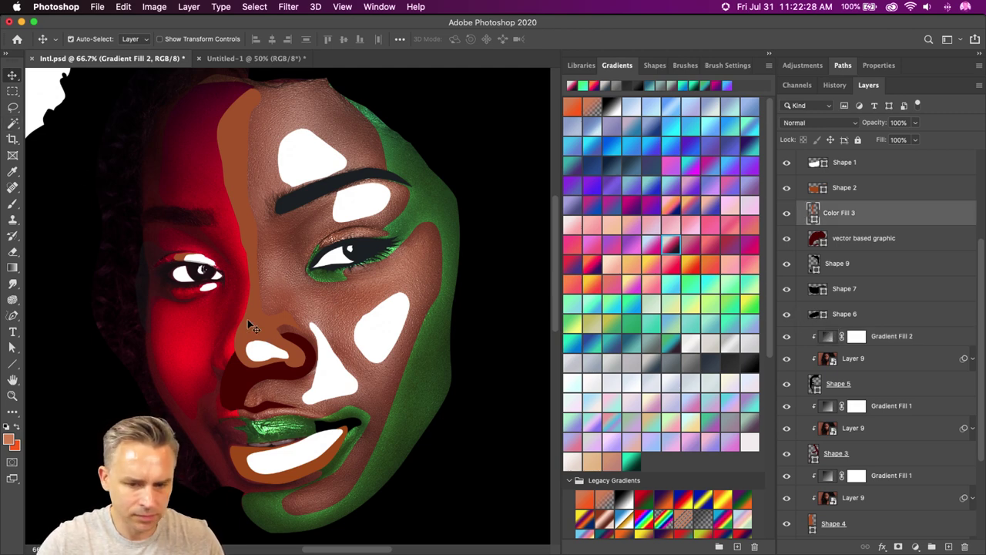
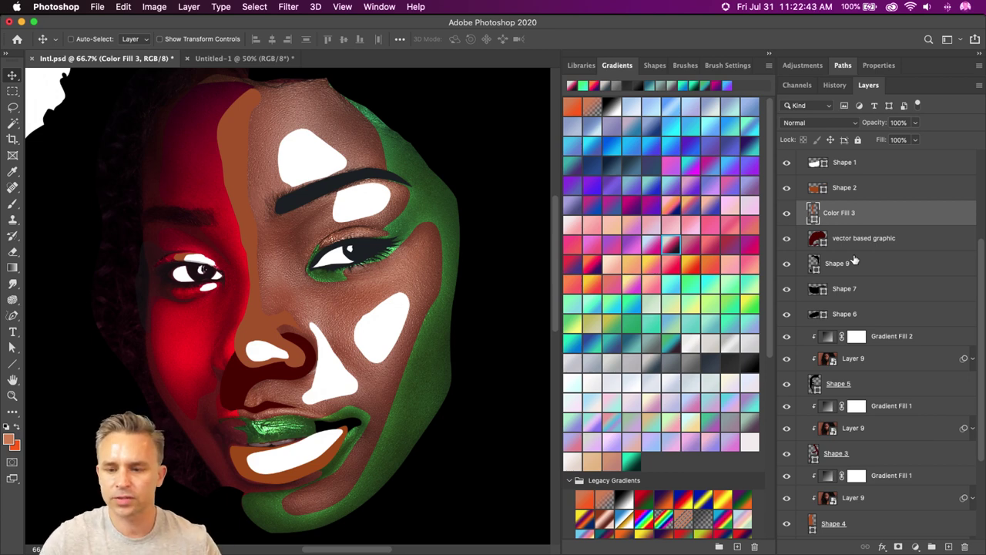
# Toggle the white face shapes' visibility on and off to compare them.
pyautogui.scroll(5, 854, 262)
pyautogui.click(841, 317)
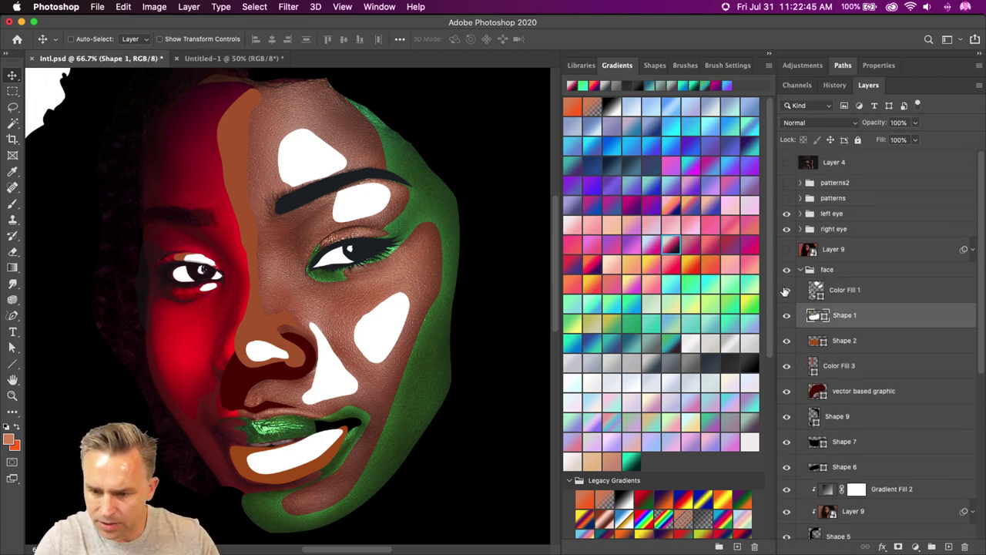
pyautogui.click(786, 291)
pyautogui.click(786, 290)
pyautogui.click(786, 290)
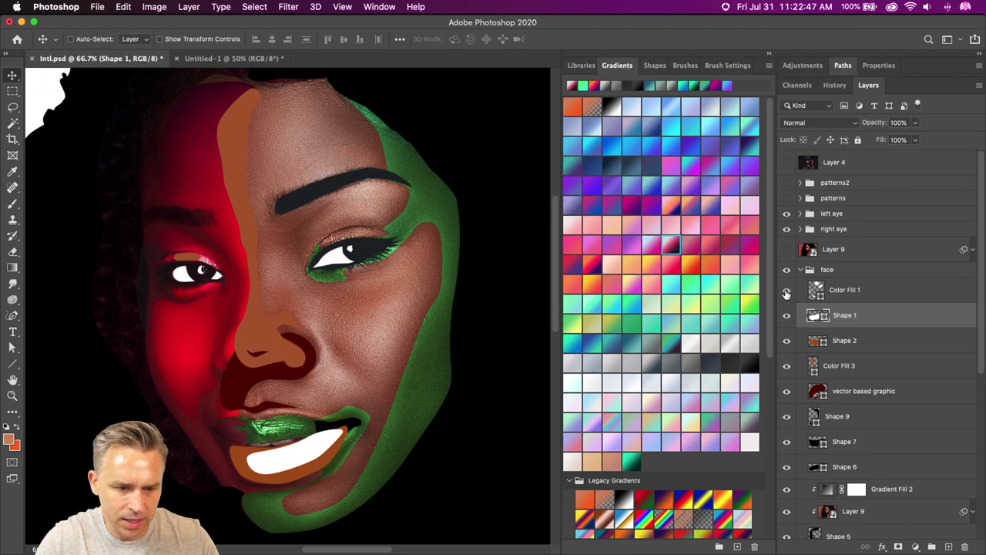
pyautogui.click(786, 293)
# Merge Shape 1 into the Color Fill 1 layer with Merge Shapes.
pyautogui.click(874, 293)
pyautogui.keyDown('shift'); pyautogui.click(882, 311); pyautogui.keyUp('shift')
pyautogui.rightClick(881, 311)
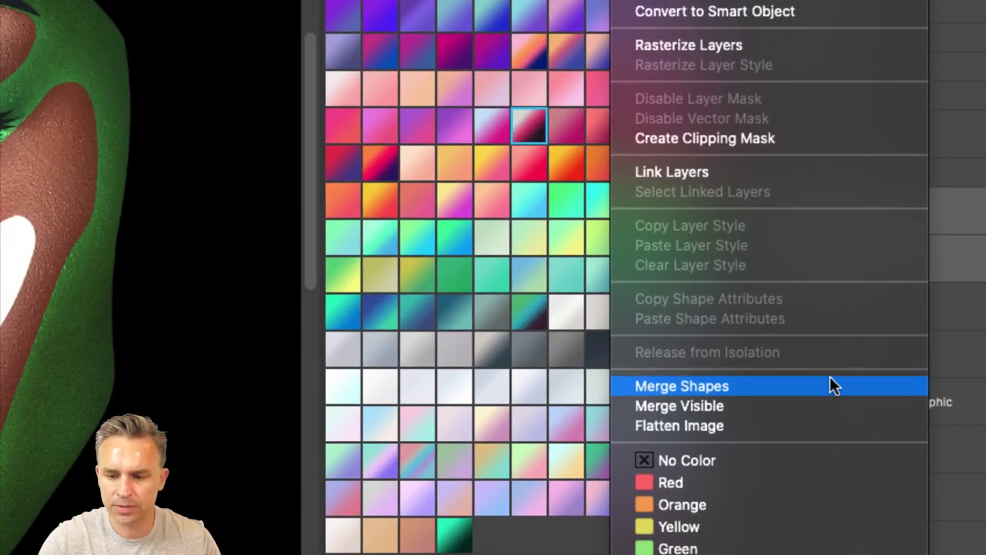
pyautogui.click(830, 381)
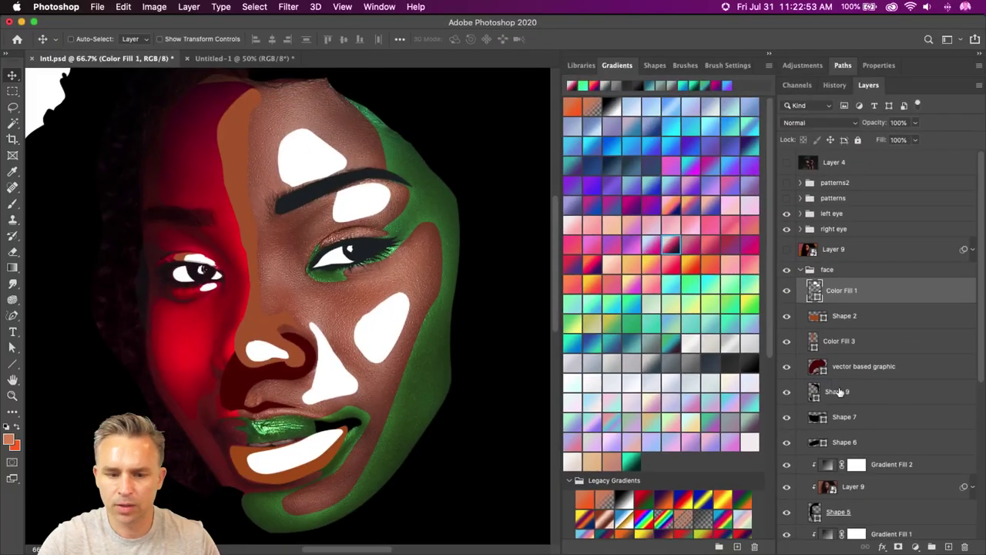
# Try a pink-red gradient on the merged white shapes, then undo it.
pyautogui.click(786, 291)
pyautogui.click(786, 290)
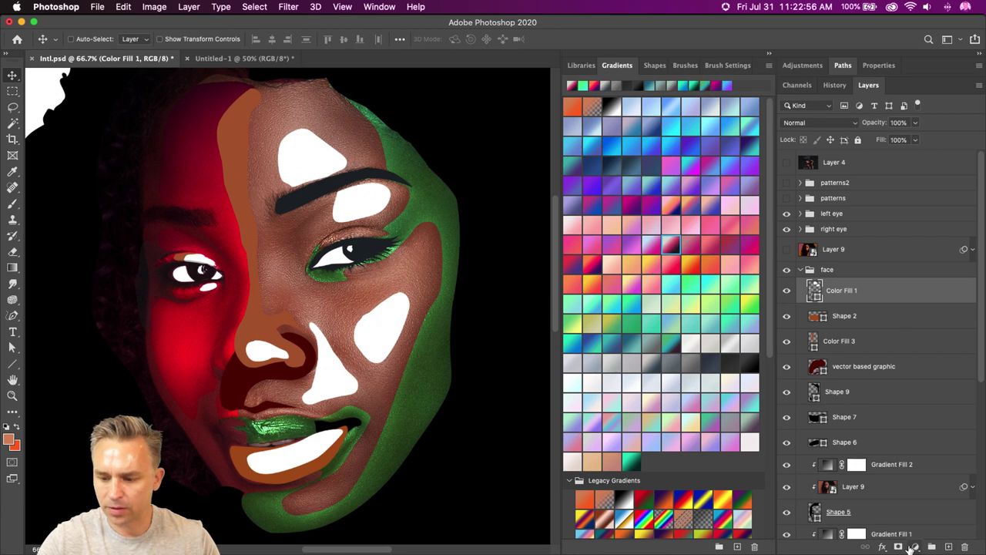
pyautogui.click(667, 270)
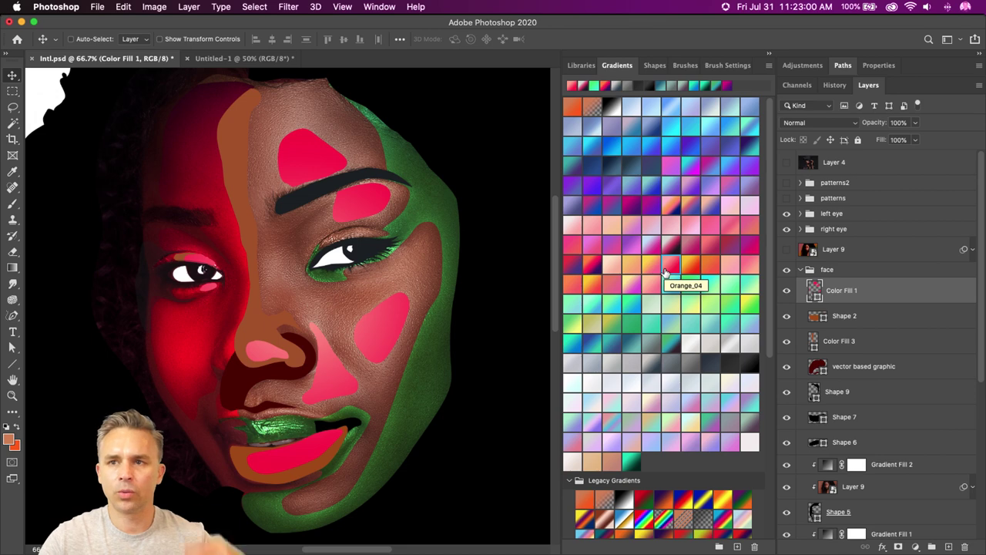
pyautogui.press('super+z')
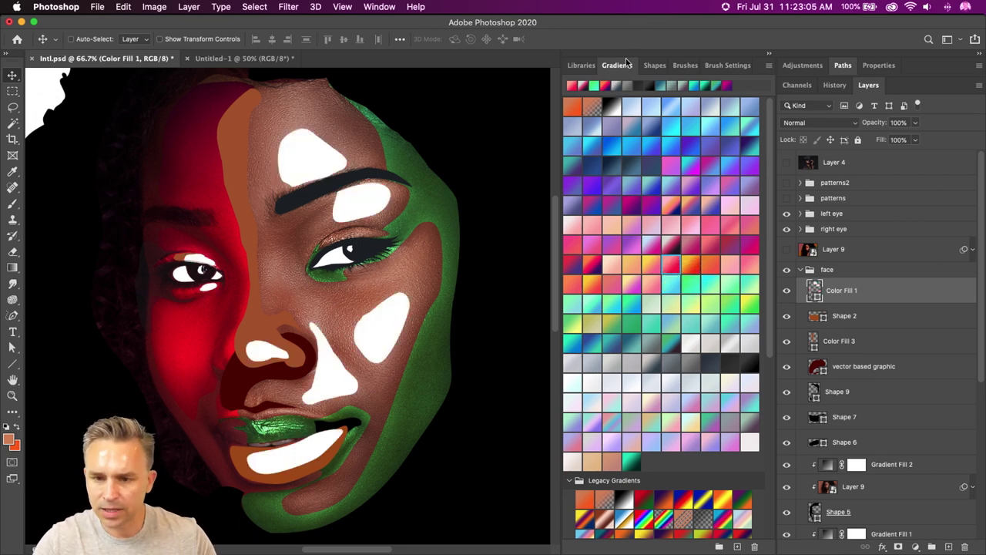
# Show the four pattern squares and move them up and to the right.
pyautogui.click(787, 198)
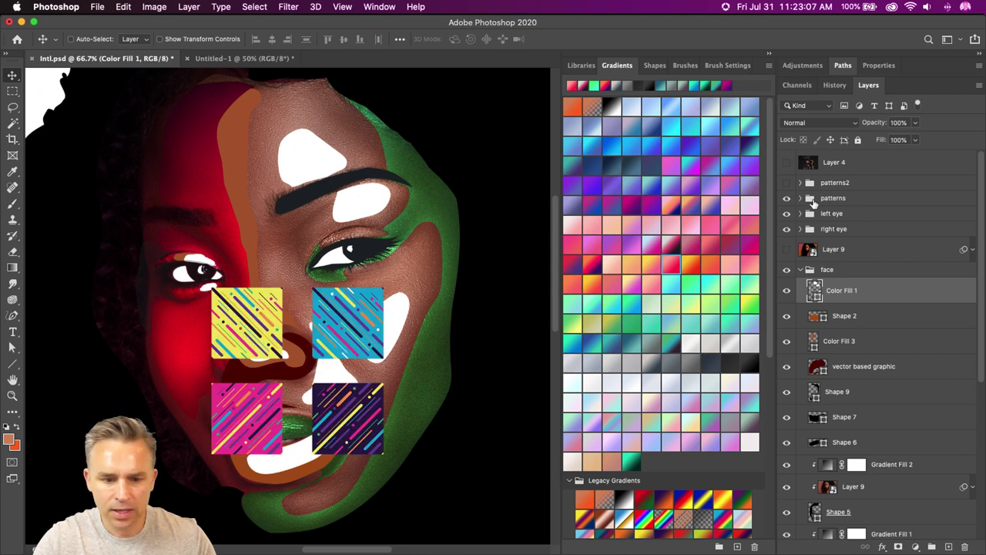
pyautogui.click(832, 198)
pyautogui.moveTo(235, 293); pyautogui.dragTo(312, 207)
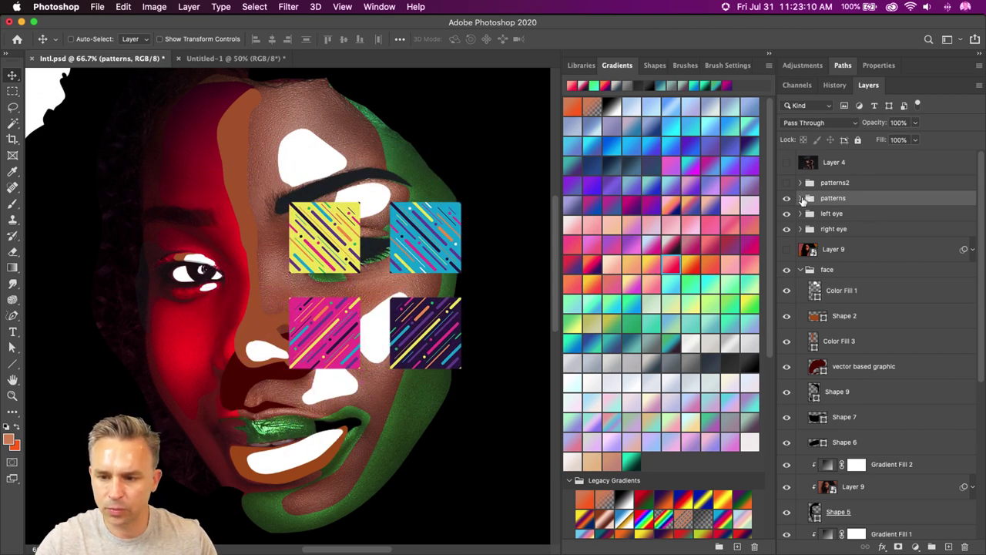
# Load Layer 13's yellow stripe square pixels as a selection, zoomed in.
pyautogui.click(800, 198)
pyautogui.doubleClick(813, 215)
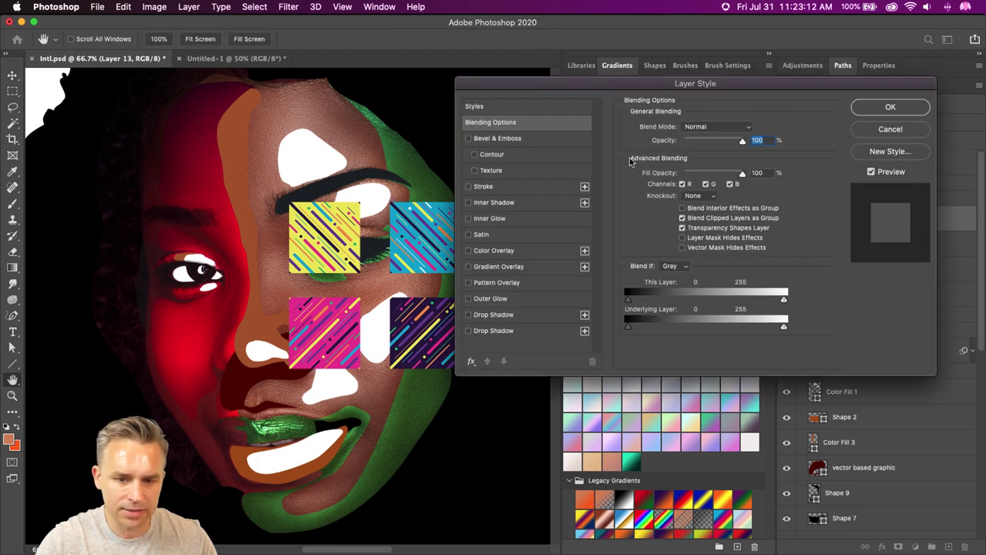
pyautogui.click(888, 130)
pyautogui.press('super+plus')
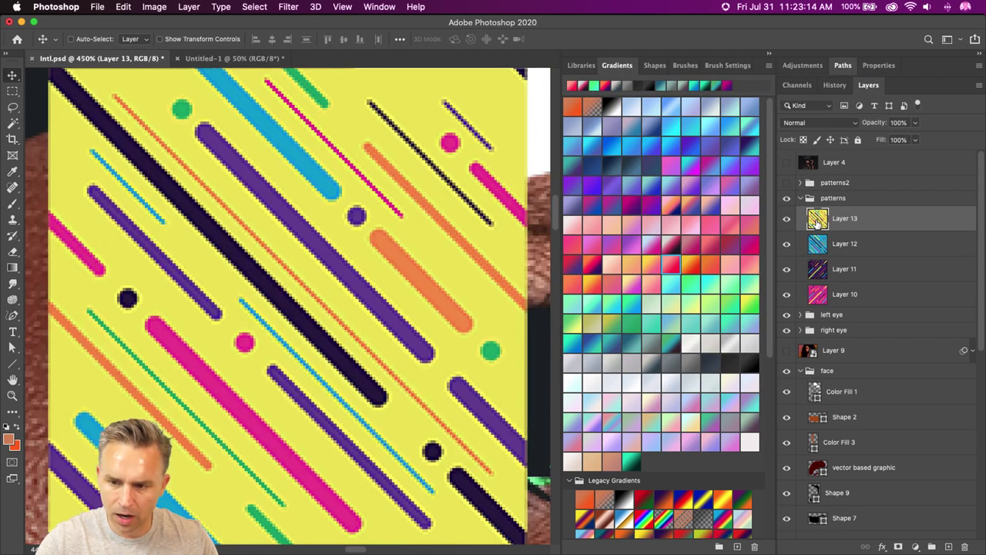
pyautogui.keyDown('super'); pyautogui.click(818, 221); pyautogui.keyUp('super')
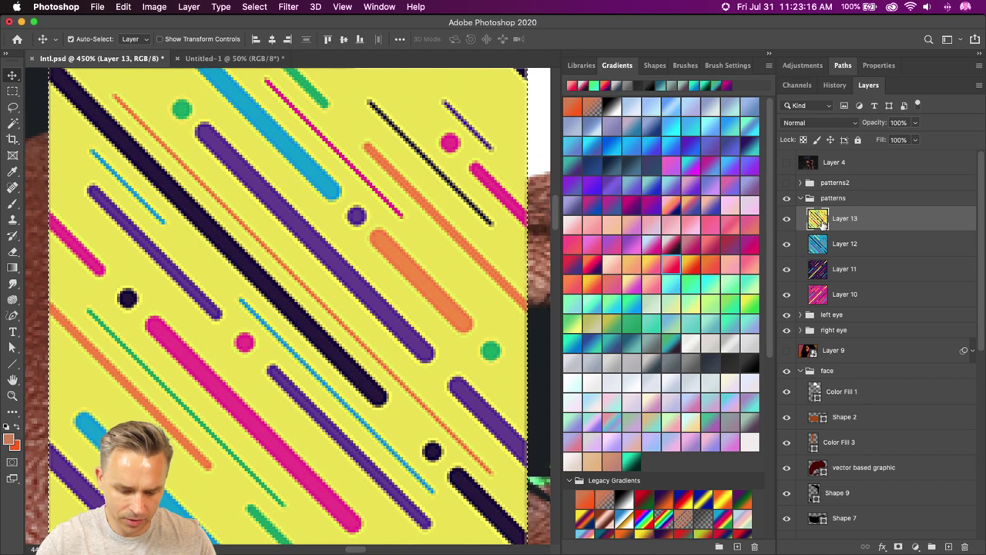
pyautogui.press('super+minus')
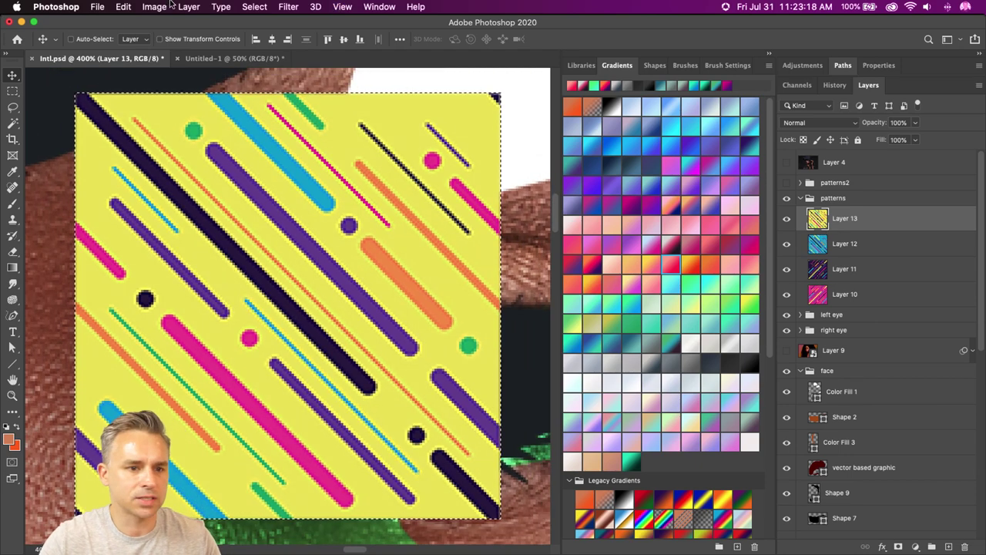
# Browse the menu bar for the command that saves a pattern.
pyautogui.click(98, 6)
pyautogui.click(112, 6)
pyautogui.click(122, 6)
pyautogui.click(122, 6)
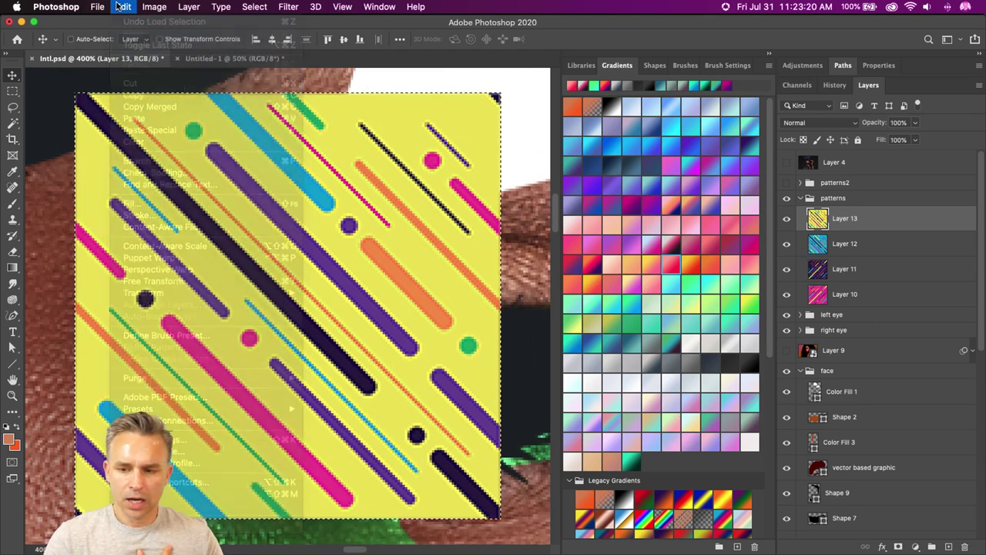
pyautogui.click(123, 6)
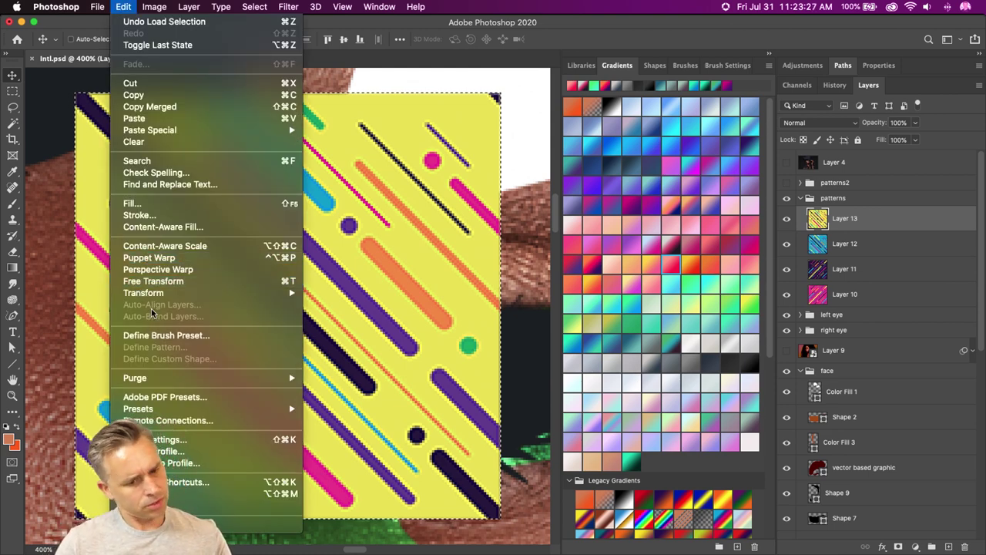
pyautogui.click(817, 221)
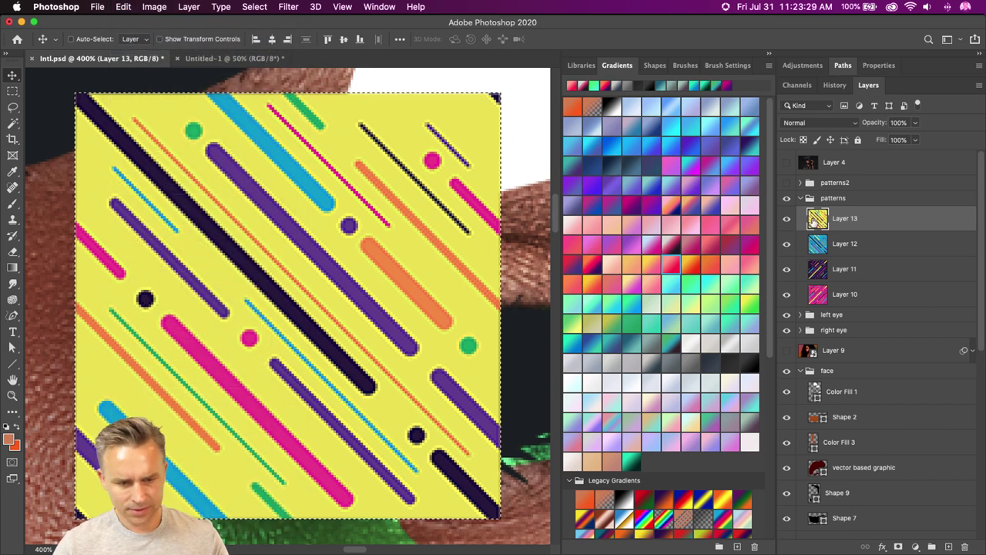
# Marquee the yellow stripe square and define it as a pattern named 'diagonal'.
pyautogui.click(12, 91)
pyautogui.click(51, 93)
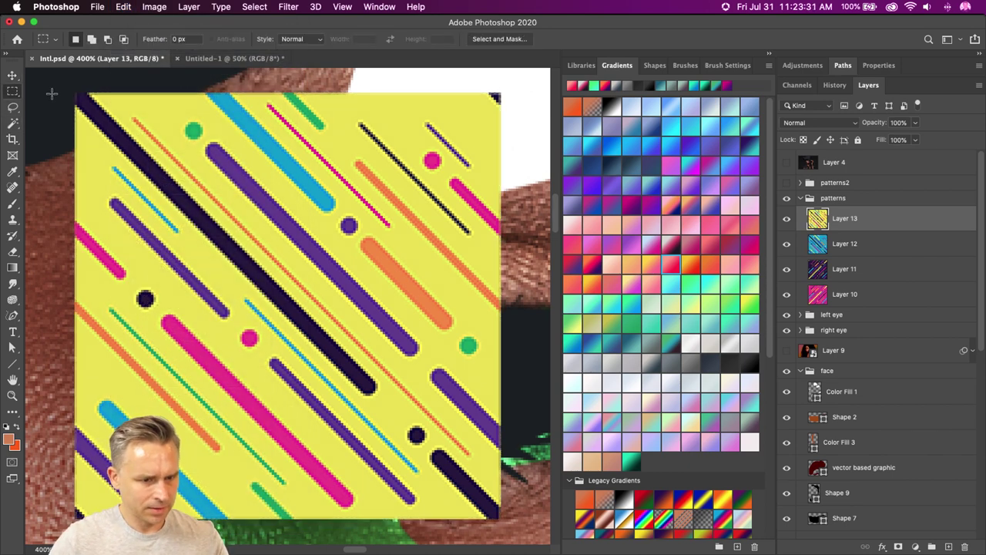
pyautogui.moveTo(78, 96); pyautogui.dragTo(496, 510)
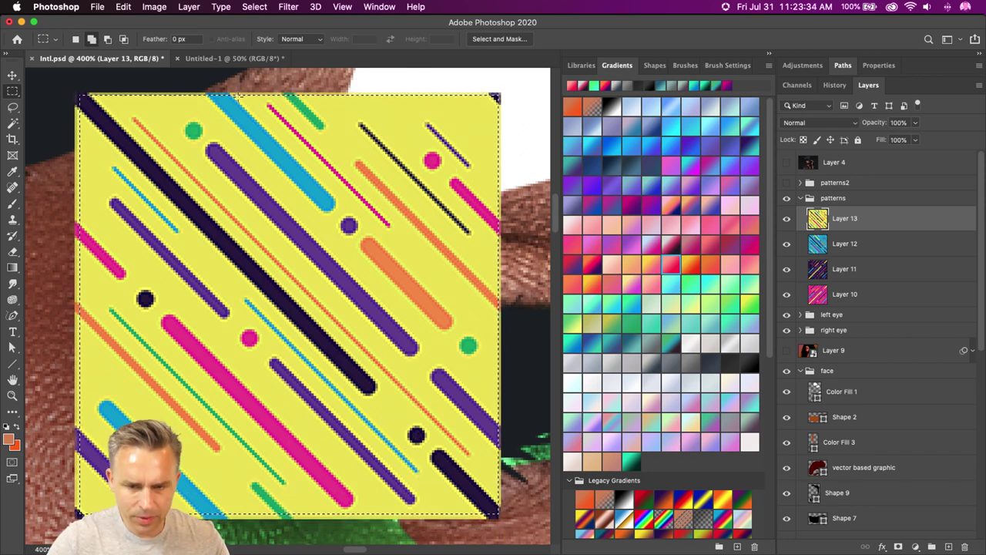
pyautogui.click(154, 7)
pyautogui.moveTo(125, 7)
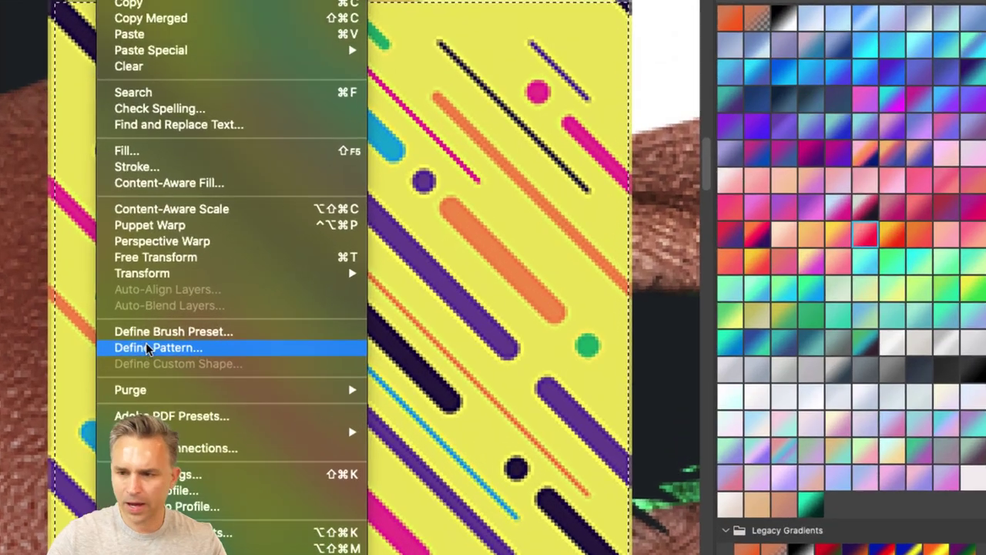
pyautogui.click(146, 347)
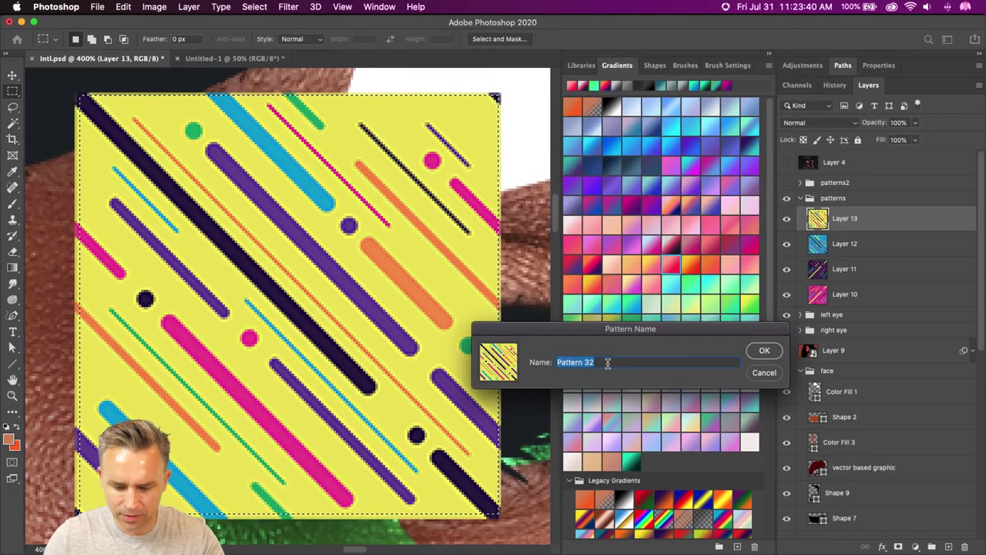
pyautogui.write('diagonal')
pyautogui.press('Return')
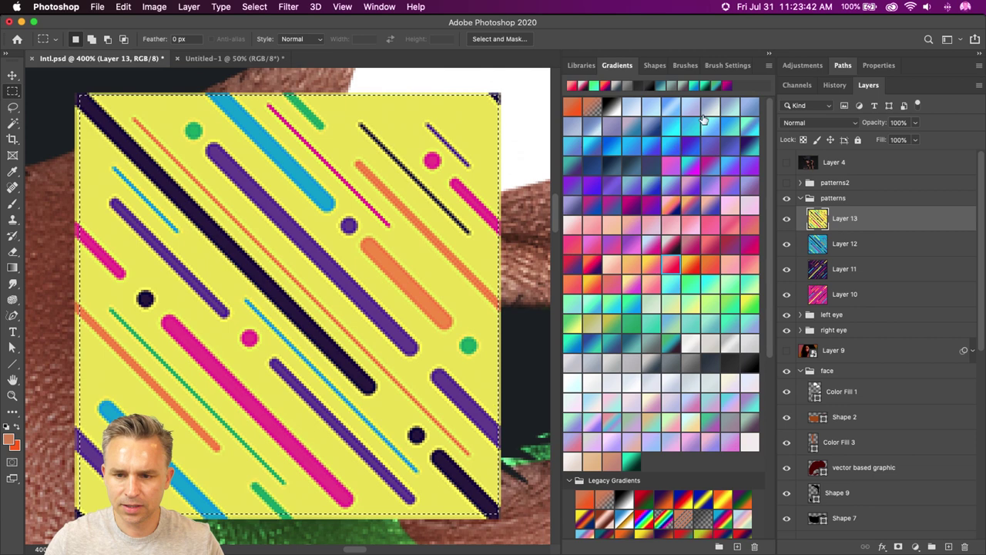
# Show the Patterns panel and move it off the artwork.
pyautogui.click(376, 7)
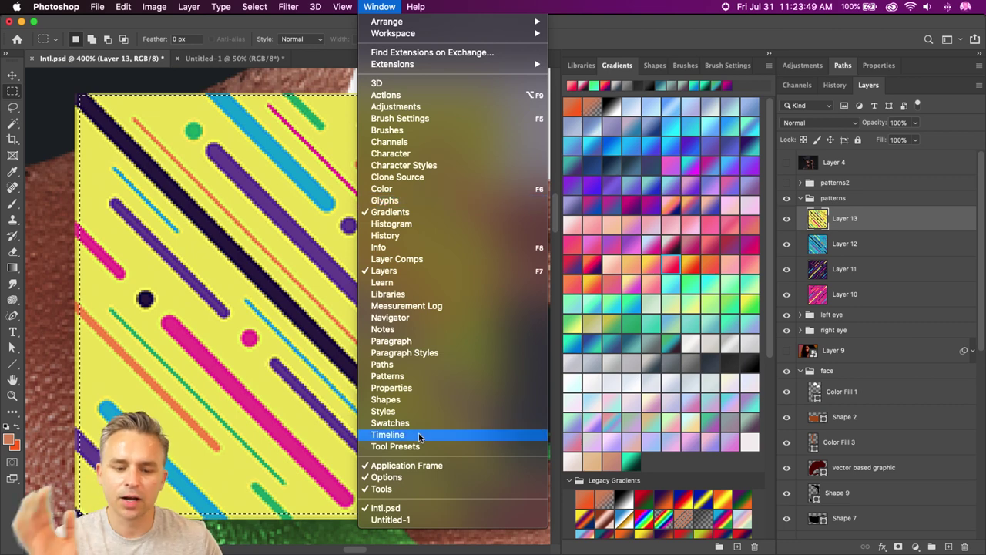
pyautogui.click(416, 376)
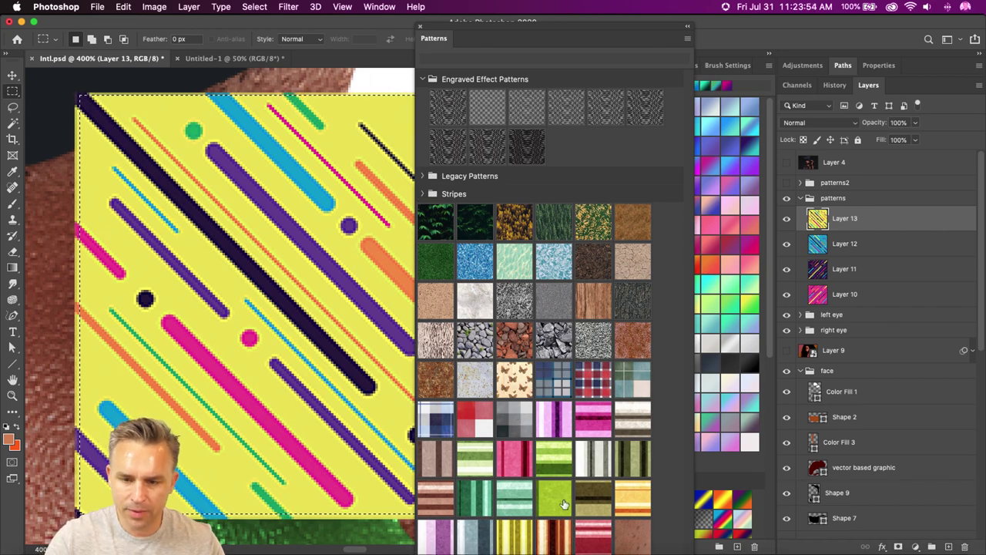
pyautogui.moveTo(470, 42)
pyautogui.mouseDown()
pyautogui.moveTo(630, 58)
pyautogui.moveTo(647, 72)
pyautogui.mouseUp()
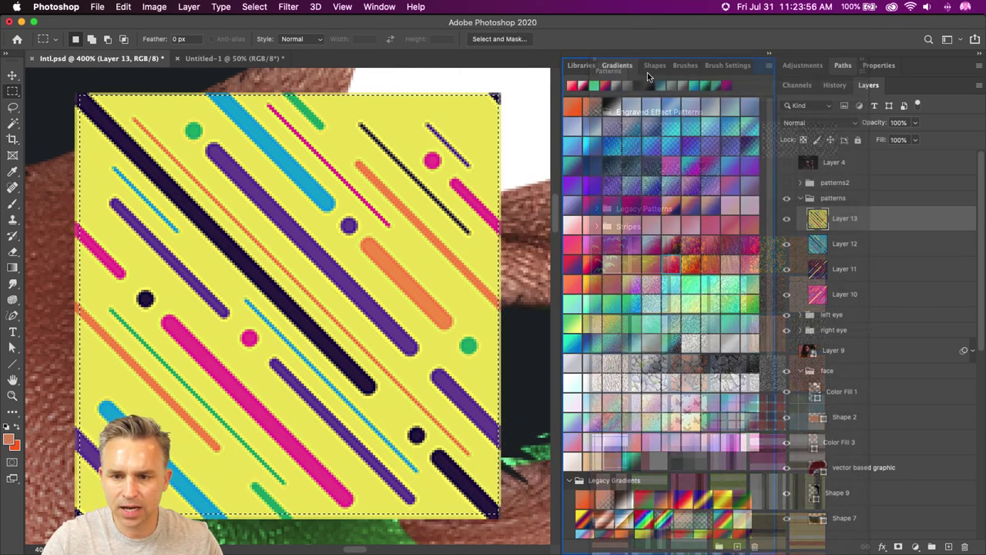
pyautogui.scroll(-5, 604, 295)
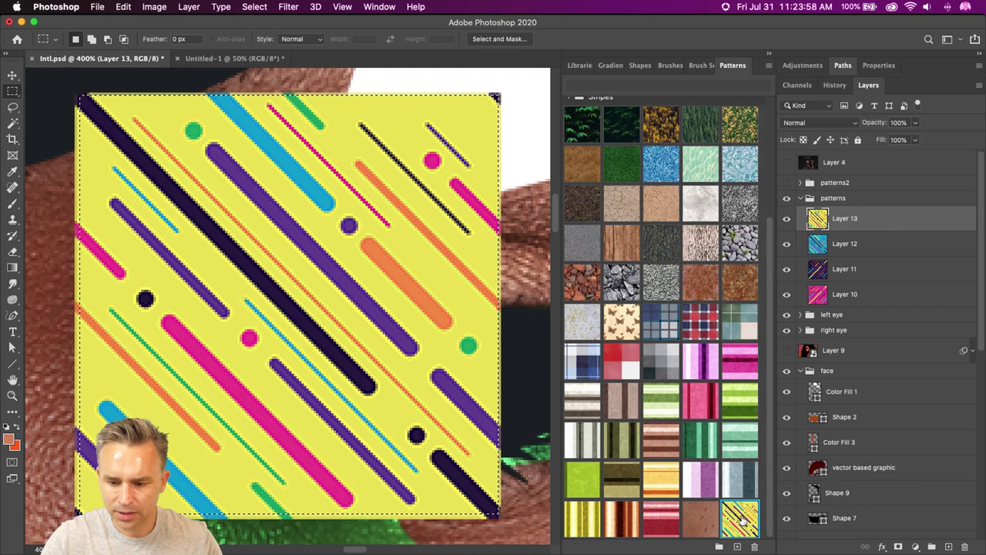
# Try the yellow stripe fill, undo it, hide the patterns group, deselect, and zoom out.
pyautogui.click(741, 521)
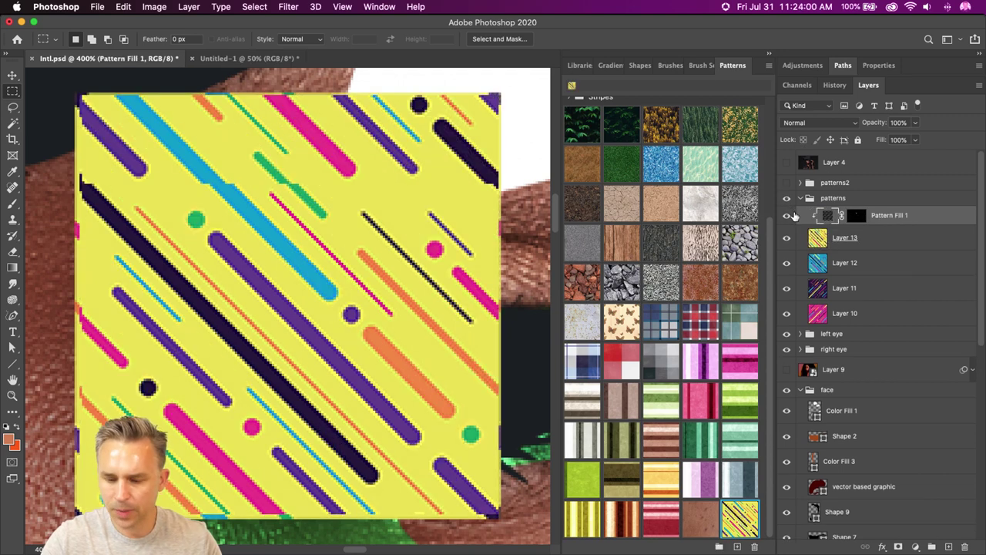
pyautogui.press('super+z')
pyautogui.click(800, 198)
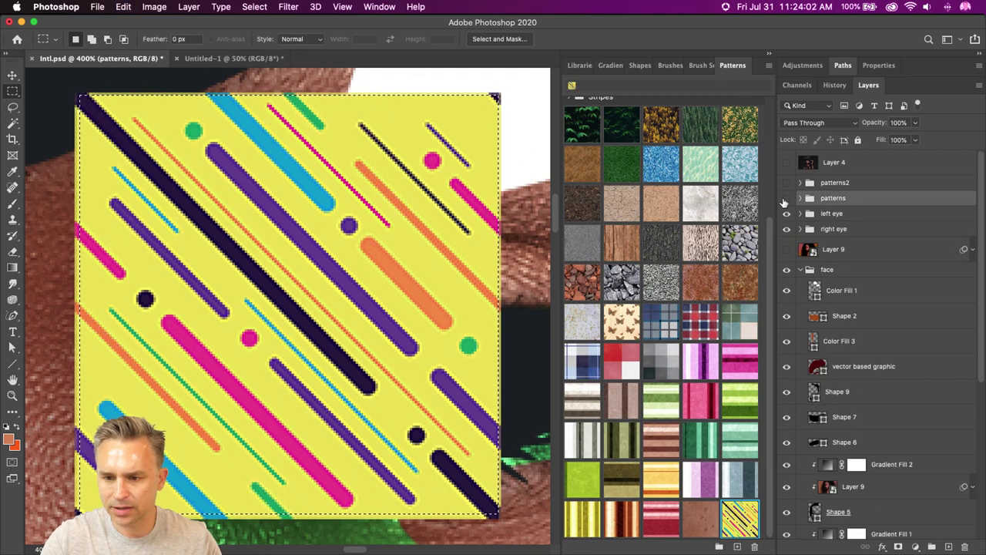
pyautogui.click(786, 198)
pyautogui.press('super+d')
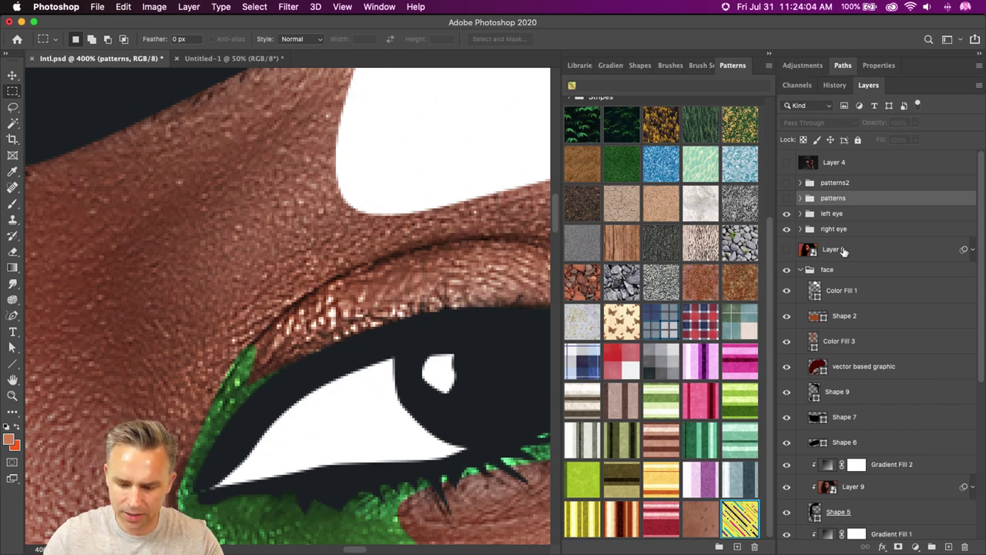
pyautogui.press('super+minus')
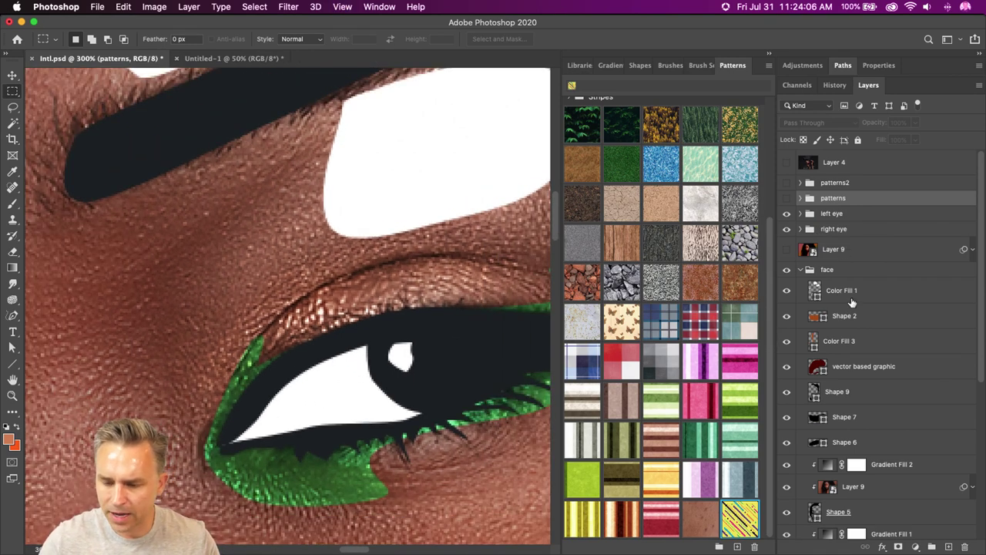
# Fill the Color Fill 1 white face shapes with the yellow stripe pattern.
pyautogui.click(851, 301)
pyautogui.click(745, 520)
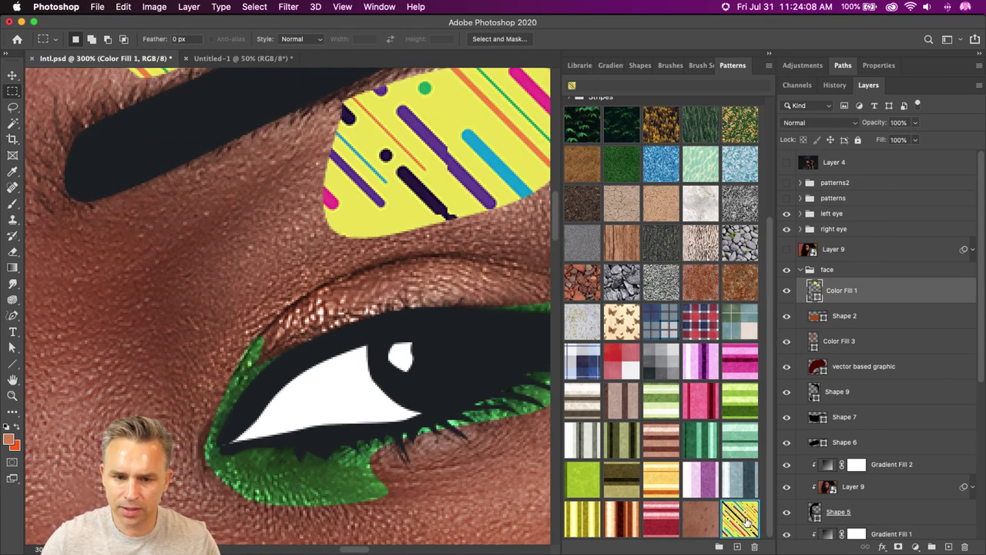
pyautogui.press('super+minus')
pyautogui.press('super+minus')
pyautogui.press('super+minus')
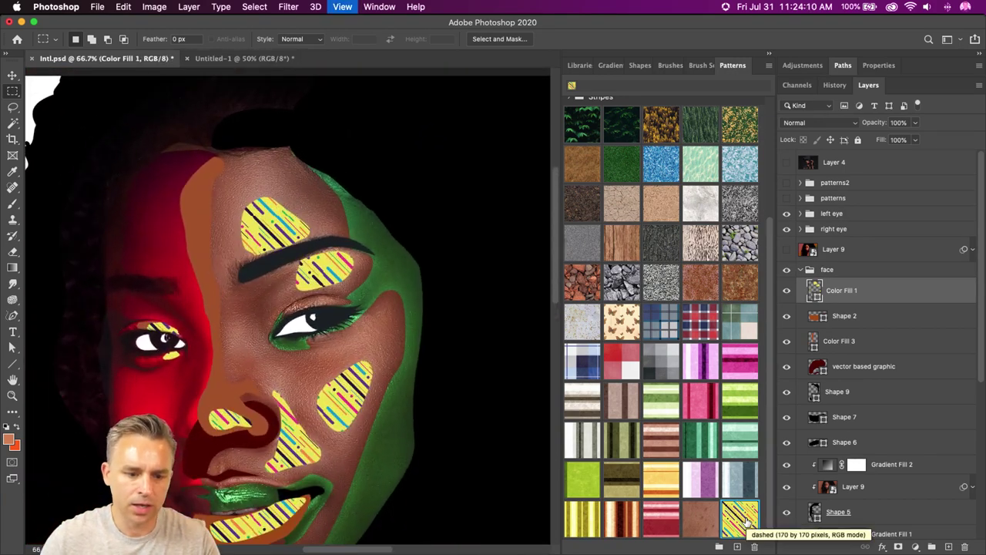
# Rotate the Shape 2 mouth stripe pattern to -150° and open its layer styles.
pyautogui.click(844, 316)
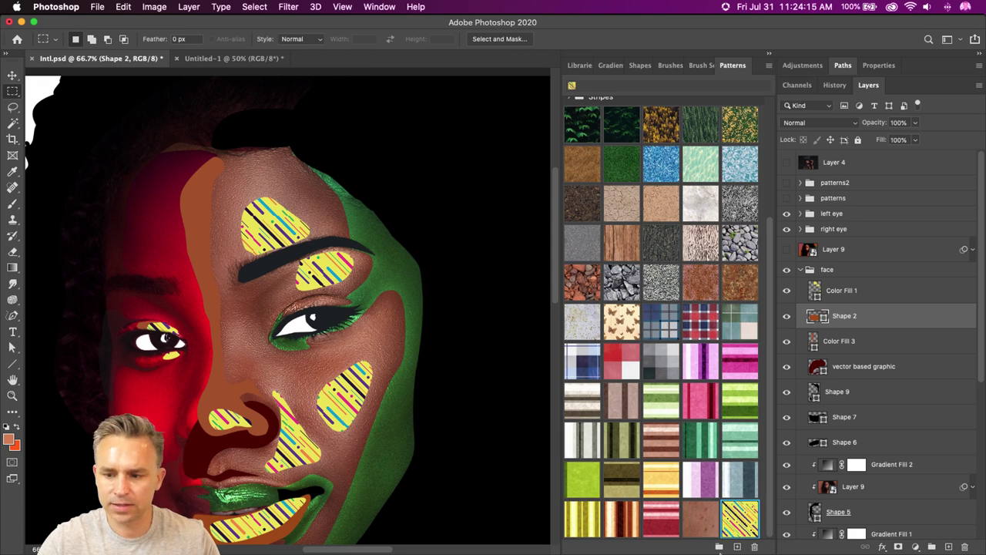
pyautogui.scroll(-5, 322, 401)
pyautogui.hscroll(-3, 322, 401)
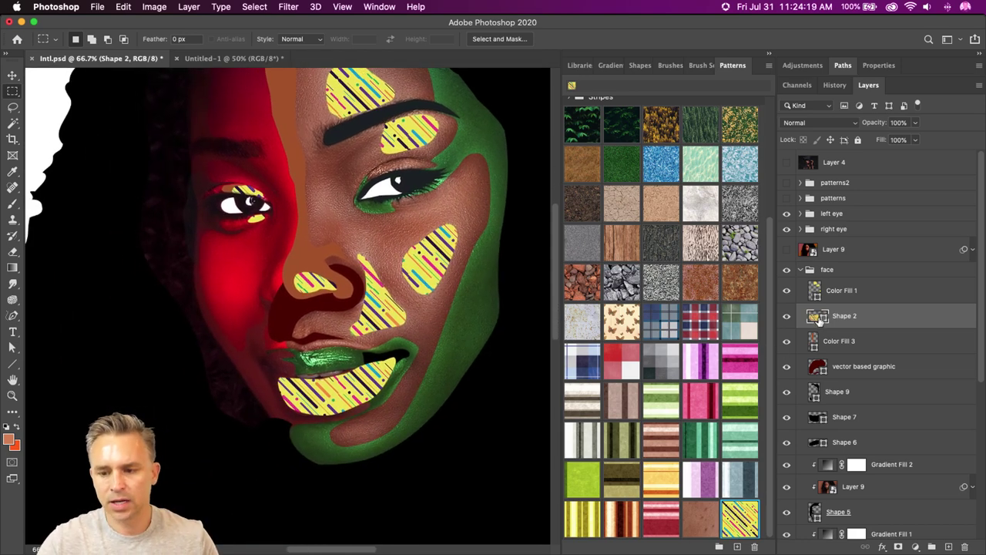
pyautogui.doubleClick(818, 319)
pyautogui.click(670, 339)
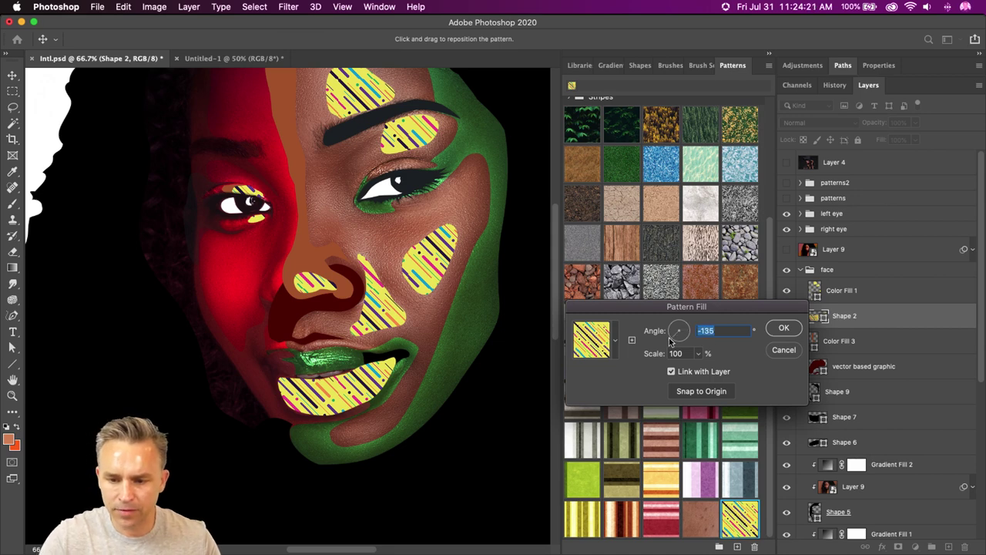
pyautogui.click(665, 341)
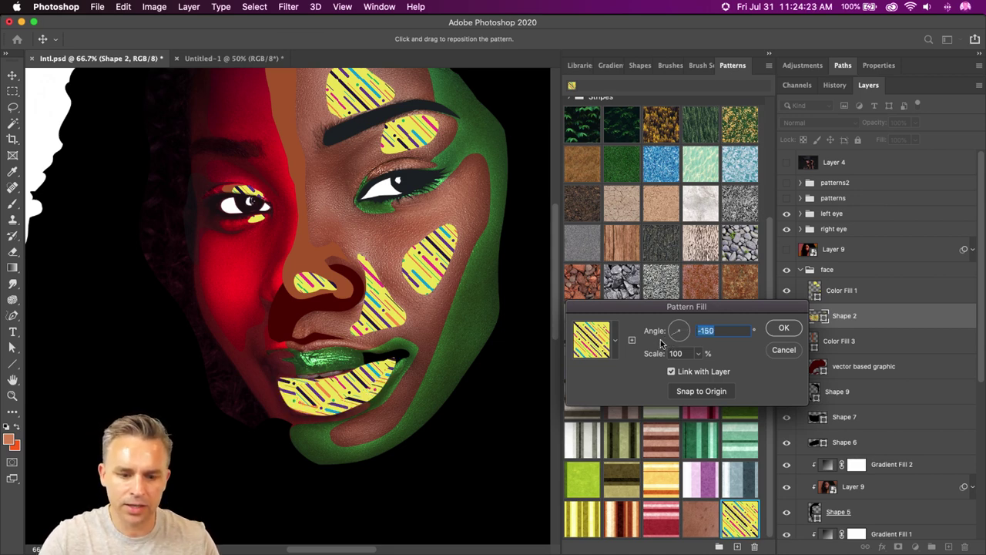
pyautogui.click(794, 333)
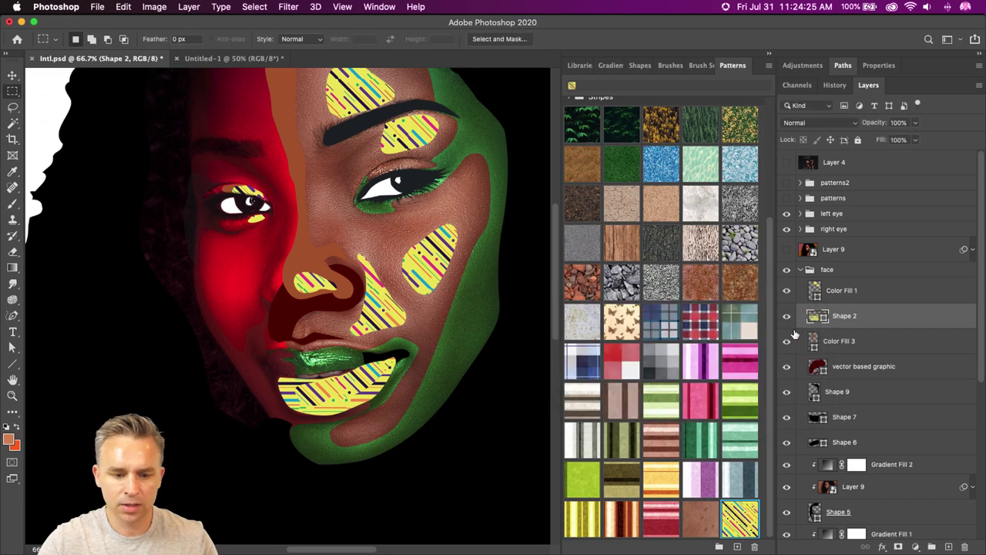
pyautogui.doubleClick(904, 316)
# Add a light green #7ec693 Color Overlay in Darken mode to the mouth shape.
pyautogui.click(468, 251)
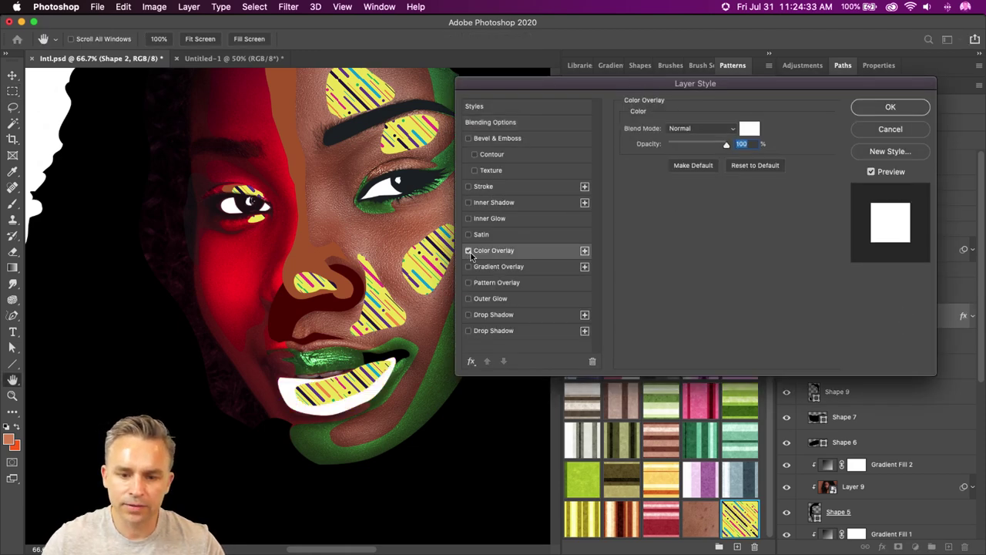
pyautogui.click(755, 132)
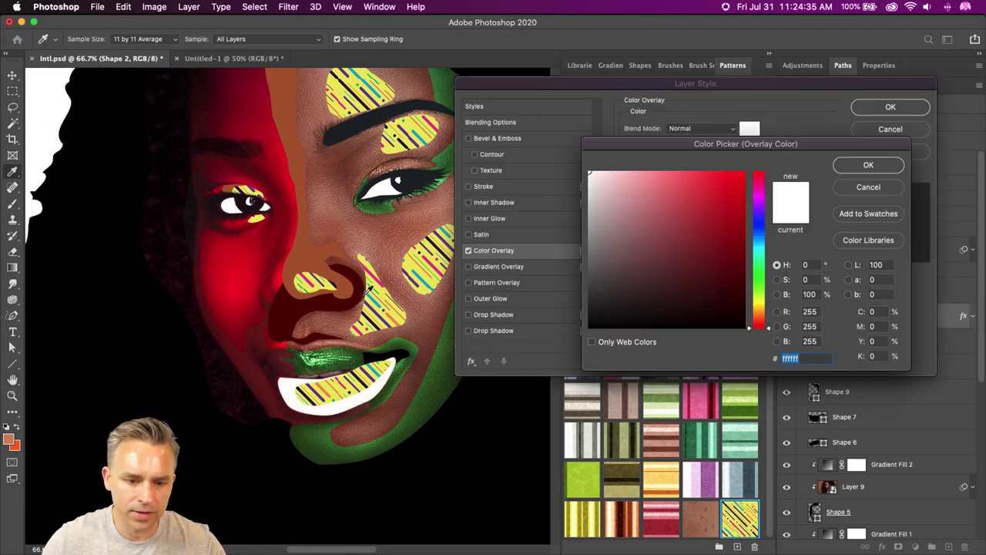
pyautogui.click(376, 302)
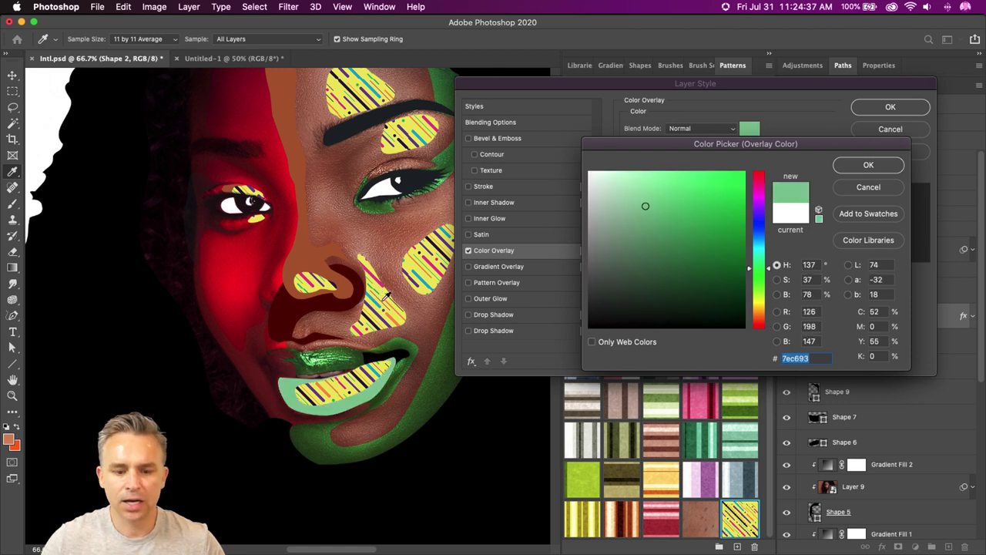
pyautogui.click(868, 165)
pyautogui.click(701, 128)
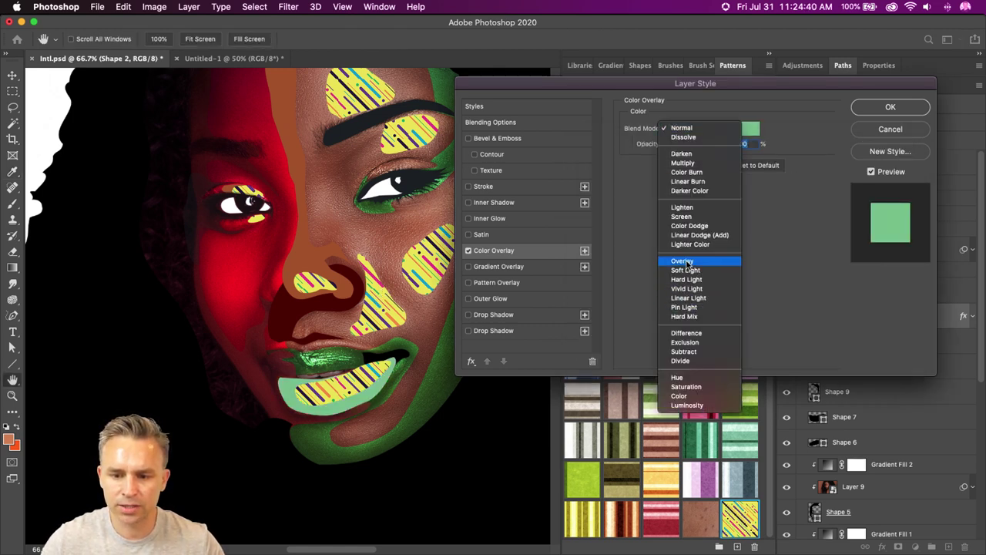
pyautogui.click(688, 154)
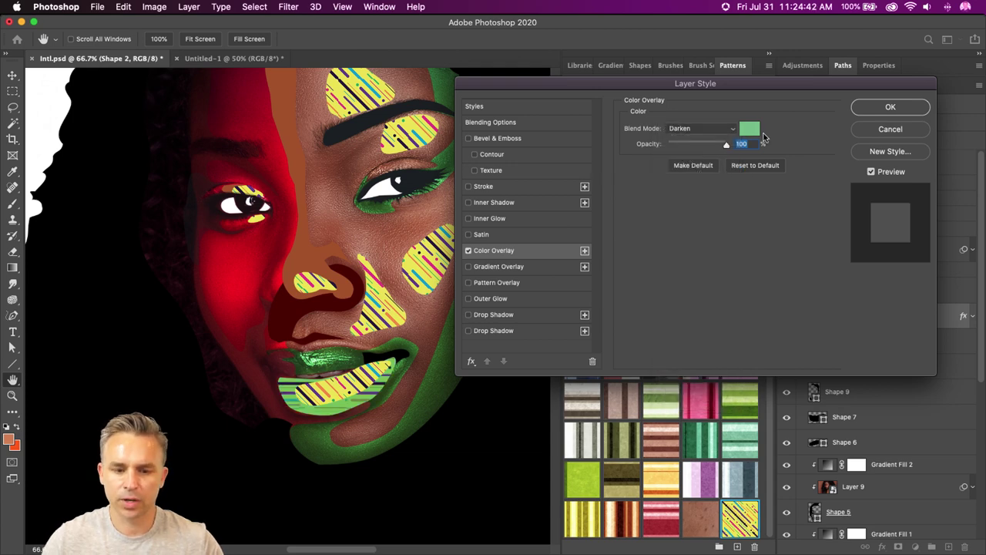
pyautogui.click(887, 108)
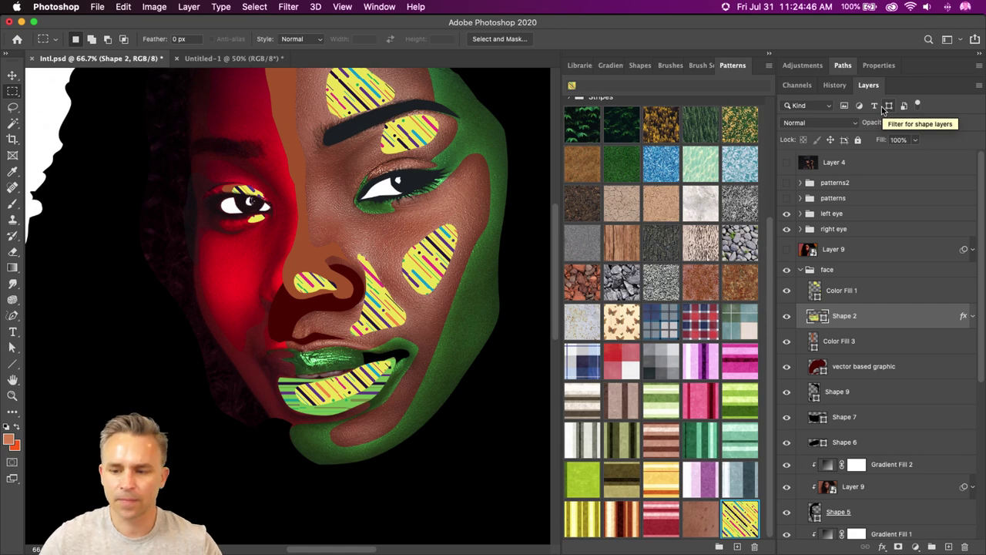
# Show the patterns group at 100% zoom, pan to its squares, and expand it.
pyautogui.click(786, 198)
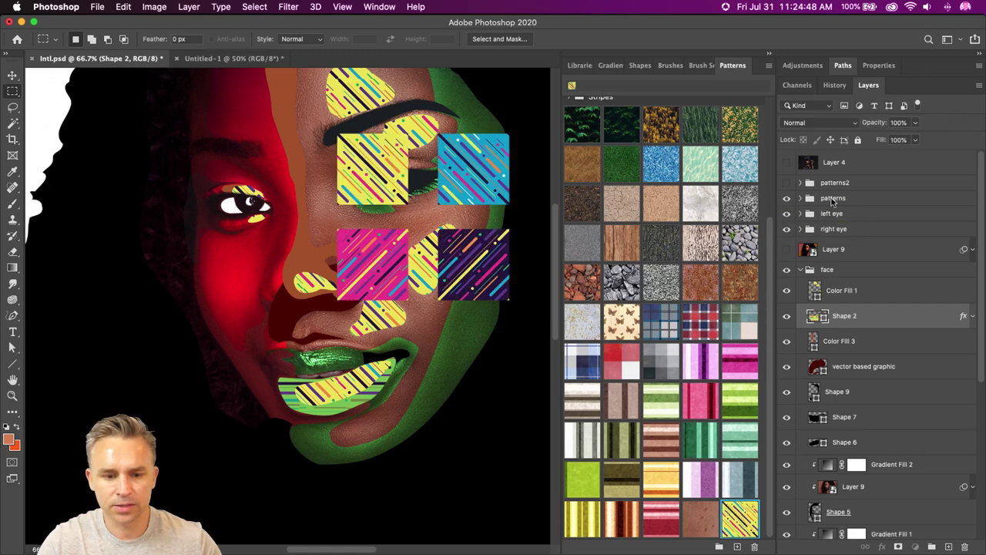
pyautogui.click(833, 198)
pyautogui.press('super+1')
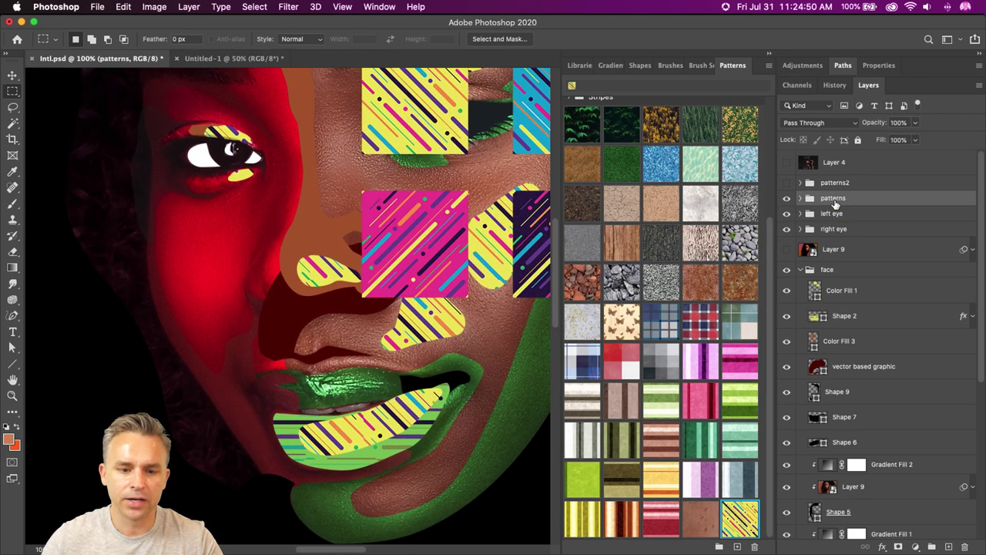
pyautogui.moveTo(372, 224); pyautogui.dragTo(254, 322)
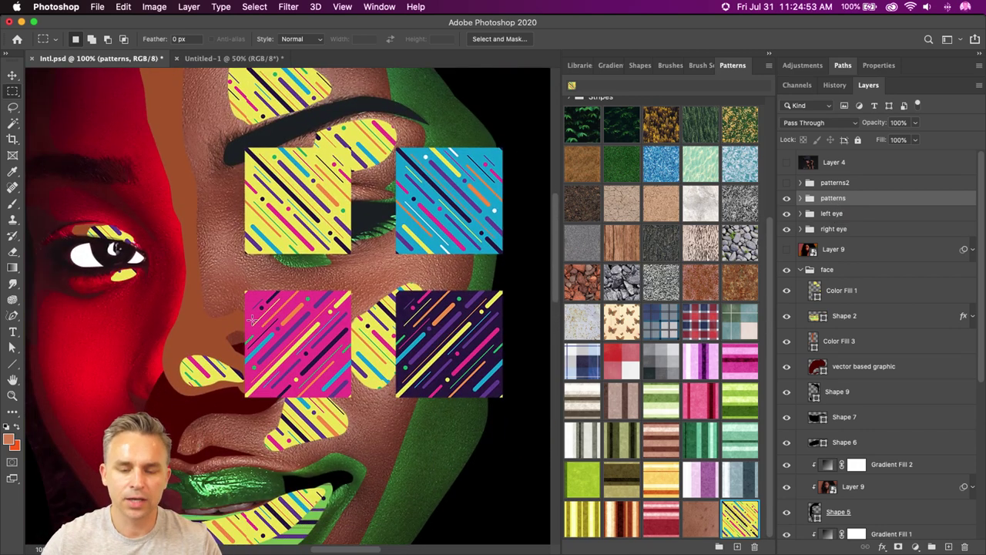
pyautogui.click(801, 199)
# Zoom to 300% on Layer 12's blue stripe square and clear the existing selection.
pyautogui.click(830, 243)
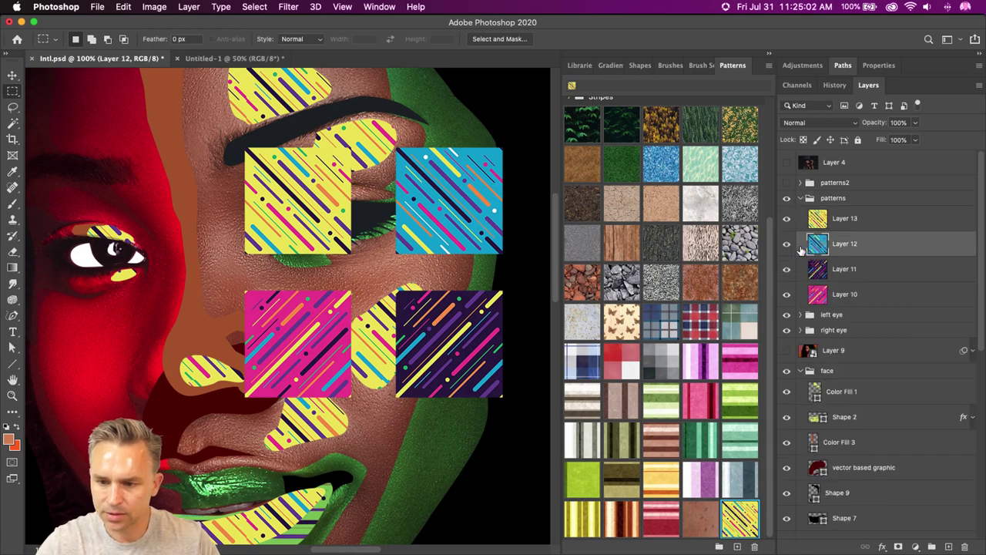
pyautogui.keyDown('super'); pyautogui.click(817, 244); pyautogui.keyUp('super')
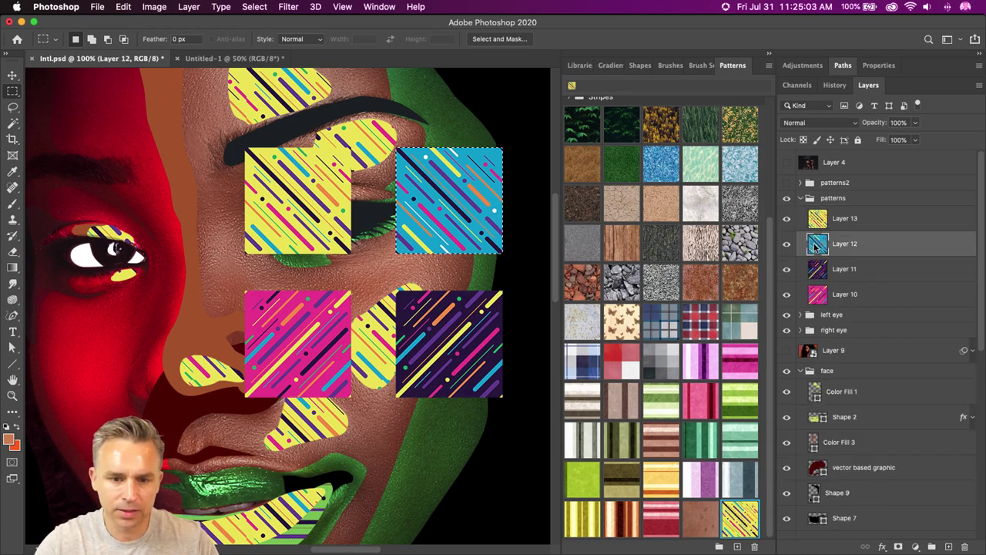
pyautogui.click(123, 6)
pyautogui.press('Escape')
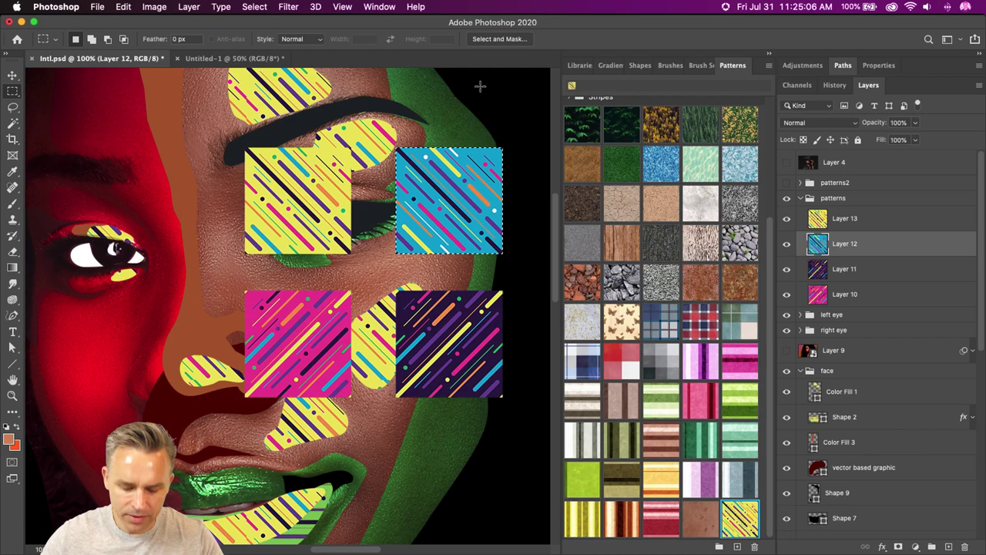
pyautogui.press('super+plus')
pyautogui.press('super+plus')
pyautogui.moveTo(322, 204); pyautogui.dragTo(230, 386)
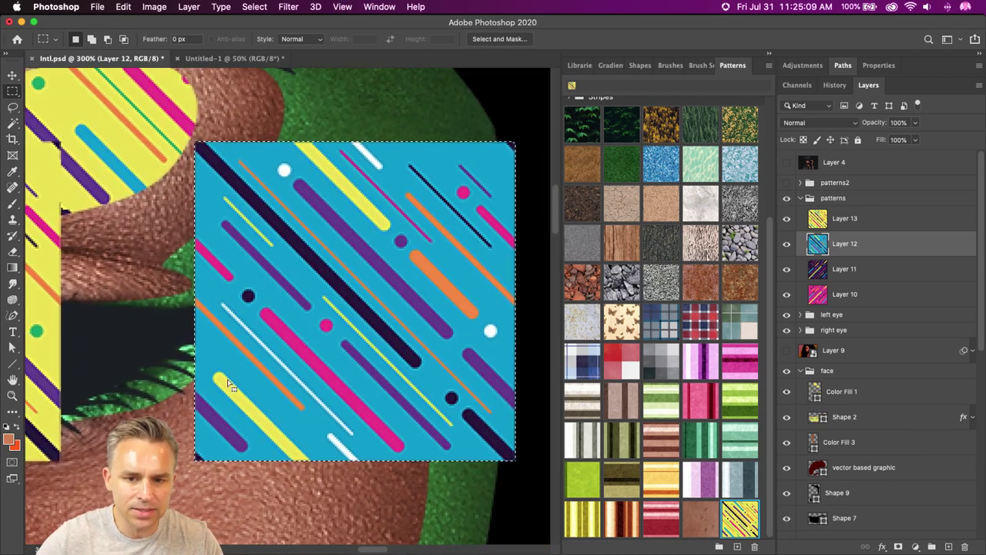
pyautogui.click(198, 146)
# Marquee the blue square, define it as pattern 'dashed', deselect, and fit on screen.
pyautogui.moveTo(197, 143); pyautogui.dragTo(514, 460)
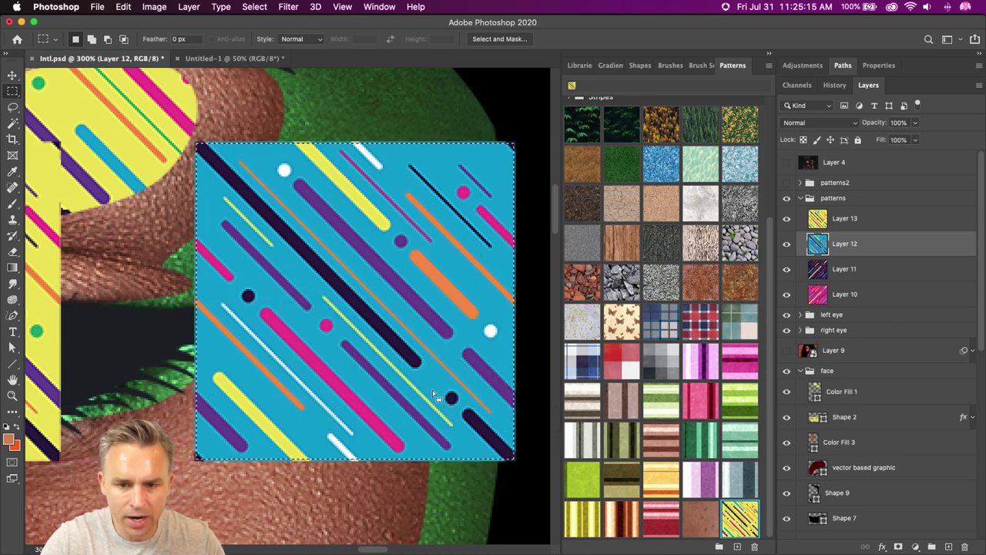
pyautogui.click(123, 6)
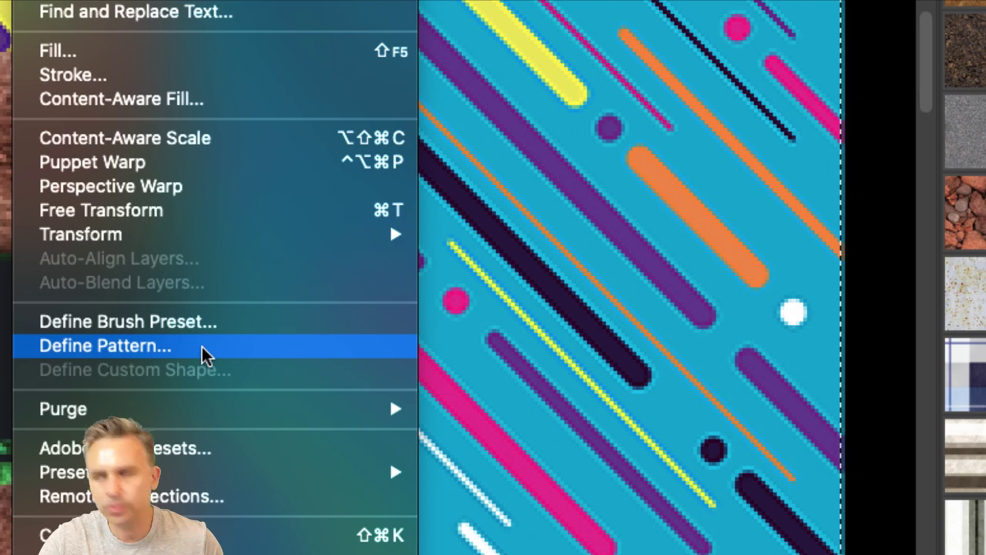
pyautogui.click(203, 348)
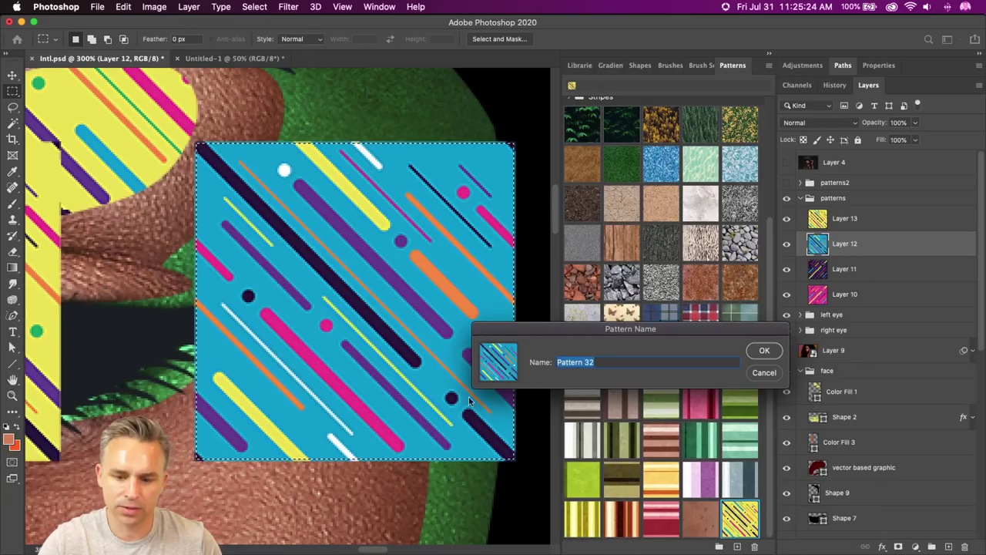
pyautogui.write('d')
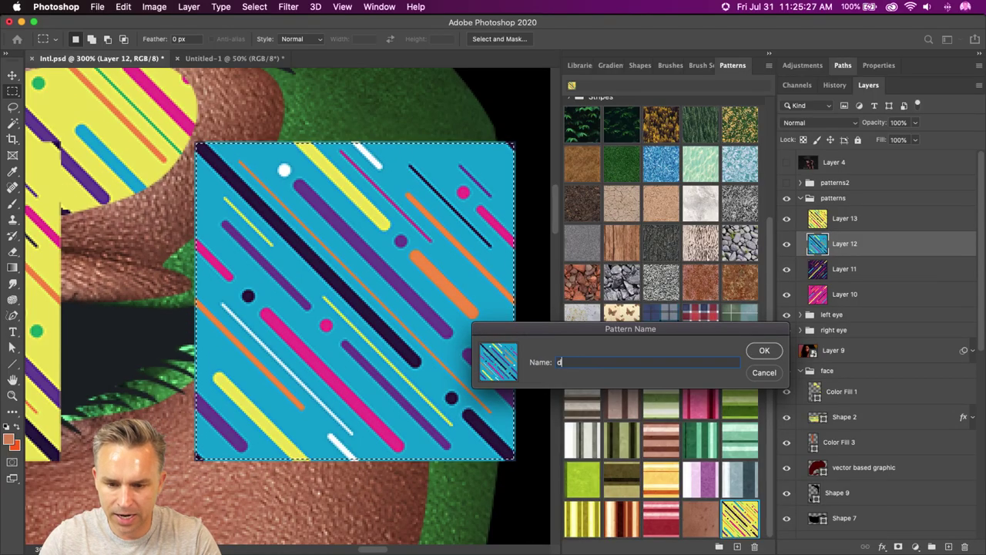
pyautogui.write('ashed')
pyautogui.press('Return')
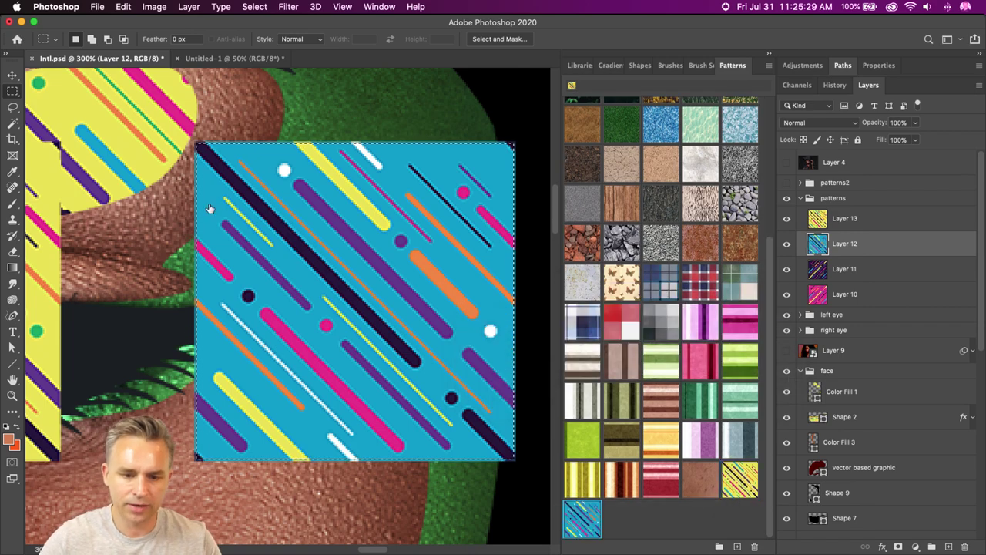
pyautogui.hscroll(-2, 426, 269)
pyautogui.press('super+d')
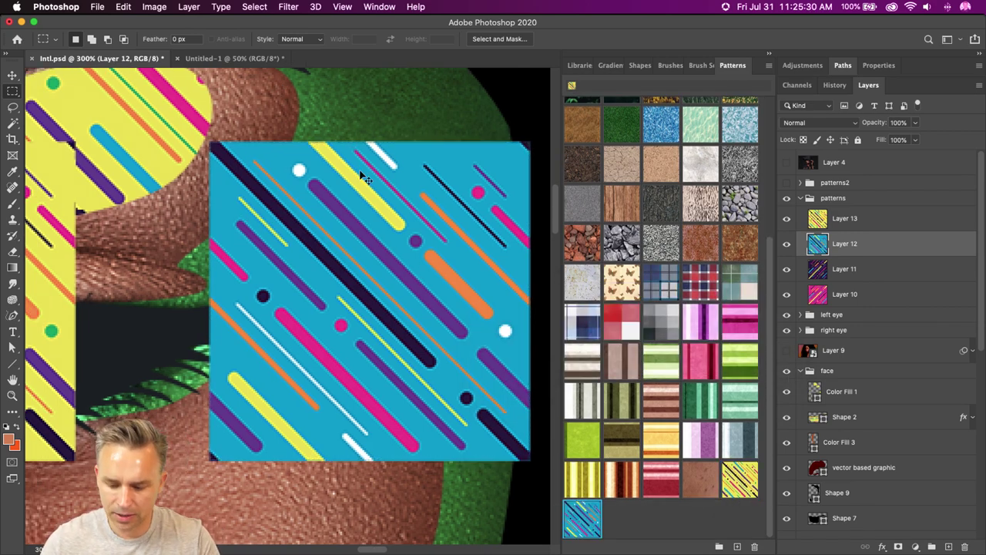
pyautogui.press('super+0')
# Hide the patterns group, show Shape 16, and hide Layer 9 above it.
pyautogui.click(786, 198)
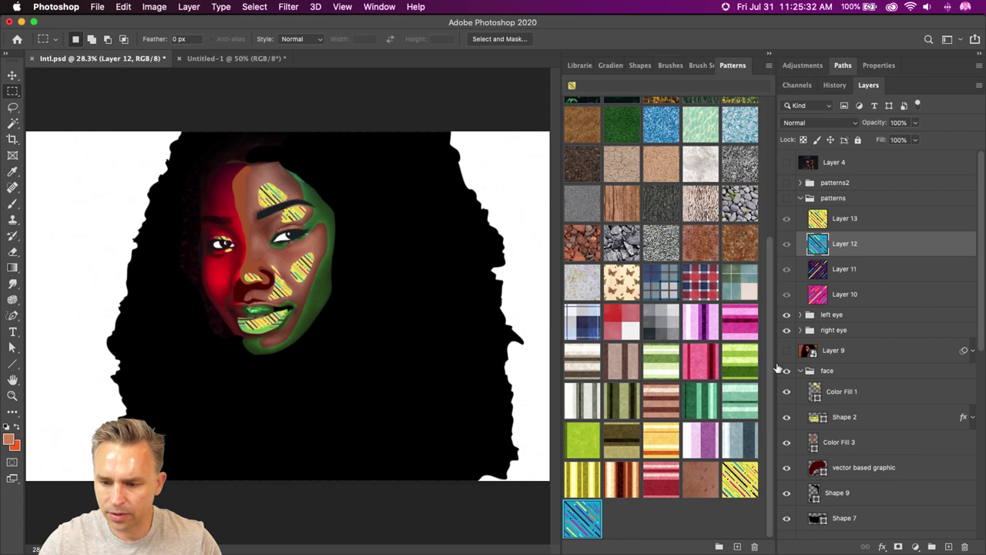
pyautogui.scroll(-5, 801, 337)
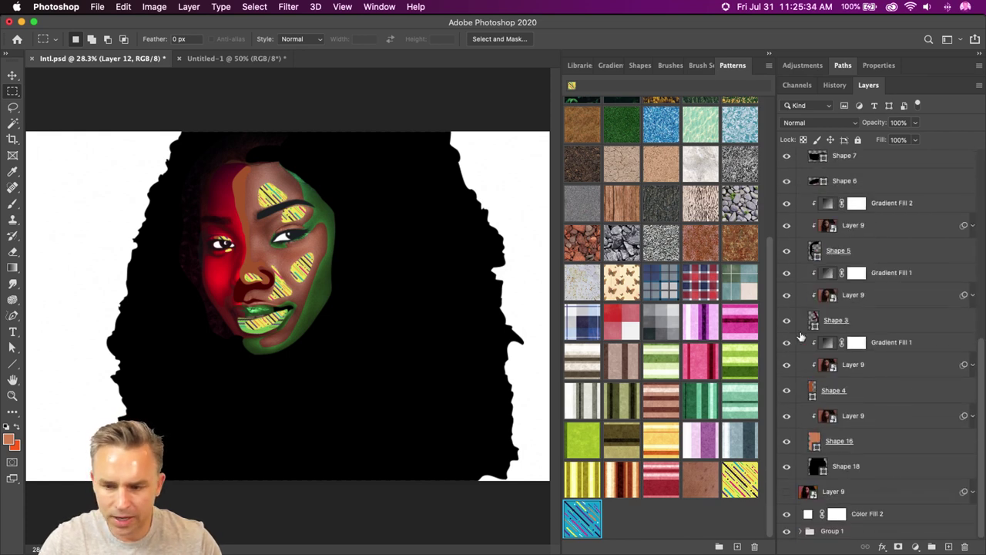
pyautogui.click(848, 475)
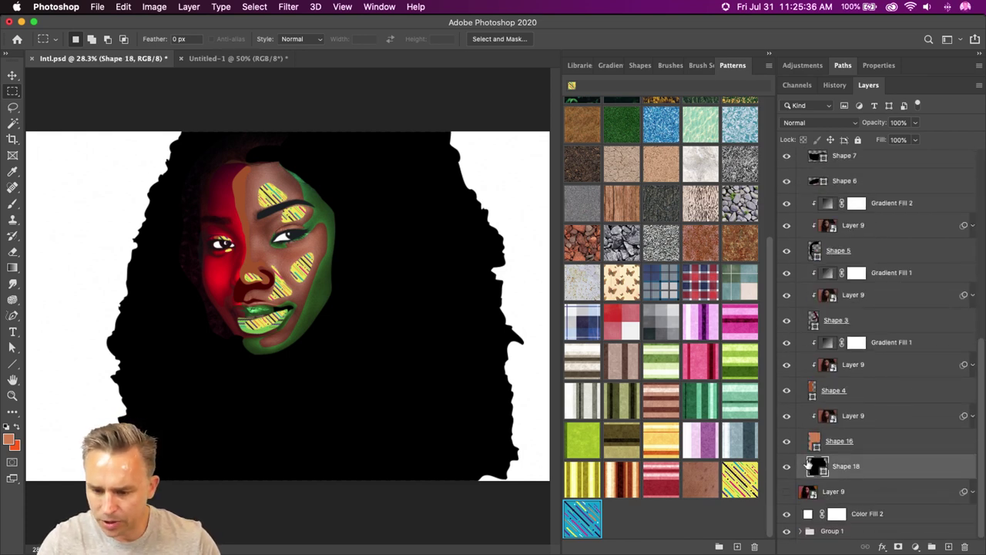
pyautogui.click(848, 417)
pyautogui.click(787, 441)
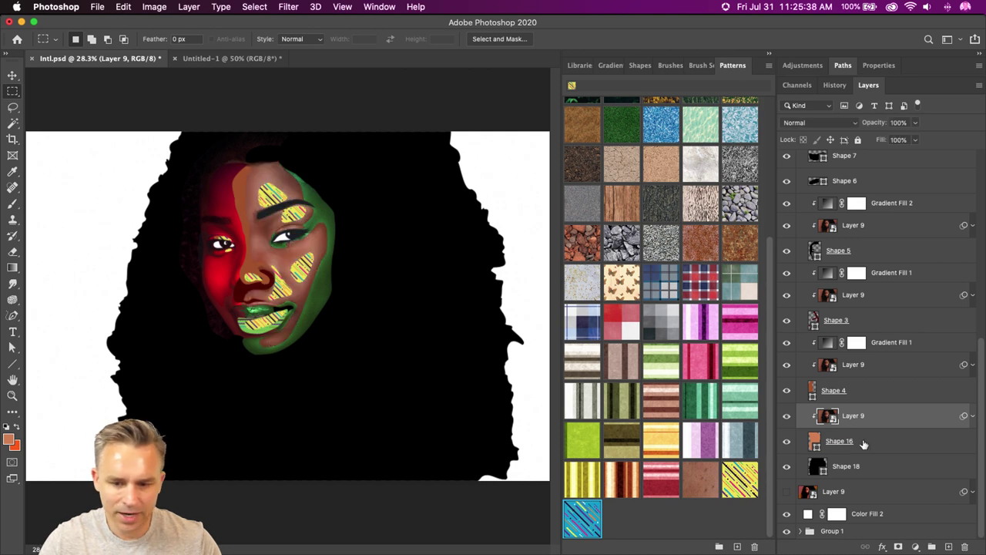
pyautogui.click(814, 443)
pyautogui.click(787, 416)
# Fill Shape 16's face area with the blue diagonal-stripe pattern.
pyautogui.press('super+equal')
pyautogui.press('super+equal')
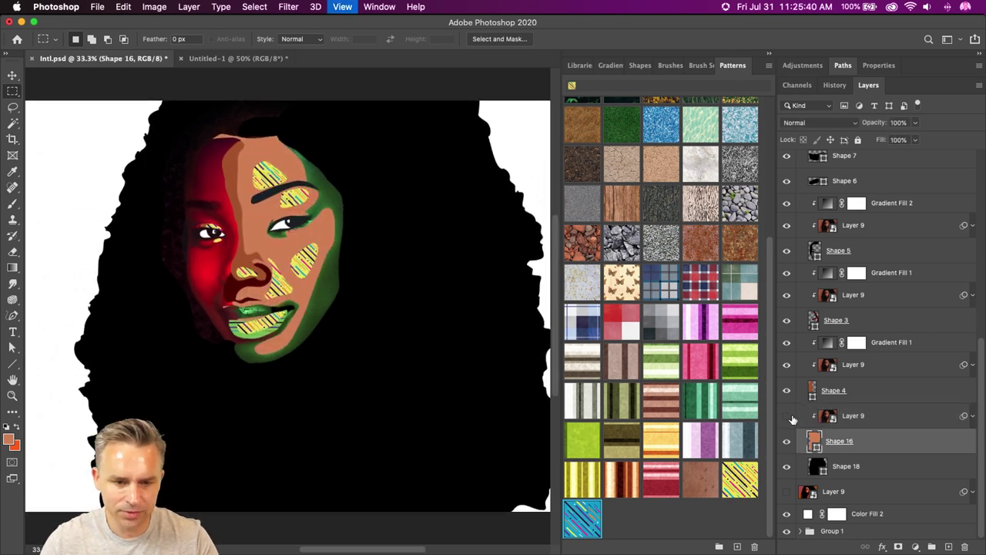
pyautogui.click(587, 516)
pyautogui.moveTo(205, 155); pyautogui.dragTo(171, 217)
pyautogui.press('super+equal')
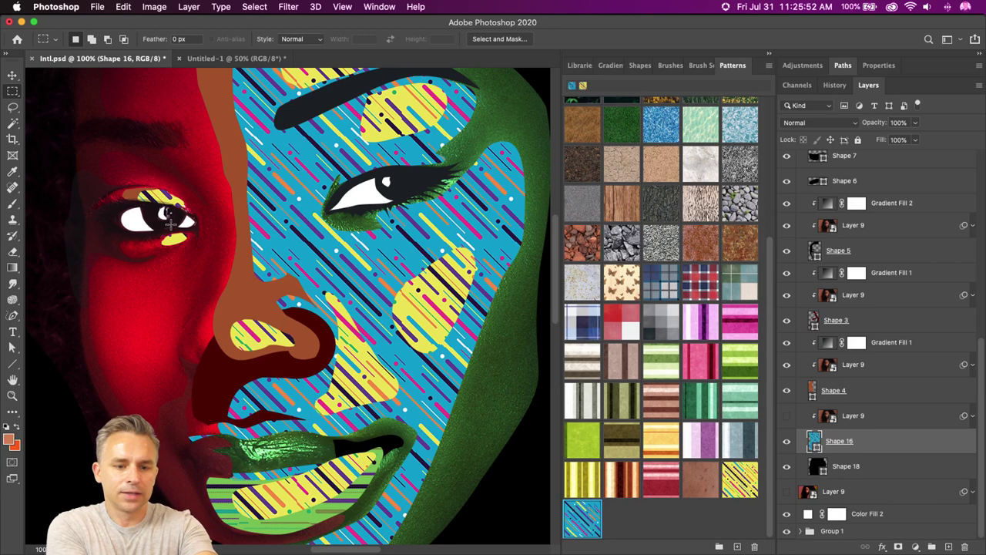
# Hide the red gradient, give Shape 4 yellow stripes and Shape 3 blue stripes.
pyautogui.click(808, 392)
pyautogui.click(787, 342)
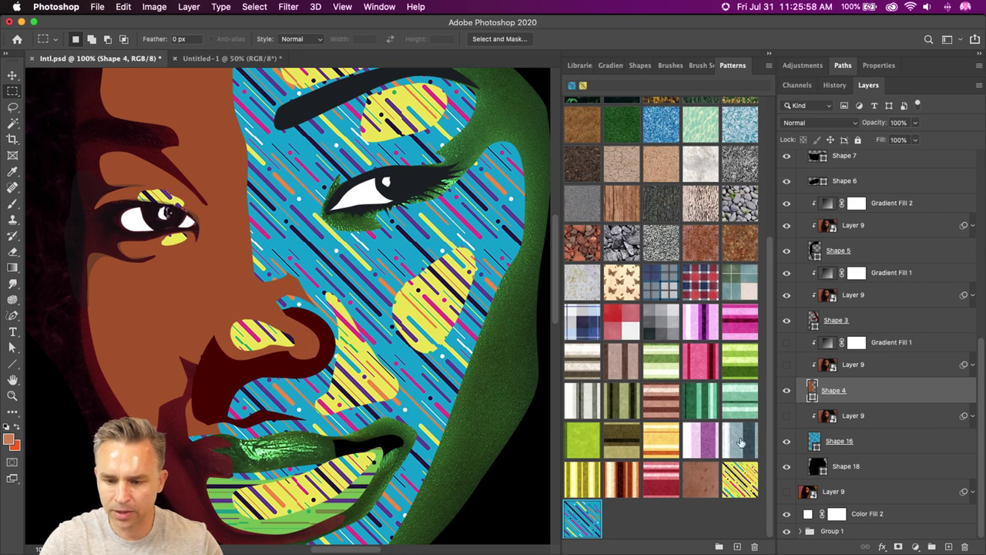
pyautogui.click(741, 477)
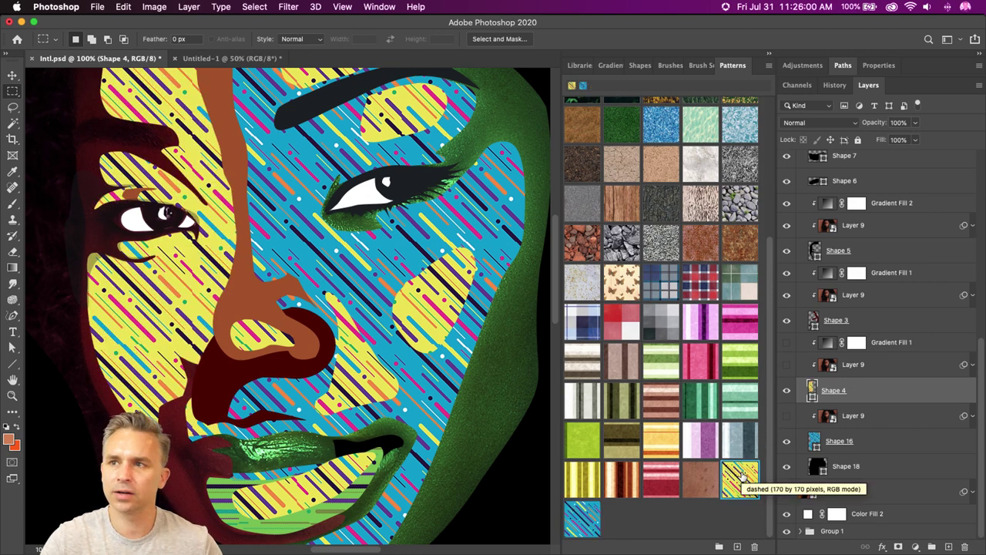
pyautogui.click(836, 320)
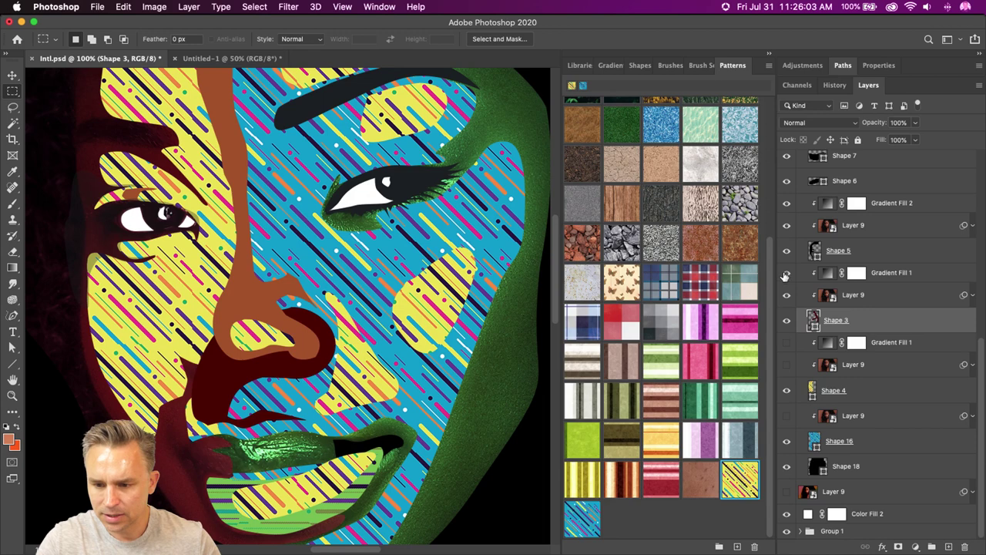
pyautogui.moveTo(787, 295); pyautogui.dragTo(787, 272)
pyautogui.click(582, 527)
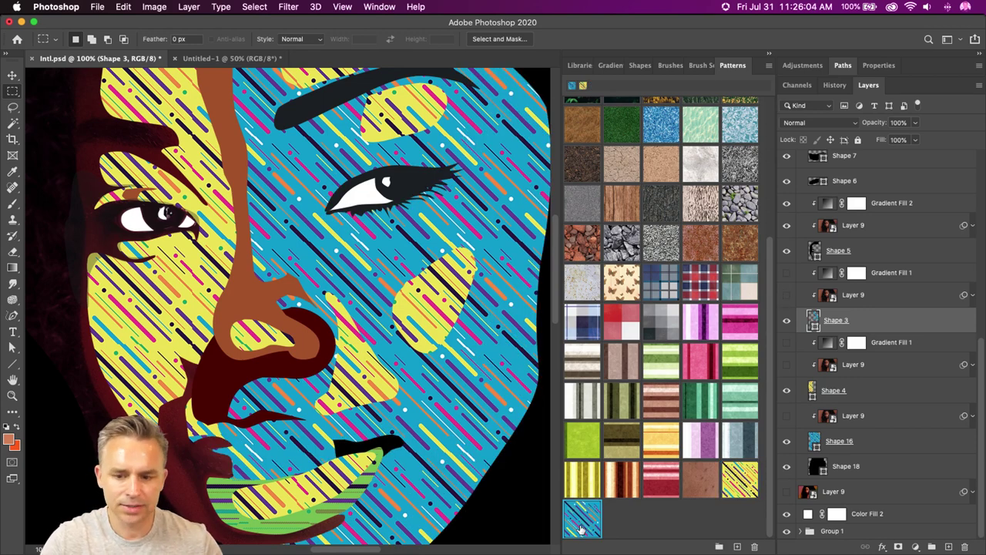
# Give Shape 3 a dark blue #005278 Color Overlay in Darken mode.
pyautogui.doubleClick(943, 320)
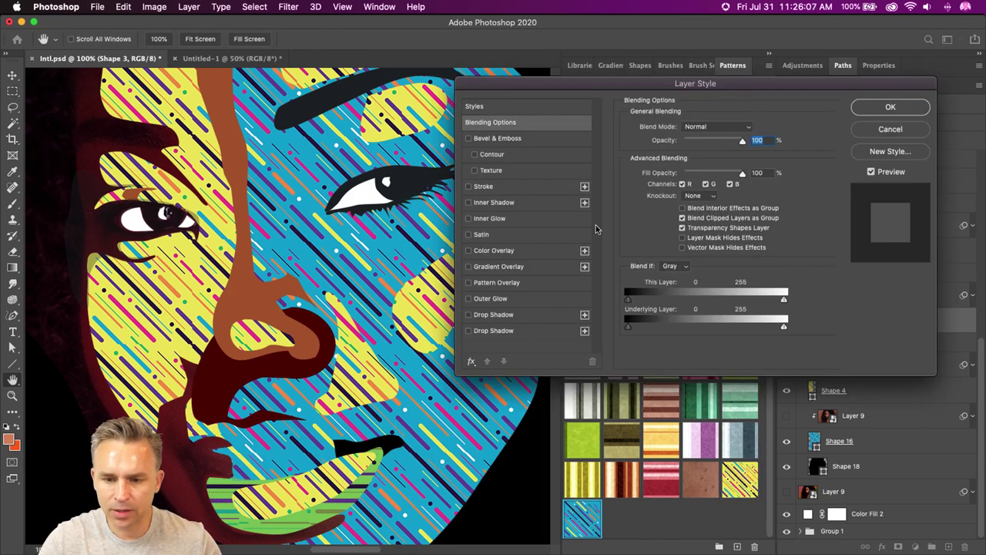
pyautogui.click(468, 252)
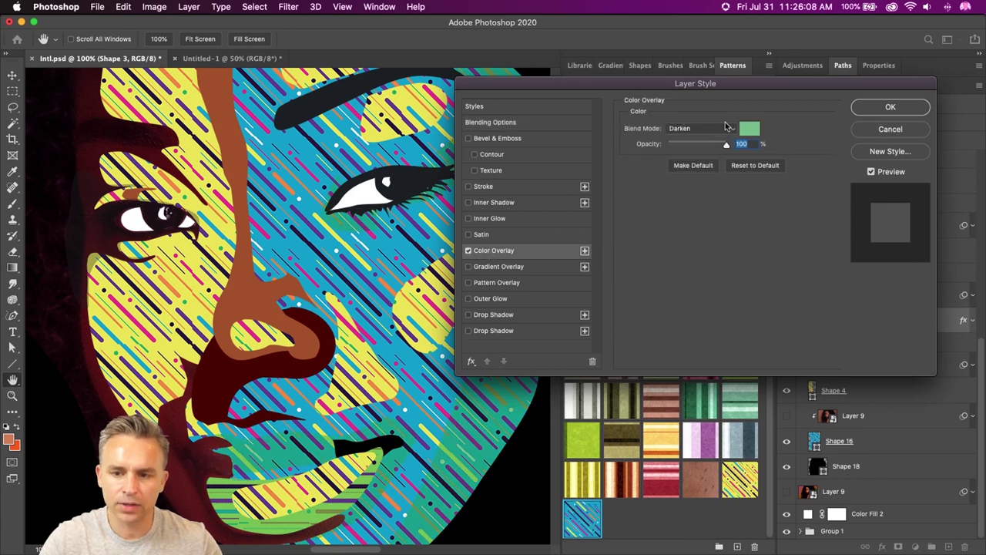
pyautogui.click(749, 131)
pyautogui.moveTo(693, 242); pyautogui.dragTo(759, 242)
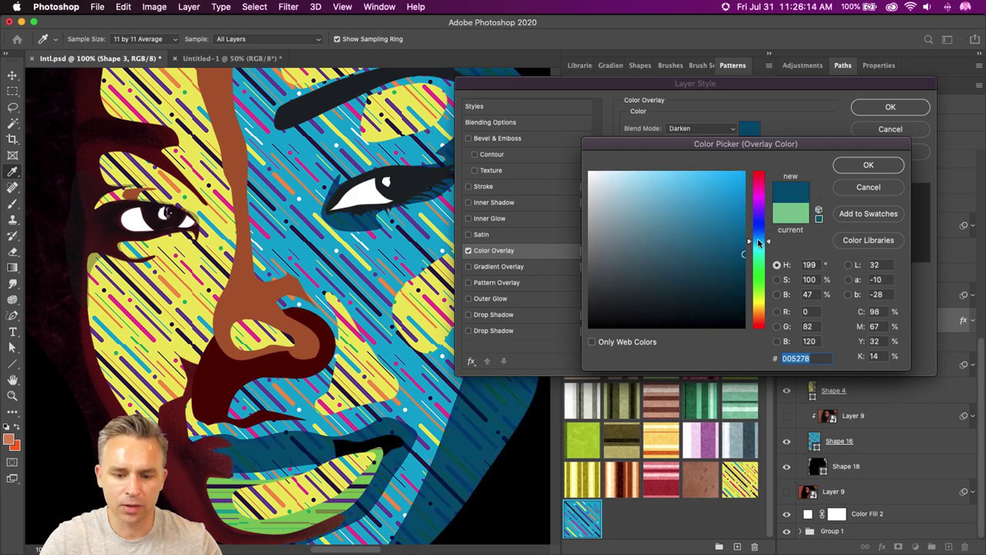
pyautogui.click(852, 170)
pyautogui.click(874, 112)
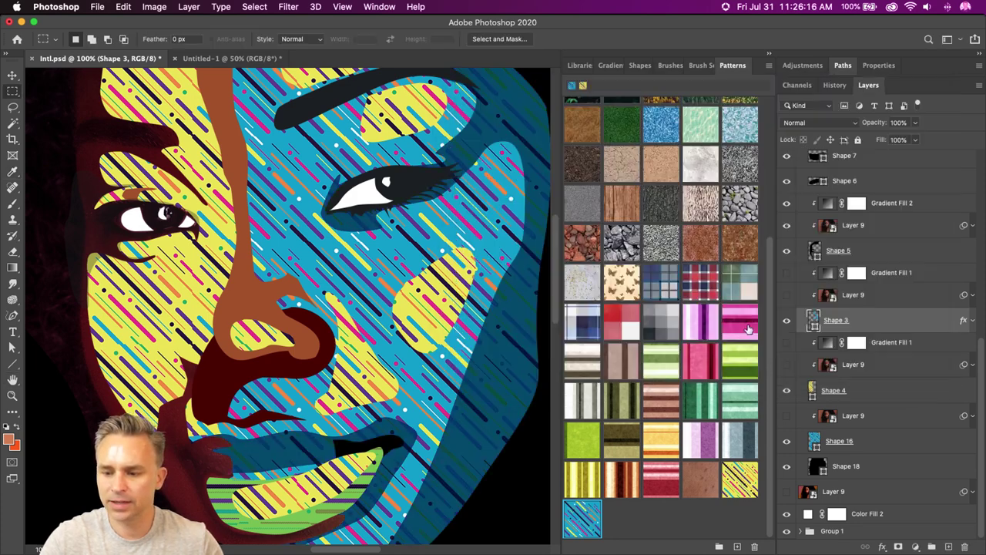
# Rotate Shape 3's stripe pattern fill angle to -87.27°.
pyautogui.doubleClick(813, 320)
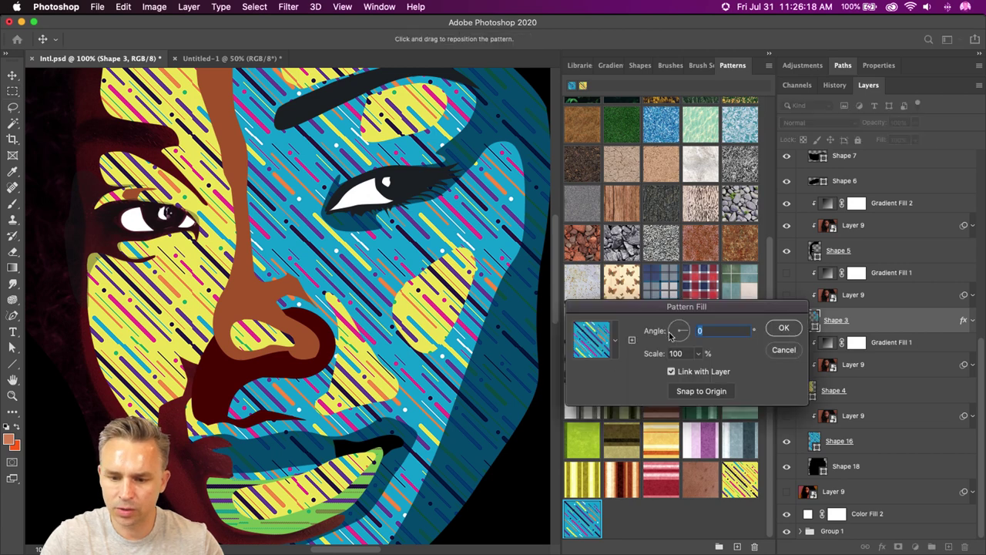
pyautogui.moveTo(670, 333)
pyautogui.mouseDown()
pyautogui.moveTo(668, 343)
pyautogui.moveTo(679, 344)
pyautogui.mouseUp()
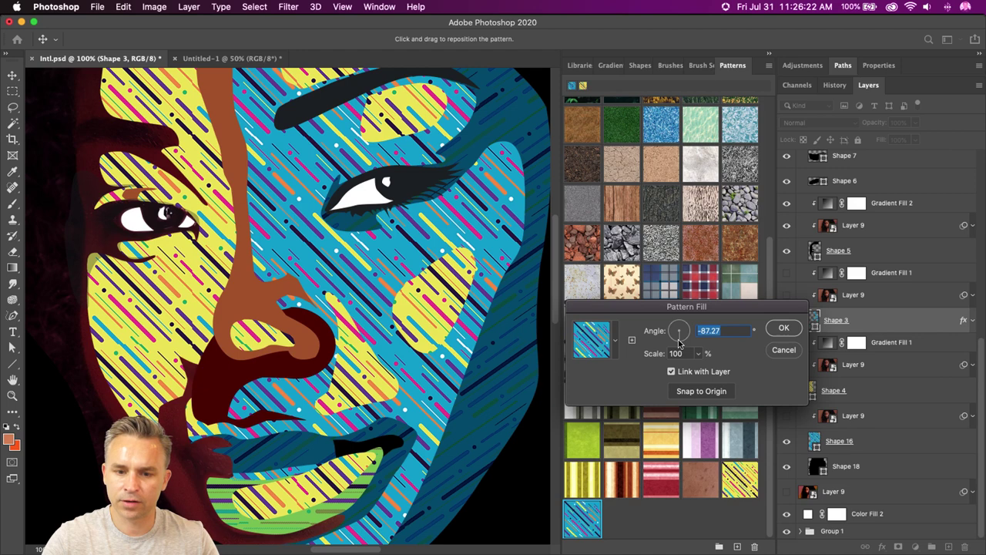
pyautogui.click(780, 329)
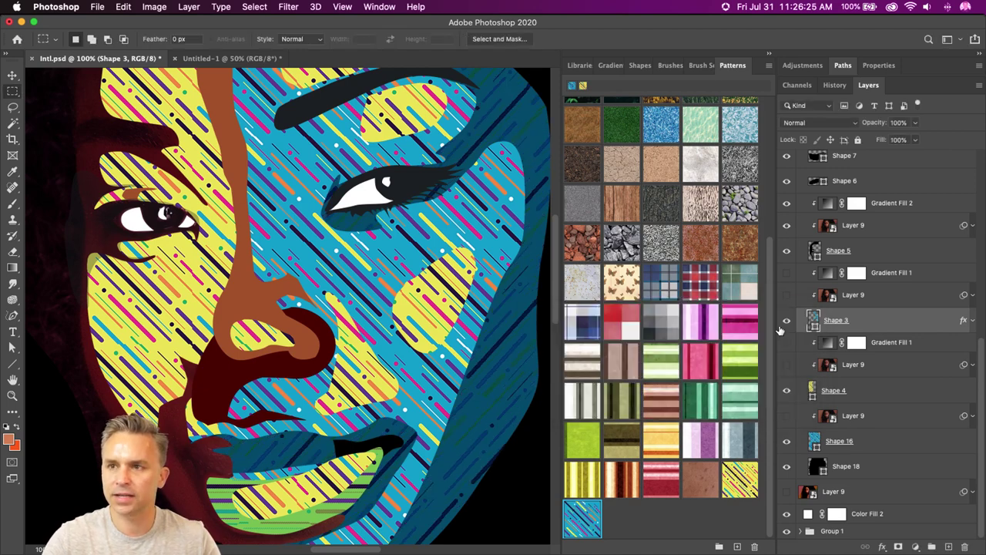
pyautogui.moveTo(158, 205); pyautogui.dragTo(131, 218)
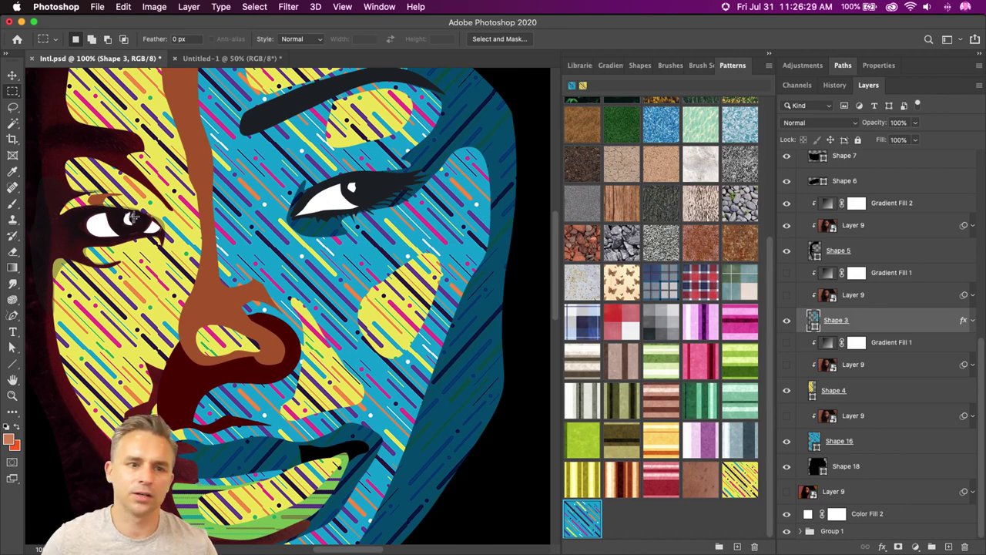